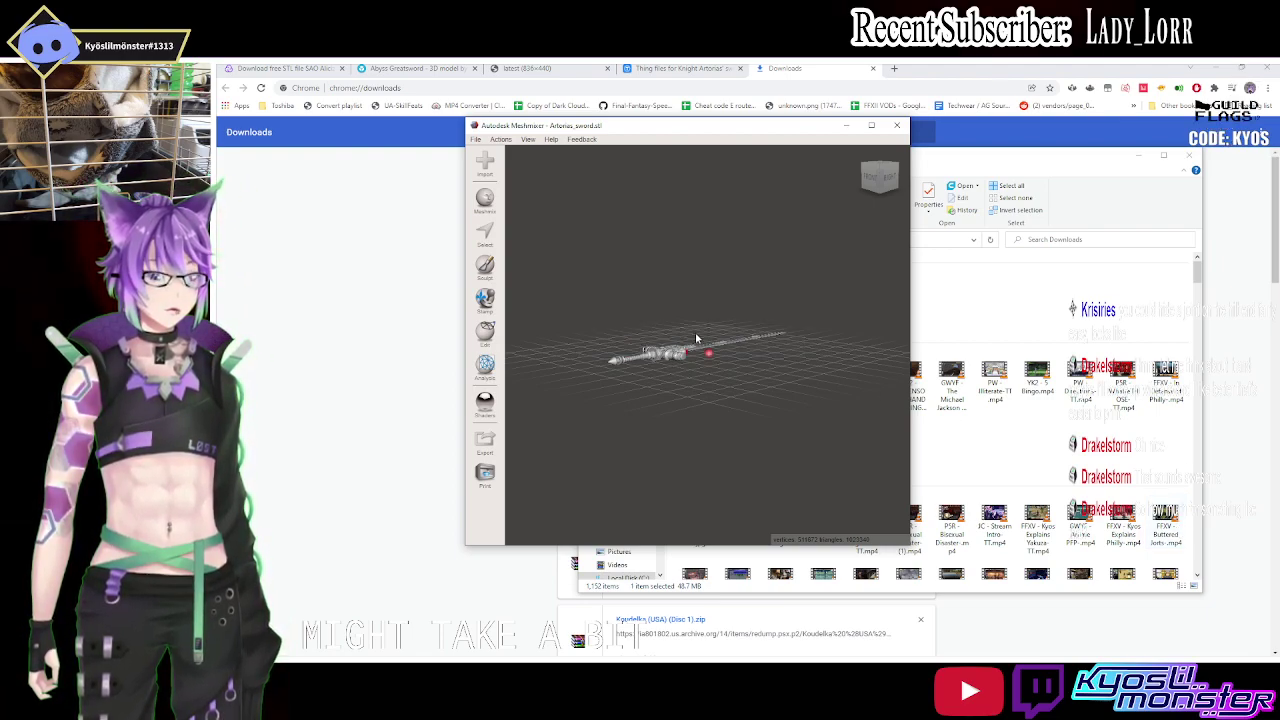
# Zoom in, orbit to a side view of the sword, and select the whole mesh with Ctrl+A.
pyautogui.scroll(2, 697, 338)
pyautogui.scroll(2, 688, 337)
pyautogui.scroll(3, 620, 350)
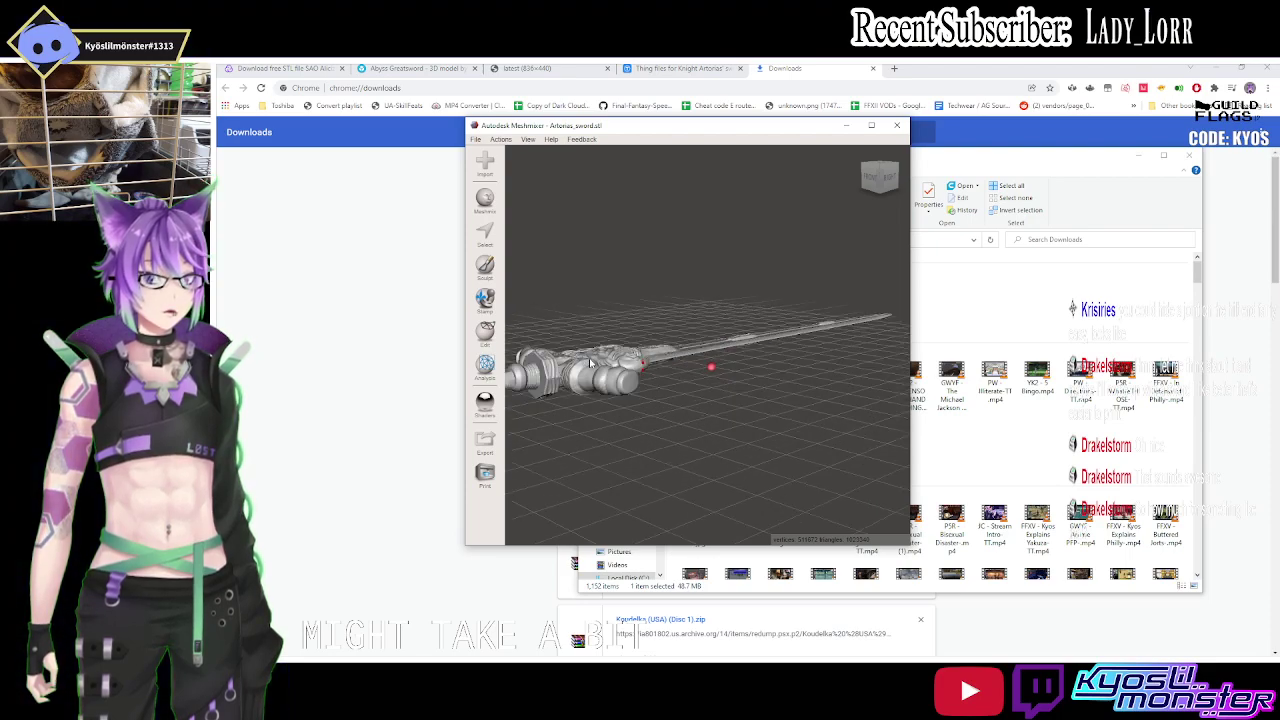
pyautogui.moveTo(670, 345); pyautogui.dragTo(610, 357, button='right')
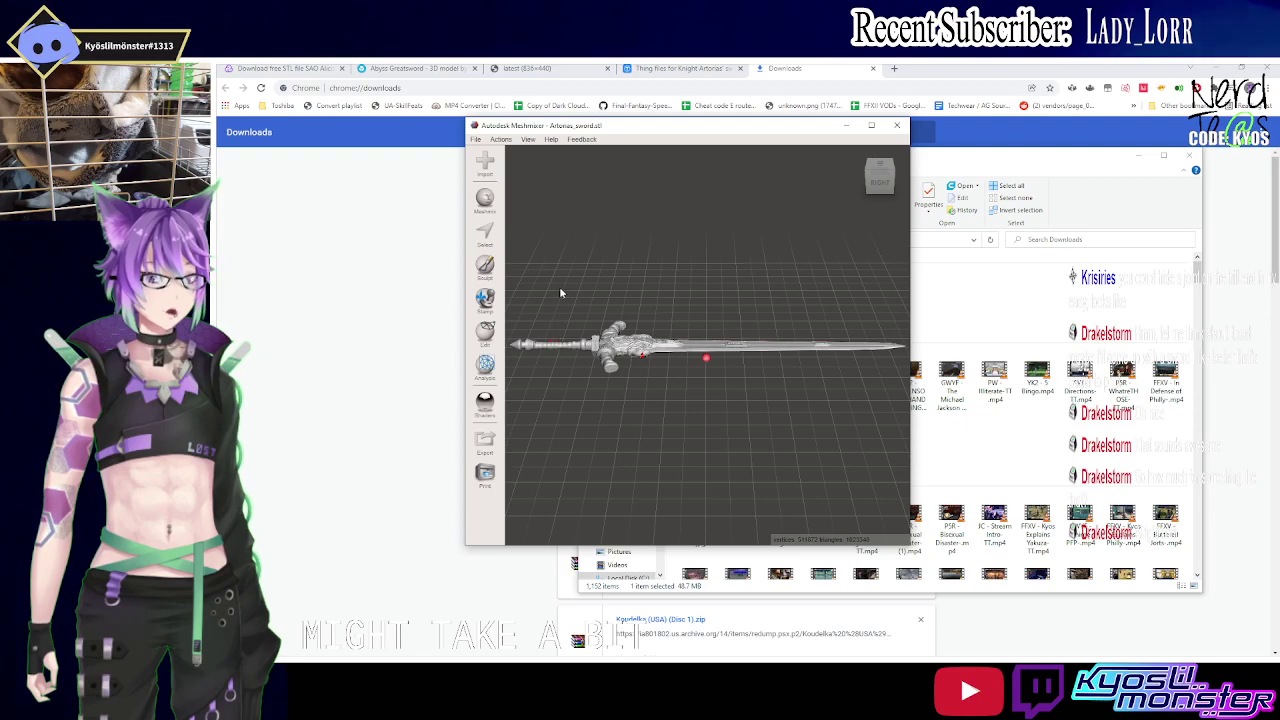
pyautogui.press('s')
pyautogui.hotkey('ctrl', 'a')
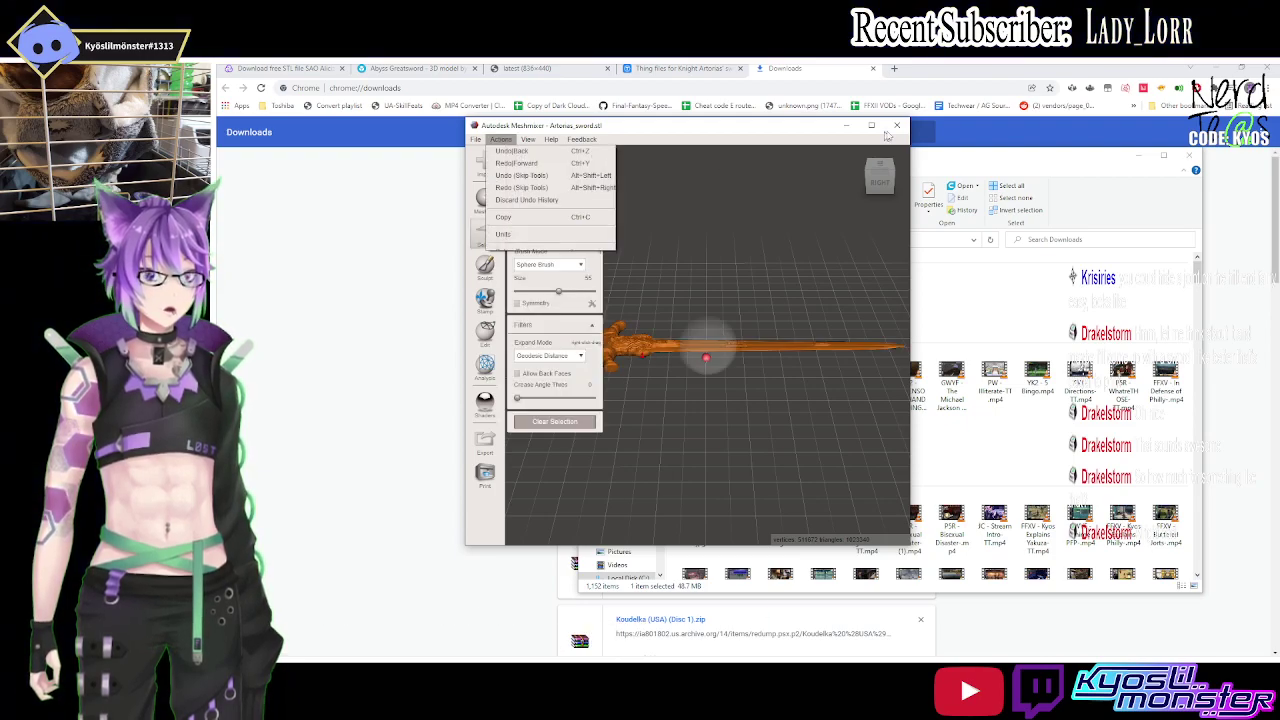
# Maximize the Meshmixer window to fill the screen.
pyautogui.click(873, 126)
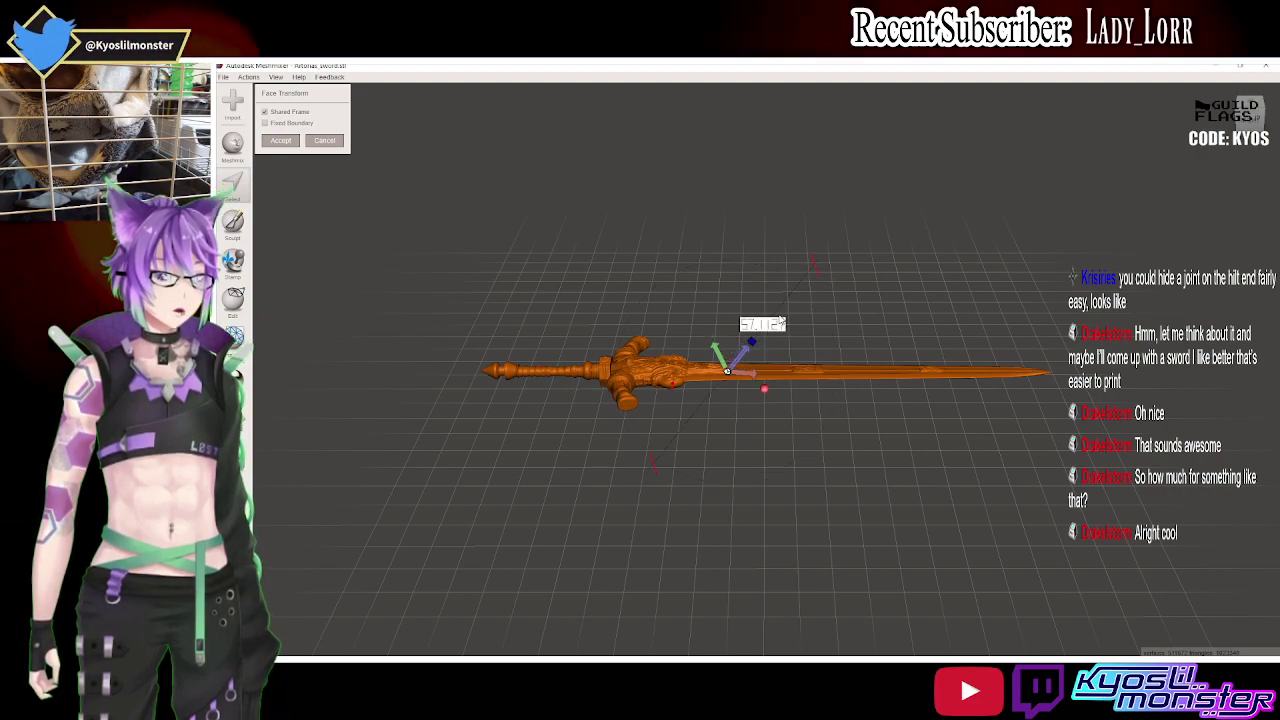
pyautogui.moveTo(872, 203); pyautogui.dragTo(960, 140)
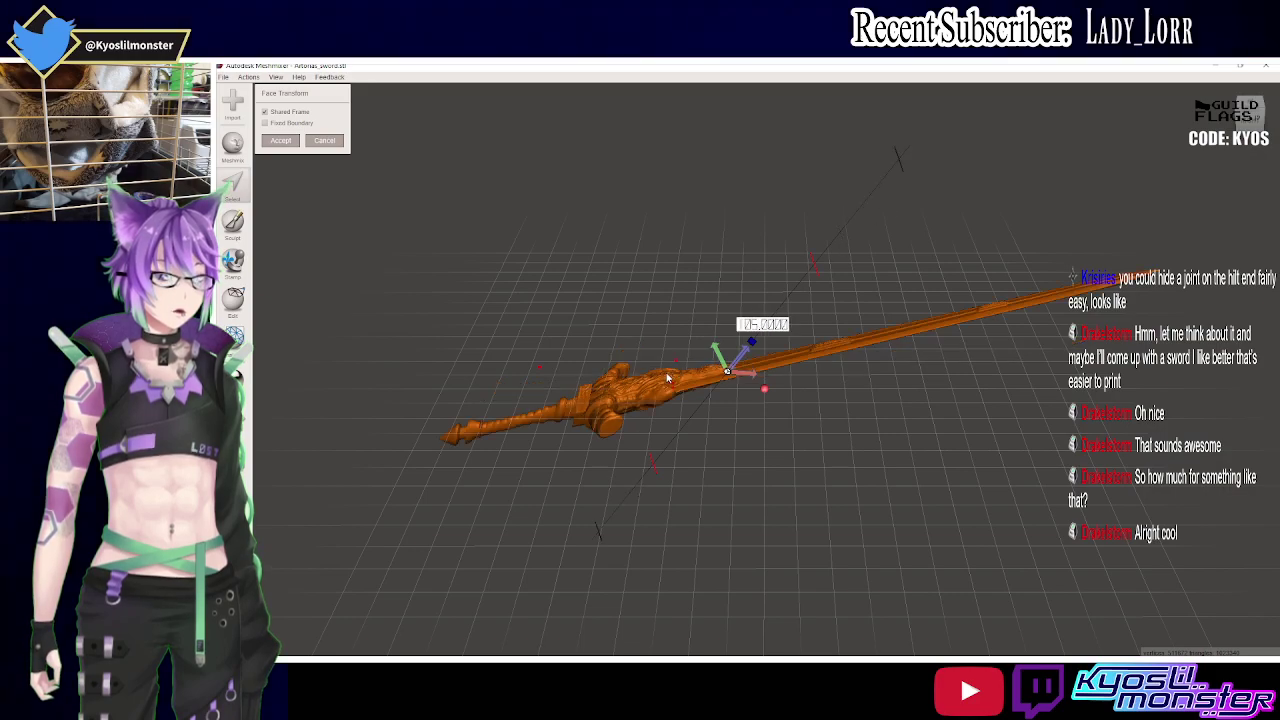
pyautogui.moveTo(645, 378); pyautogui.dragTo(665, 388)
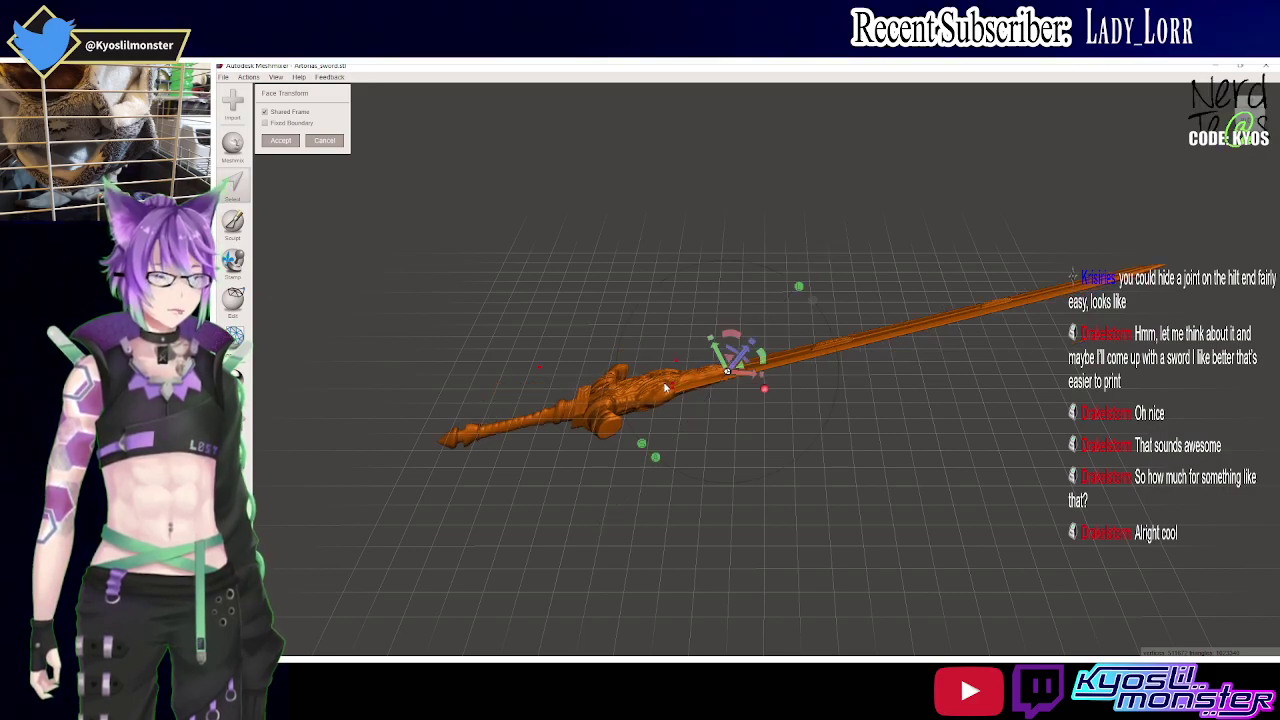
pyautogui.hotkey('ctrl', 'z')
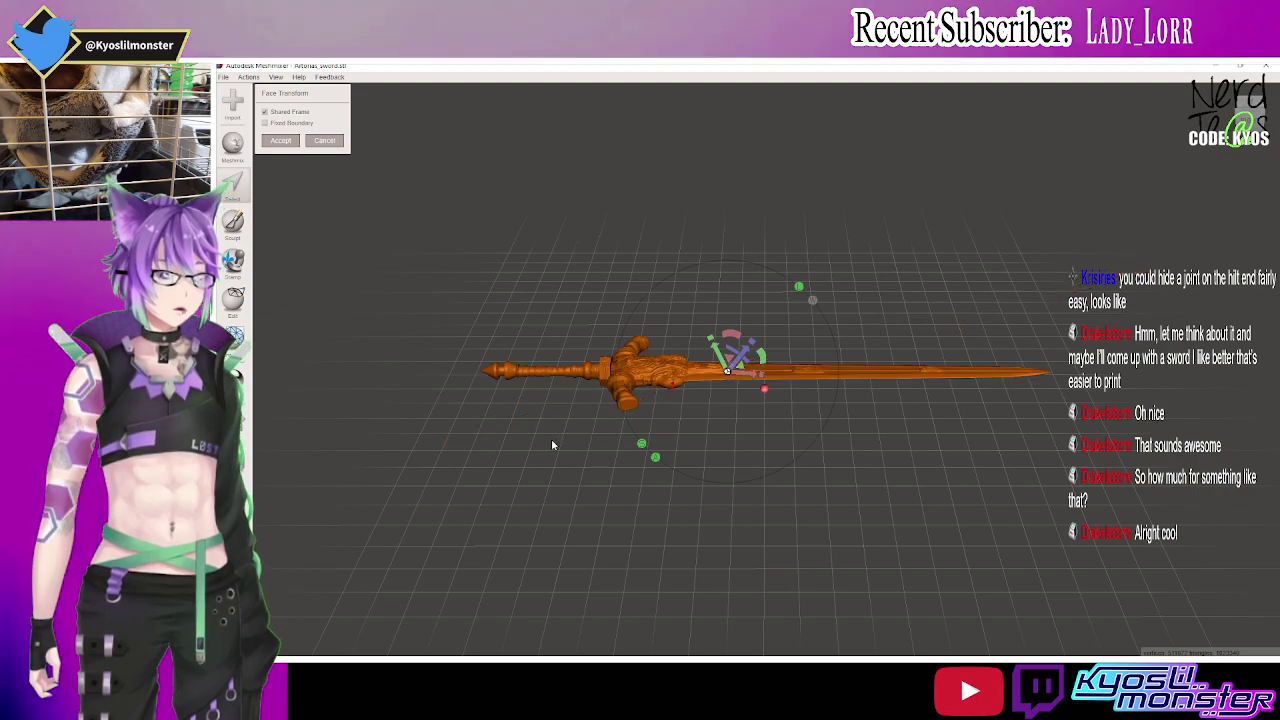
pyautogui.moveTo(552, 438)
pyautogui.mouseDown(button='right')
pyautogui.moveTo(761, 418)
pyautogui.moveTo(708, 425)
pyautogui.moveTo(844, 320)
pyautogui.mouseUp(button='right')
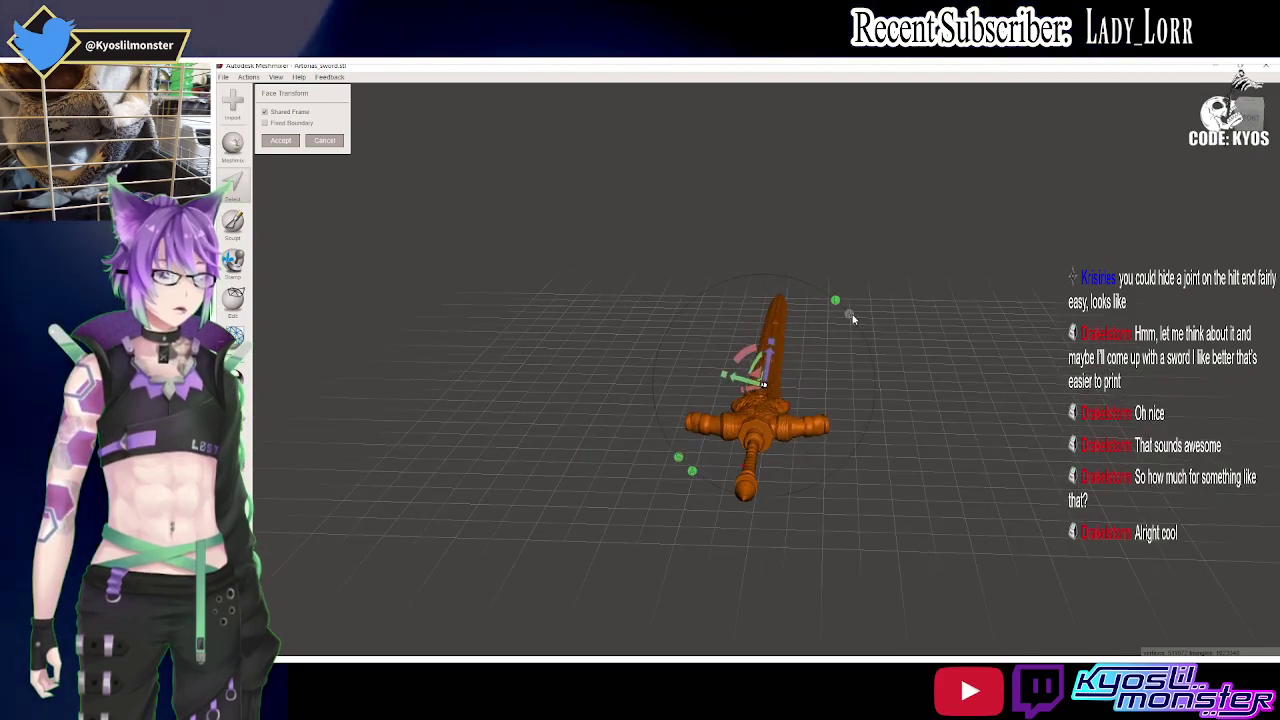
pyautogui.click(849, 314)
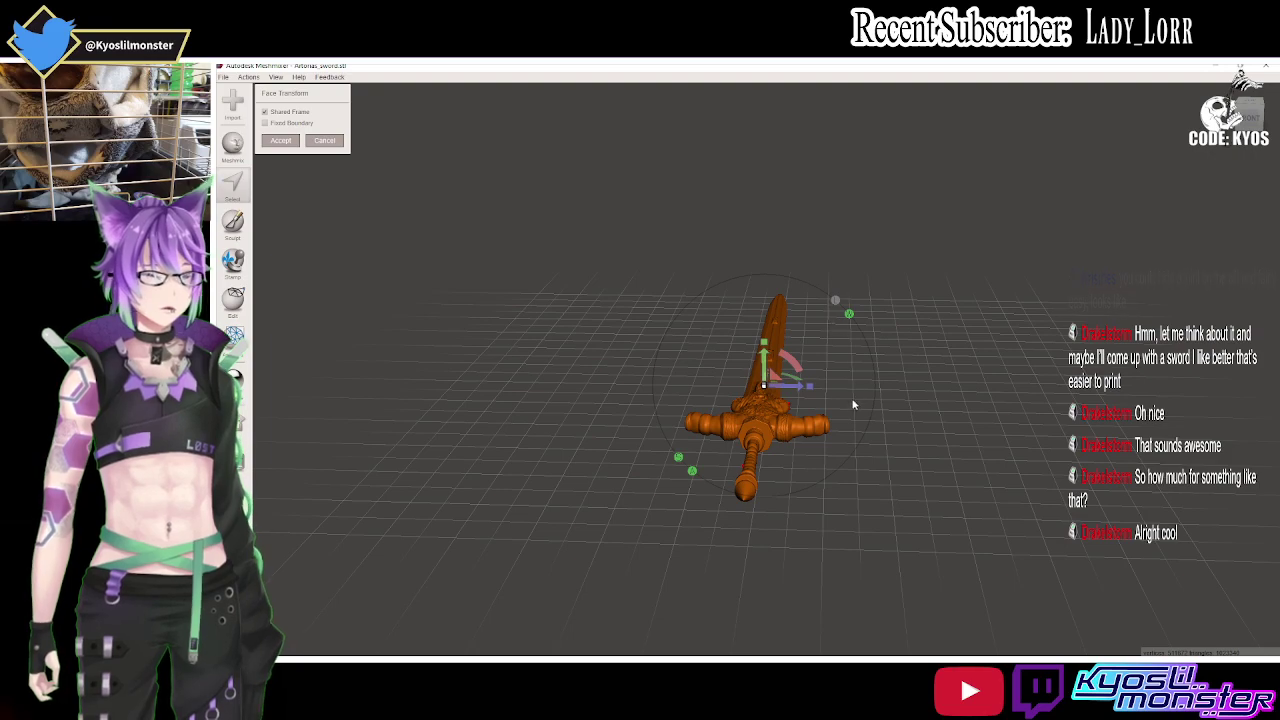
pyautogui.click(837, 300)
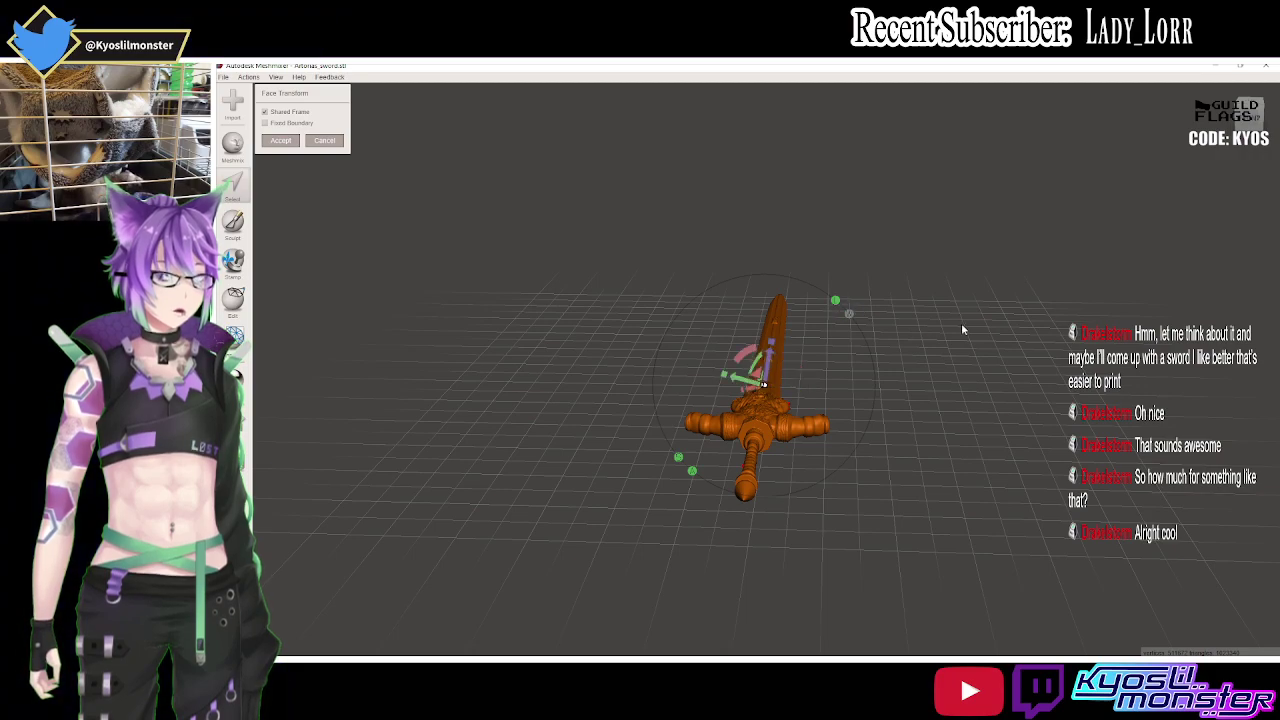
pyautogui.moveTo(961, 323)
pyautogui.mouseDown(button='right')
pyautogui.moveTo(740, 338)
pyautogui.moveTo(789, 398)
pyautogui.mouseUp(button='right')
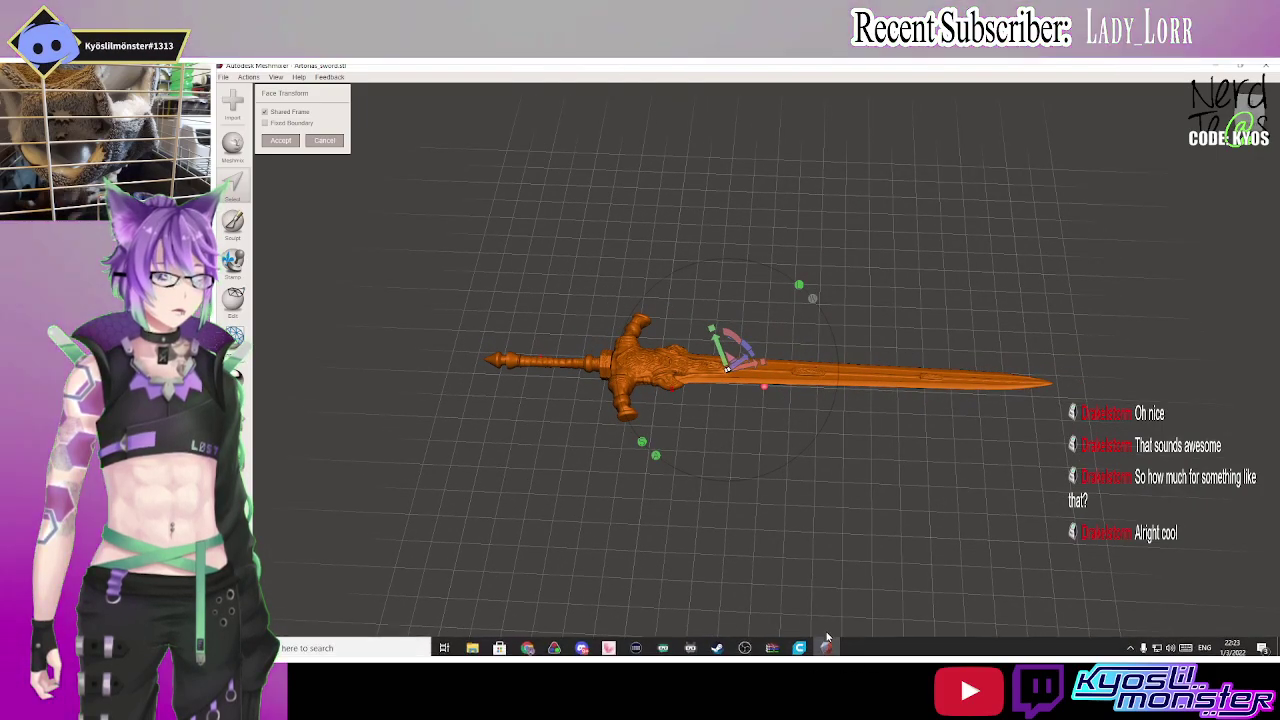
# In Cura, export the sword as ASX1_Artorias_sword.3mf in 3MF format to Downloads.
pyautogui.click(799, 651)
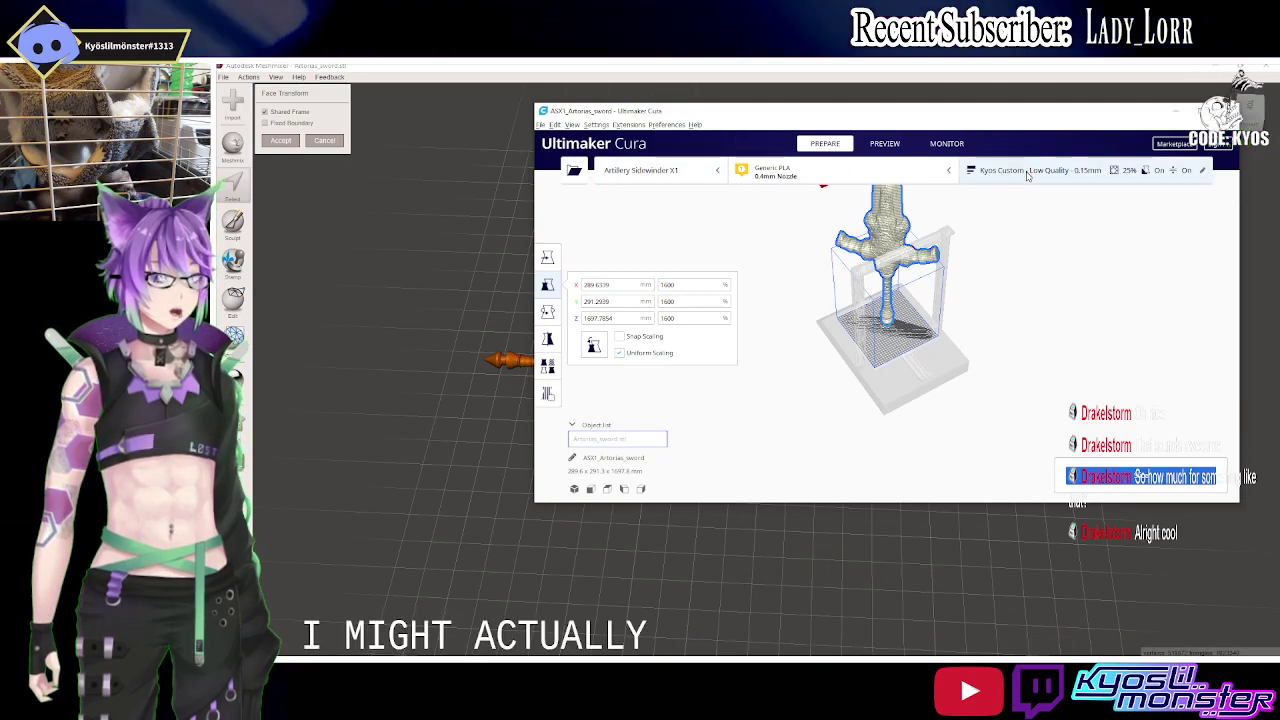
pyautogui.rightClick(894, 224)
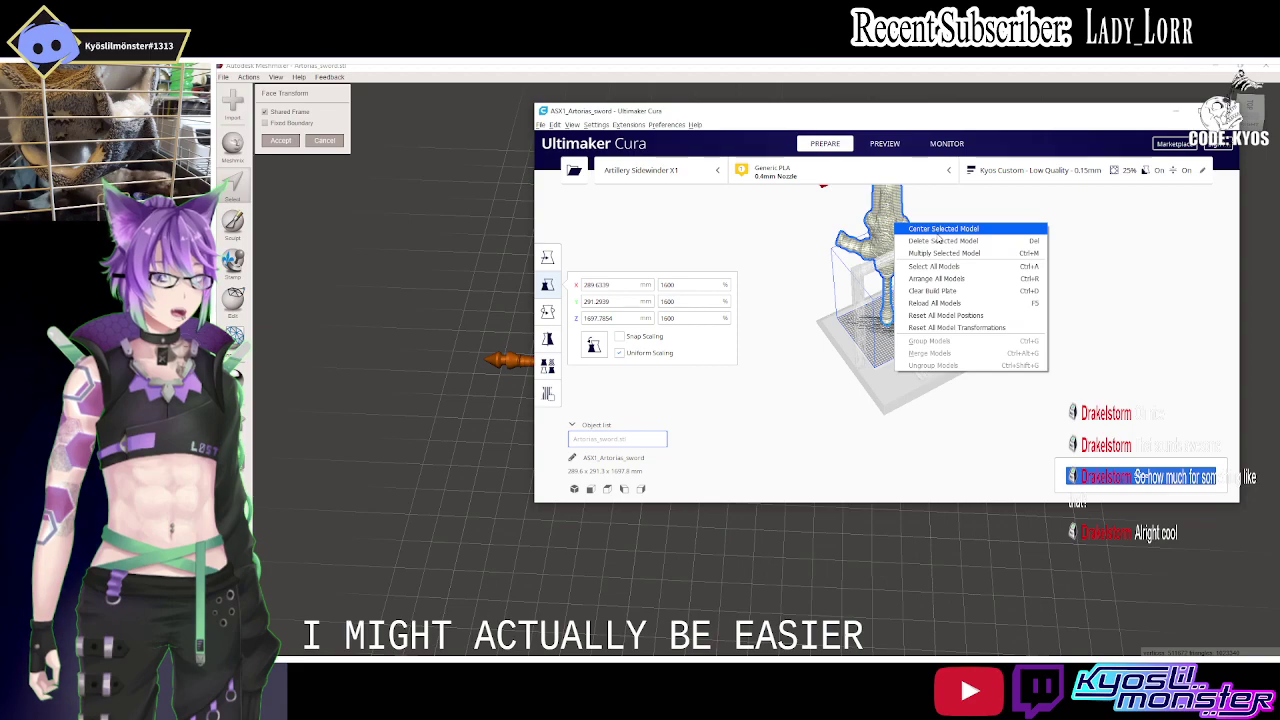
pyautogui.click(547, 129)
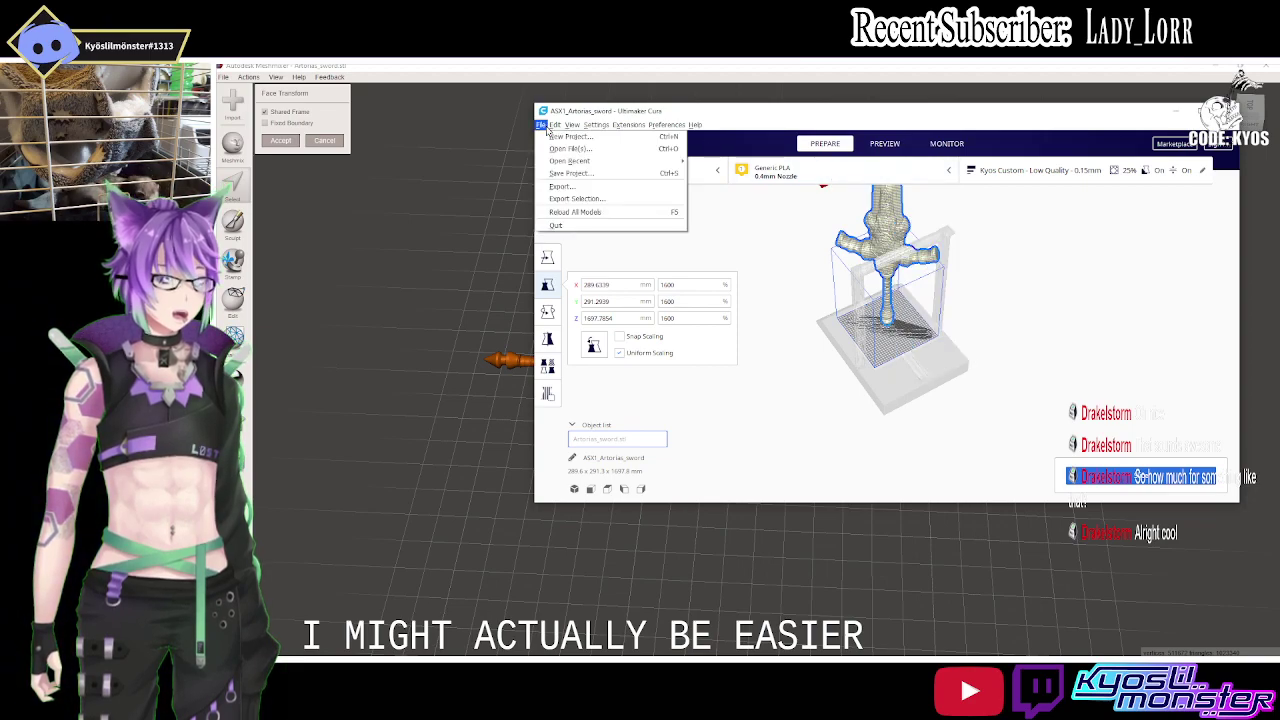
pyautogui.click(571, 188)
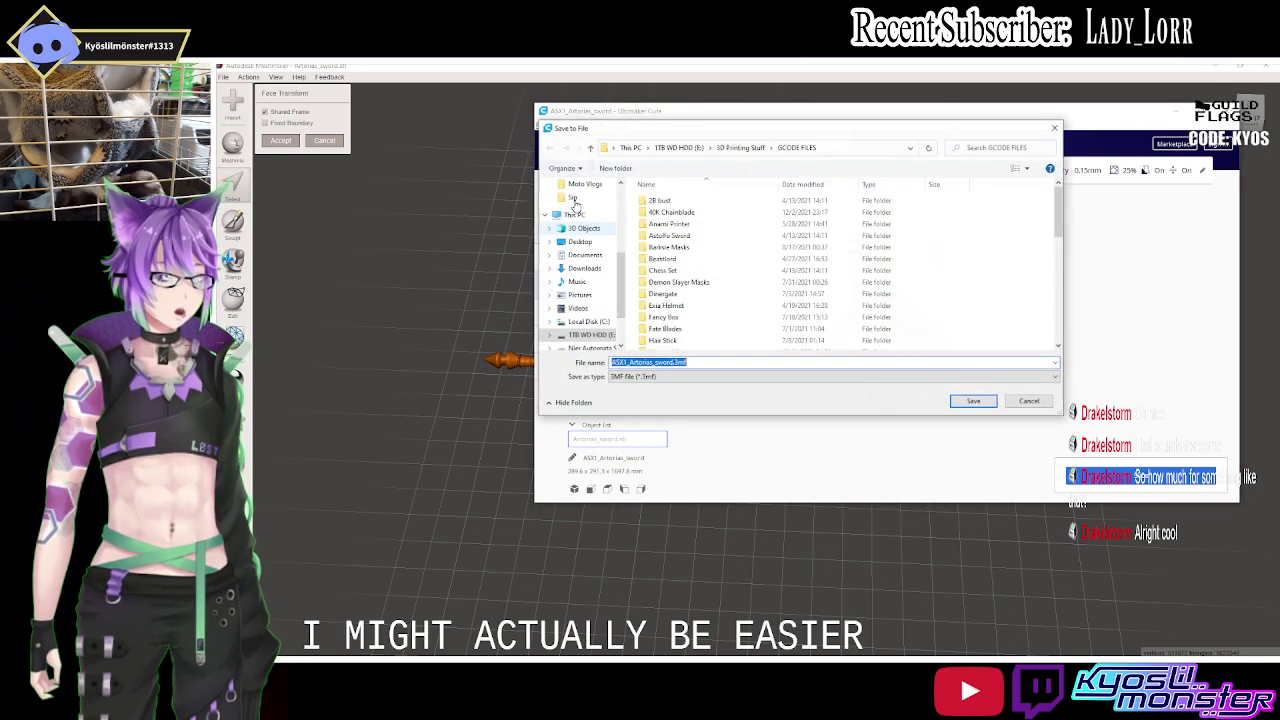
pyautogui.click(740, 384)
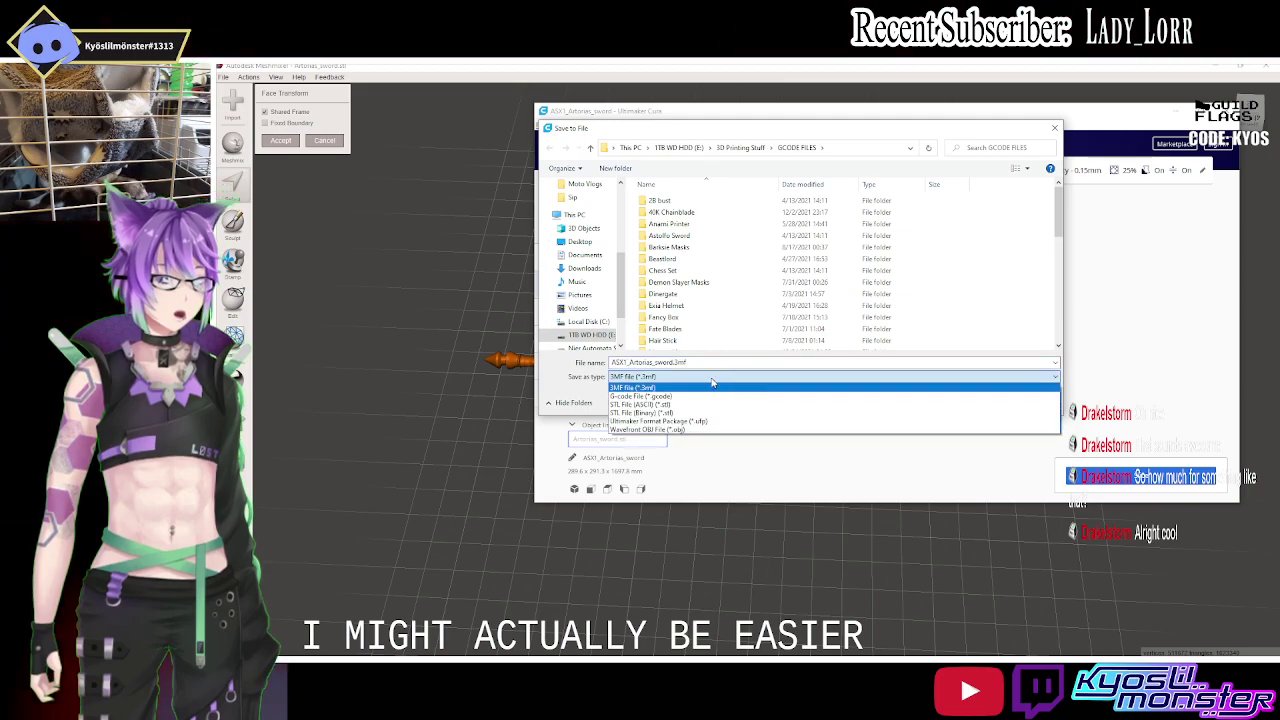
pyautogui.click(705, 384)
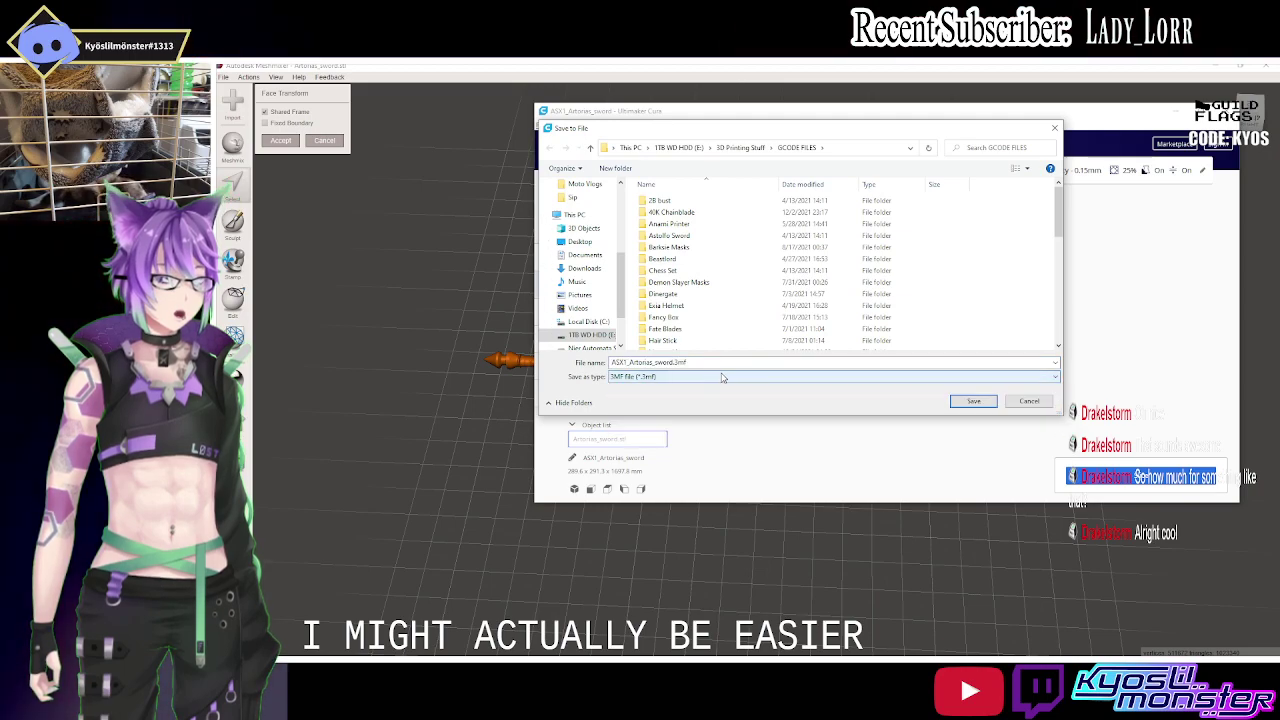
pyautogui.click(585, 268)
pyautogui.click(975, 400)
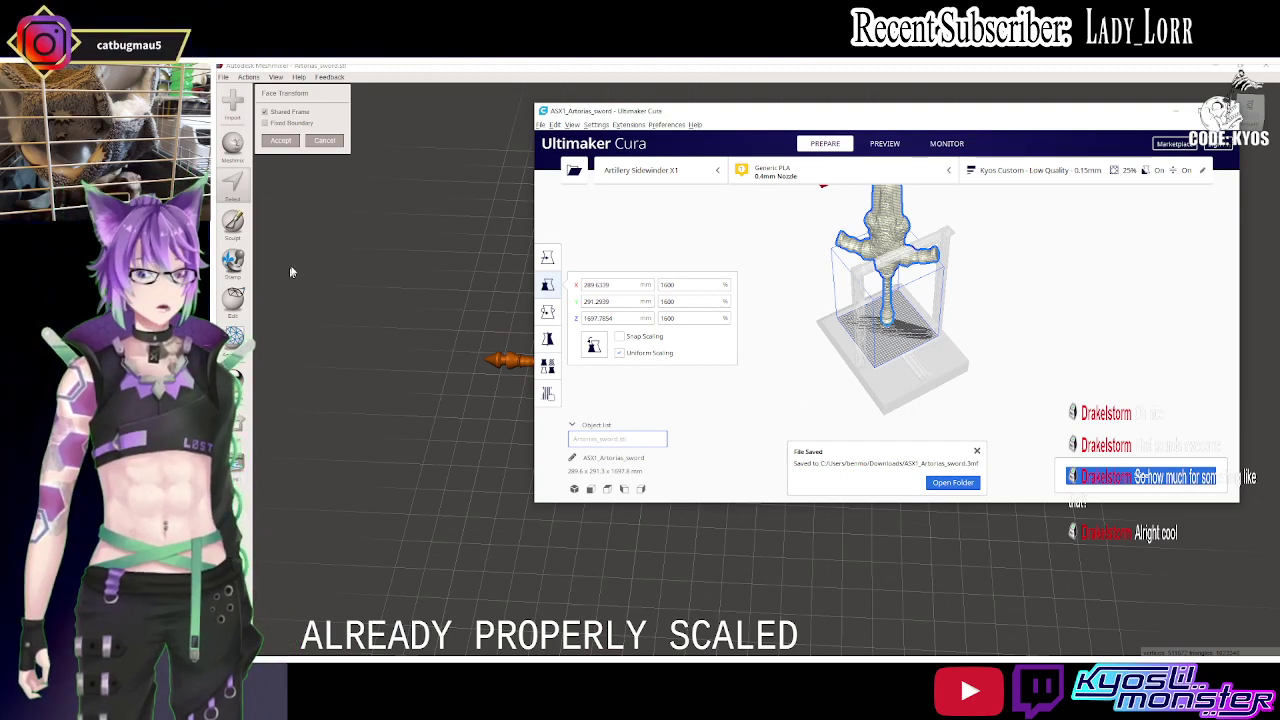
pyautogui.click(446, 174)
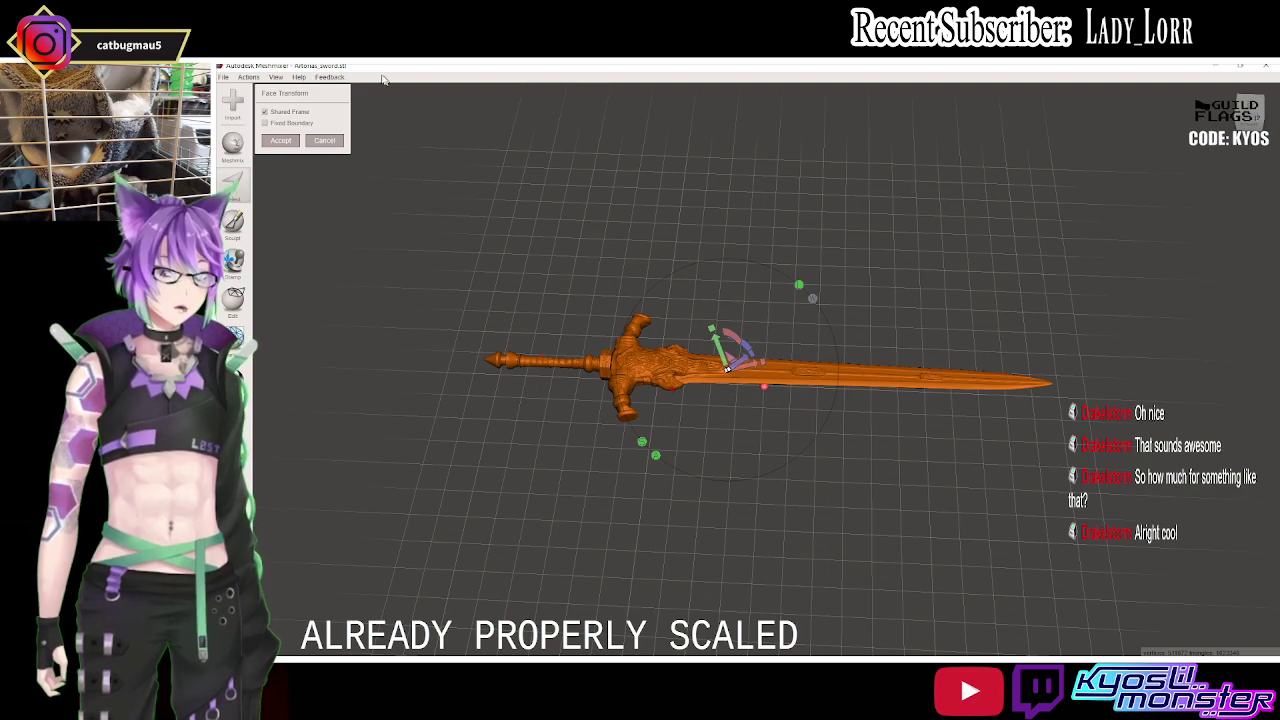
# Exit the Face Transform tool without applying any change.
pyautogui.click(225, 78)
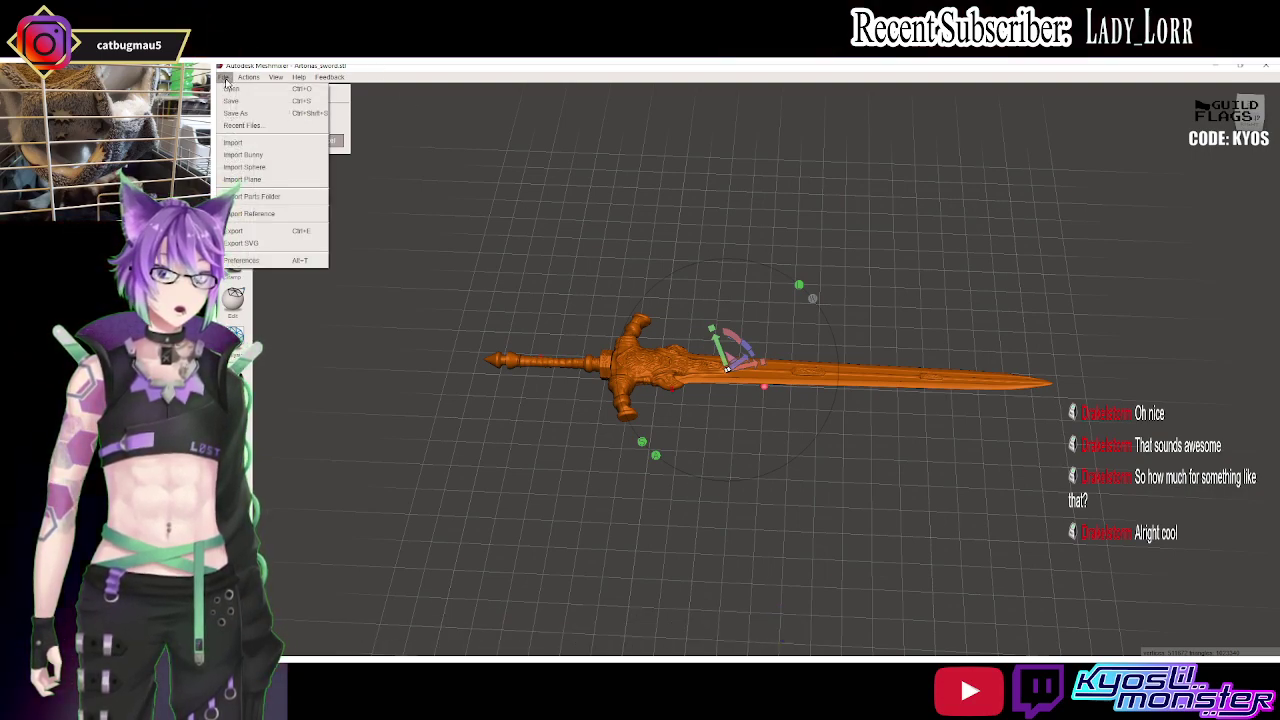
pyautogui.click(670, 377)
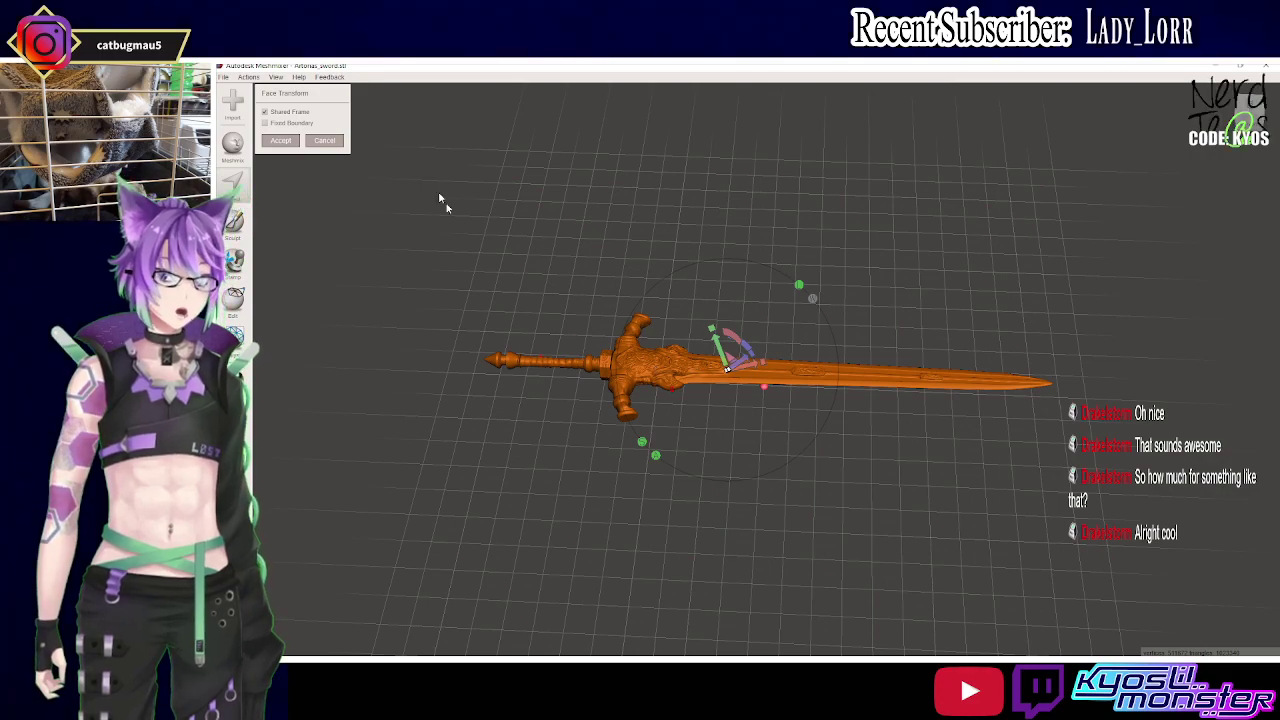
pyautogui.click(327, 141)
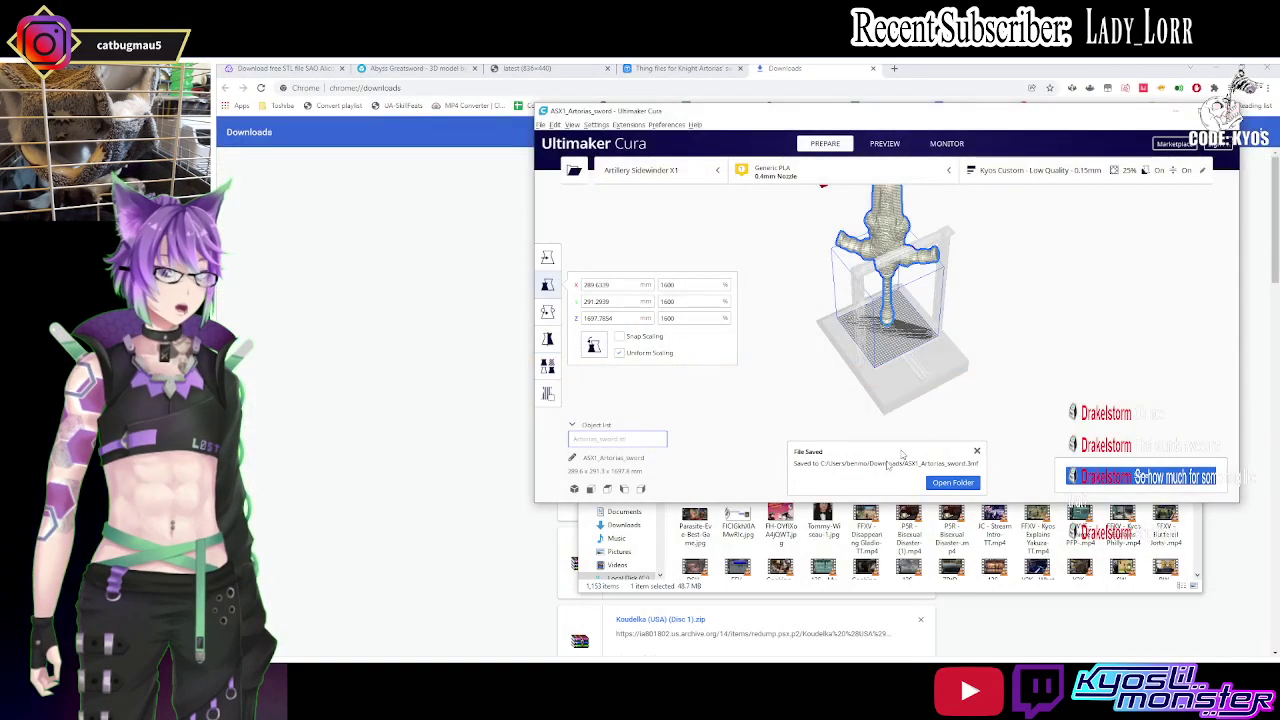
# Launch a new Meshmixer window through the Windows search for 'meshmixer'.
pyautogui.press('super')
pyautogui.write('meshmixer')
pyautogui.press('Return')
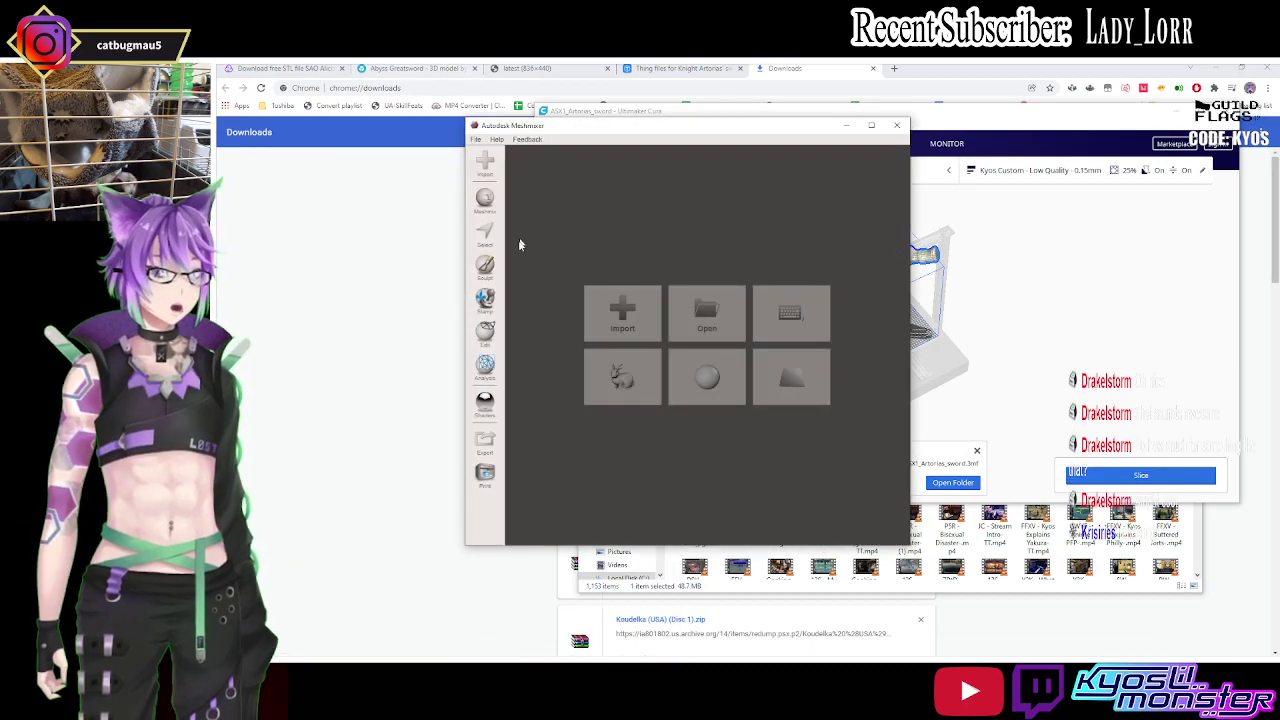
# Import ASX1_Artorias_sword.3mf from Downloads into the new Meshmixer, zoom in, then return to Cura.
pyautogui.click(628, 312)
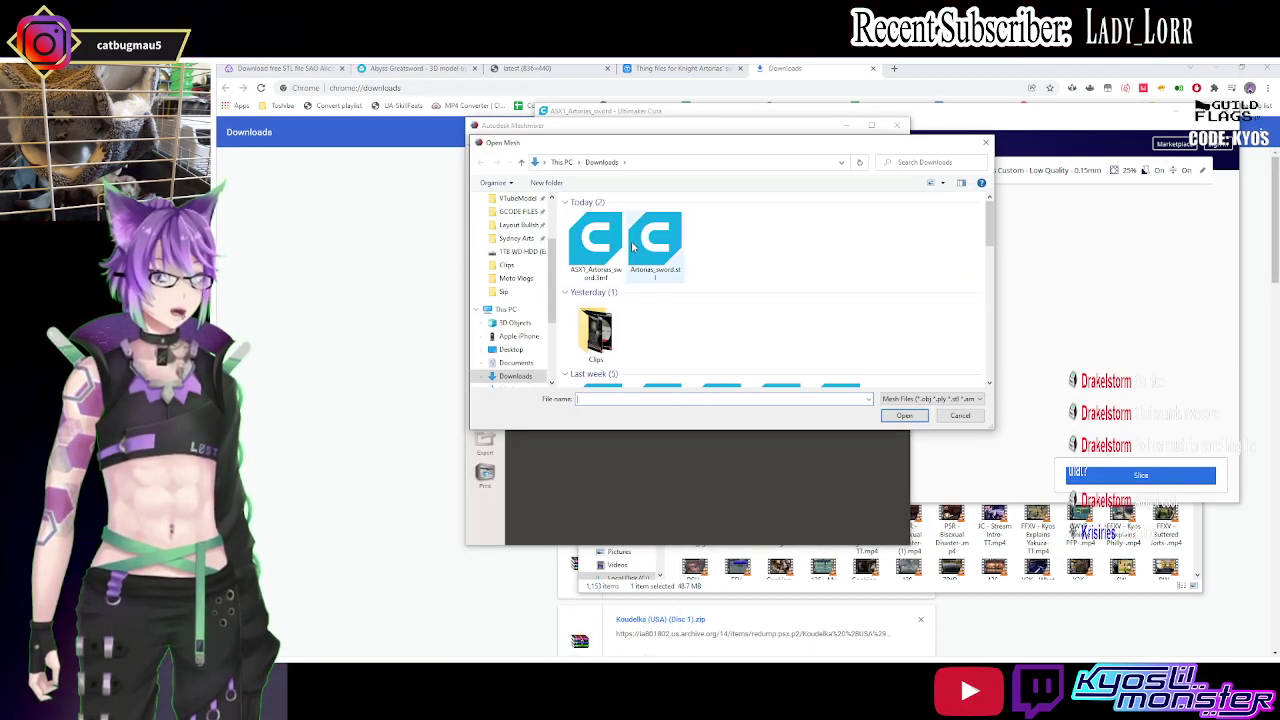
pyautogui.doubleClick(608, 249)
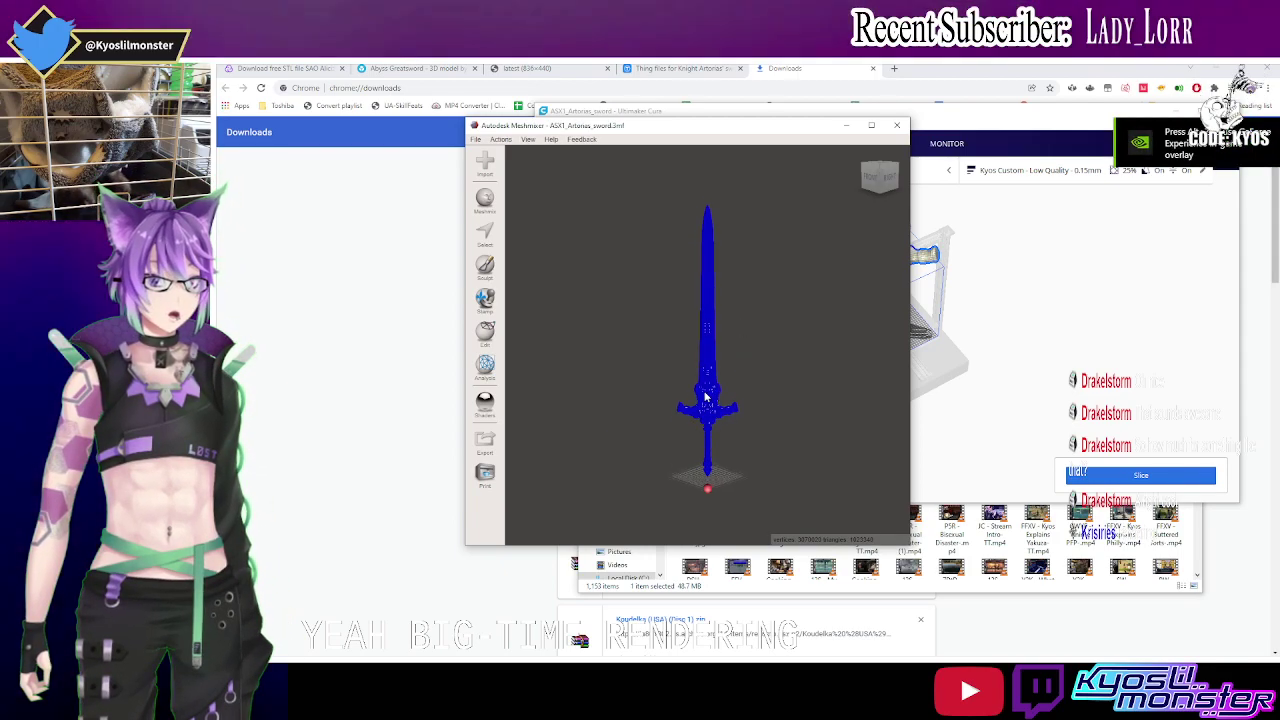
pyautogui.scroll(2, 705, 397)
pyautogui.scroll(2, 726, 377)
pyautogui.scroll(2, 726, 377)
pyautogui.scroll(2, 726, 377)
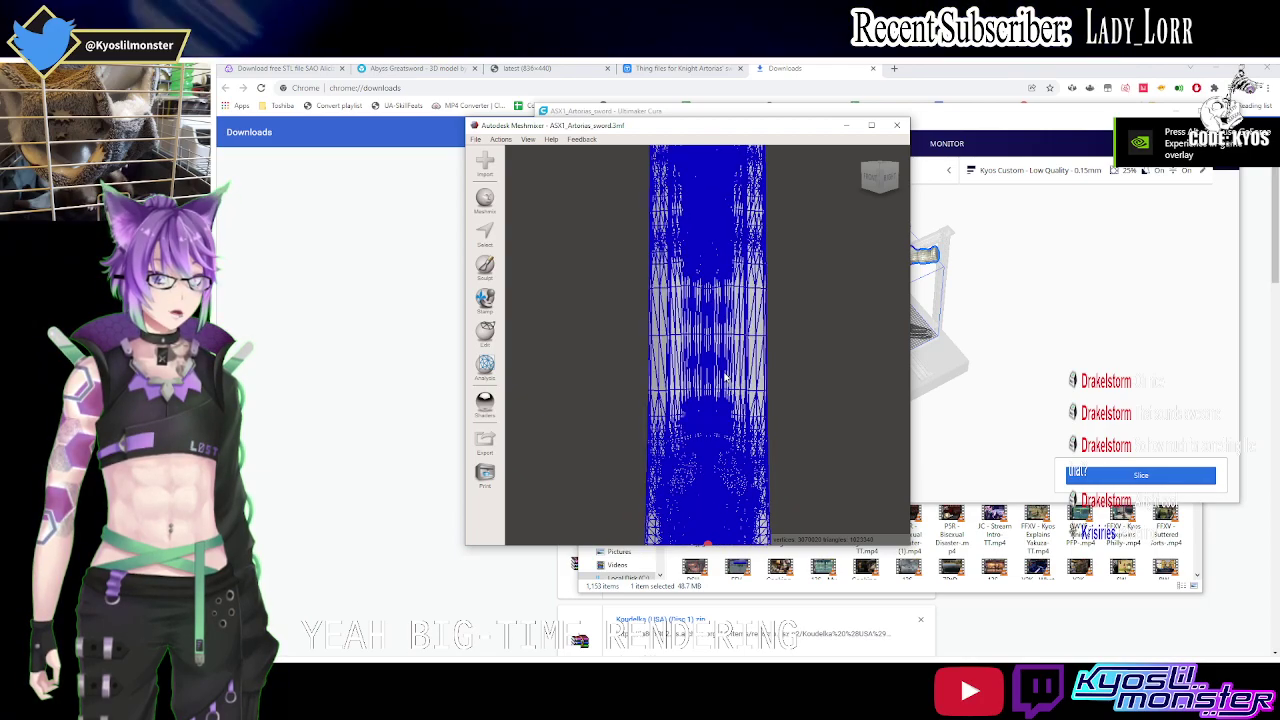
pyautogui.scroll(2, 726, 377)
pyautogui.scroll(1, 726, 377)
pyautogui.click(1020, 360)
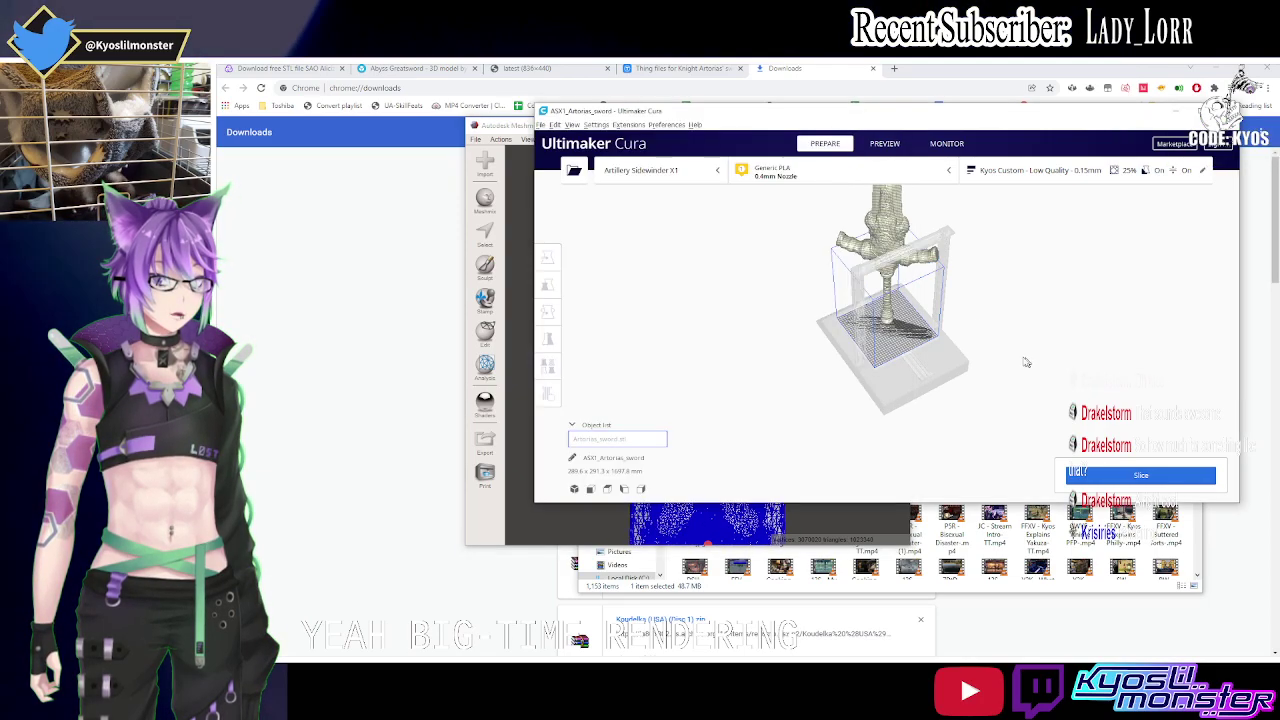
# Export the sword from Cura to Downloads as ASX1_Artorias_sword.obj in Wavefront OBJ format.
pyautogui.click(891, 230)
pyautogui.click(540, 124)
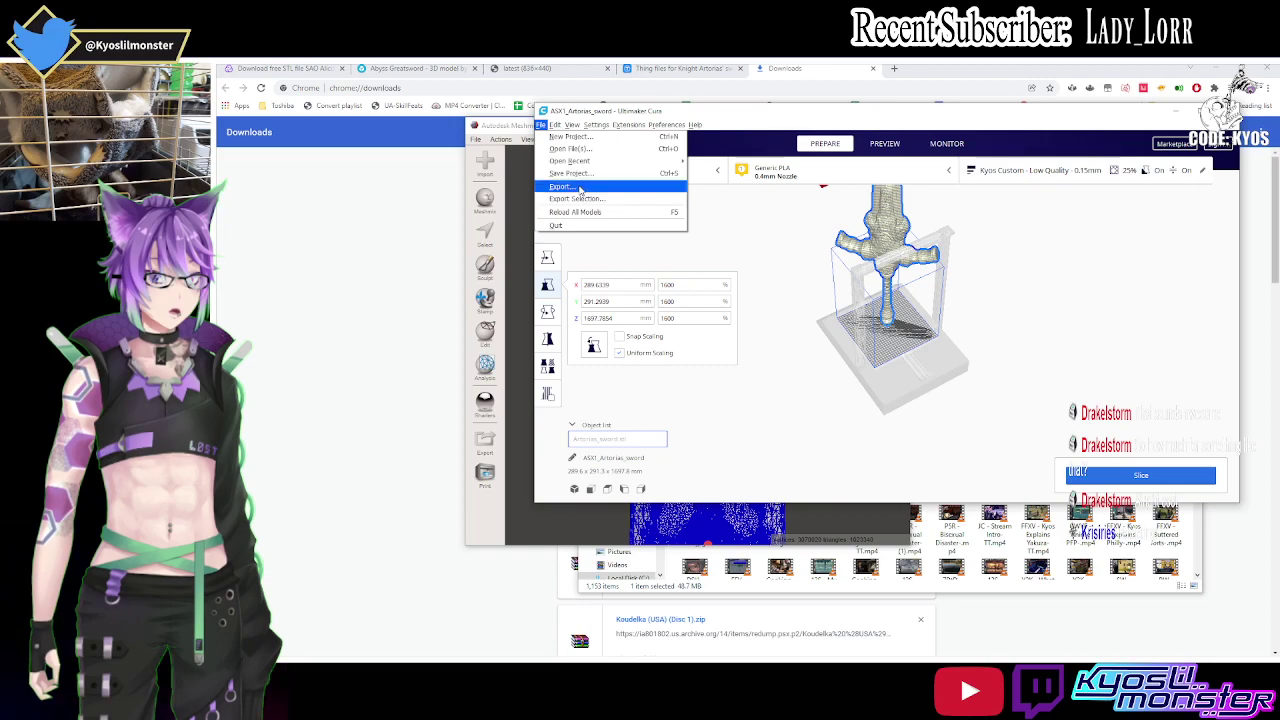
pyautogui.click(575, 199)
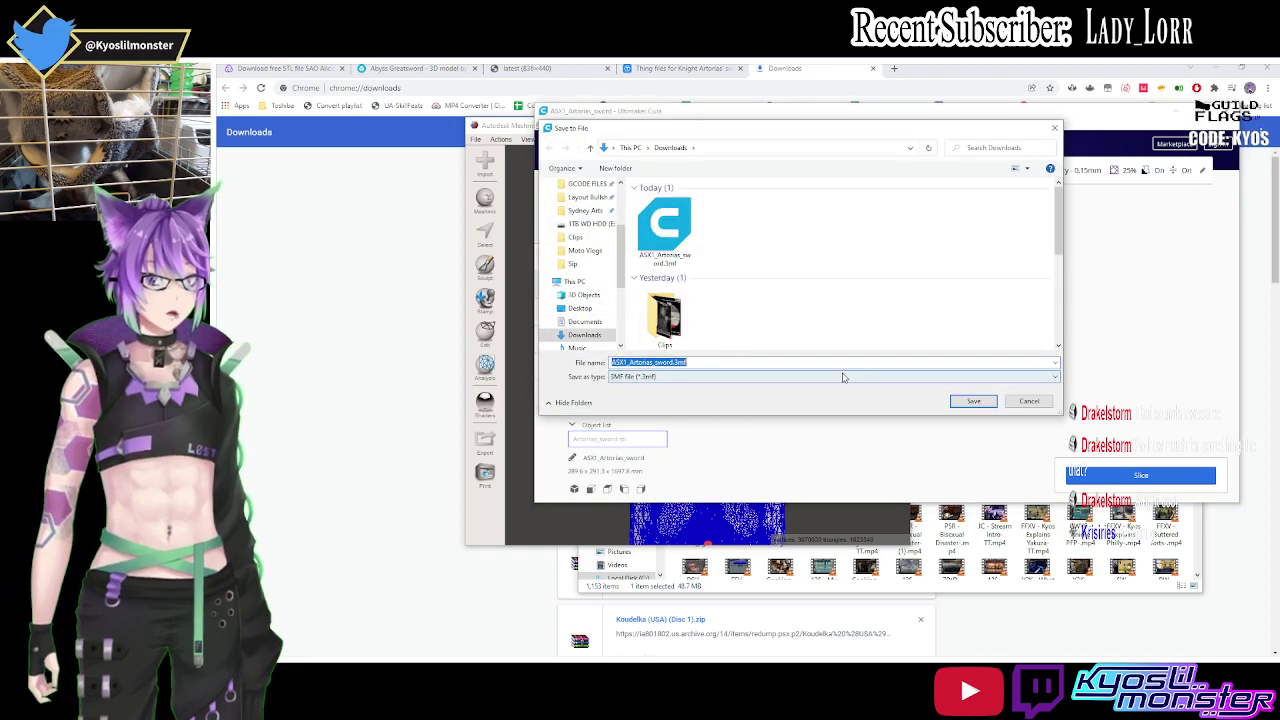
pyautogui.click(843, 377)
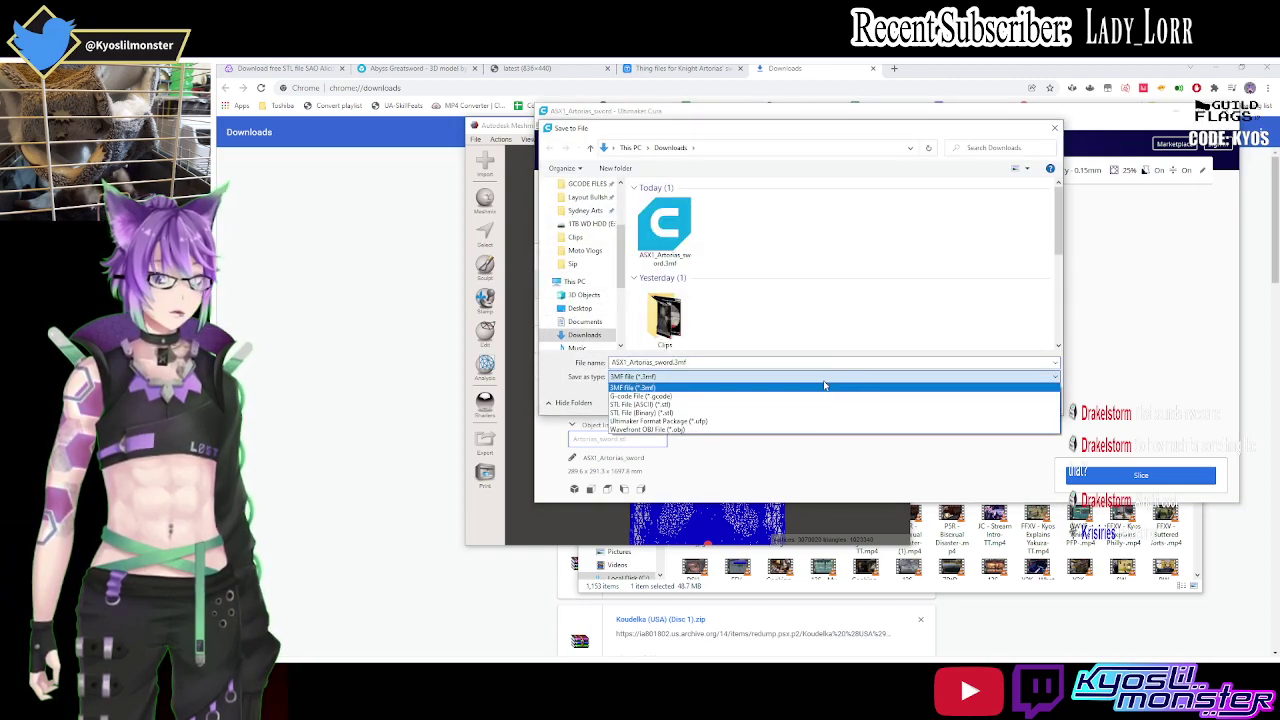
pyautogui.click(688, 430)
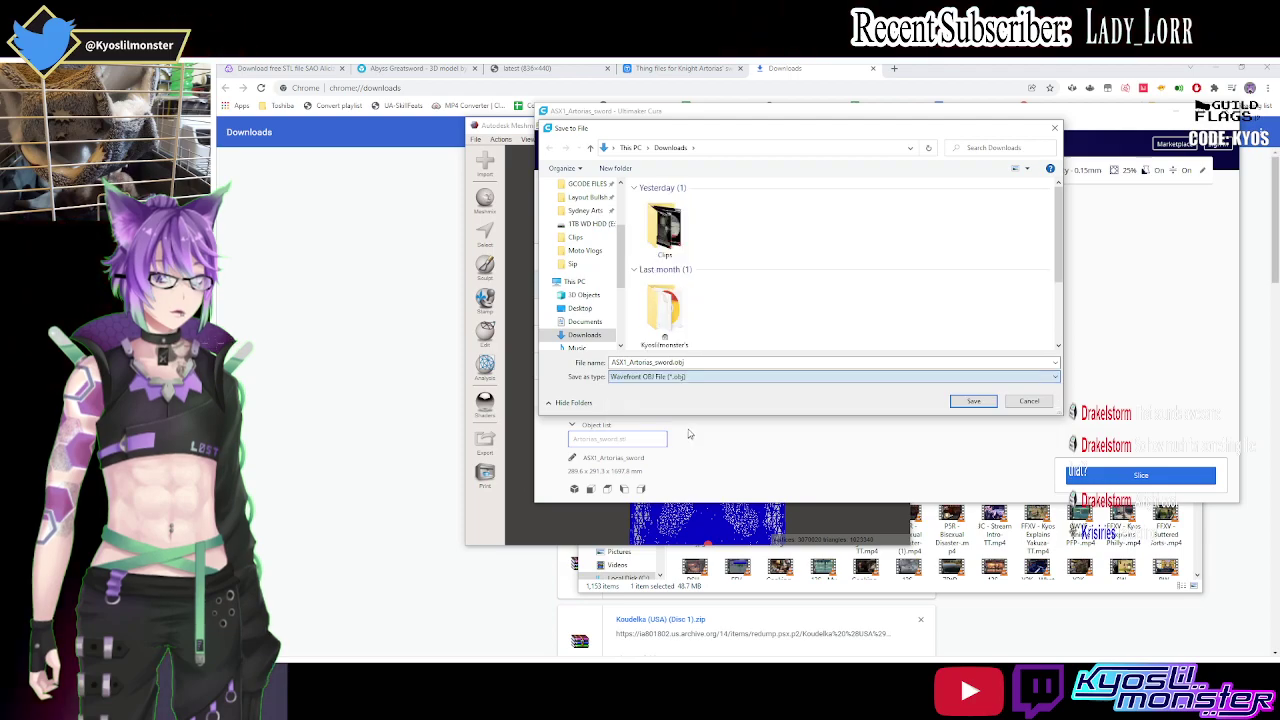
pyautogui.click(956, 403)
pyautogui.click(727, 512)
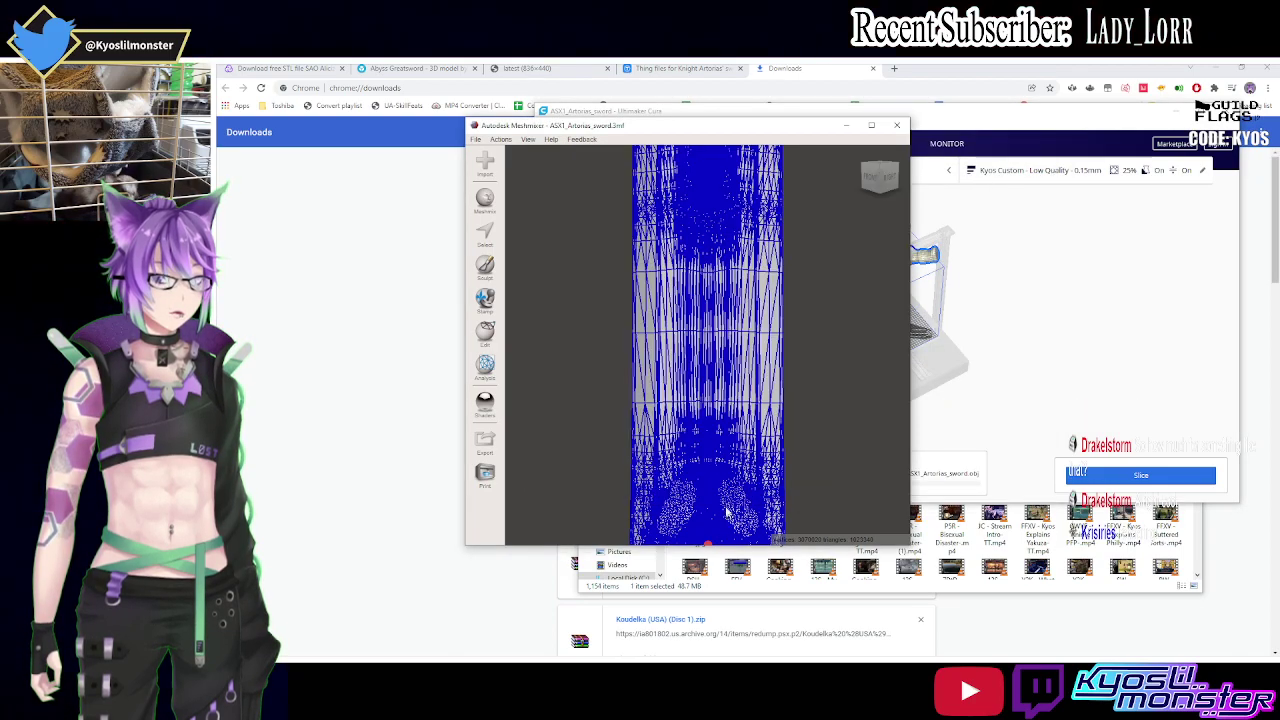
# Launch a second Meshmixer via Windows search and move the Task Manager window aside.
pyautogui.moveTo(770, 360)
pyautogui.mouseDown(button='right')
pyautogui.moveTo(866, 344)
pyautogui.moveTo(781, 340)
pyautogui.mouseUp(button='right')
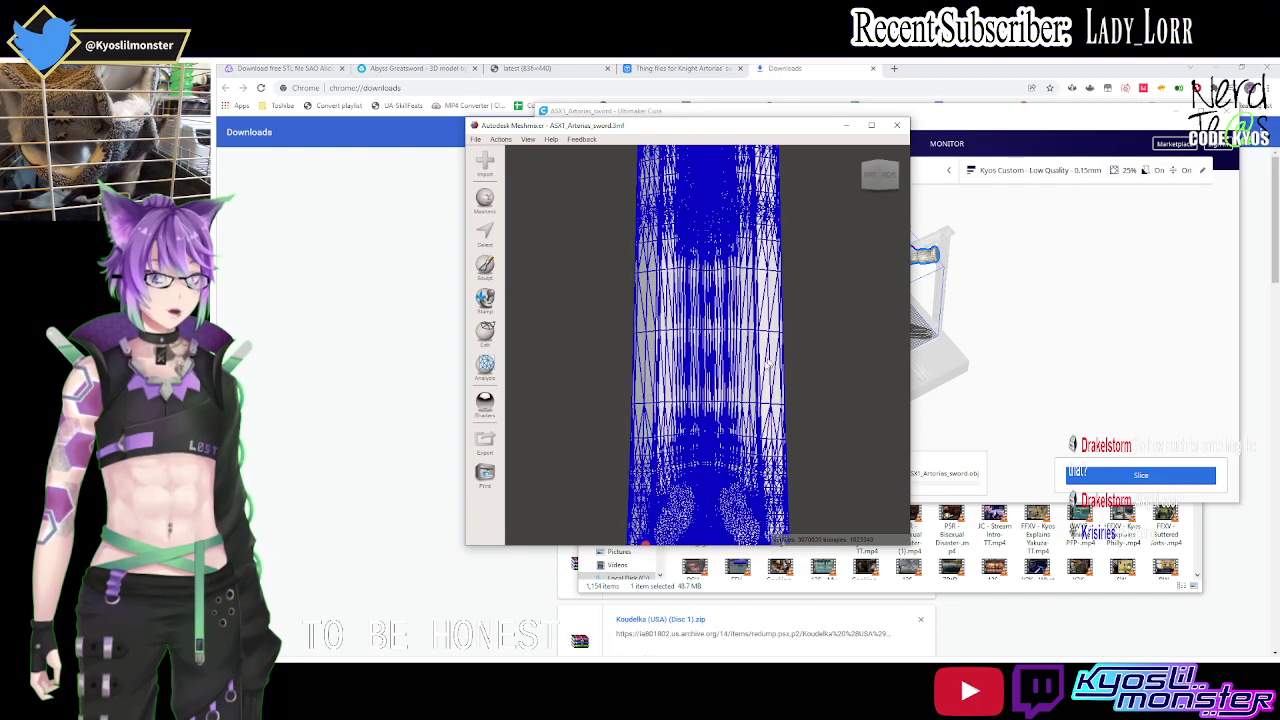
pyautogui.press('super')
pyautogui.write('meshmixer')
pyautogui.press('Return')
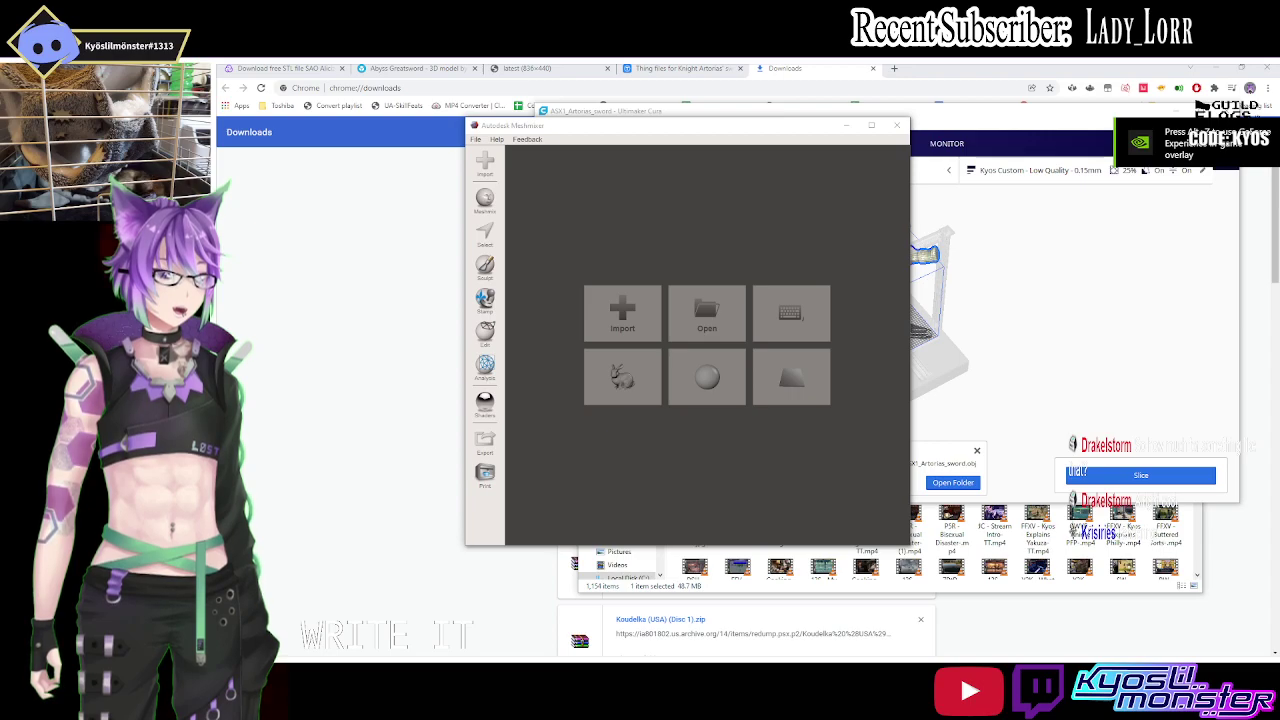
pyautogui.moveTo(977, 127); pyautogui.dragTo(813, 127)
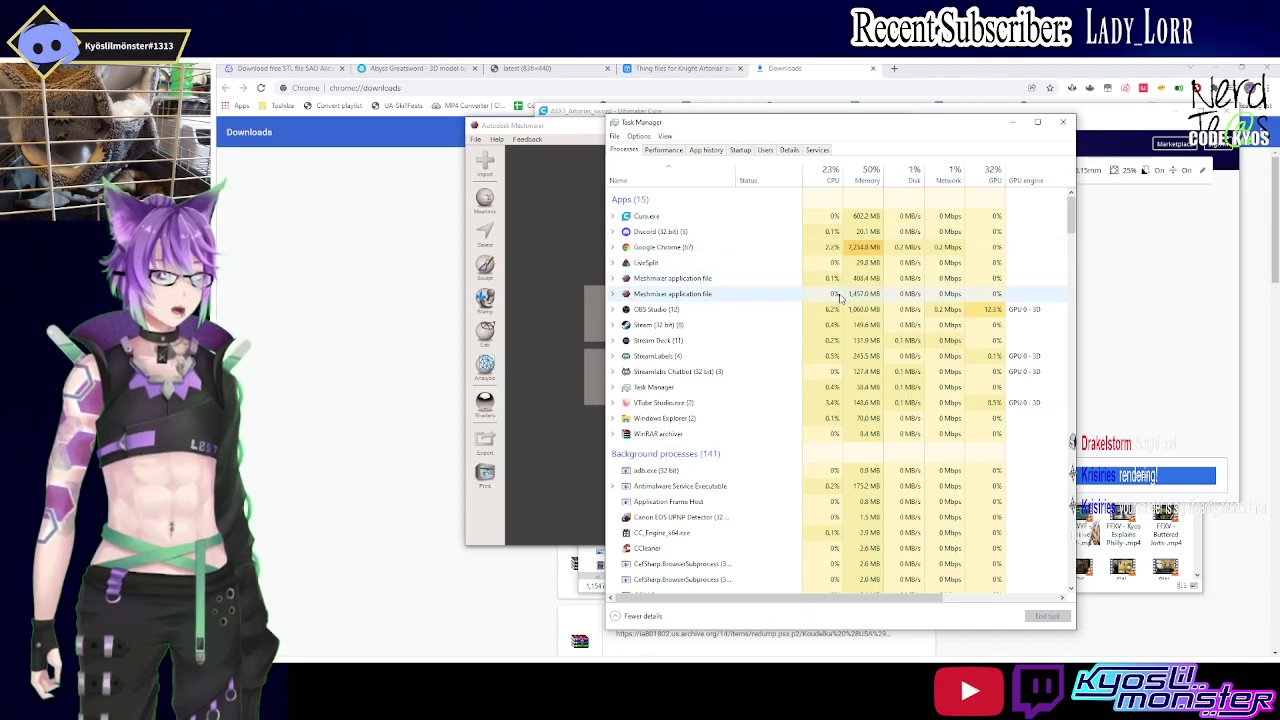
# Close Task Manager and load ASX1_Artorias_sword.obj into the new Meshmixer window.
pyautogui.click(1062, 121)
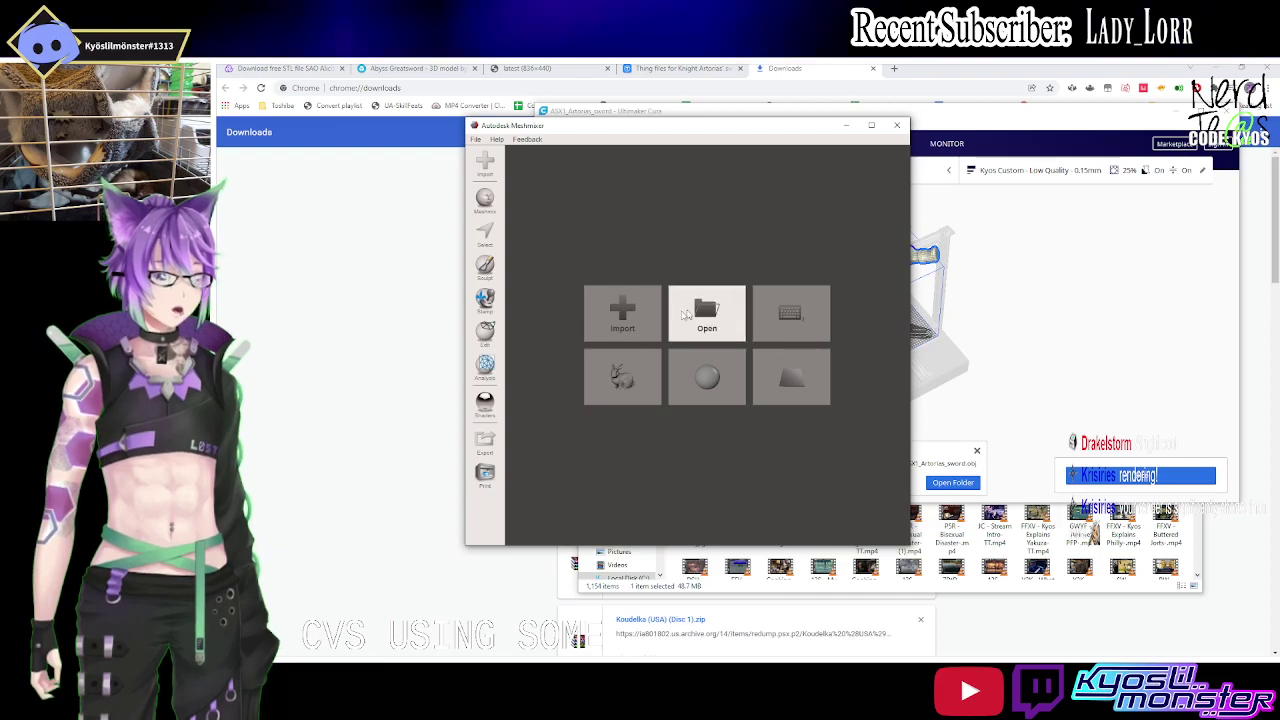
pyautogui.click(622, 316)
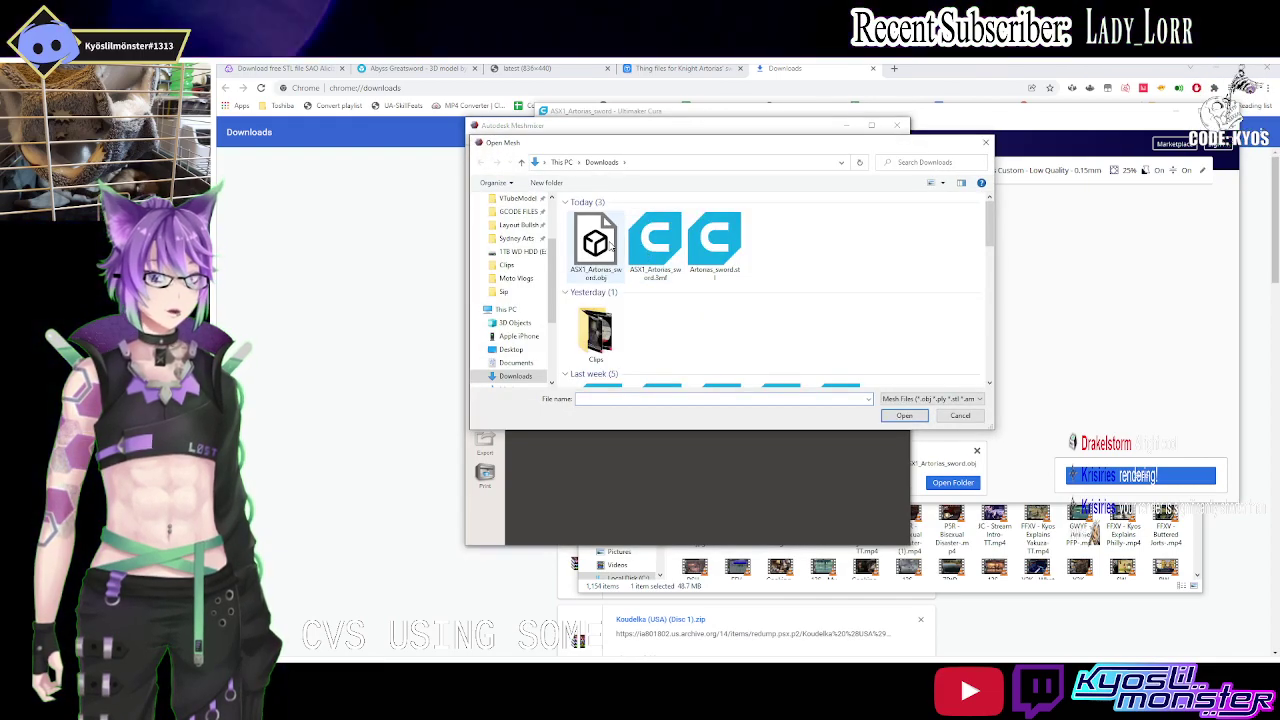
pyautogui.doubleClick(608, 244)
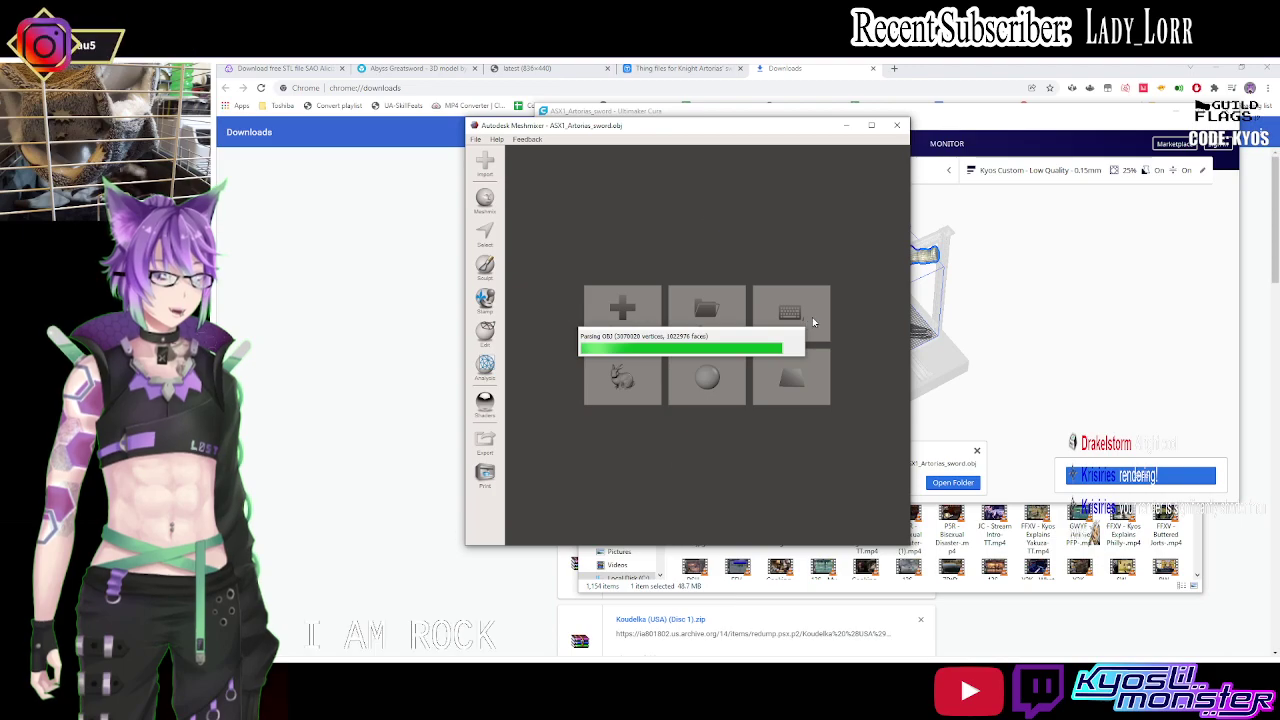
pyautogui.scroll(1, 762, 378)
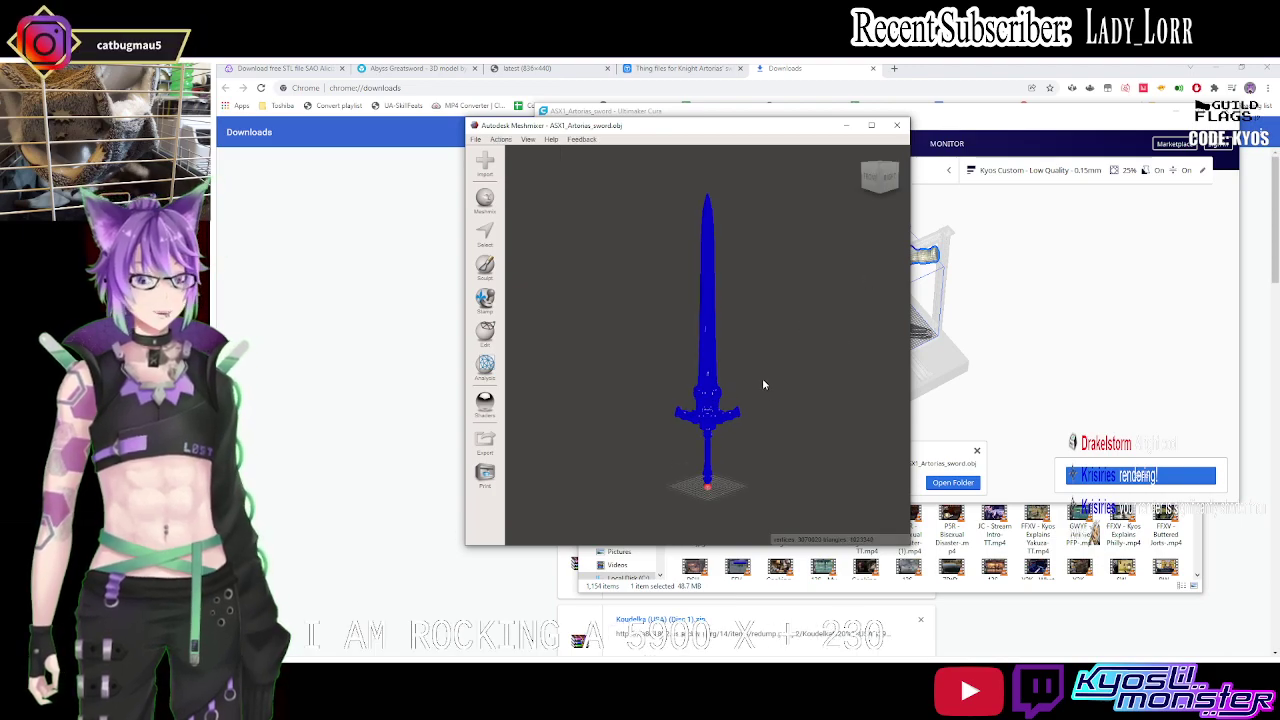
pyautogui.scroll(1, 748, 376)
pyautogui.scroll(3, 730, 380)
pyautogui.scroll(2, 718, 385)
pyautogui.scroll(2, 718, 390)
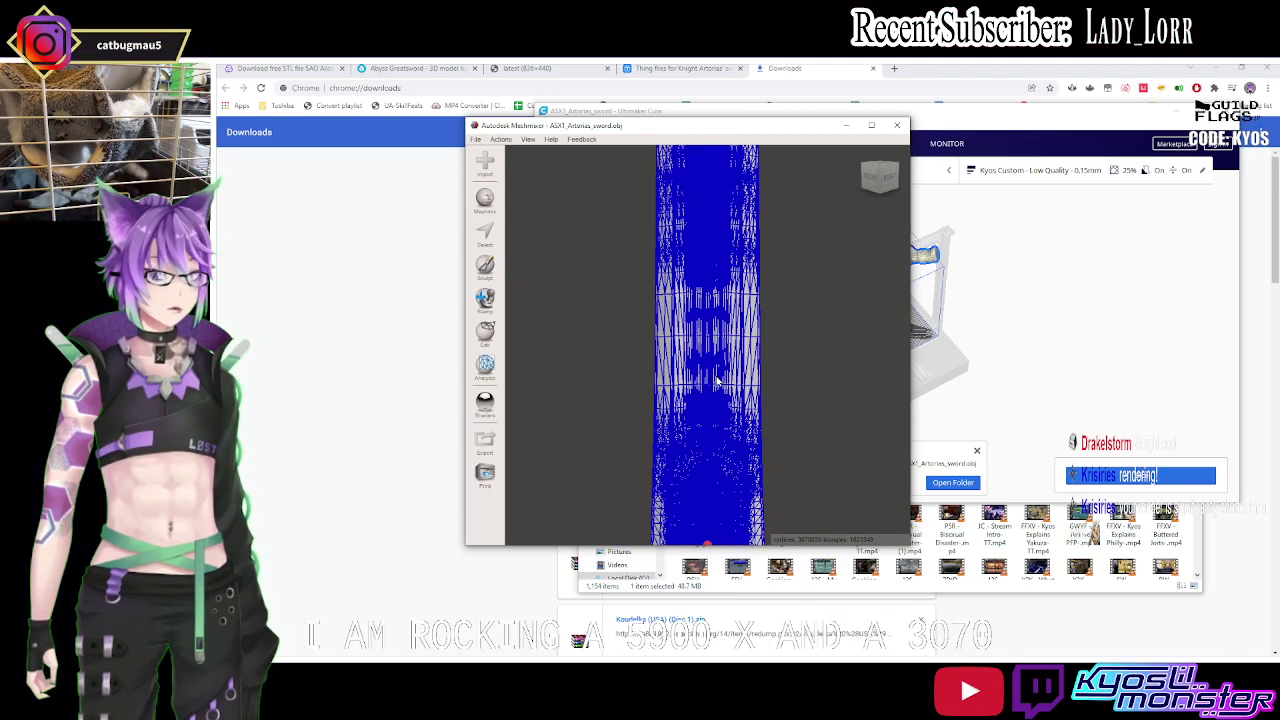
pyautogui.scroll(1, 718, 398)
pyautogui.scroll(-1, 717, 408)
pyautogui.scroll(-1, 717, 408)
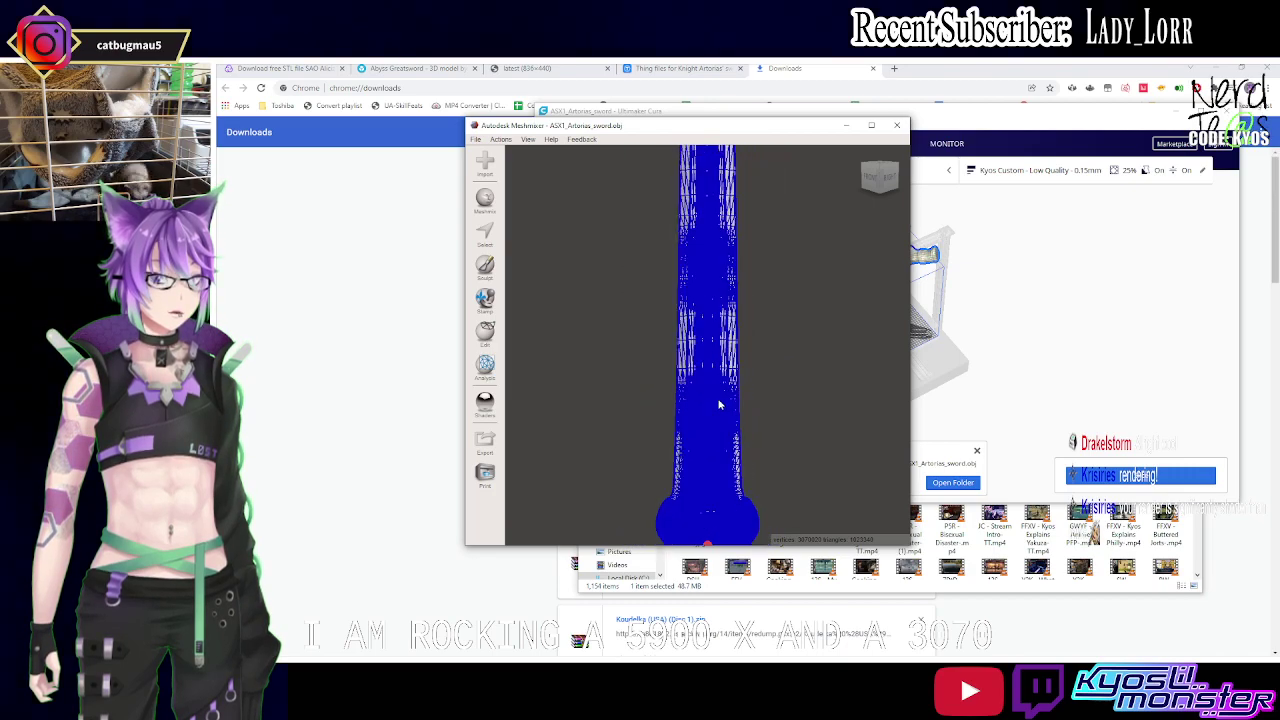
pyautogui.scroll(-2, 714, 404)
pyautogui.scroll(-1, 711, 400)
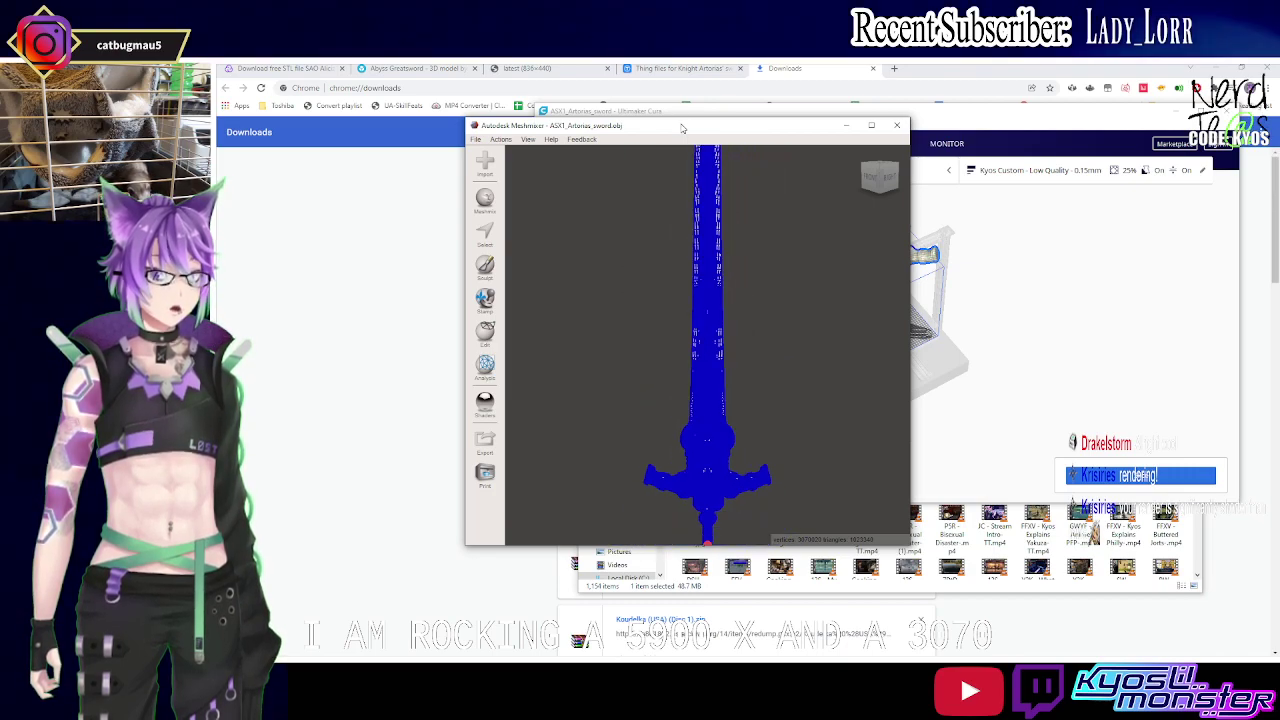
# Maximize the Meshmixer window and switch to the Sculpt tool.
pyautogui.moveTo(682, 128)
pyautogui.mouseDown()
pyautogui.moveTo(1046, 126)
pyautogui.moveTo(965, 106)
pyautogui.moveTo(703, 178)
pyautogui.mouseUp()
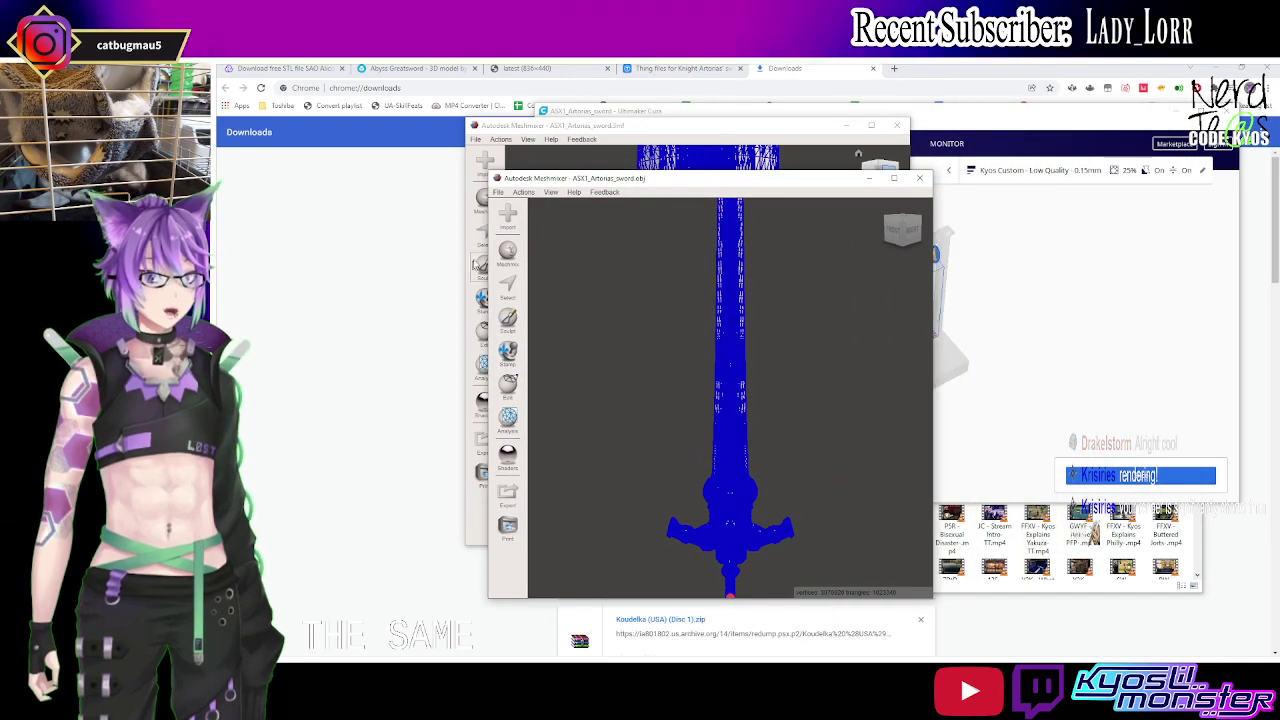
pyautogui.click(893, 177)
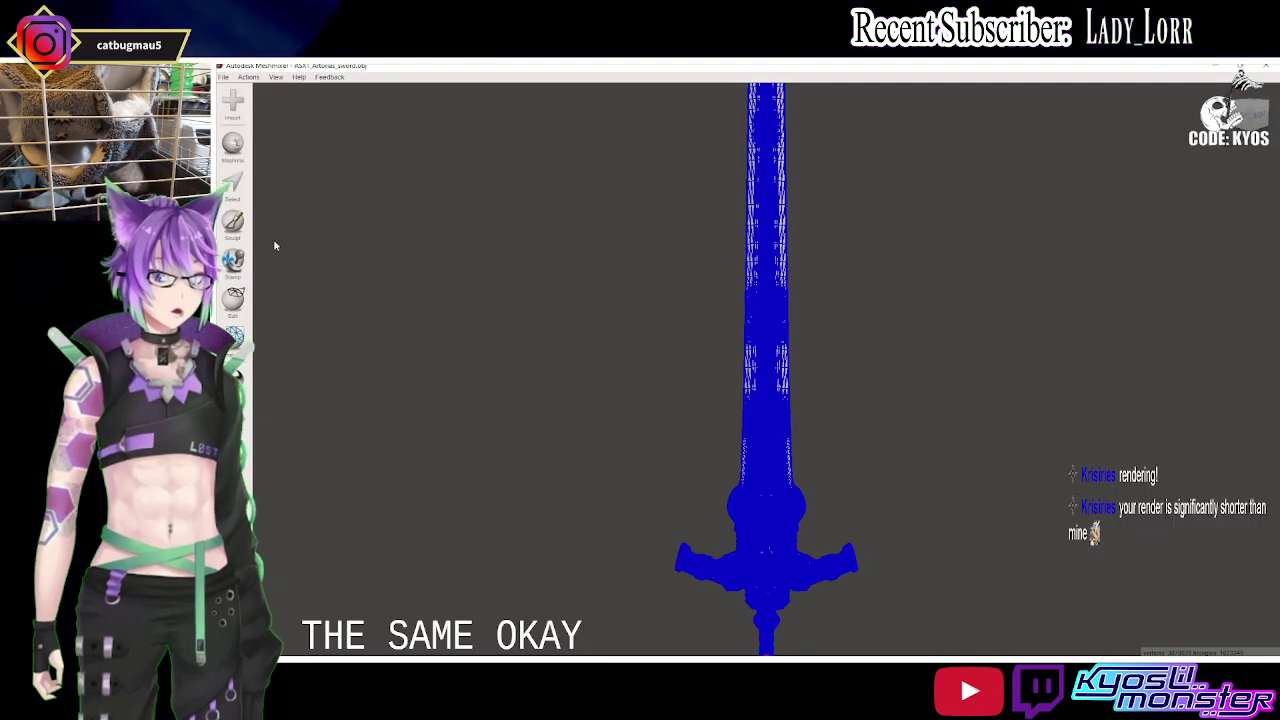
pyautogui.click(232, 222)
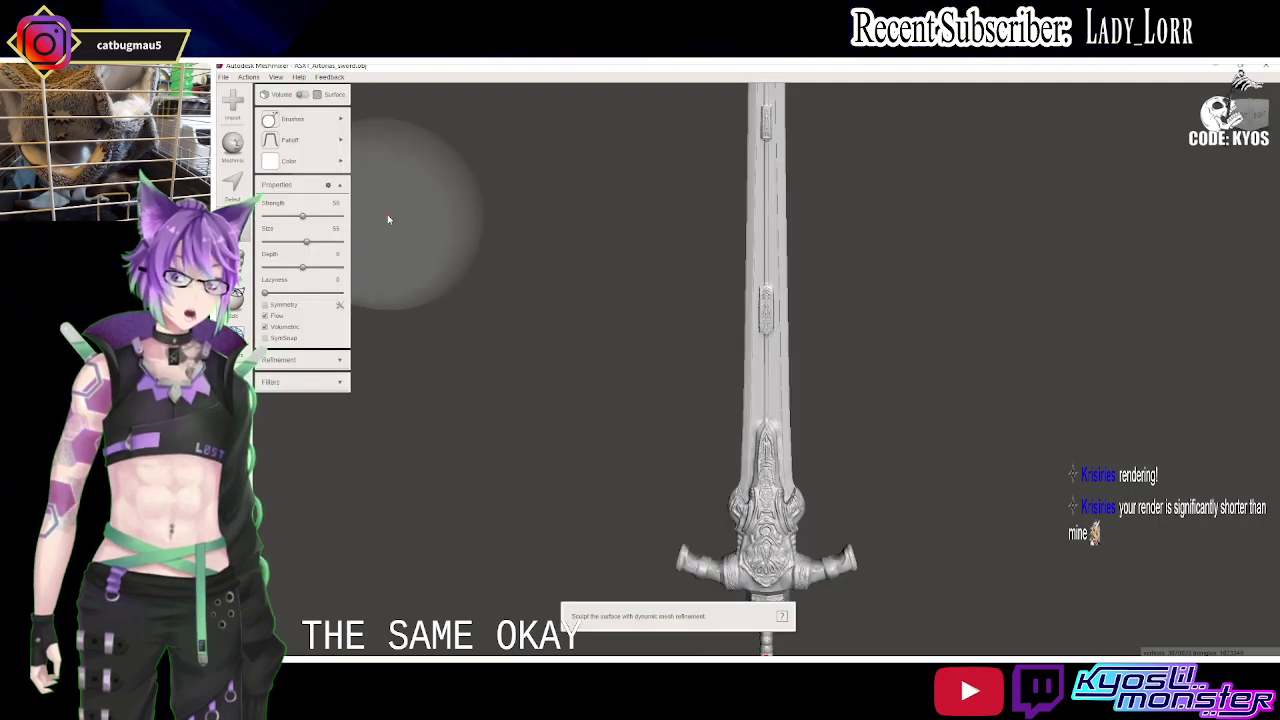
# Zoom in on the blade and bring up the Edit menu of mesh operations.
pyautogui.scroll(3, 731, 205)
pyautogui.moveTo(731, 205); pyautogui.dragTo(813, 420, button='right')
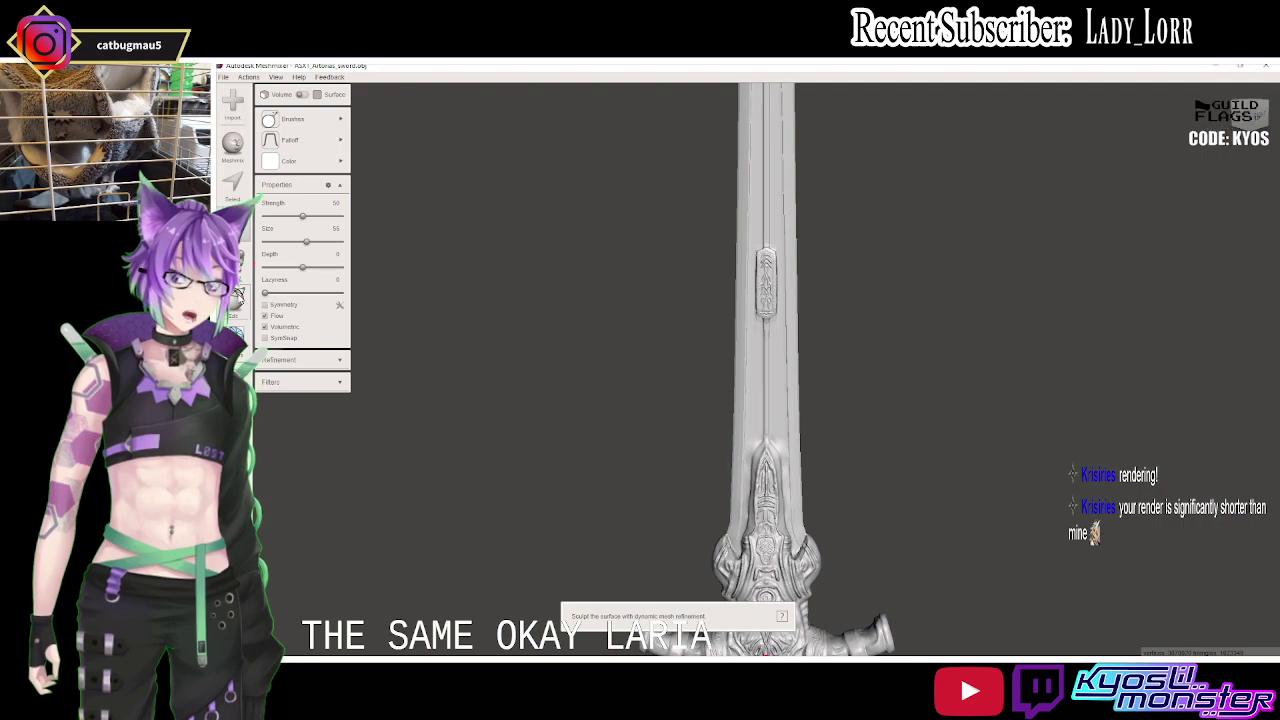
pyautogui.click(232, 300)
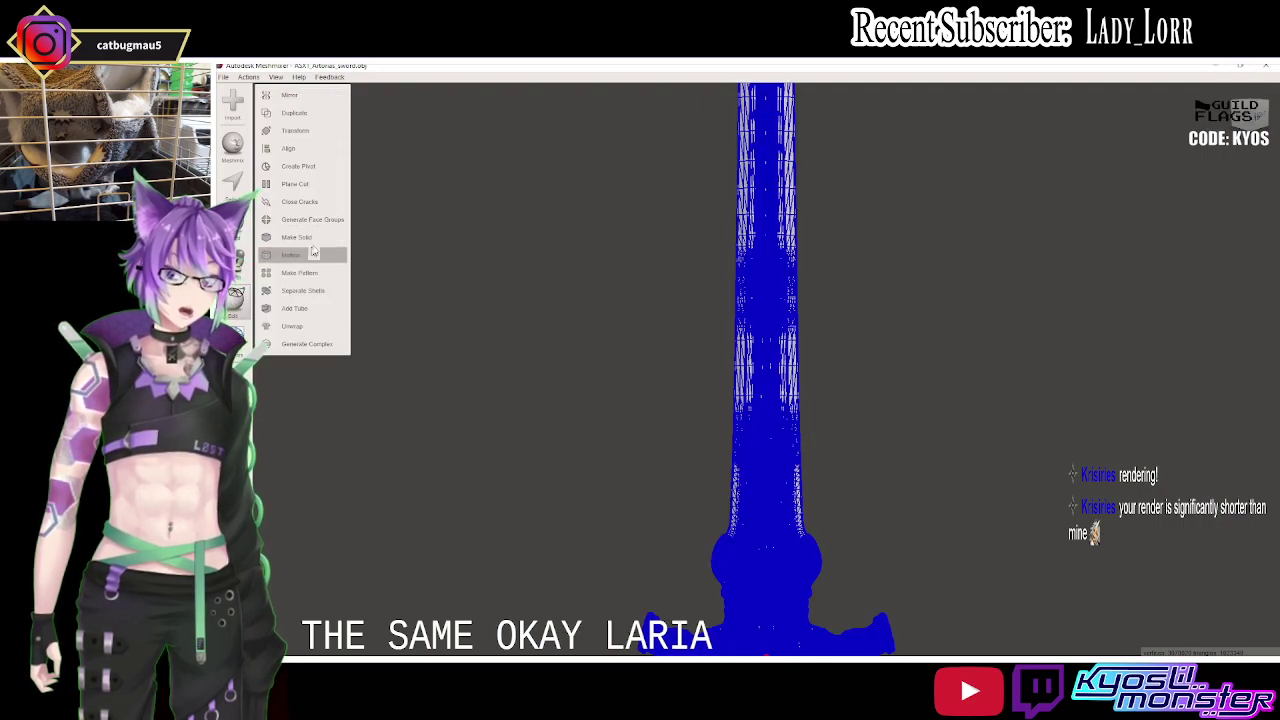
# Start Add Tube and place a trial tube along the blade, nudging its lower end up.
pyautogui.click(307, 306)
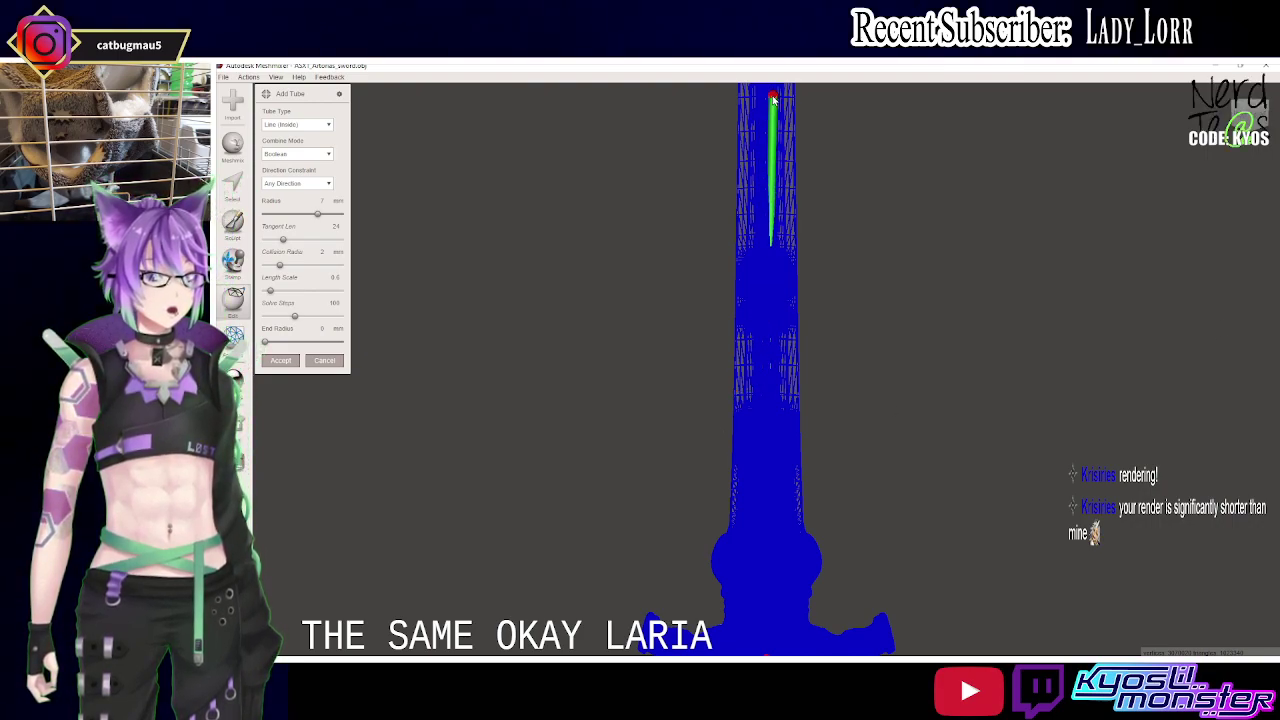
pyautogui.scroll(-5, 800, 130)
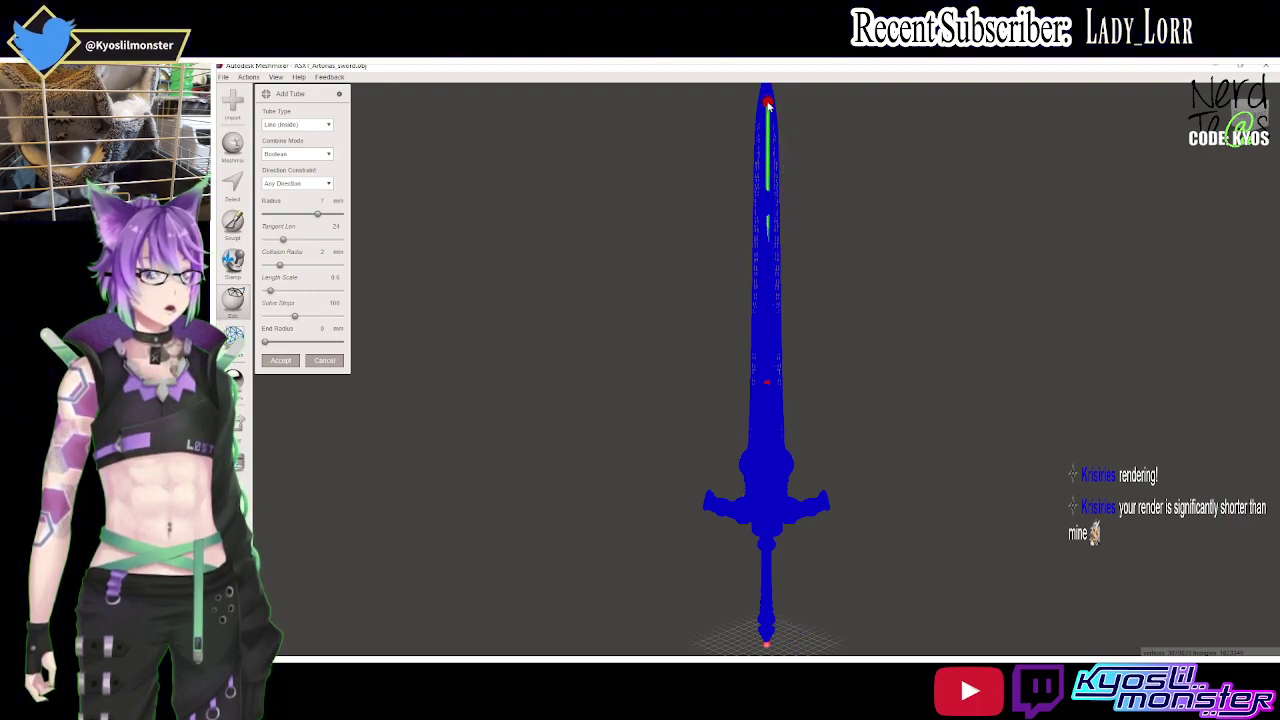
pyautogui.moveTo(767, 105)
pyautogui.mouseDown(button='right')
pyautogui.moveTo(716, 471)
pyautogui.moveTo(701, 490)
pyautogui.moveTo(838, 601)
pyautogui.moveTo(657, 285)
pyautogui.mouseUp(button='right')
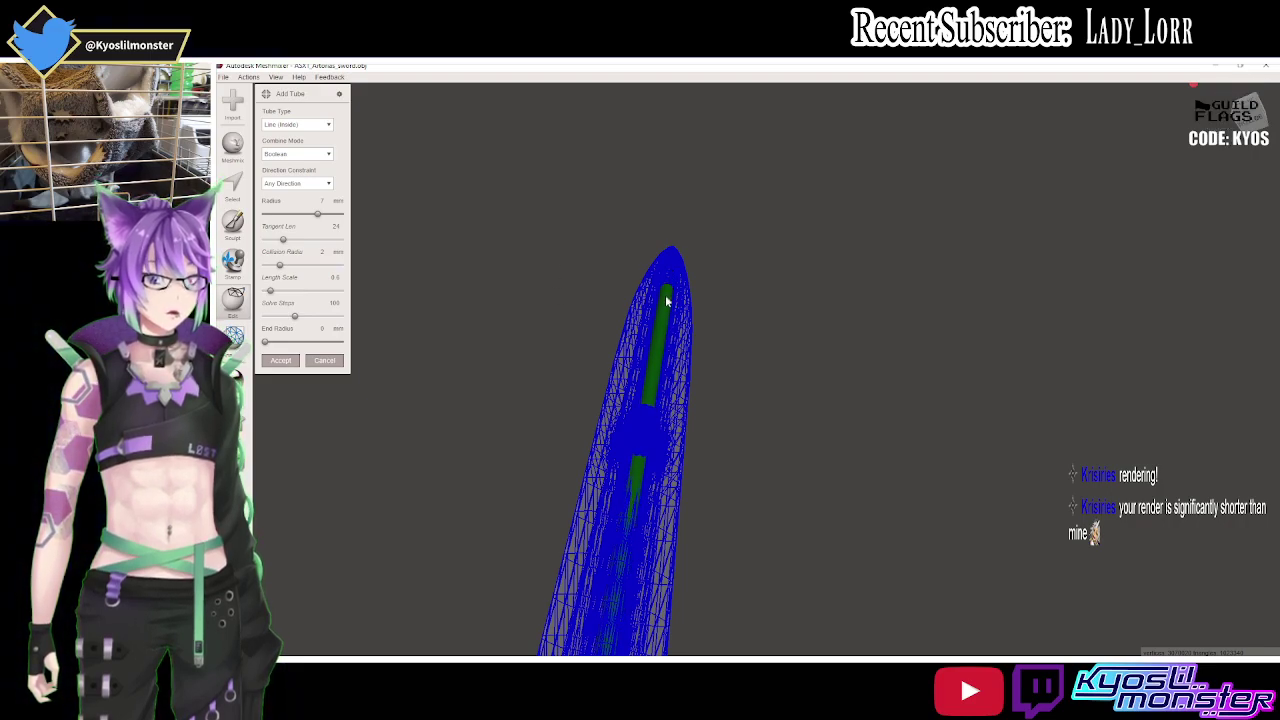
pyautogui.moveTo(689, 455); pyautogui.dragTo(734, 552, button='right')
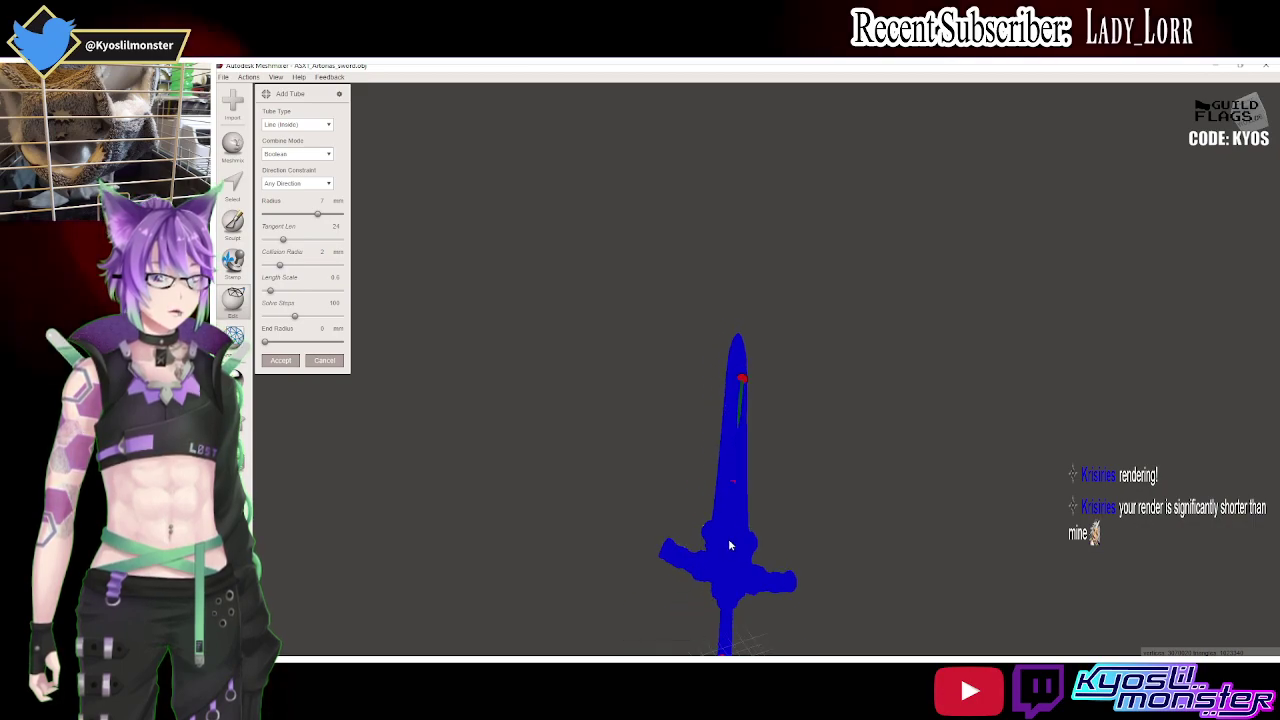
pyautogui.moveTo(734, 552); pyautogui.dragTo(890, 573, button='right')
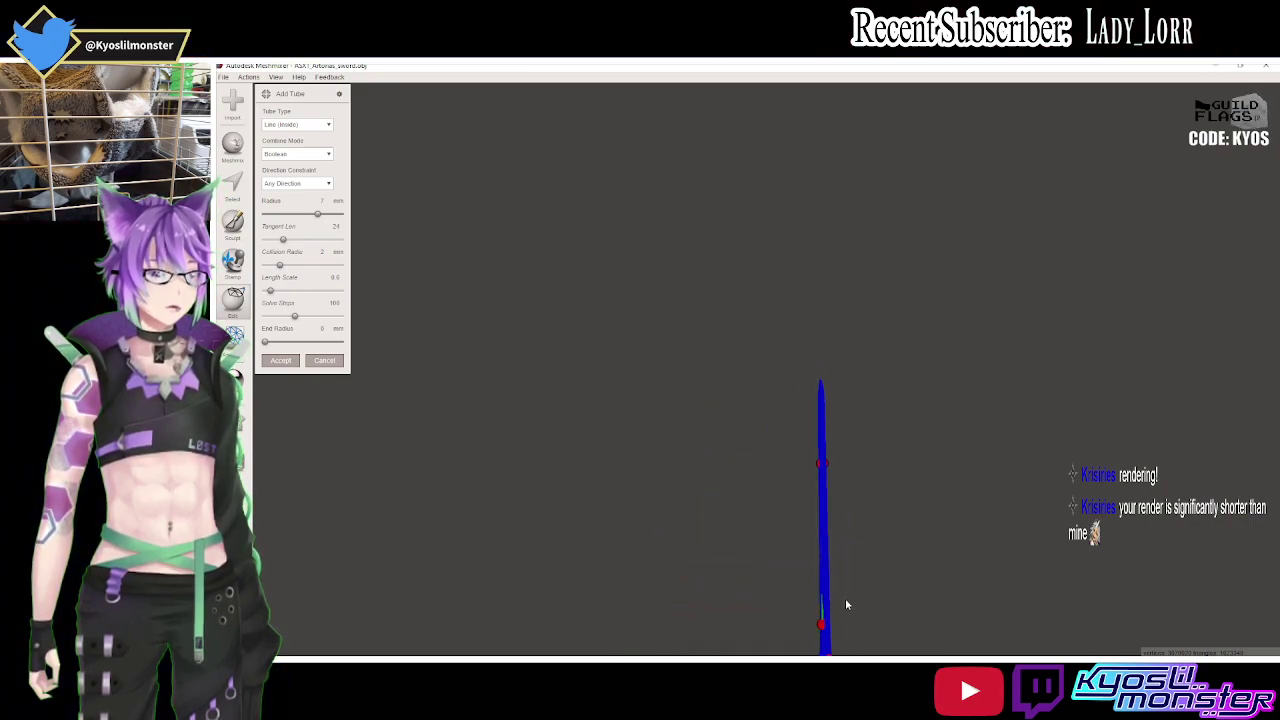
pyautogui.scroll(3, 828, 482)
pyautogui.scroll(3, 843, 447)
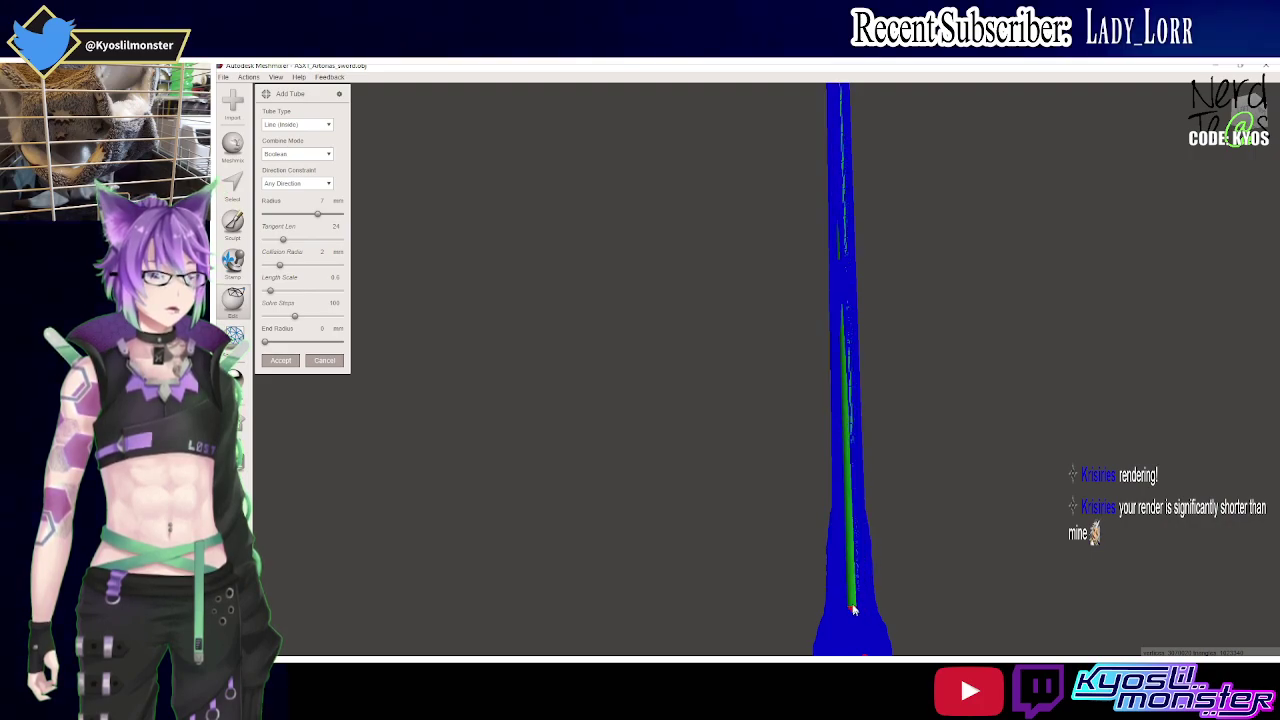
pyautogui.moveTo(840, 568)
pyautogui.mouseDown(button='right')
pyautogui.moveTo(855, 607)
pyautogui.moveTo(717, 582)
pyautogui.mouseUp(button='right')
pyautogui.moveTo(719, 536)
pyautogui.mouseDown(button='right')
pyautogui.moveTo(694, 442)
pyautogui.moveTo(738, 378)
pyautogui.moveTo(703, 410)
pyautogui.moveTo(853, 395)
pyautogui.moveTo(830, 408)
pyautogui.mouseUp(button='right')
pyautogui.moveTo(820, 437); pyautogui.dragTo(822, 431)
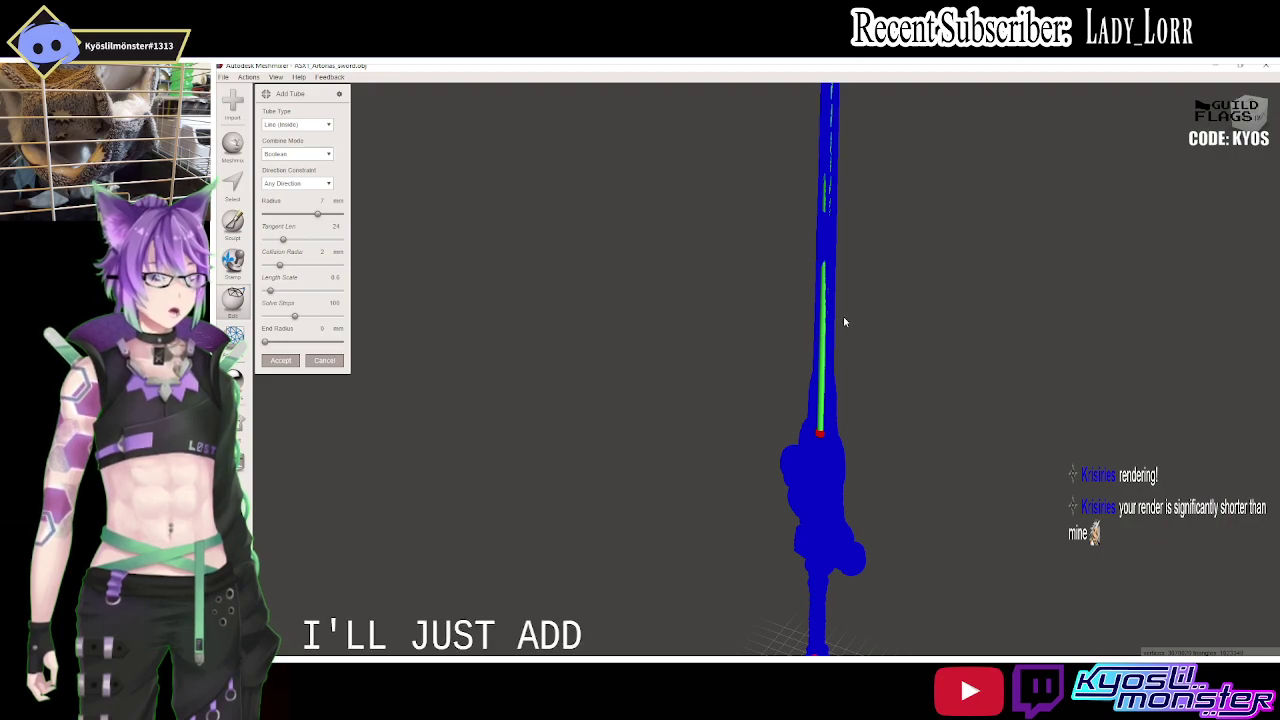
pyautogui.moveTo(844, 318); pyautogui.dragTo(480, 256, button='right')
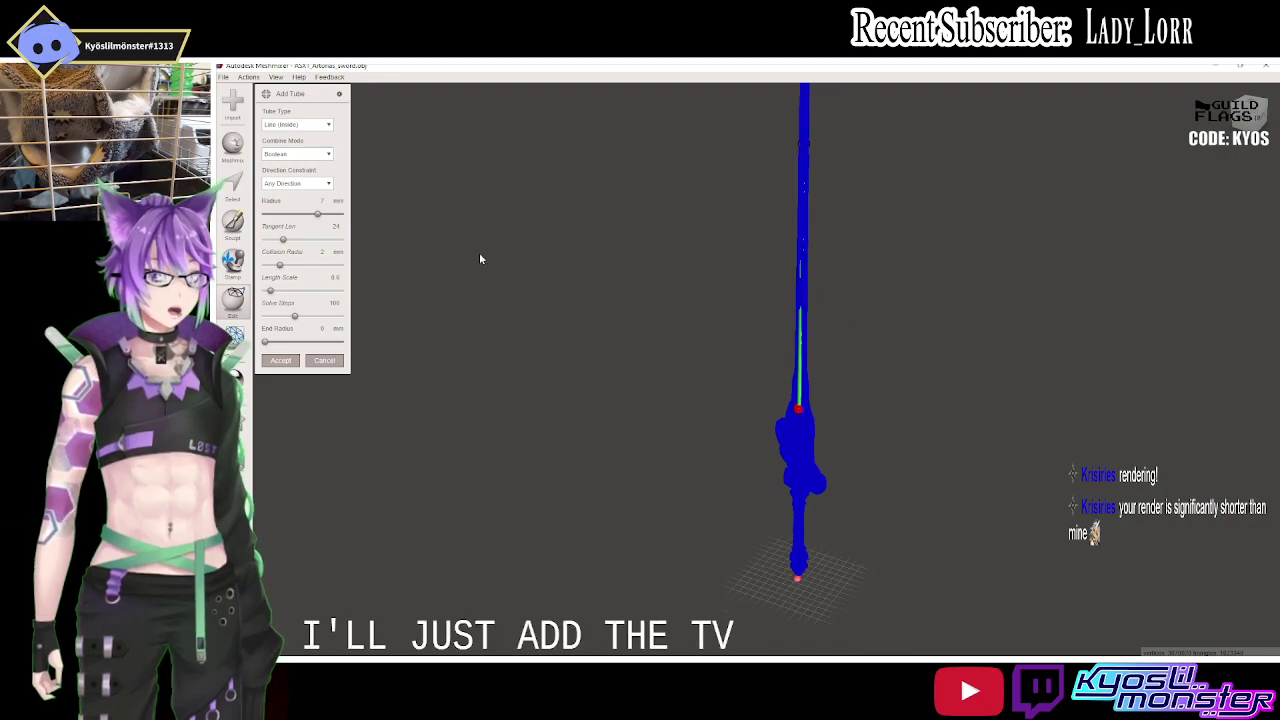
# Set Tube Type to Line and Direction Constraint to Y Axis, then cancel the tube.
pyautogui.click(324, 123)
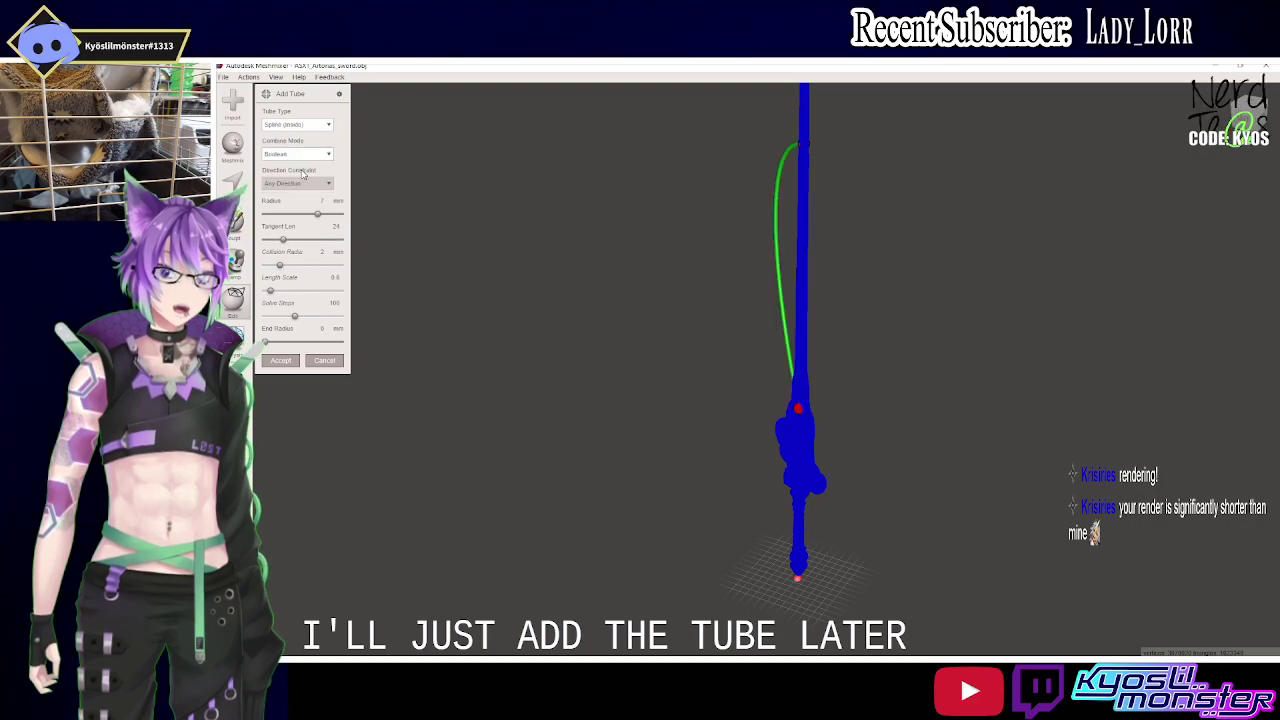
pyautogui.click(295, 146)
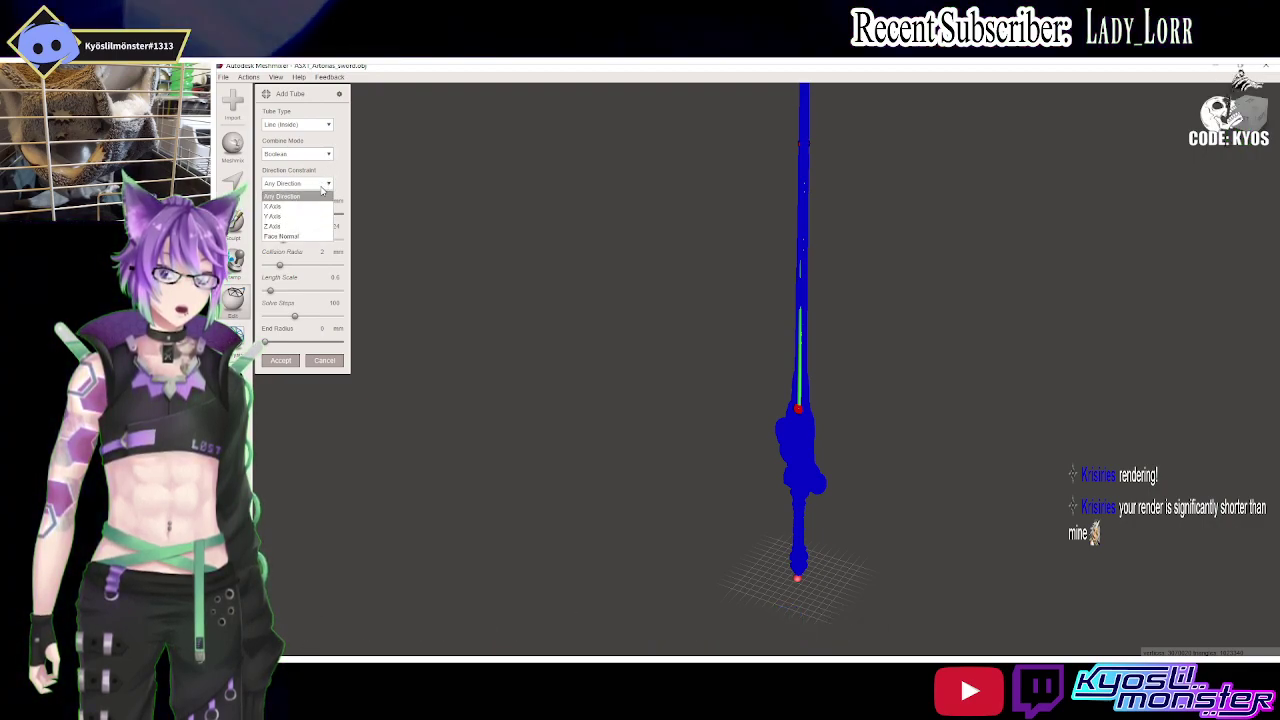
pyautogui.click(299, 217)
pyautogui.moveTo(746, 314)
pyautogui.mouseDown(button='right')
pyautogui.moveTo(881, 291)
pyautogui.moveTo(928, 122)
pyautogui.mouseUp(button='right')
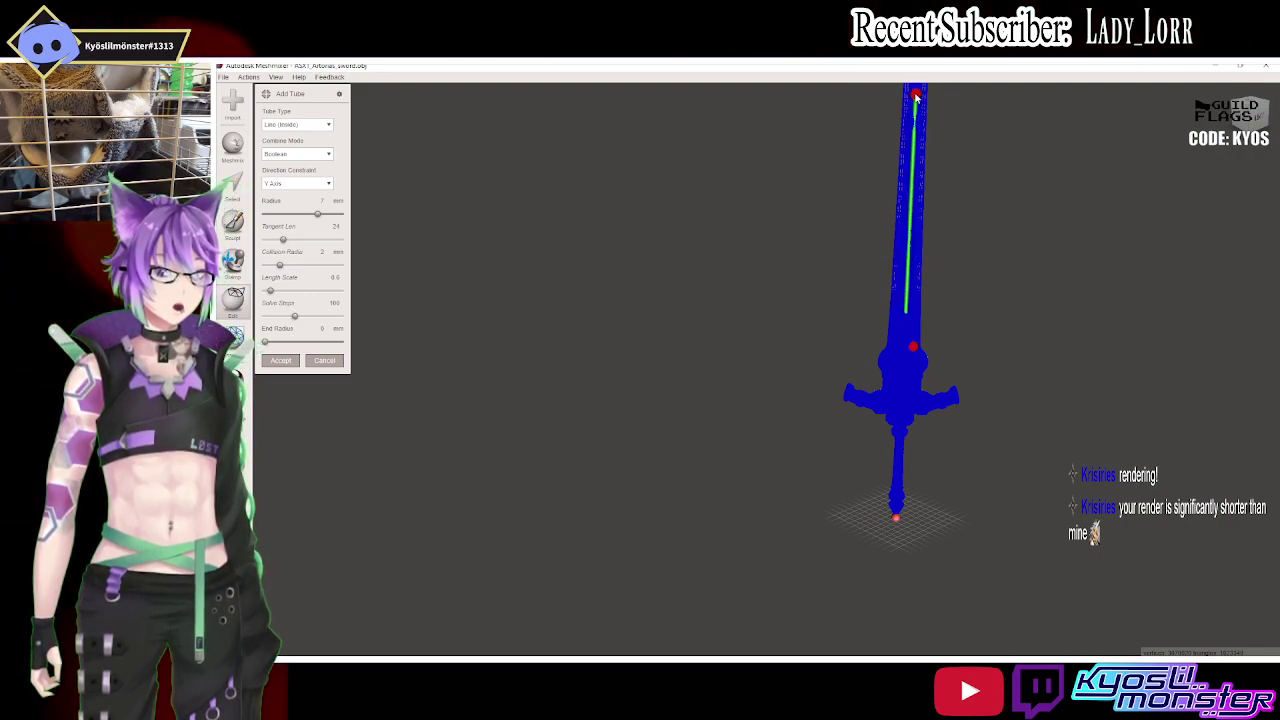
pyautogui.moveTo(915, 95)
pyautogui.mouseDown(button='right')
pyautogui.moveTo(937, 191)
pyautogui.moveTo(866, 180)
pyautogui.moveTo(543, 286)
pyautogui.mouseUp(button='right')
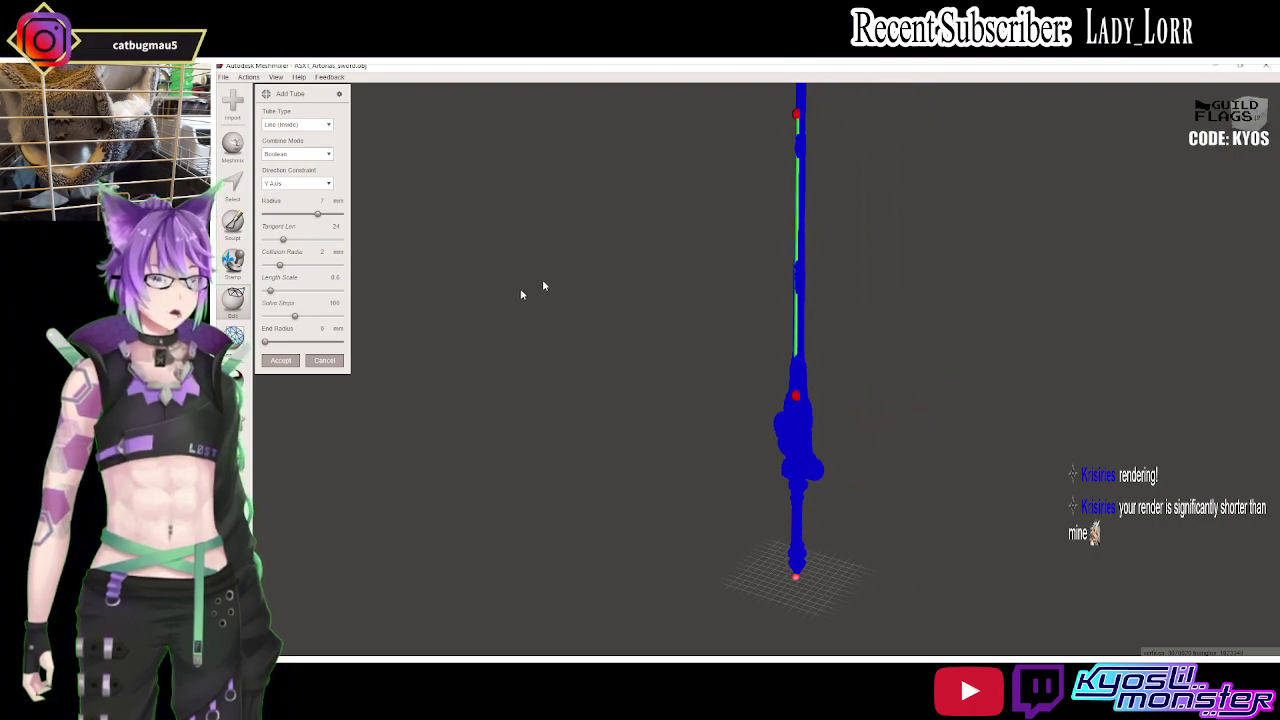
pyautogui.click(338, 358)
pyautogui.moveTo(334, 363)
pyautogui.mouseDown(button='right')
pyautogui.moveTo(908, 309)
pyautogui.moveTo(834, 409)
pyautogui.moveTo(913, 340)
pyautogui.moveTo(751, 309)
pyautogui.moveTo(653, 187)
pyautogui.mouseUp(button='right')
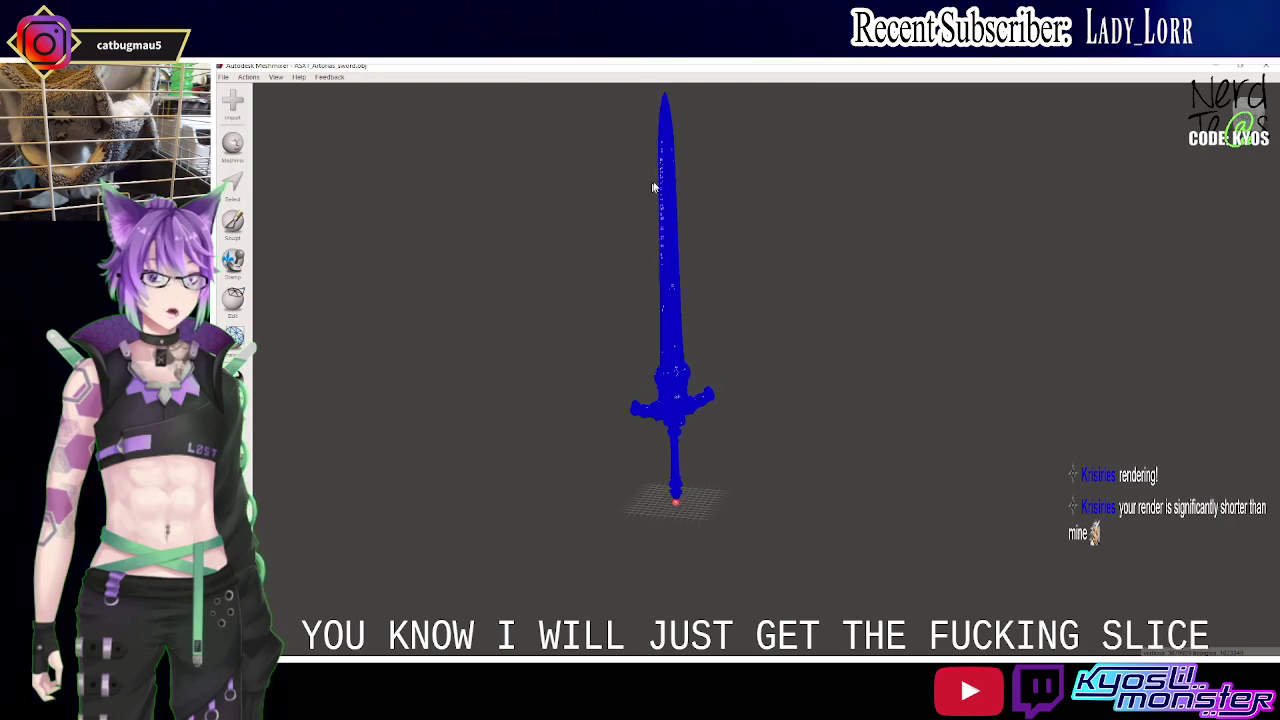
# Zoom in on the blue sword and start a Plane Cut on it from the Edit menu.
pyautogui.scroll(5, 686, 257)
pyautogui.scroll(5, 778, 372)
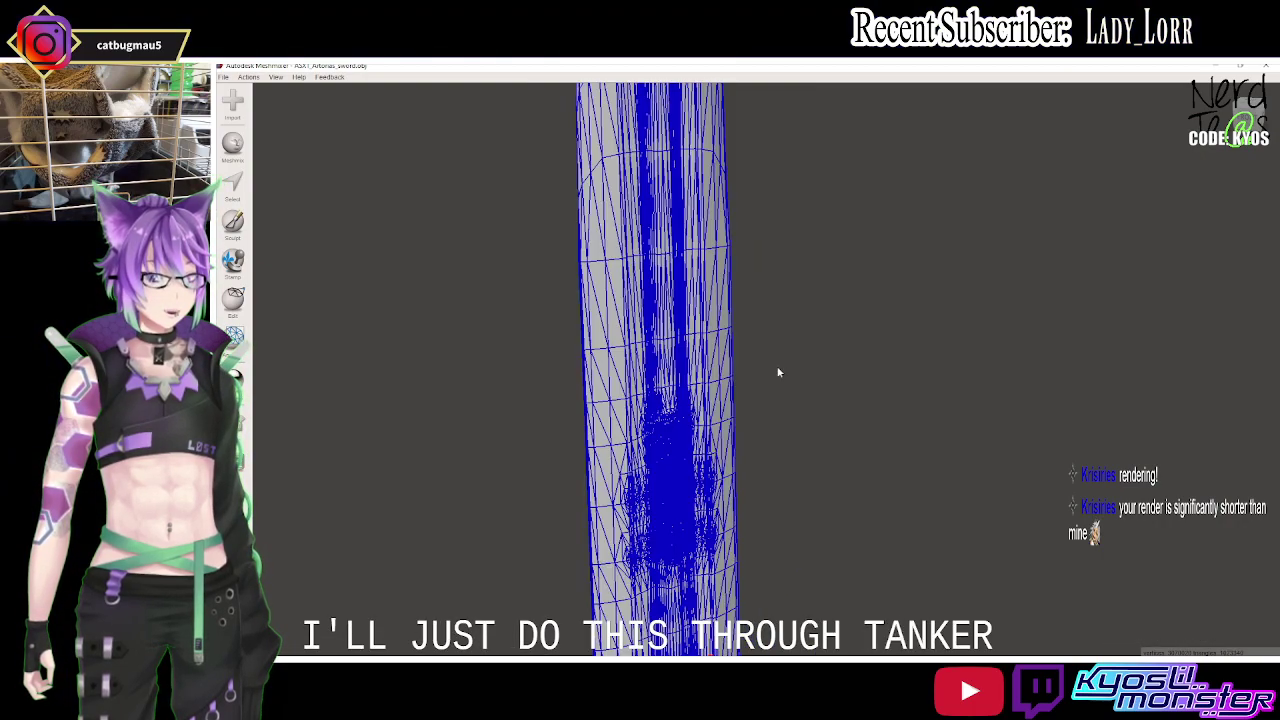
pyautogui.scroll(-5, 778, 372)
pyautogui.scroll(2, 745, 305)
pyautogui.scroll(1, 420, 291)
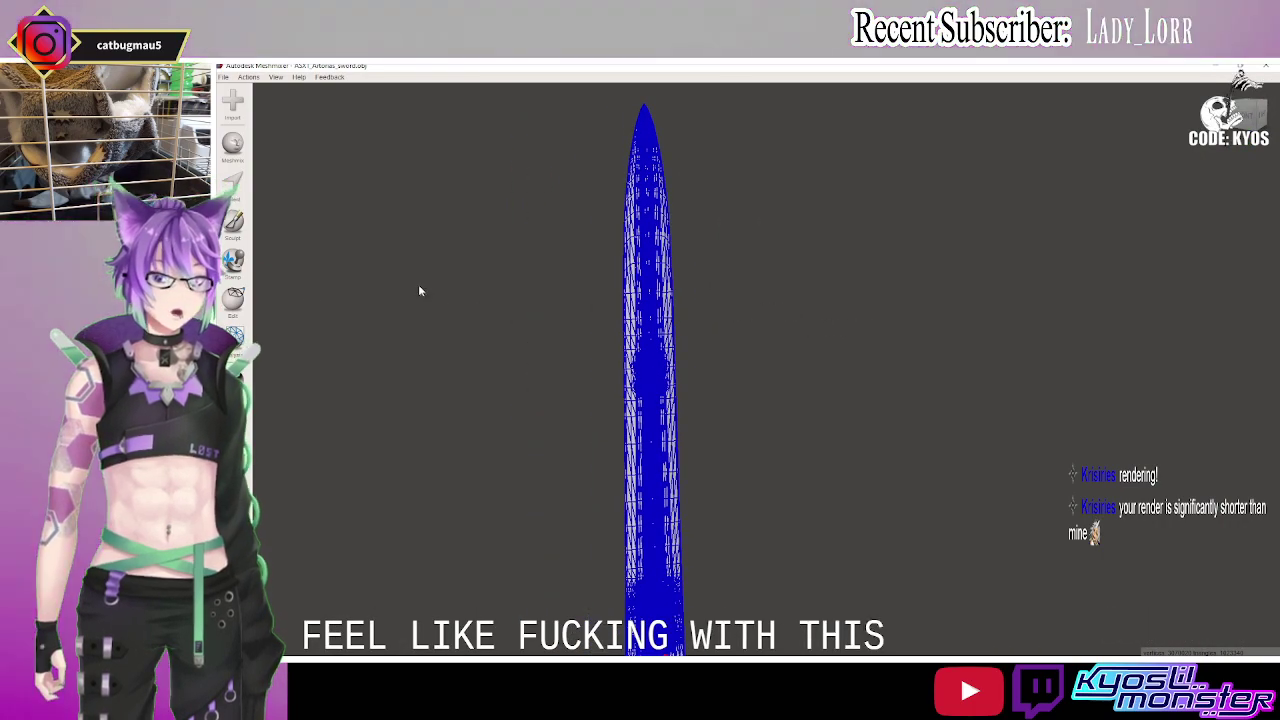
pyautogui.click(233, 297)
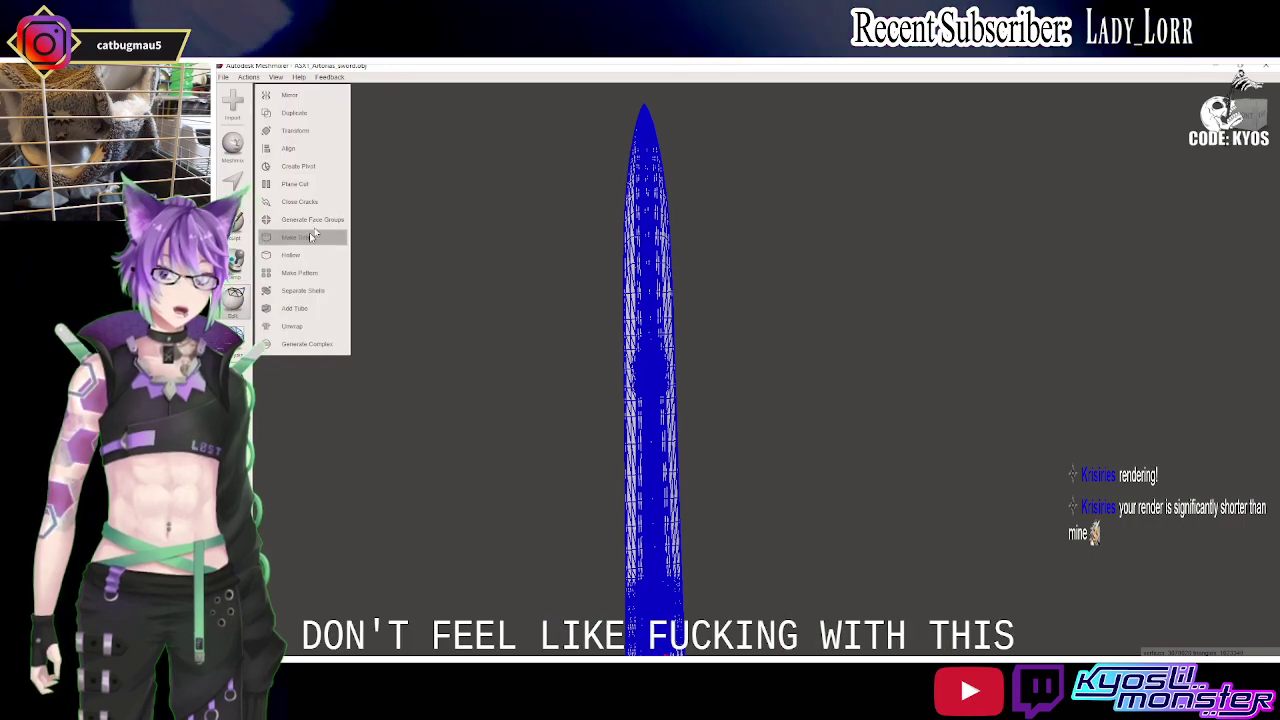
pyautogui.click(293, 184)
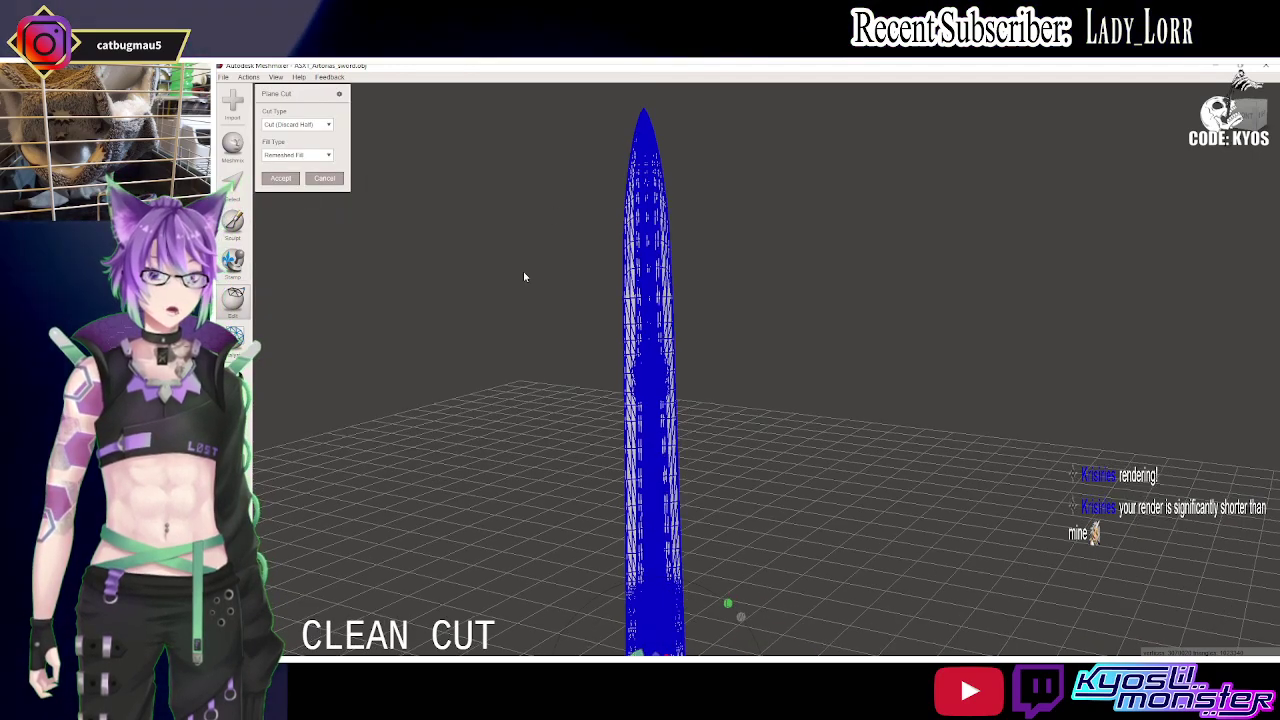
# Slide the cut plane down to the hilt below the guard and accept, keeping only grip and pommel.
pyautogui.moveTo(523, 277)
pyautogui.mouseDown(button='right')
pyautogui.moveTo(560, 231)
pyautogui.moveTo(651, 343)
pyautogui.moveTo(683, 354)
pyautogui.moveTo(689, 205)
pyautogui.mouseUp(button='right')
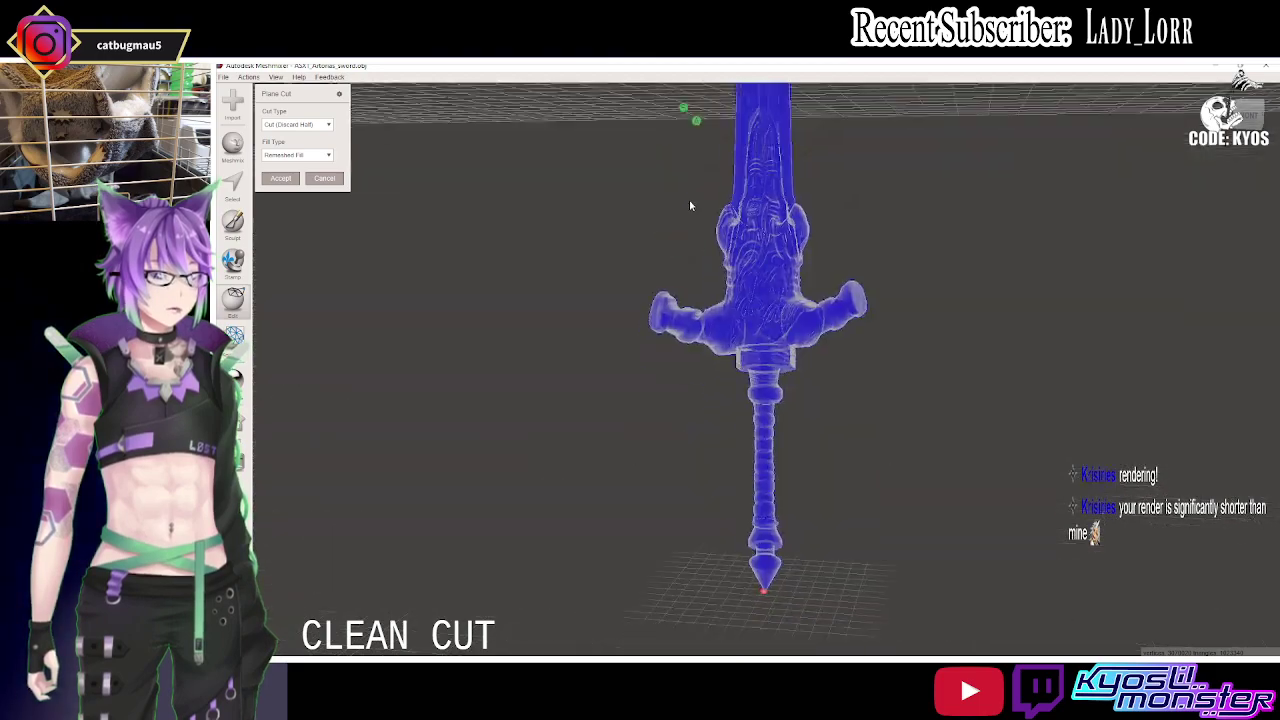
pyautogui.moveTo(787, 281); pyautogui.dragTo(775, 390, button='right')
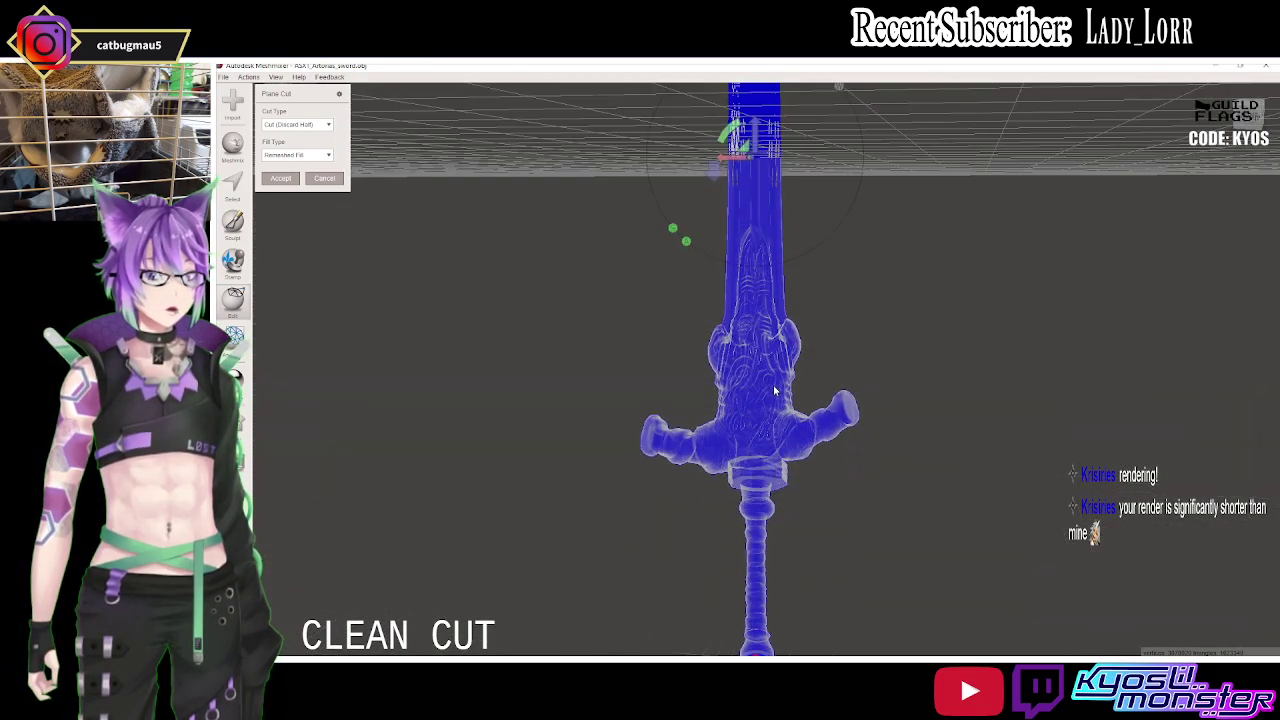
pyautogui.moveTo(713, 184)
pyautogui.mouseDown()
pyautogui.moveTo(781, 177)
pyautogui.moveTo(778, 190)
pyautogui.moveTo(880, 119)
pyautogui.mouseUp()
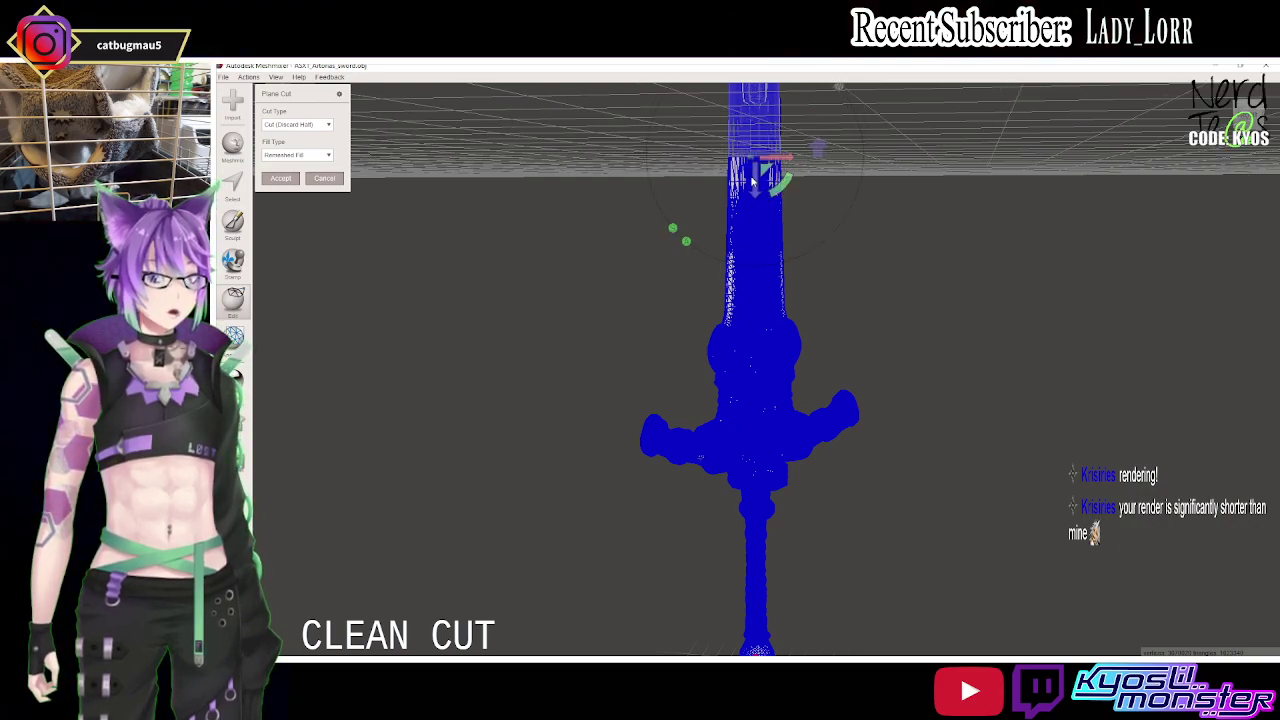
pyautogui.moveTo(752, 180); pyautogui.dragTo(754, 511)
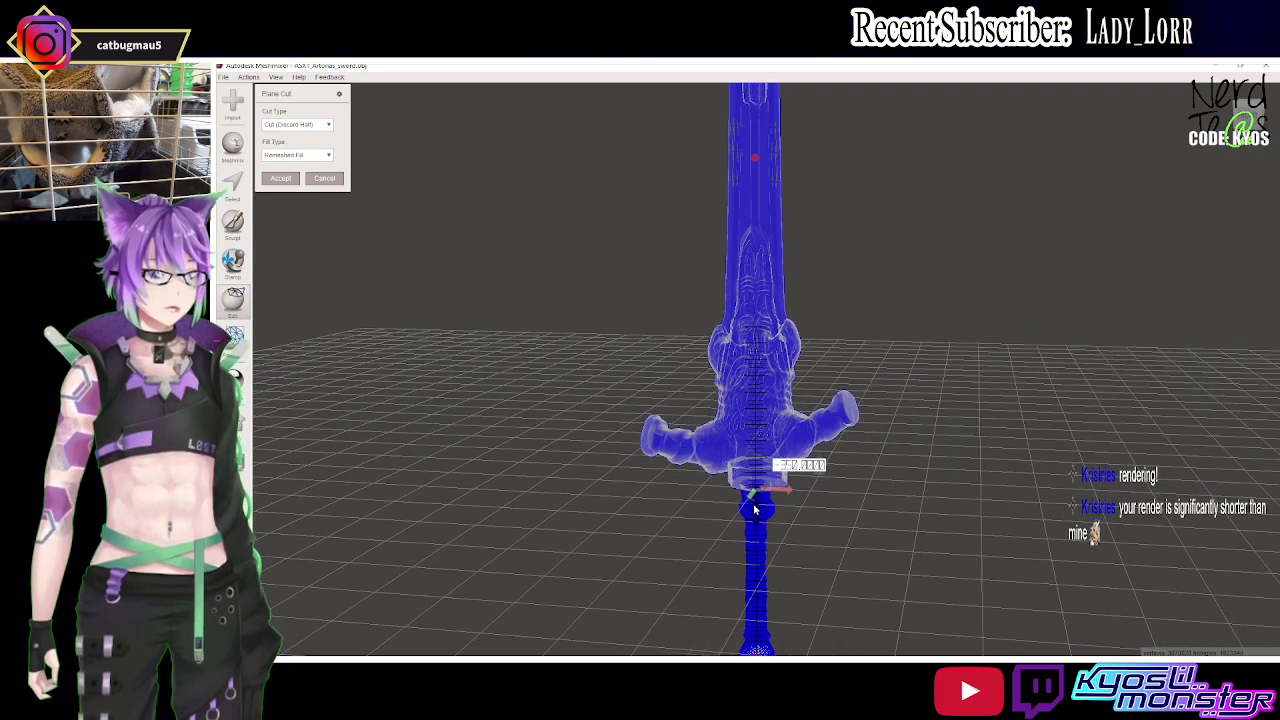
pyautogui.moveTo(754, 510)
pyautogui.mouseDown(button='right')
pyautogui.moveTo(812, 466)
pyautogui.moveTo(831, 343)
pyautogui.moveTo(882, 183)
pyautogui.moveTo(834, 194)
pyautogui.mouseUp(button='right')
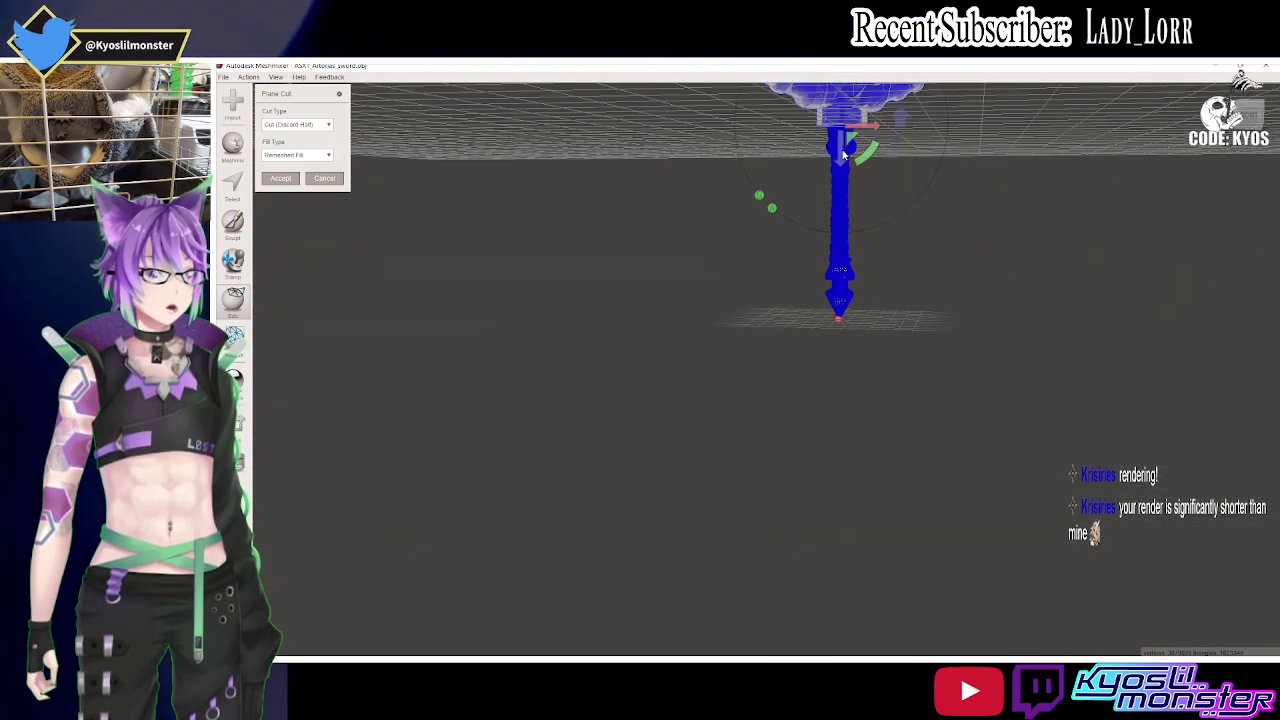
pyautogui.moveTo(836, 190)
pyautogui.mouseDown()
pyautogui.moveTo(842, 173)
pyautogui.moveTo(843, 222)
pyautogui.mouseUp()
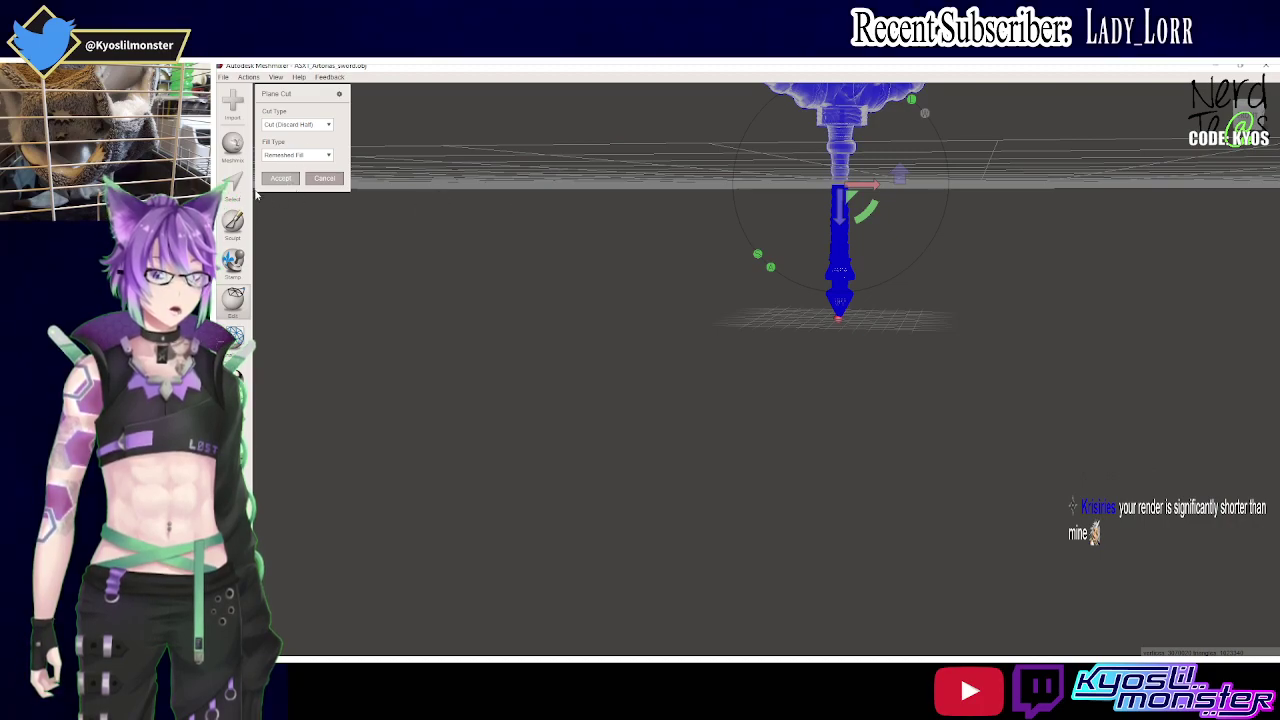
pyautogui.click(280, 180)
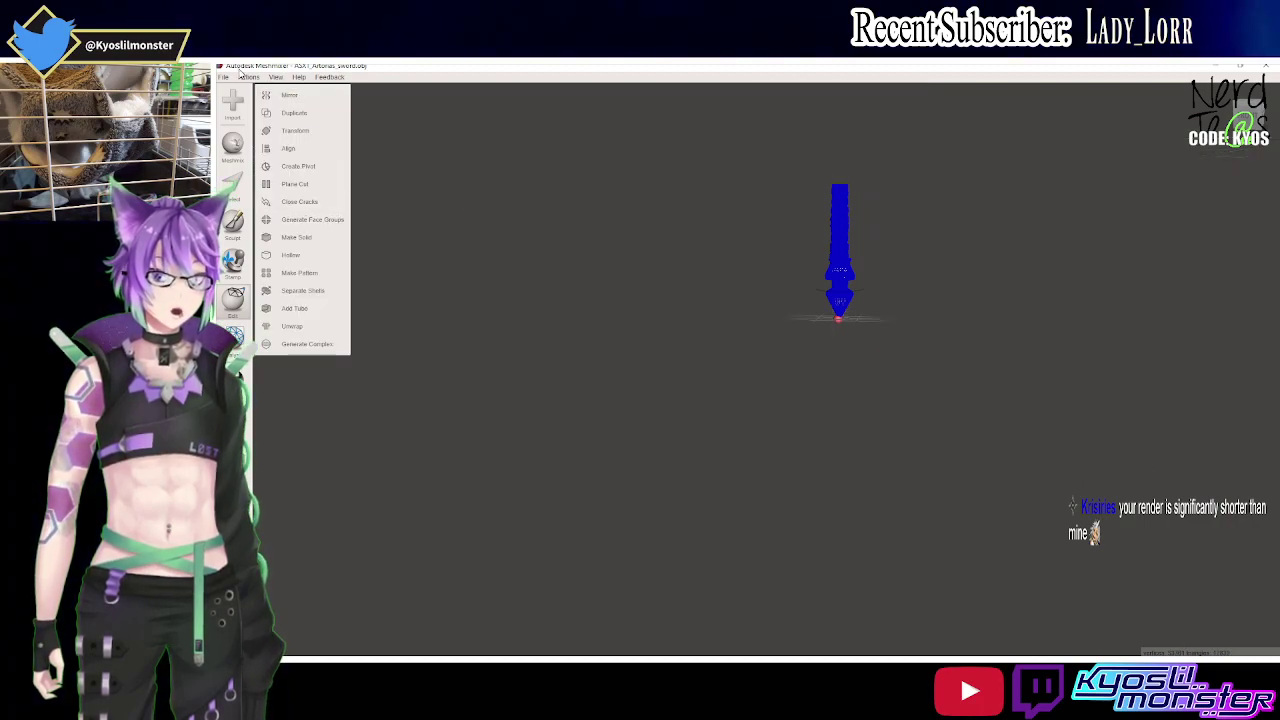
# Export the grip piece as the STL 'Handle' into a new 'Artonas Sword' folder in Downloads.
pyautogui.click(253, 230)
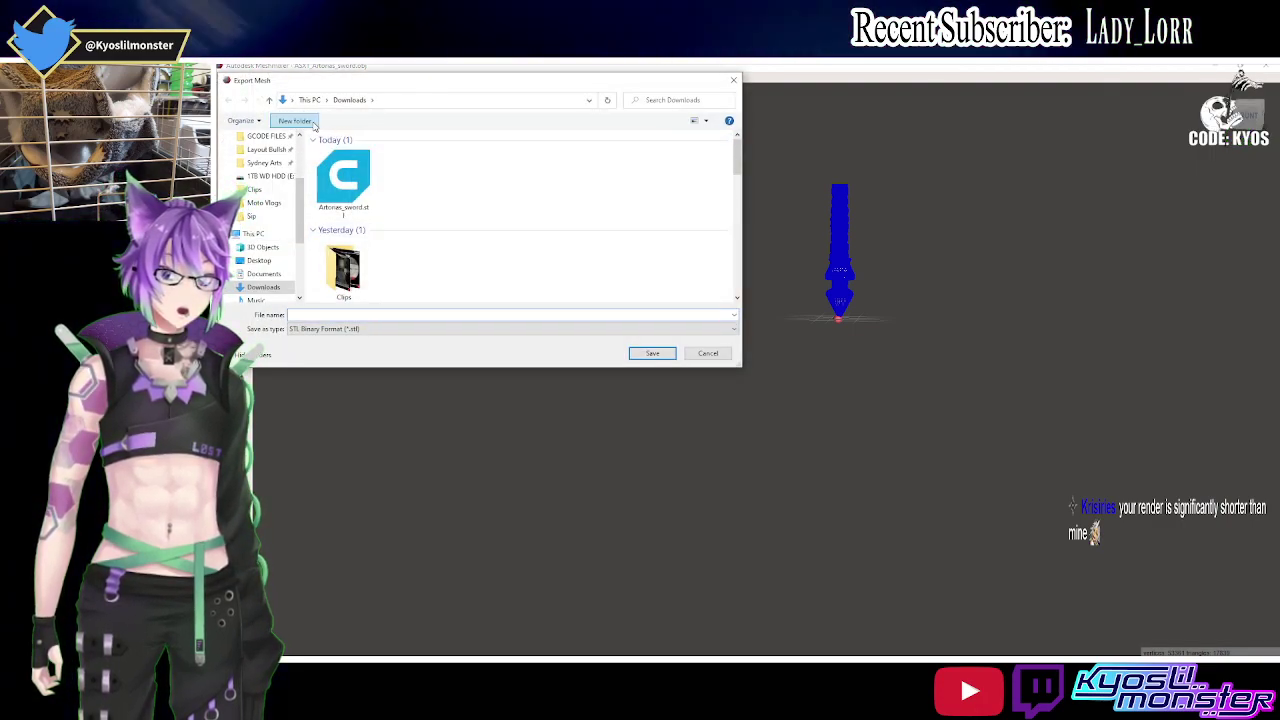
pyautogui.hotkey('ctrl', 'shift', 'n')
pyautogui.write('Artoni')
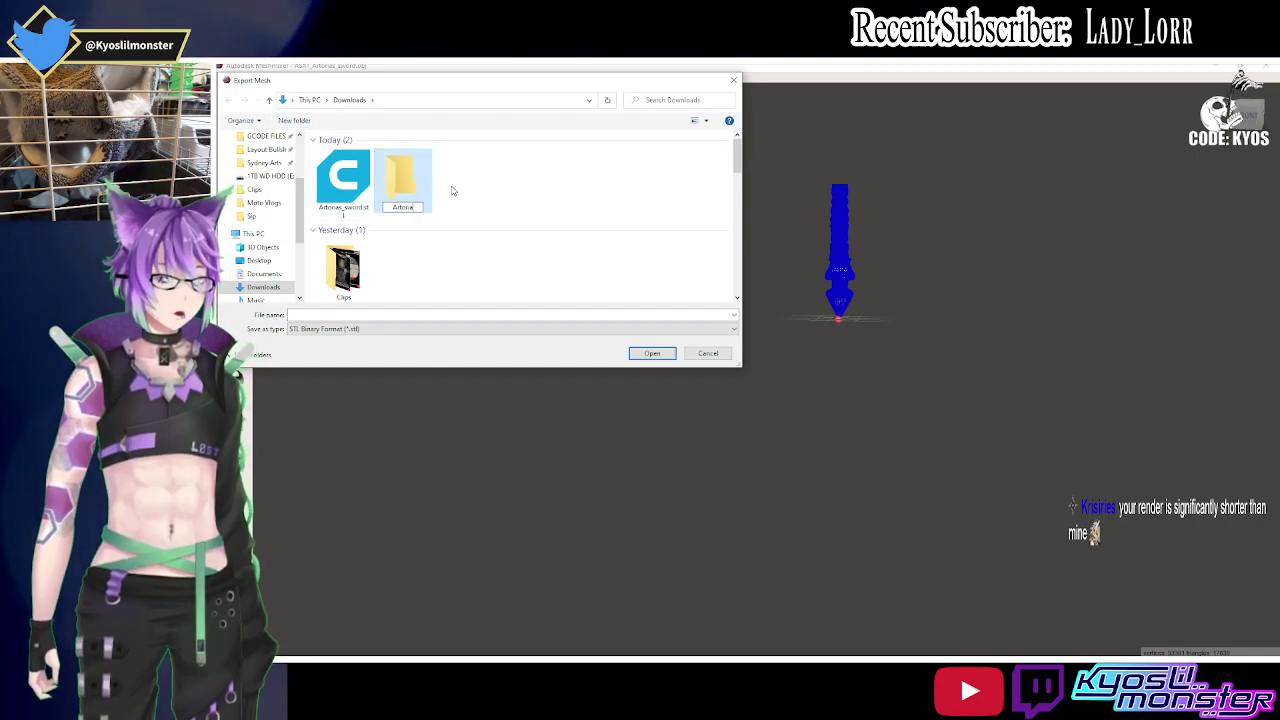
pyautogui.write('as Sword')
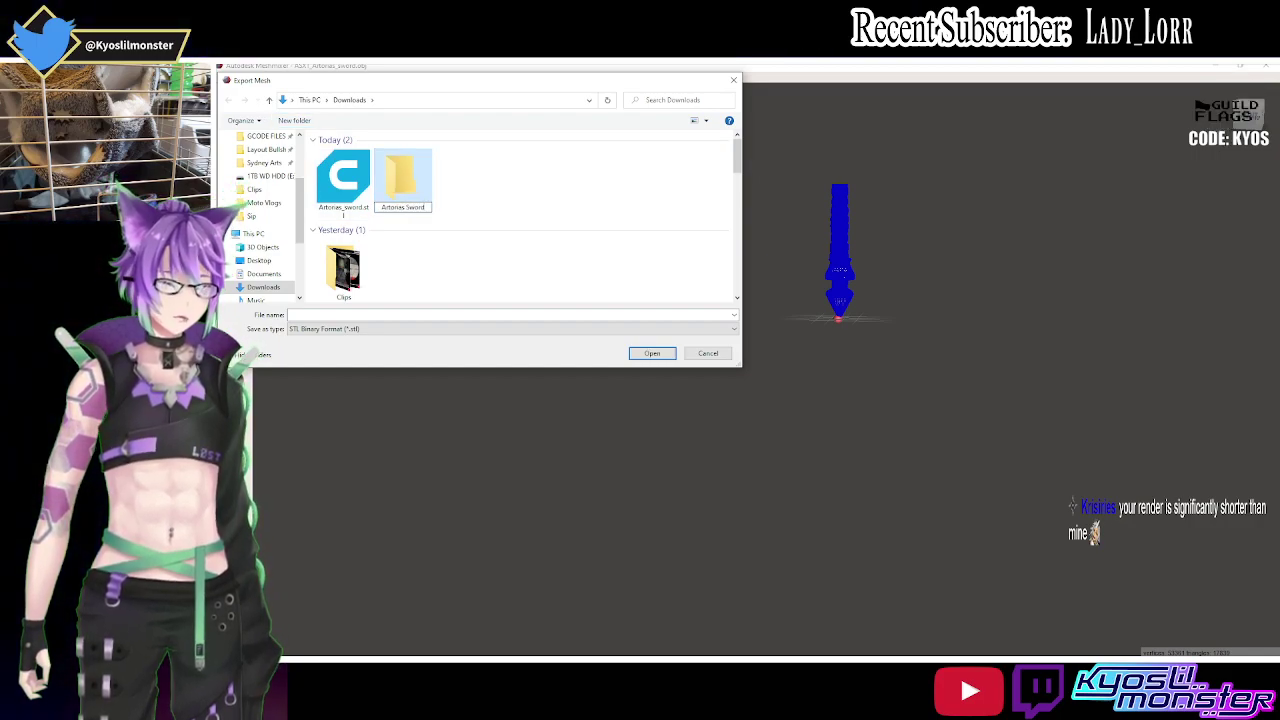
pyautogui.press('Return')
pyautogui.write('Handle Orig')
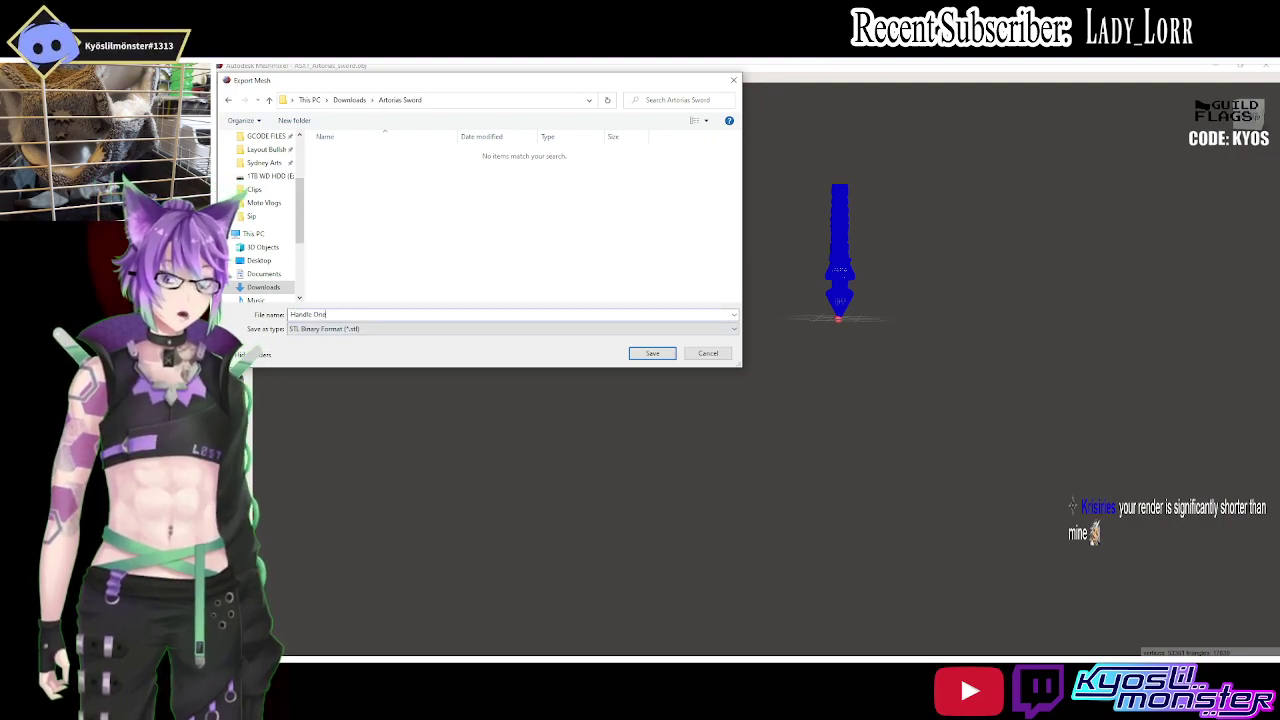
pyautogui.press('BackSpace')
pyautogui.press('BackSpace')
pyautogui.press('BackSpace')
pyautogui.write('1')
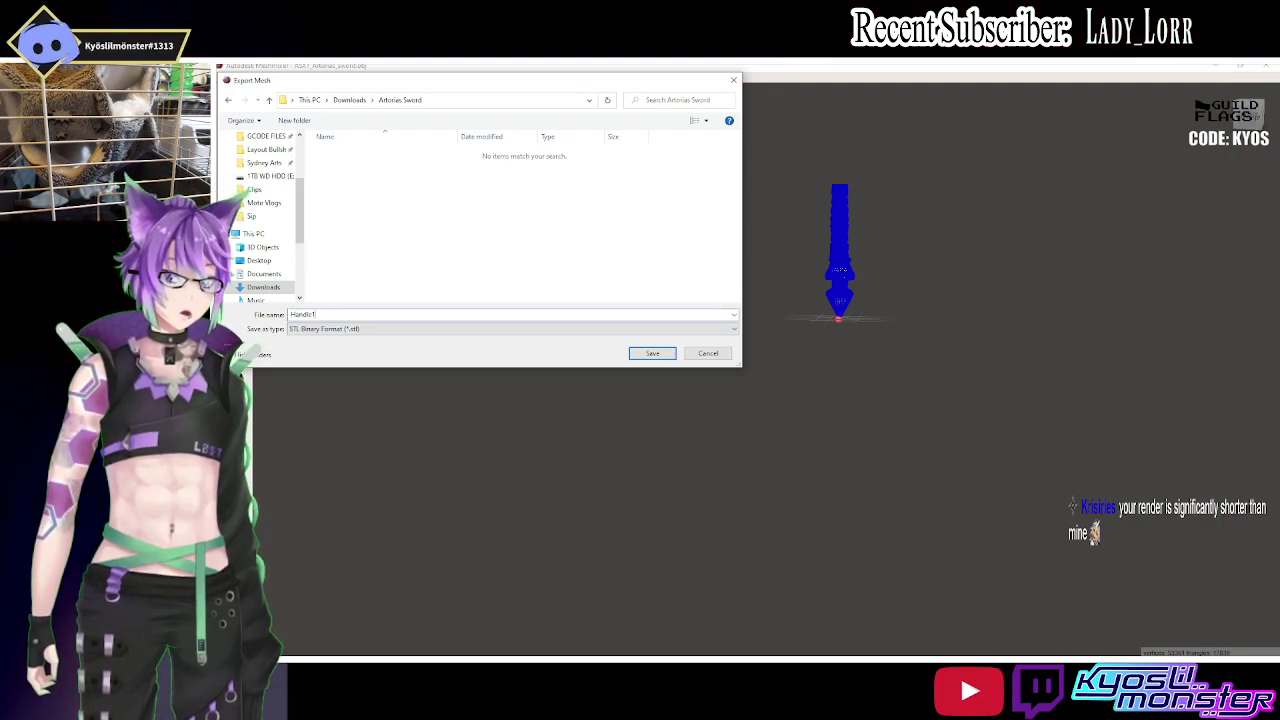
pyautogui.press('Return')
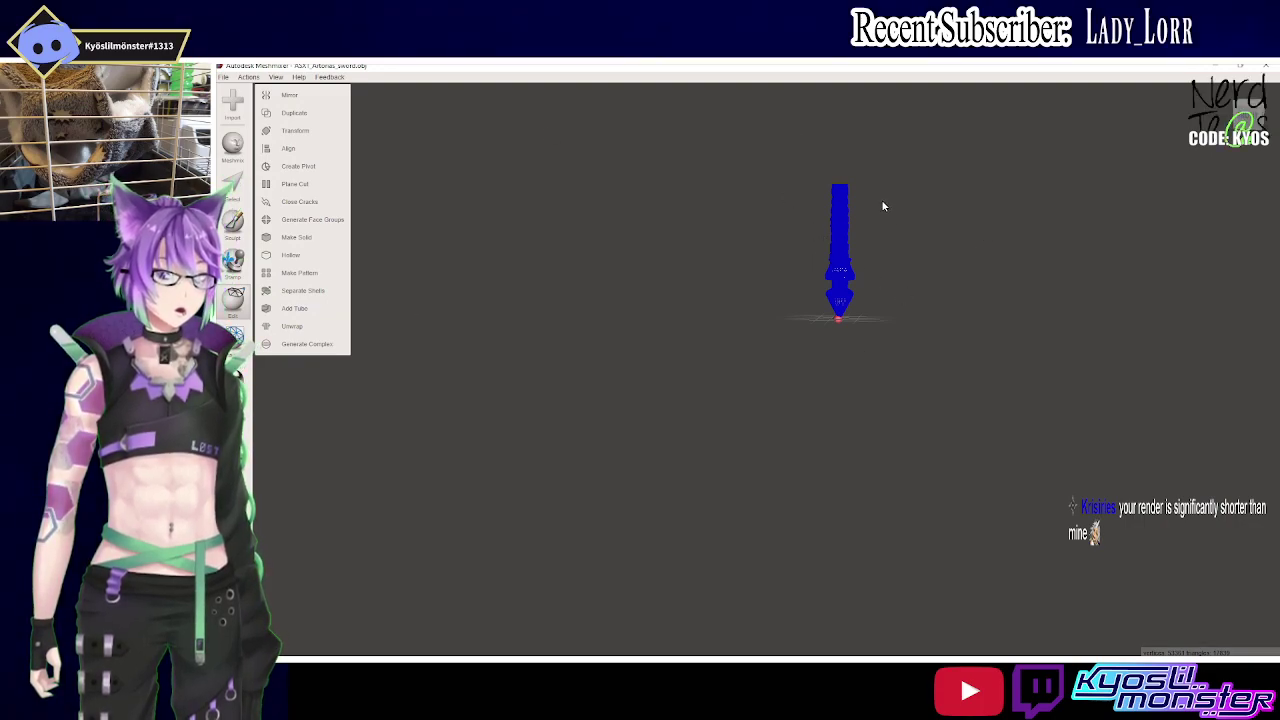
# Apply a flipped plane cut to the hilt piece, discarding its lower part.
pyautogui.click(295, 183)
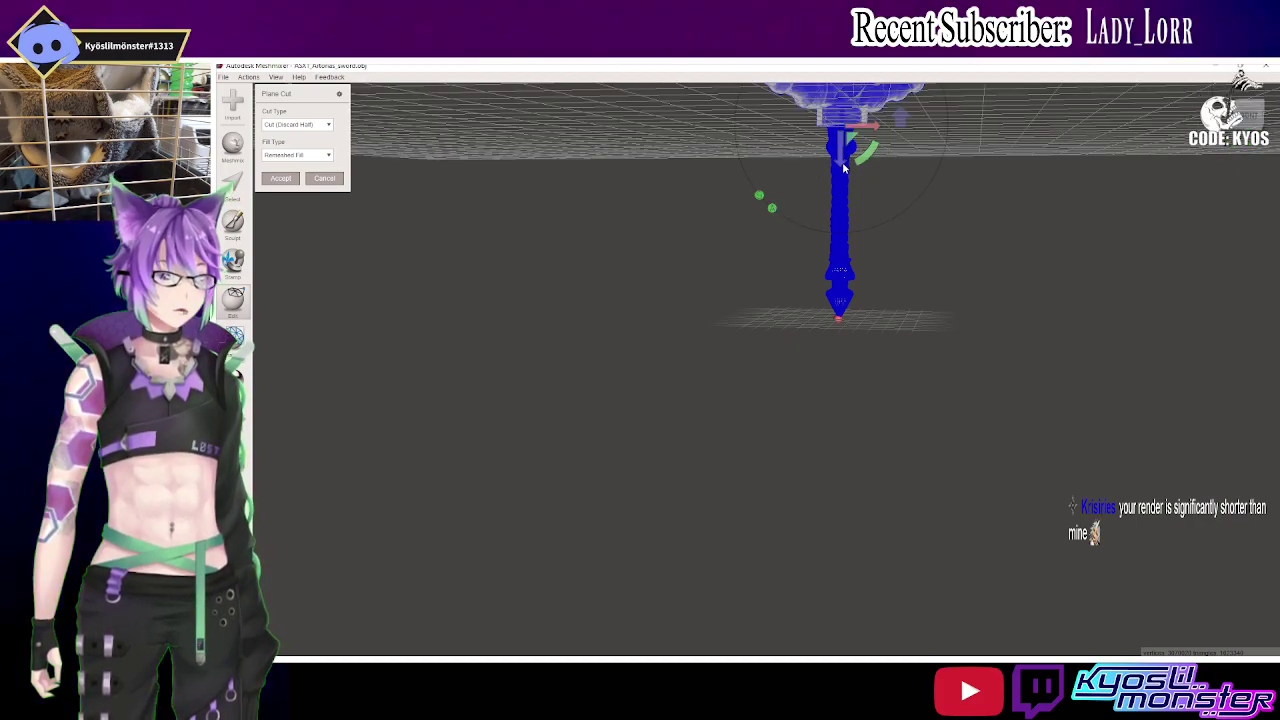
pyautogui.moveTo(843, 168); pyautogui.dragTo(846, 198)
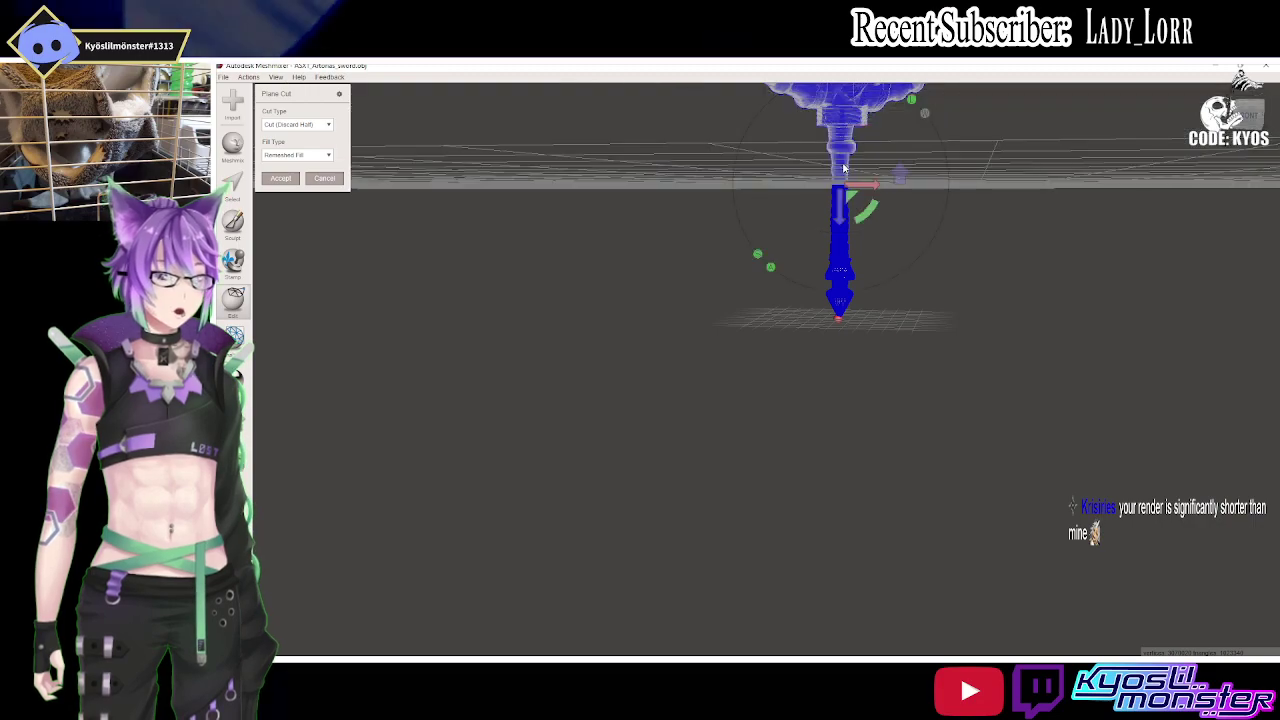
pyautogui.click(899, 177)
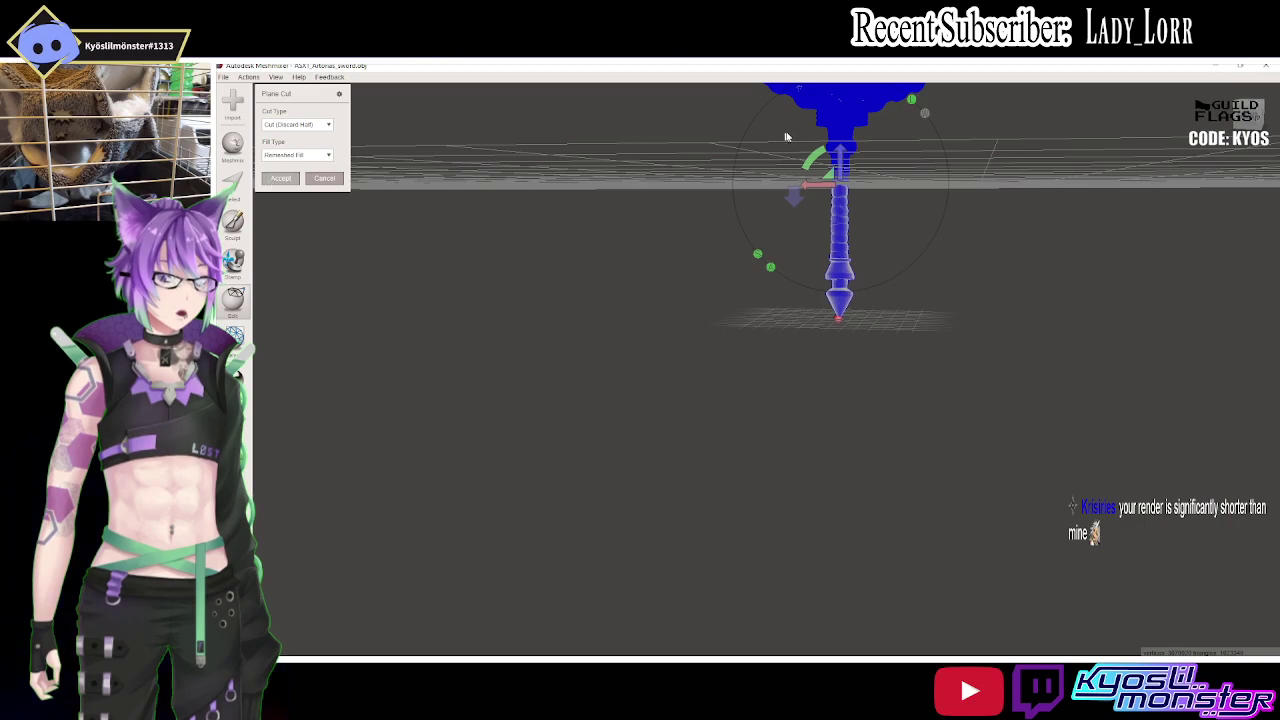
pyautogui.press('Return')
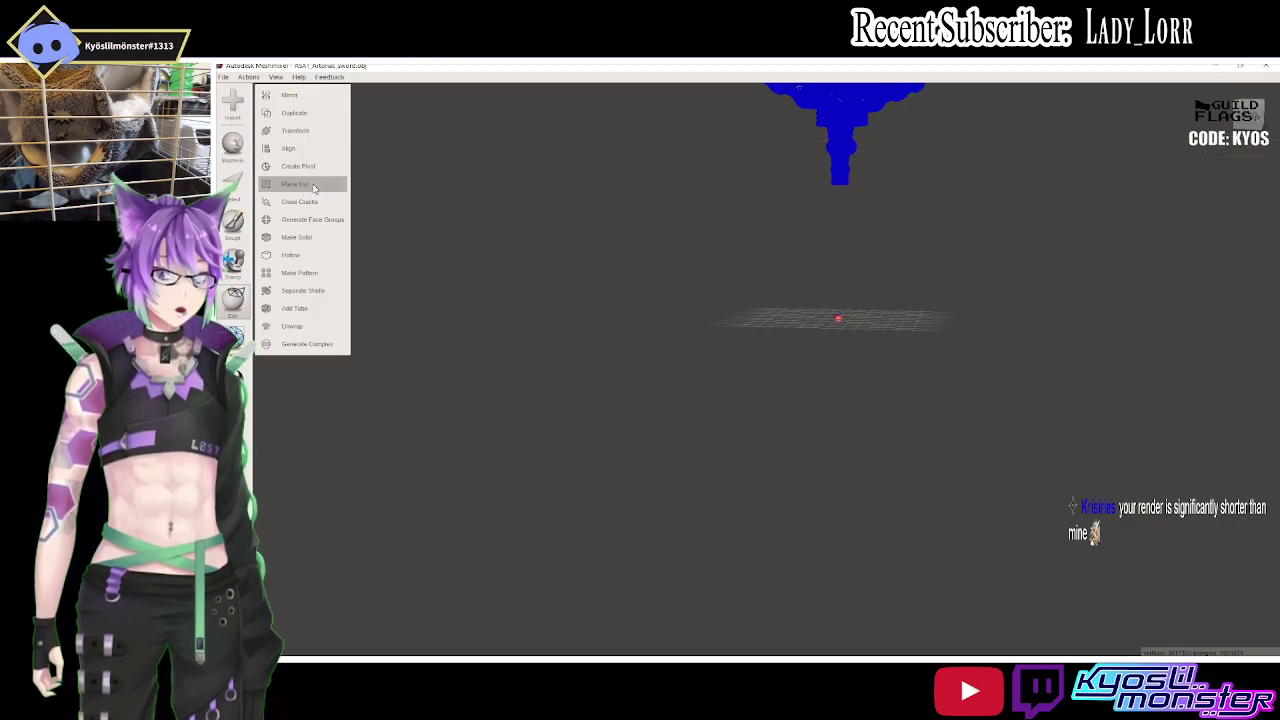
# Set up a second plane cut just above the crossguard to trim off the blade.
pyautogui.click(314, 187)
pyautogui.scroll(-2, 840, 120)
pyautogui.scroll(-1, 837, 120)
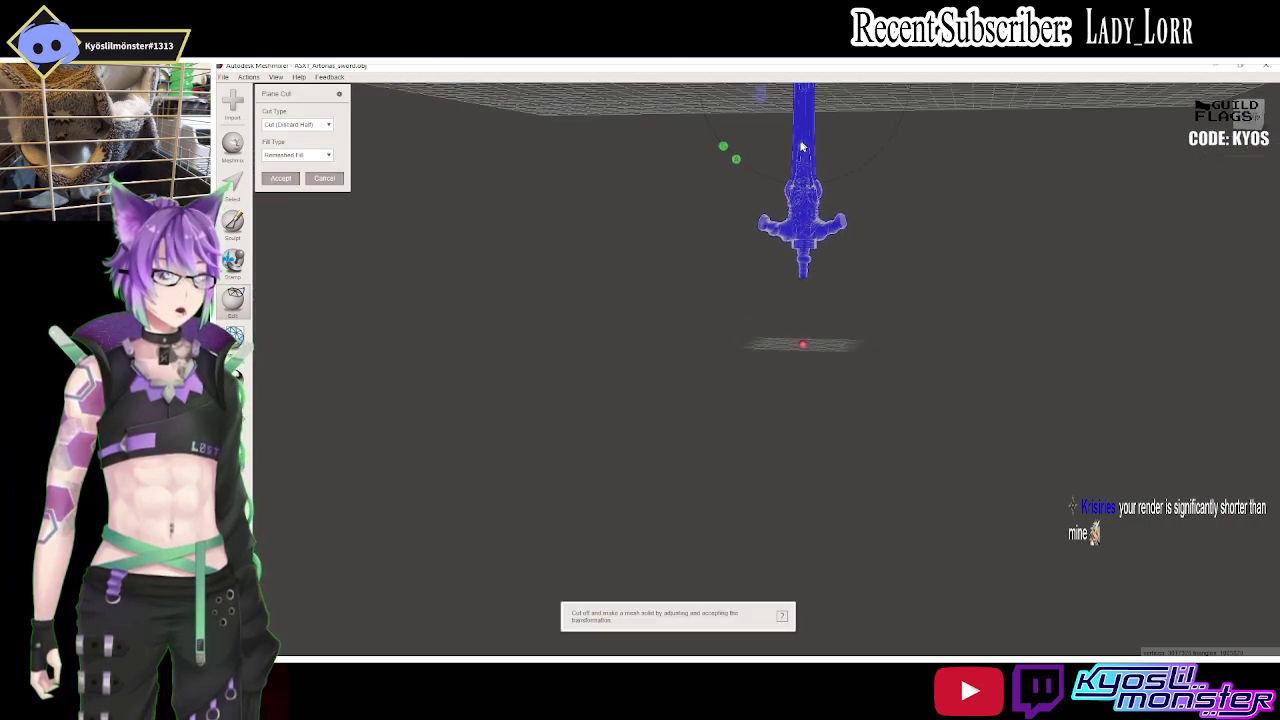
pyautogui.scroll(-1, 790, 130)
pyautogui.moveTo(755, 140)
pyautogui.mouseDown()
pyautogui.moveTo(840, 133)
pyautogui.moveTo(800, 265)
pyautogui.mouseUp()
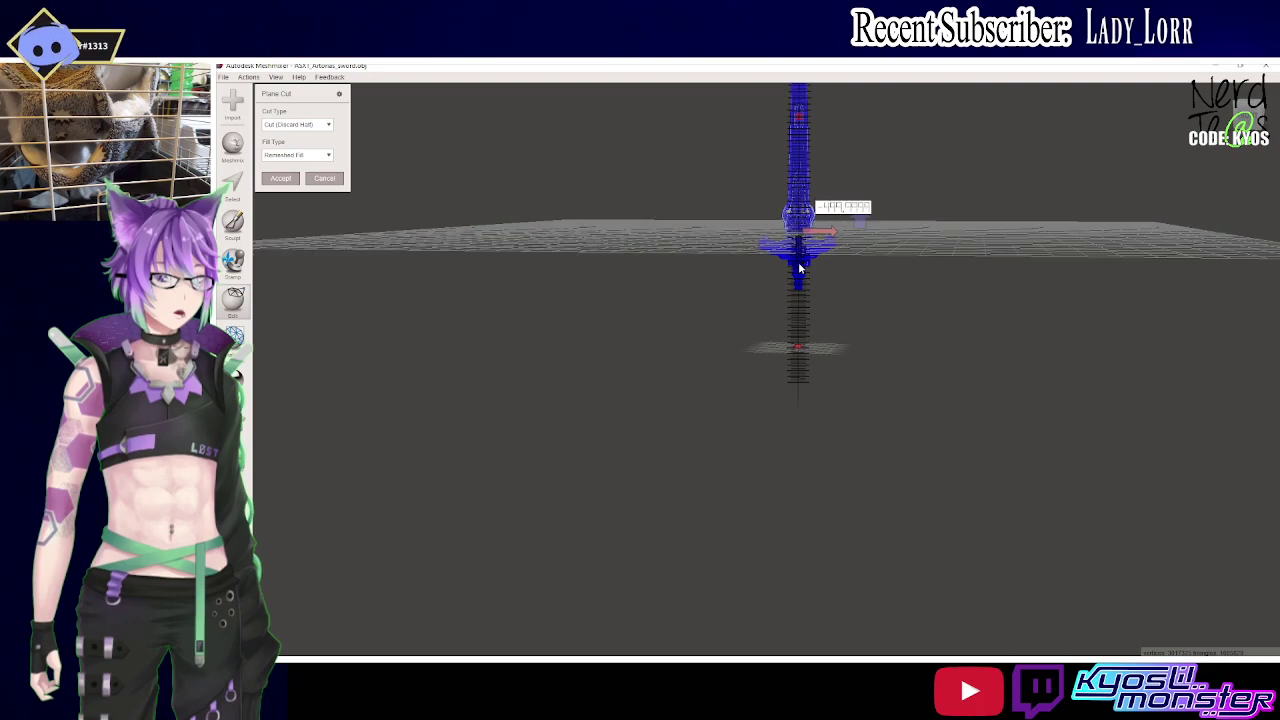
pyautogui.moveTo(800, 264); pyautogui.dragTo(801, 266)
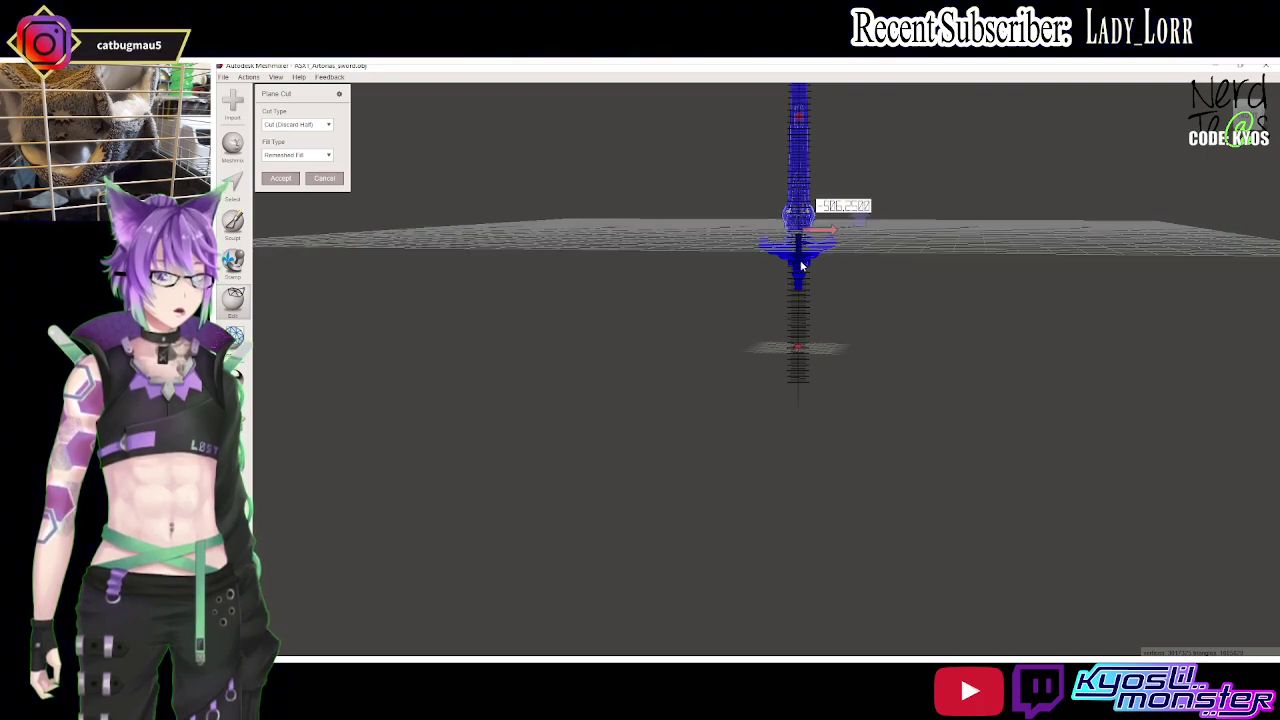
pyautogui.moveTo(801, 266); pyautogui.dragTo(923, 103, button='right')
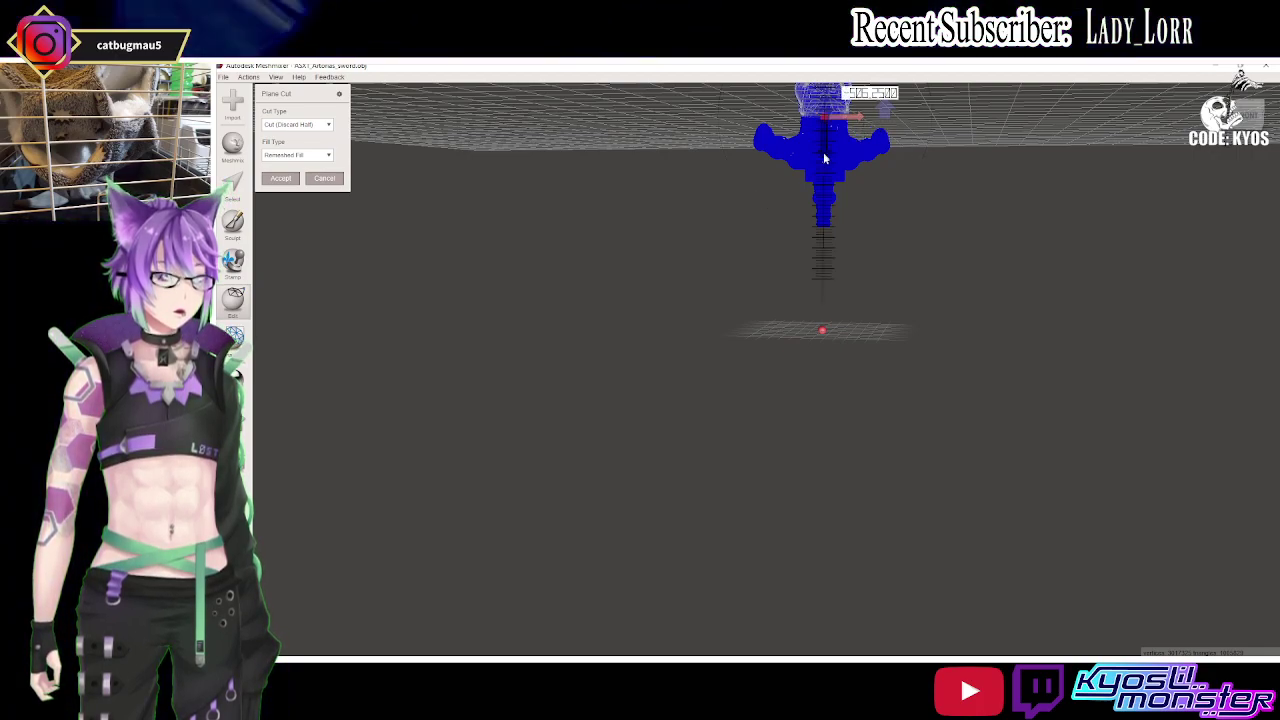
pyautogui.moveTo(825, 150); pyautogui.dragTo(825, 156)
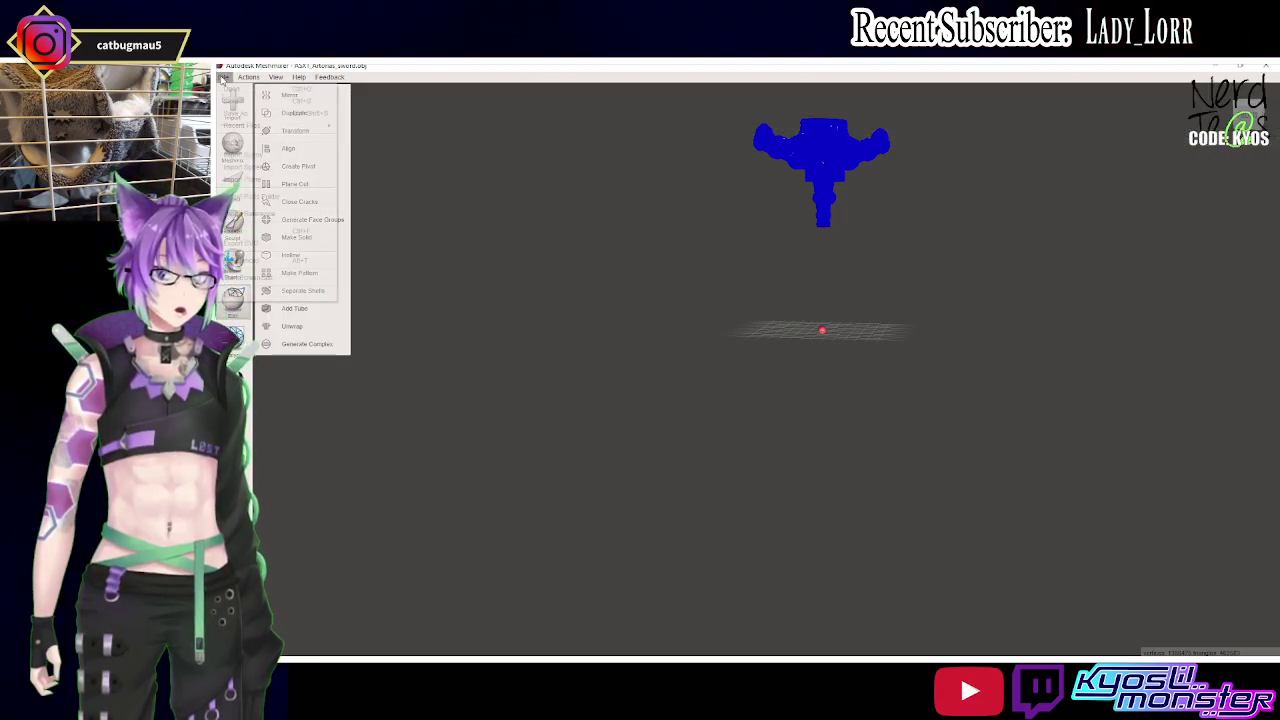
# Export the crossguard piece as 'Handle 2' STL and view it in the sword folder in File Explorer.
pyautogui.click(265, 232)
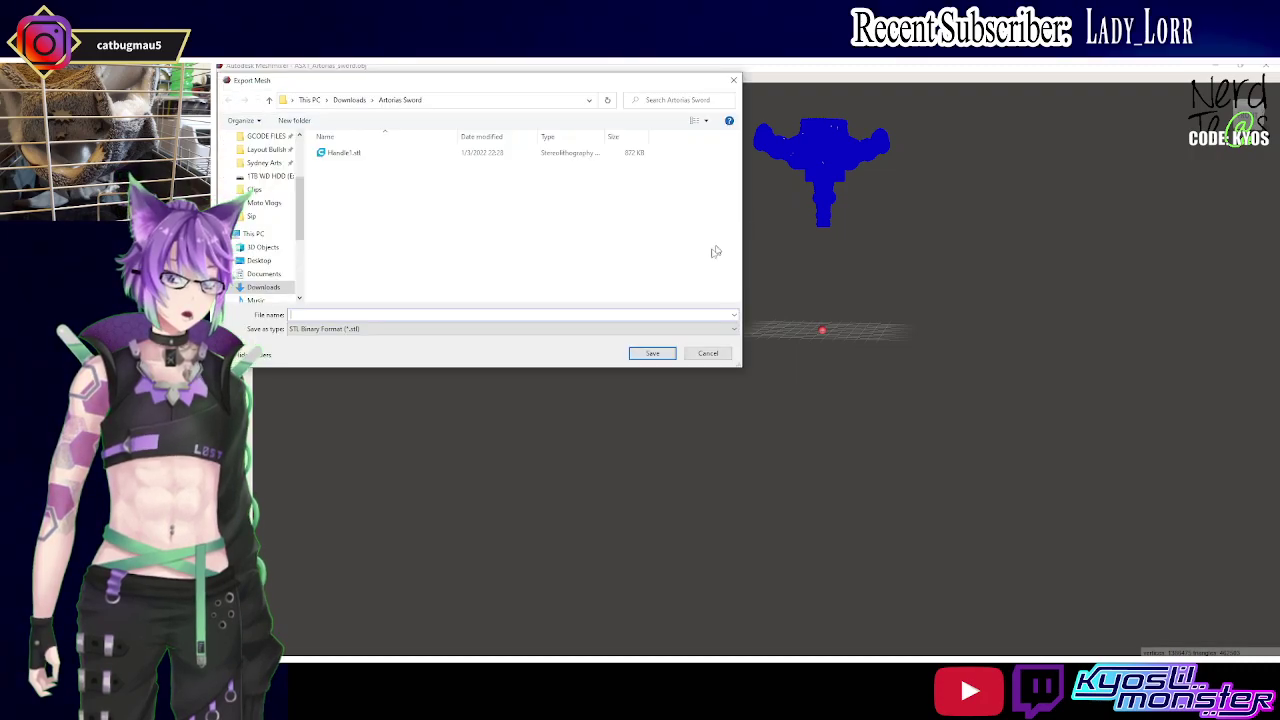
pyautogui.write('Handle 2')
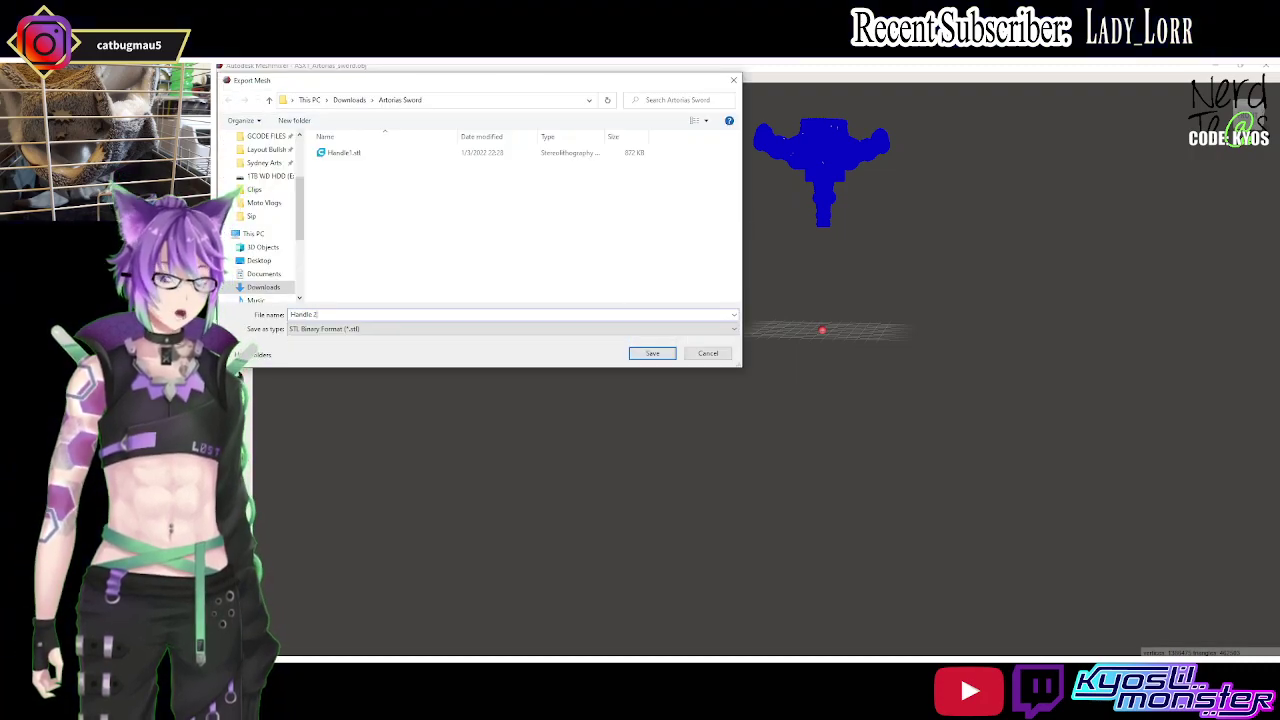
pyautogui.press('Return')
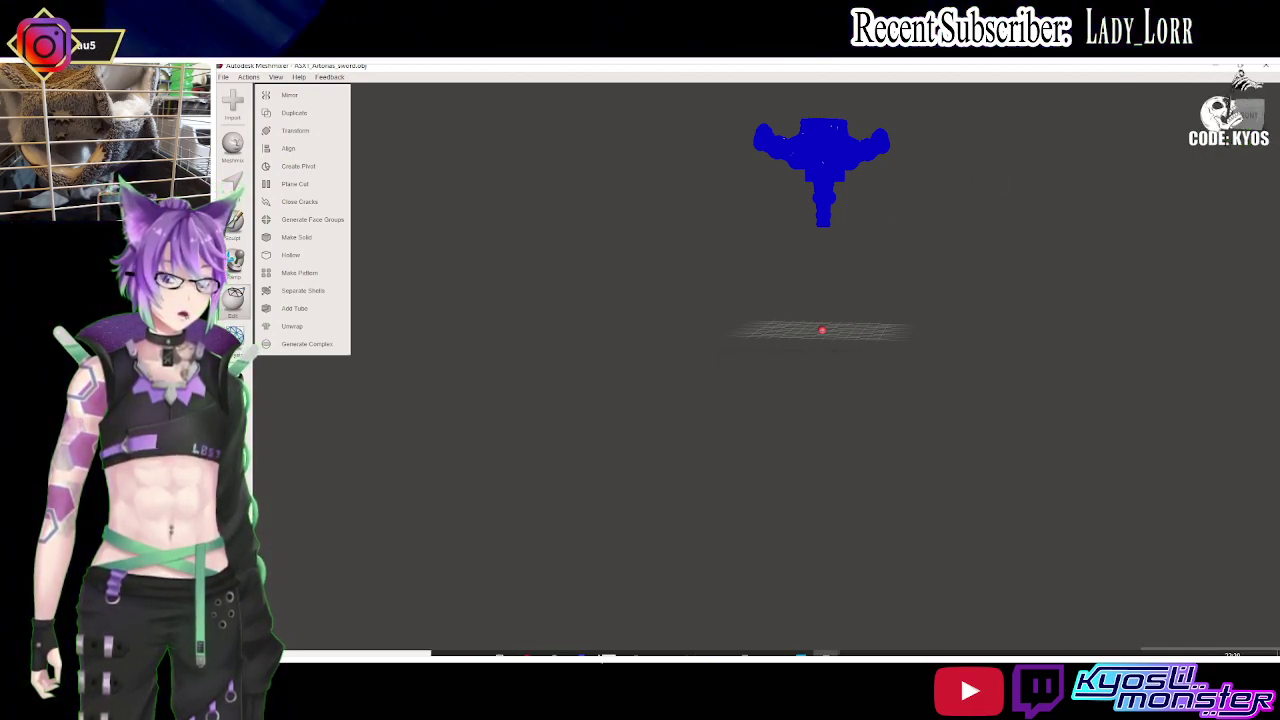
pyautogui.moveTo(472, 648)
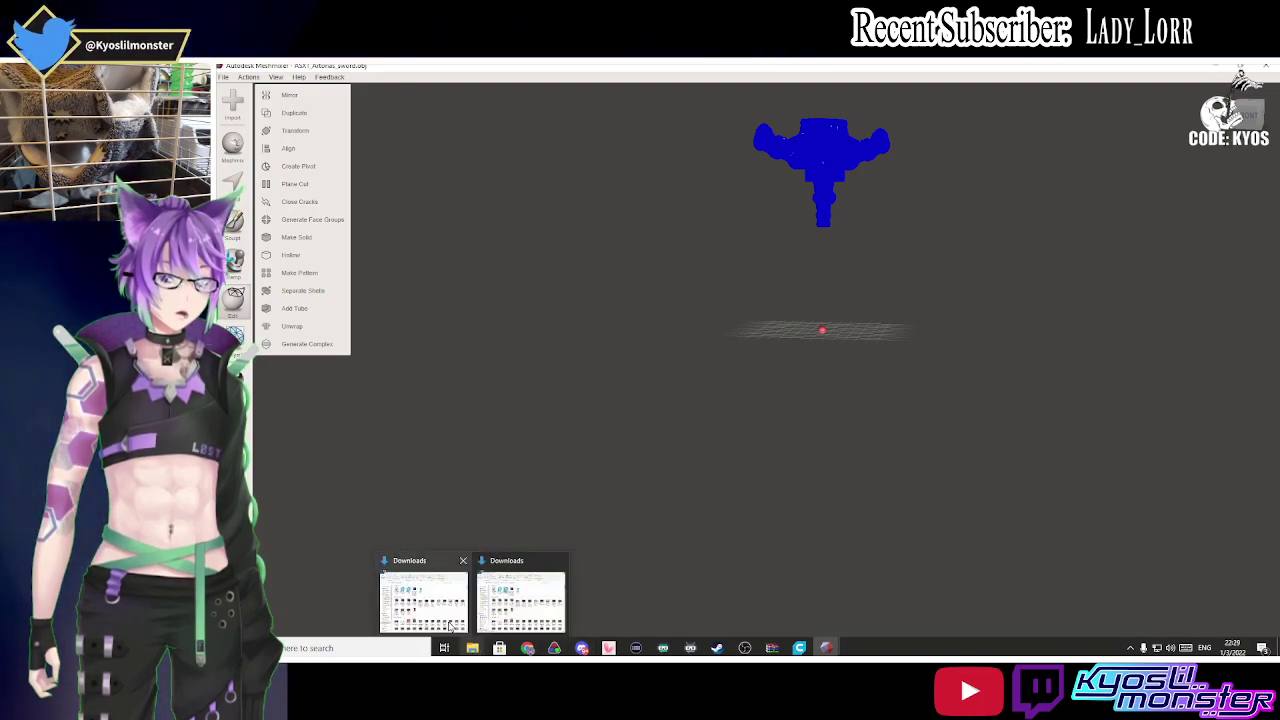
pyautogui.click(520, 600)
pyautogui.doubleClick(860, 272)
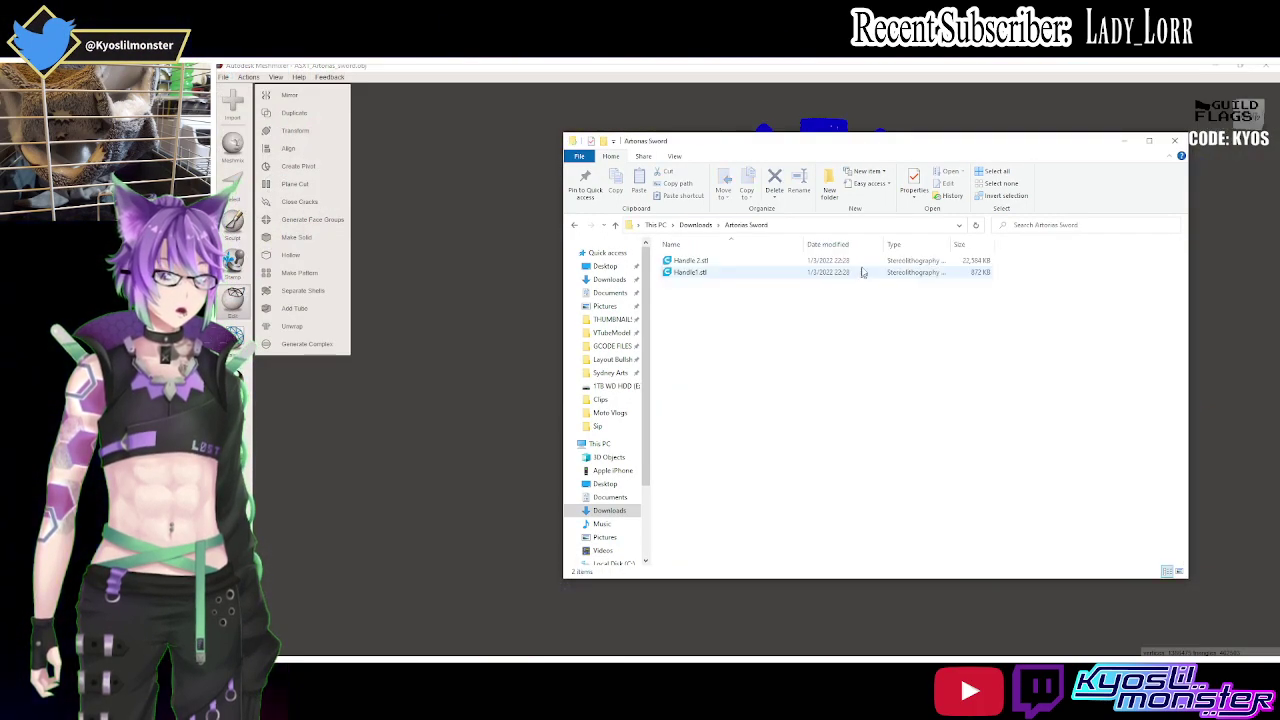
# Back in Meshmixer, apply a plane cut to the remaining sword piece.
pyautogui.click(898, 70)
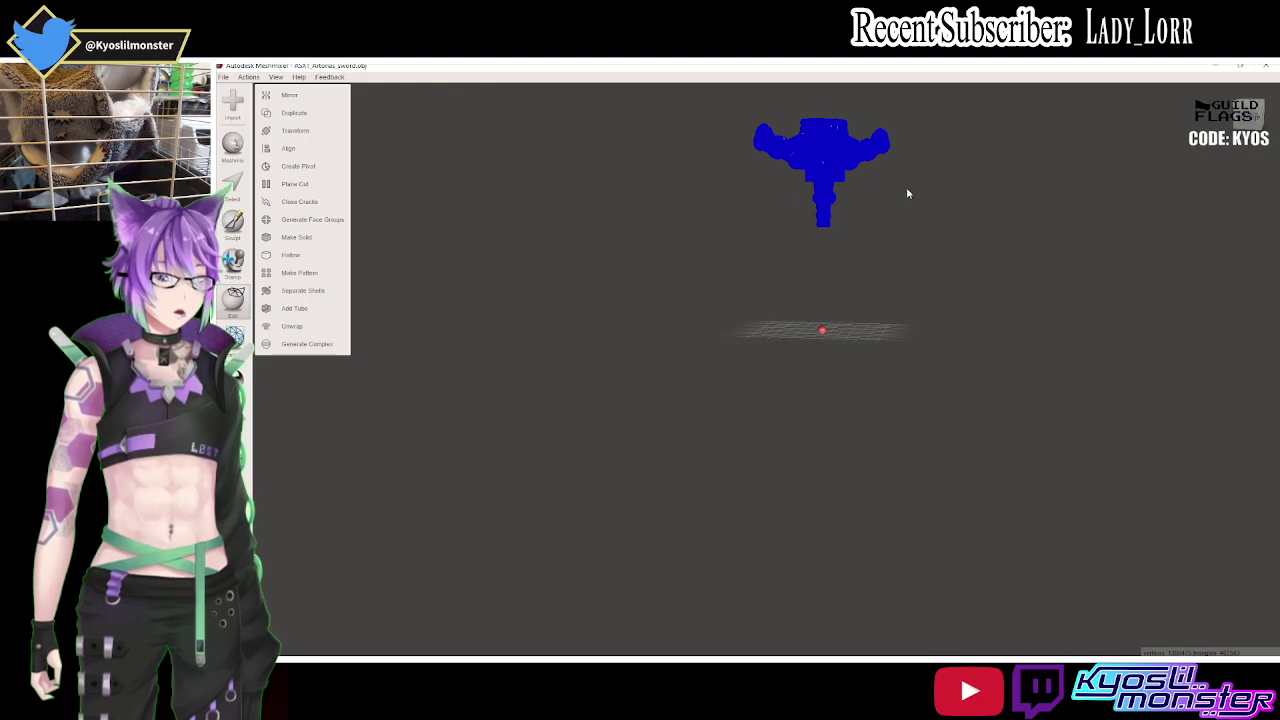
pyautogui.press('/')
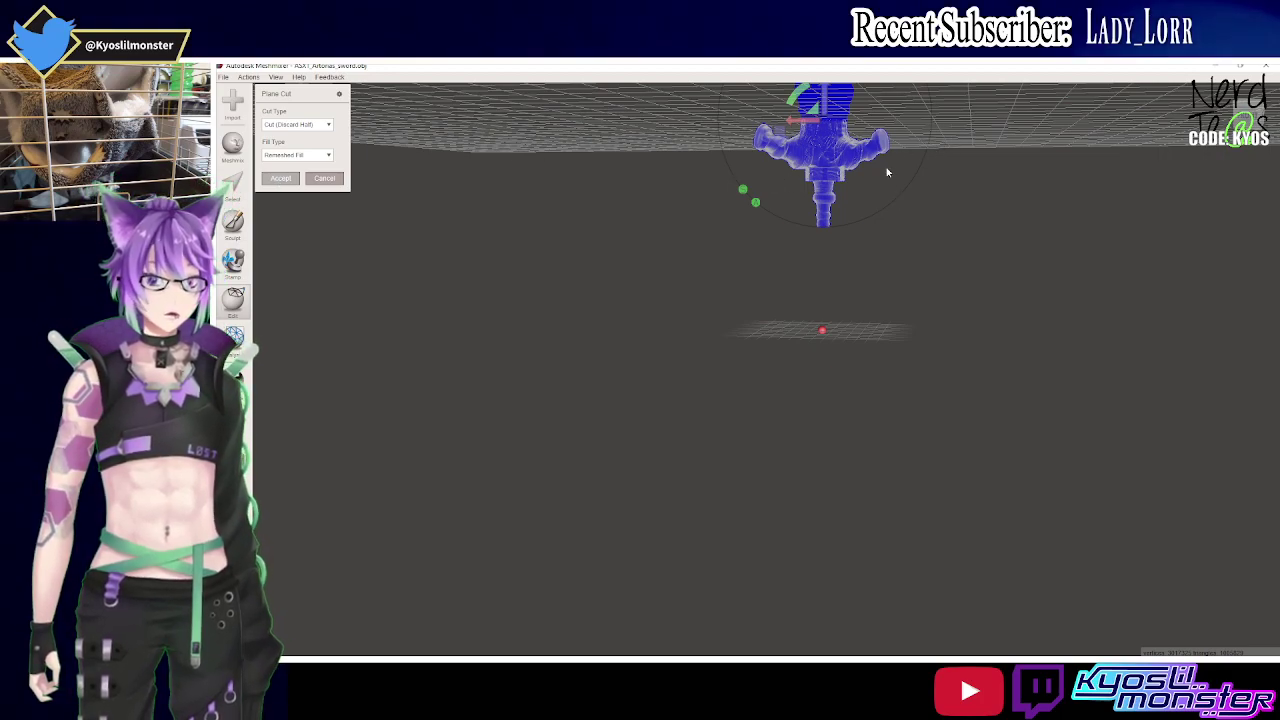
pyautogui.press('Return')
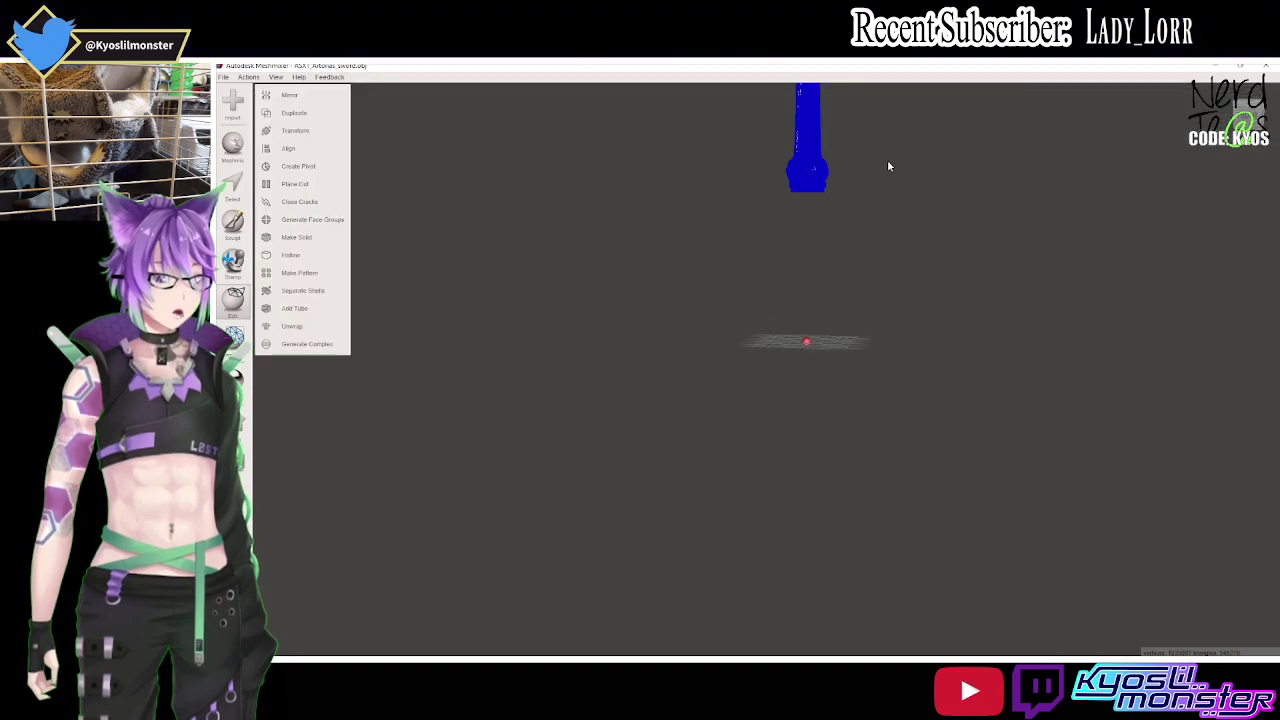
pyautogui.moveTo(817, 233); pyautogui.dragTo(817, 309, button='right')
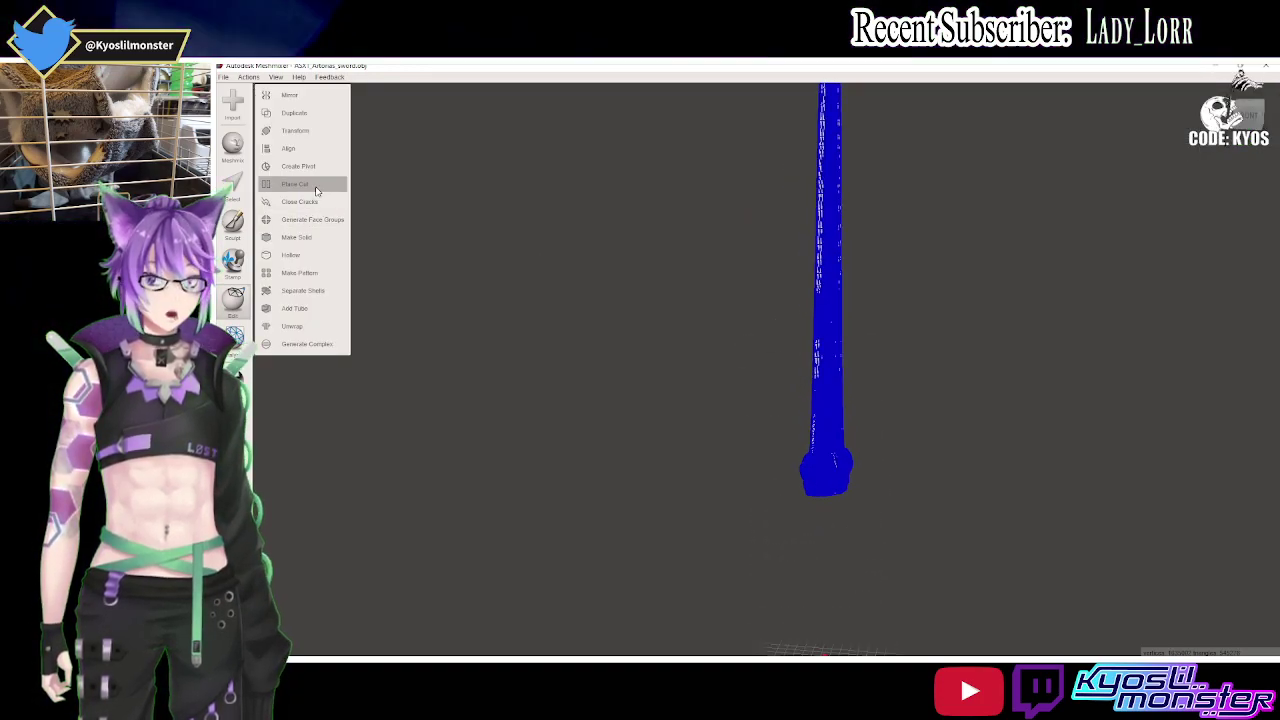
# Place a new cut plane just above the grip and accept, discarding the upper sword.
pyautogui.click(320, 184)
pyautogui.moveTo(797, 276)
pyautogui.mouseDown()
pyautogui.moveTo(840, 330)
pyautogui.moveTo(833, 427)
pyautogui.mouseUp()
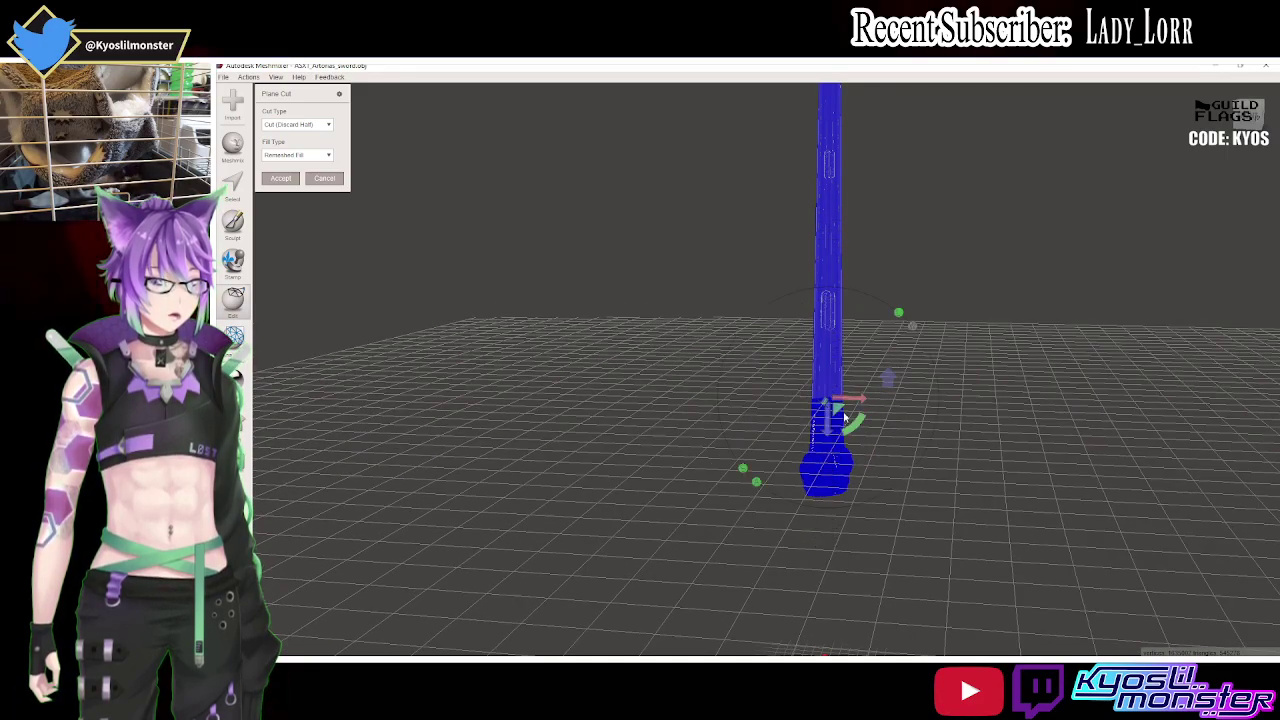
pyautogui.scroll(2, 845, 418)
pyautogui.scroll(2, 849, 420)
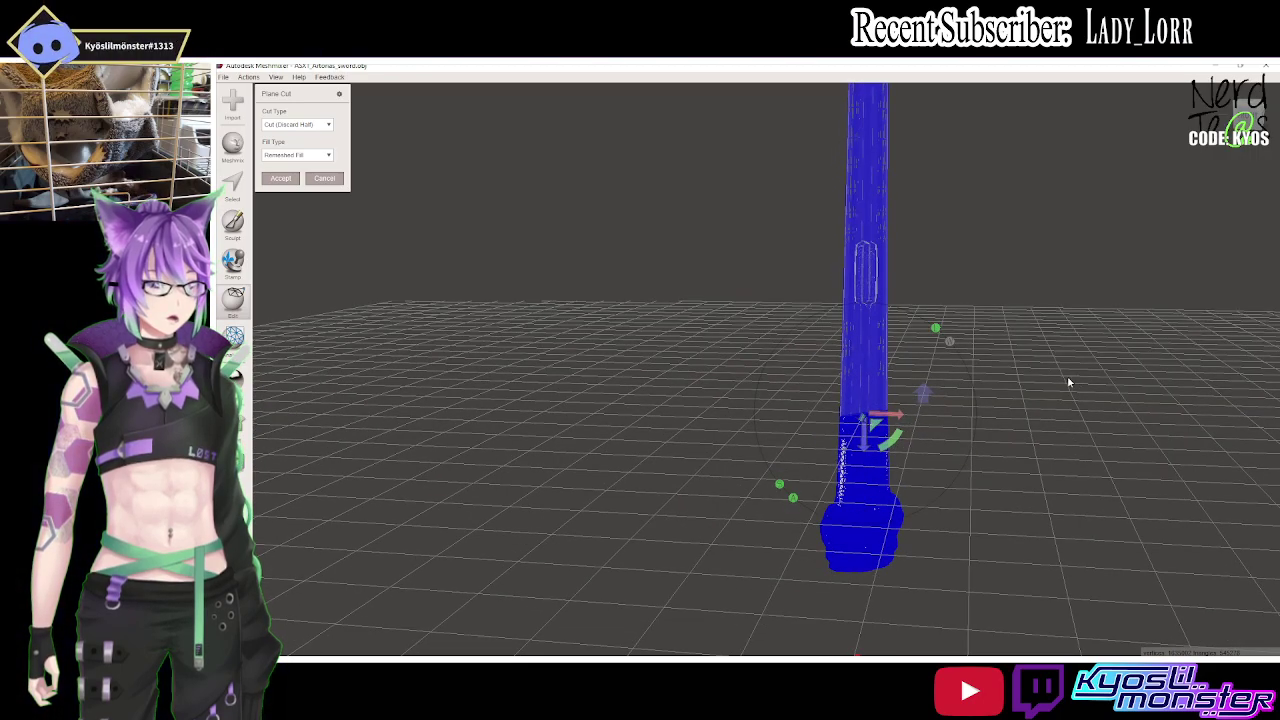
pyautogui.moveTo(1068, 382)
pyautogui.mouseDown(button='right')
pyautogui.moveTo(957, 366)
pyautogui.moveTo(999, 372)
pyautogui.mouseUp(button='right')
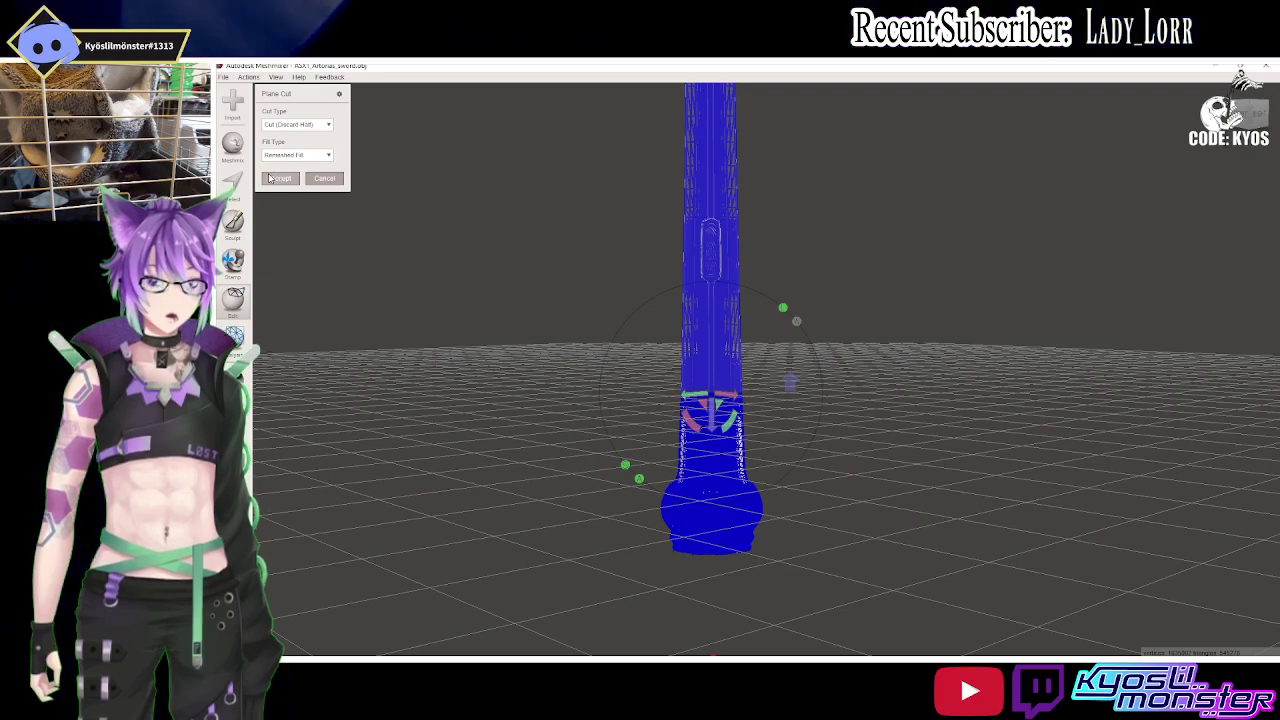
pyautogui.click(265, 179)
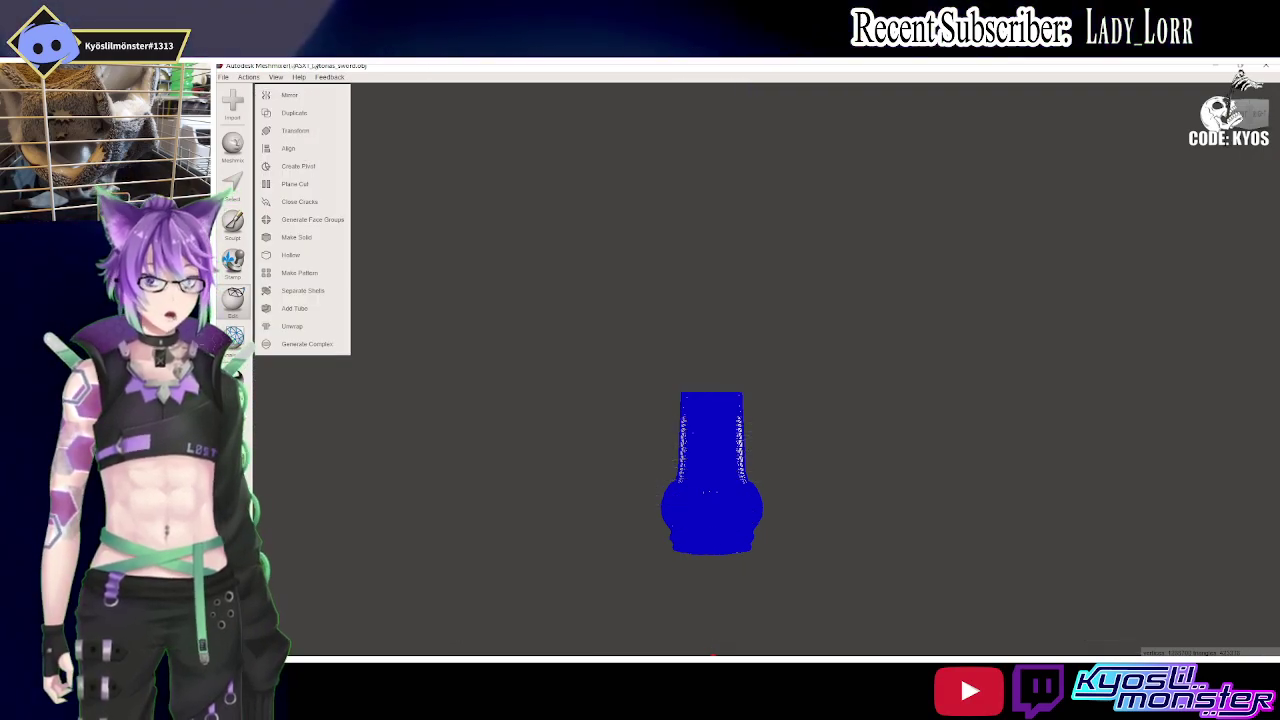
# Export the pommel-and-grip piece as the STL file 'Blade 1'.
pyautogui.click(223, 77)
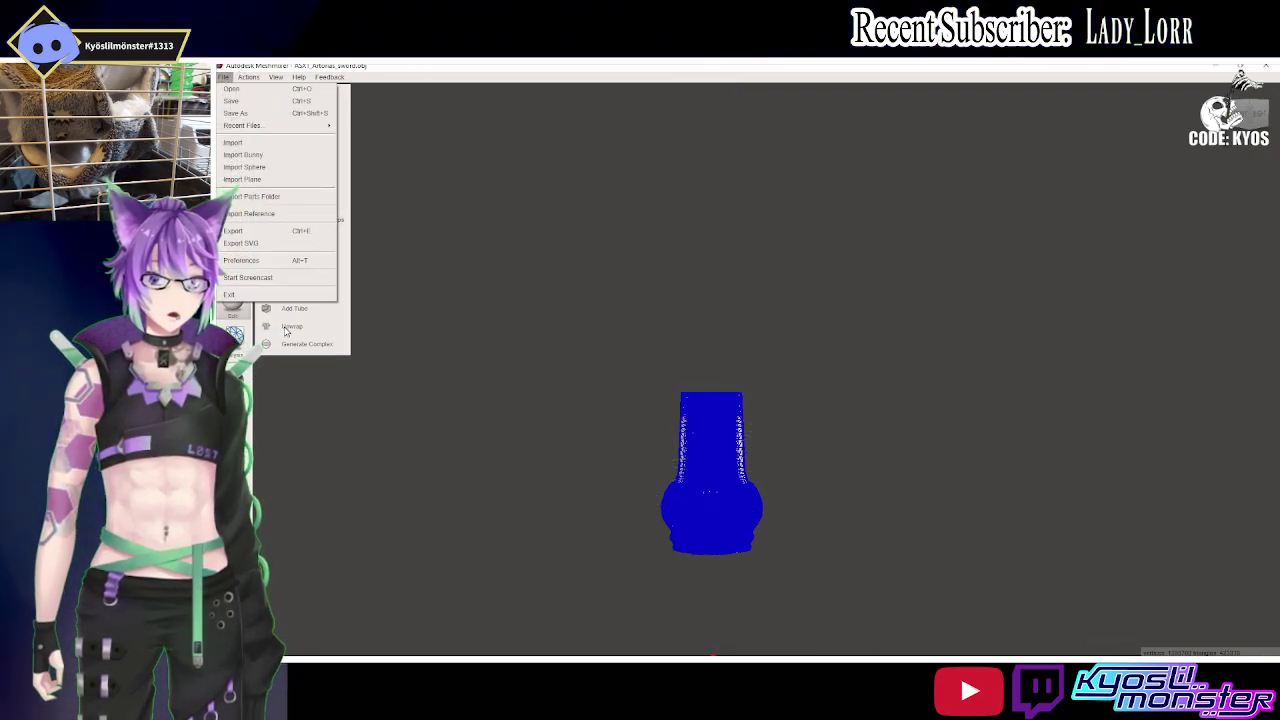
pyautogui.click(265, 228)
pyautogui.write('Blade 1')
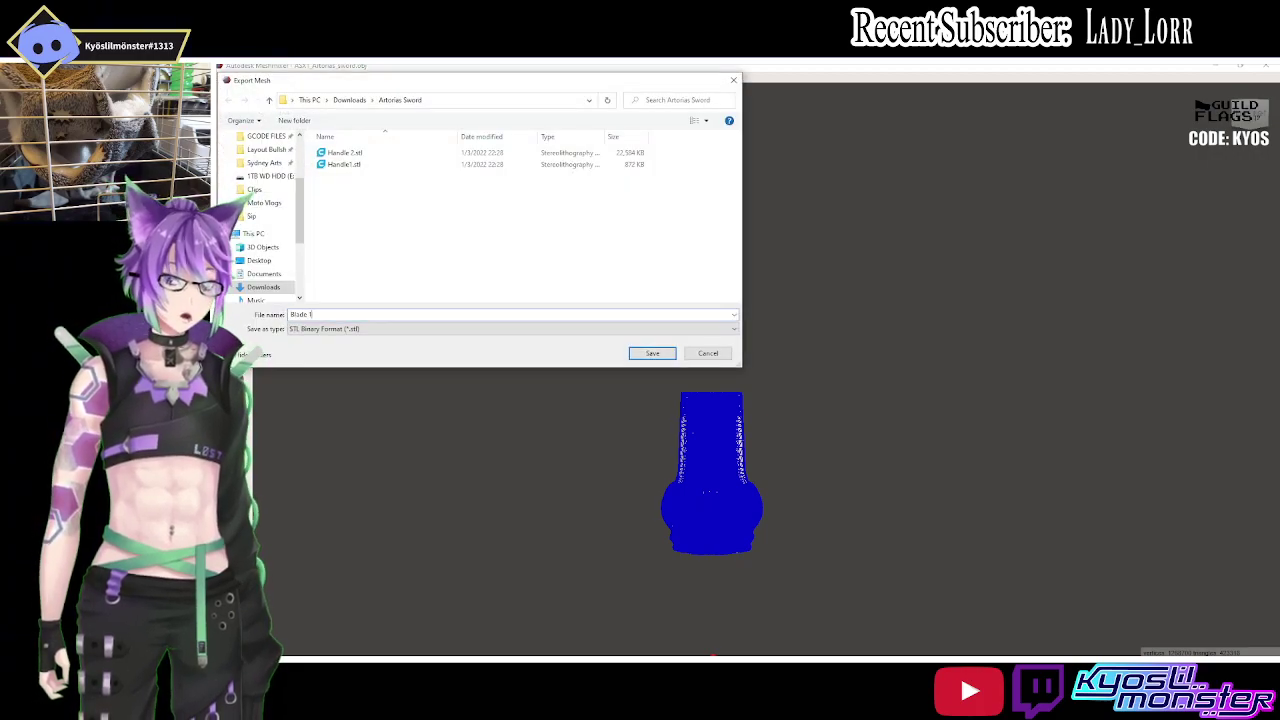
pyautogui.press('Return')
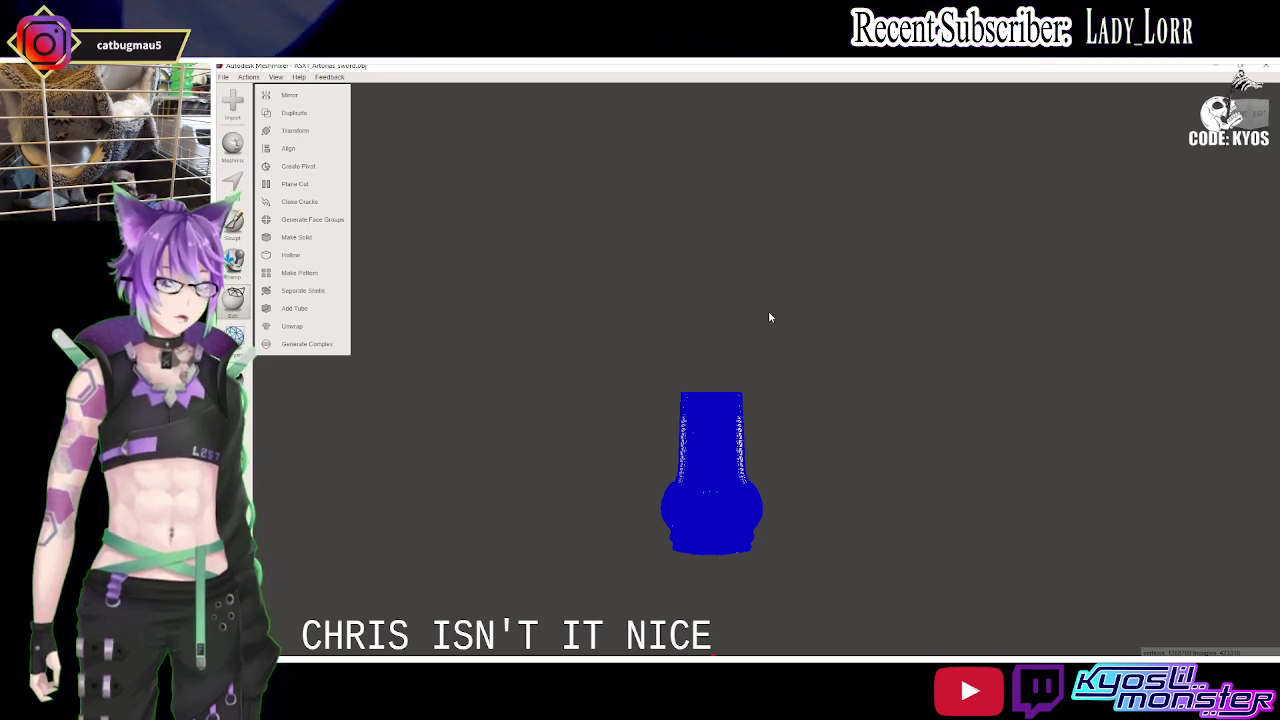
pyautogui.press('c')
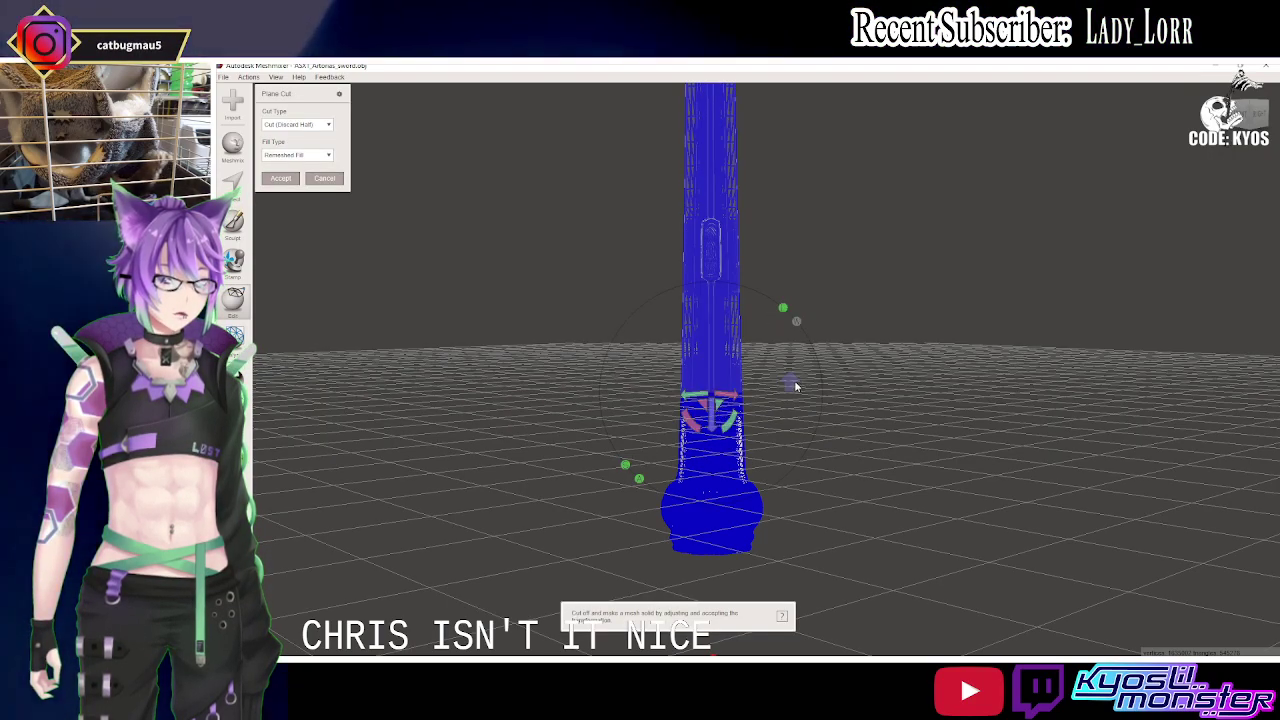
# Lower a cut plane along the rod and accept, removing the rod's top part.
pyautogui.moveTo(790, 388); pyautogui.dragTo(788, 360)
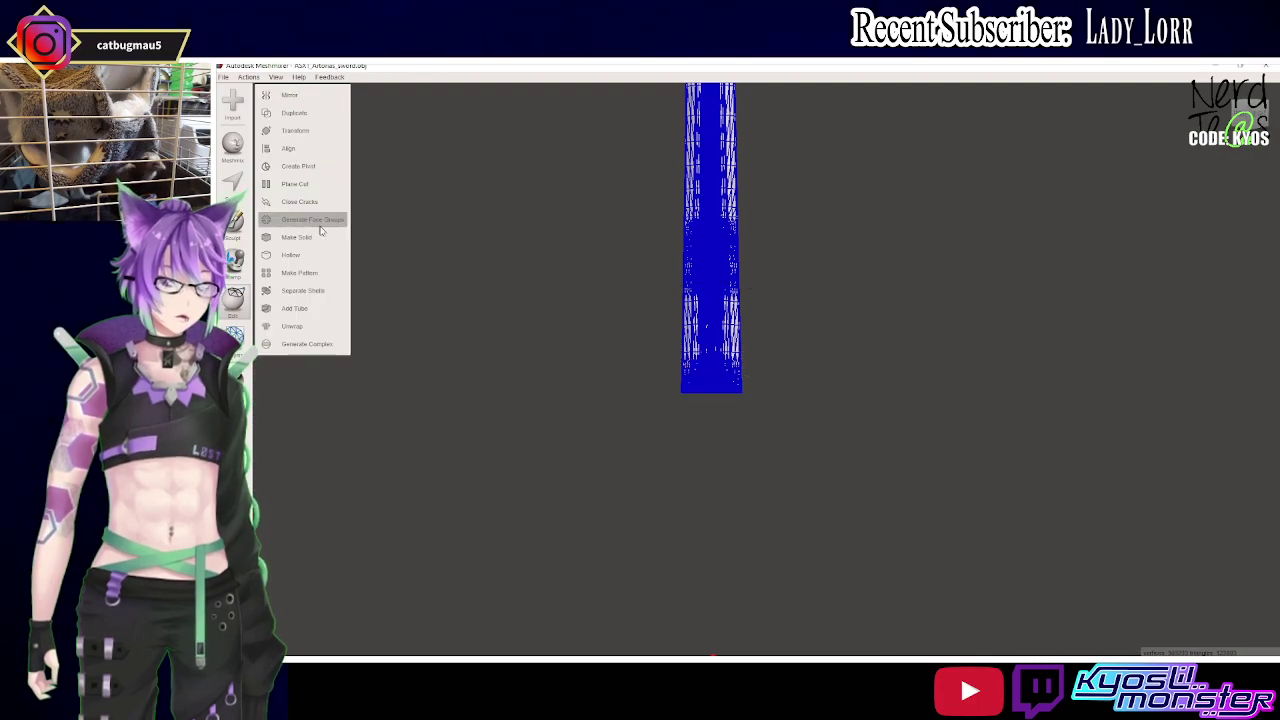
pyautogui.click(295, 184)
pyautogui.moveTo(664, 221); pyautogui.dragTo(723, 214, button='right')
pyautogui.click(730, 176)
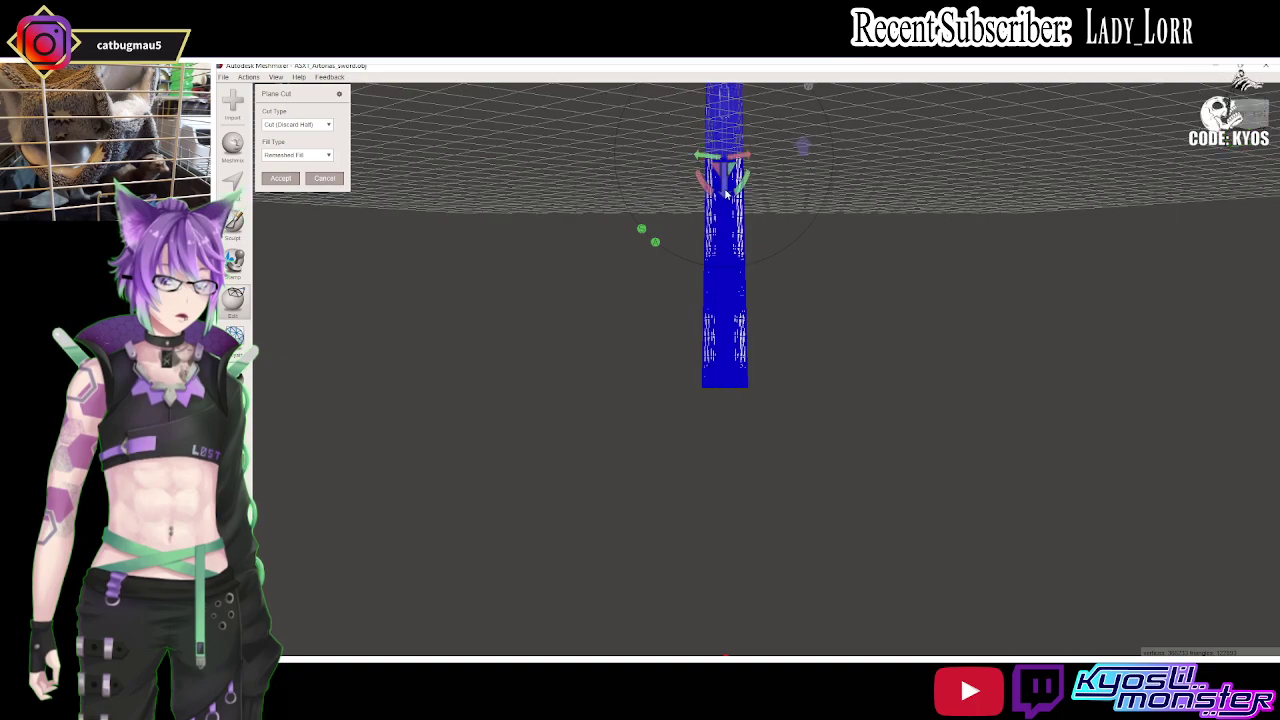
pyautogui.moveTo(727, 194); pyautogui.dragTo(708, 279)
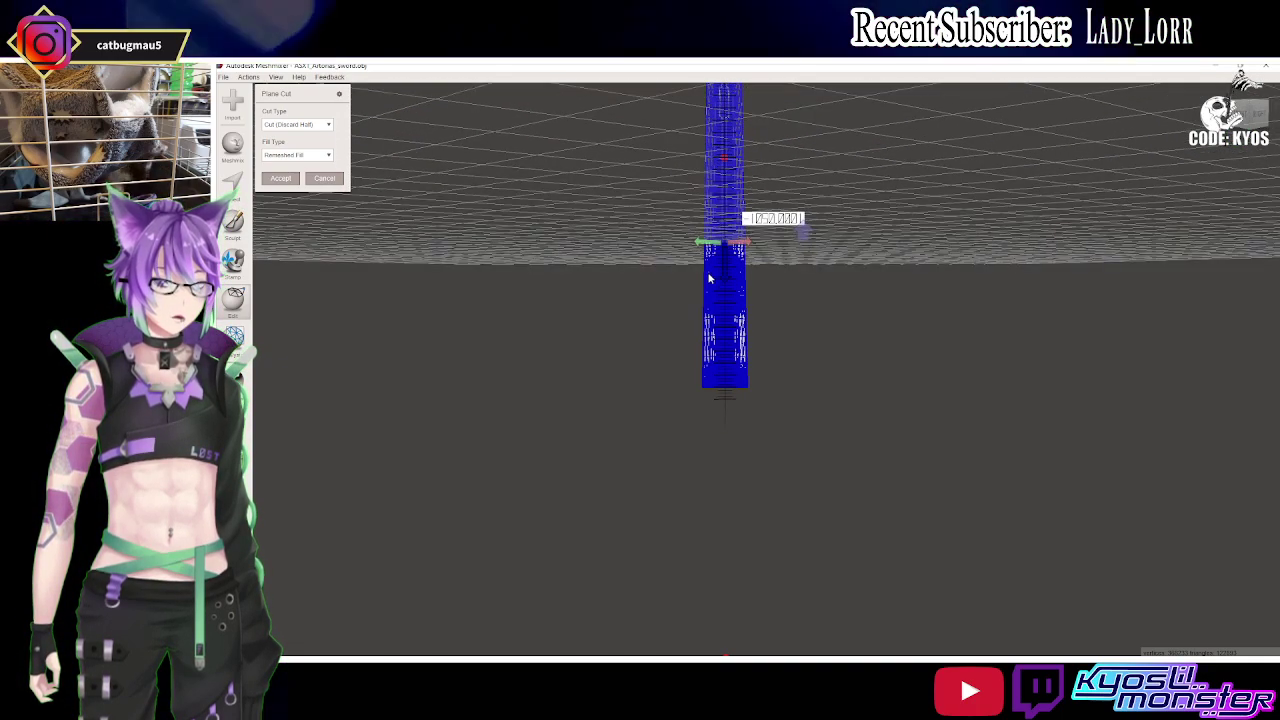
pyautogui.click(280, 178)
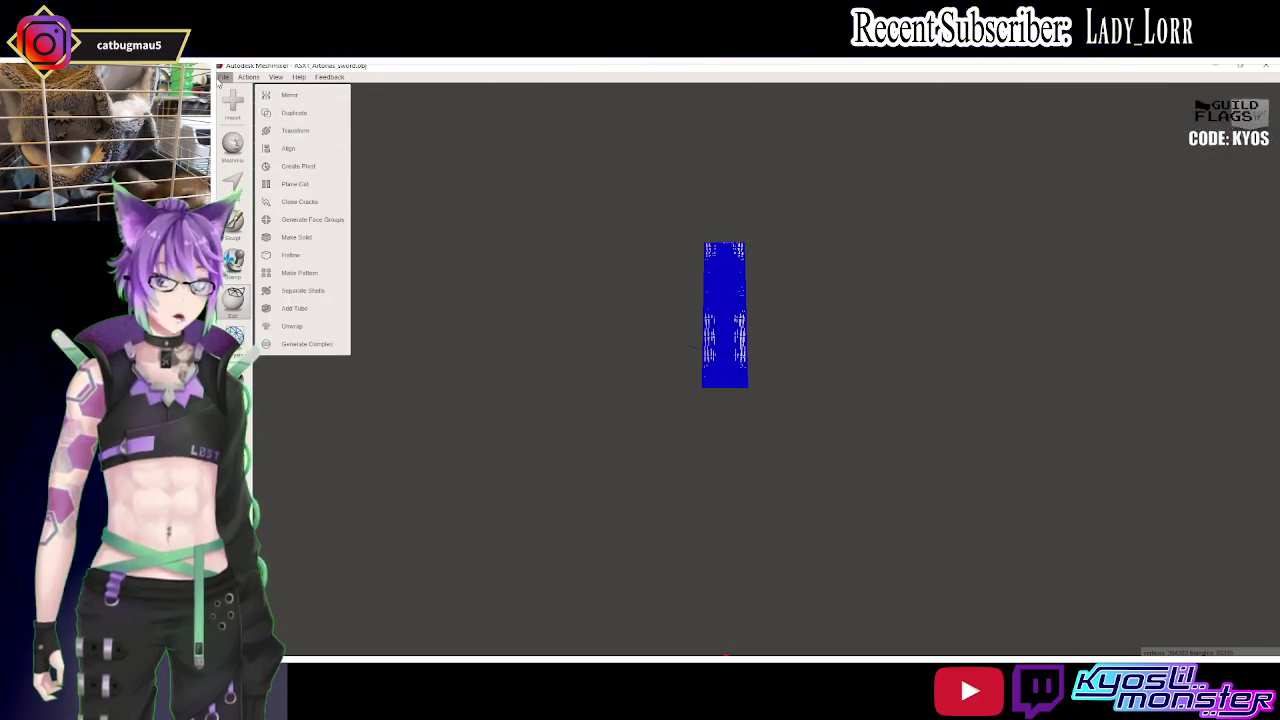
# Export the remaining rod piece as the next Blade STL in the sword folder.
pyautogui.click(224, 77)
pyautogui.click(299, 228)
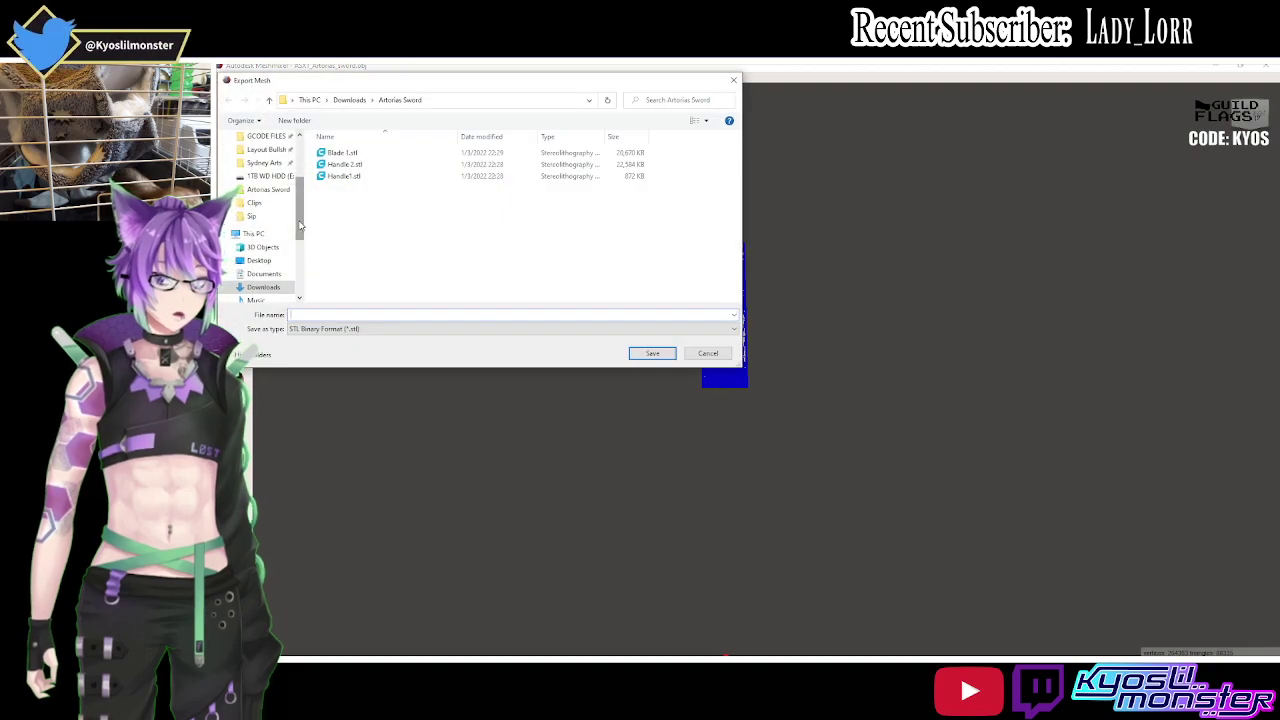
pyautogui.write('B')
pyautogui.write('e 2')
pyautogui.press('Return')
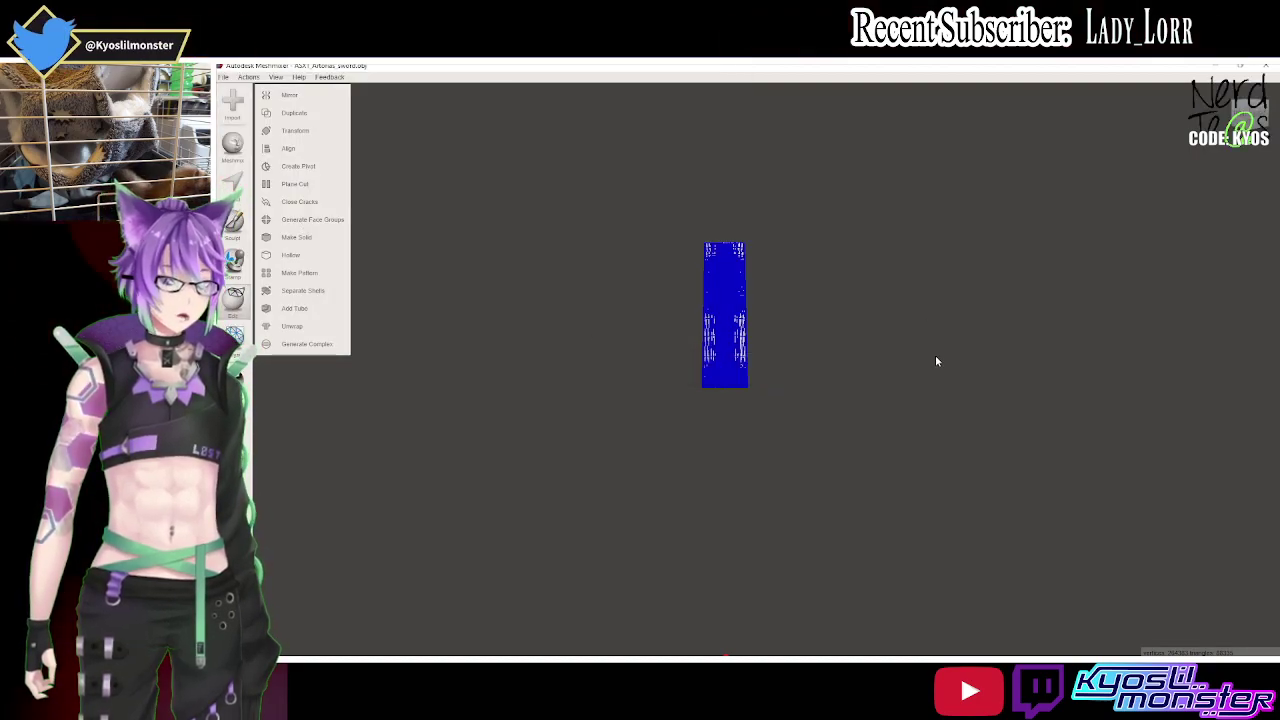
# Apply two plane cuts to shorten the rod to a short block.
pyautogui.press('c')
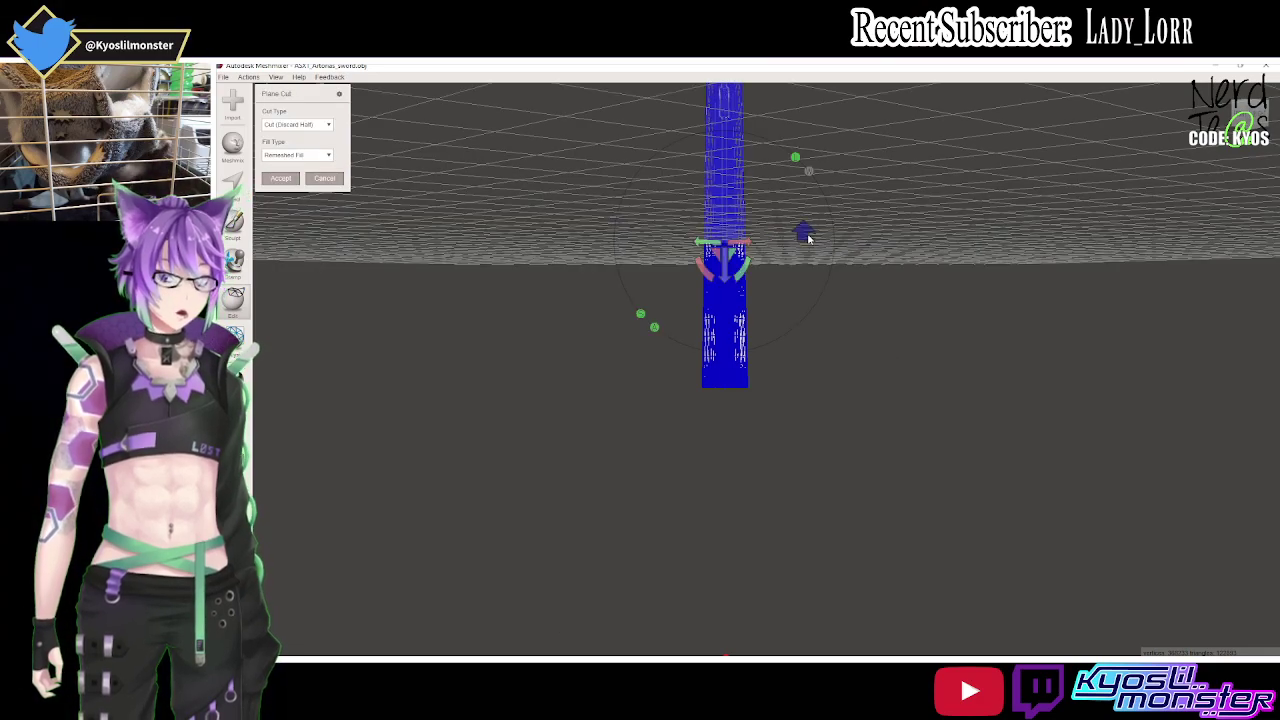
pyautogui.moveTo(723, 252); pyautogui.dragTo(722, 228)
pyautogui.click(281, 179)
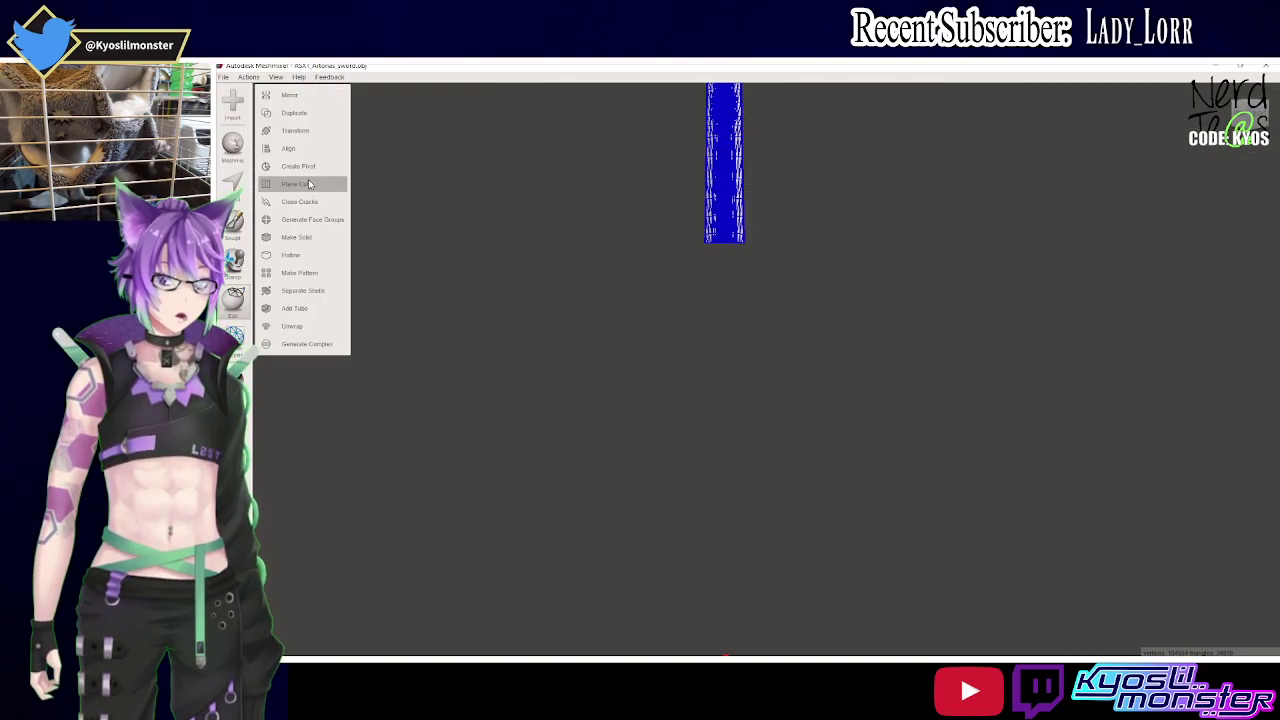
pyautogui.click(298, 184)
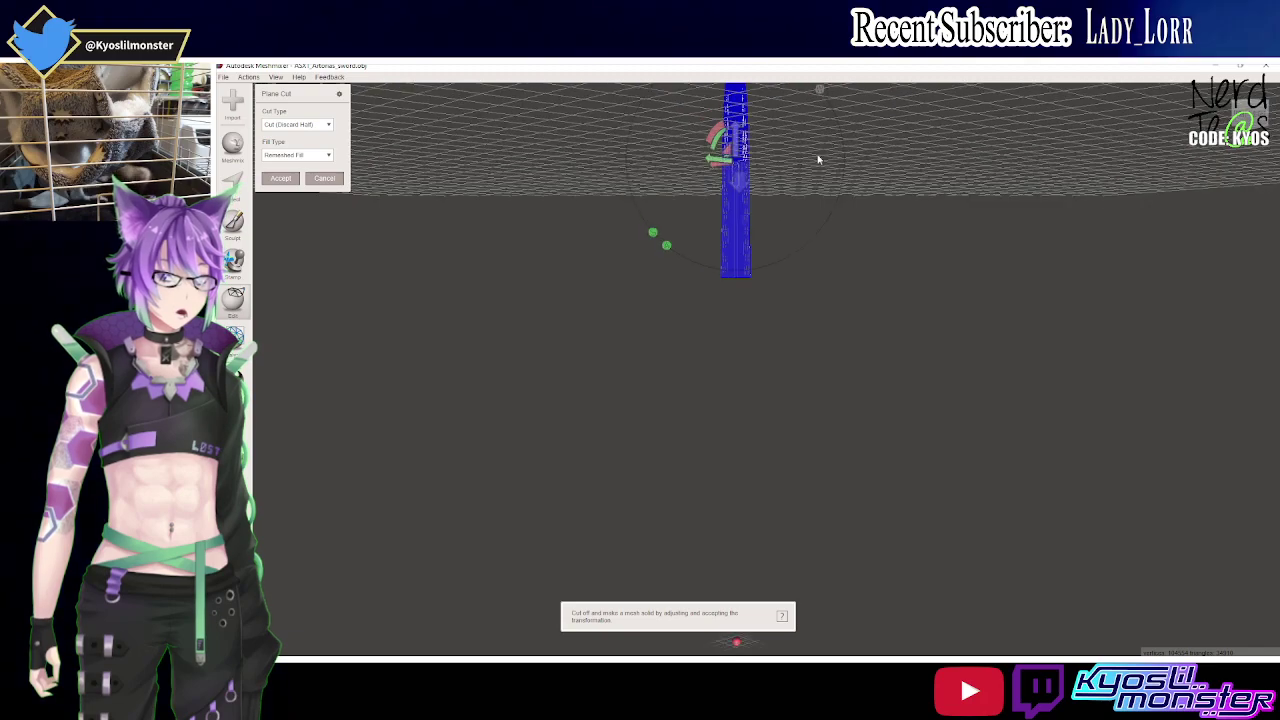
pyautogui.click(741, 188)
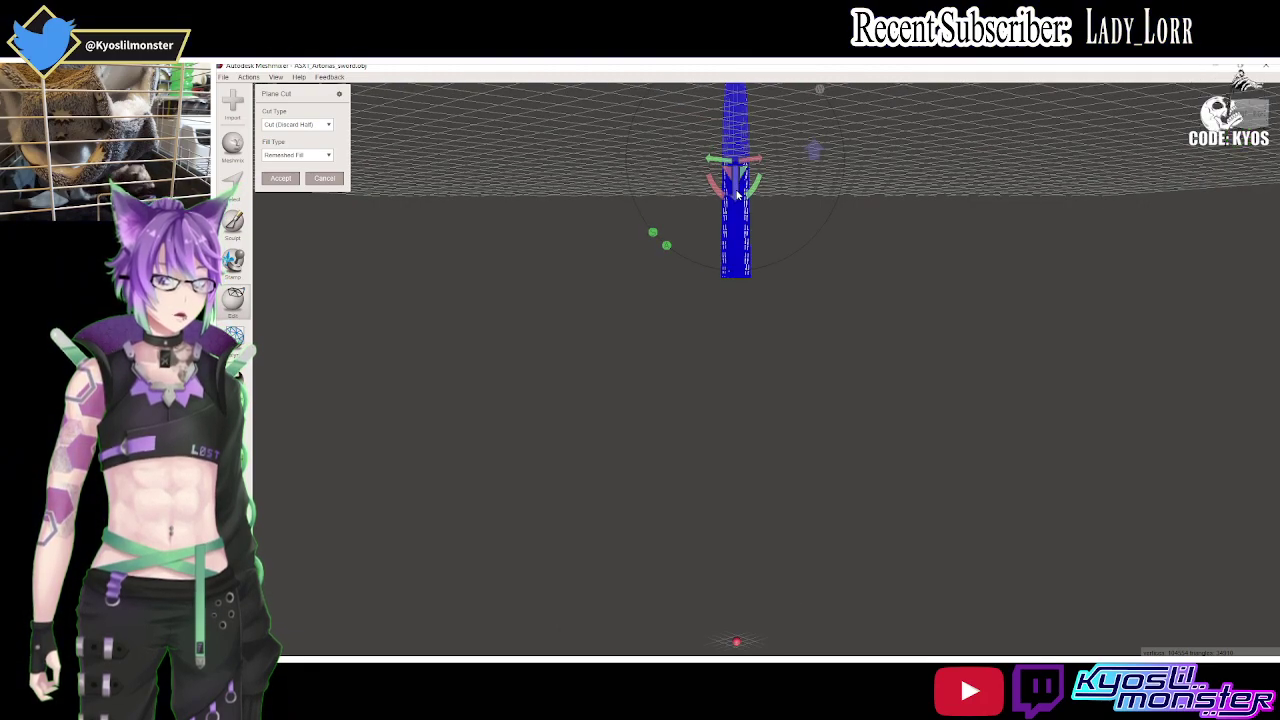
pyautogui.moveTo(737, 195)
pyautogui.mouseDown()
pyautogui.moveTo(737, 240)
pyautogui.moveTo(779, 219)
pyautogui.mouseUp()
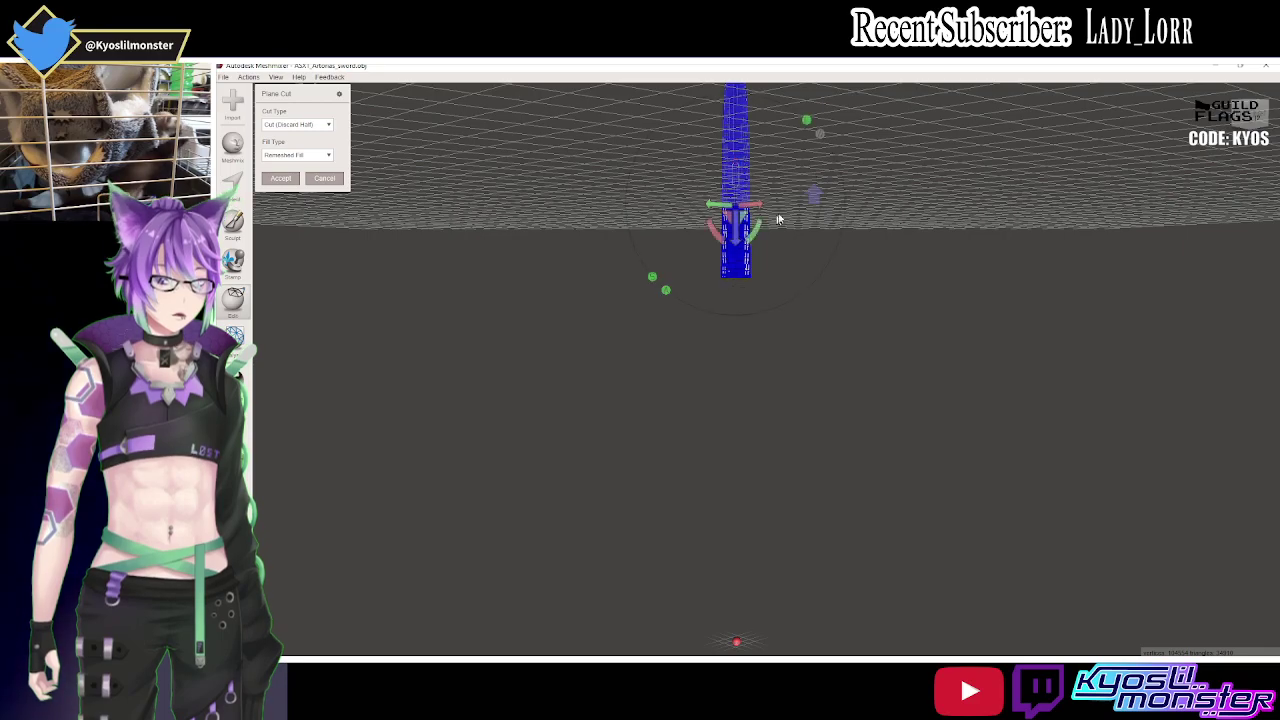
pyautogui.moveTo(864, 158)
pyautogui.mouseDown(button='right')
pyautogui.moveTo(863, 189)
pyautogui.moveTo(877, 168)
pyautogui.moveTo(808, 162)
pyautogui.mouseUp(button='right')
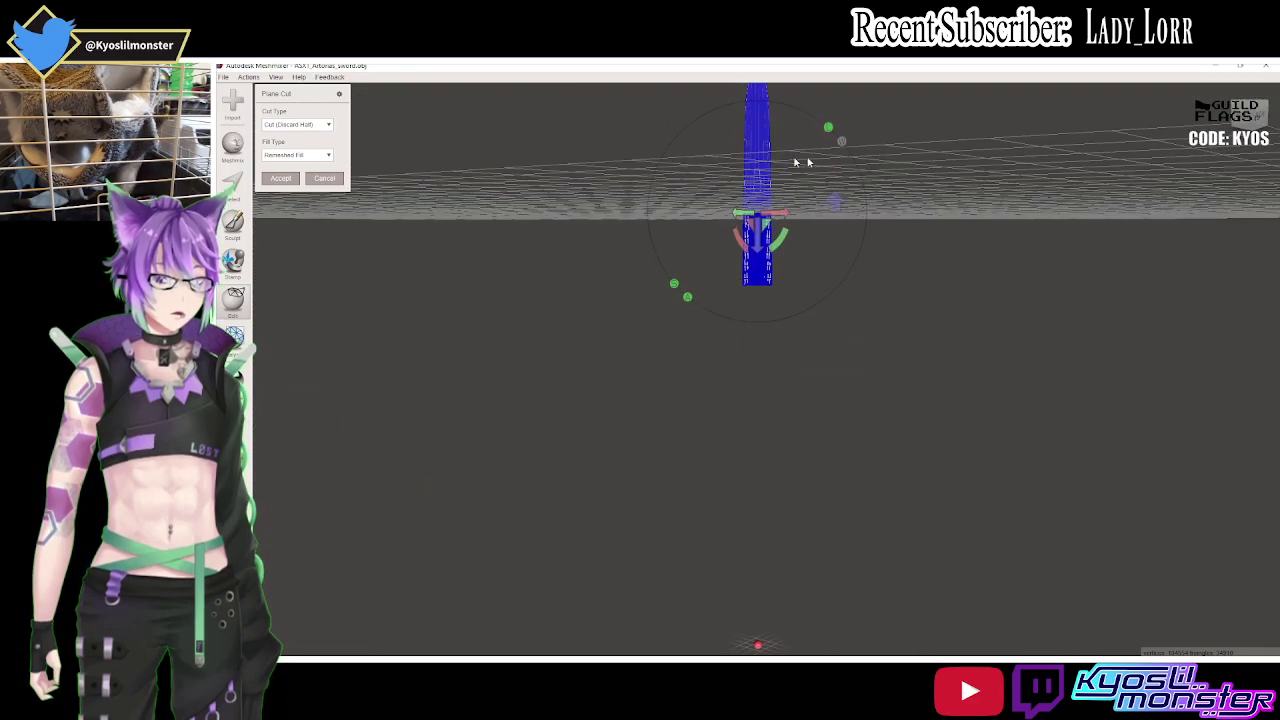
pyautogui.click(283, 178)
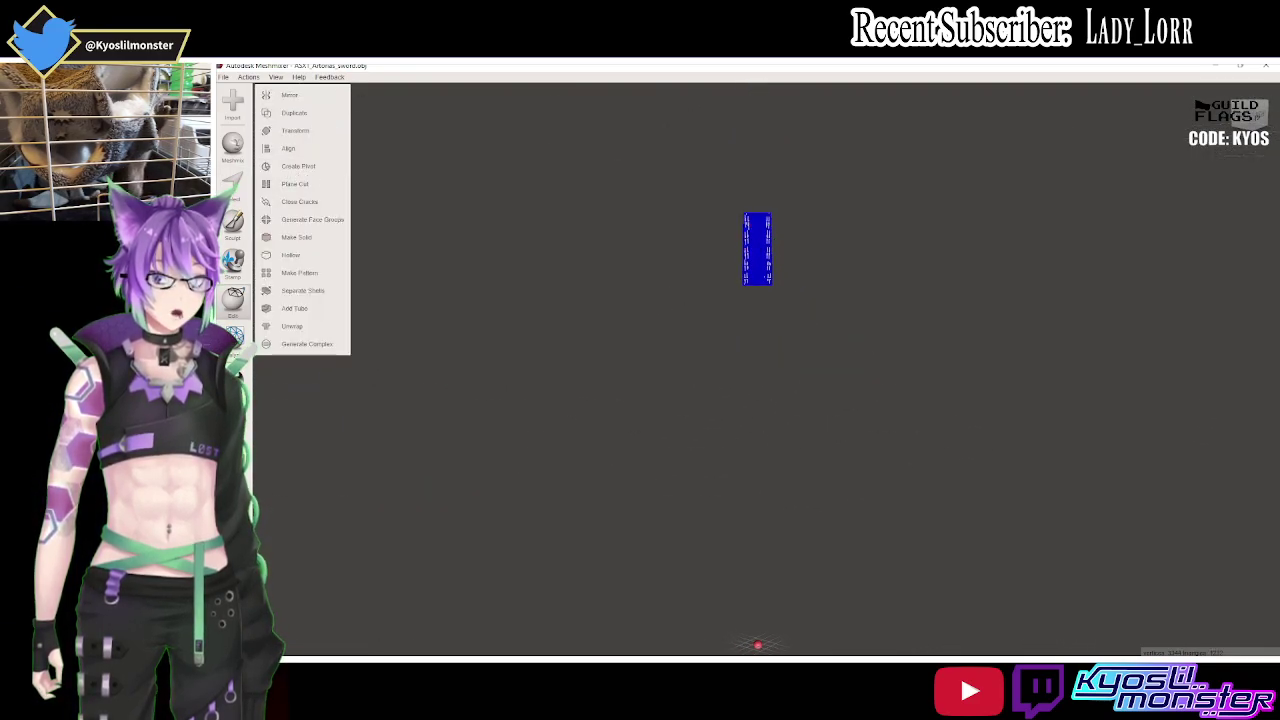
# Export the short rod block as the STL file 'Blade 3'.
pyautogui.click(225, 77)
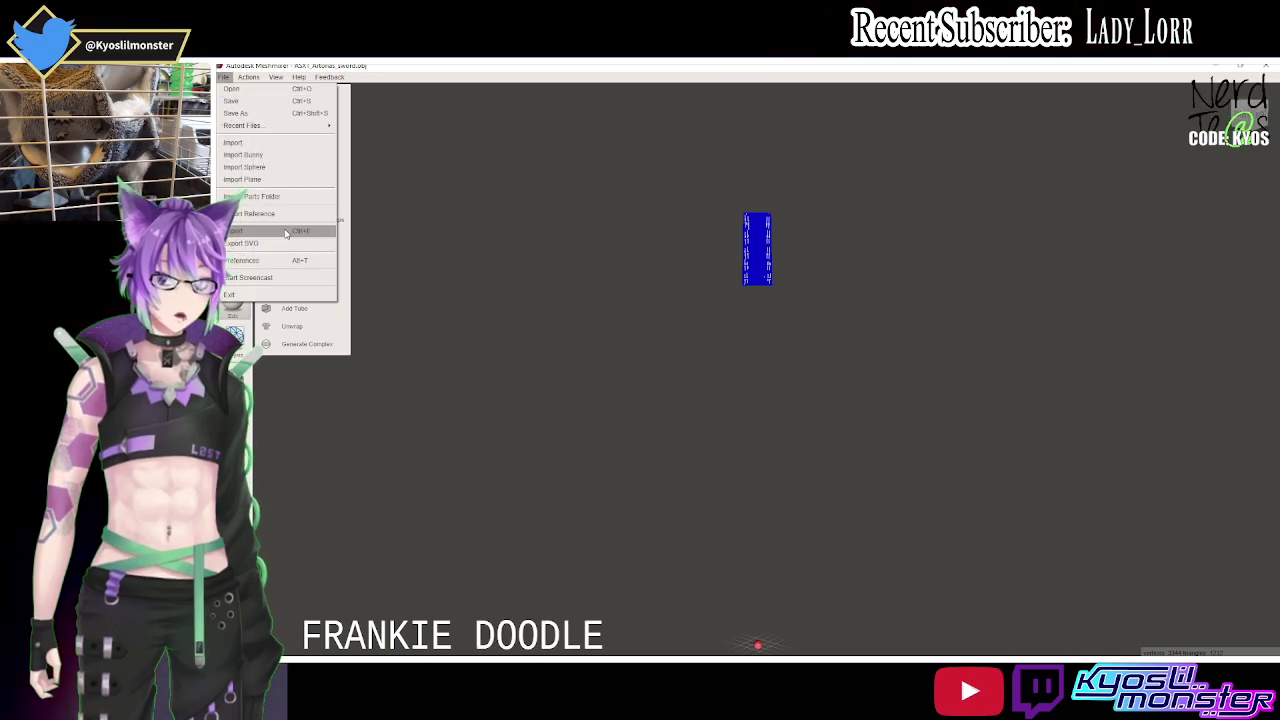
pyautogui.click(270, 229)
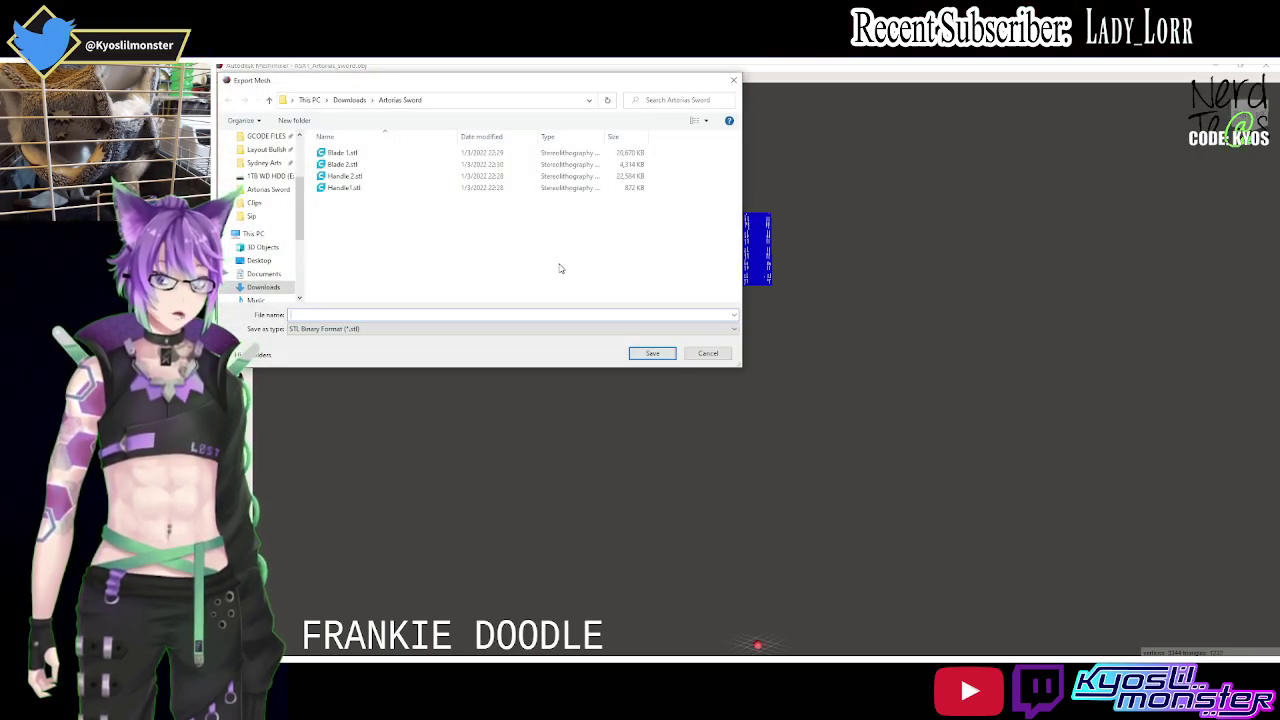
pyautogui.write('Blade 3')
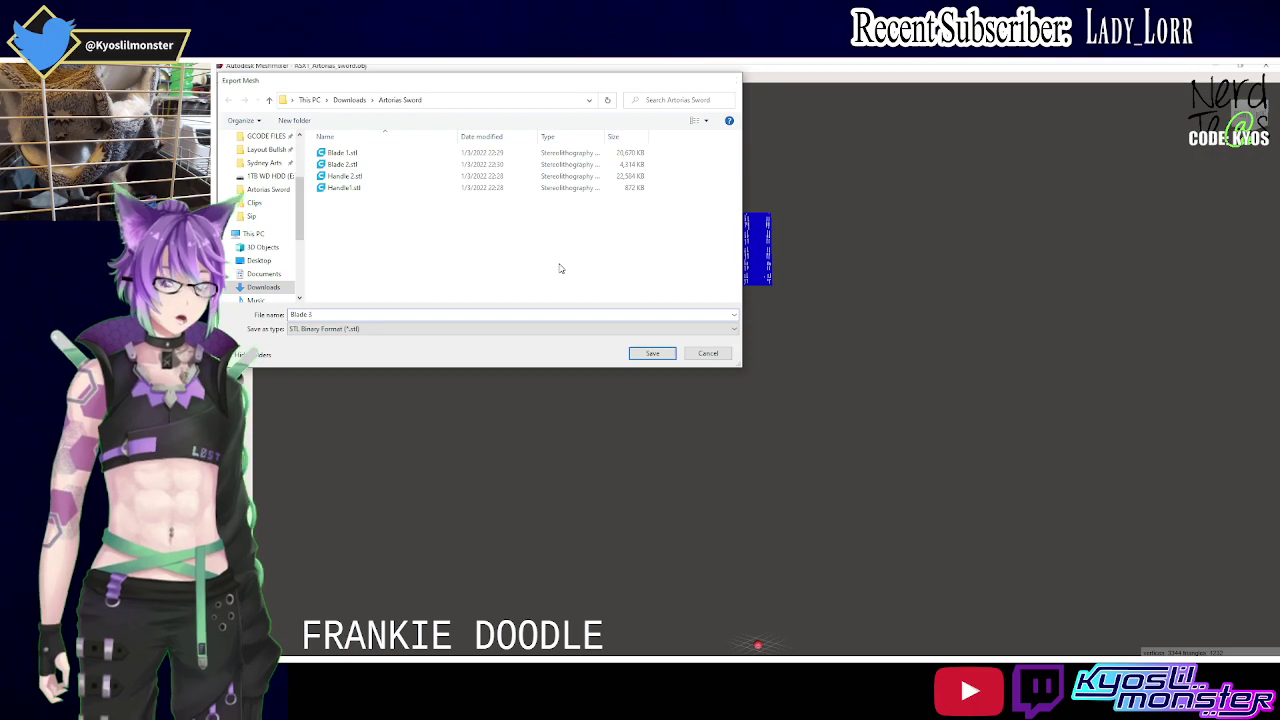
pyautogui.press('Return')
# Apply two plane cuts to isolate a single rectangular blade section.
pyautogui.click(295, 184)
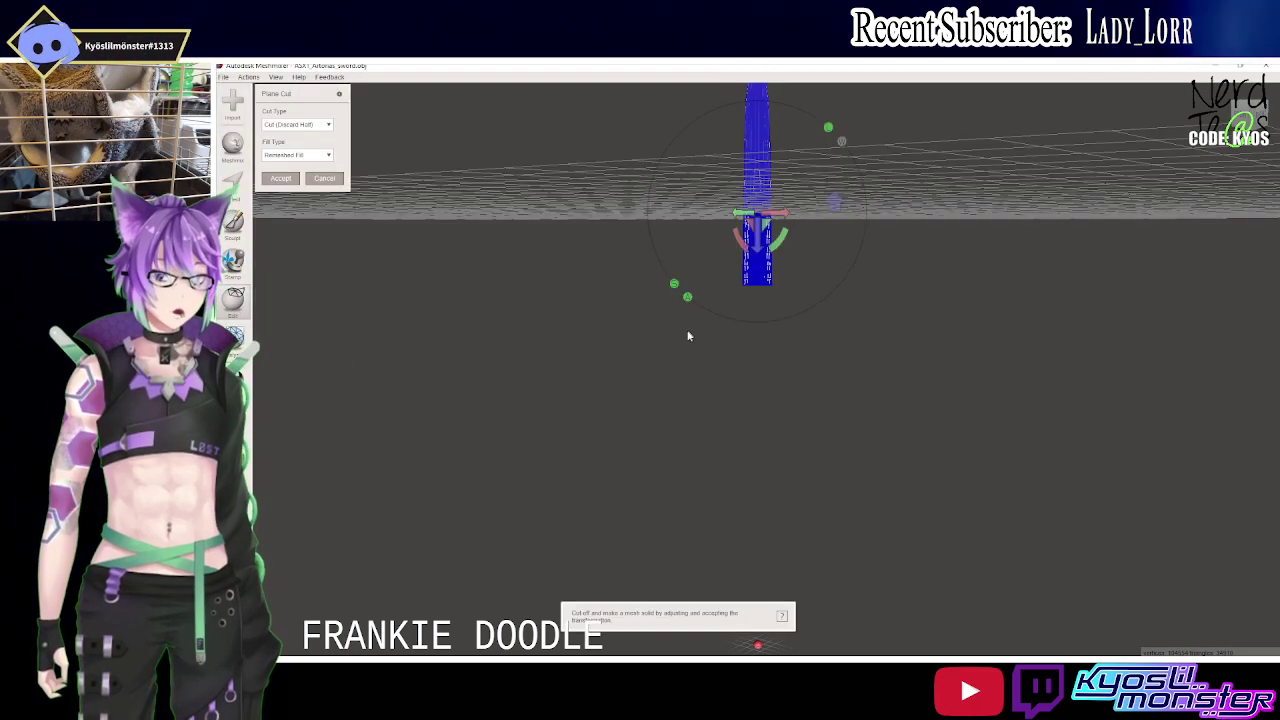
pyautogui.moveTo(845, 205); pyautogui.dragTo(837, 208)
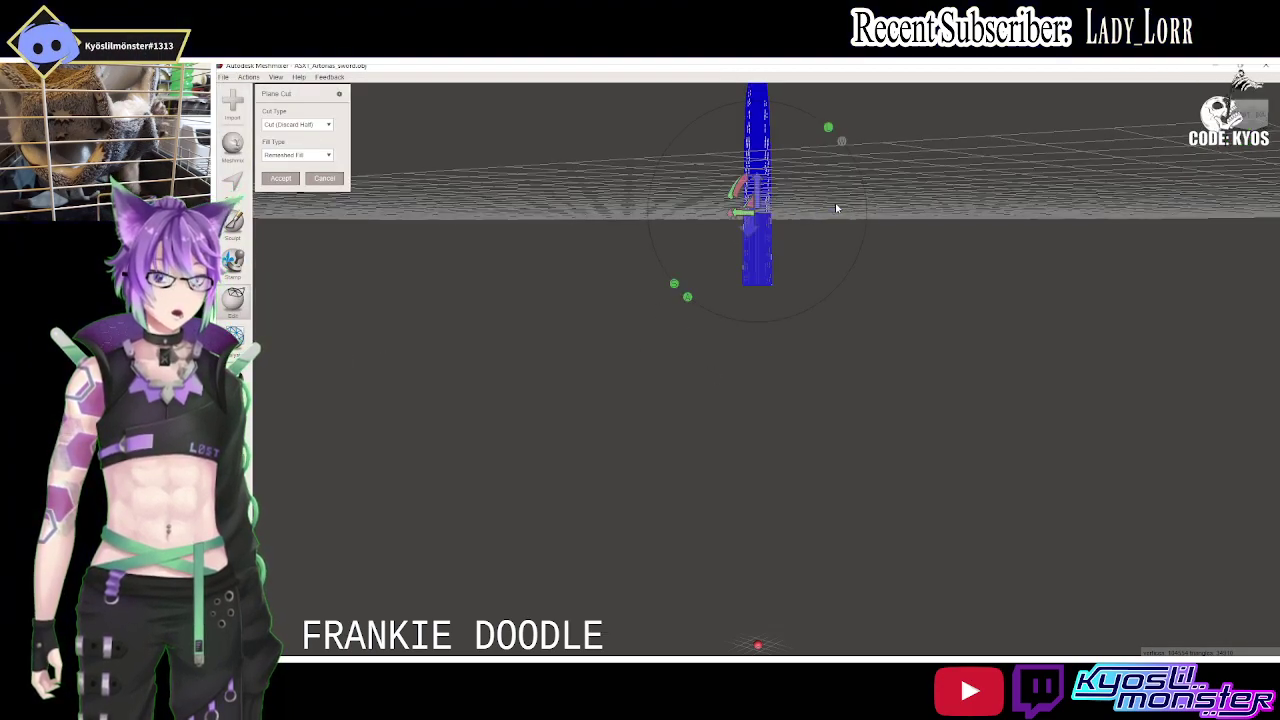
pyautogui.click(280, 179)
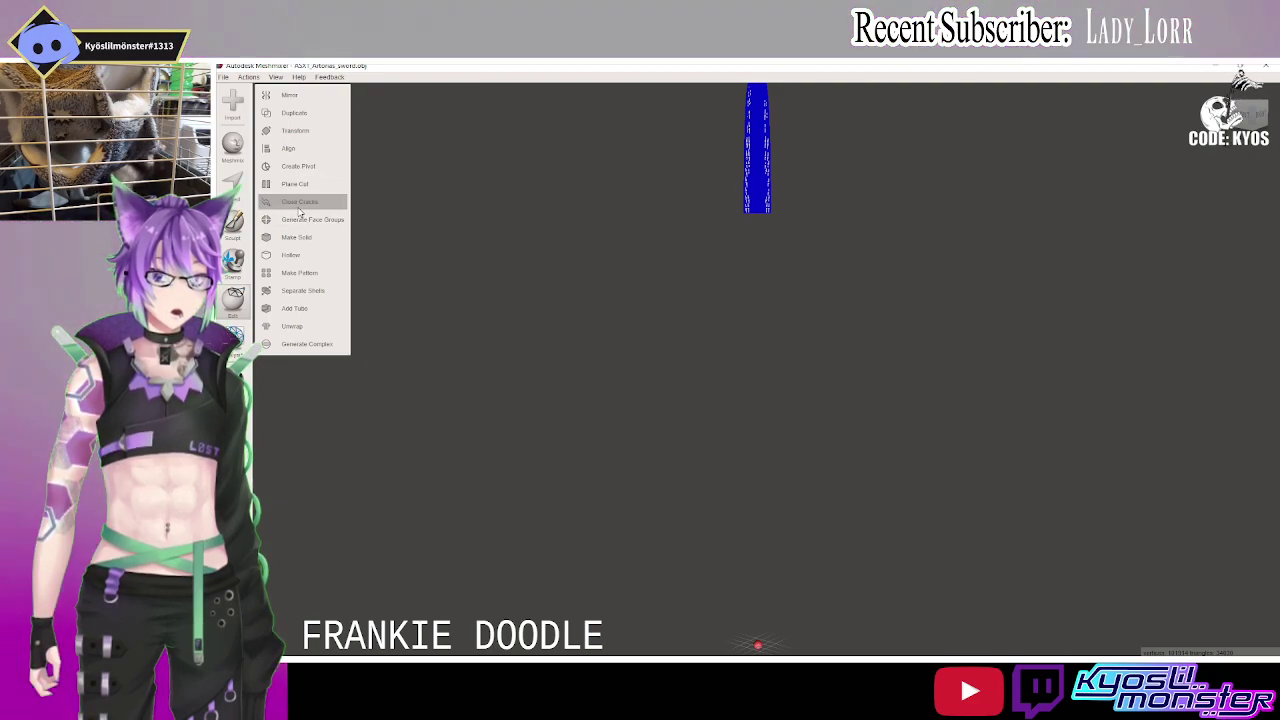
pyautogui.click(298, 186)
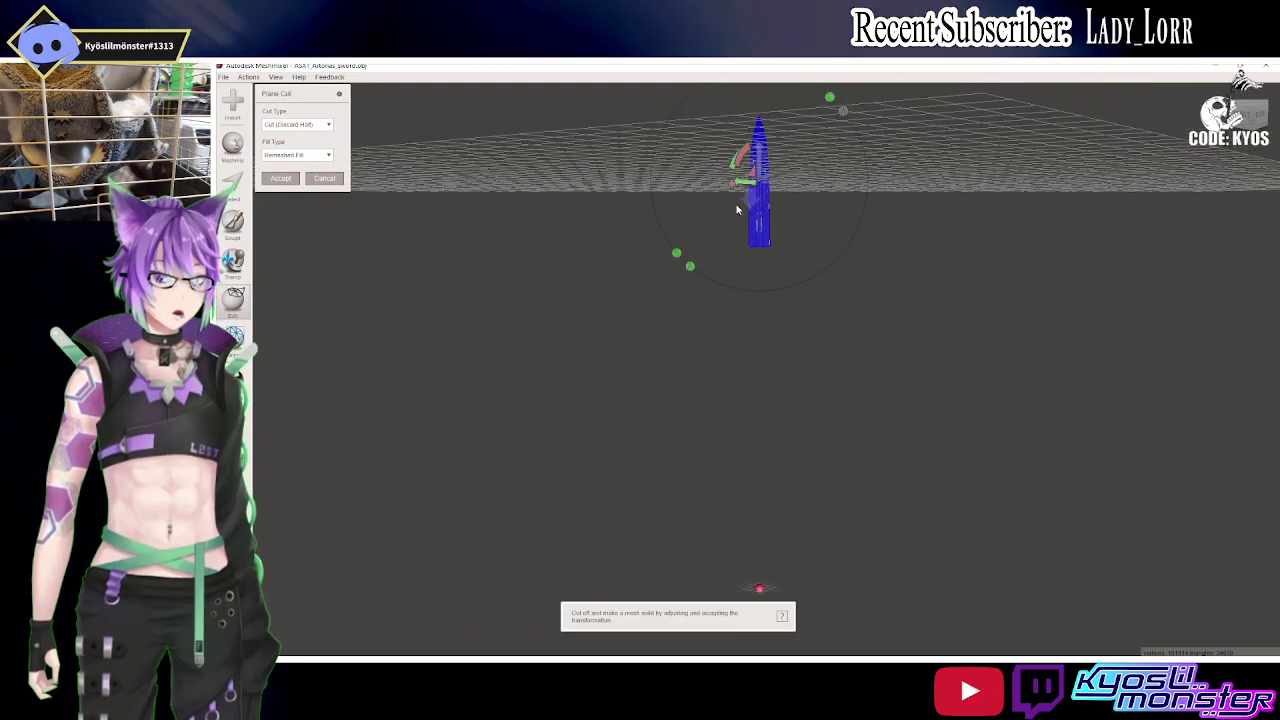
pyautogui.moveTo(758, 200)
pyautogui.mouseDown()
pyautogui.moveTo(760, 228)
pyautogui.moveTo(764, 207)
pyautogui.mouseUp()
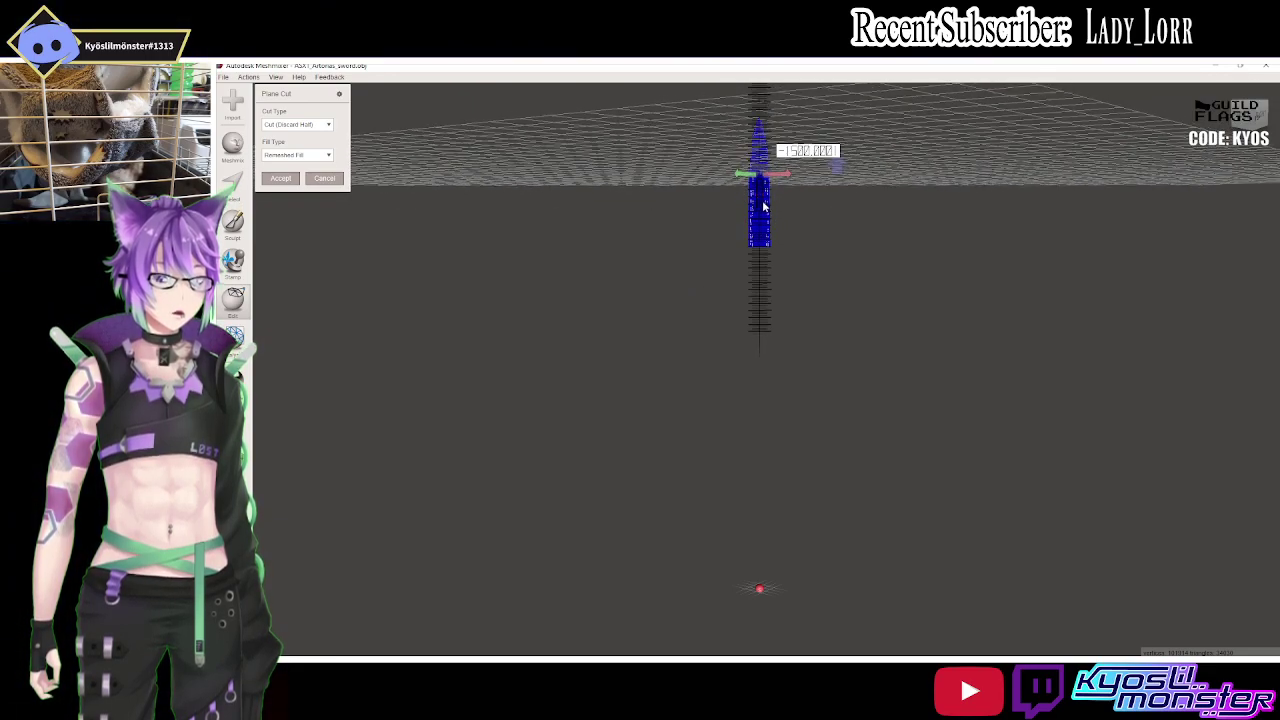
pyautogui.click(285, 179)
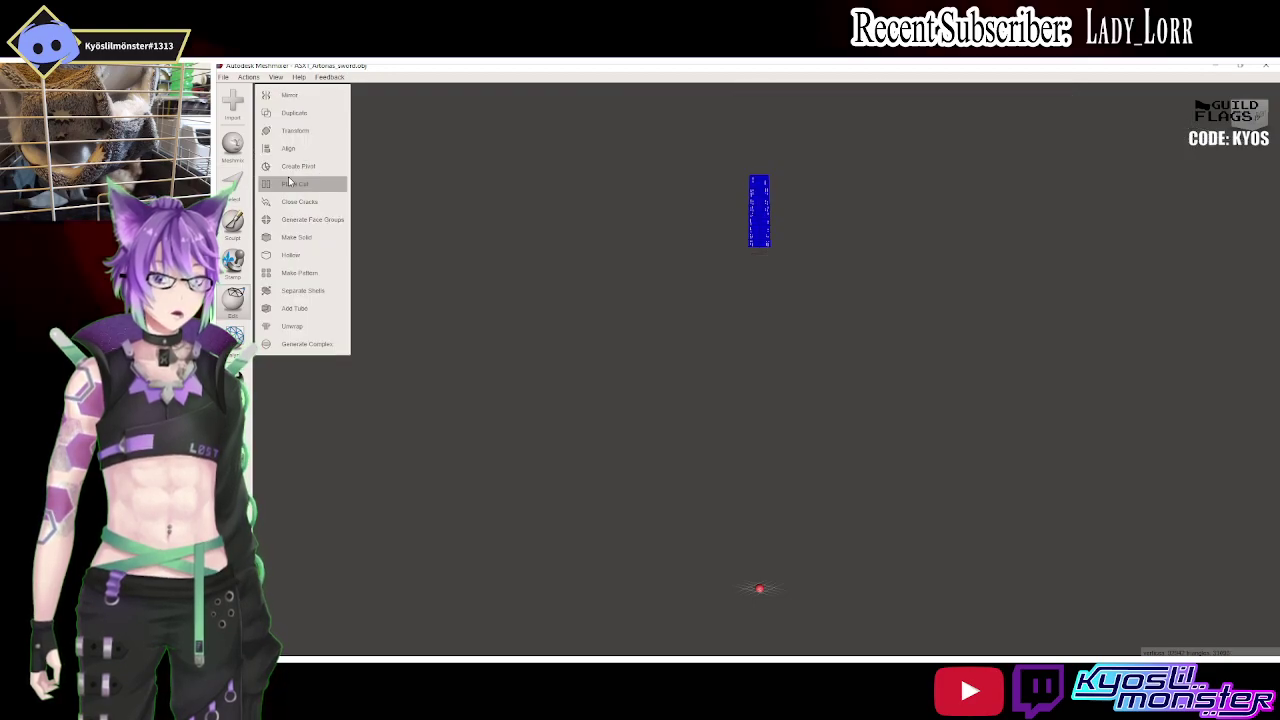
# Export the blade section as 'Blade 4.stl' into the Artorias Sword folder.
pyautogui.click(224, 77)
pyautogui.click(283, 232)
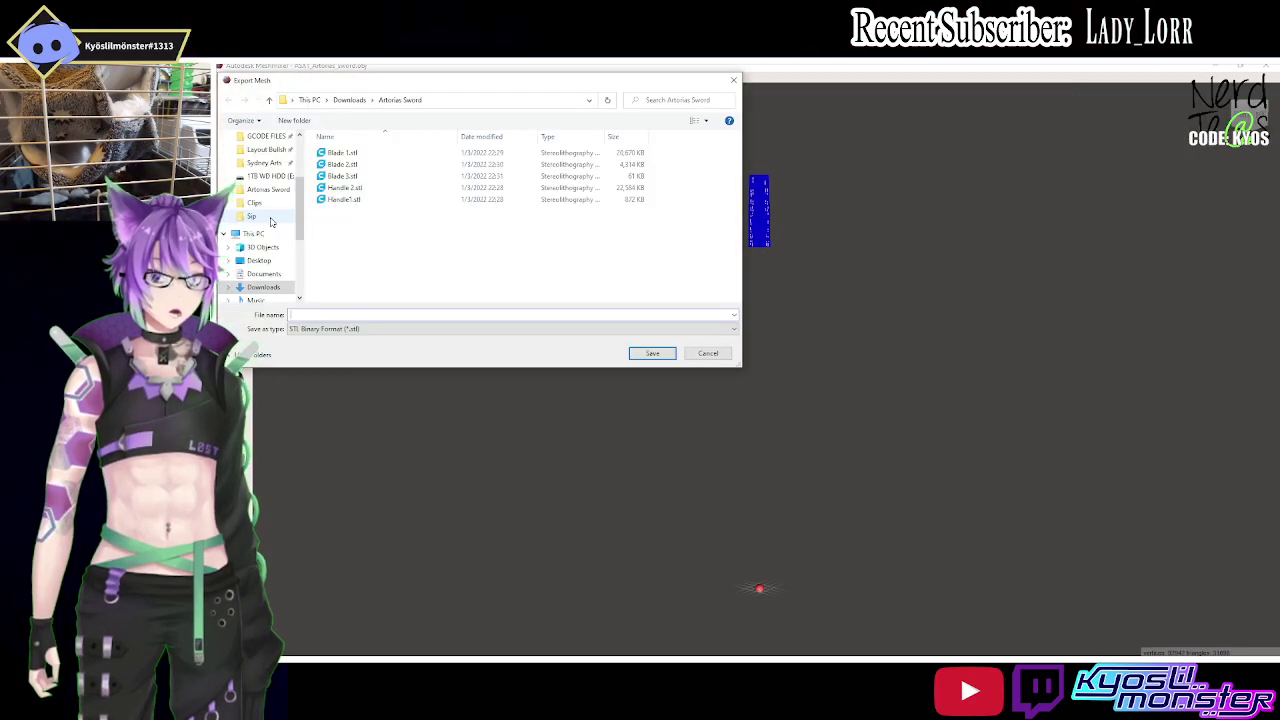
pyautogui.write('B')
pyautogui.write('de 4')
pyautogui.press('Return')
pyautogui.click(248, 77)
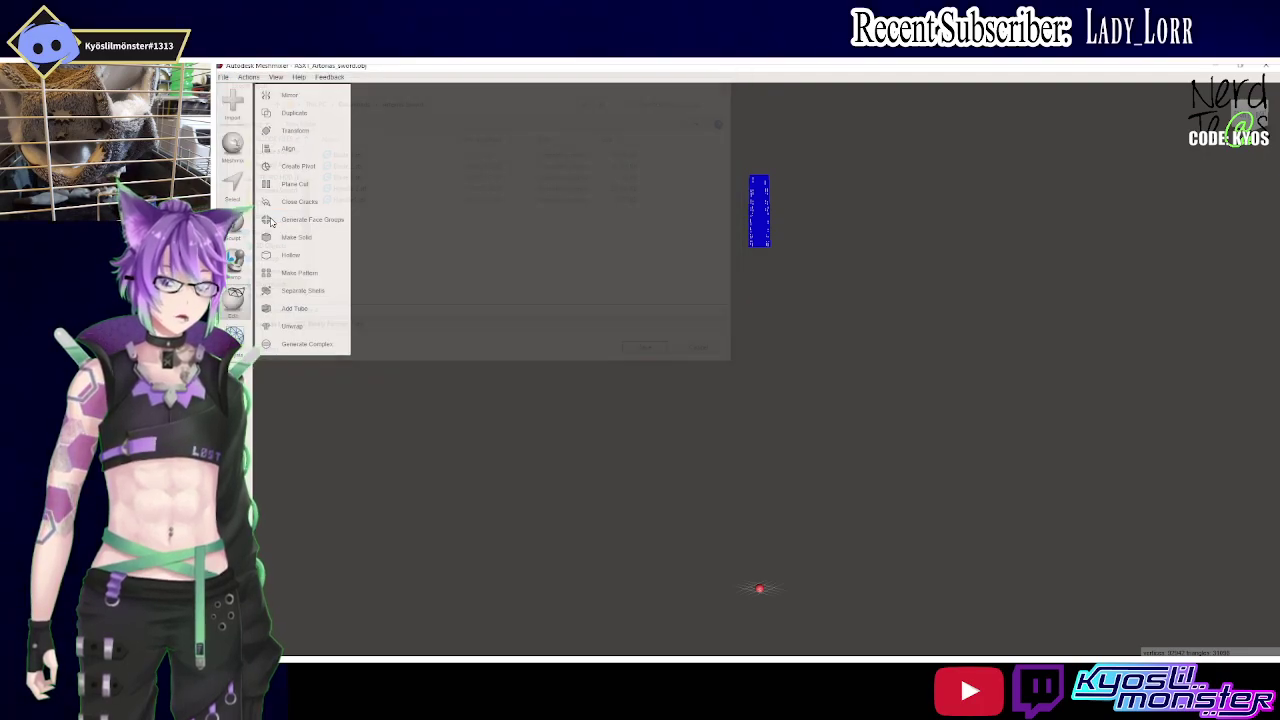
# Plane-cut the remaining blade at an angle, keeping only the blade tip.
pyautogui.click(285, 183)
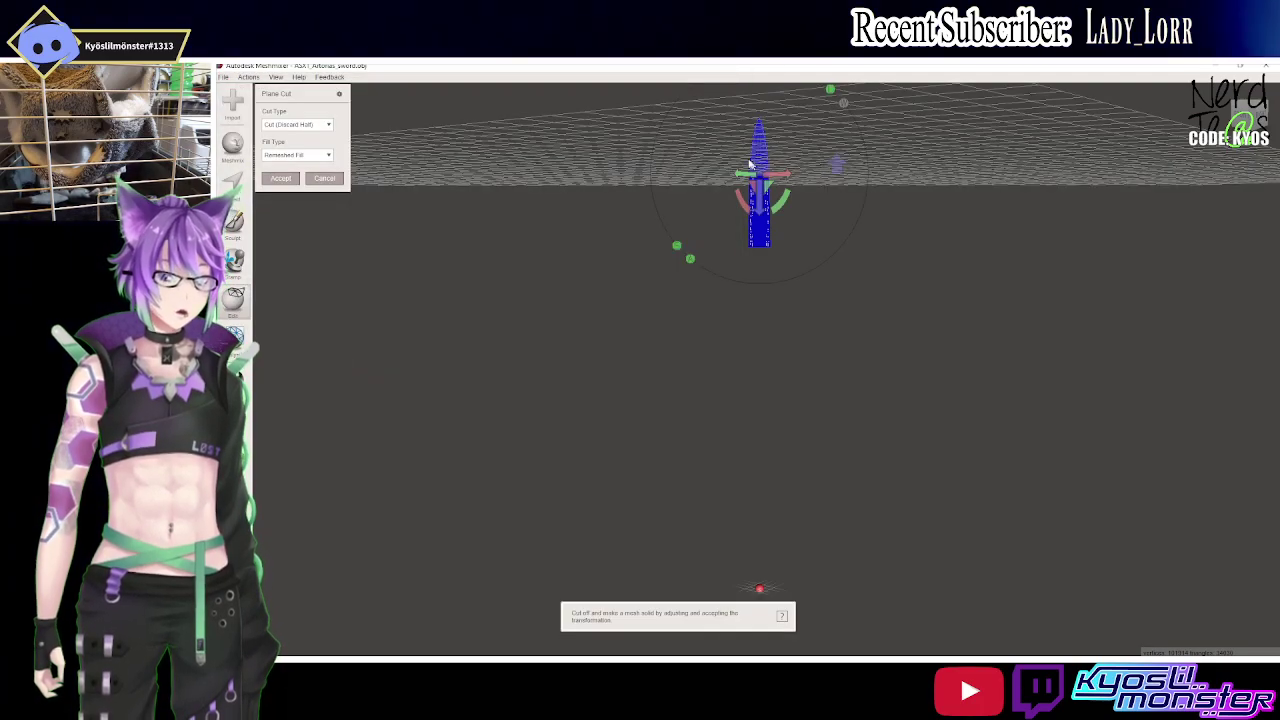
pyautogui.moveTo(841, 167); pyautogui.dragTo(714, 186)
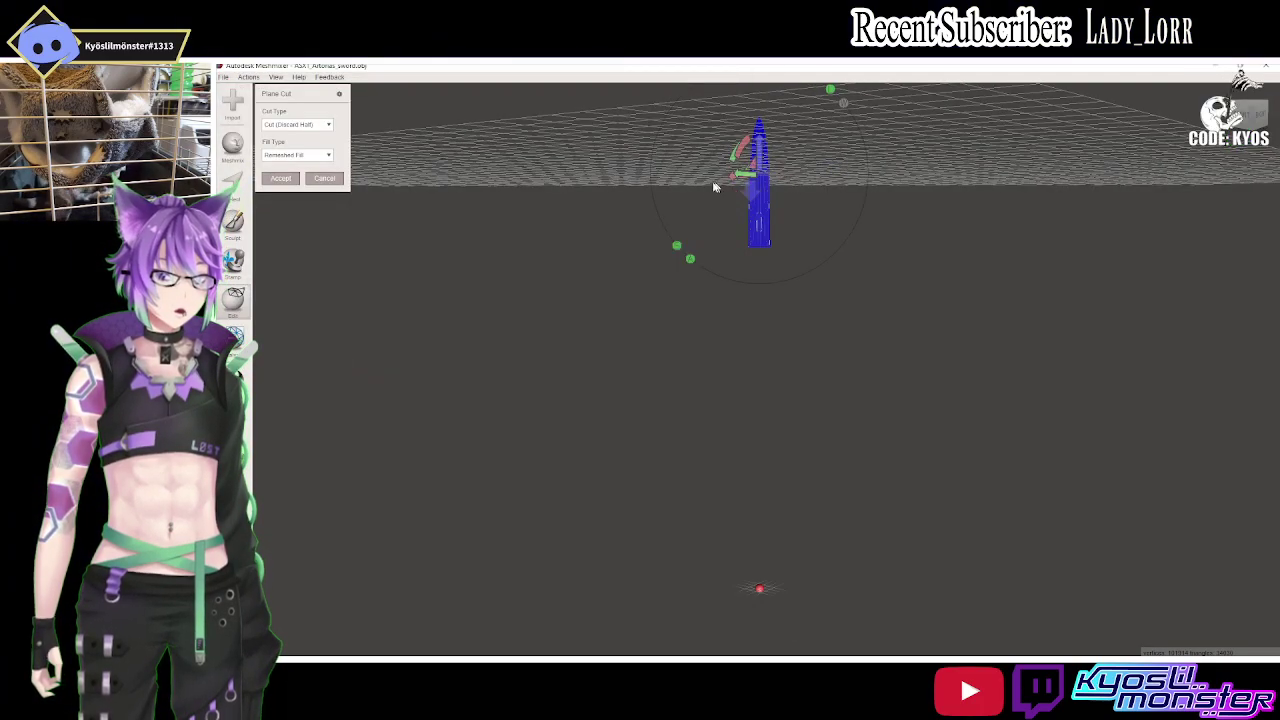
pyautogui.click(281, 180)
# Export the blade tip from Meshmixer as Blade 5.stl.
pyautogui.click(224, 77)
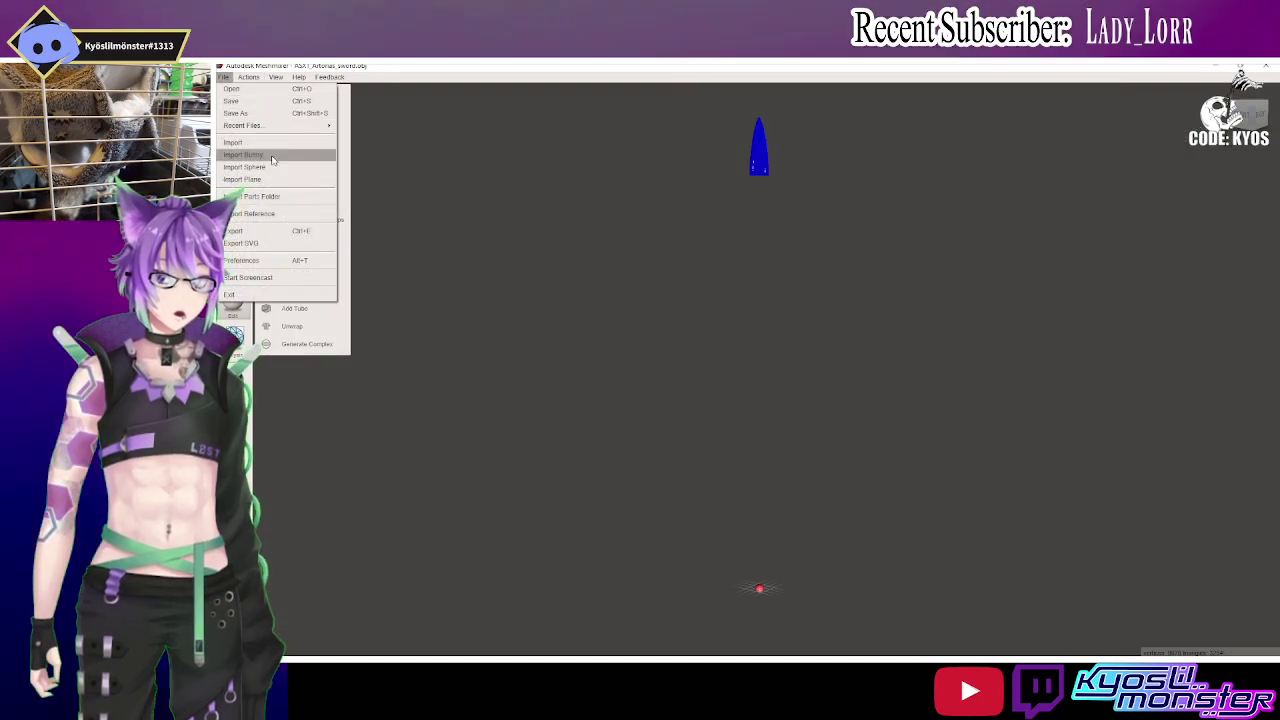
pyautogui.click(270, 231)
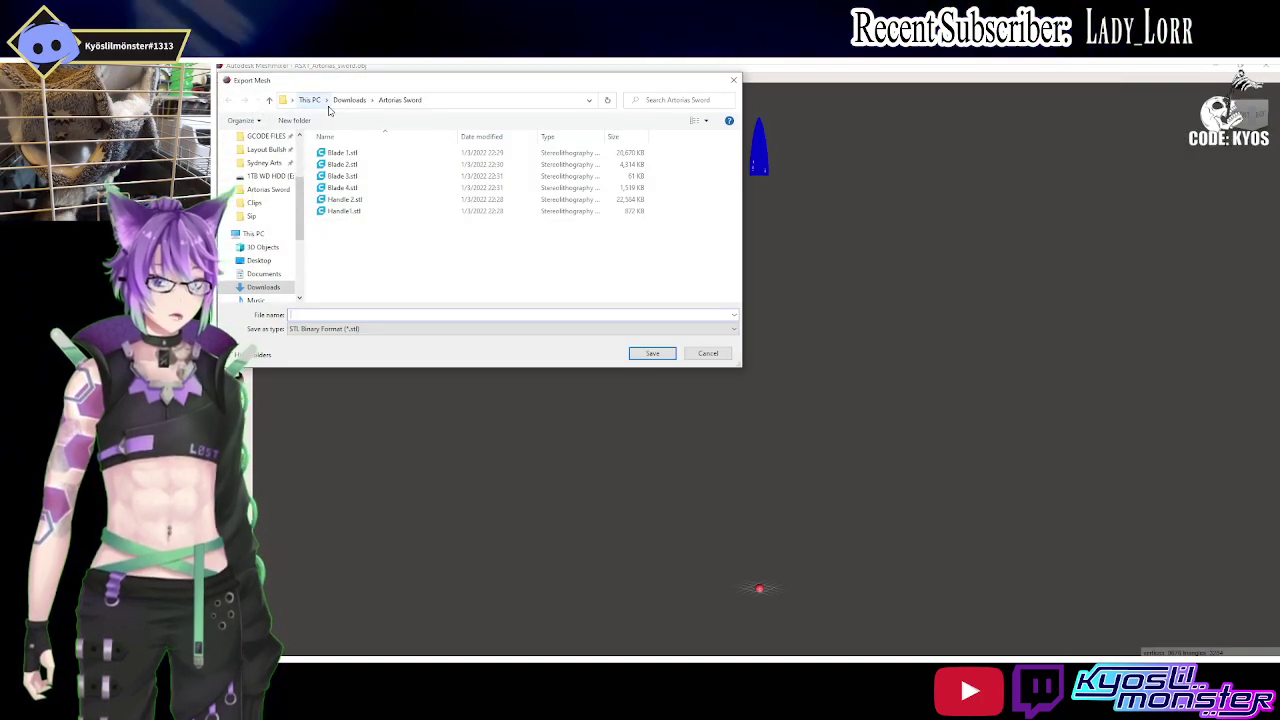
pyautogui.write('Blade 5')
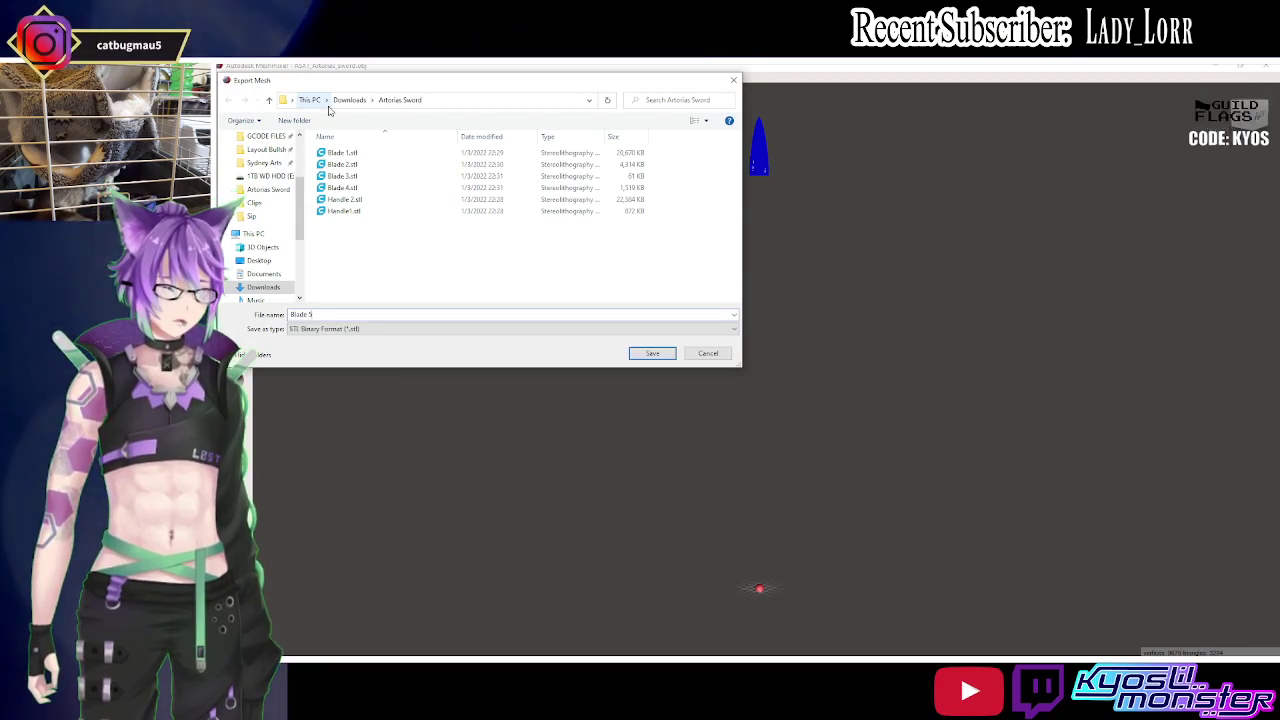
pyautogui.press('Return')
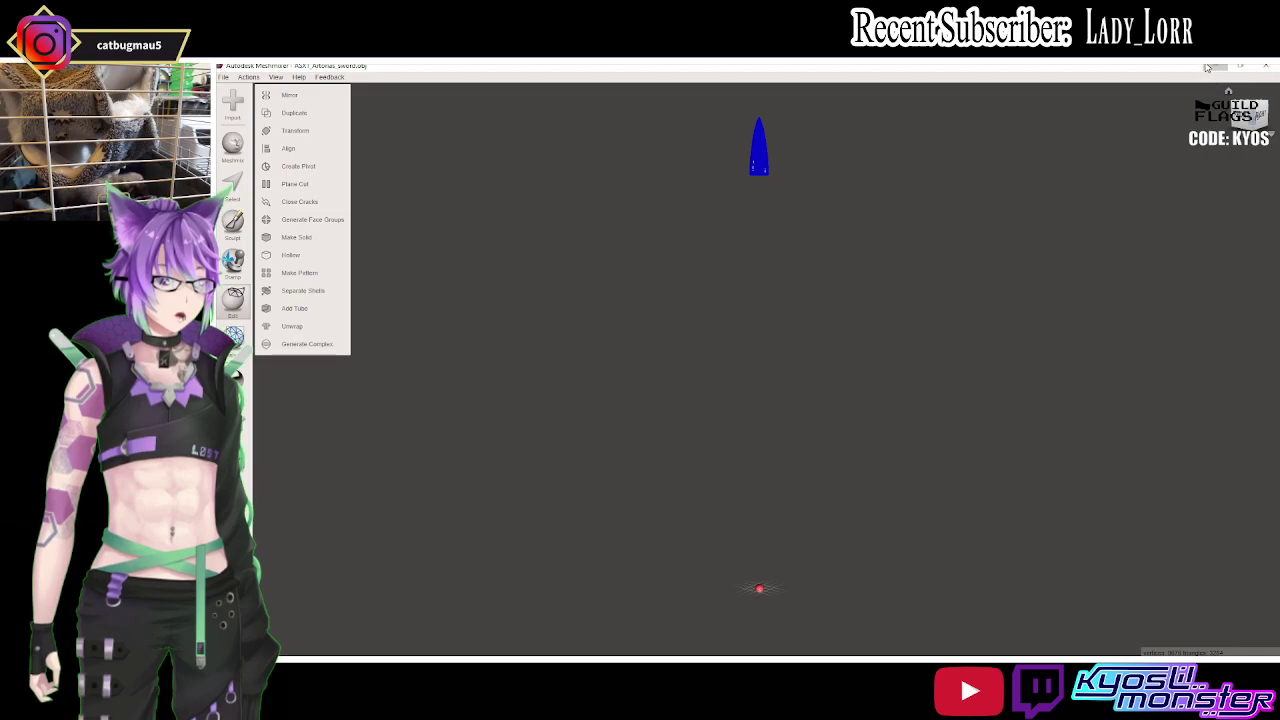
# Delete the whole-sword model from Cura and bring up the Artorias Sword folder.
pyautogui.click(1207, 66)
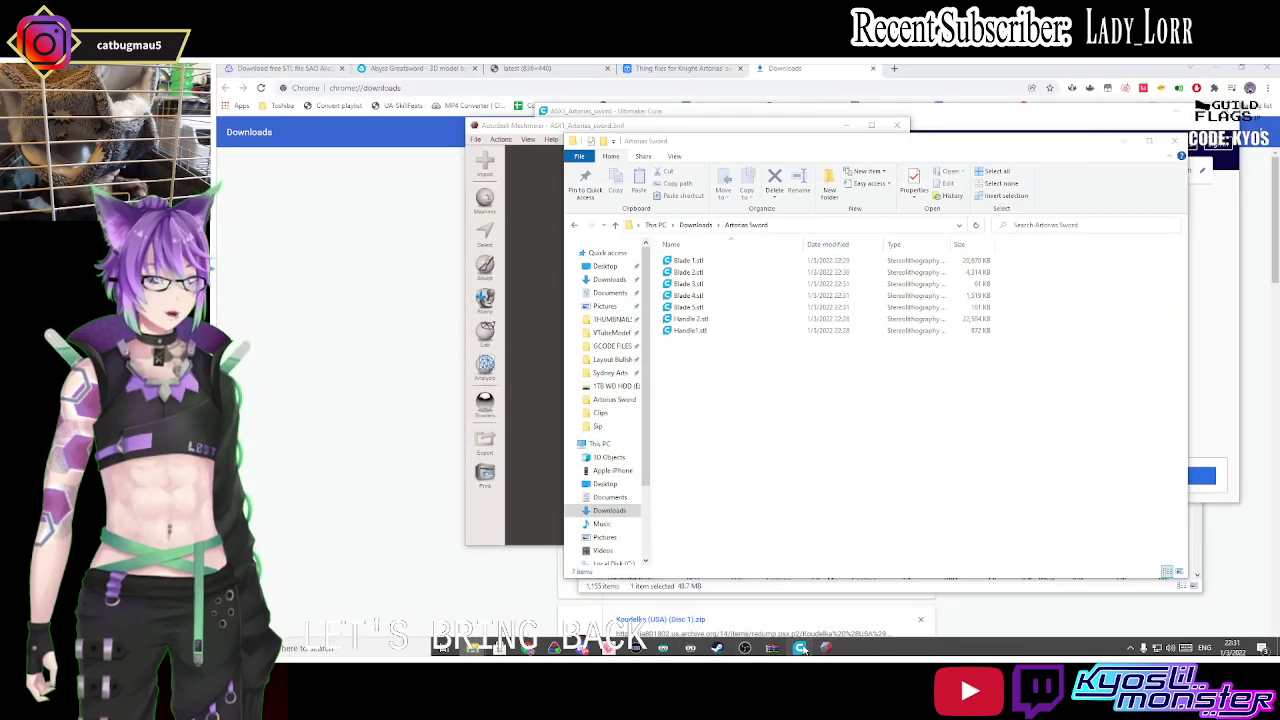
pyautogui.click(826, 648)
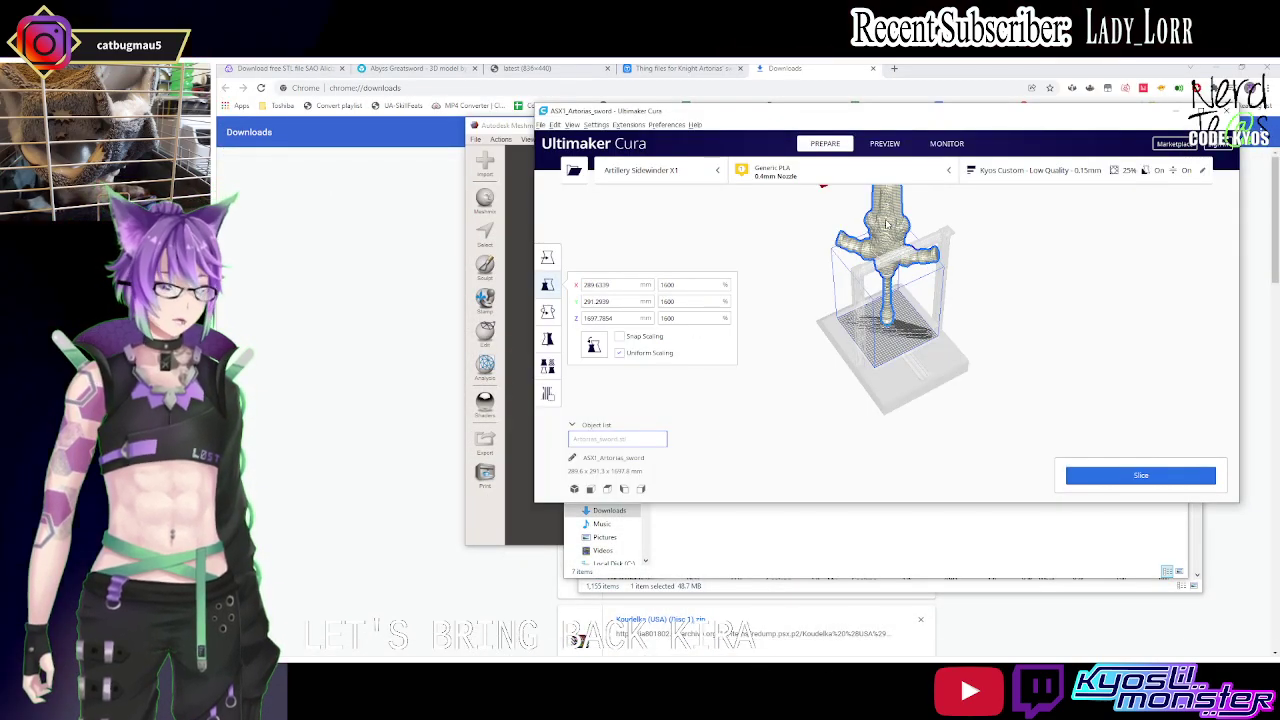
pyautogui.press('Delete')
pyautogui.click(720, 543)
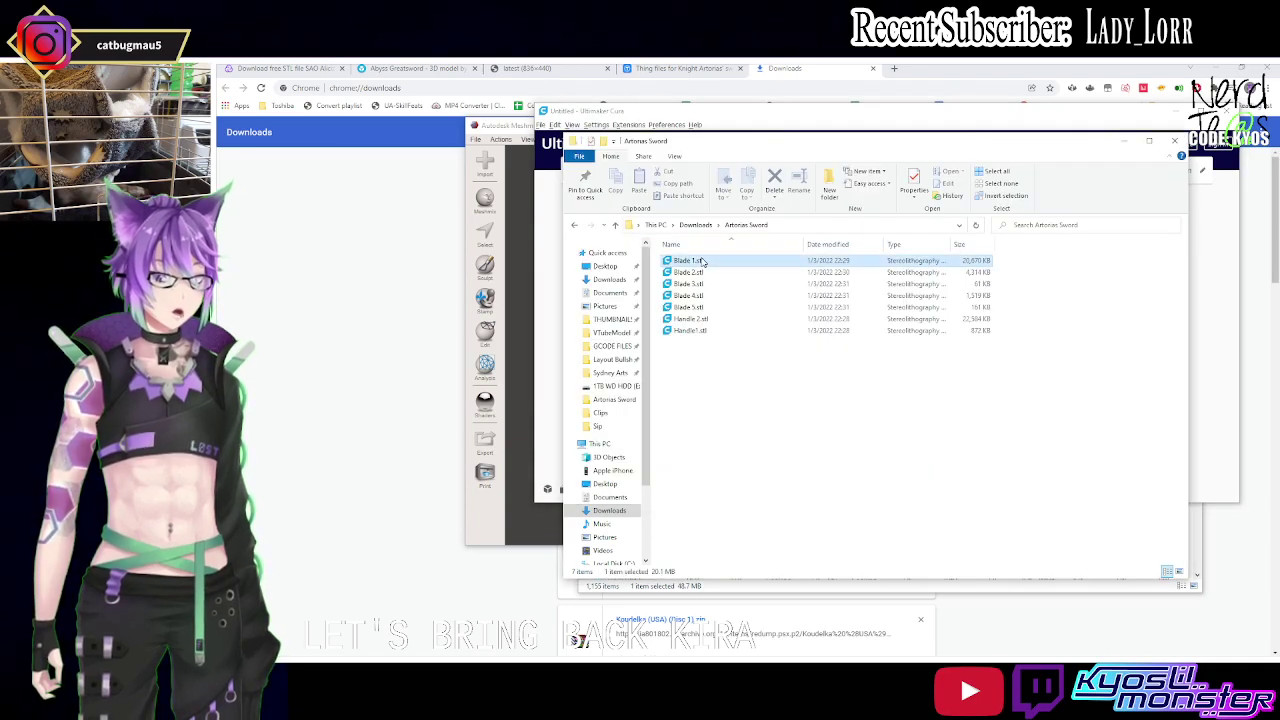
# Load Blade 1 through Blade 5 STLs from the Artorias Sword folder into Cura and view them together.
pyautogui.keyDown('shift'); pyautogui.click(713, 308); pyautogui.keyUp('shift')
pyautogui.moveTo(760, 141); pyautogui.dragTo(532, 143)
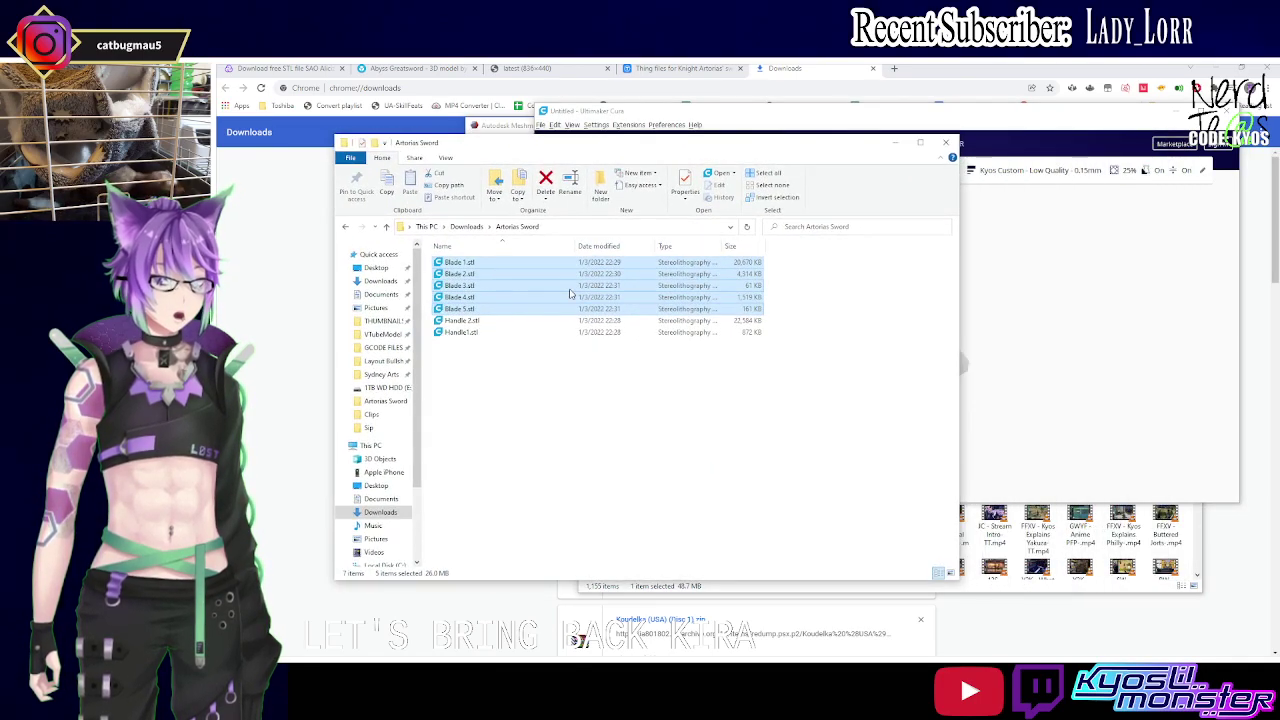
pyautogui.moveTo(460, 297)
pyautogui.mouseDown()
pyautogui.moveTo(906, 290)
pyautogui.moveTo(1097, 354)
pyautogui.mouseUp()
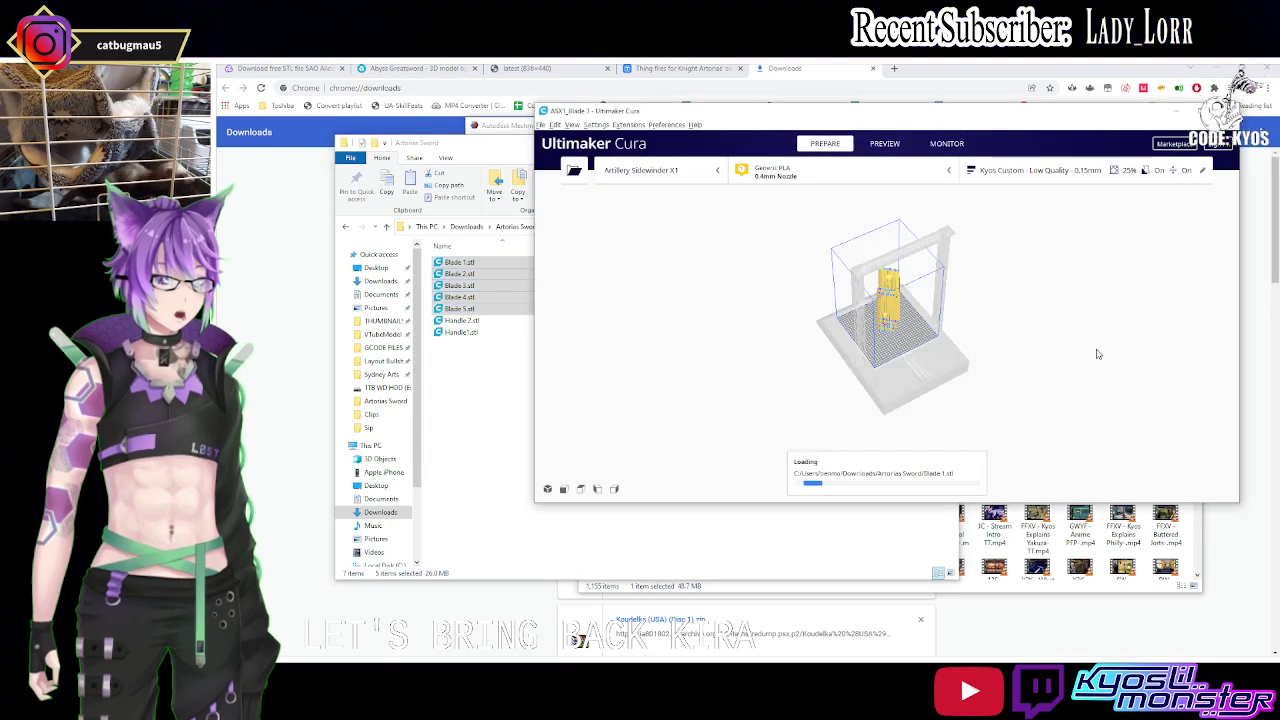
pyautogui.scroll(3, 942, 340)
pyautogui.moveTo(940, 343); pyautogui.dragTo(988, 301, button='right')
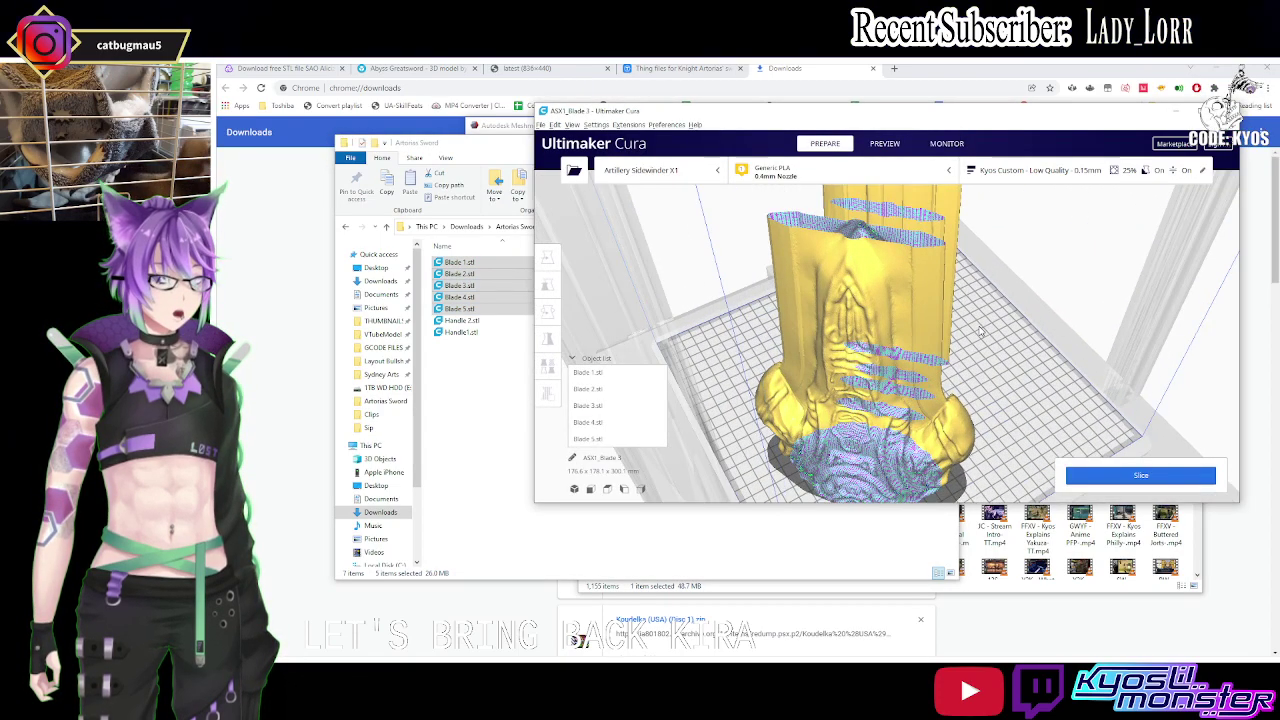
pyautogui.scroll(3, 988, 301)
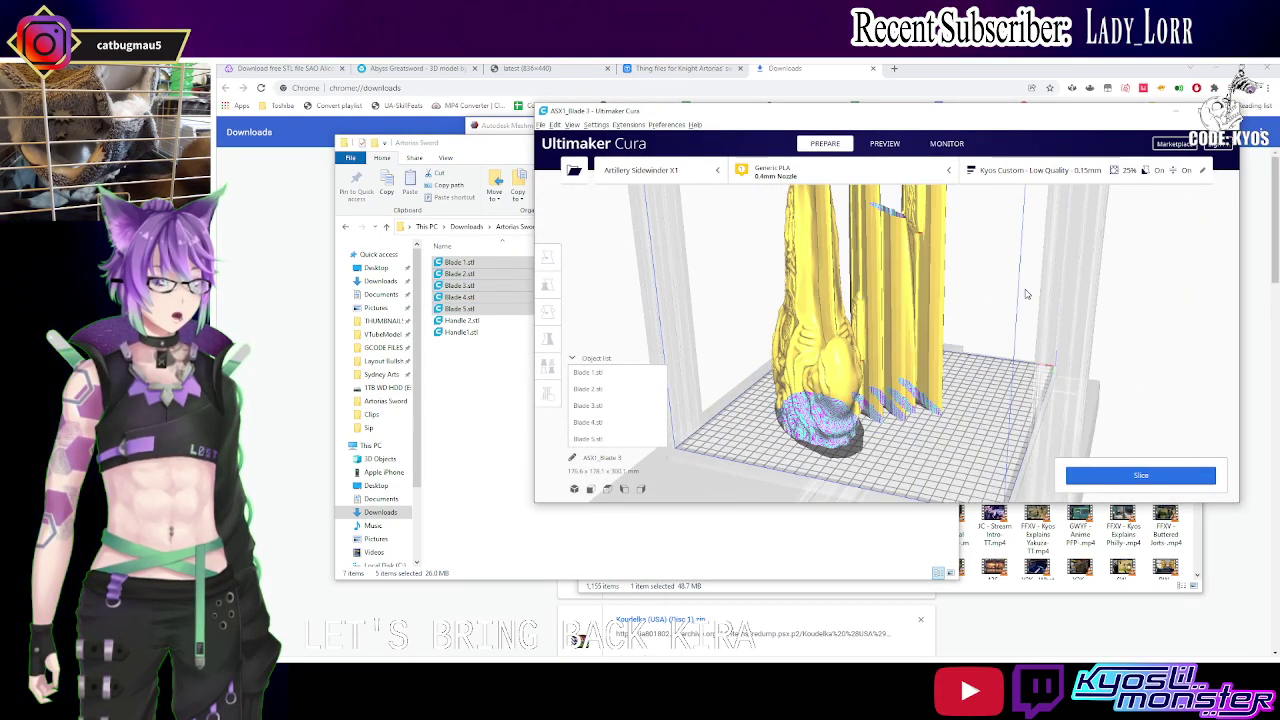
pyautogui.scroll(3, 988, 301)
pyautogui.scroll(-3, 1088, 277)
pyautogui.scroll(-3, 981, 310)
pyautogui.moveTo(981, 310); pyautogui.dragTo(1060, 330, button='right')
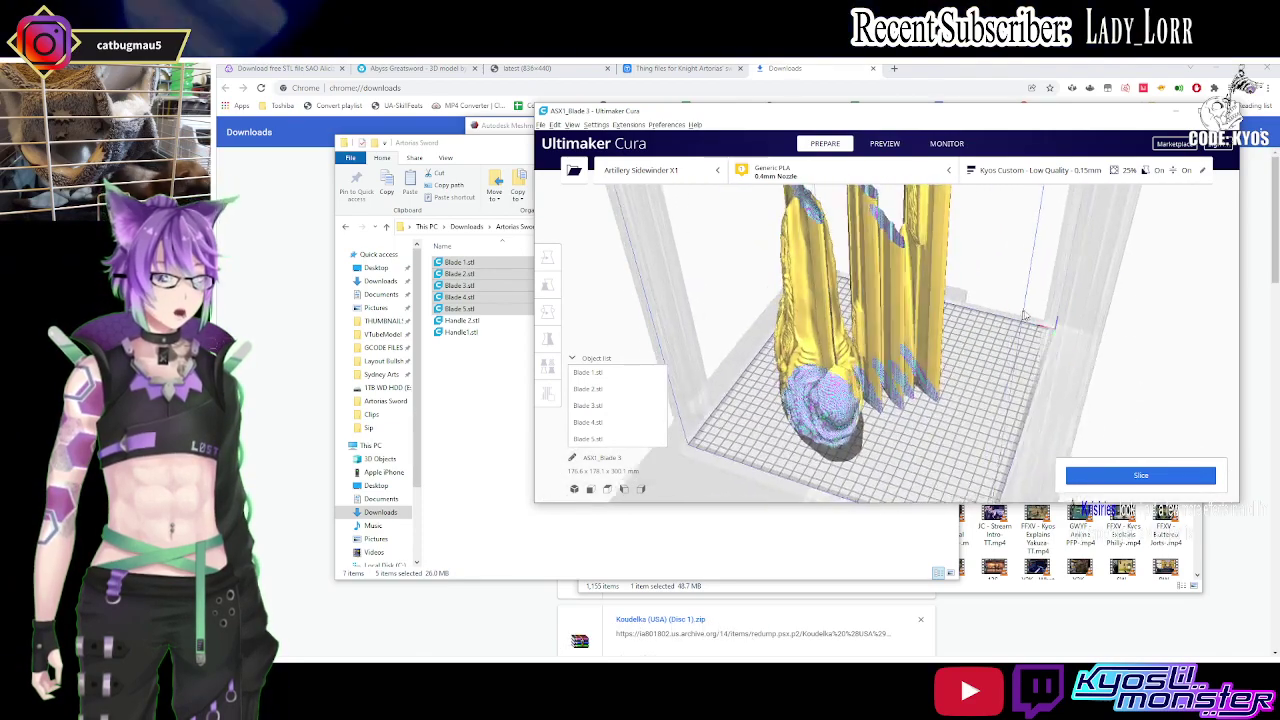
pyautogui.scroll(-3, 1060, 330)
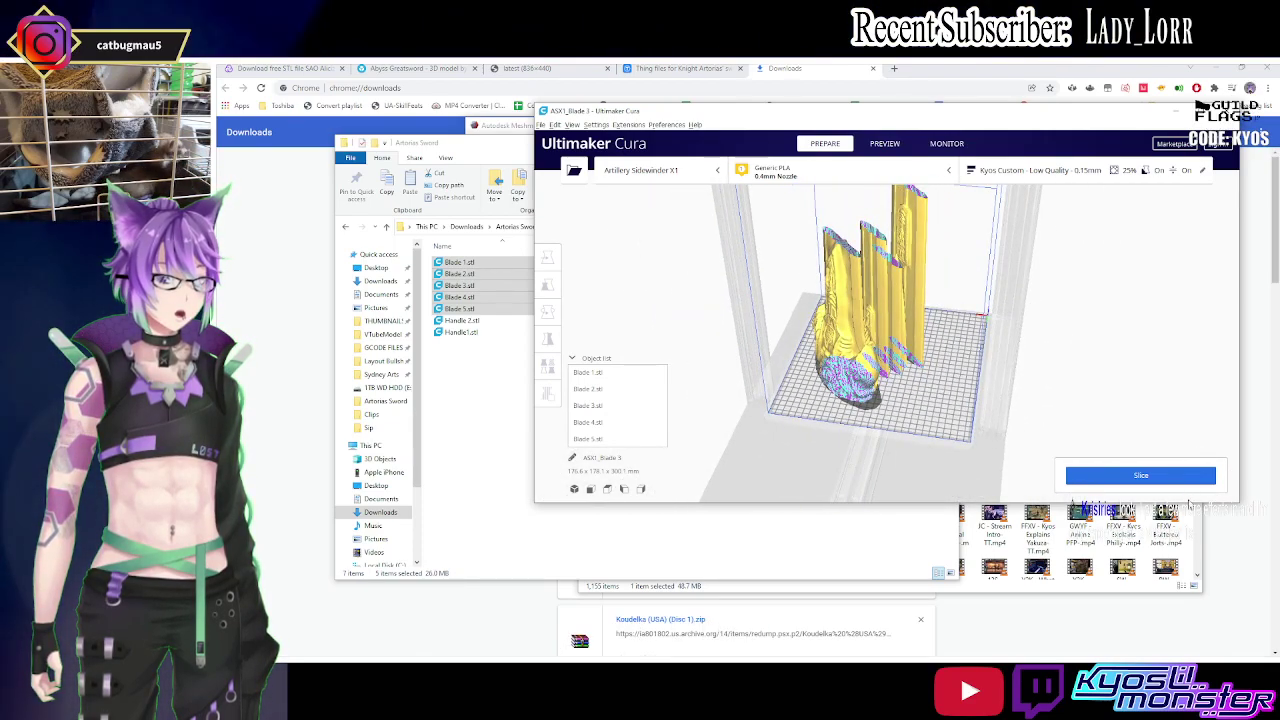
# Set Print Speed to 50 mm/s in the custom print settings.
pyautogui.click(1068, 169)
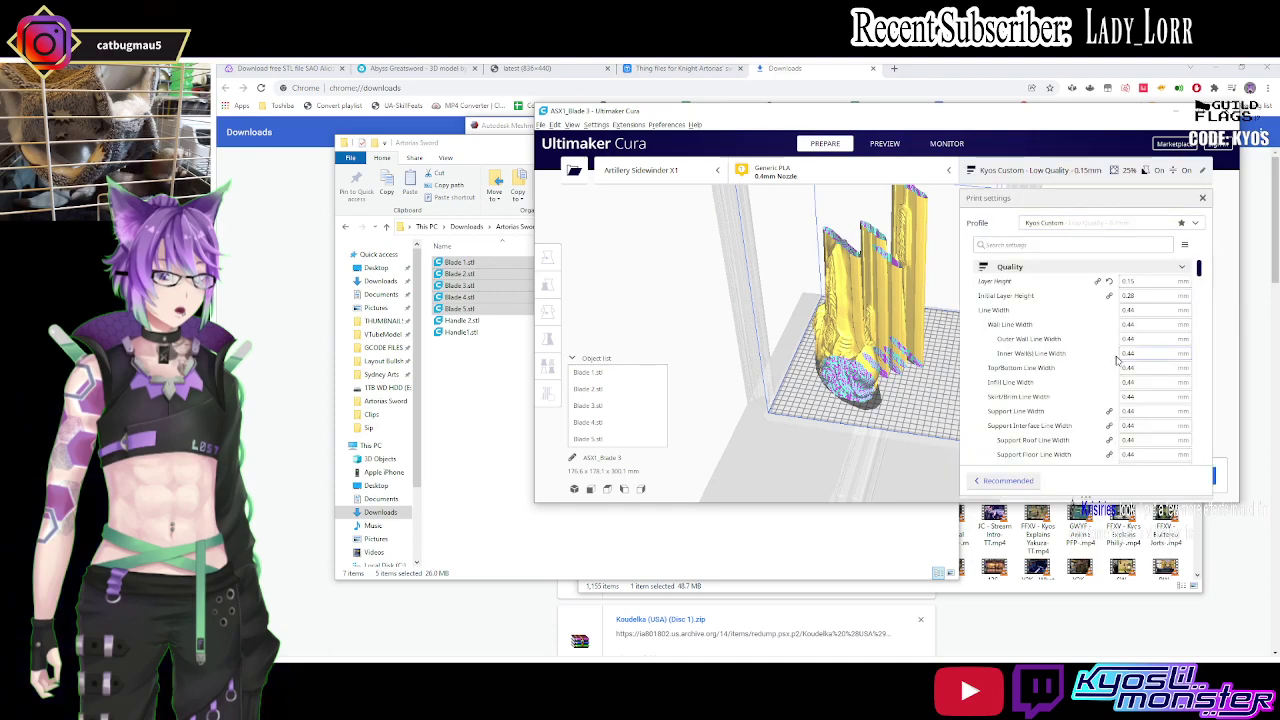
pyautogui.scroll(-3, 1089, 336)
pyautogui.scroll(-2, 1089, 340)
pyautogui.scroll(-3, 1090, 350)
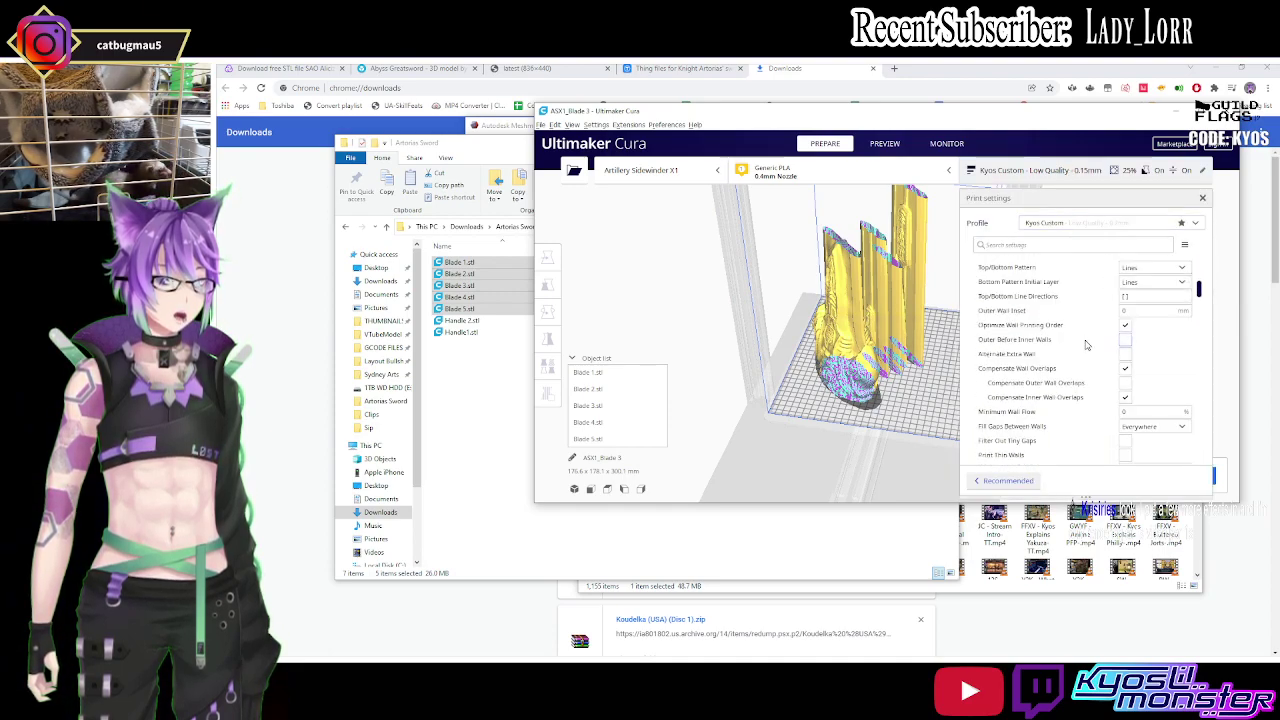
pyautogui.scroll(-2, 1090, 357)
pyautogui.scroll(-3, 1092, 350)
pyautogui.scroll(-3, 1096, 348)
pyautogui.scroll(-3, 1099, 352)
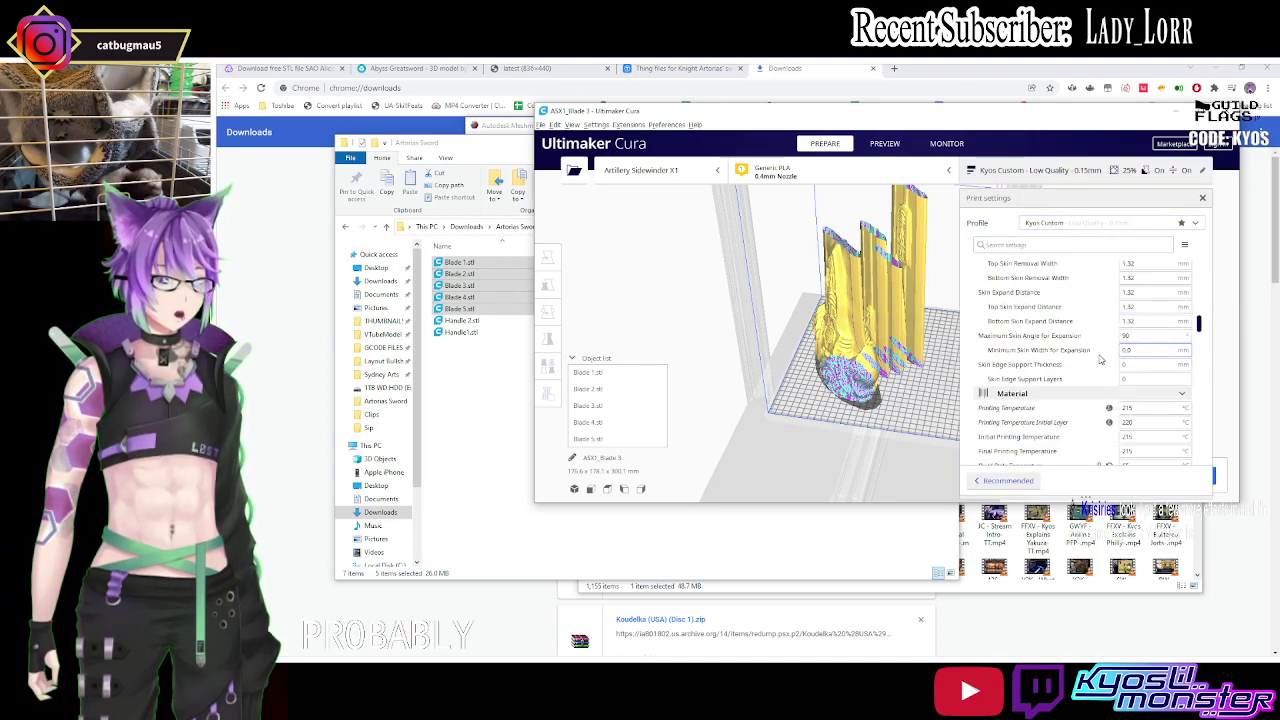
pyautogui.scroll(-3, 1110, 365)
pyautogui.scroll(-3, 1130, 385)
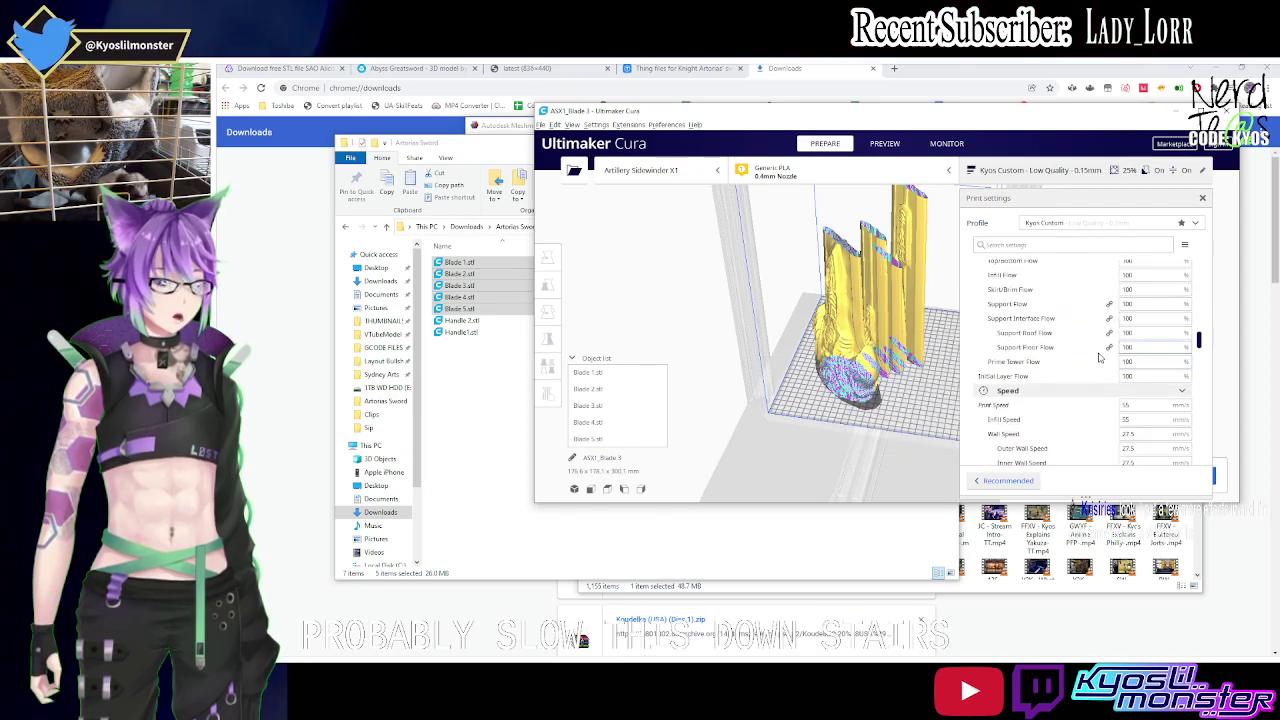
pyautogui.scroll(-2, 1150, 404)
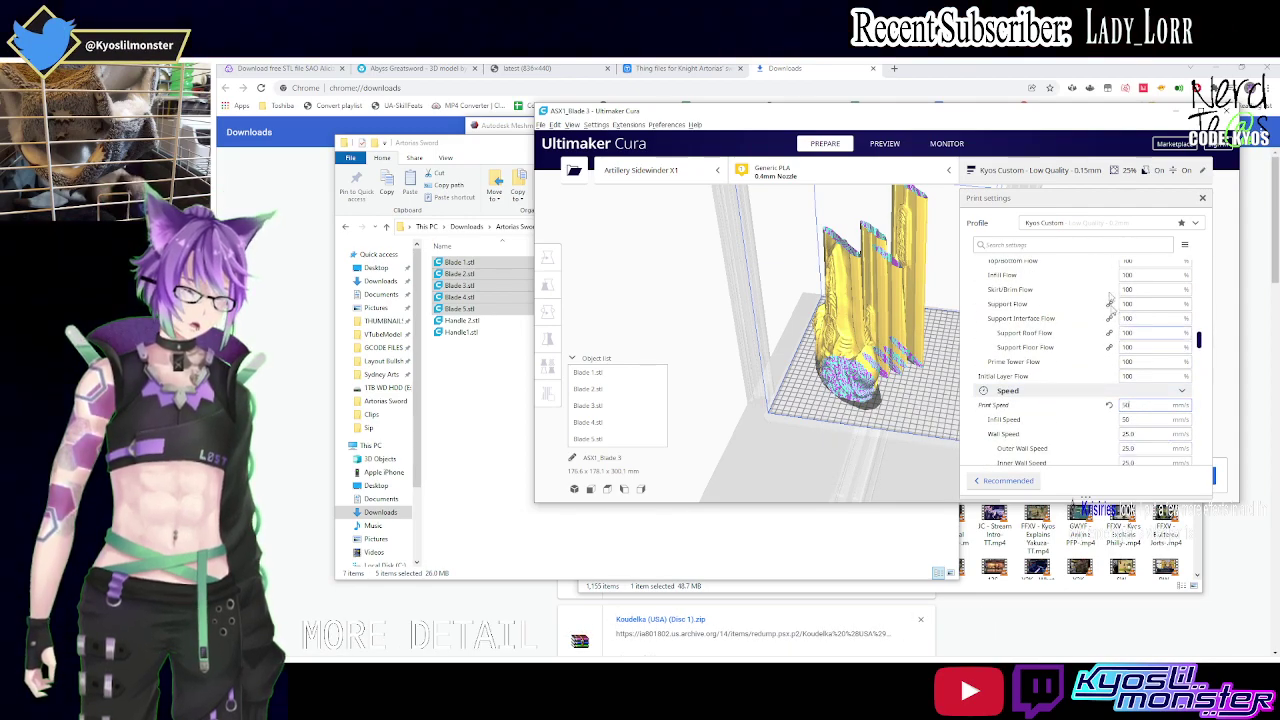
pyautogui.click(1086, 166)
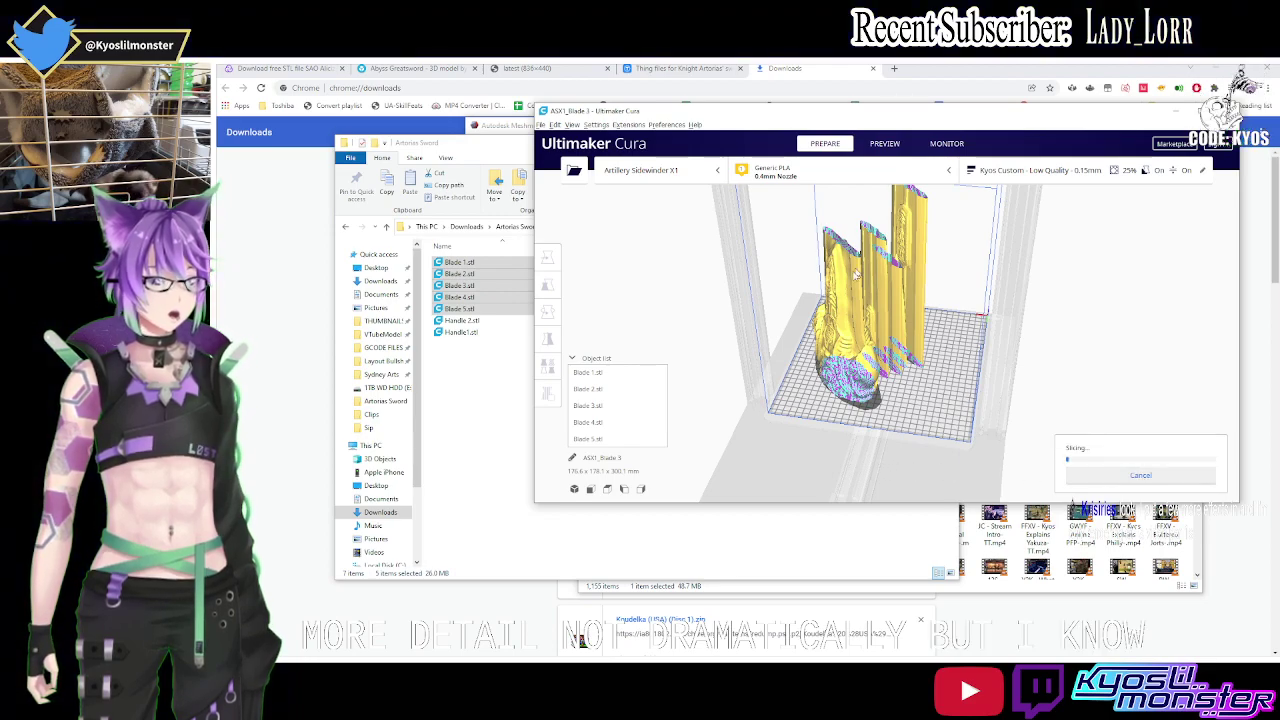
# Let the blade pieces slice and dismiss the Model errors notice.
pyautogui.scroll(2, 855, 274)
pyautogui.scroll(3, 862, 268)
pyautogui.scroll(-2, 870, 252)
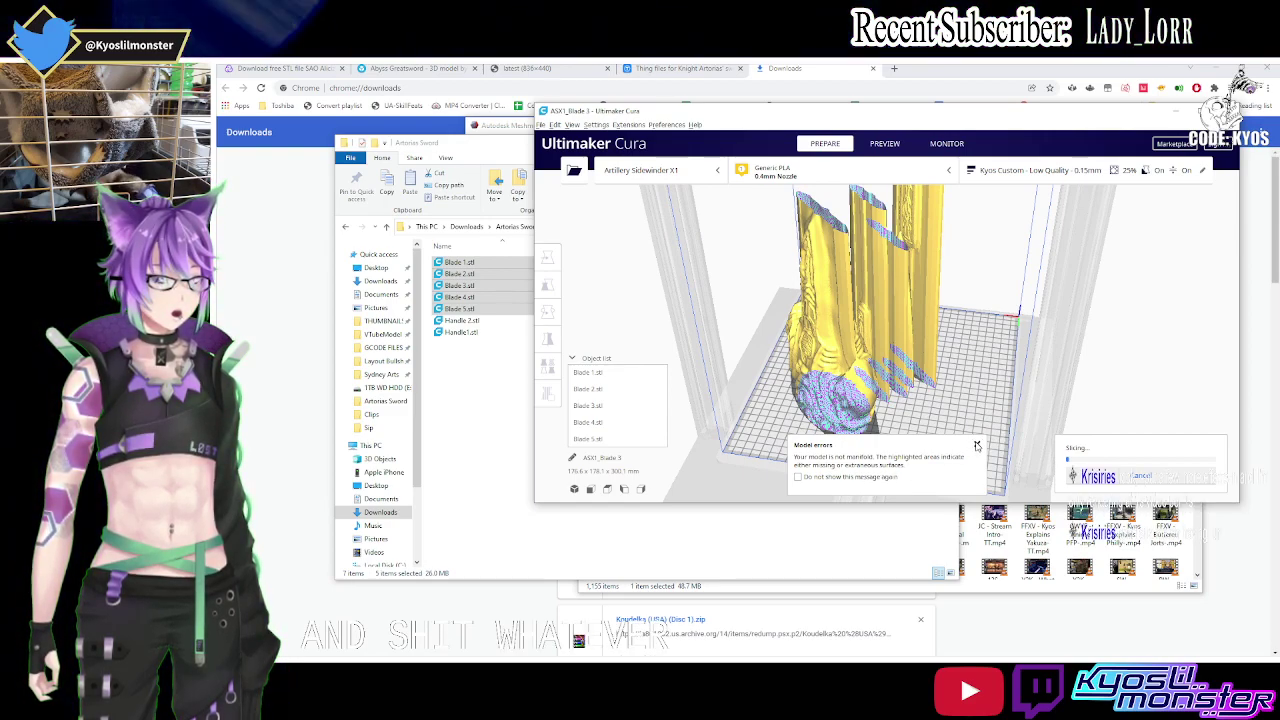
pyautogui.click(977, 445)
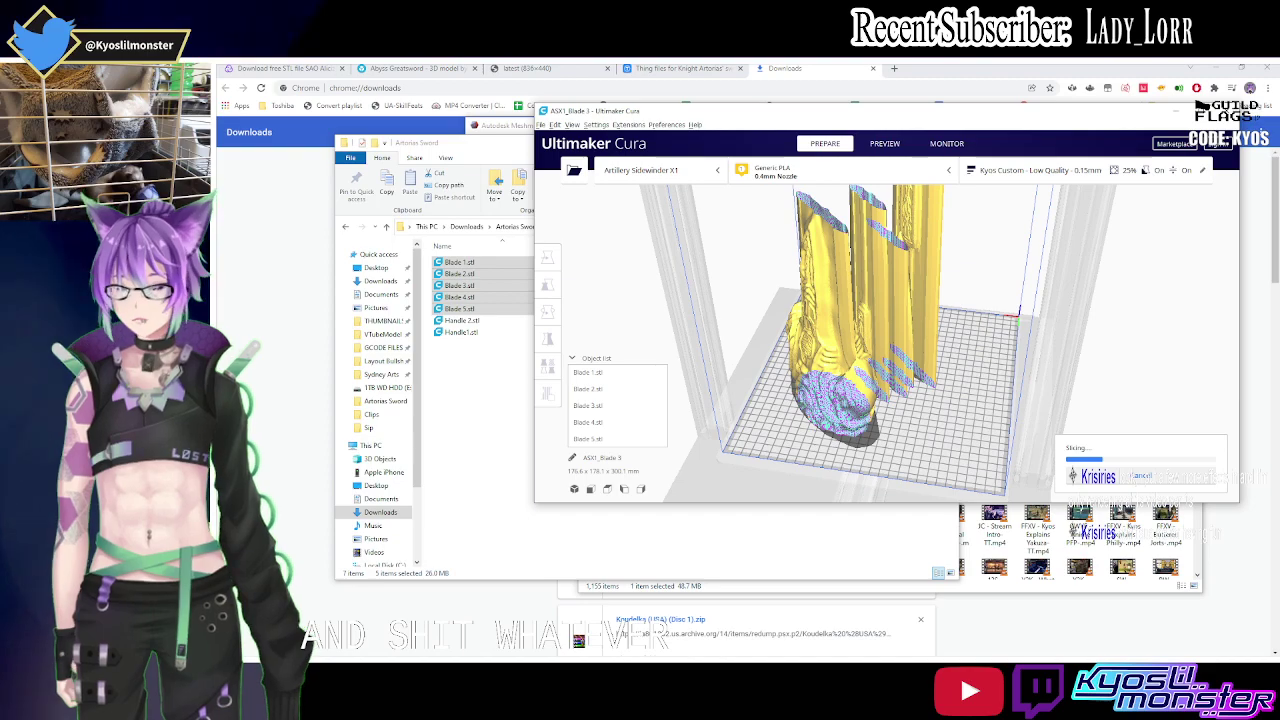
# Launch a second Cura 4.8.0 window and load Handle 2.stl and Handle1.stl onto its plate.
pyautogui.press('super')
pyautogui.write('cura')
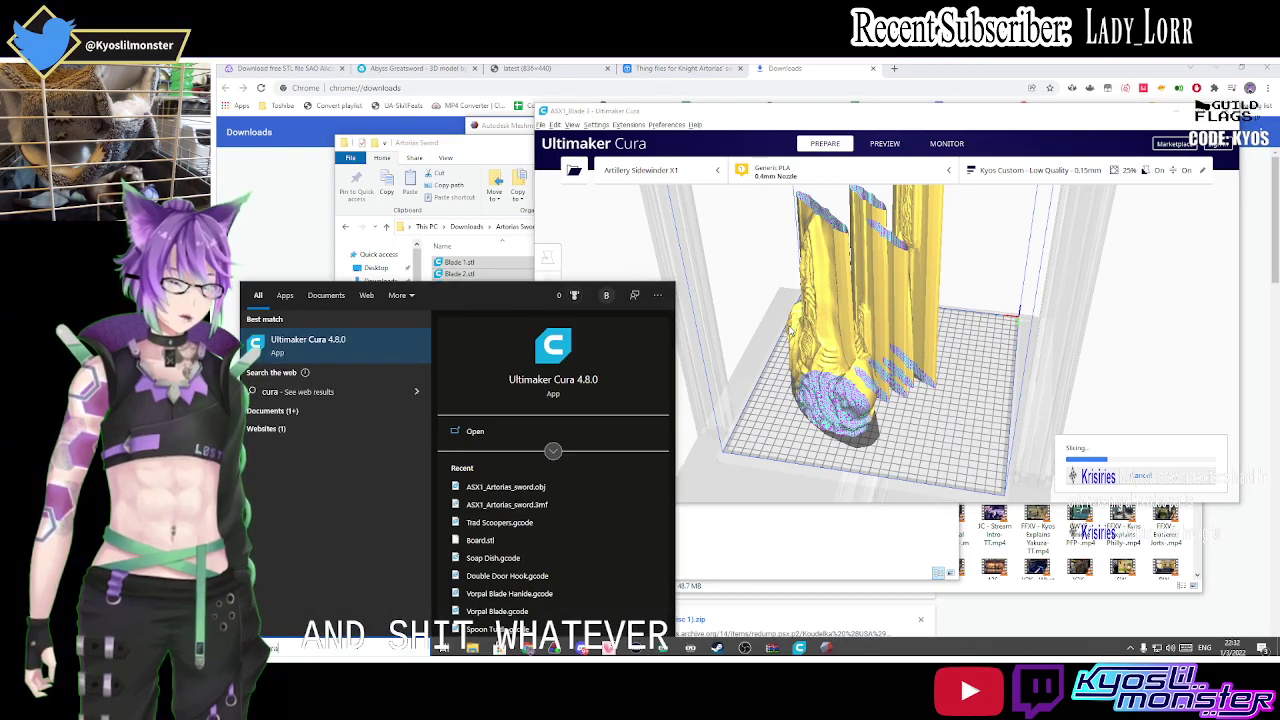
pyautogui.press('Escape')
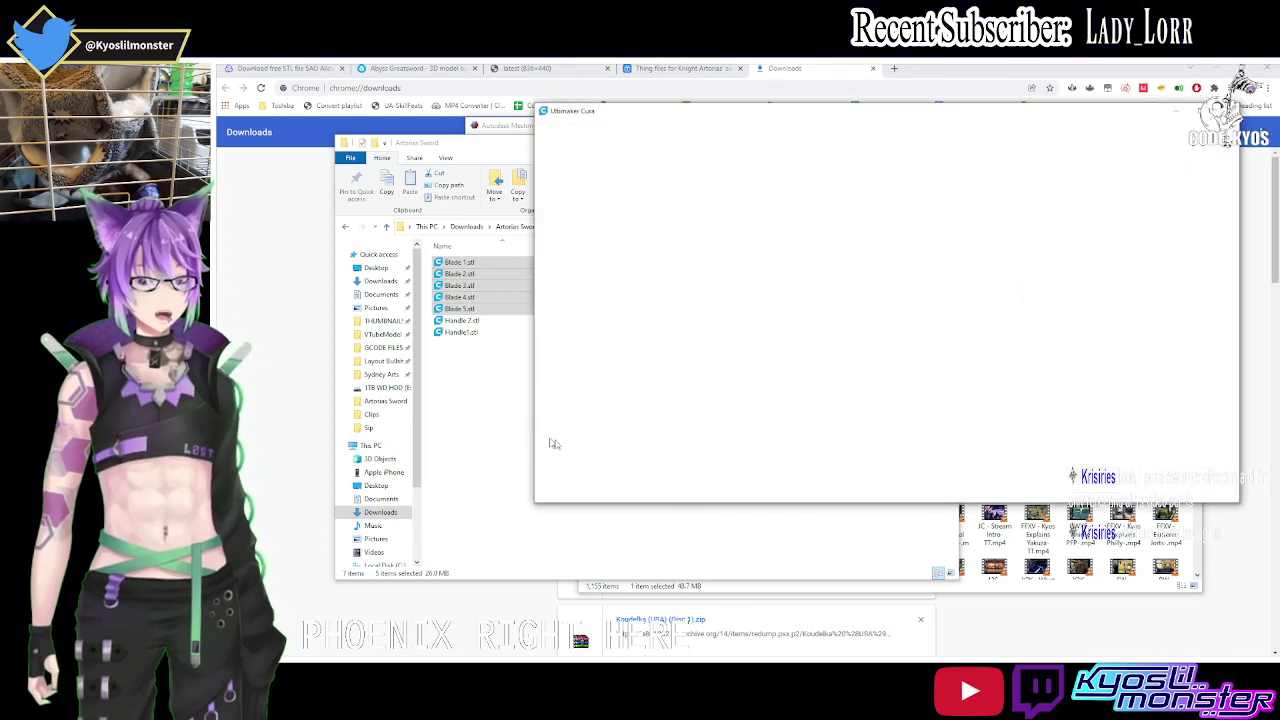
pyautogui.click(489, 400)
pyautogui.moveTo(466, 370)
pyautogui.mouseDown()
pyautogui.moveTo(460, 325)
pyautogui.moveTo(985, 342)
pyautogui.mouseUp()
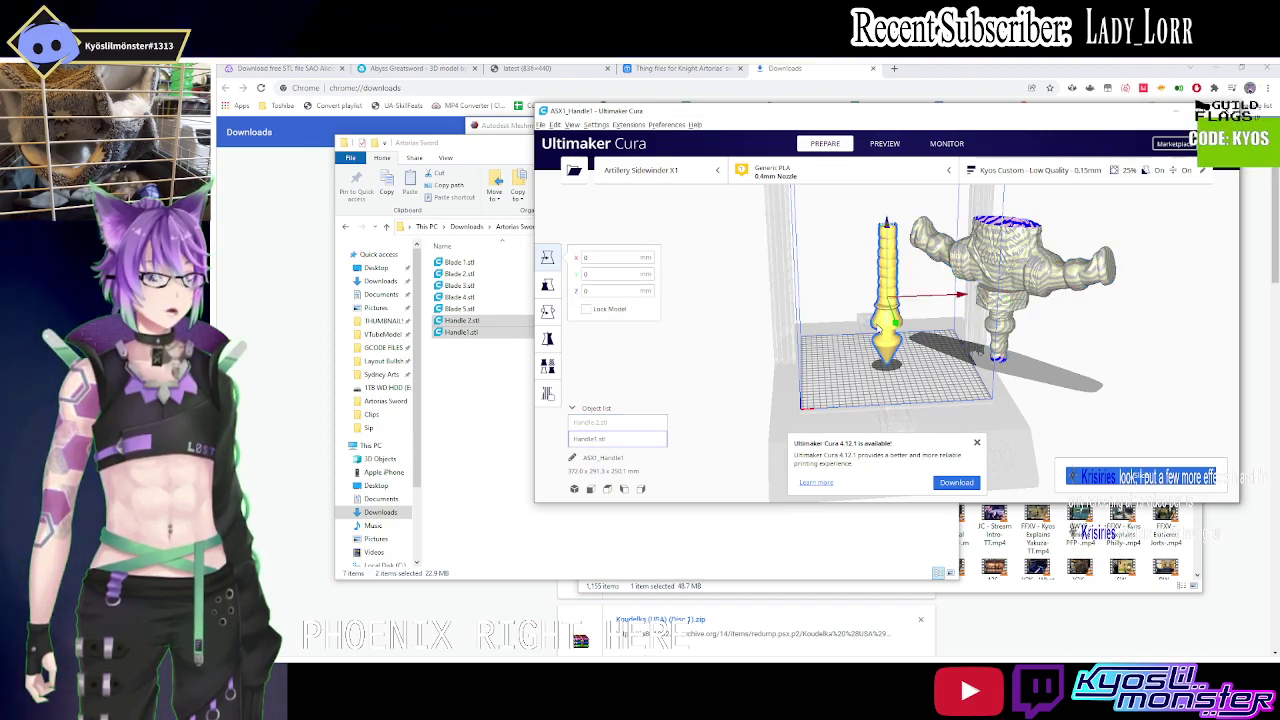
# Move the slim handle left, lay the cross-guard piece flat and place it near the plate centre.
pyautogui.moveTo(886, 311)
pyautogui.mouseDown()
pyautogui.moveTo(786, 395)
pyautogui.moveTo(751, 403)
pyautogui.mouseUp()
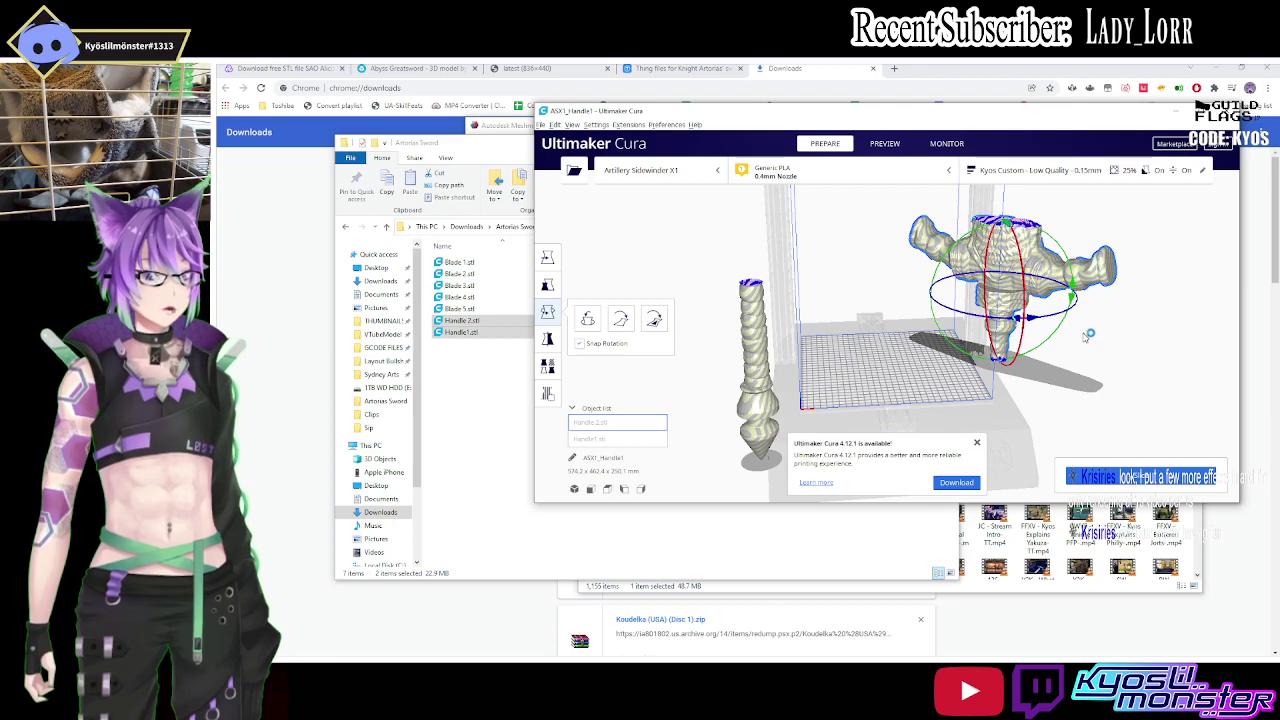
pyautogui.moveTo(1085, 337); pyautogui.dragTo(1012, 334, button='right')
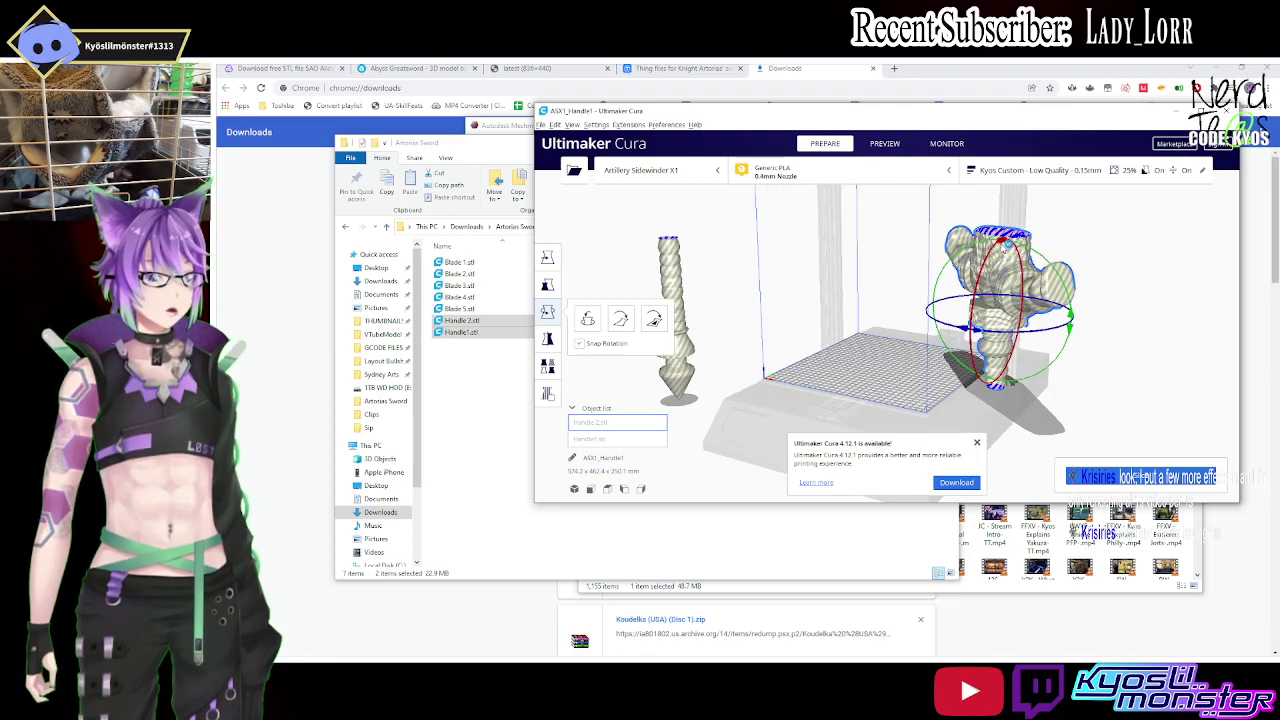
pyautogui.moveTo(1005, 246); pyautogui.dragTo(984, 258)
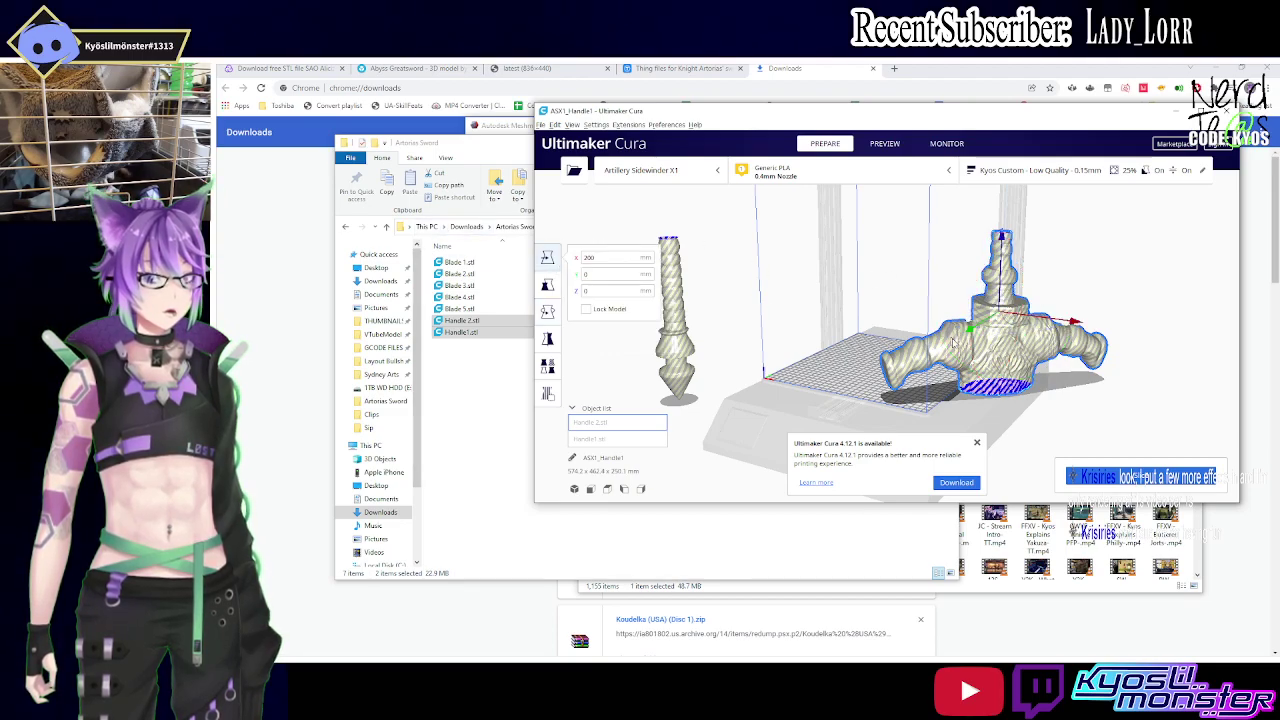
pyautogui.moveTo(1017, 362); pyautogui.dragTo(917, 346)
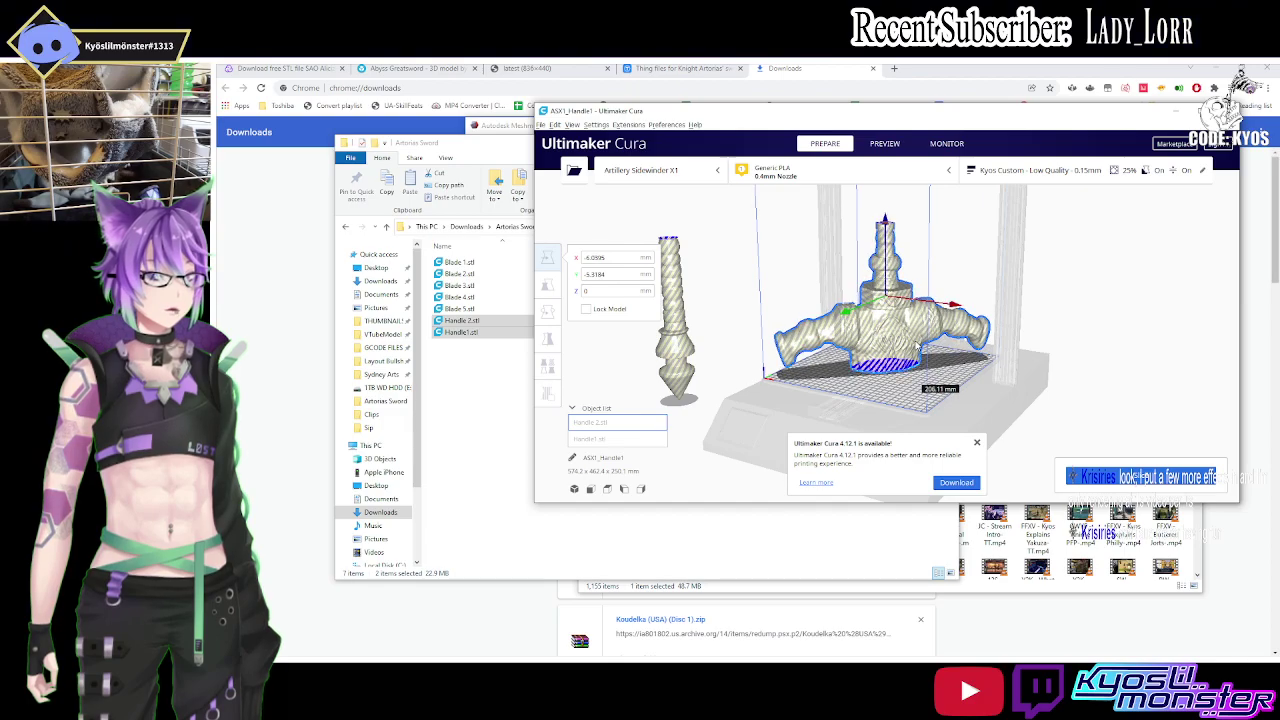
pyautogui.scroll(2, 908, 368)
pyautogui.moveTo(908, 368)
pyautogui.mouseDown(button='right')
pyautogui.moveTo(1183, 420)
pyautogui.moveTo(1233, 480)
pyautogui.mouseUp(button='right')
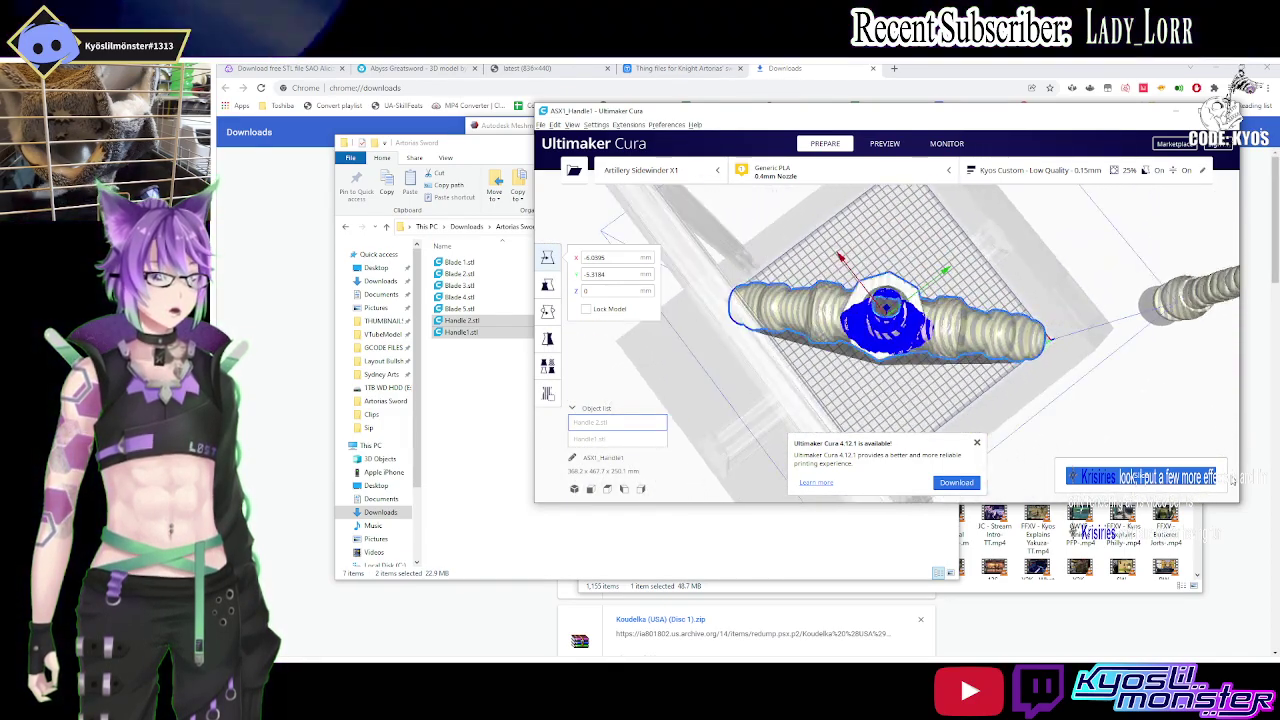
pyautogui.moveTo(885, 320); pyautogui.dragTo(888, 328)
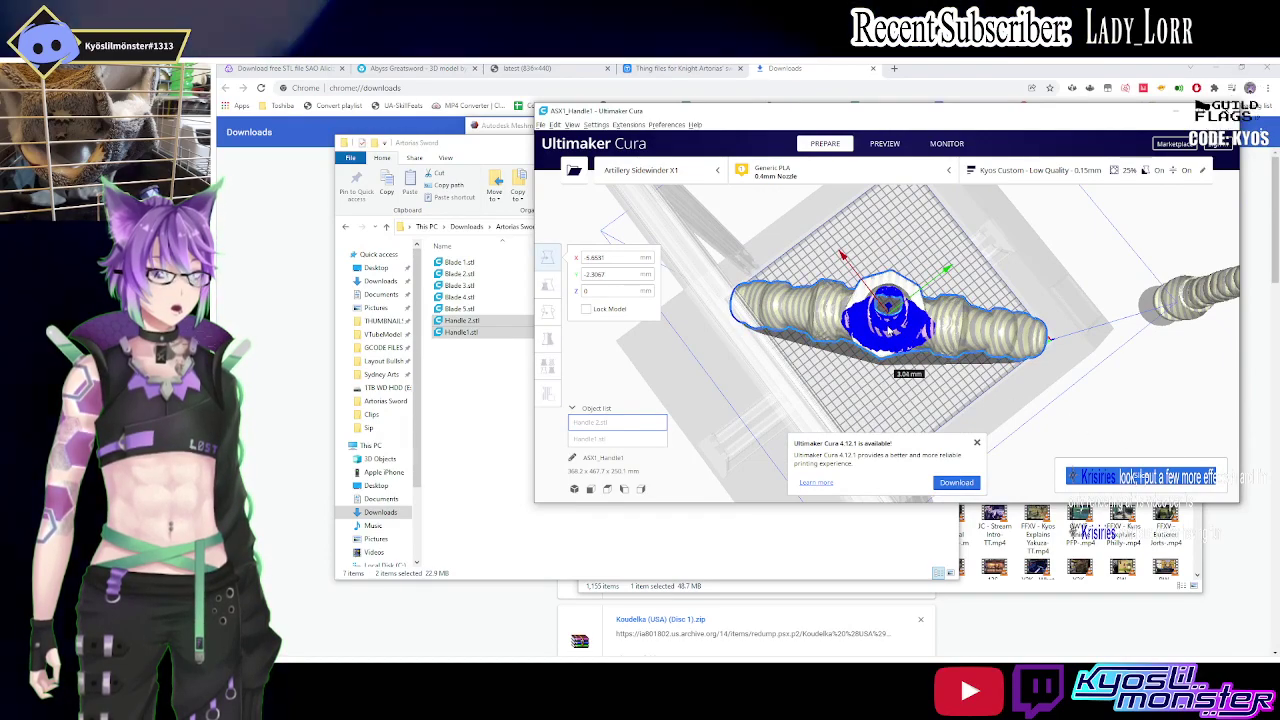
# Set Support Brim Width to 0 in the Support section of the custom print settings.
pyautogui.click(1030, 170)
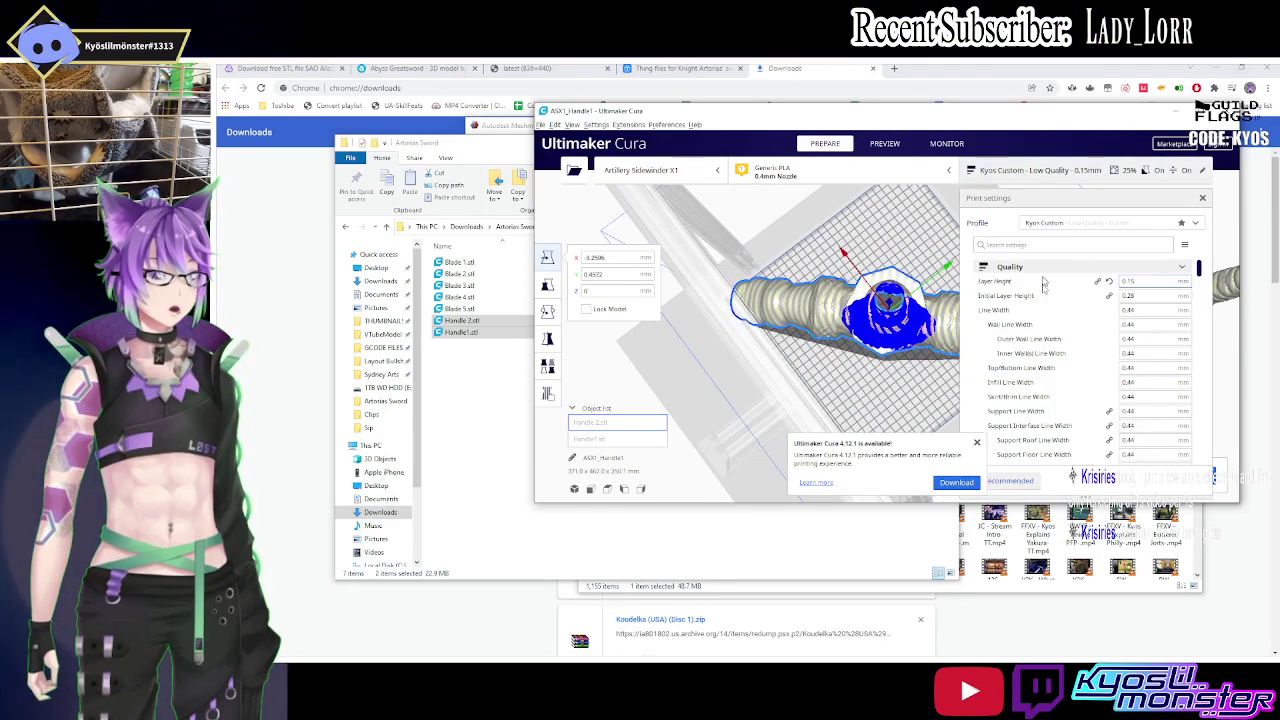
pyautogui.scroll(-5, 1025, 363)
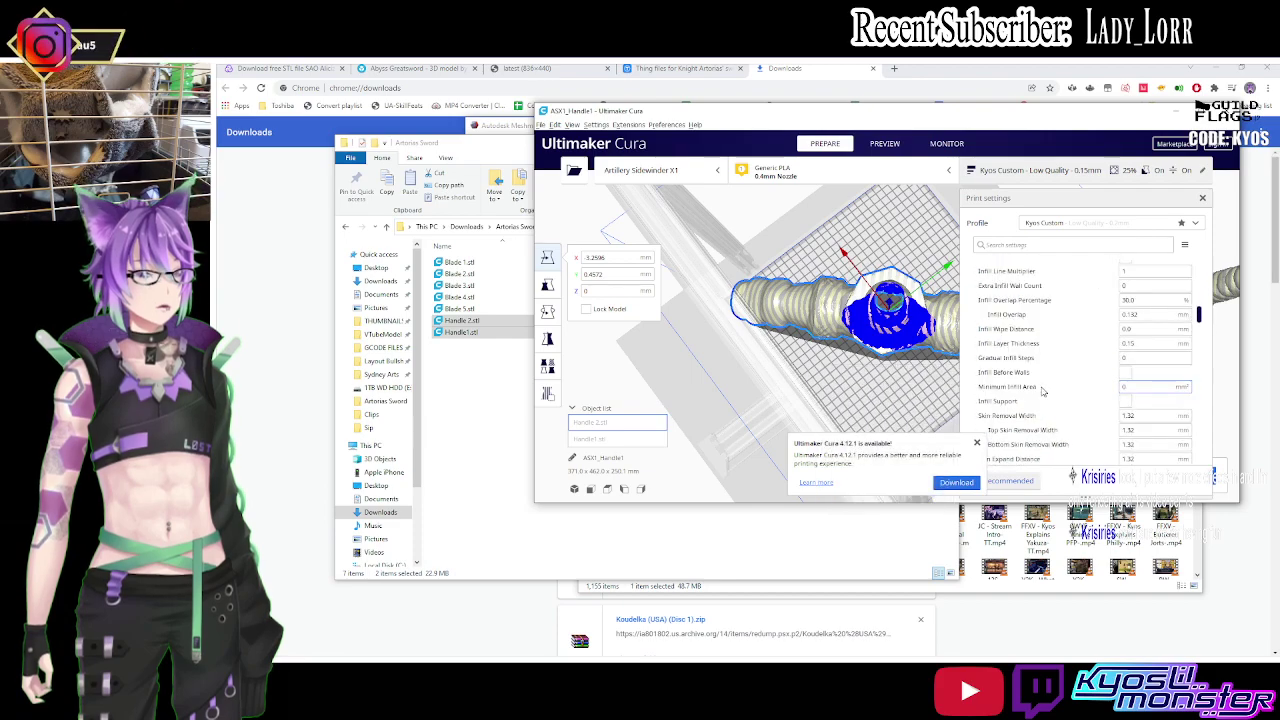
pyautogui.scroll(-5, 1079, 388)
pyautogui.scroll(-3, 1079, 388)
pyautogui.scroll(-3, 1079, 388)
pyautogui.scroll(-3, 1065, 390)
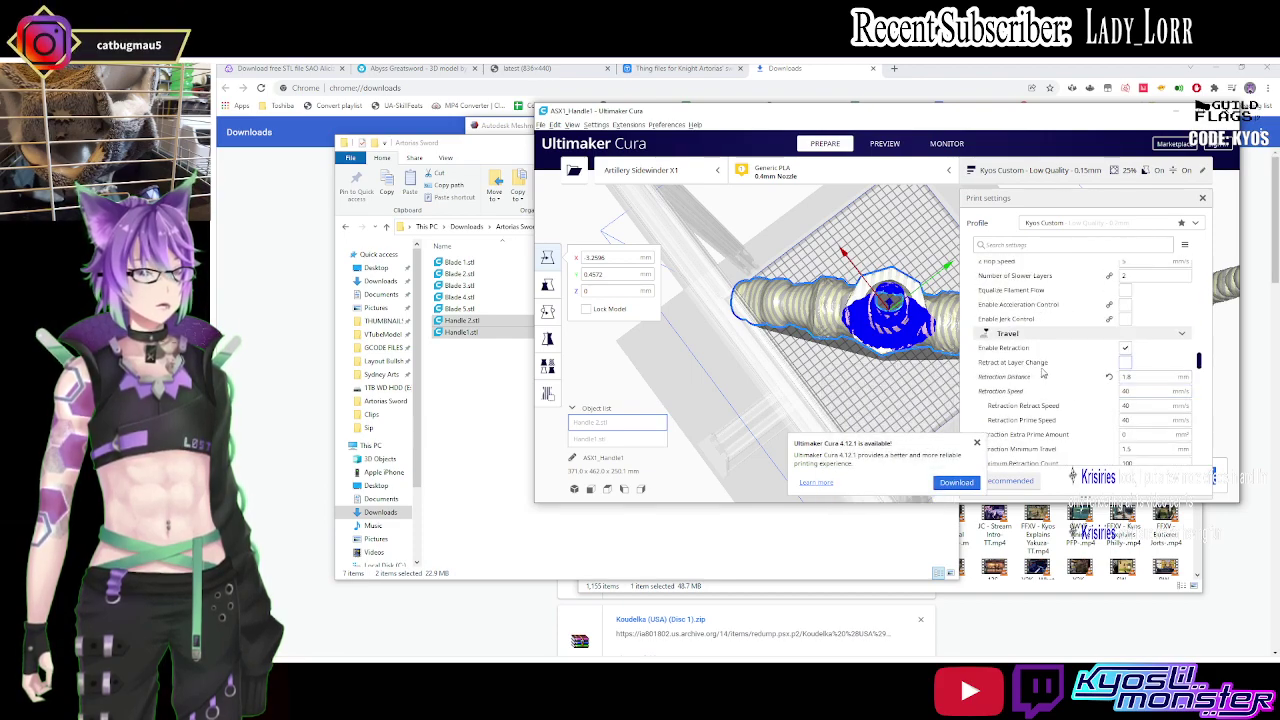
pyautogui.scroll(-3, 1042, 372)
pyautogui.scroll(-3, 1042, 372)
pyautogui.scroll(-3, 1055, 382)
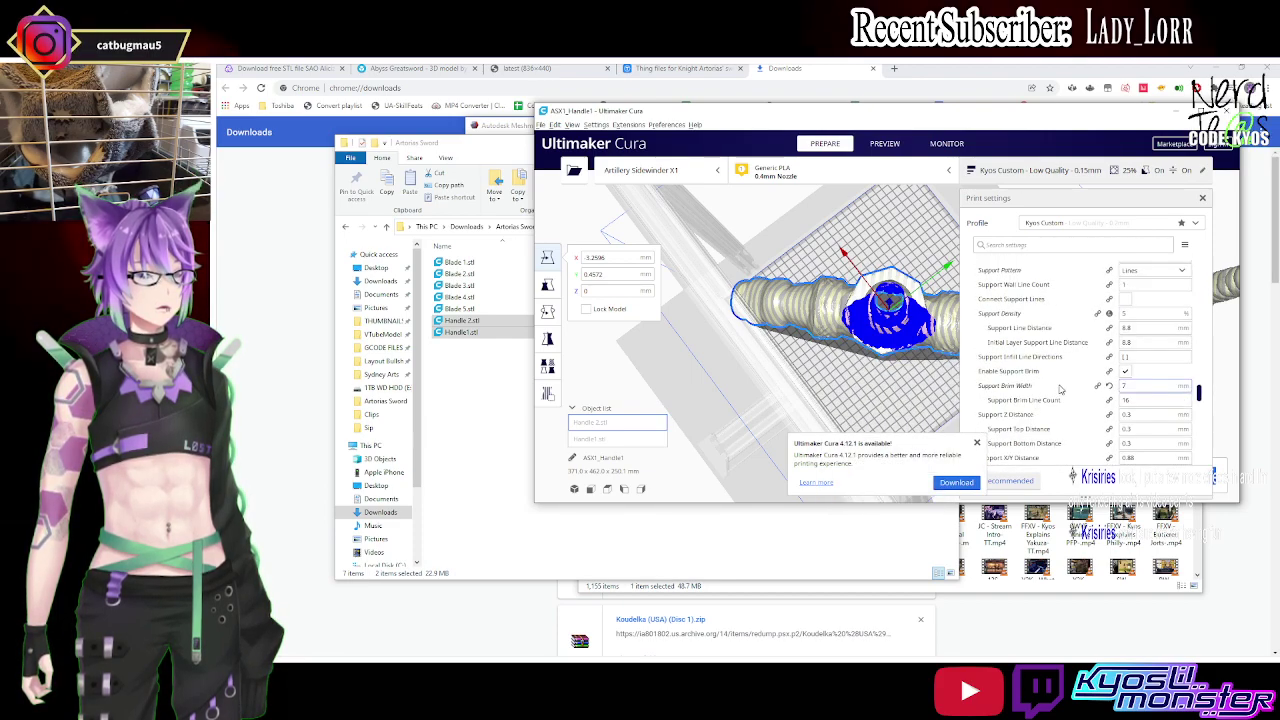
pyautogui.scroll(-3, 1060, 390)
pyautogui.scroll(3, 1062, 390)
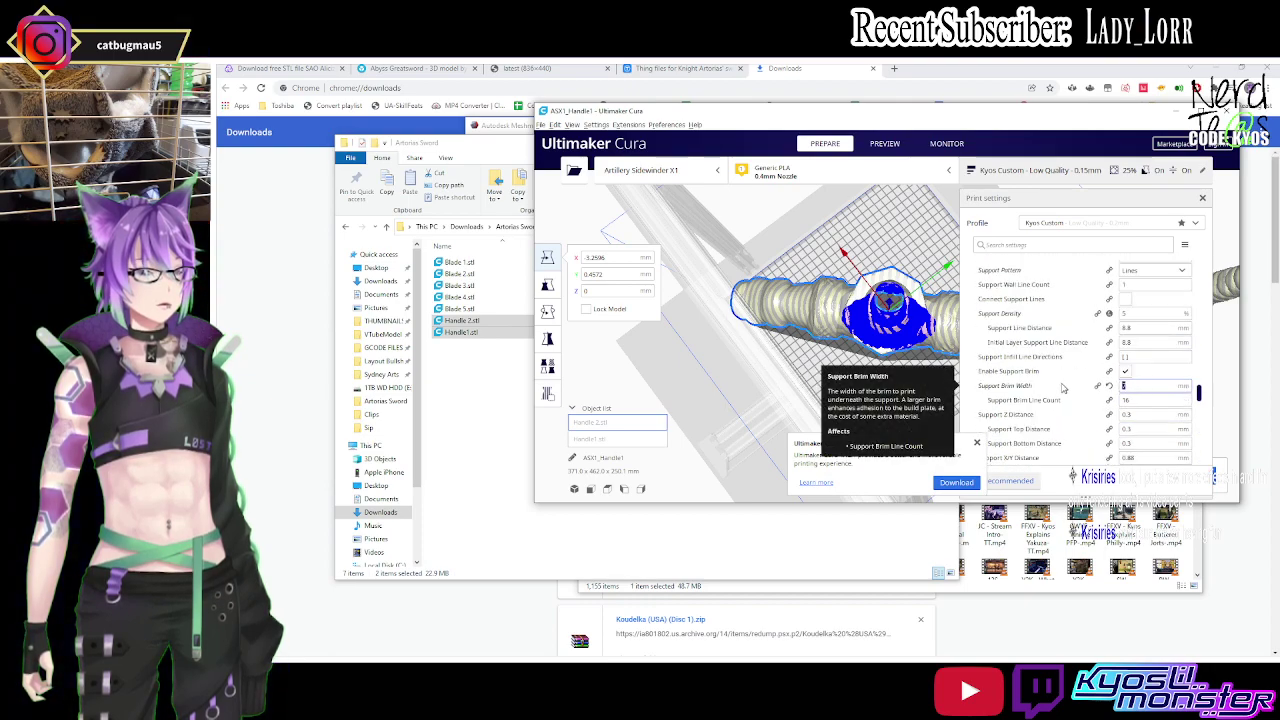
pyautogui.write('0')
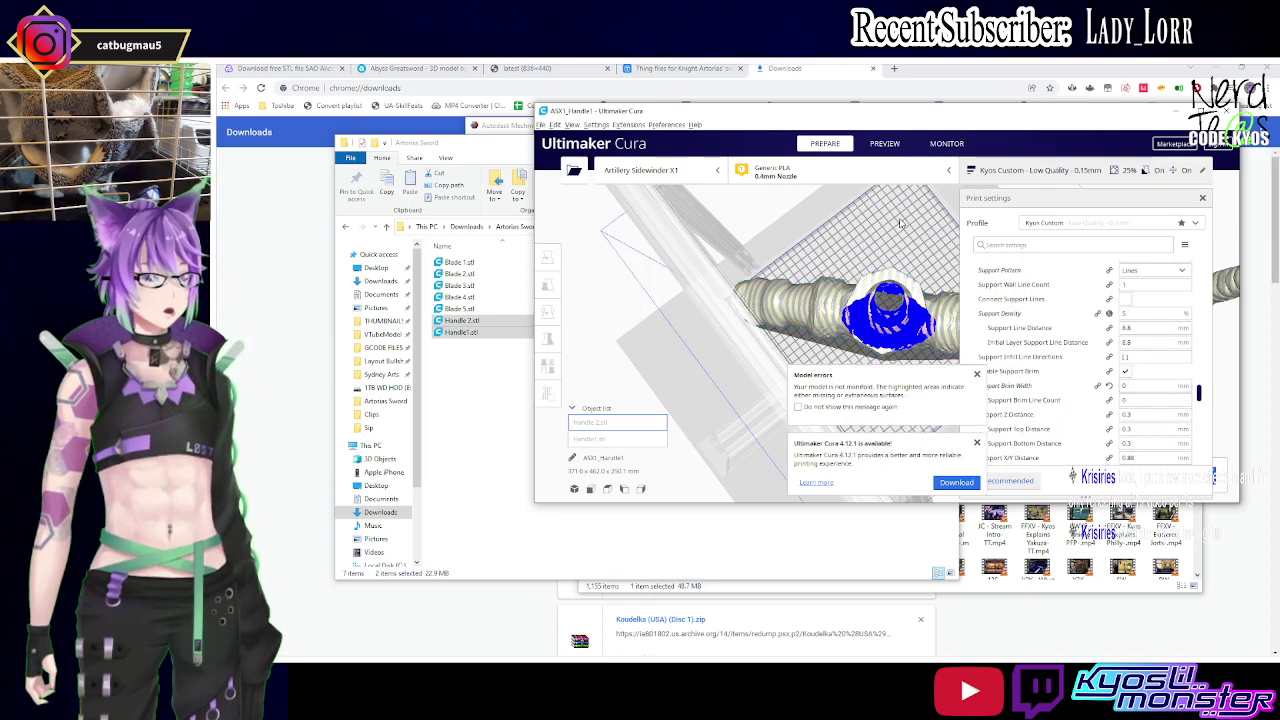
pyautogui.click(1035, 170)
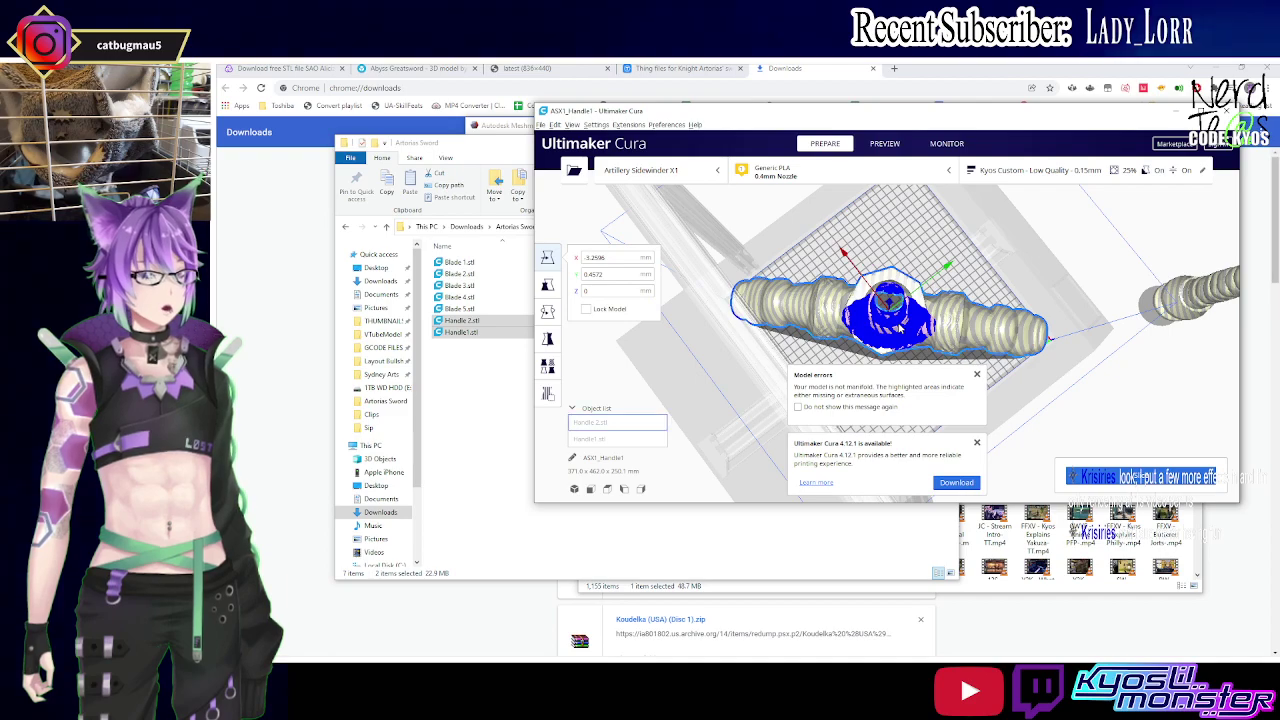
# Centre the cross-guard piece on the build plate with Center Selected Model.
pyautogui.moveTo(995, 293); pyautogui.dragTo(878, 318, button='right')
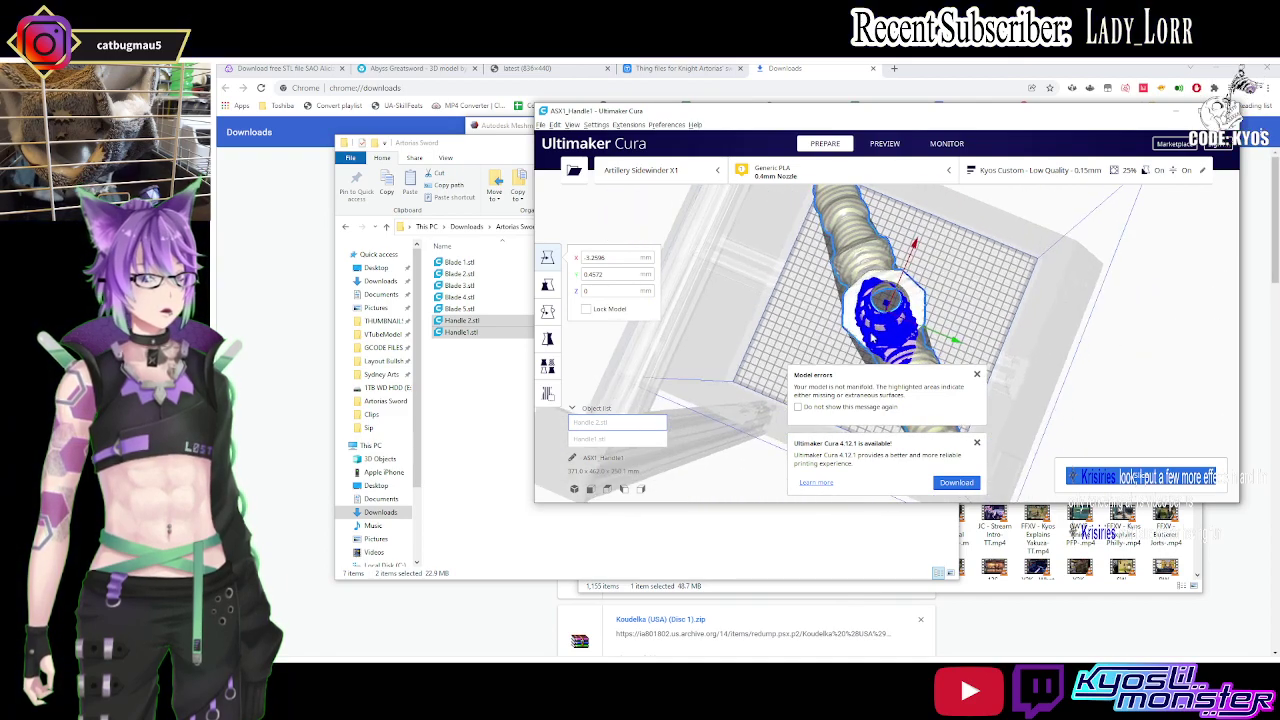
pyautogui.moveTo(882, 300); pyautogui.dragTo(886, 306)
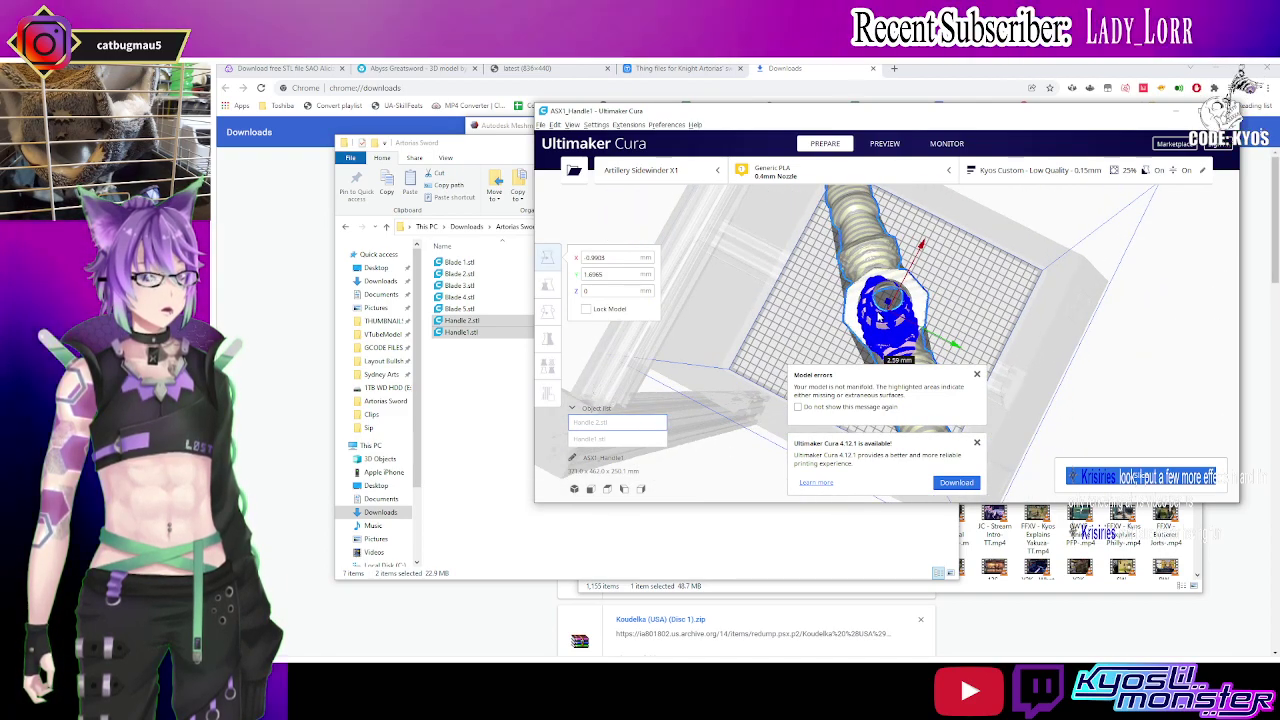
pyautogui.moveTo(878, 316)
pyautogui.mouseDown(button='right')
pyautogui.moveTo(918, 290)
pyautogui.moveTo(1240, 312)
pyautogui.mouseUp(button='right')
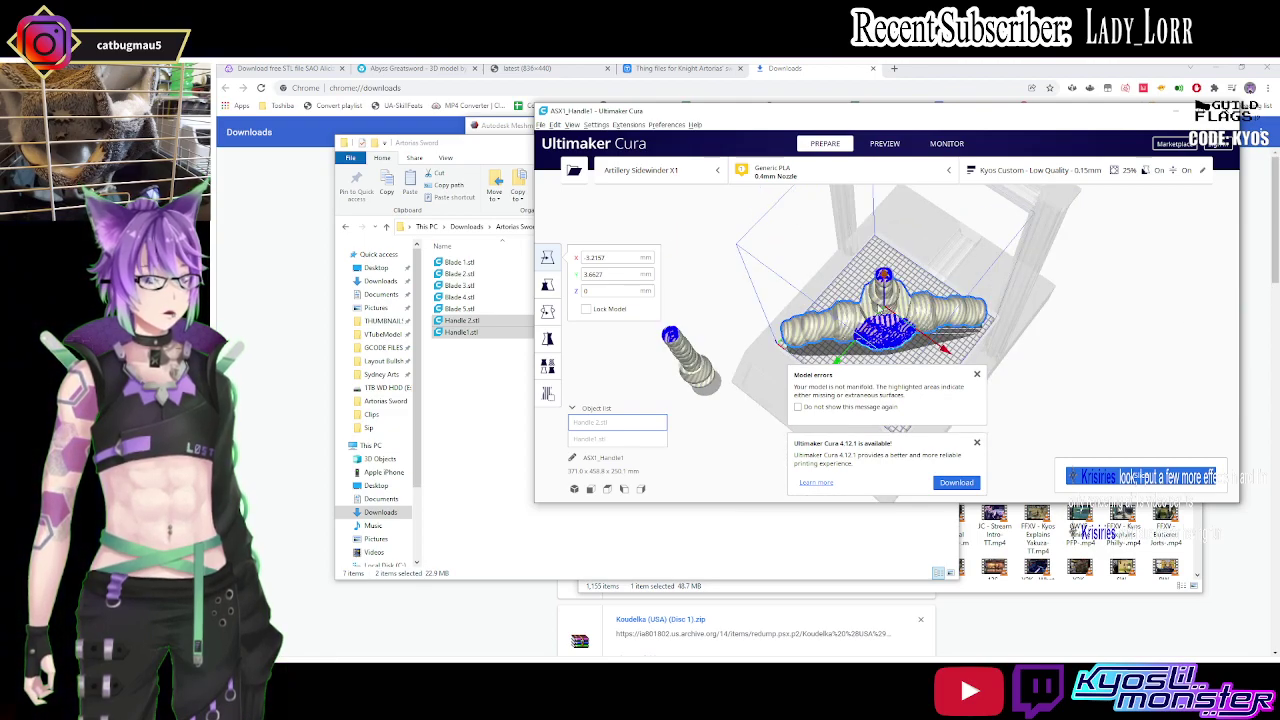
pyautogui.rightClick(876, 305)
pyautogui.click(870, 306)
pyautogui.rightClick(868, 306)
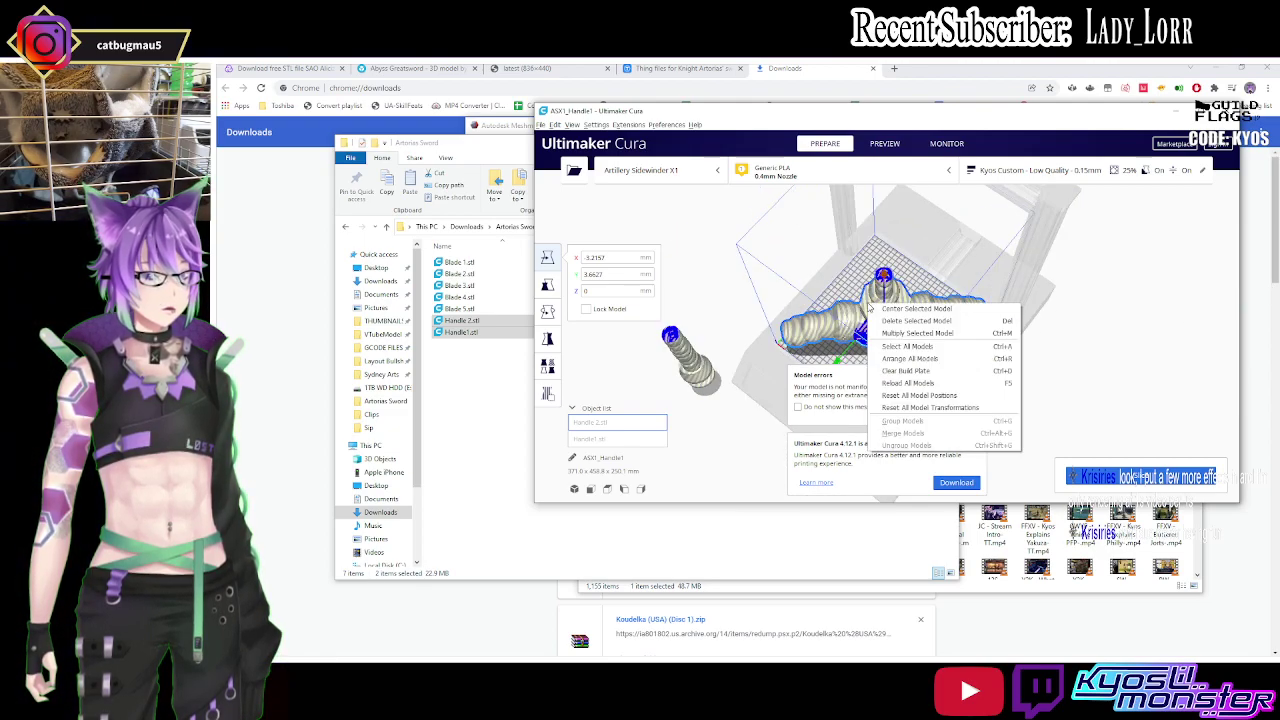
pyautogui.click(915, 310)
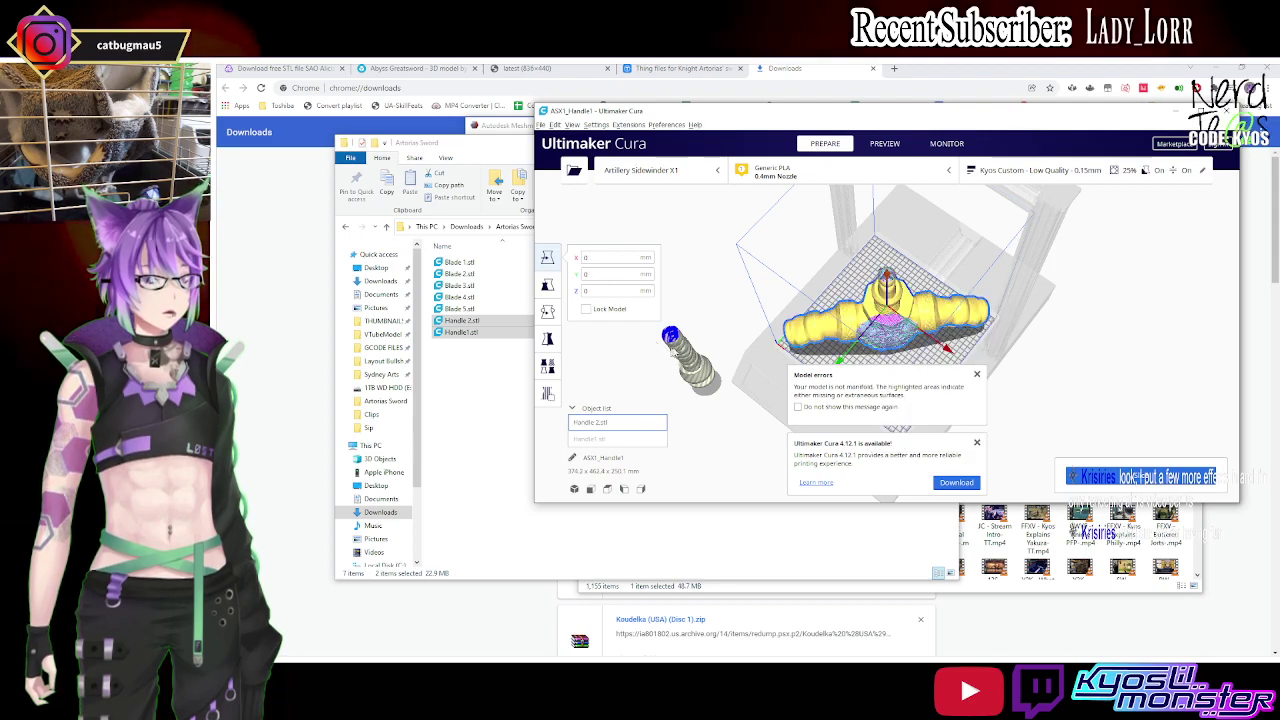
# Move the slim handle onto the plate beside the cross-guard and start slicing.
pyautogui.click(692, 360)
pyautogui.moveTo(690, 360); pyautogui.dragTo(795, 290)
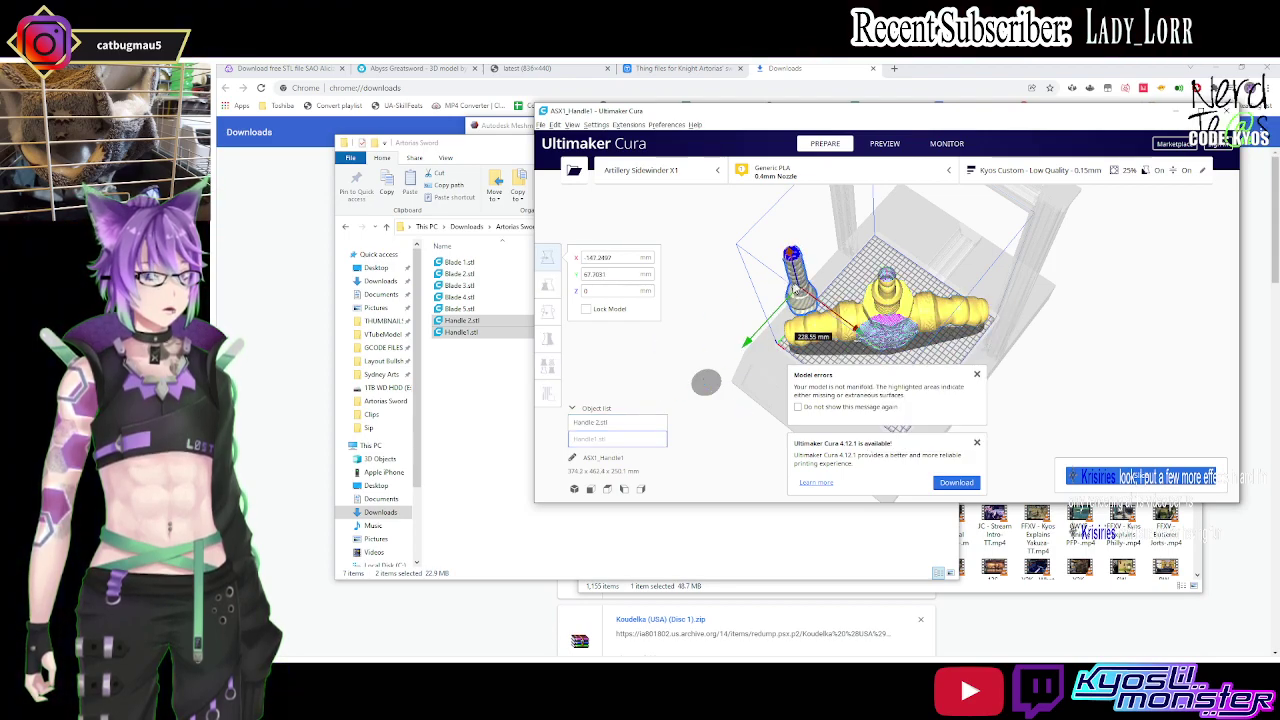
pyautogui.moveTo(862, 254); pyautogui.dragTo(934, 227, button='right')
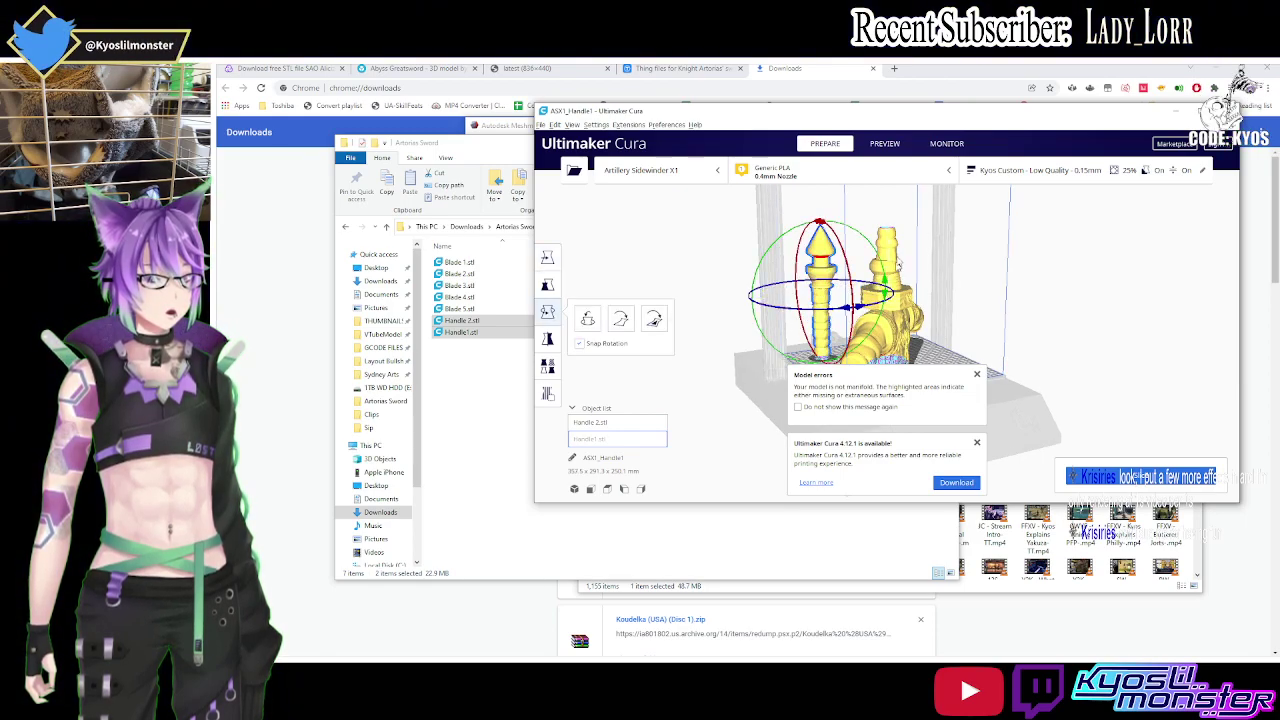
pyautogui.click(1135, 480)
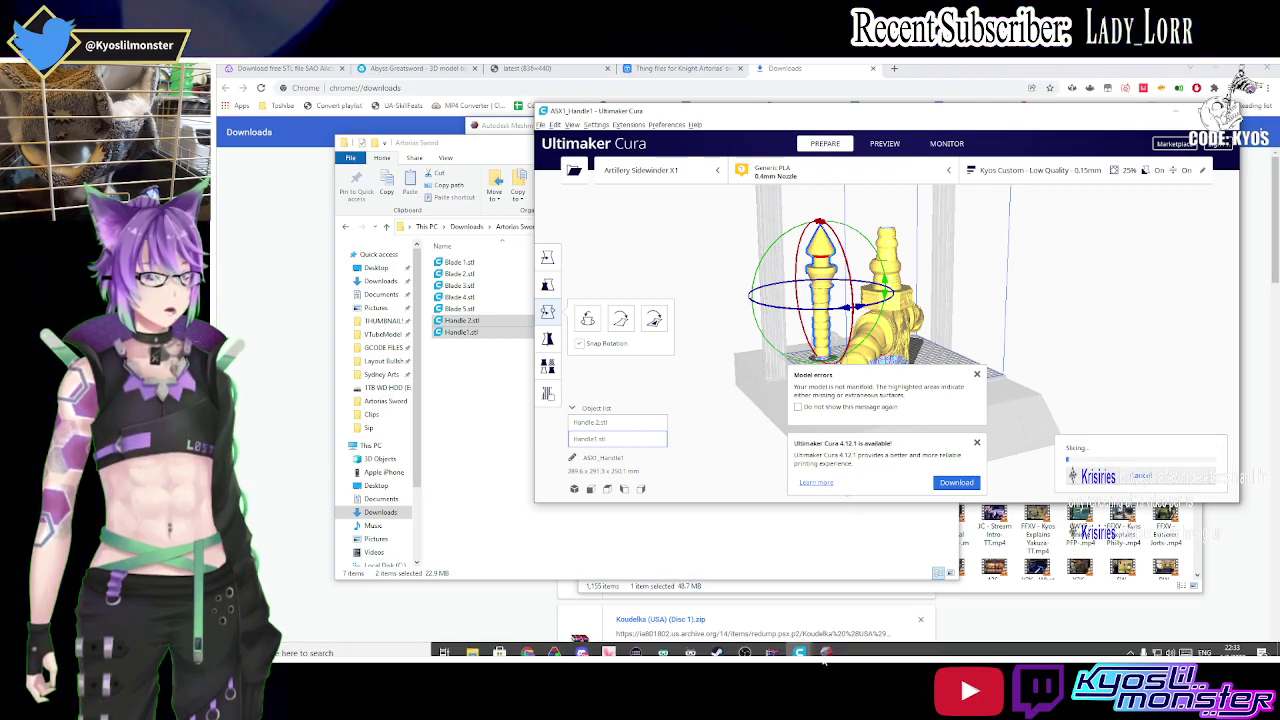
# Check the Blade 3 Cura window, then return to the handle window until slicing finishes at 3 h 59 min.
pyautogui.moveTo(799, 652)
pyautogui.click(760, 598)
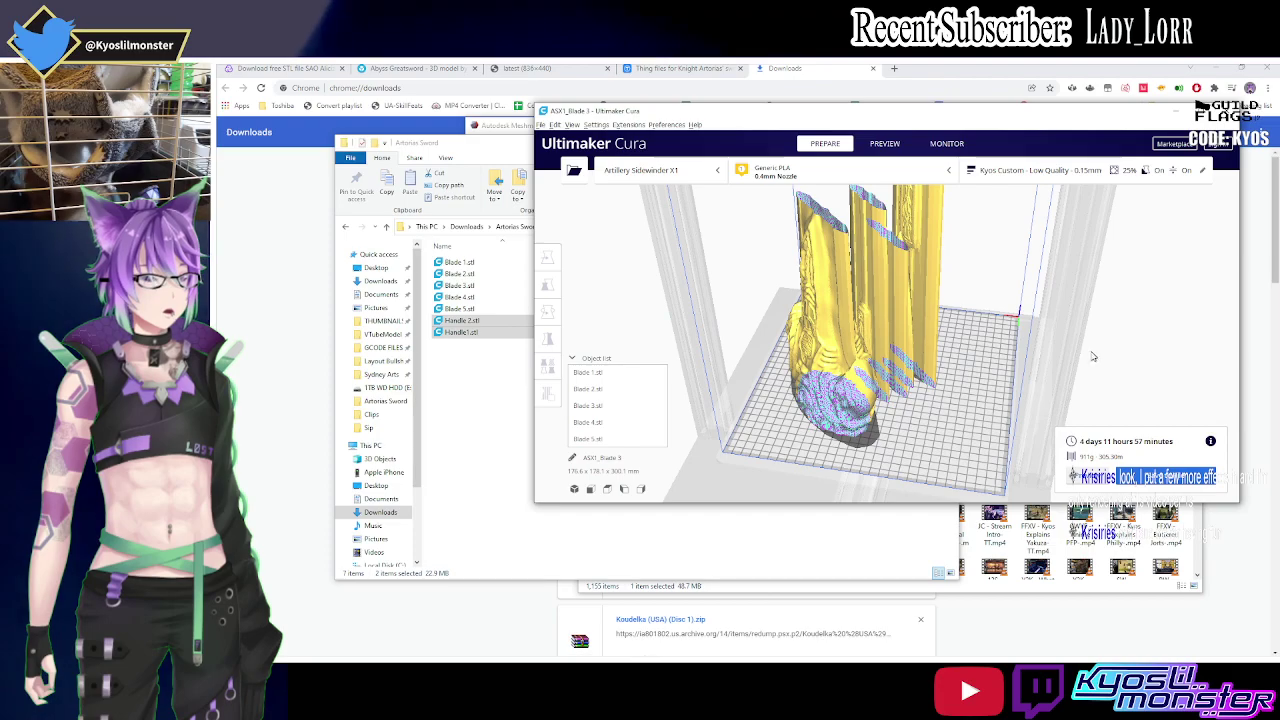
pyautogui.moveTo(916, 318)
pyautogui.mouseDown(button='right')
pyautogui.moveTo(1045, 335)
pyautogui.moveTo(955, 323)
pyautogui.moveTo(968, 343)
pyautogui.mouseUp(button='right')
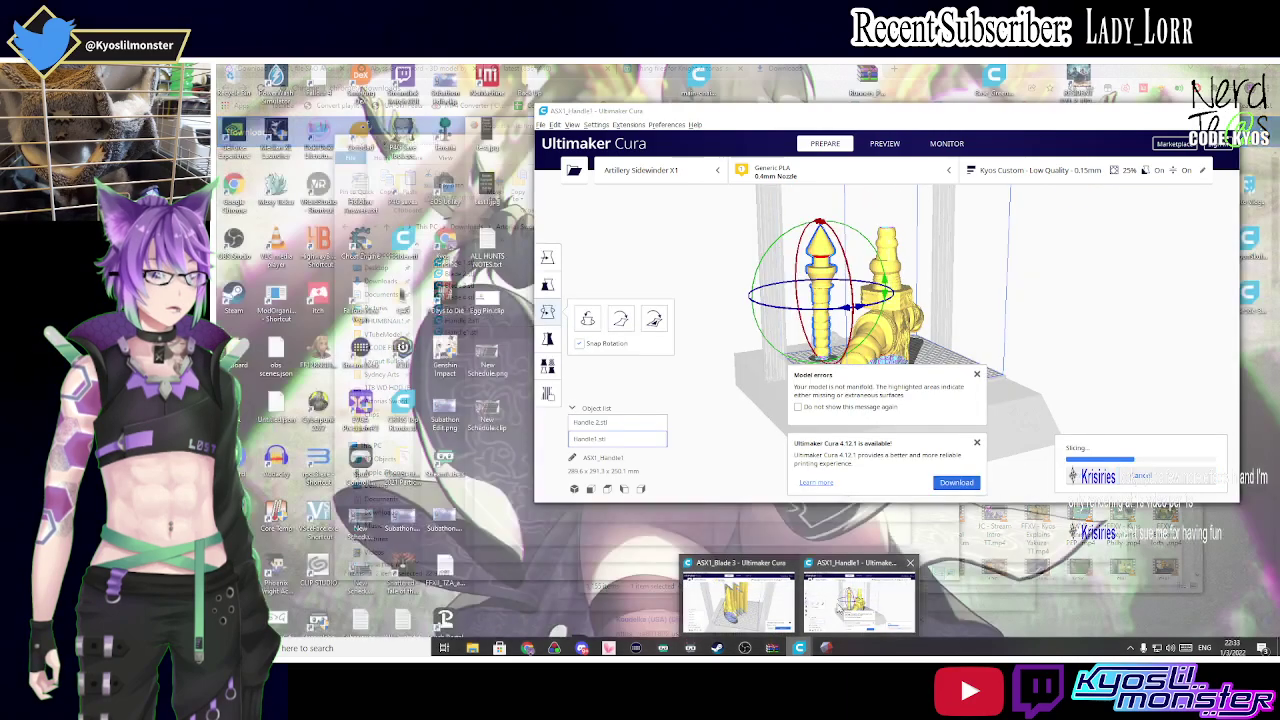
pyautogui.moveTo(800, 649)
pyautogui.click(860, 590)
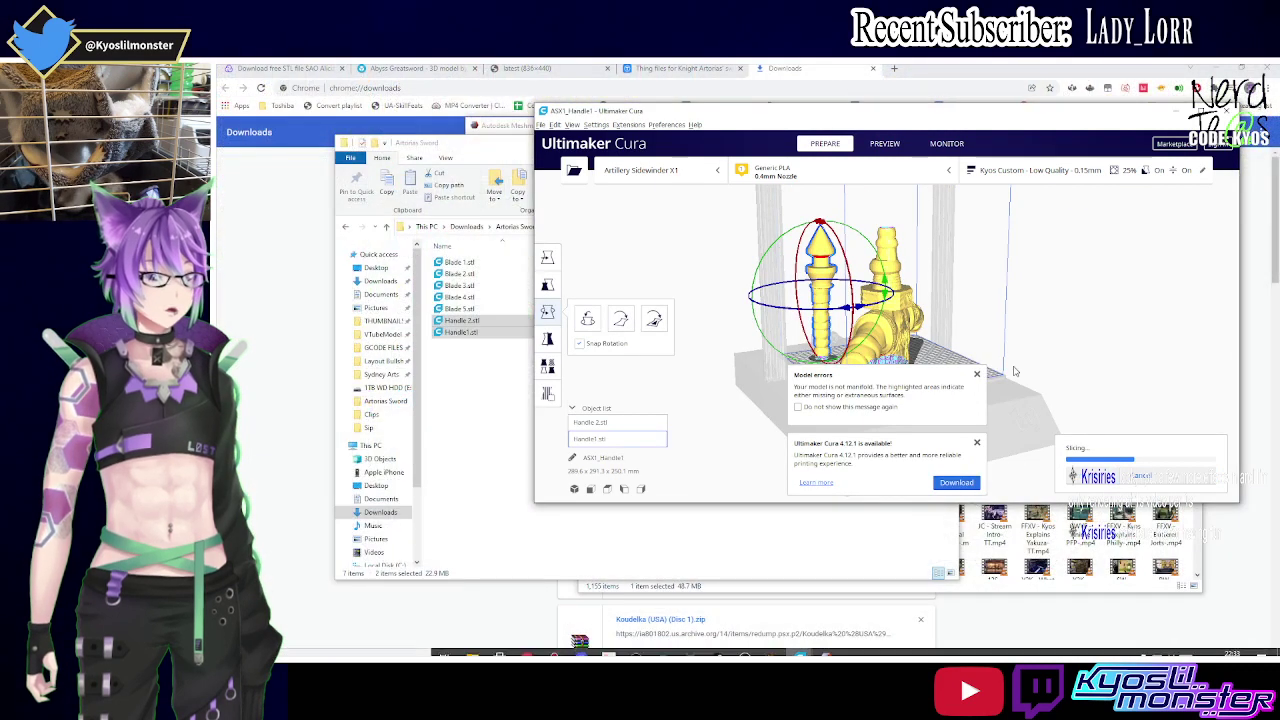
pyautogui.moveTo(1074, 297)
pyautogui.mouseDown(button='right')
pyautogui.moveTo(936, 253)
pyautogui.moveTo(960, 288)
pyautogui.moveTo(1022, 328)
pyautogui.mouseUp(button='right')
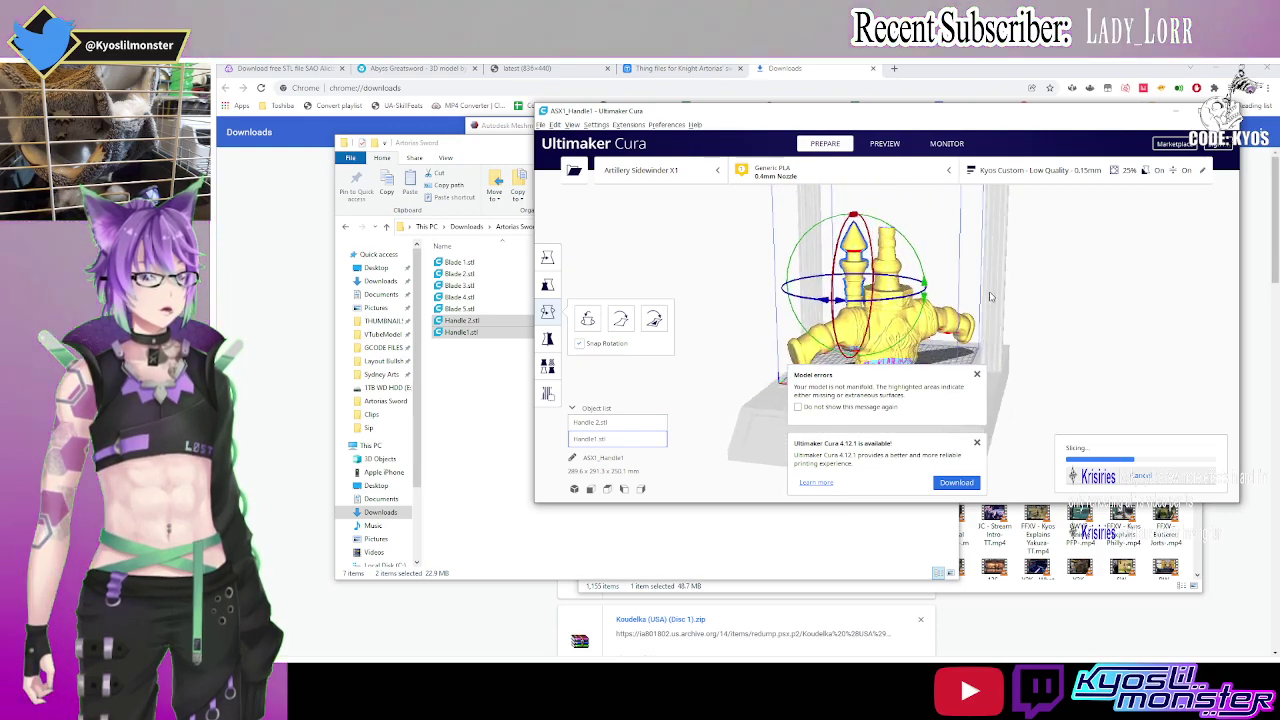
pyautogui.moveTo(1022, 328); pyautogui.dragTo(968, 448, button='right')
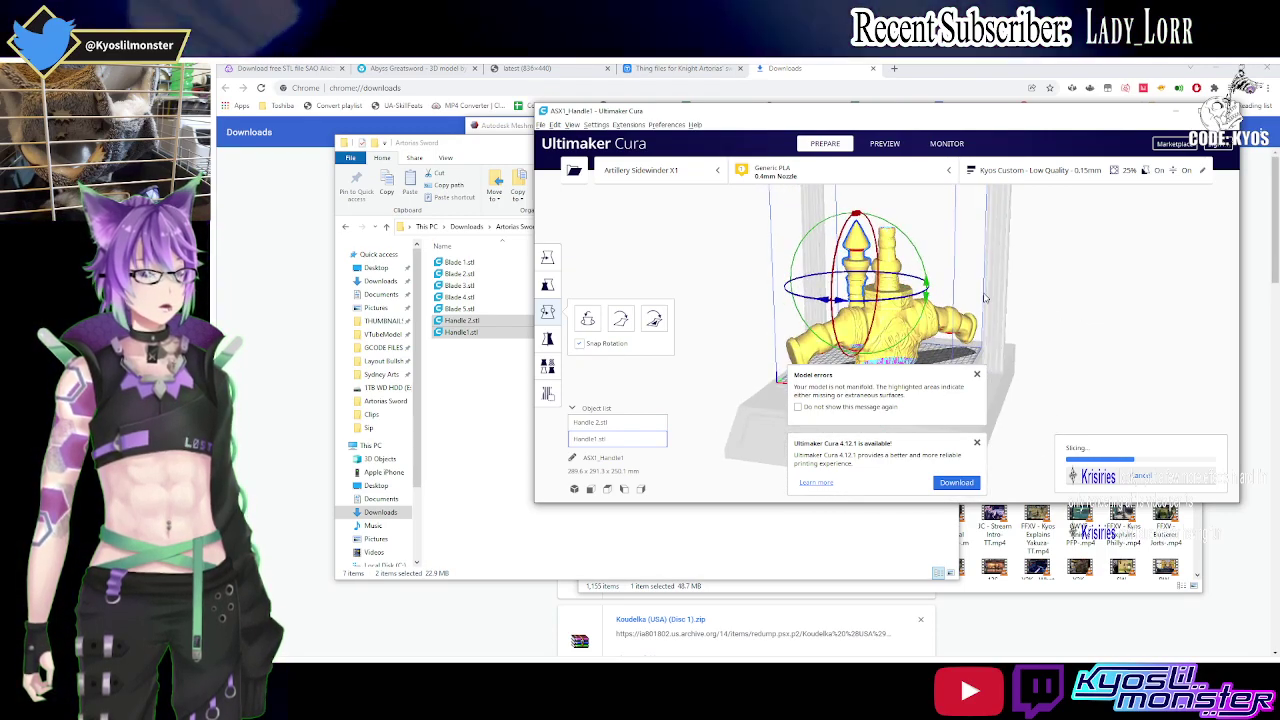
pyautogui.rightClick(974, 372)
pyautogui.click(964, 391)
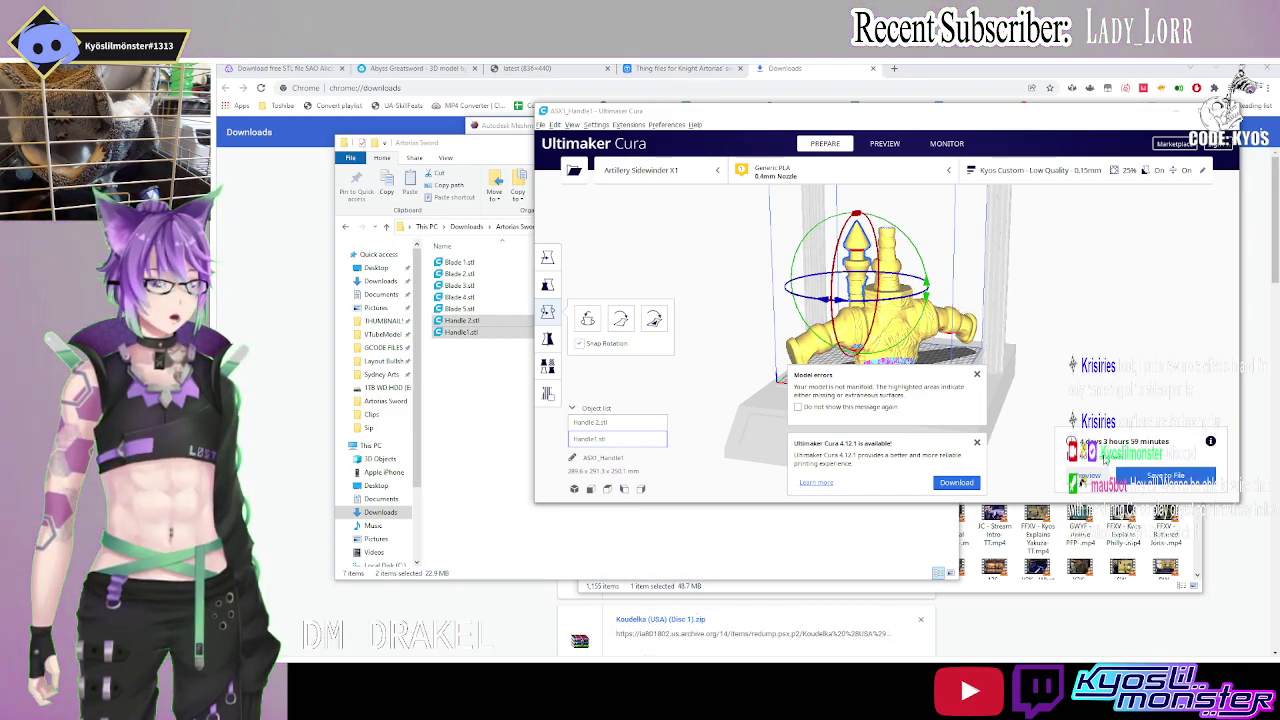
pyautogui.scroll(3, 1010, 330)
# Delete Handle 2 and then the remaining yellow column piece from the build plate.
pyautogui.scroll(3, 975, 295)
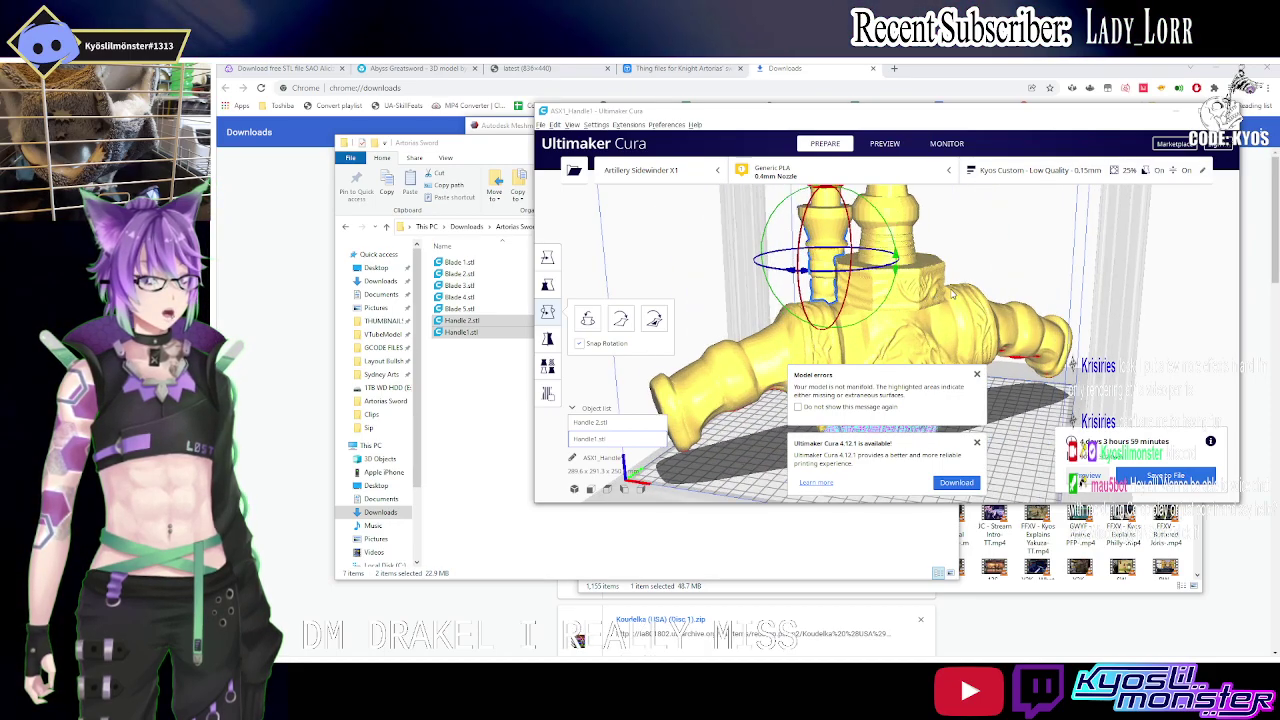
pyautogui.moveTo(960, 274)
pyautogui.mouseDown(button='right')
pyautogui.moveTo(619, 296)
pyautogui.moveTo(880, 265)
pyautogui.moveTo(645, 246)
pyautogui.moveTo(870, 158)
pyautogui.moveTo(810, 128)
pyautogui.moveTo(900, 232)
pyautogui.mouseUp(button='right')
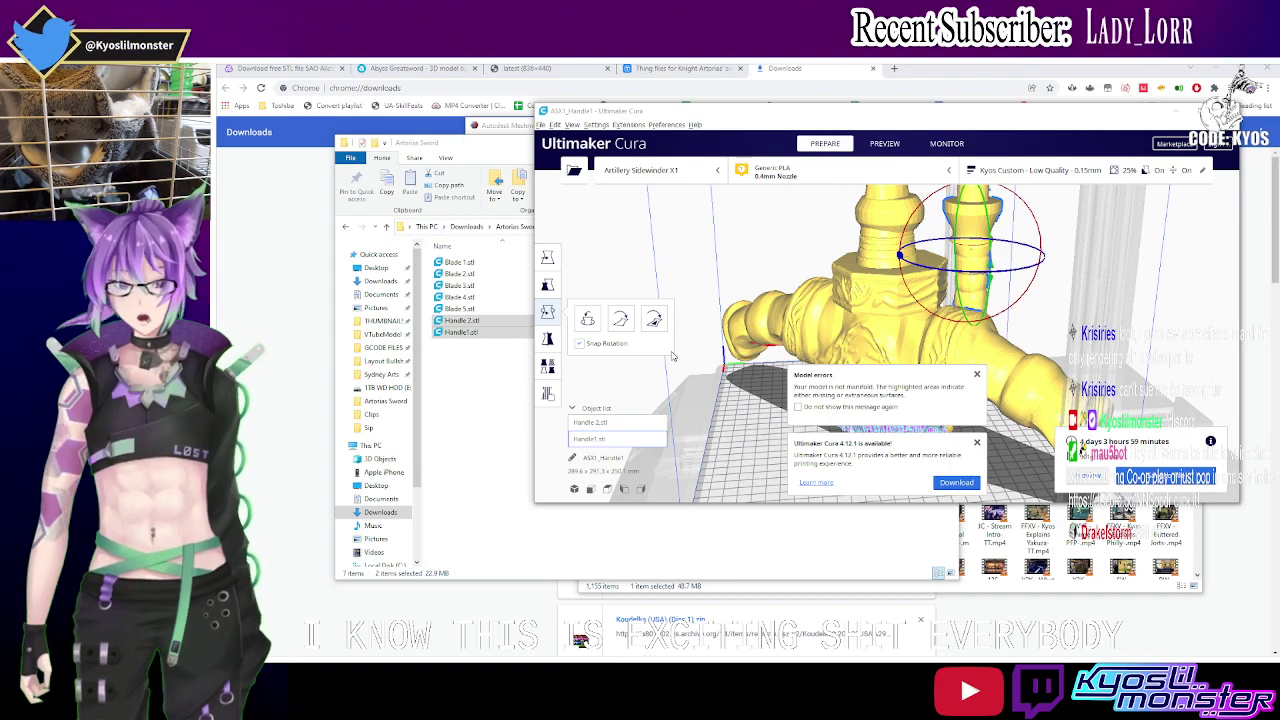
pyautogui.click(839, 320)
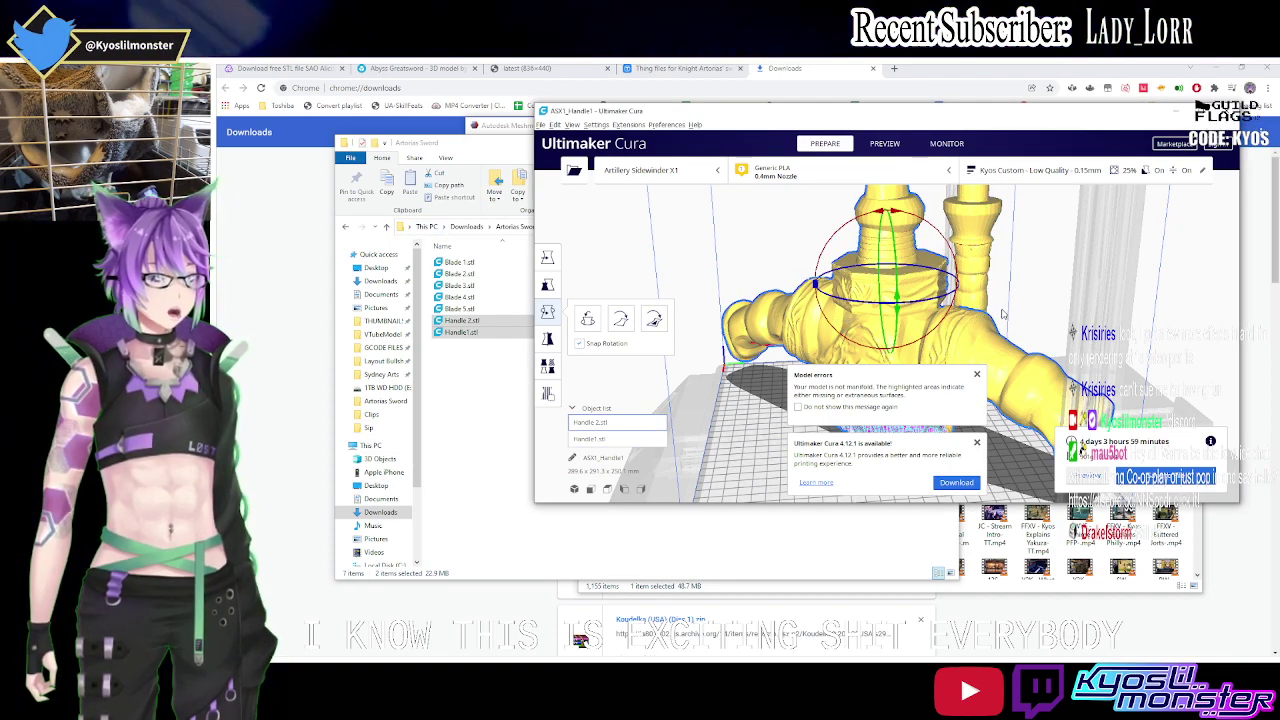
pyautogui.press('Delete')
pyautogui.click(962, 272)
pyautogui.press('Delete')
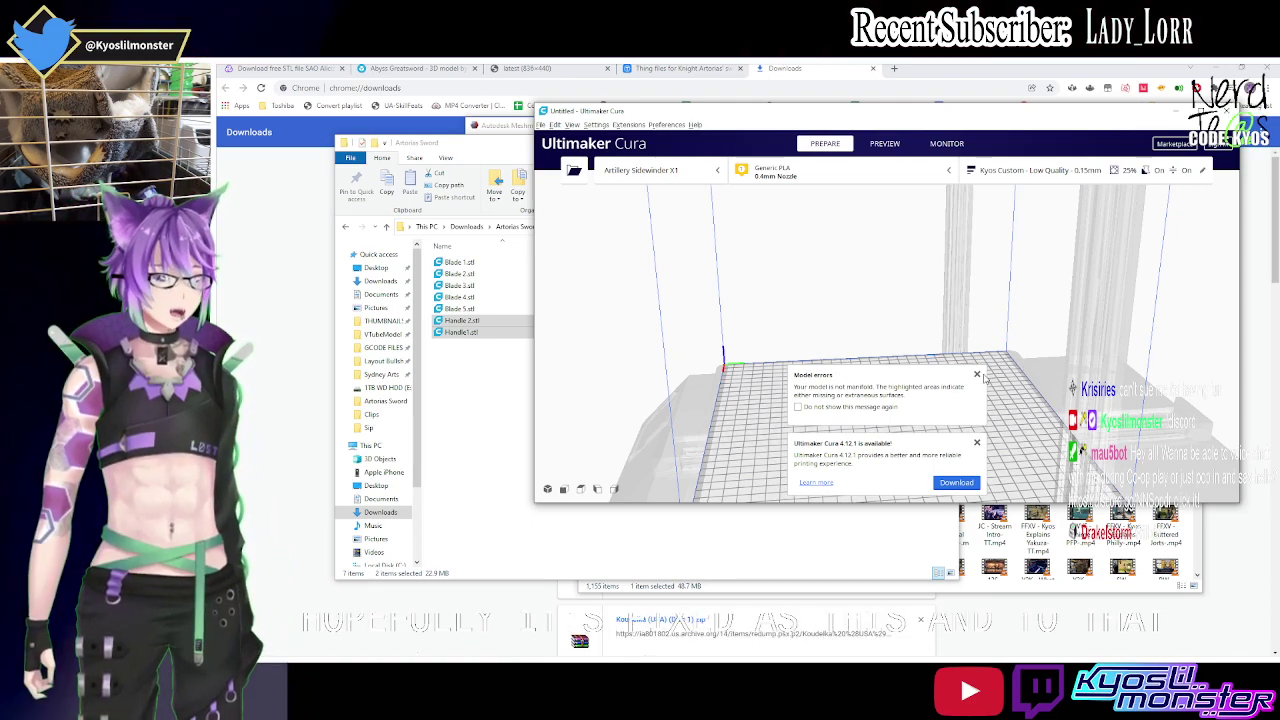
# Dismiss the Model errors and Update available notices, then bring Explorer forward at Downloads.
pyautogui.click(977, 376)
pyautogui.click(977, 444)
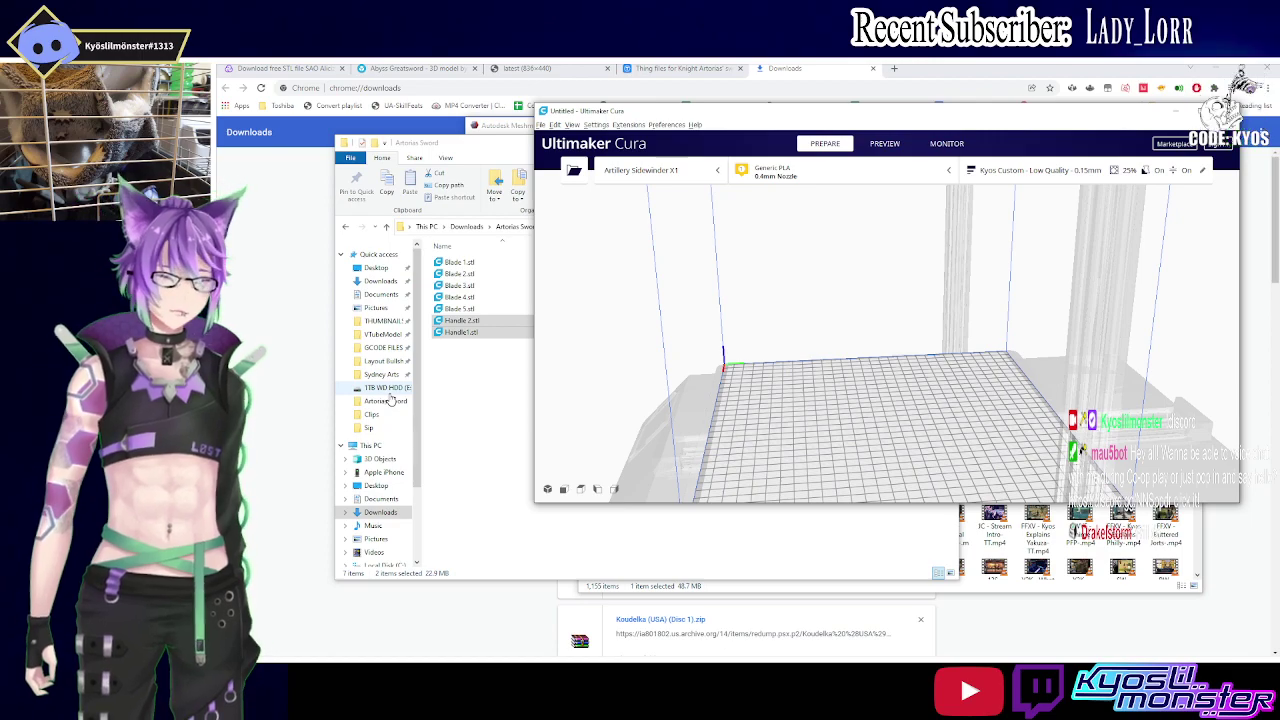
pyautogui.click(483, 232)
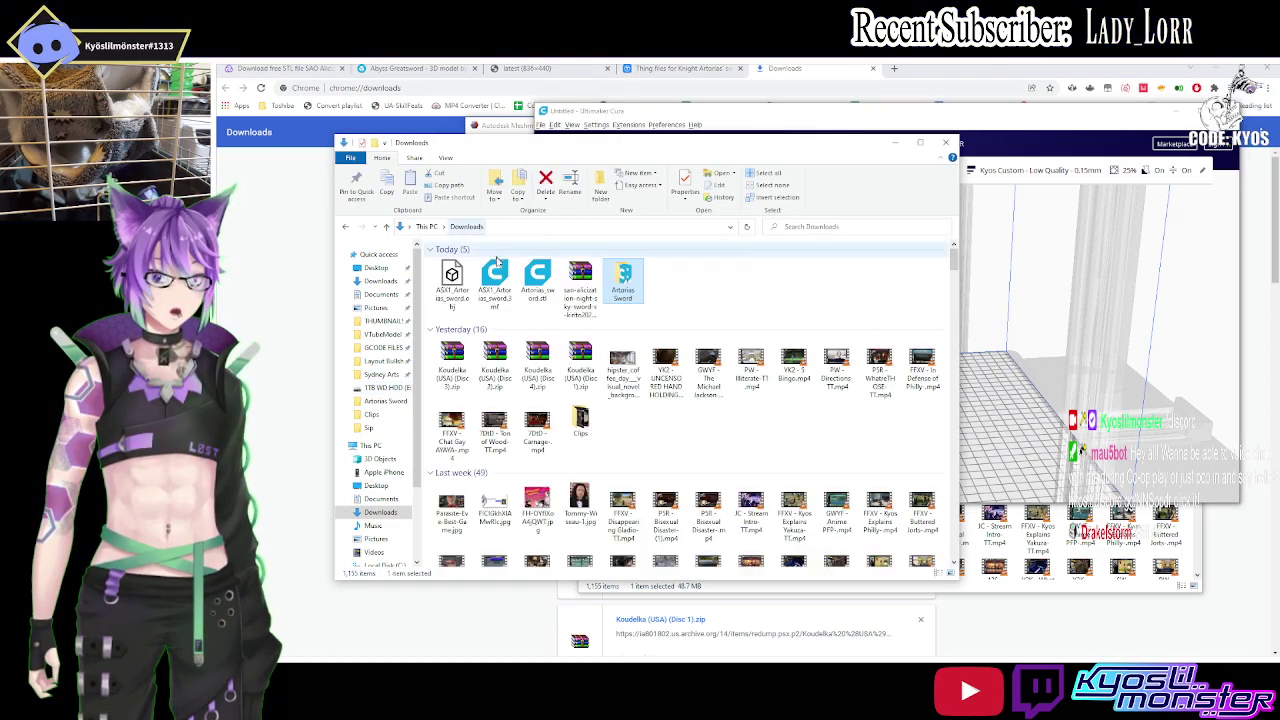
# Load all 14 sword STL parts from the Artorias Sword archive onto Cura's build plate.
pyautogui.doubleClick(626, 284)
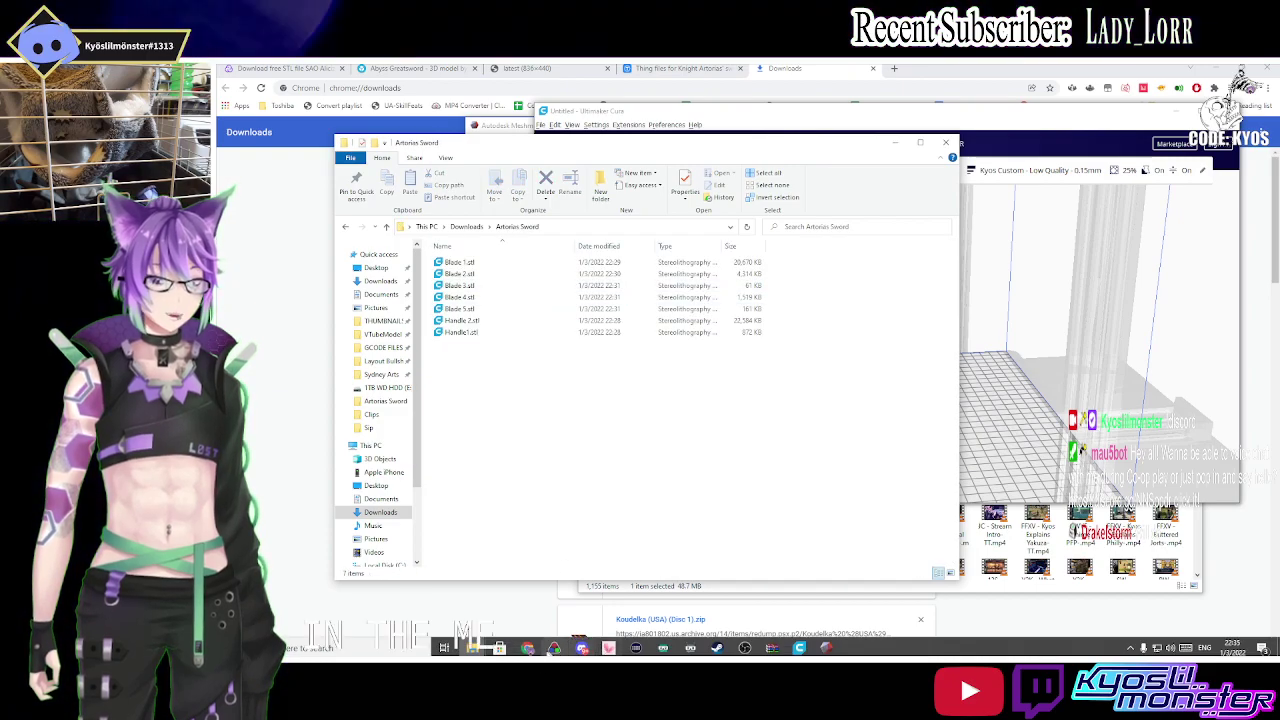
pyautogui.click(472, 648)
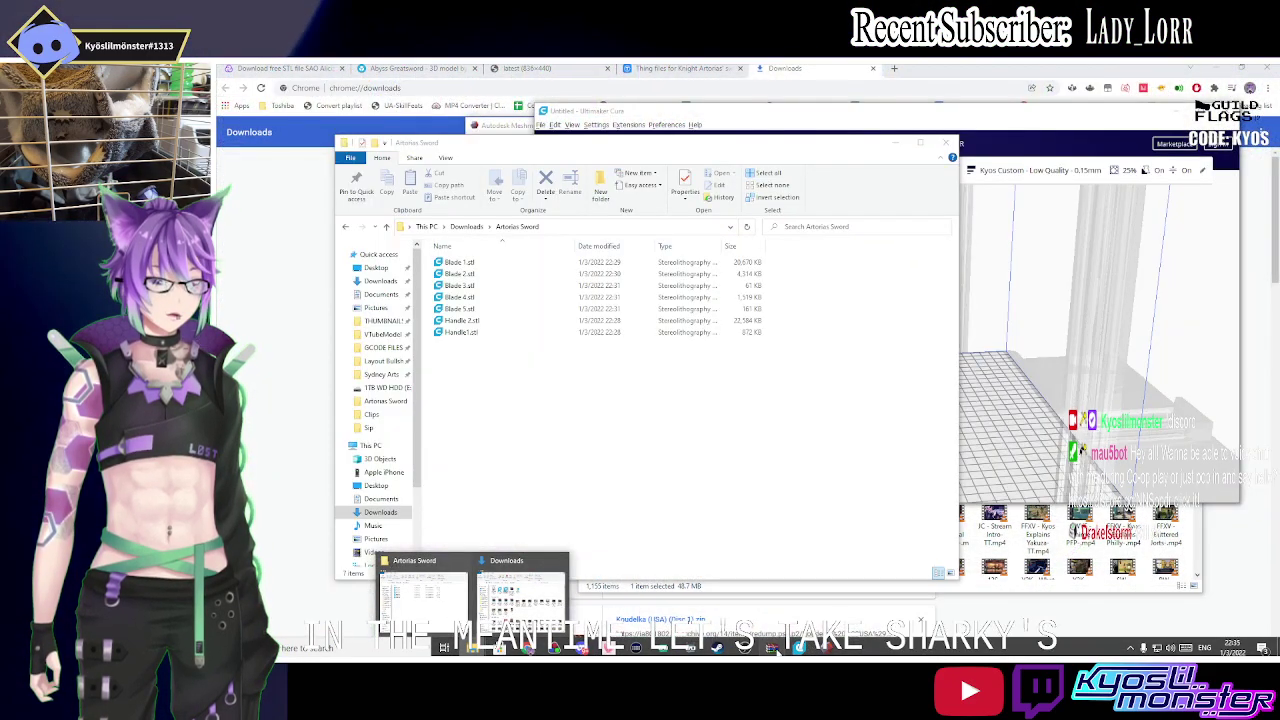
pyautogui.click(565, 600)
pyautogui.moveTo(619, 450)
pyautogui.mouseDown()
pyautogui.moveTo(400, 222)
pyautogui.moveTo(847, 280)
pyautogui.mouseUp()
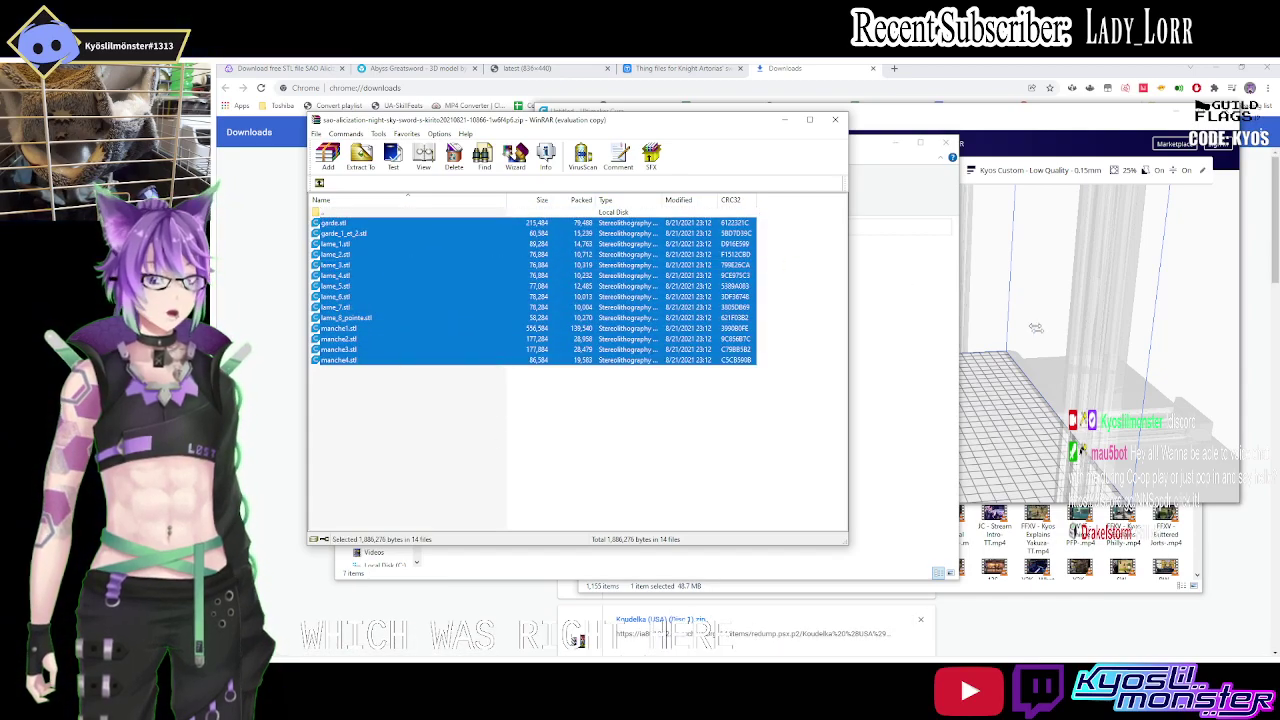
pyautogui.moveTo(1025, 412); pyautogui.dragTo(1030, 410)
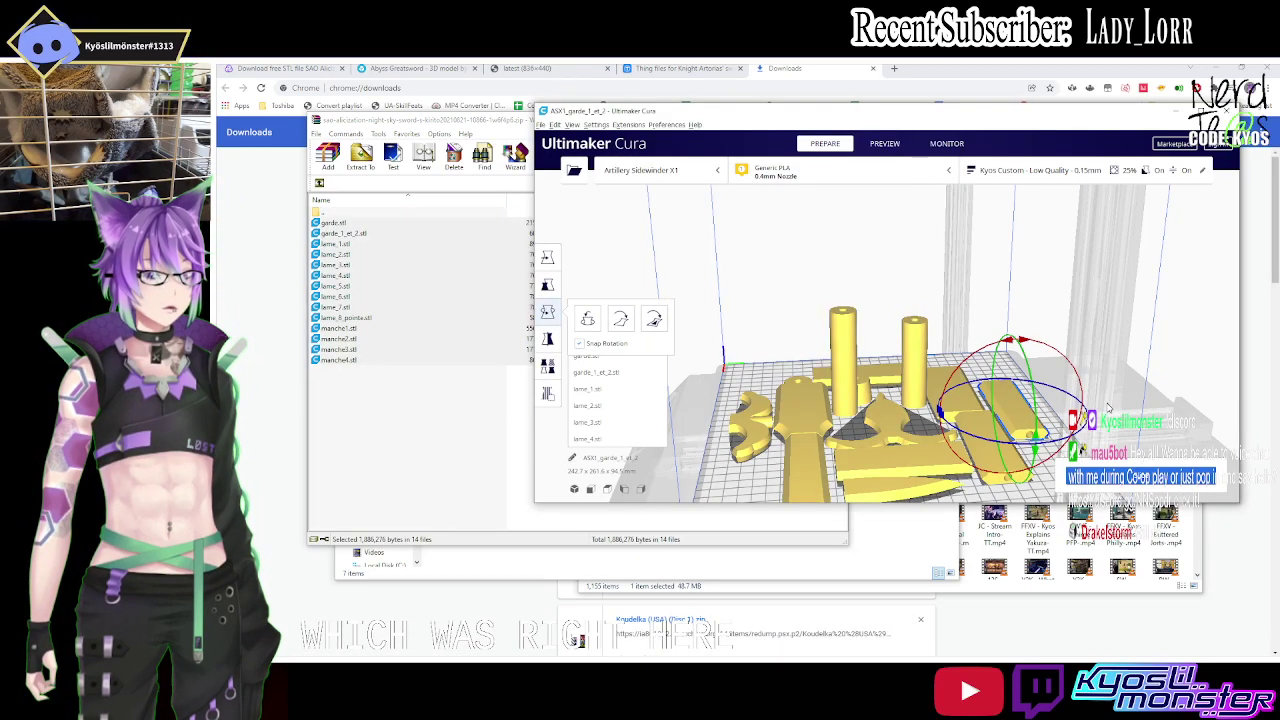
pyautogui.moveTo(1134, 365)
pyautogui.mouseDown(button='right')
pyautogui.moveTo(972, 368)
pyautogui.moveTo(1040, 335)
pyautogui.moveTo(1070, 420)
pyautogui.mouseUp(button='right')
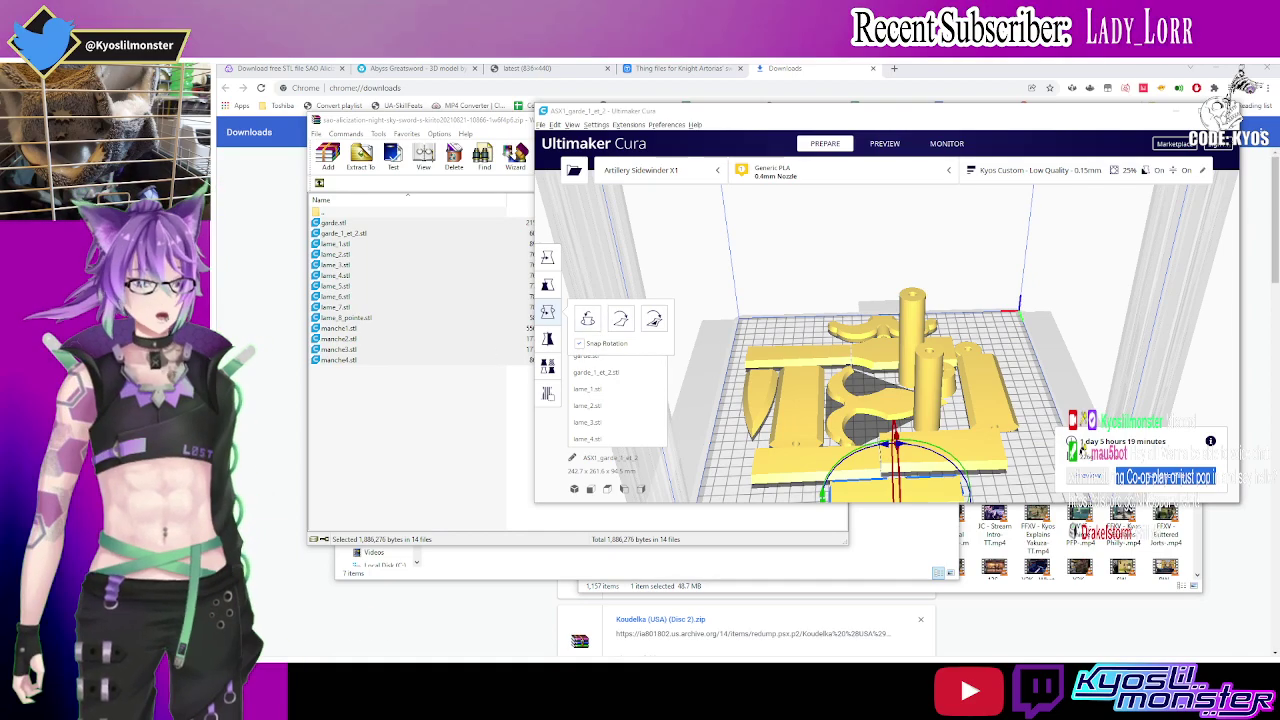
# Launch a second Ultimaker Cura instance from the Start menu search.
pyautogui.click(1180, 109)
pyautogui.press('super')
pyautogui.write('c')
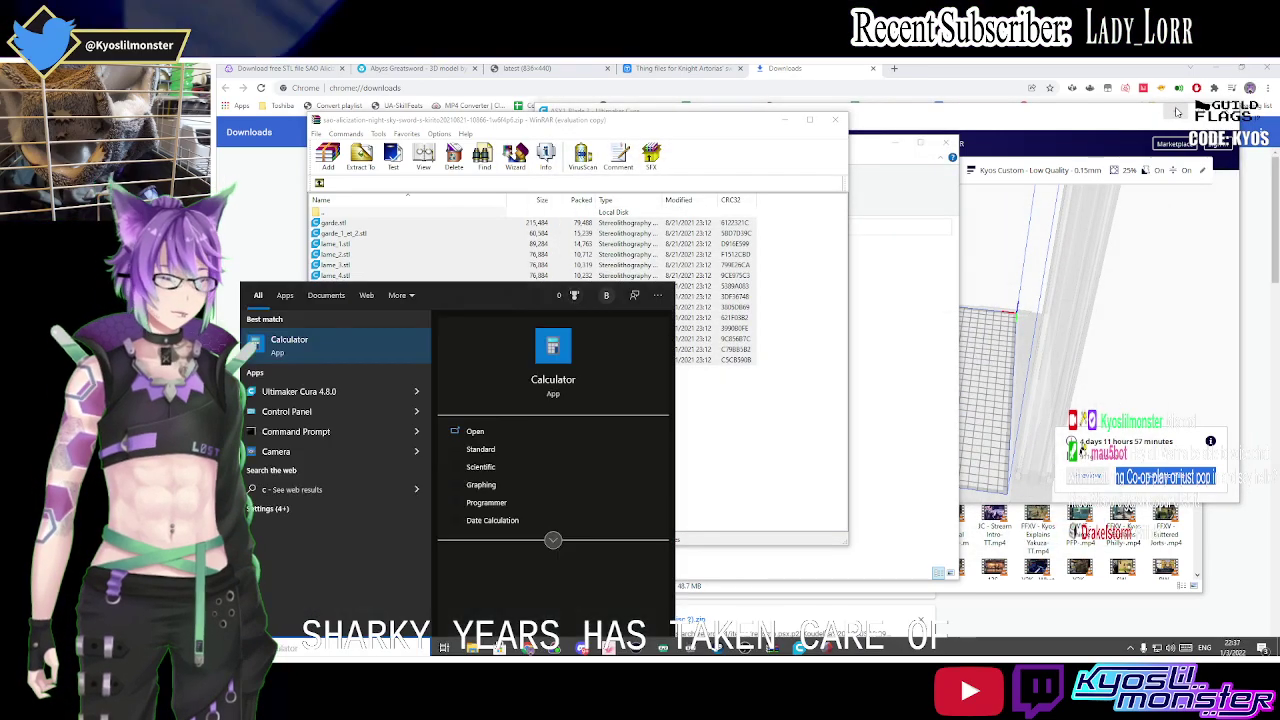
pyautogui.write('ura')
pyautogui.press('Return')
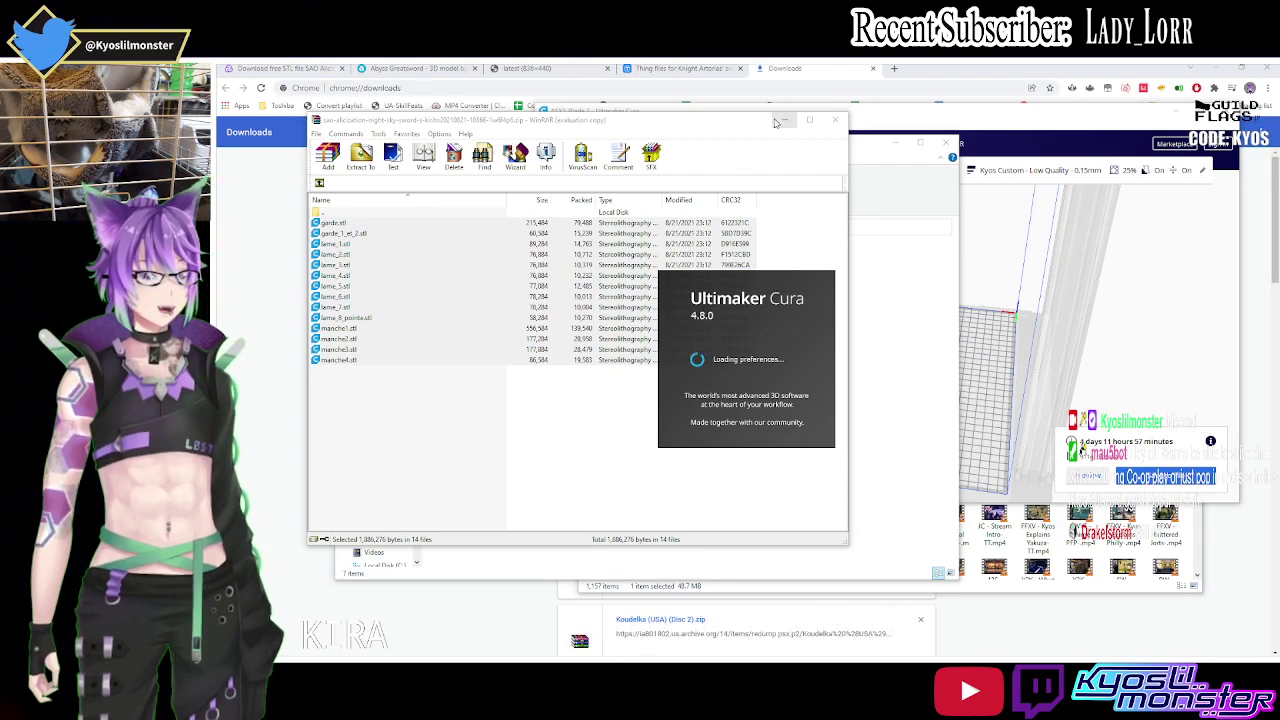
# Close the archive viewer and bring the ASX1_Blade 3 Cura window forward.
pyautogui.click(833, 117)
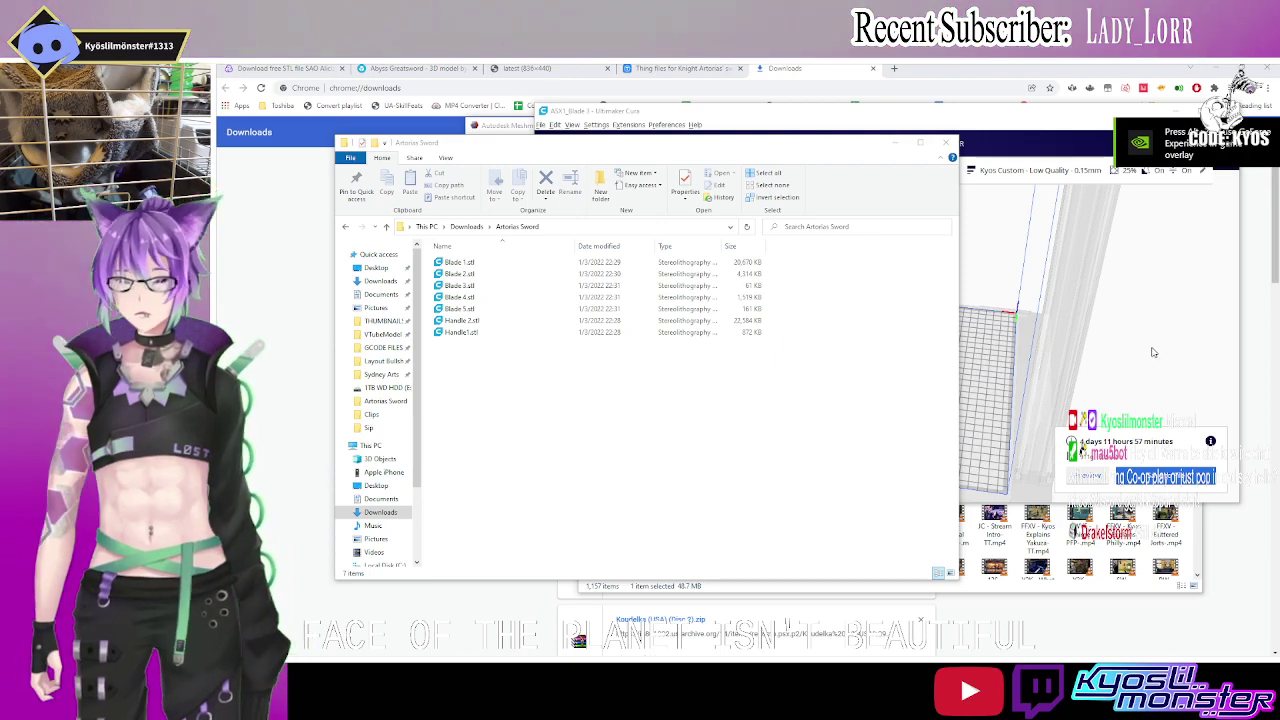
pyautogui.moveTo(566, 435); pyautogui.dragTo(1071, 323)
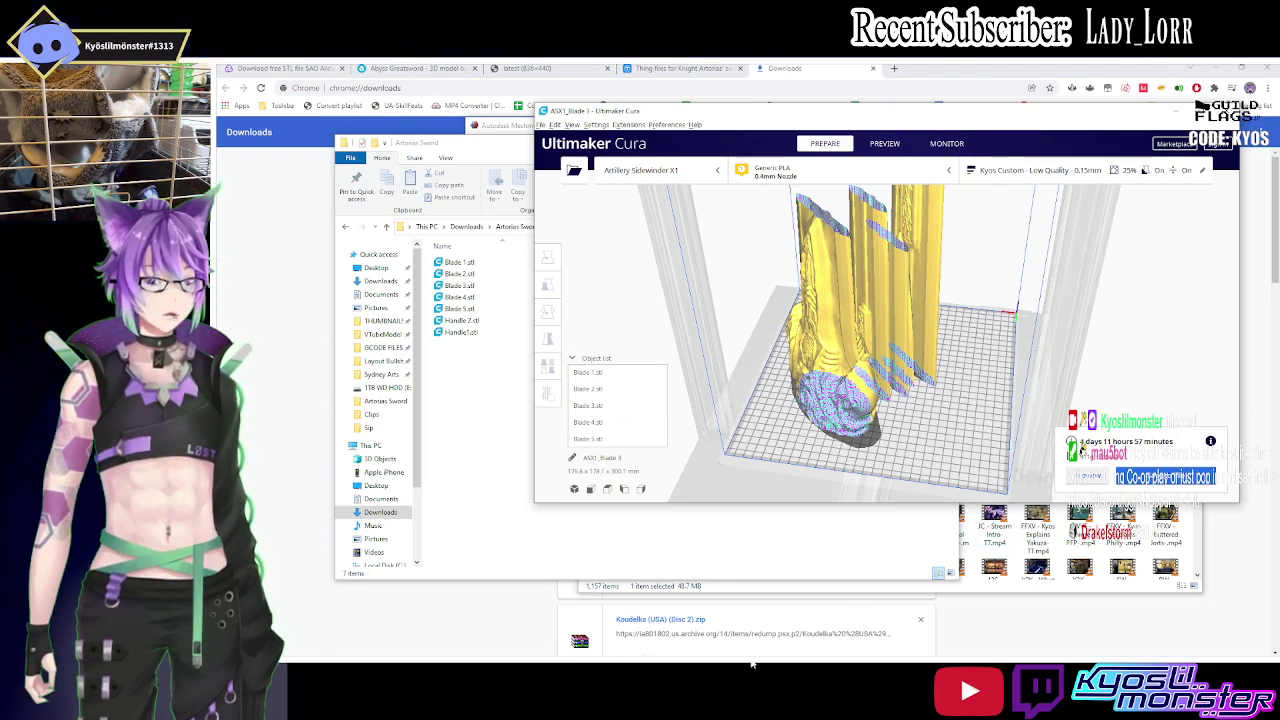
pyautogui.press('super')
# In the new Cura window, rotate the repaired handle so its tapered grip points straight up.
pyautogui.click(920, 600)
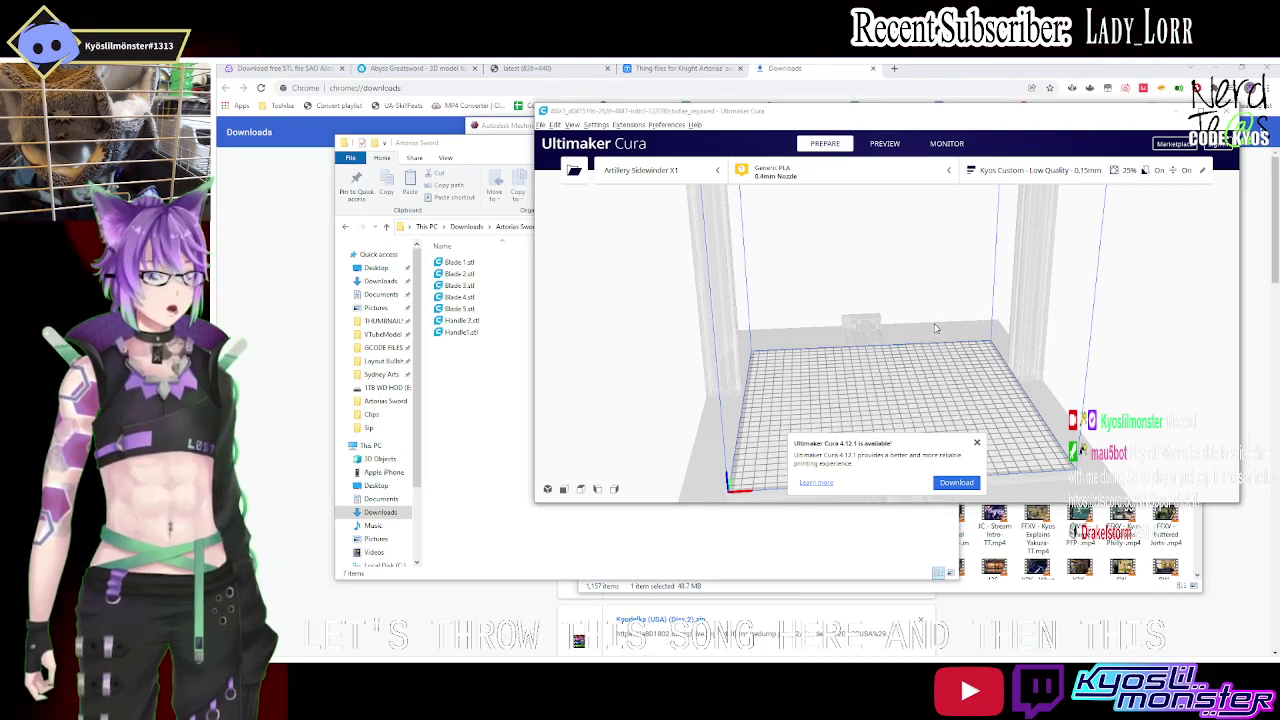
pyautogui.scroll(-5, 790, 253)
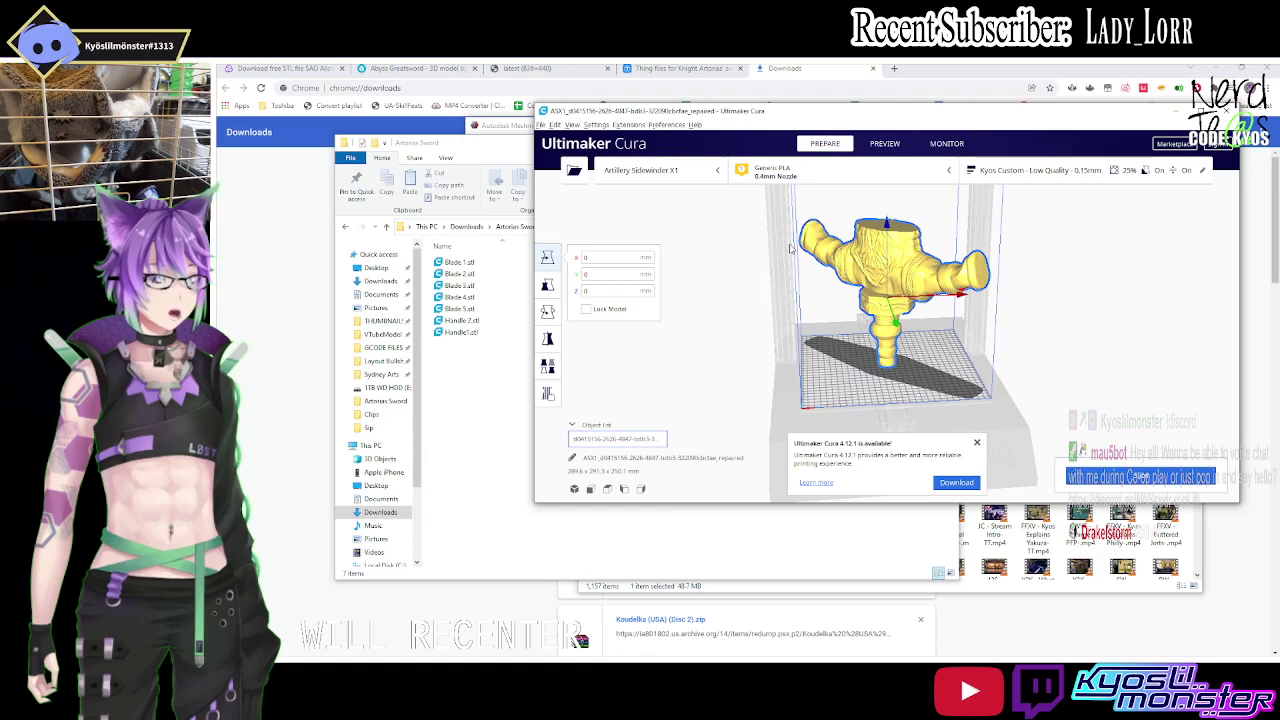
pyautogui.press('r')
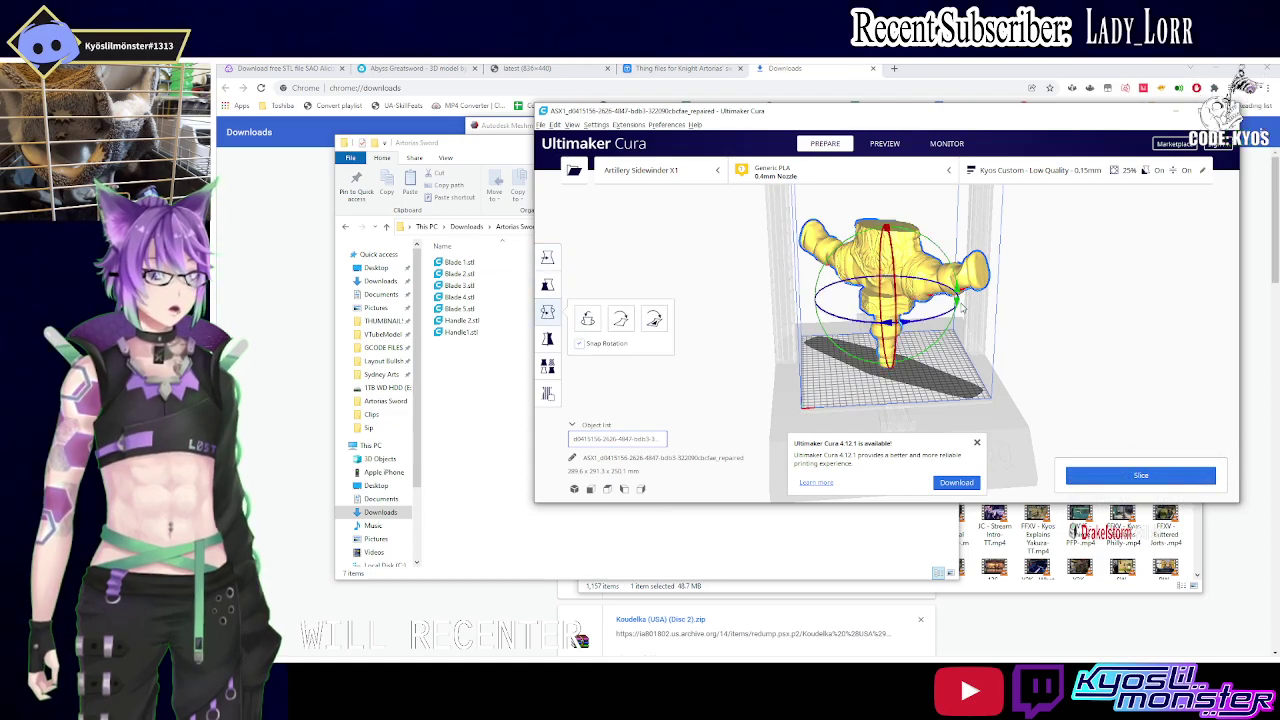
pyautogui.moveTo(957, 310); pyautogui.dragTo(956, 294)
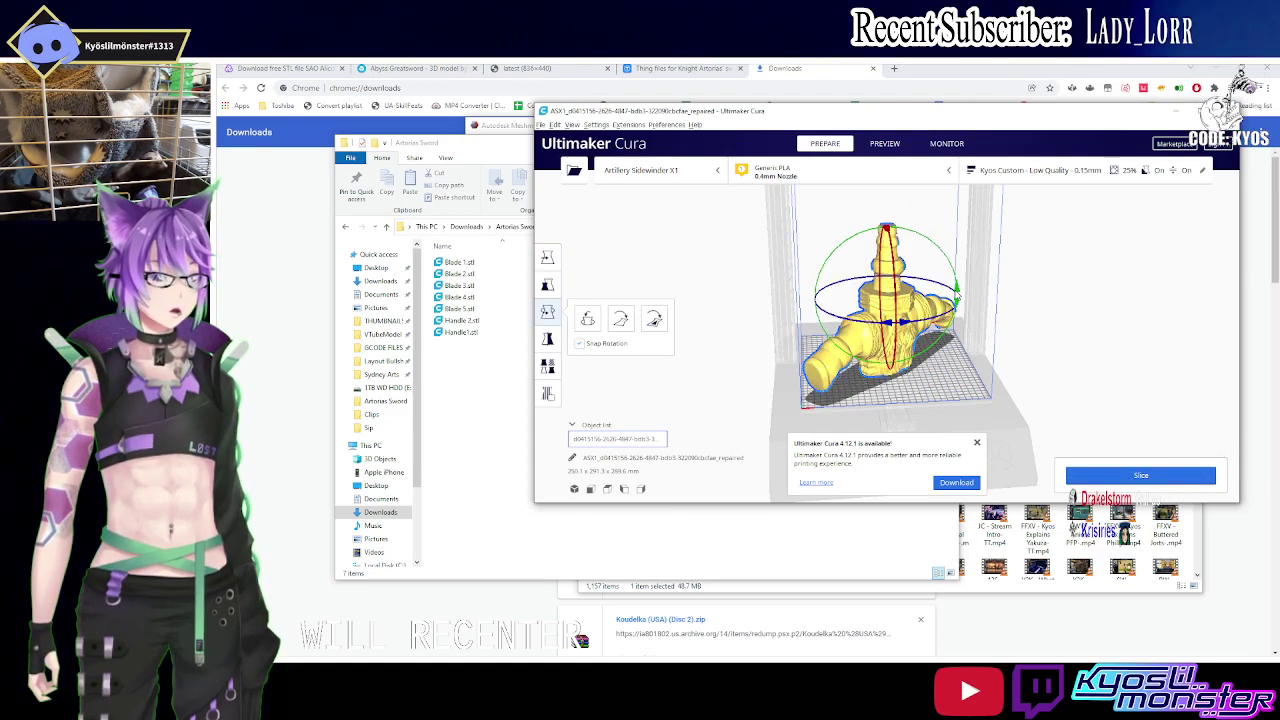
pyautogui.press('t')
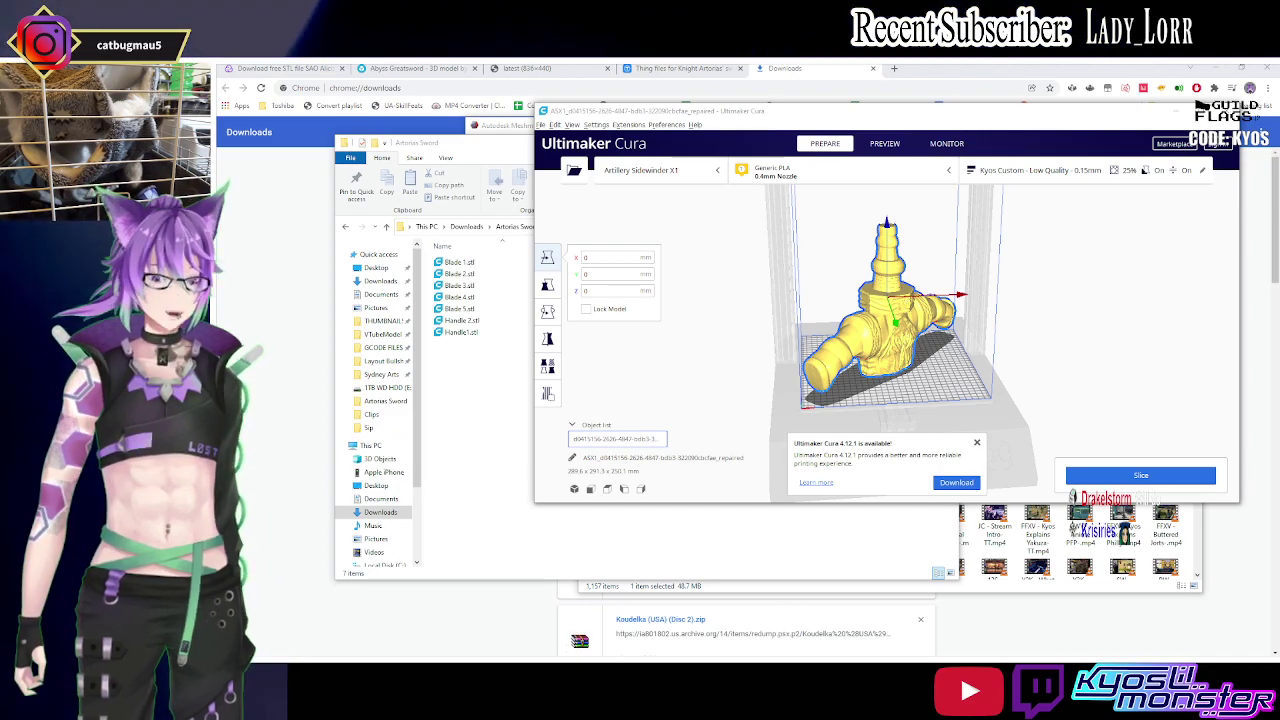
# Inspect the handle's overhangs from steep and frontal angles.
pyautogui.moveTo(881, 294); pyautogui.dragTo(990, 231, button='right')
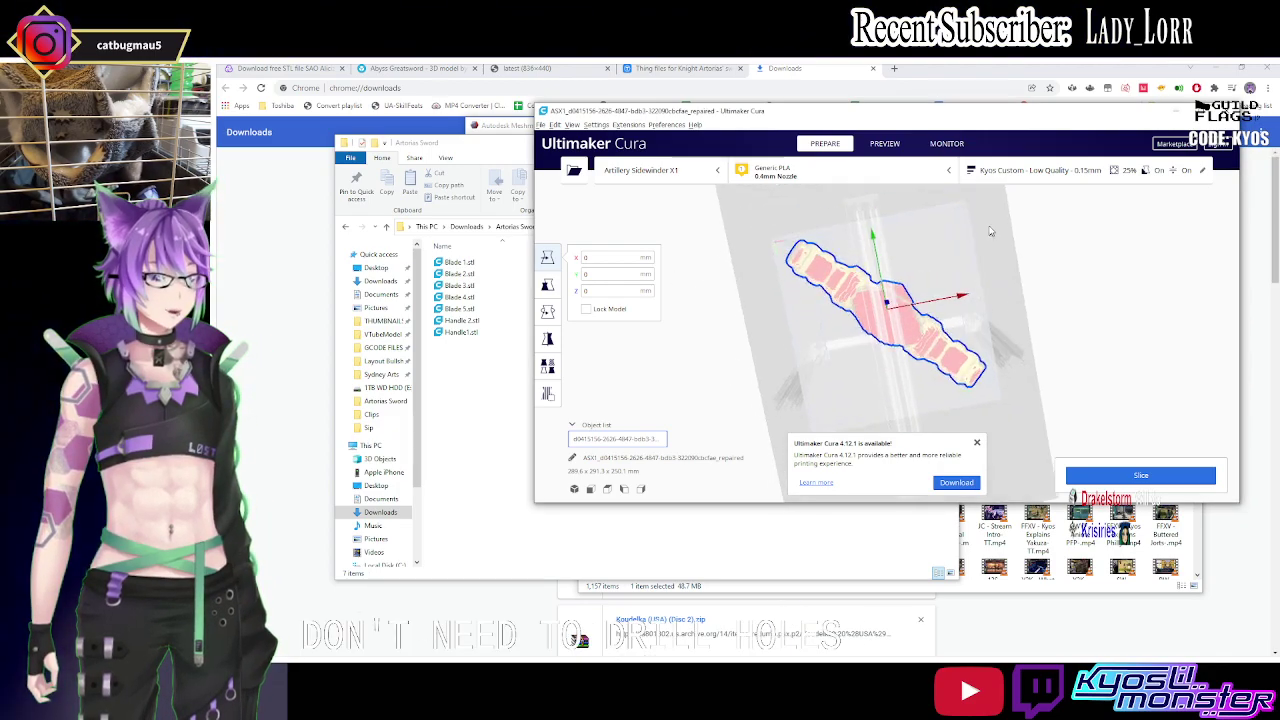
pyautogui.scroll(4, 860, 312)
pyautogui.scroll(3, 870, 305)
pyautogui.moveTo(880, 300)
pyautogui.mouseDown(button='right')
pyautogui.moveTo(962, 372)
pyautogui.moveTo(981, 361)
pyautogui.moveTo(998, 382)
pyautogui.moveTo(960, 330)
pyautogui.mouseUp(button='right')
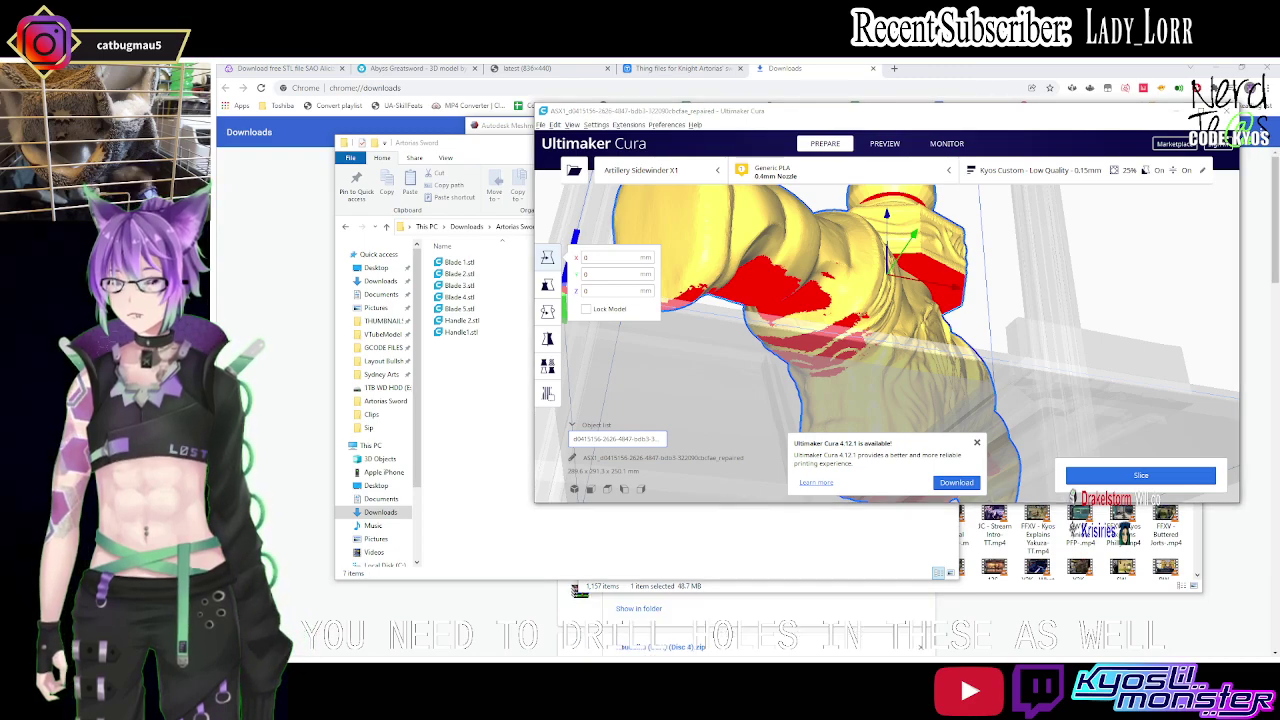
pyautogui.scroll(-5, 1045, 288)
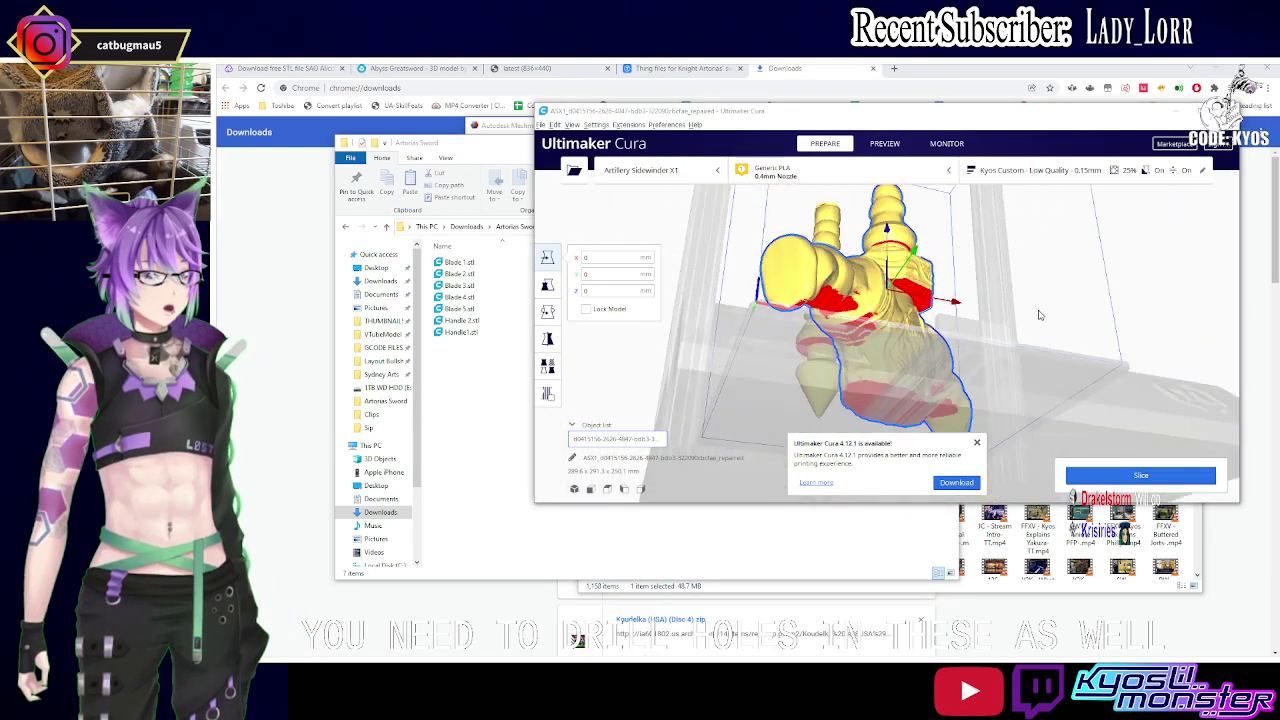
pyautogui.moveTo(1060, 297)
pyautogui.mouseDown(button='right')
pyautogui.moveTo(1171, 333)
pyautogui.moveTo(1120, 345)
pyautogui.moveTo(950, 320)
pyautogui.mouseUp(button='right')
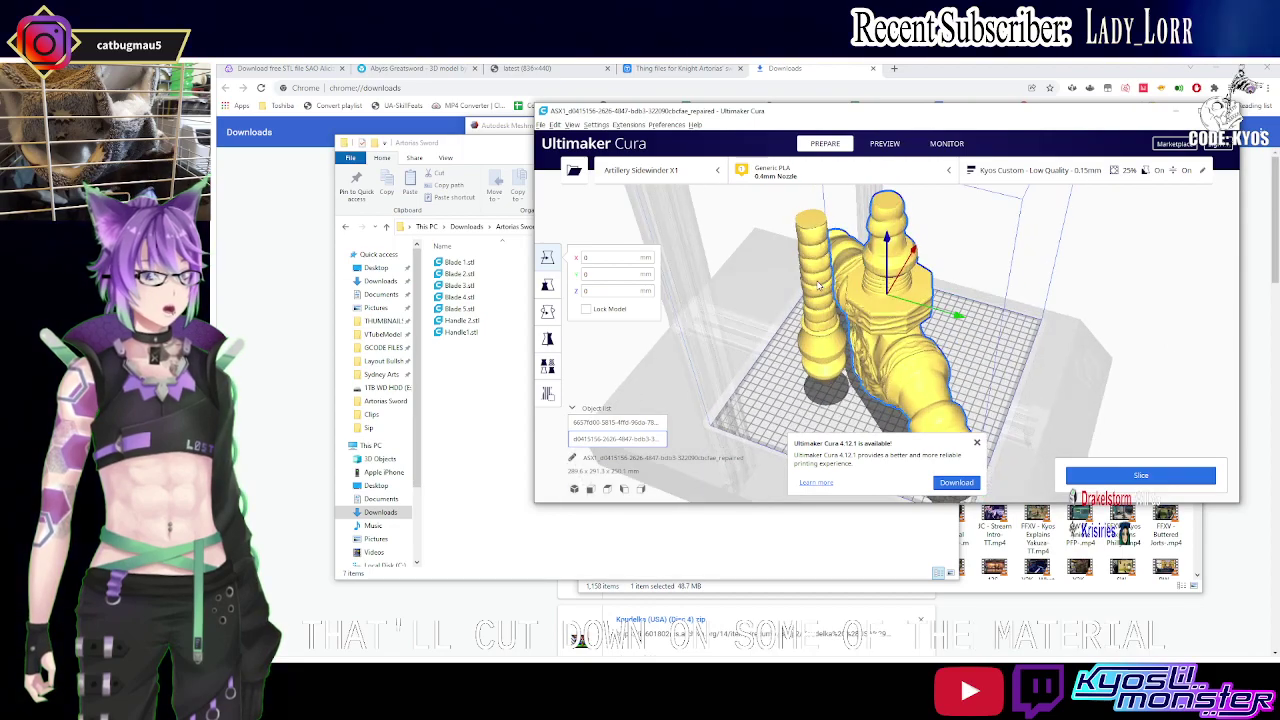
# Flip the thin handle part cone-up, move it left of the main handle, and slice.
pyautogui.click(812, 290)
pyautogui.click(547, 312)
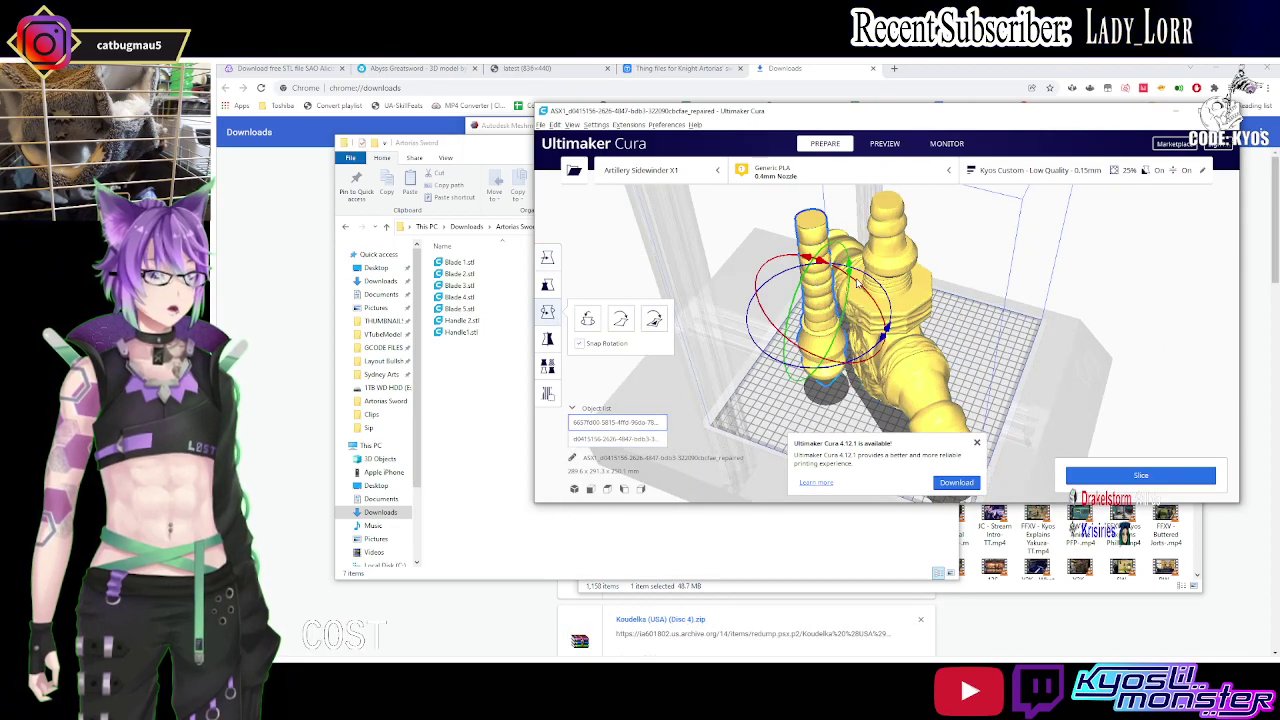
pyautogui.moveTo(848, 280); pyautogui.dragTo(836, 313)
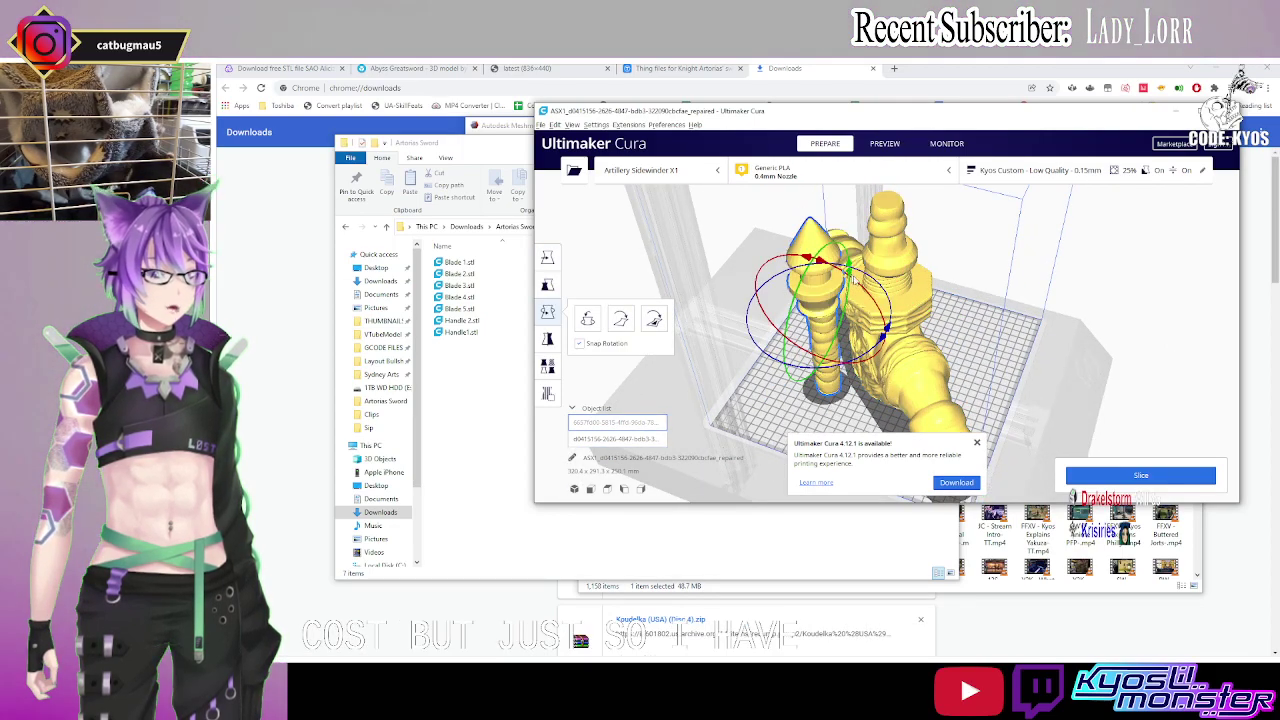
pyautogui.press('t')
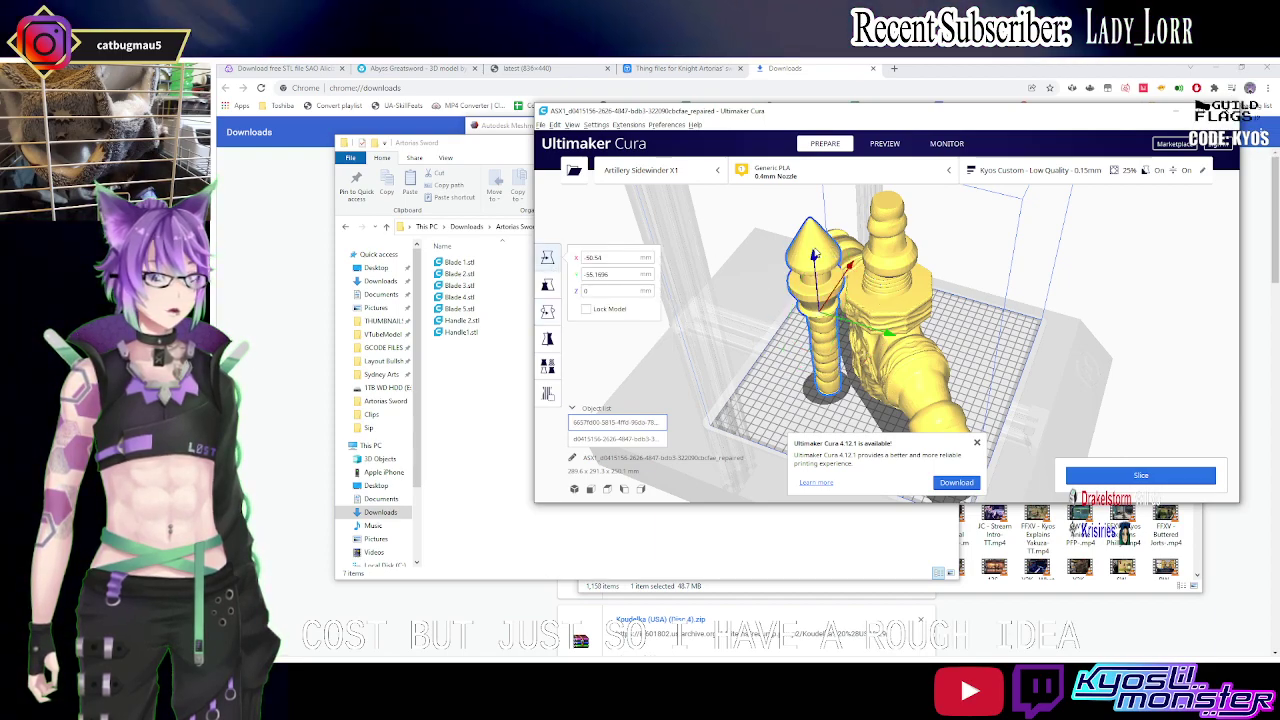
pyautogui.moveTo(840, 262); pyautogui.dragTo(788, 274)
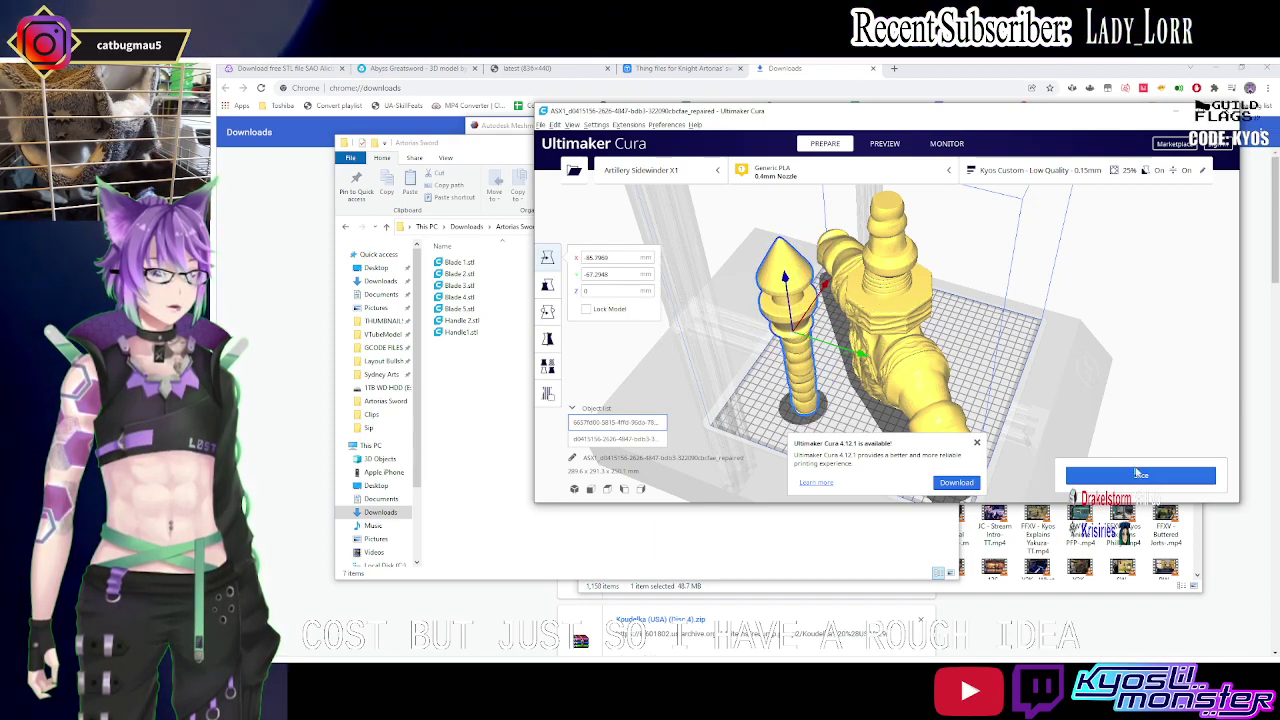
pyautogui.click(1147, 477)
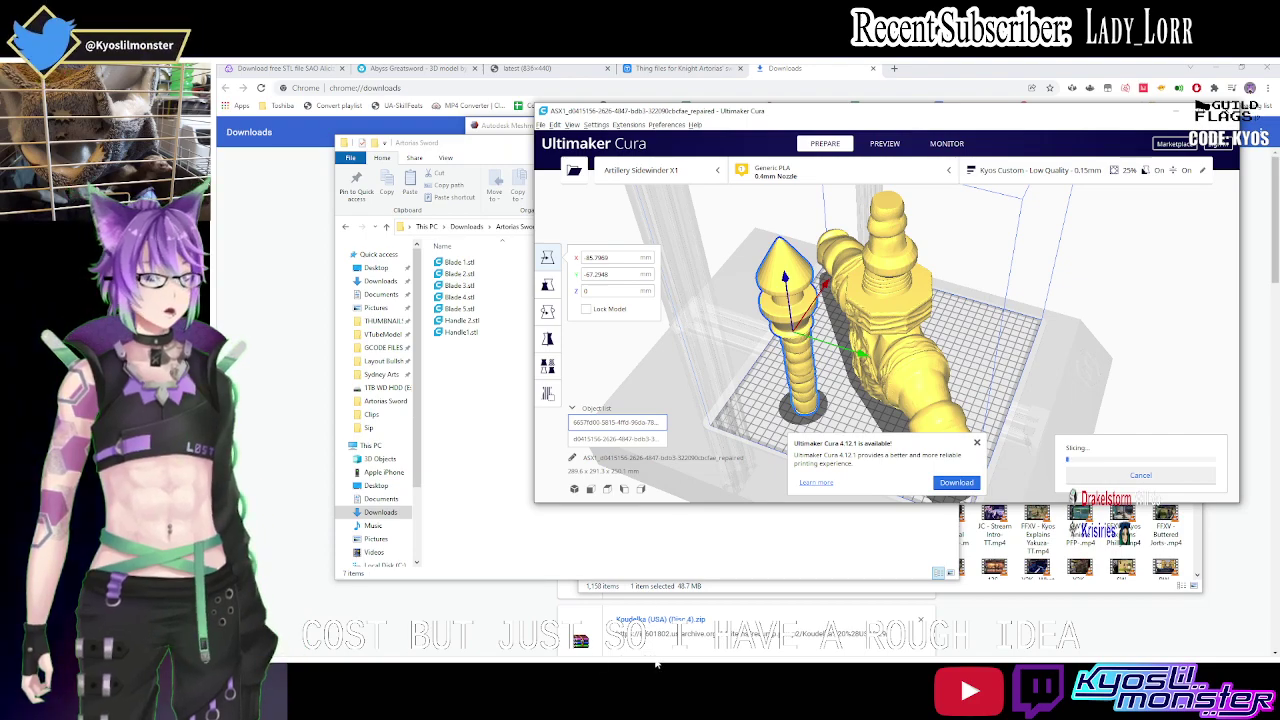
pyautogui.moveTo(799, 648)
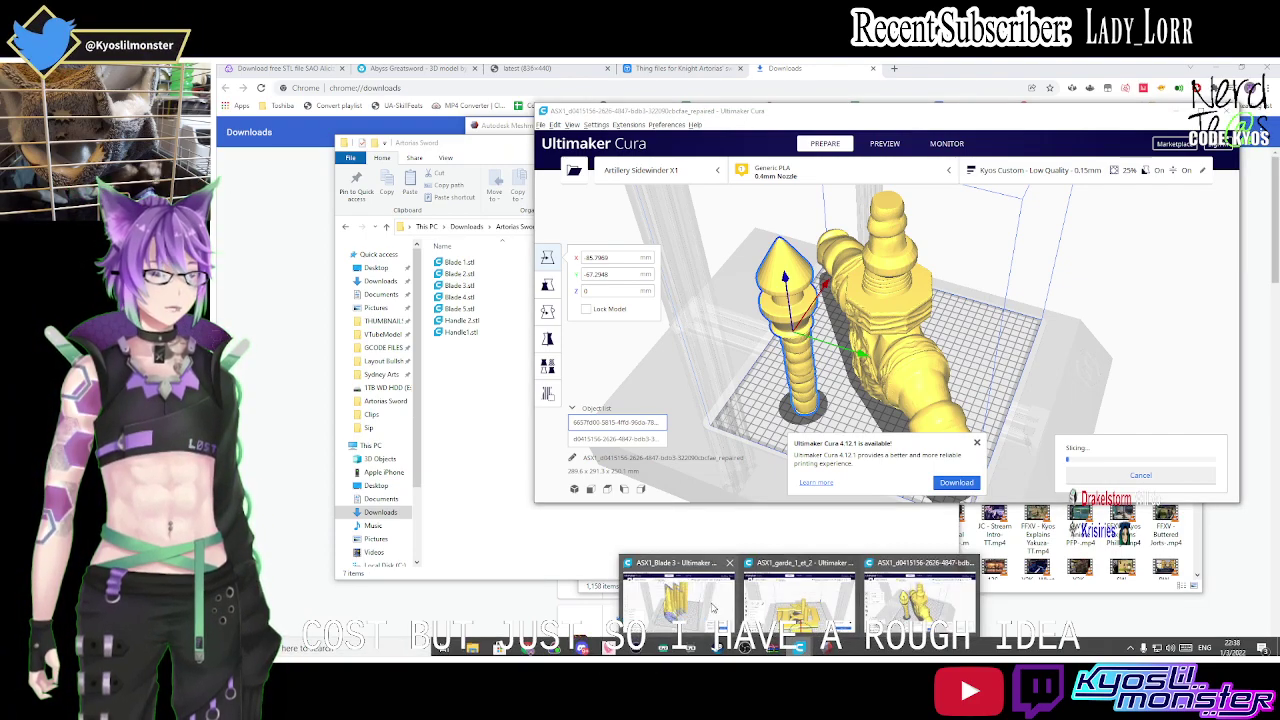
# Clear the Blade 3 plate, inspect the sliced sword pieces, and open a new browser tab.
pyautogui.click(713, 607)
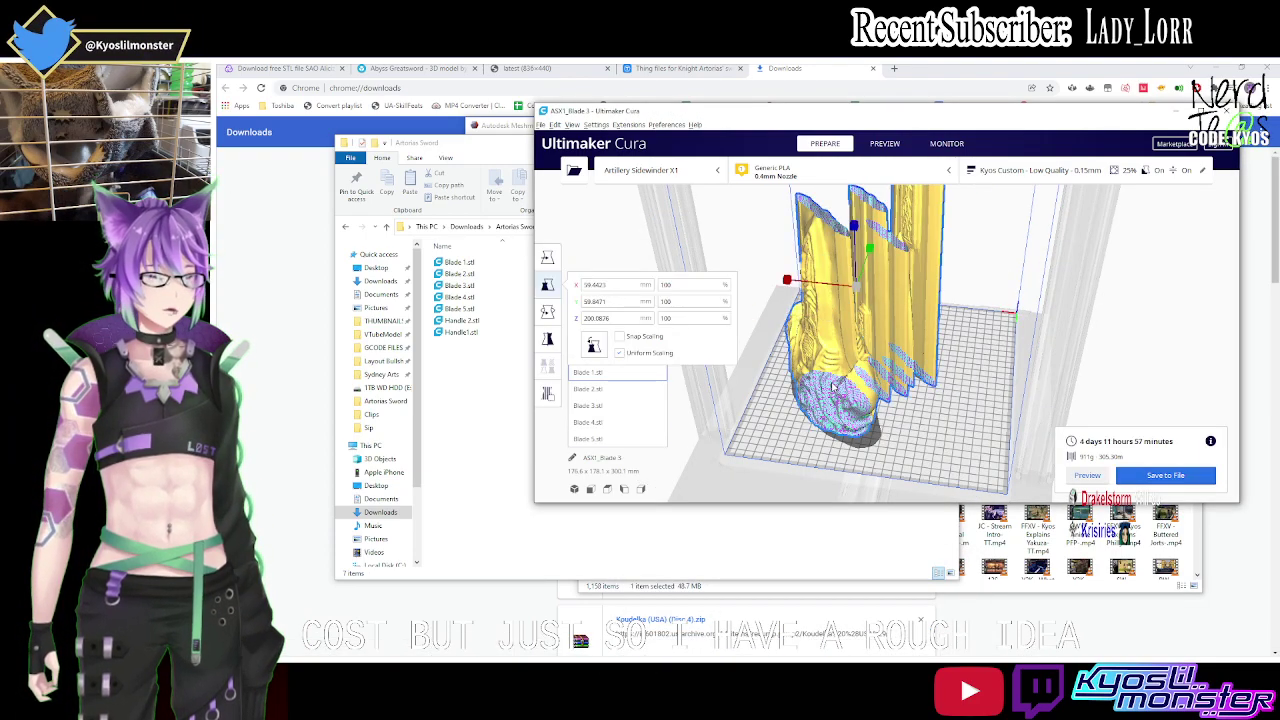
pyautogui.hotkey('ctrl', 'd')
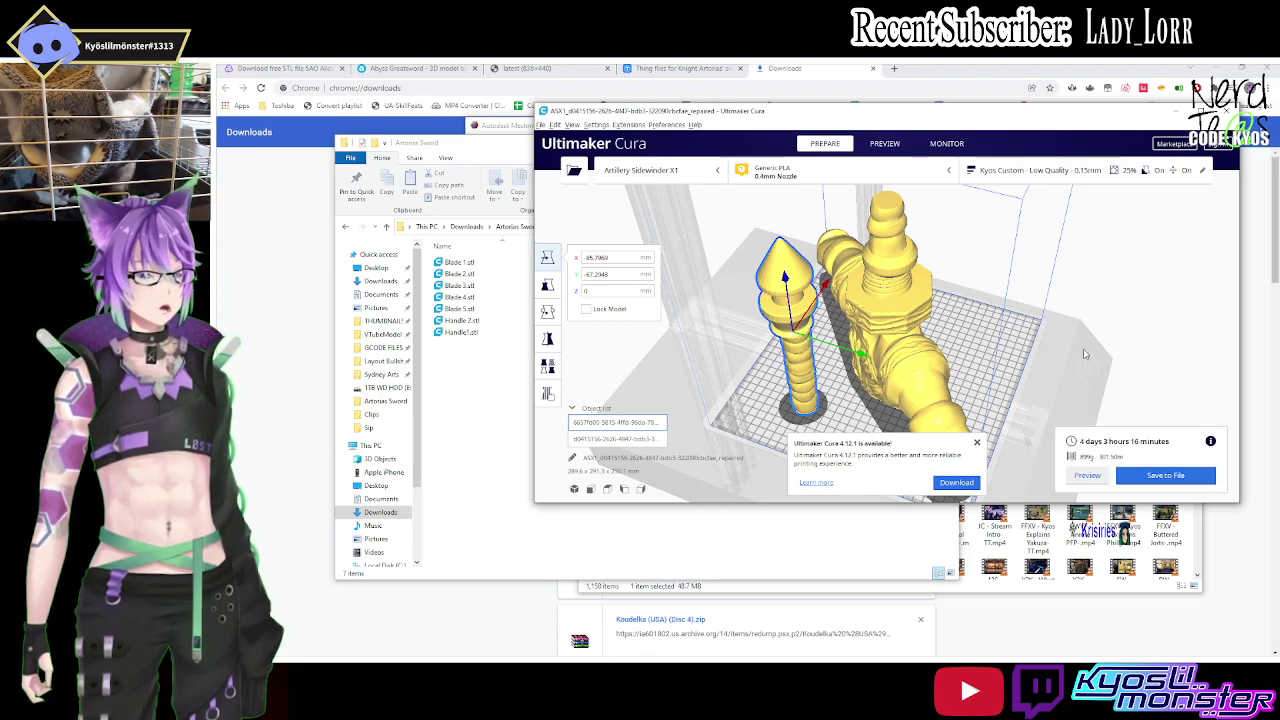
pyautogui.moveTo(1083, 349)
pyautogui.mouseDown(button='right')
pyautogui.moveTo(936, 294)
pyautogui.moveTo(981, 257)
pyautogui.mouseUp(button='right')
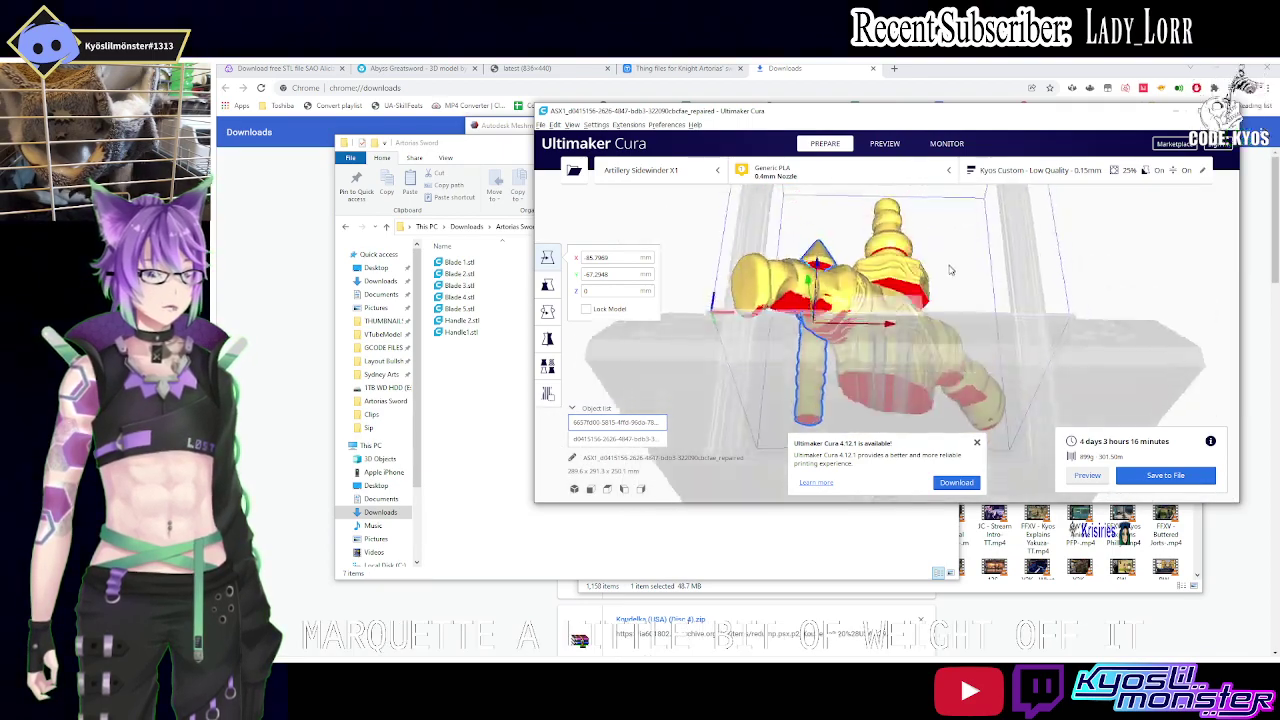
pyautogui.moveTo(981, 257); pyautogui.dragTo(943, 285, button='right')
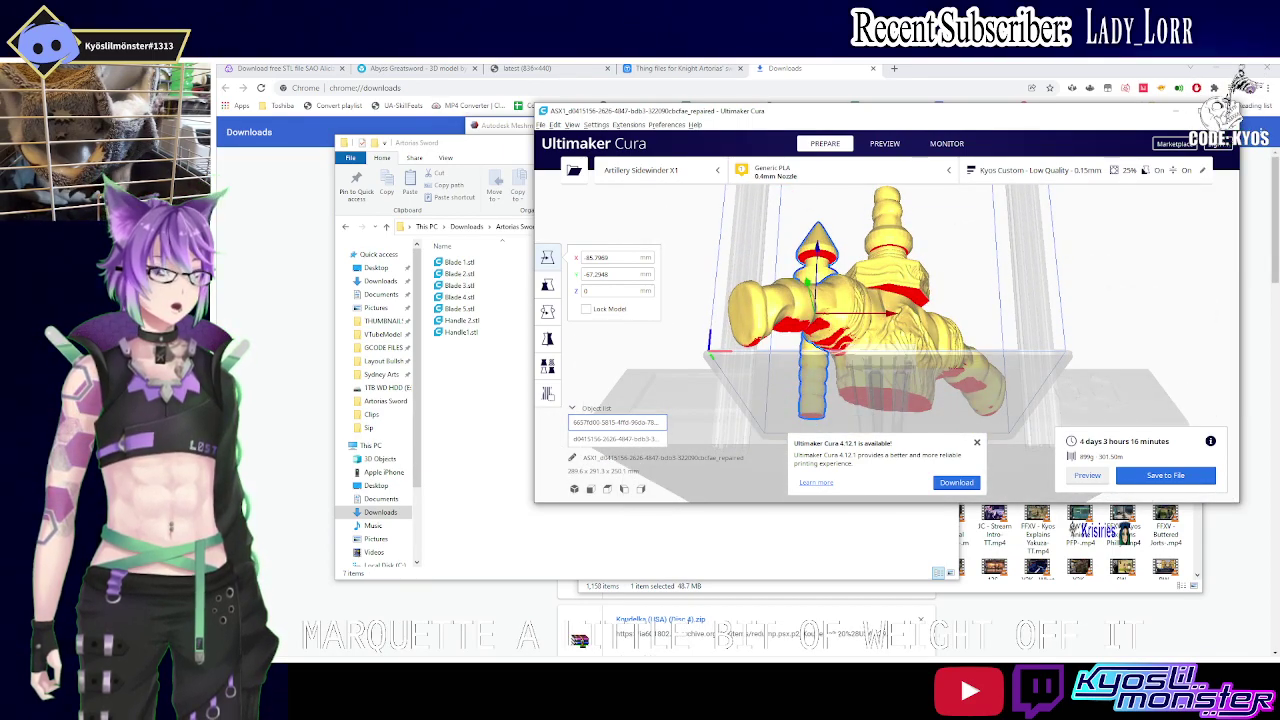
pyautogui.click(897, 69)
# Go to Tinkercad and start a new blank design.
pyautogui.write('tinkerca')
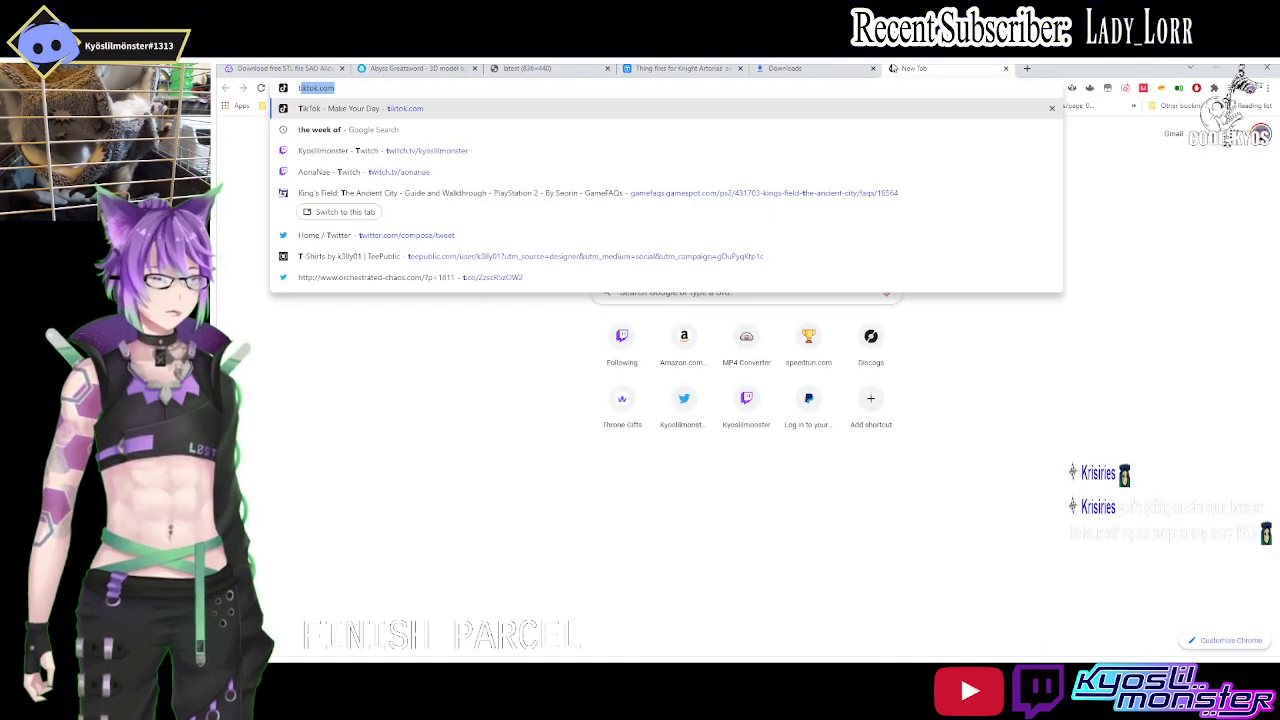
pyautogui.press('Return')
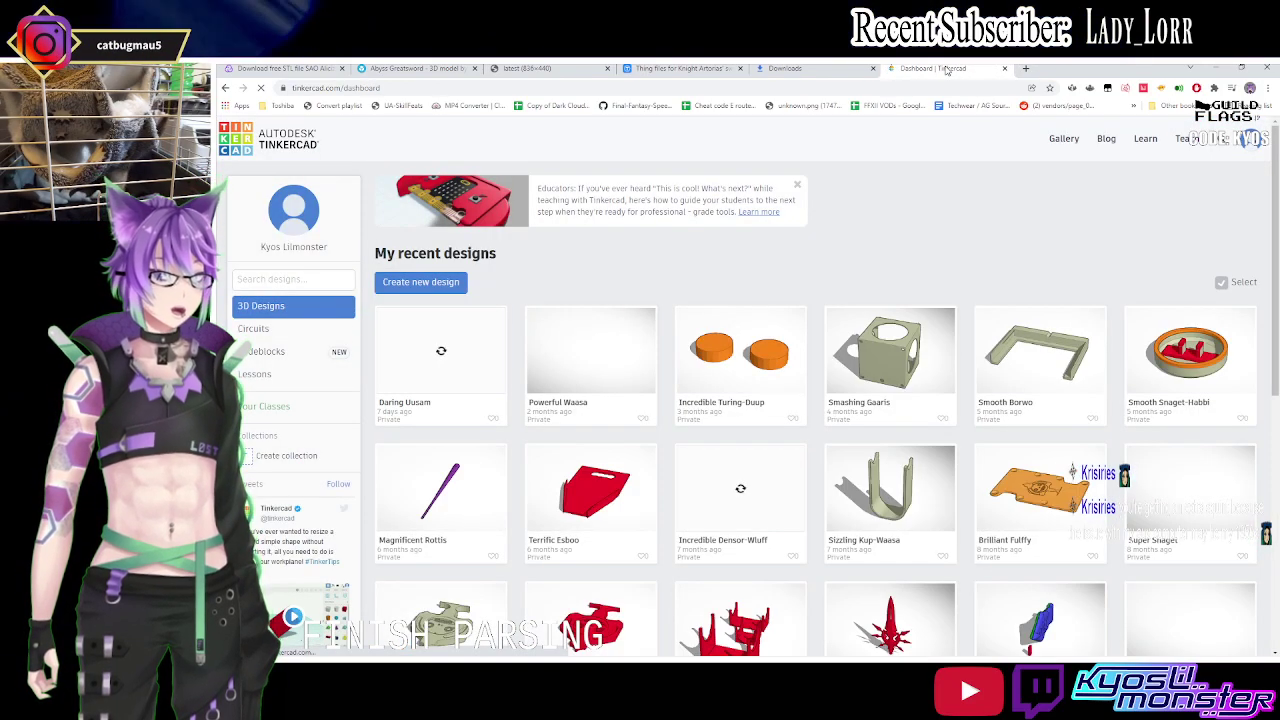
pyautogui.click(420, 281)
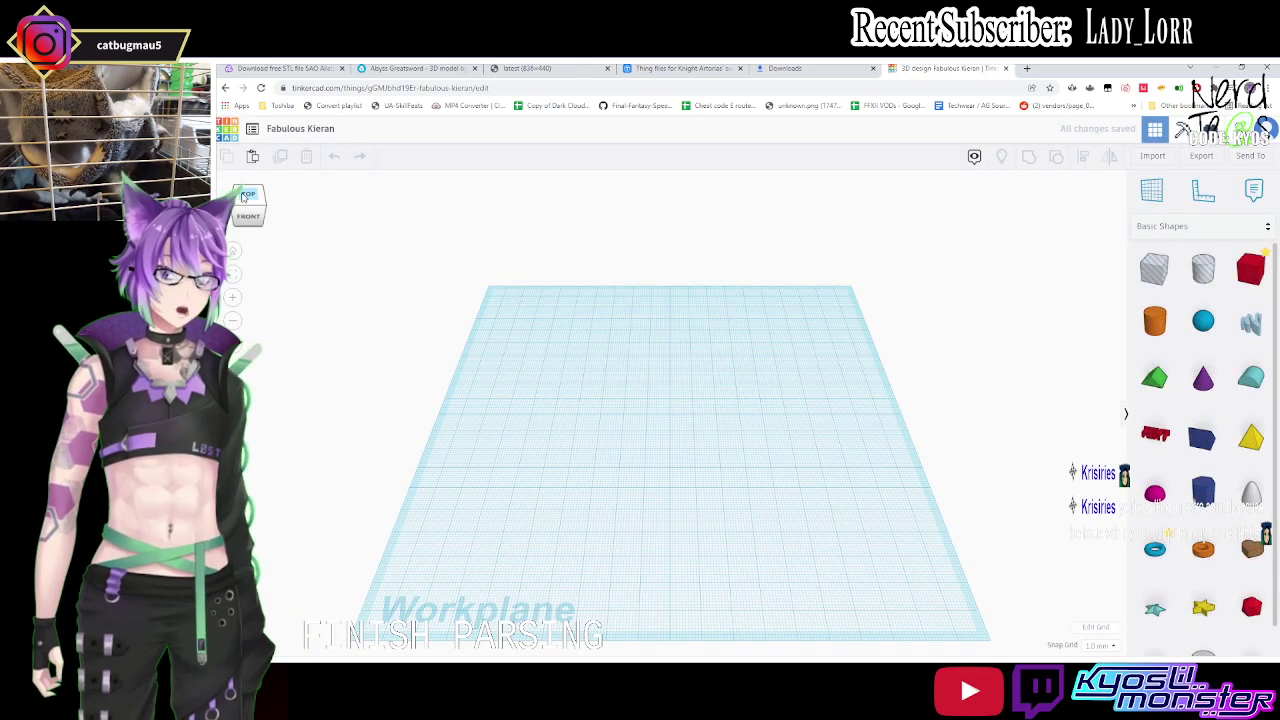
# Import the sword STL from Downloads and dismiss the too-complex import error.
pyautogui.click(1143, 157)
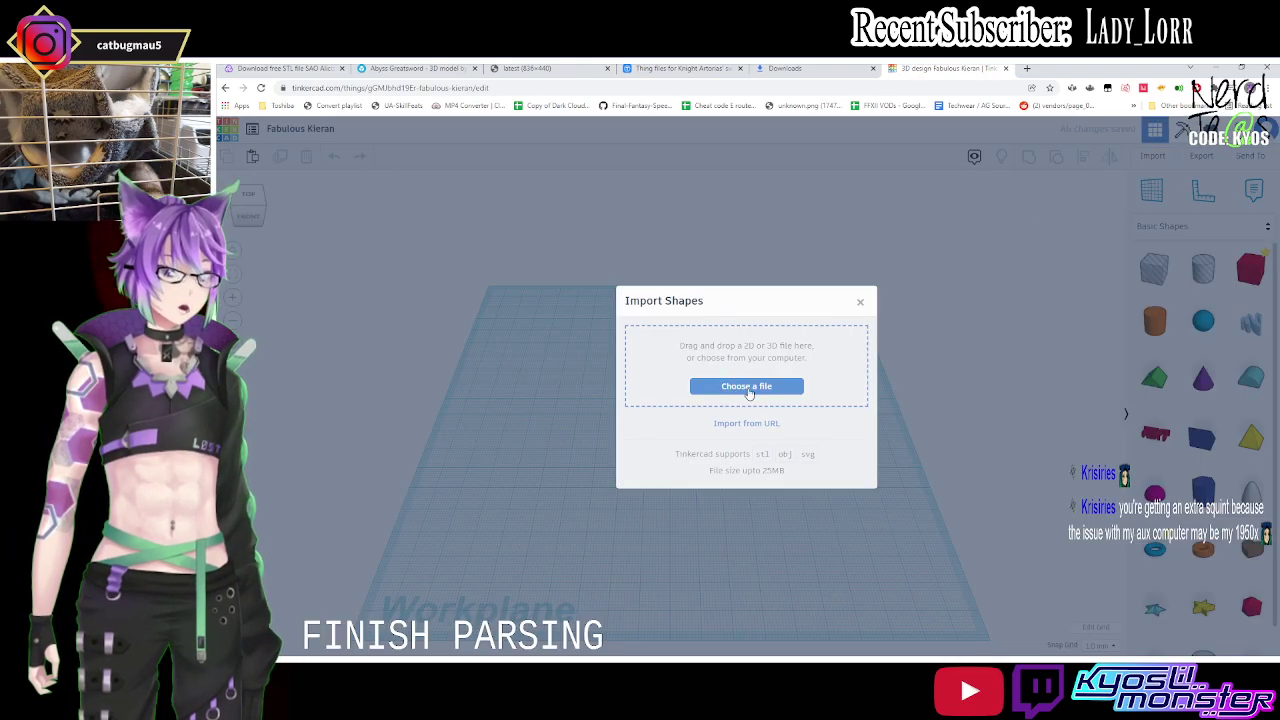
pyautogui.click(747, 389)
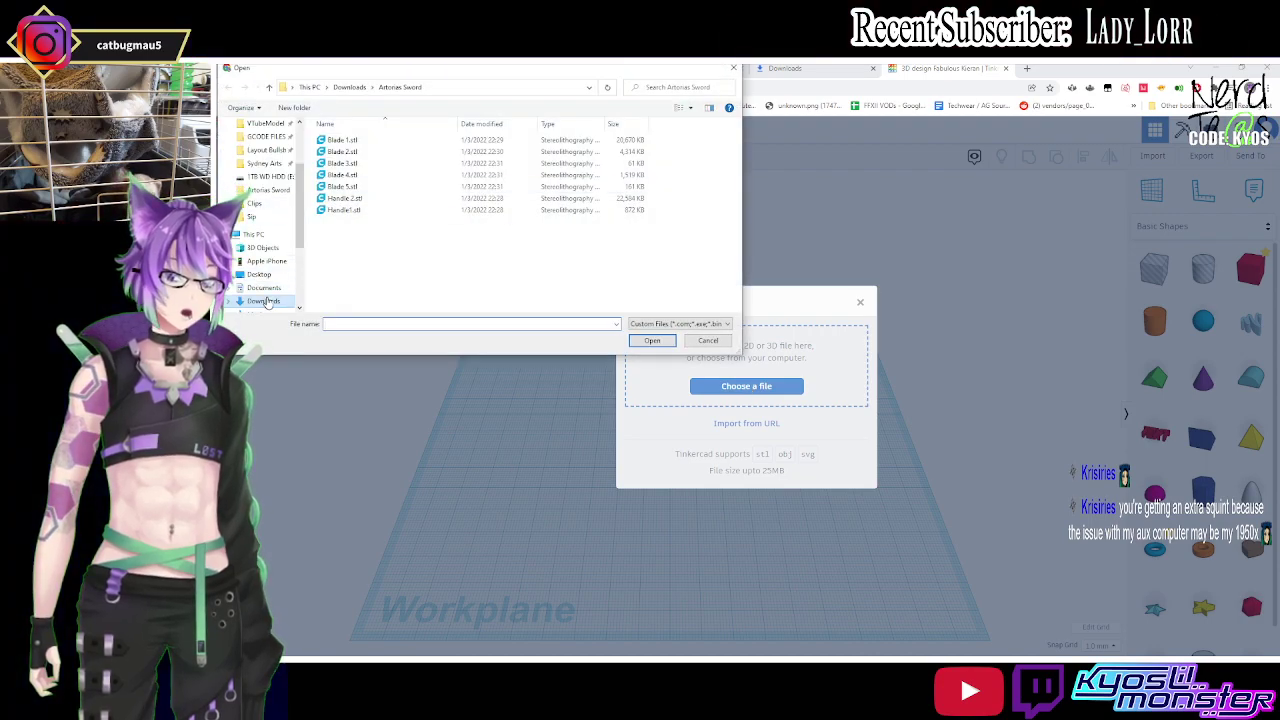
pyautogui.click(265, 301)
pyautogui.doubleClick(409, 175)
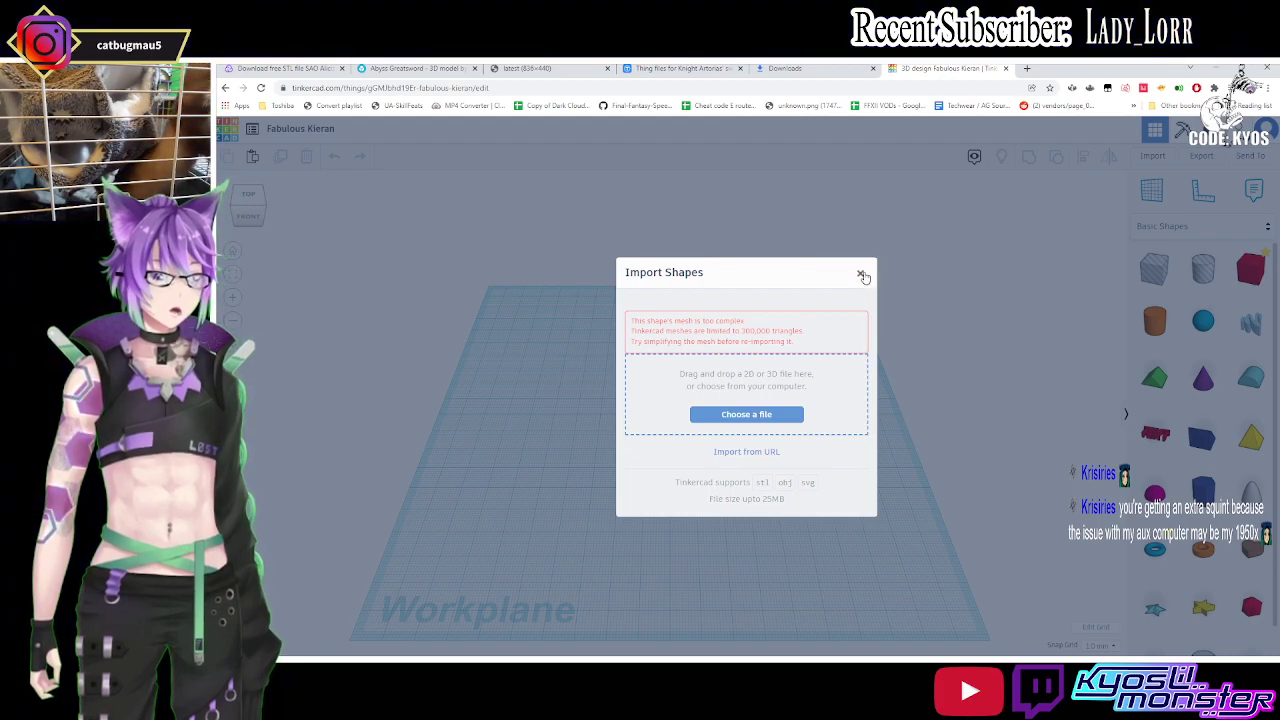
pyautogui.click(862, 275)
pyautogui.moveTo(826, 648)
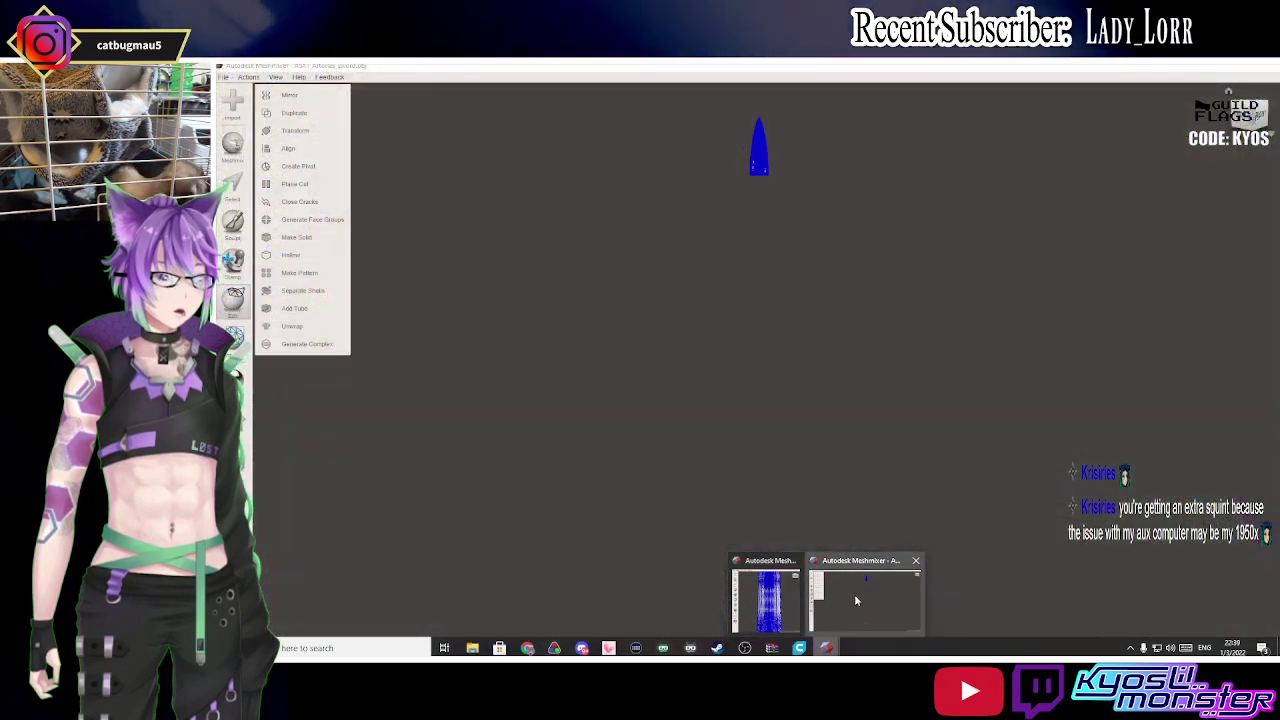
# In Meshmixer, import the repaired handle STL, replacing the current mesh, and view it from above.
pyautogui.click(854, 594)
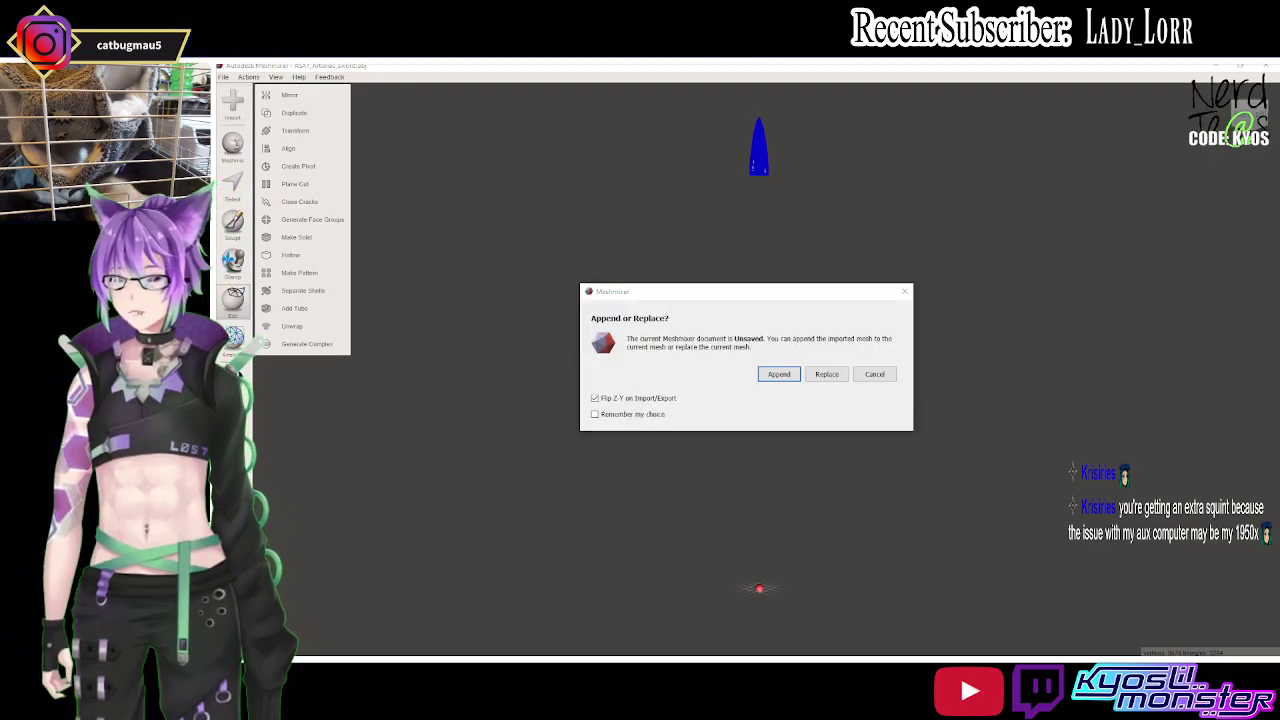
pyautogui.click(827, 374)
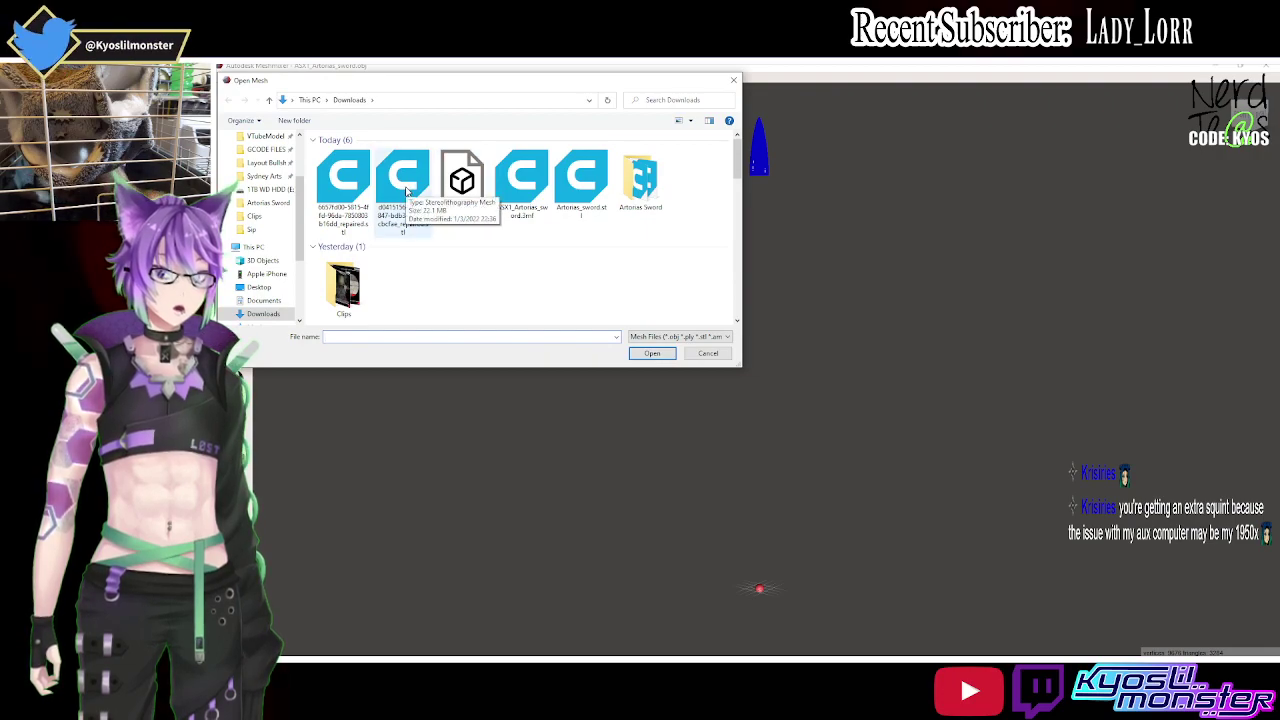
pyautogui.doubleClick(405, 190)
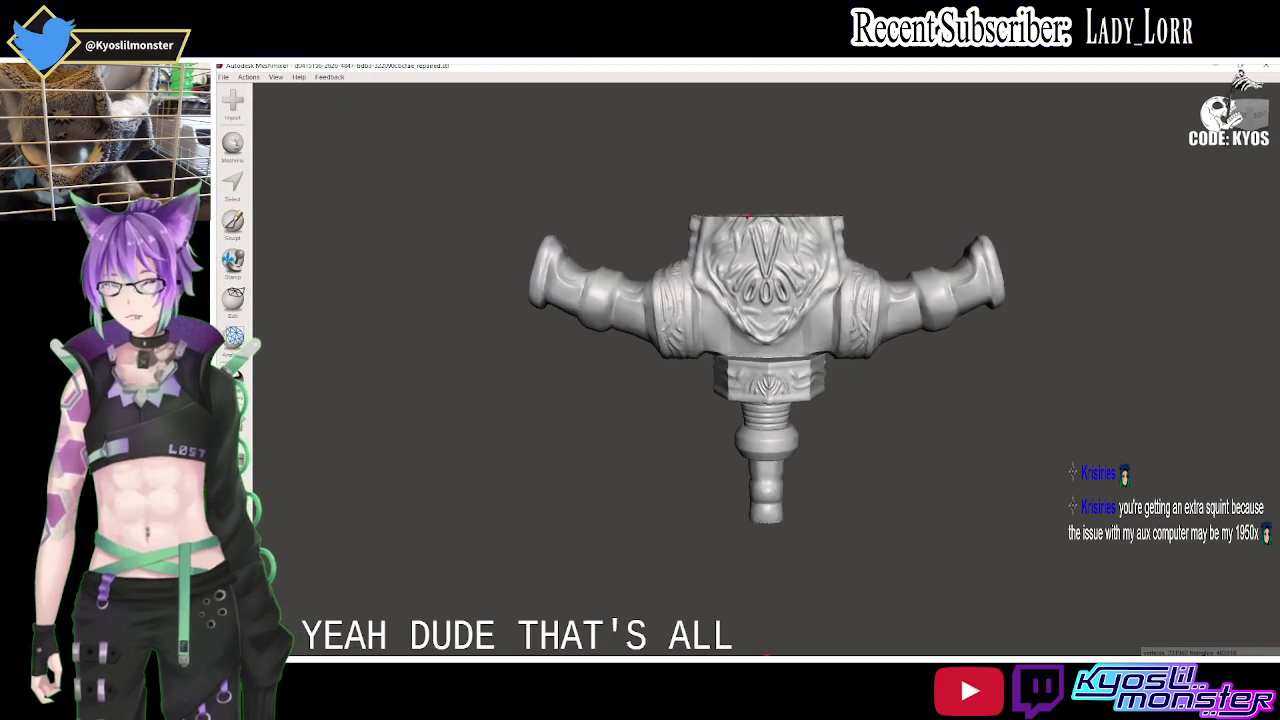
pyautogui.moveTo(760, 420)
pyautogui.mouseDown(button='right')
pyautogui.moveTo(741, 327)
pyautogui.moveTo(767, 465)
pyautogui.mouseUp(button='right')
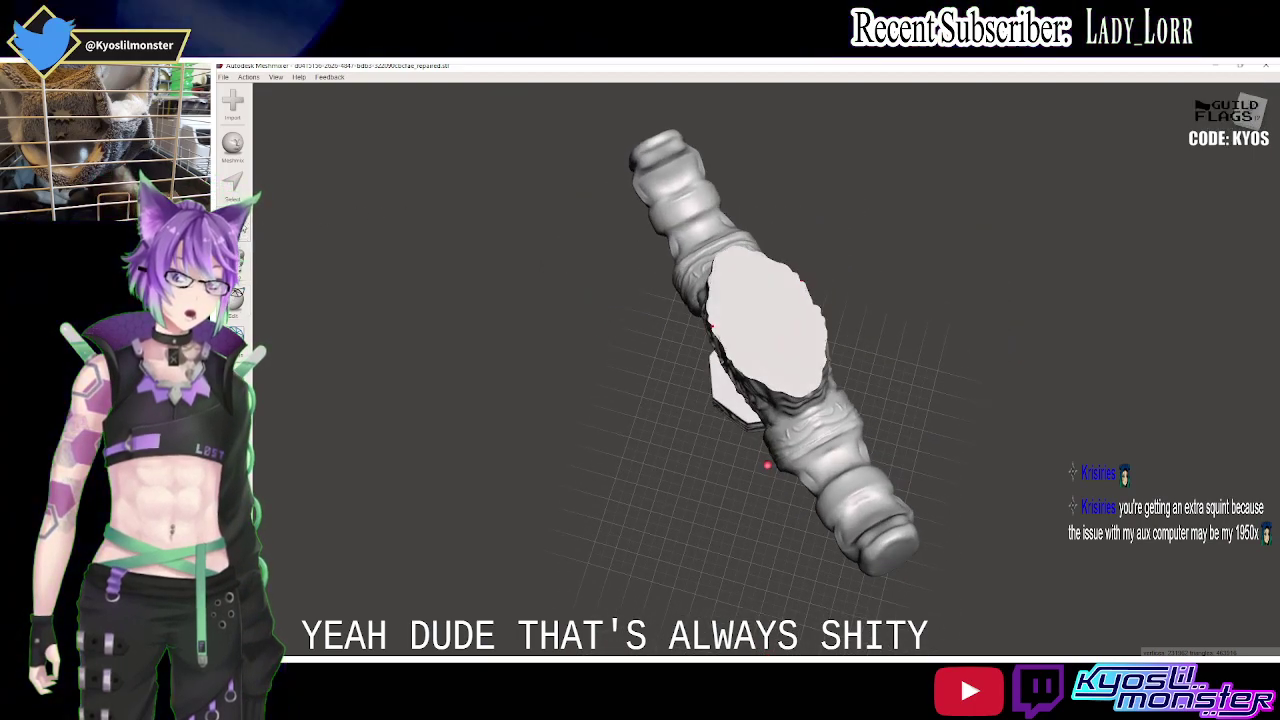
pyautogui.click(236, 295)
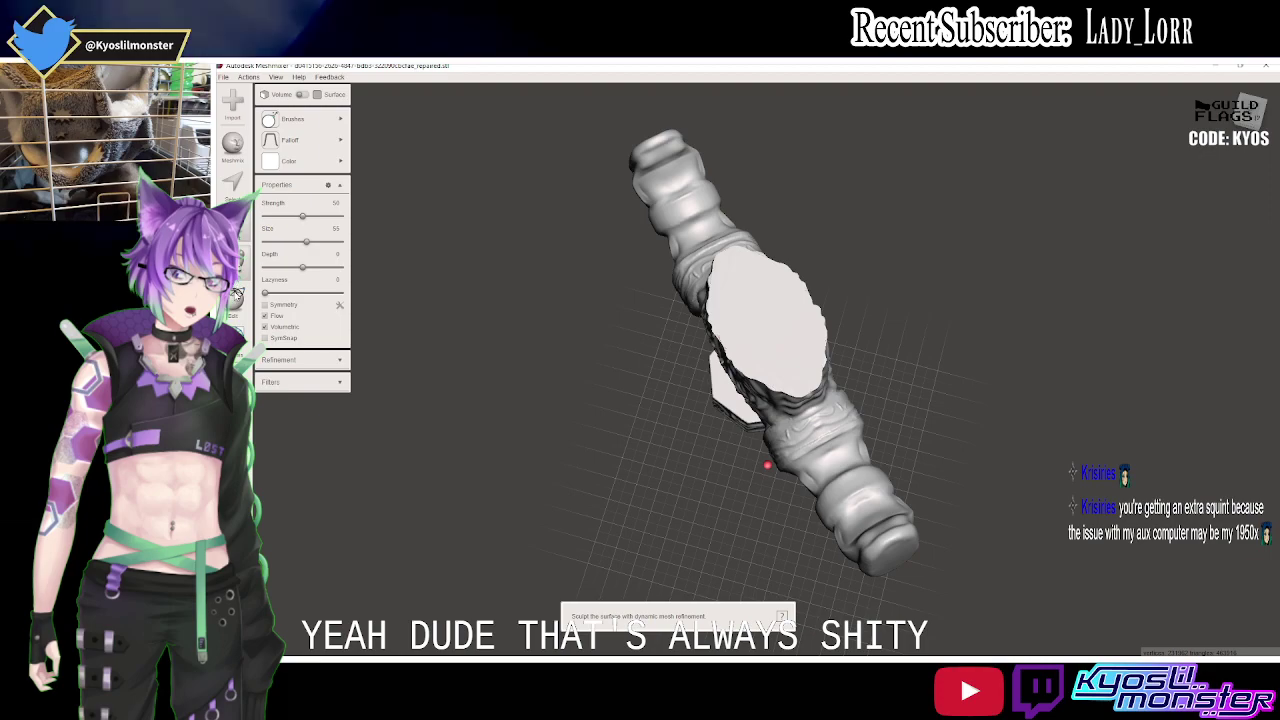
pyautogui.click(232, 258)
pyautogui.click(233, 300)
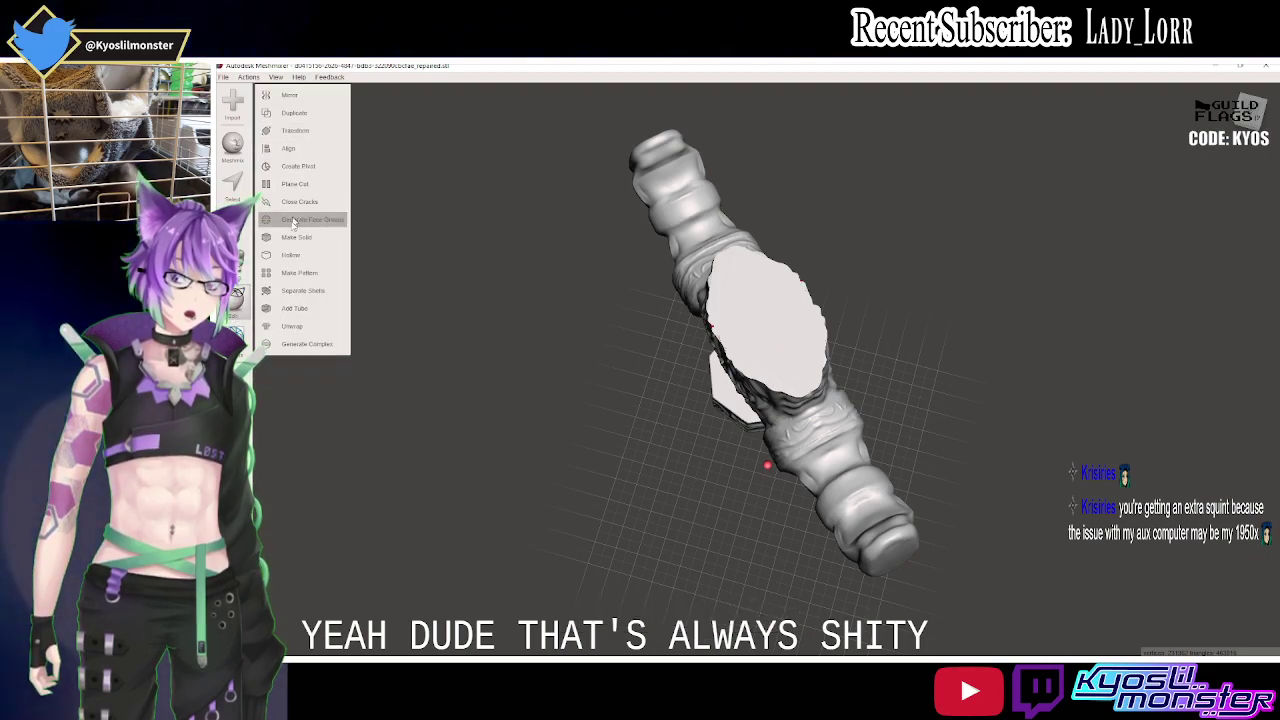
# Add a tube running vertically from the handle's top to its bottom.
pyautogui.click(308, 310)
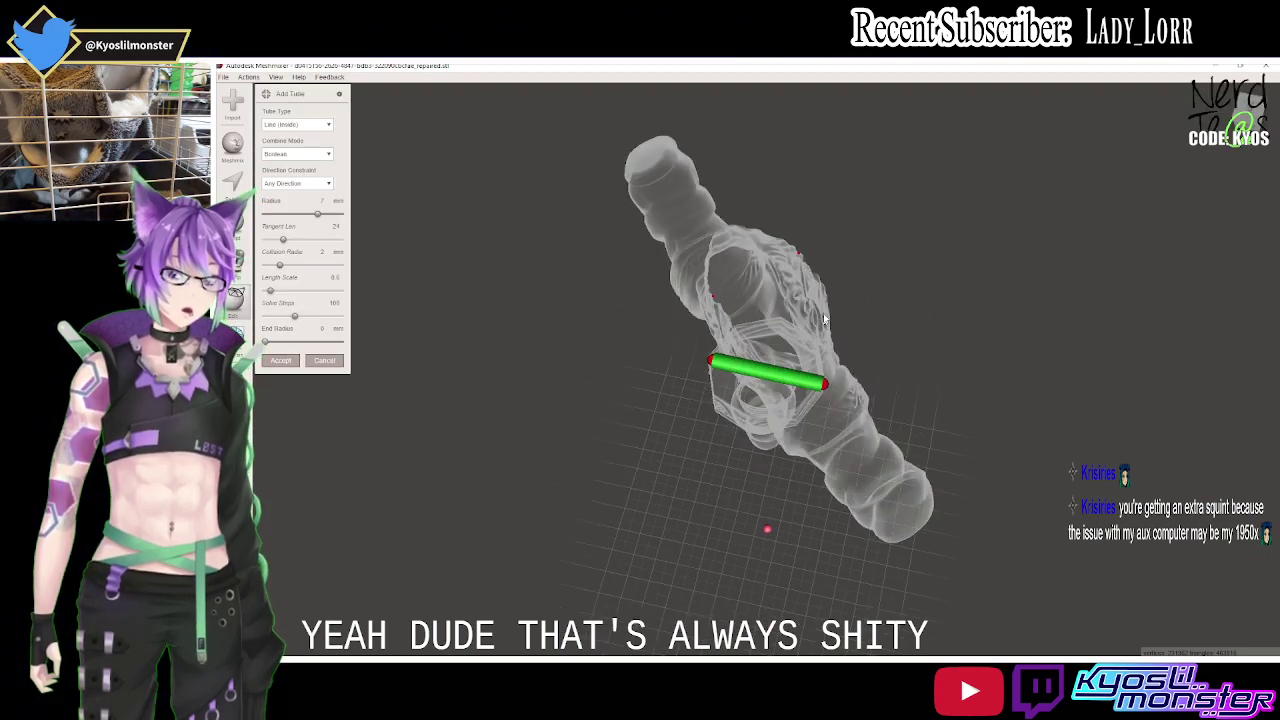
pyautogui.moveTo(860, 400); pyautogui.dragTo(883, 219, button='right')
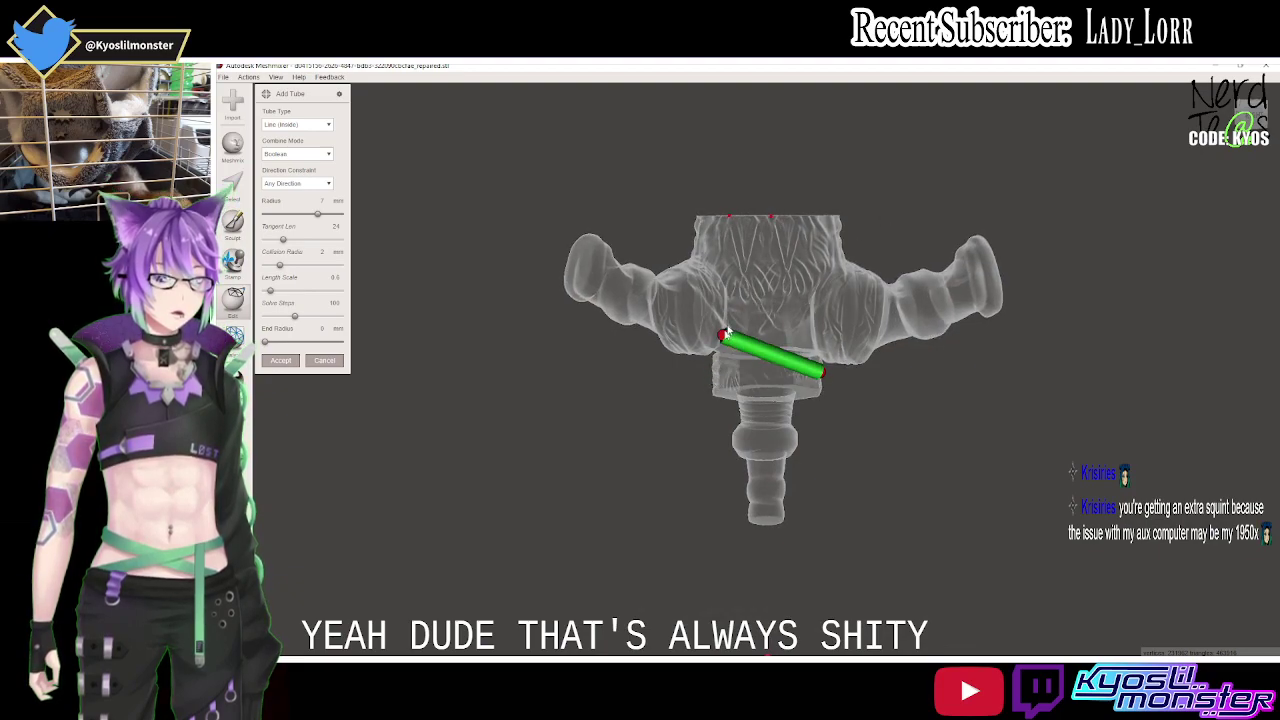
pyautogui.moveTo(724, 336); pyautogui.dragTo(767, 222)
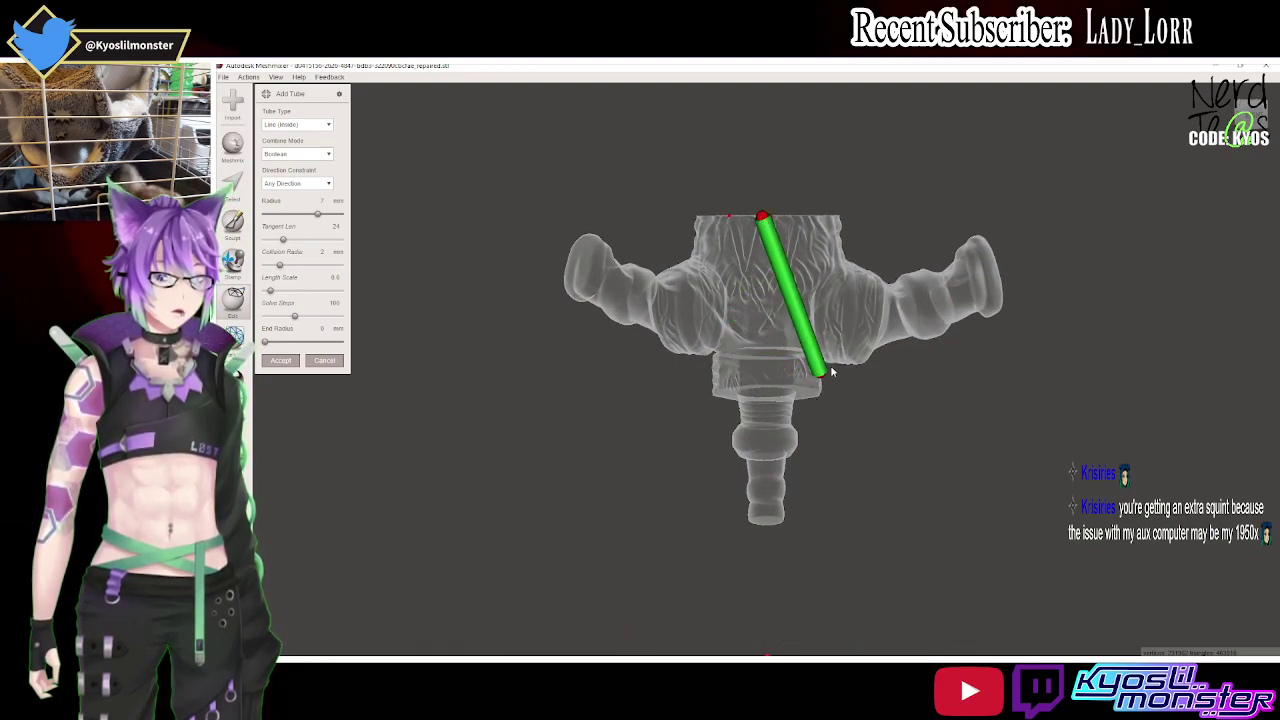
pyautogui.moveTo(828, 372); pyautogui.dragTo(775, 396)
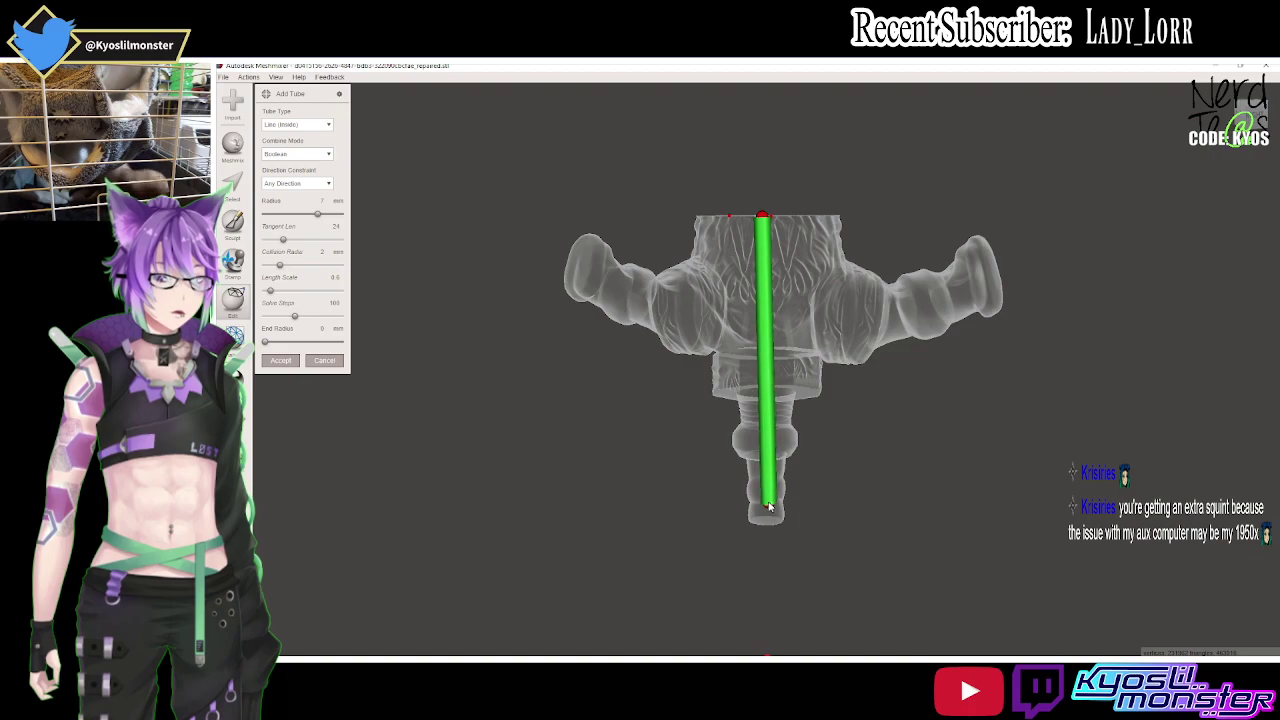
pyautogui.moveTo(767, 523)
pyautogui.mouseDown(button='right')
pyautogui.moveTo(1004, 498)
pyautogui.moveTo(1009, 615)
pyautogui.moveTo(897, 518)
pyautogui.mouseUp(button='right')
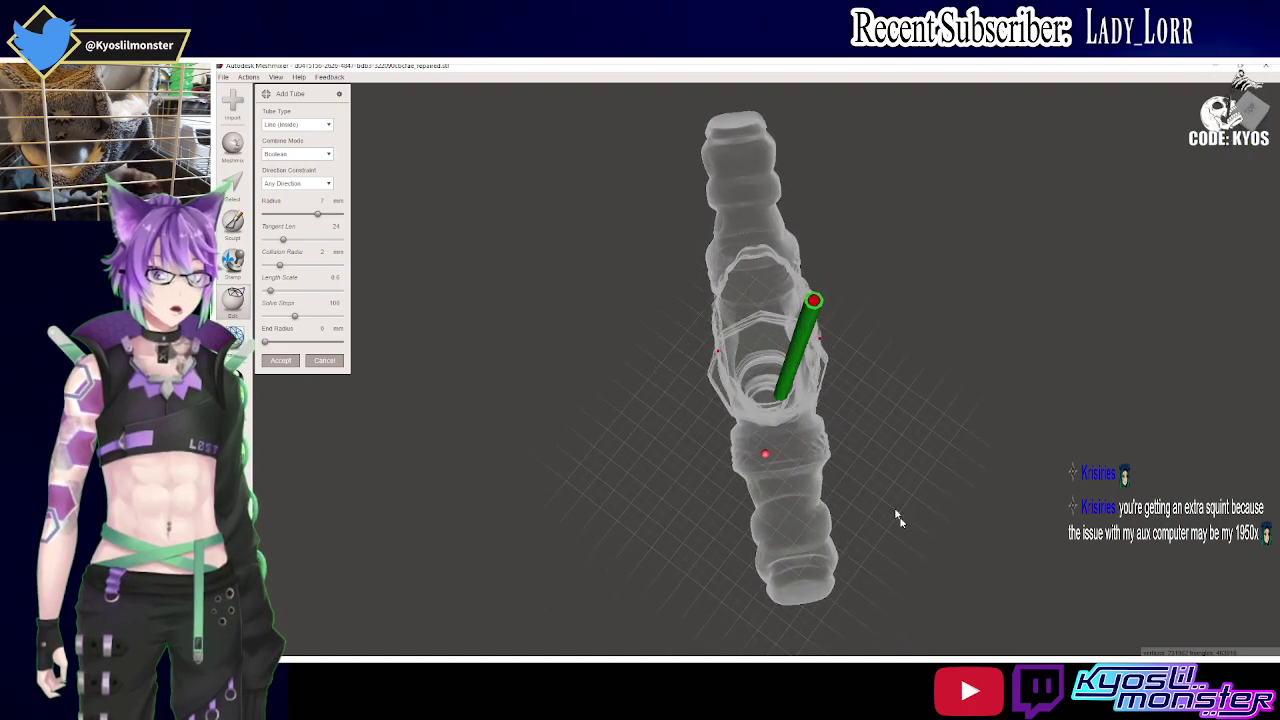
# Set the tube's Direction Constraint to Y Axis.
pyautogui.click(320, 184)
pyautogui.click(289, 207)
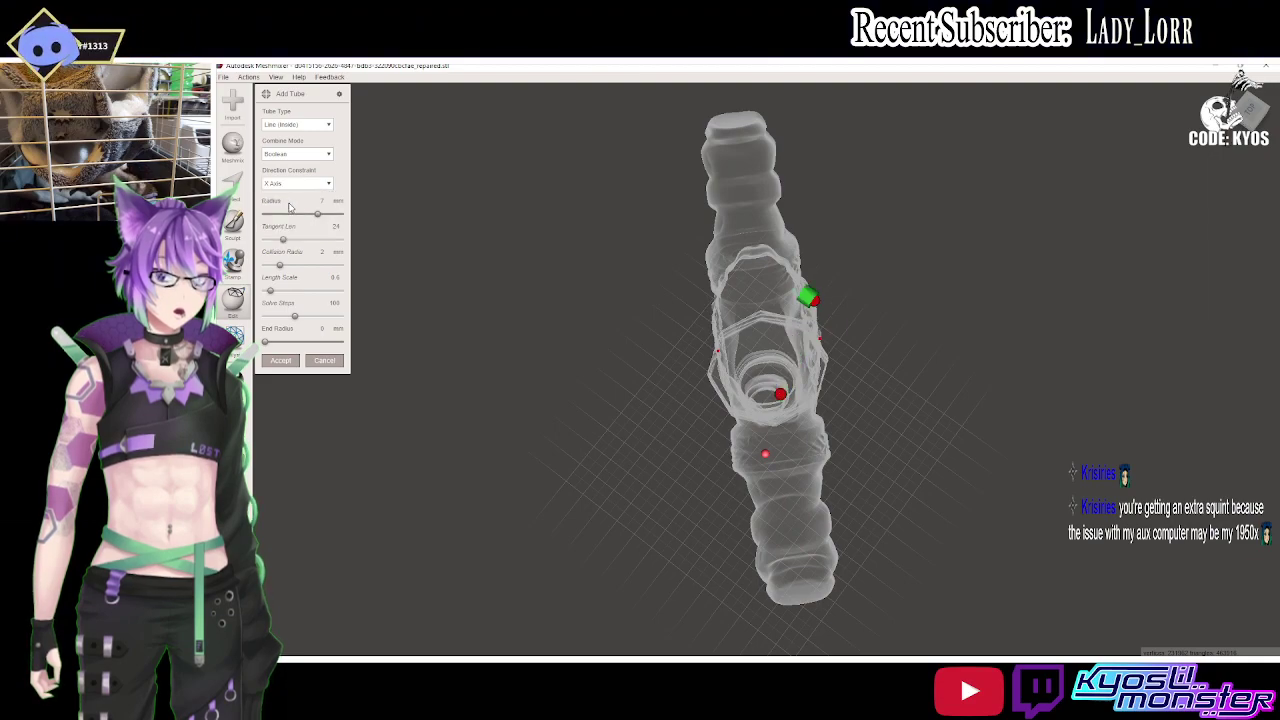
pyautogui.click(287, 226)
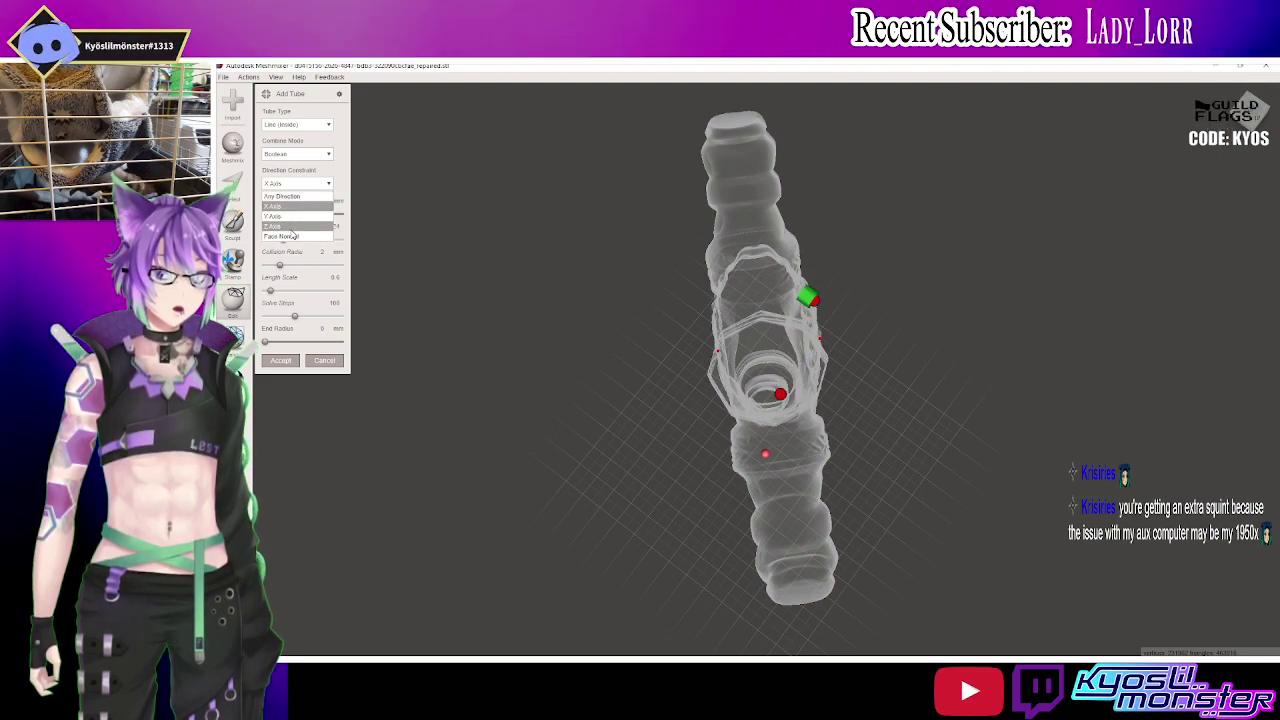
pyautogui.click(310, 184)
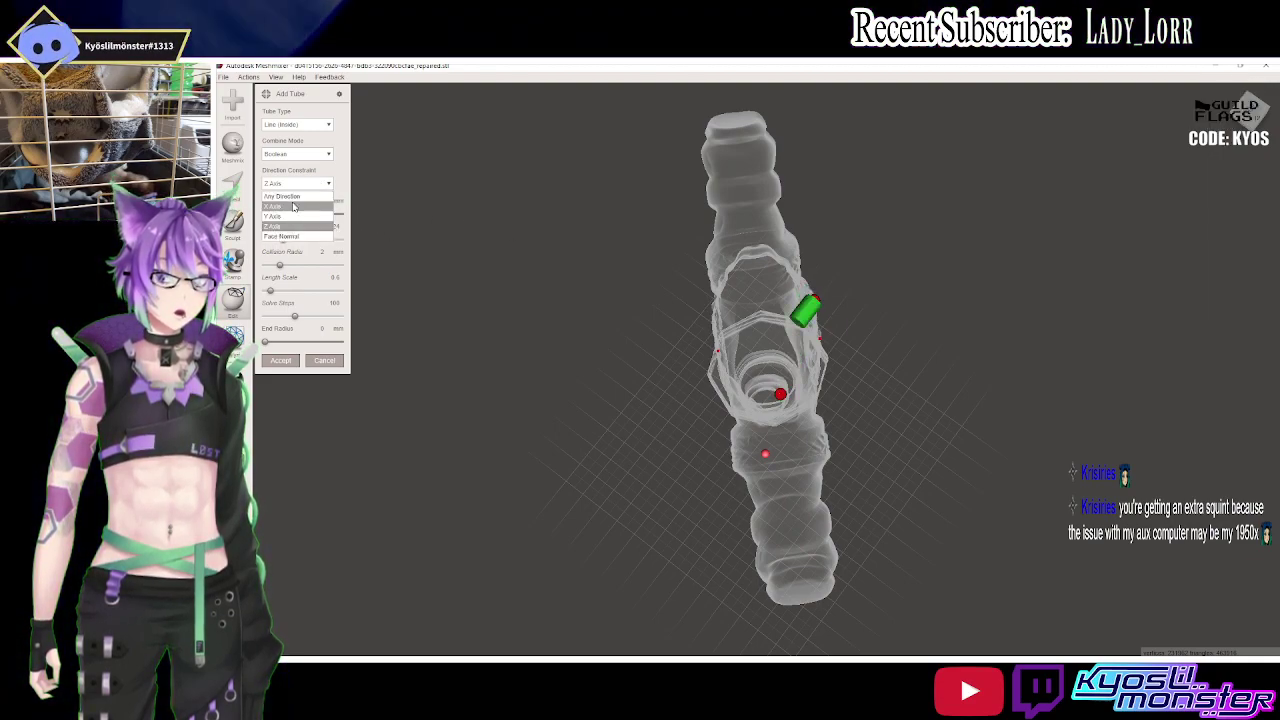
pyautogui.click(289, 216)
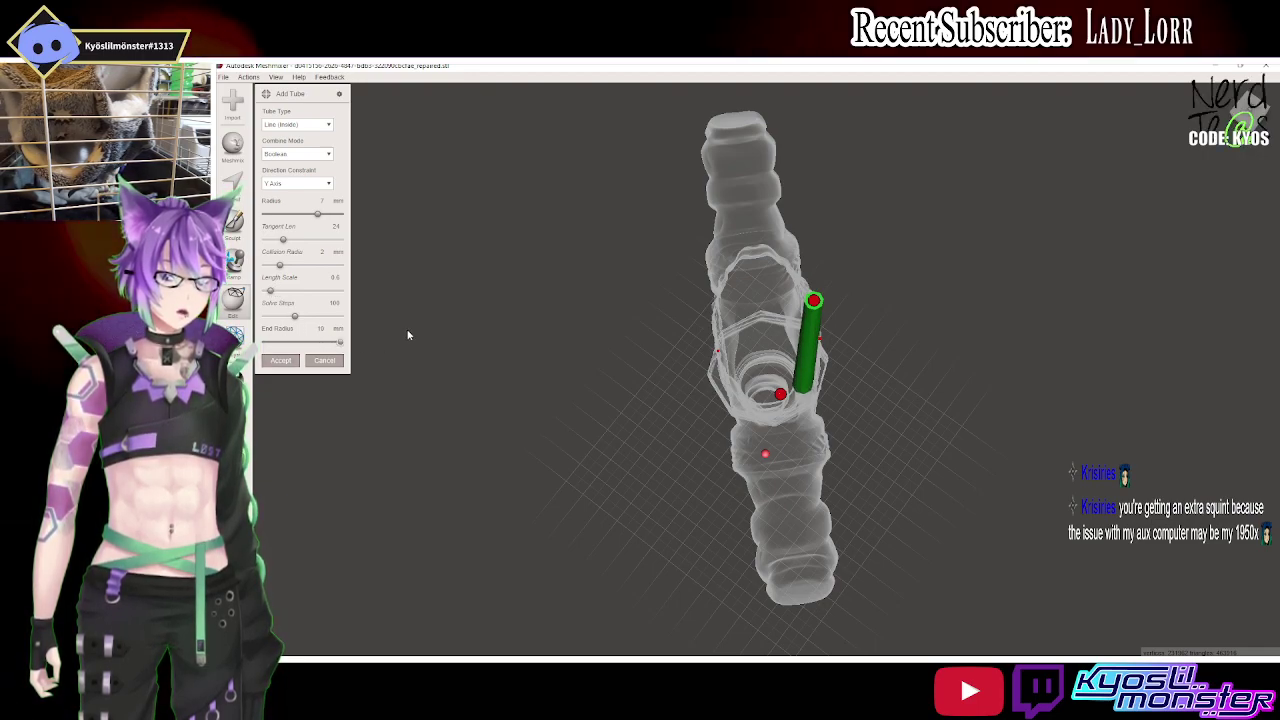
# Make the tube a uniform 10 mm radius and verify it spans the full handle length.
pyautogui.moveTo(340, 341); pyautogui.dragTo(264, 341)
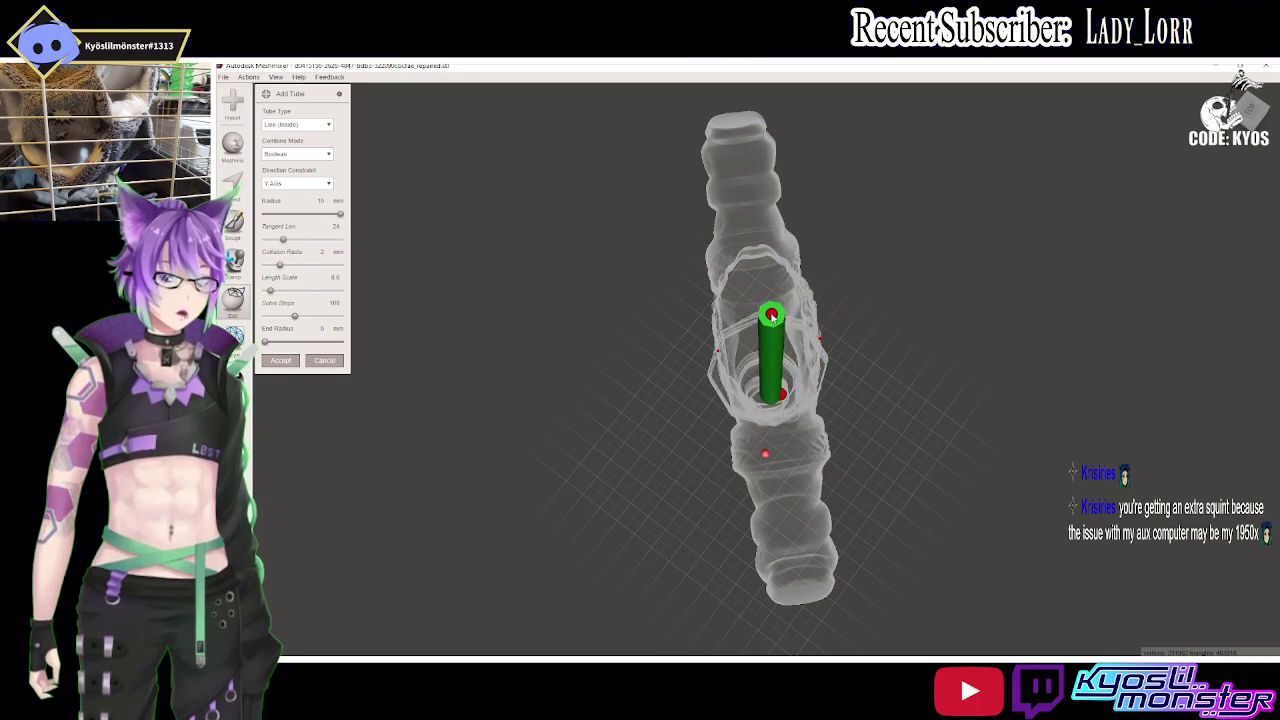
pyautogui.moveTo(783, 333)
pyautogui.mouseDown(button='right')
pyautogui.moveTo(887, 234)
pyautogui.moveTo(898, 329)
pyautogui.mouseUp(button='right')
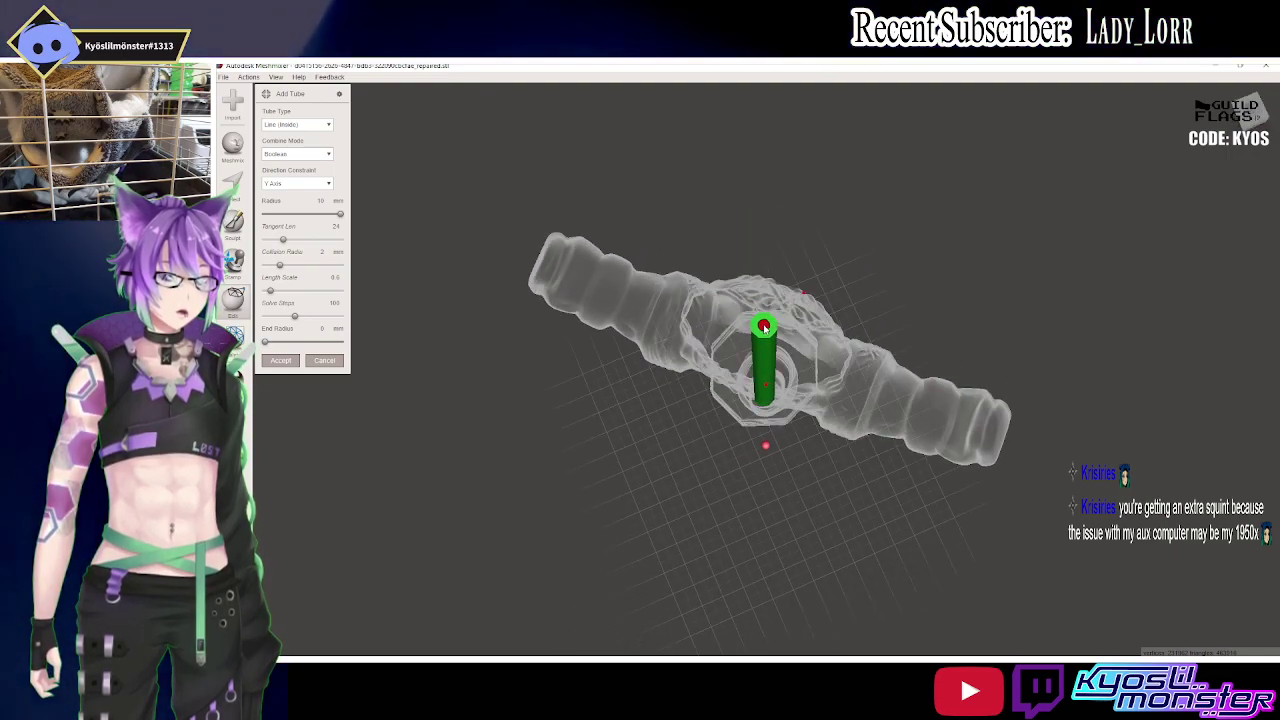
pyautogui.moveTo(762, 328)
pyautogui.mouseDown(button='right')
pyautogui.moveTo(858, 198)
pyautogui.moveTo(790, 206)
pyautogui.moveTo(778, 420)
pyautogui.mouseUp(button='right')
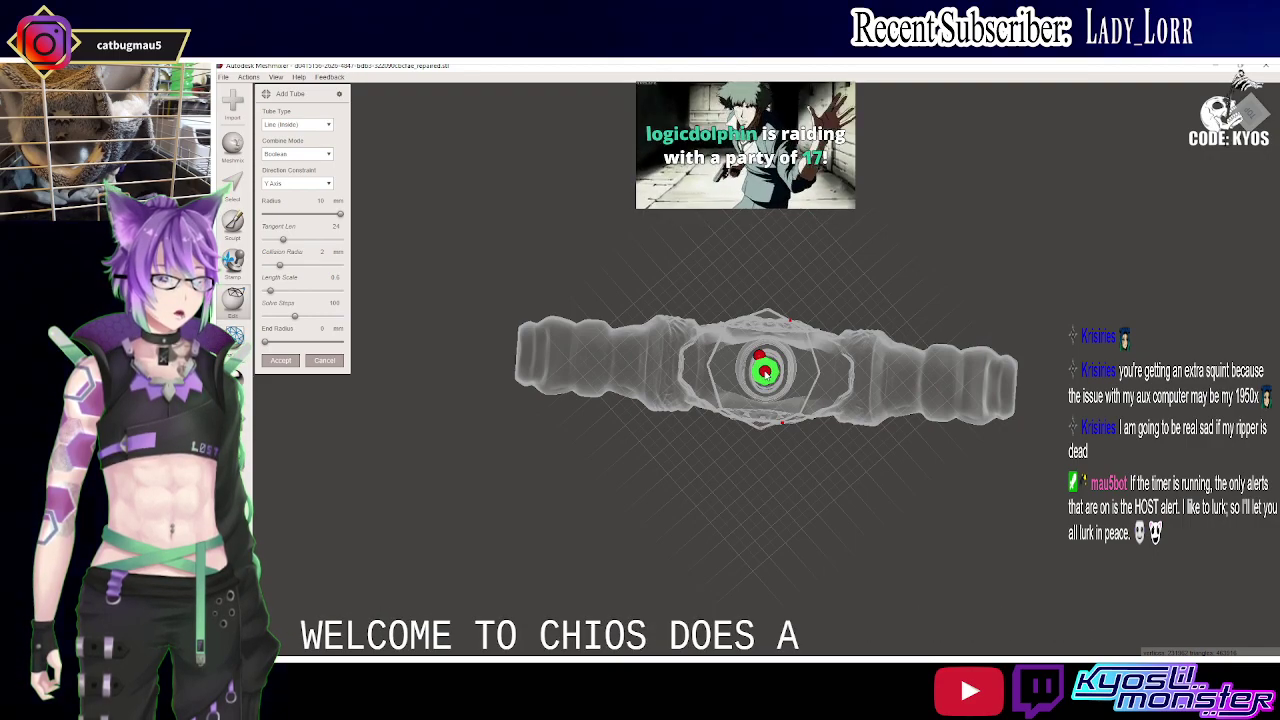
pyautogui.moveTo(765, 372); pyautogui.dragTo(755, 229, button='right')
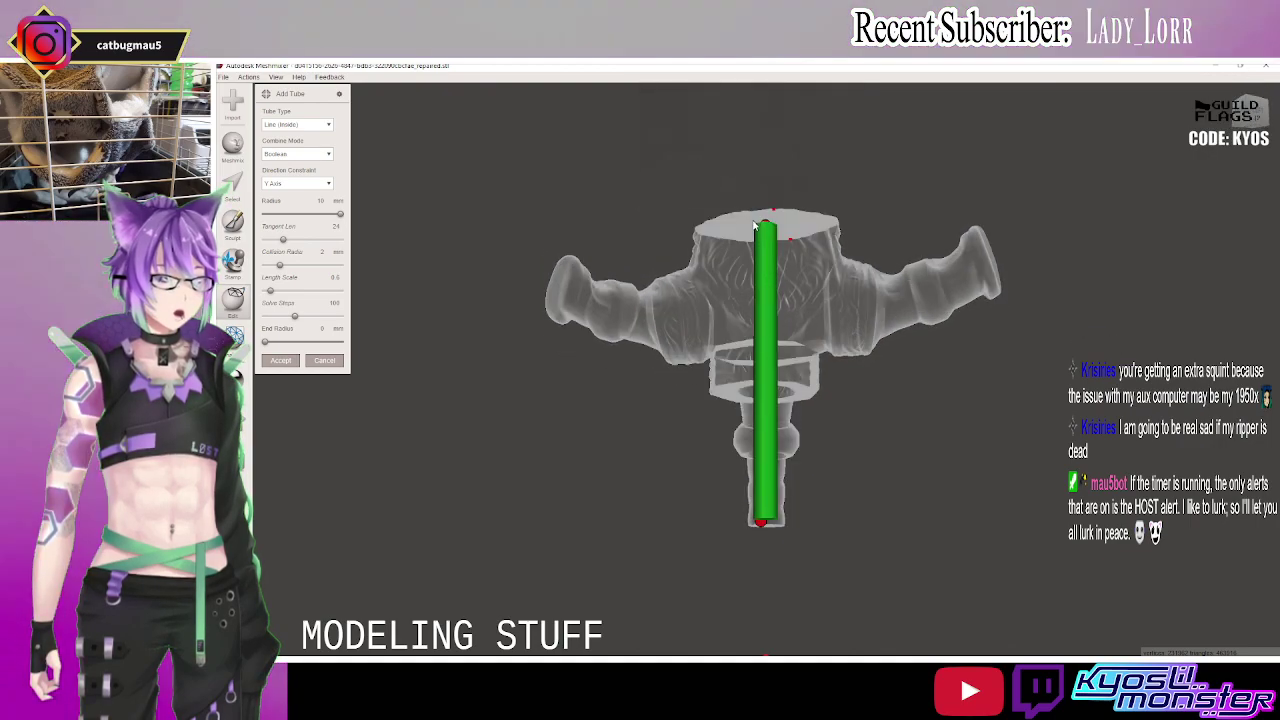
pyautogui.moveTo(755, 229); pyautogui.dragTo(770, 377, button='right')
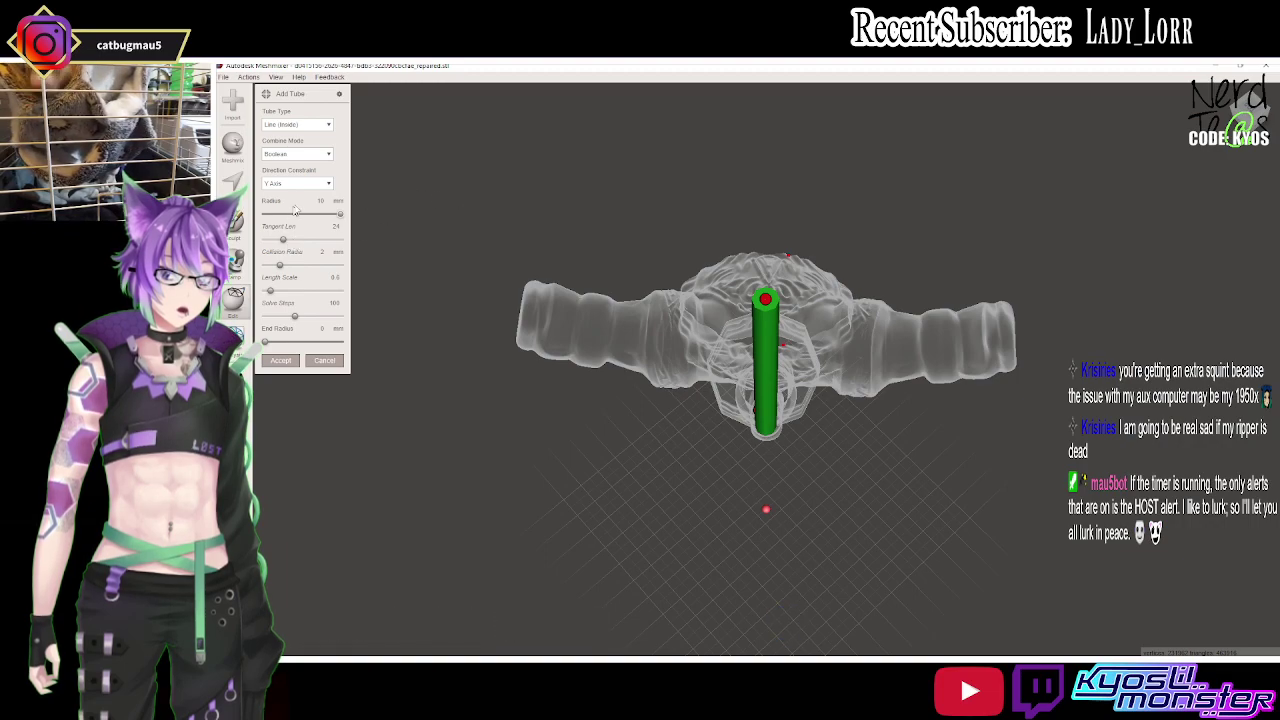
# Raise the tube's End Radius to 10 mm.
pyautogui.click(326, 125)
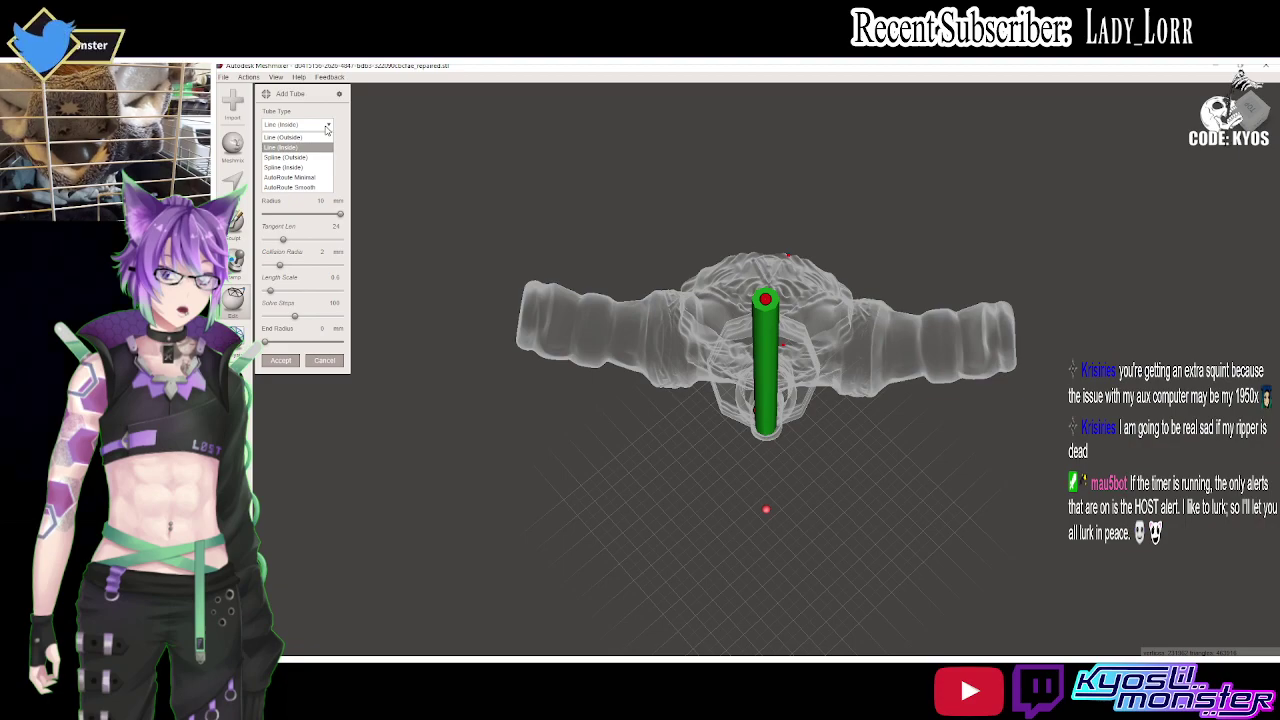
pyautogui.moveTo(764, 344)
pyautogui.mouseDown(button='right')
pyautogui.moveTo(918, 132)
pyautogui.moveTo(749, 286)
pyautogui.moveTo(408, 254)
pyautogui.moveTo(404, 229)
pyautogui.mouseUp(button='right')
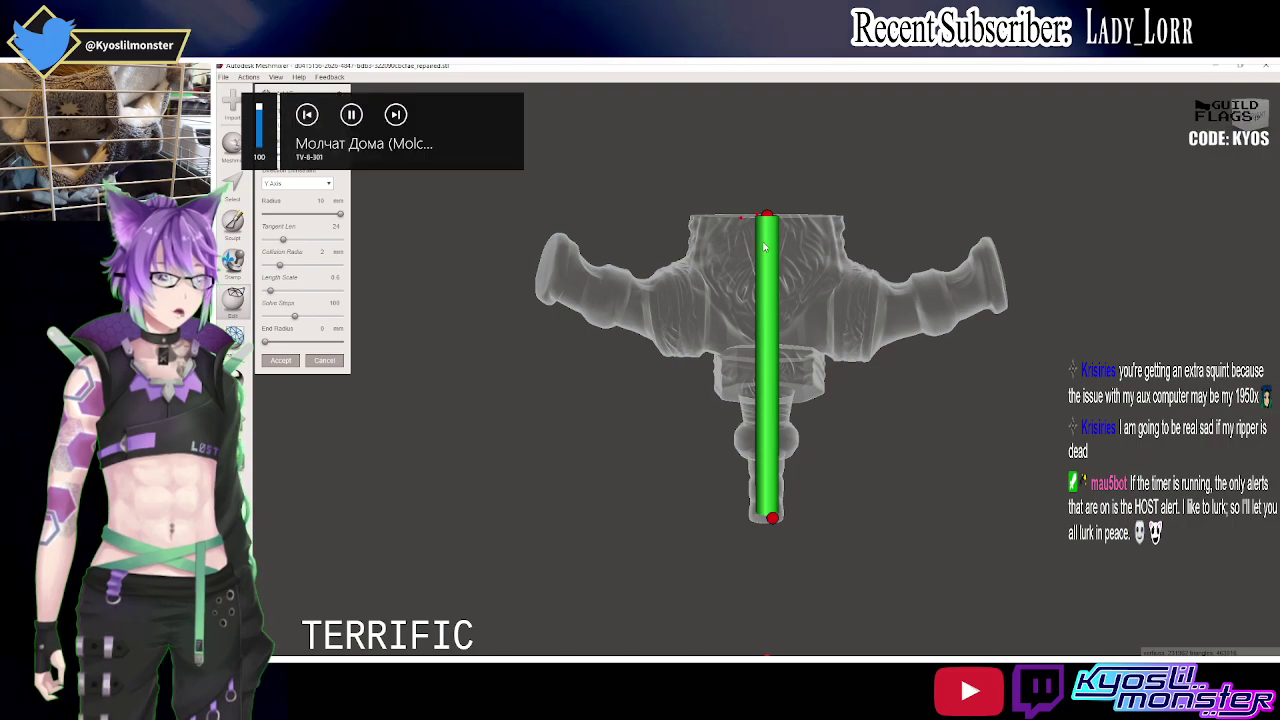
pyautogui.moveTo(826, 551)
pyautogui.mouseDown(button='right')
pyautogui.moveTo(800, 434)
pyautogui.moveTo(838, 535)
pyautogui.mouseUp(button='right')
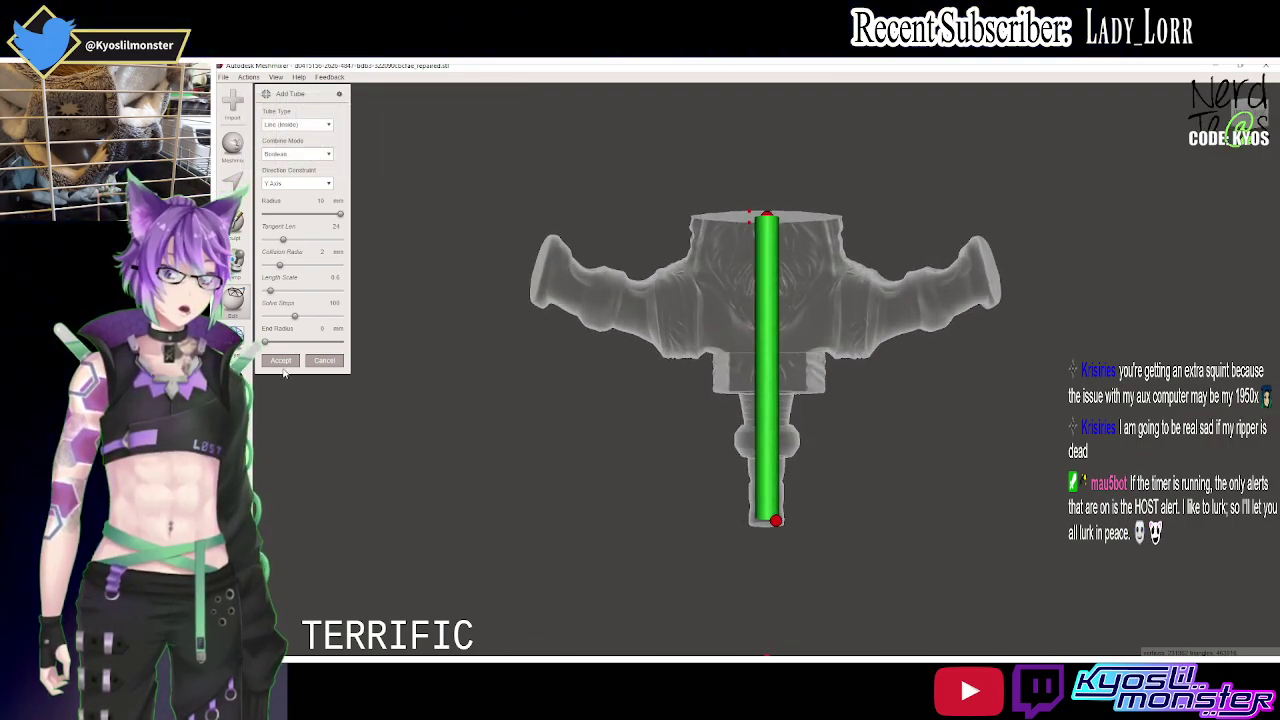
pyautogui.moveTo(862, 287)
pyautogui.mouseDown(button='right')
pyautogui.moveTo(686, 337)
pyautogui.moveTo(680, 457)
pyautogui.mouseUp(button='right')
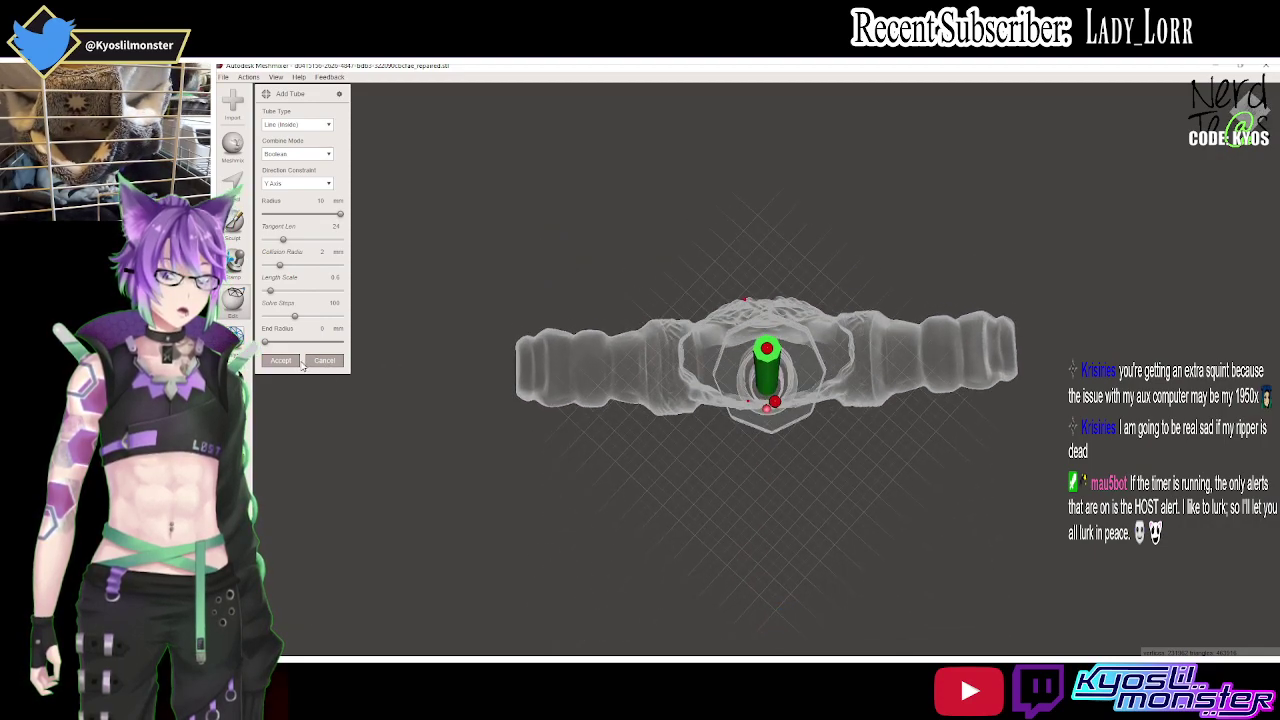
pyautogui.moveTo(267, 343); pyautogui.dragTo(340, 342)
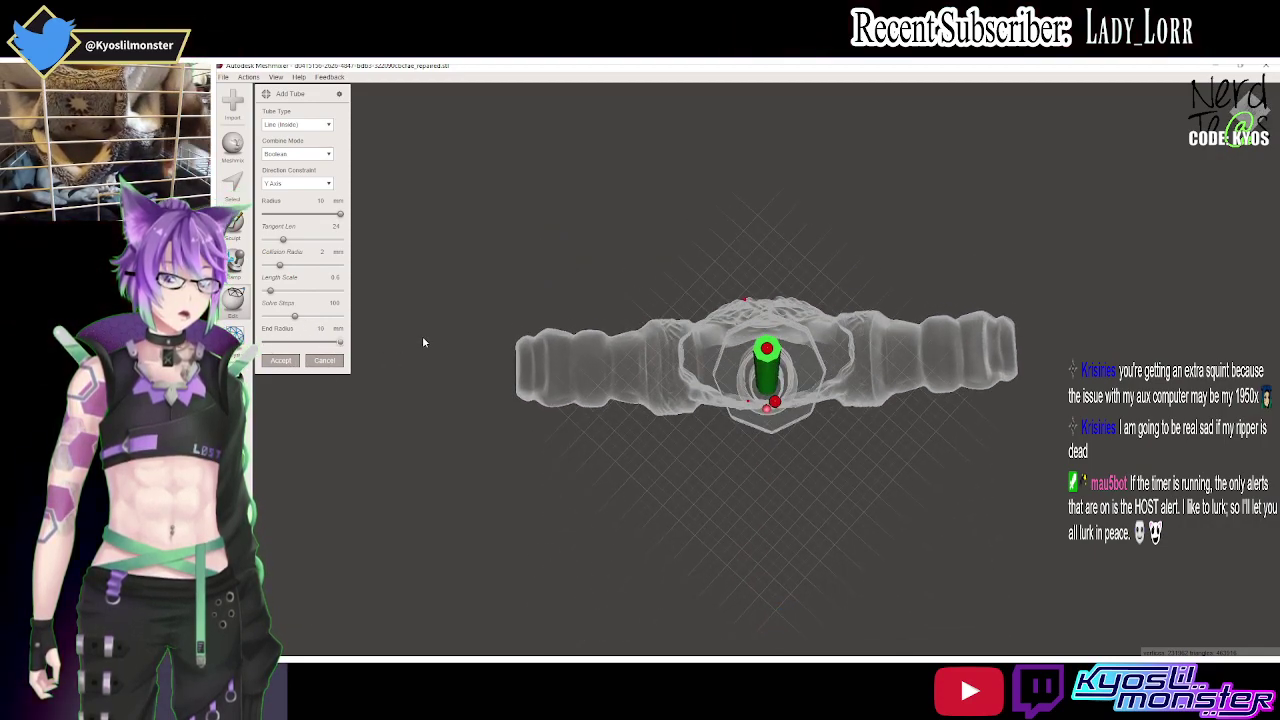
pyautogui.moveTo(700, 440)
pyautogui.mouseDown(button='right')
pyautogui.moveTo(743, 109)
pyautogui.moveTo(700, 335)
pyautogui.moveTo(575, 346)
pyautogui.mouseUp(button='right')
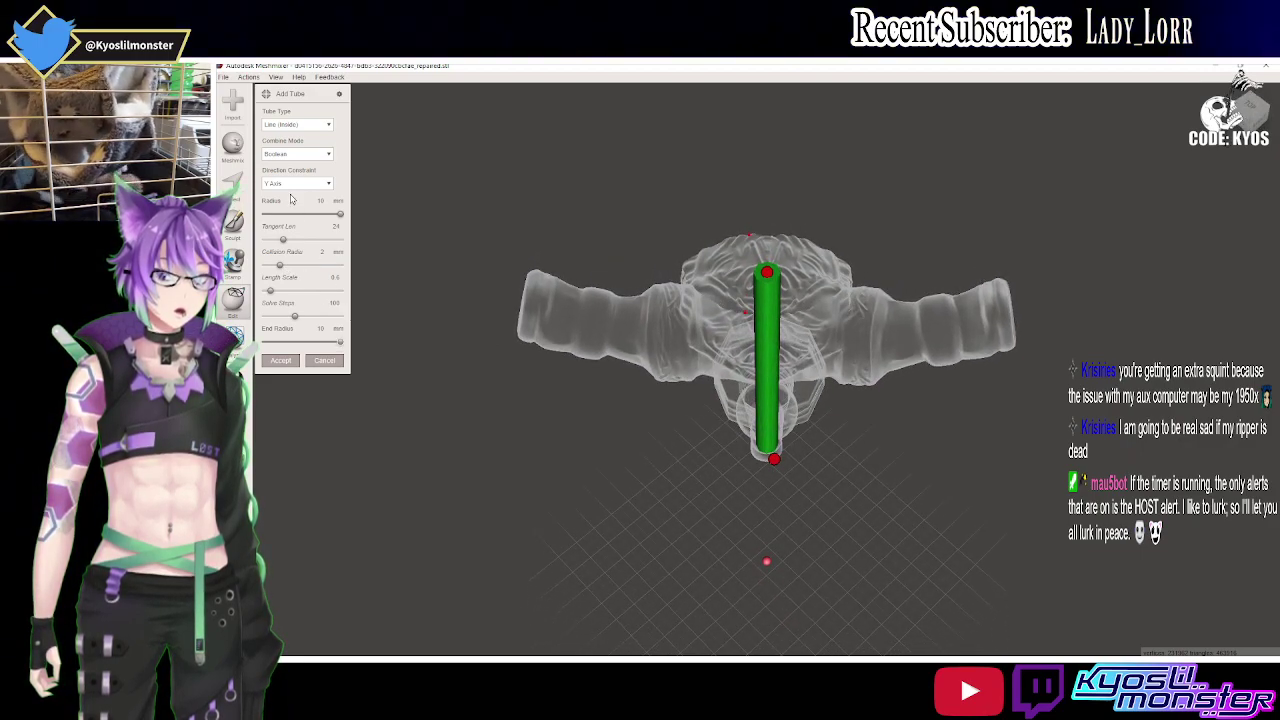
# Switch the tube direction to Any Direction, then lock it back to Y Axis.
pyautogui.click(327, 186)
pyautogui.click(298, 205)
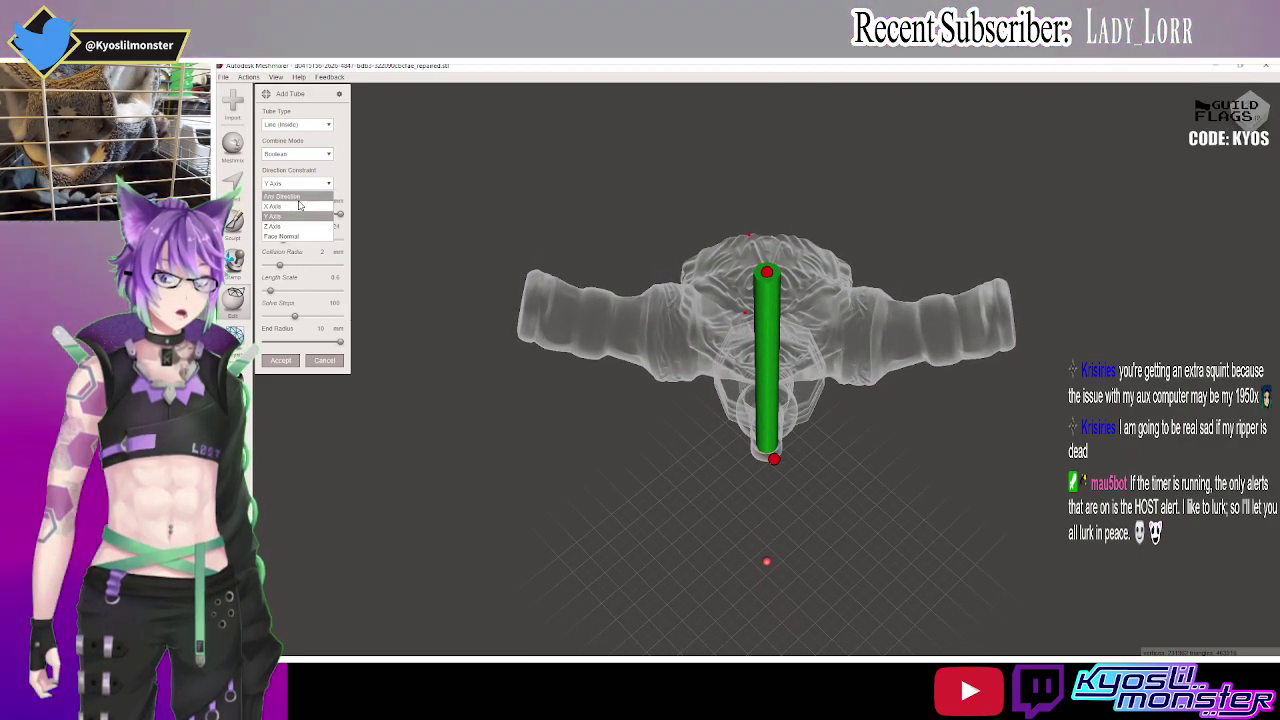
pyautogui.moveTo(629, 423)
pyautogui.mouseDown(button='right')
pyautogui.moveTo(646, 257)
pyautogui.moveTo(640, 400)
pyautogui.mouseUp(button='right')
pyautogui.click(327, 184)
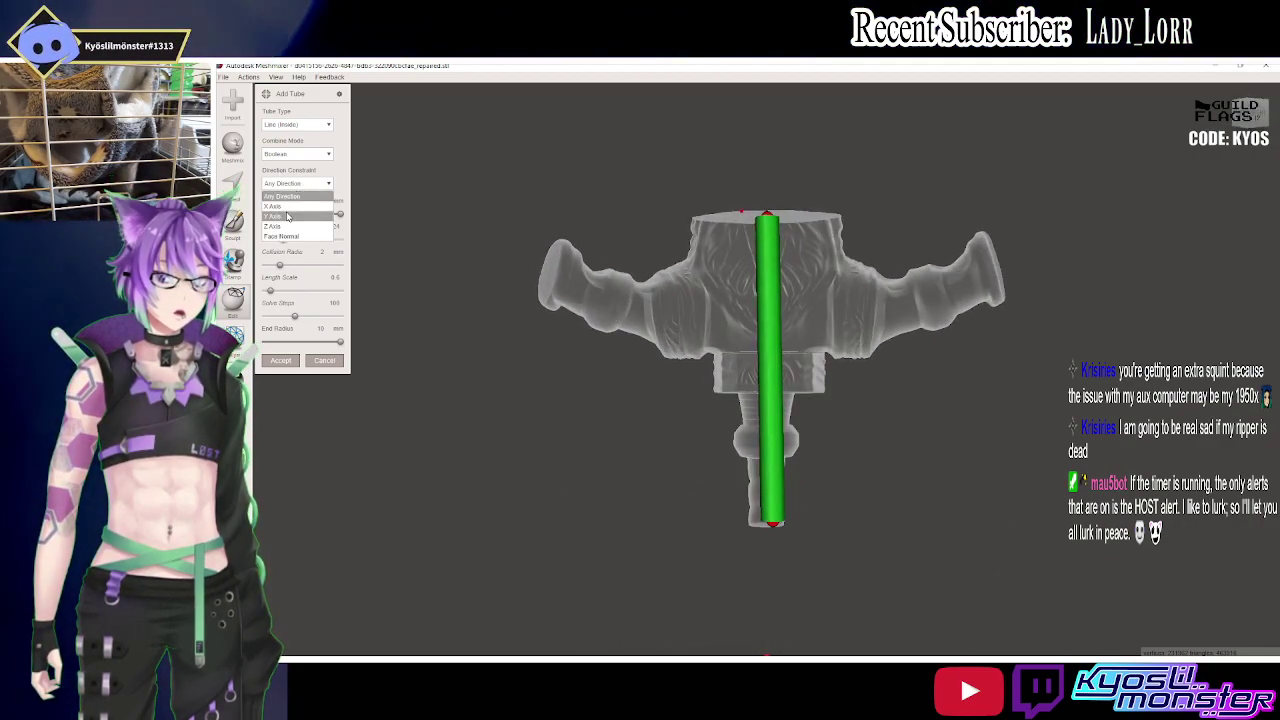
pyautogui.click(284, 218)
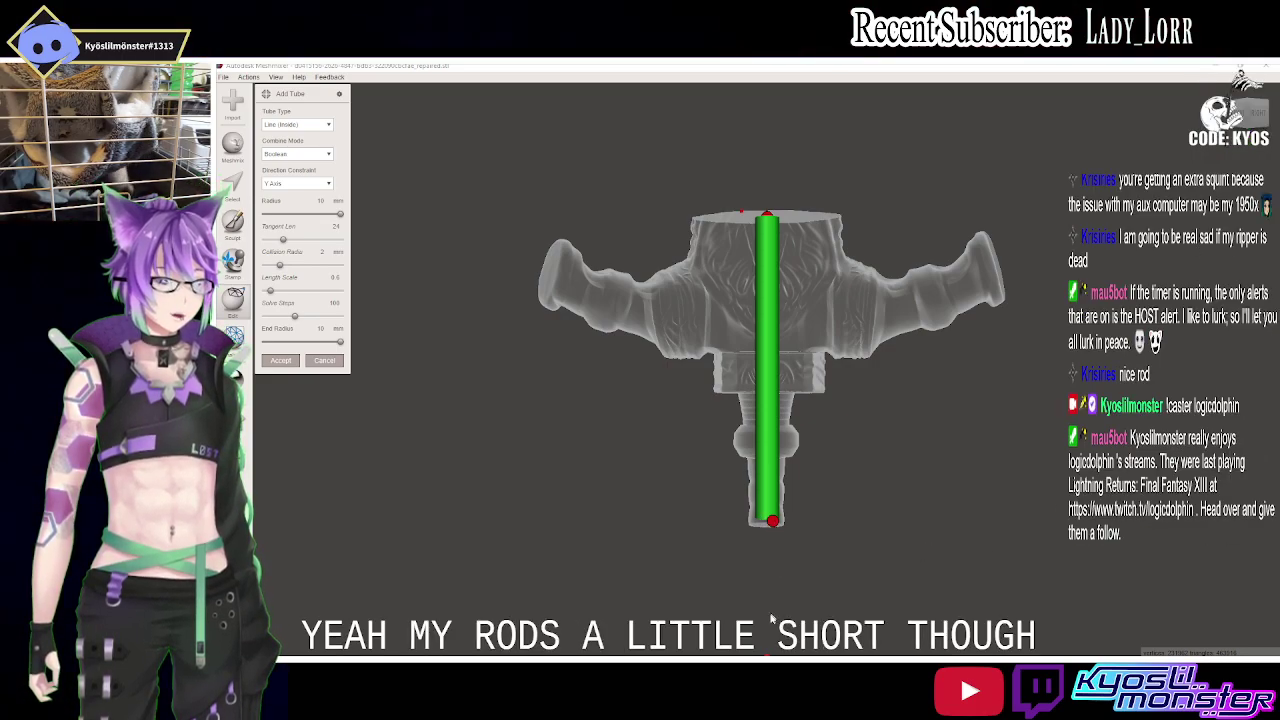
# Check the vertical rod channel from above and front, then apply the tube to the handle.
pyautogui.scroll(-2, 774, 605)
pyautogui.scroll(-2, 776, 595)
pyautogui.scroll(-2, 778, 585)
pyautogui.scroll(-1, 781, 570)
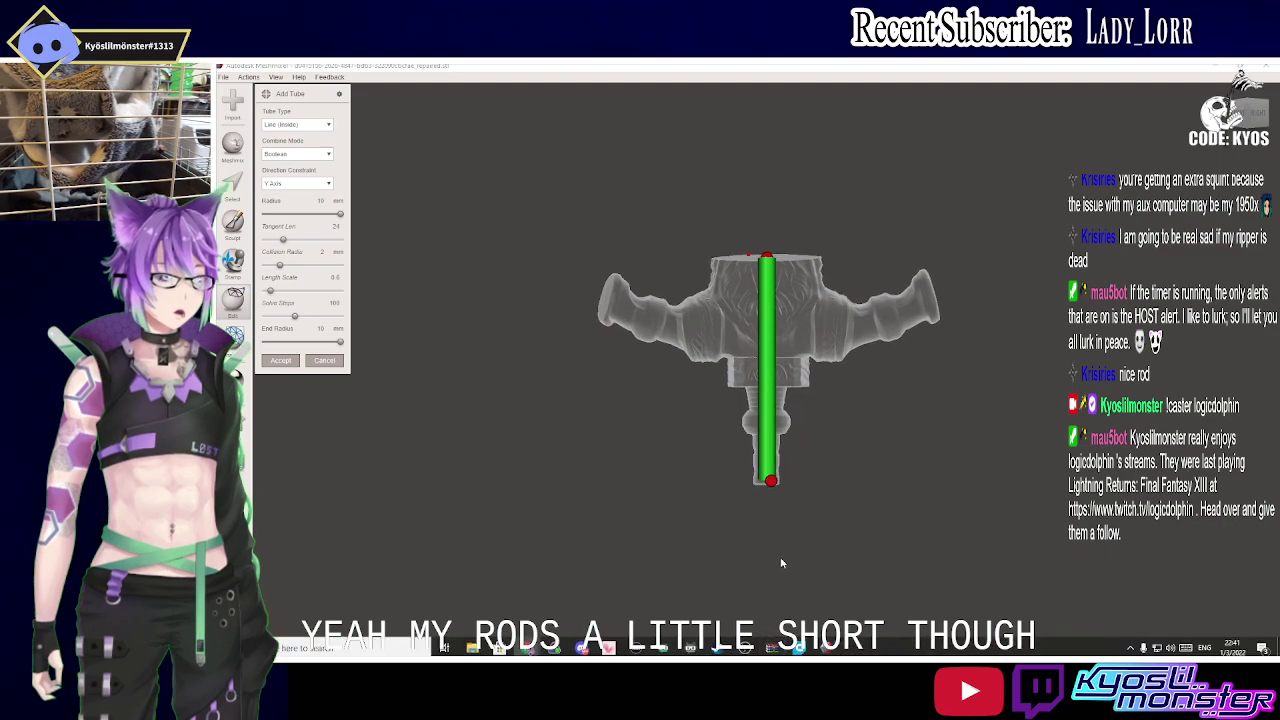
pyautogui.moveTo(782, 563)
pyautogui.mouseDown(button='right')
pyautogui.moveTo(777, 507)
pyautogui.moveTo(797, 428)
pyautogui.mouseUp(button='right')
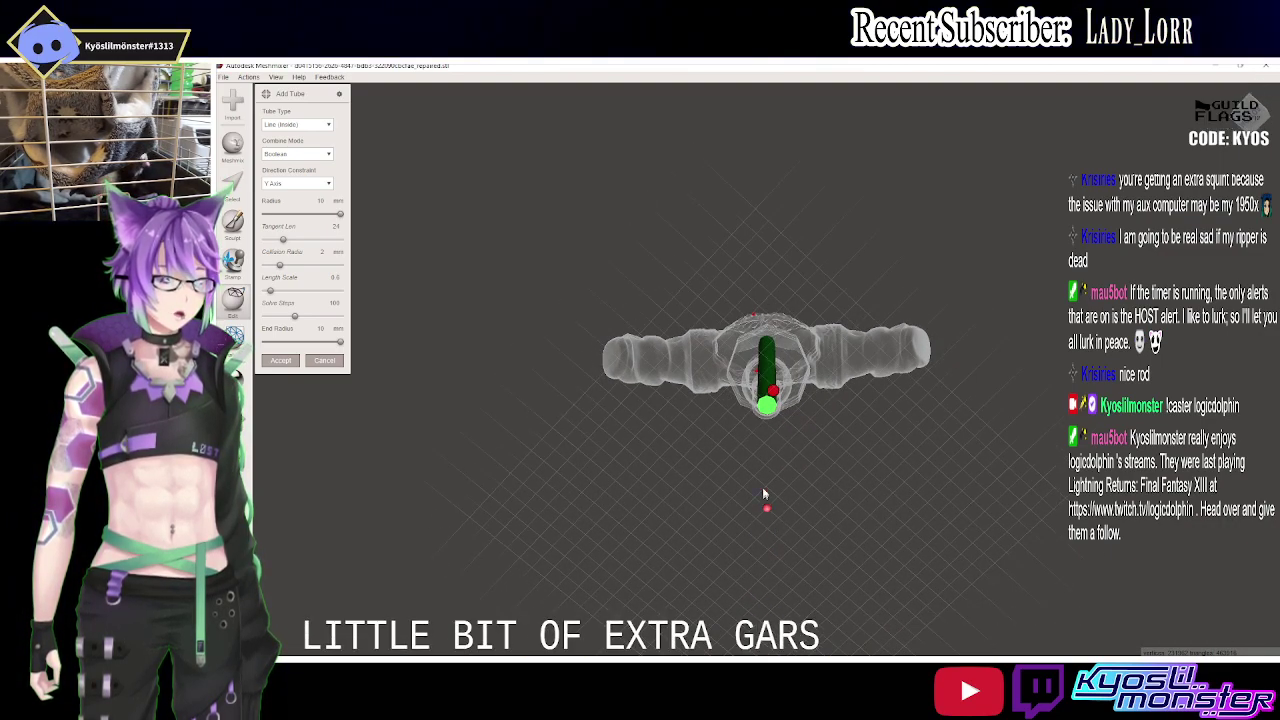
pyautogui.moveTo(771, 444)
pyautogui.mouseDown(button='right')
pyautogui.moveTo(796, 397)
pyautogui.moveTo(855, 535)
pyautogui.moveTo(839, 409)
pyautogui.mouseUp(button='right')
pyautogui.scroll(2, 795, 232)
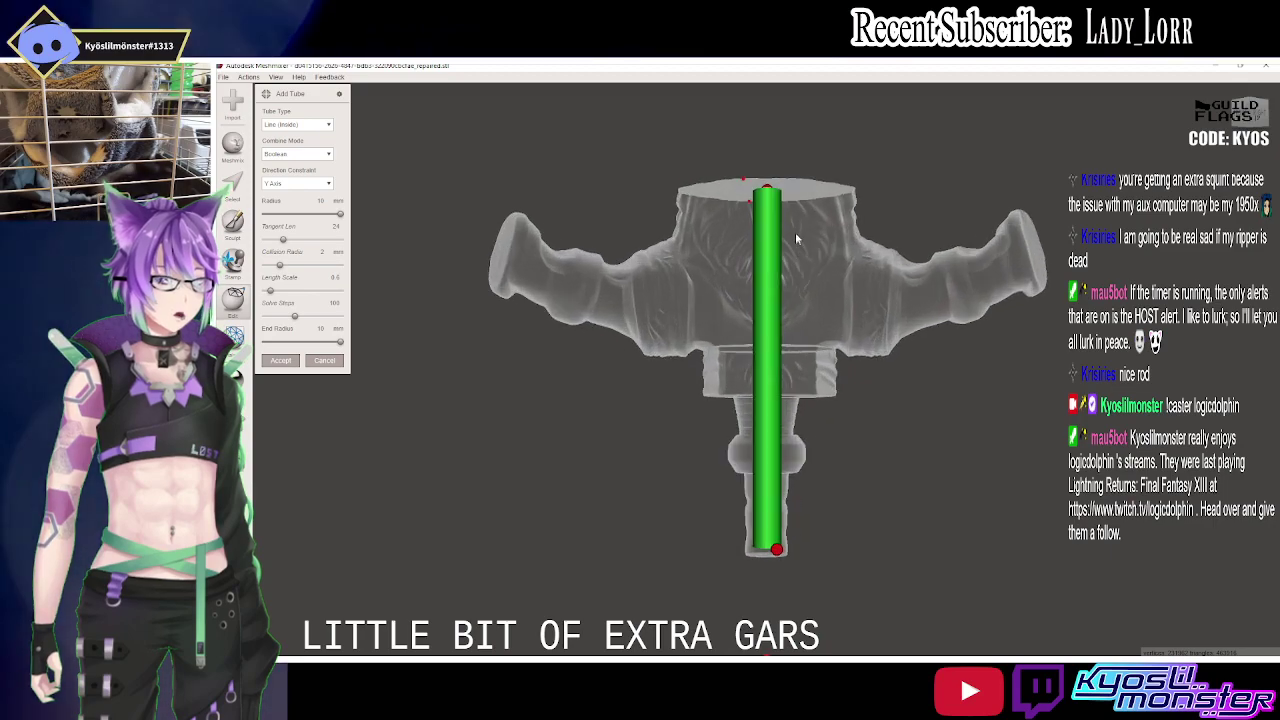
pyautogui.scroll(1, 772, 325)
pyautogui.scroll(1, 754, 369)
pyautogui.scroll(1, 757, 374)
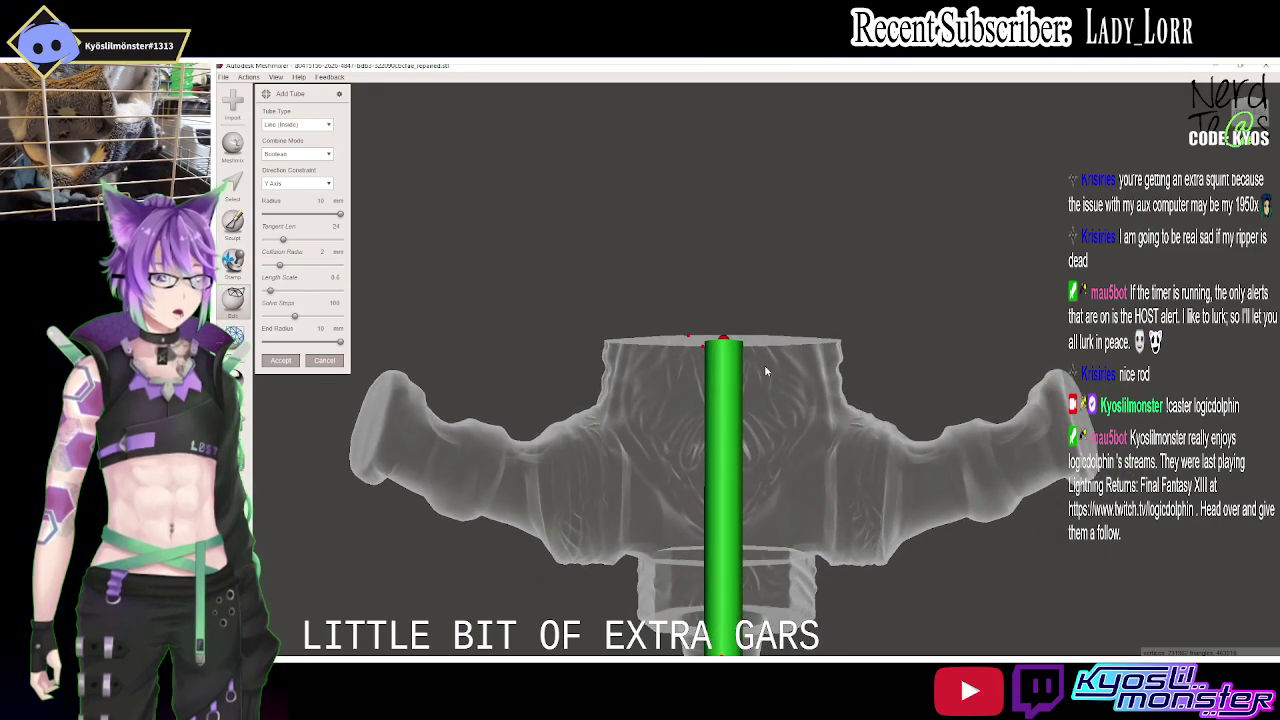
pyautogui.scroll(-2, 766, 372)
pyautogui.scroll(-1, 764, 405)
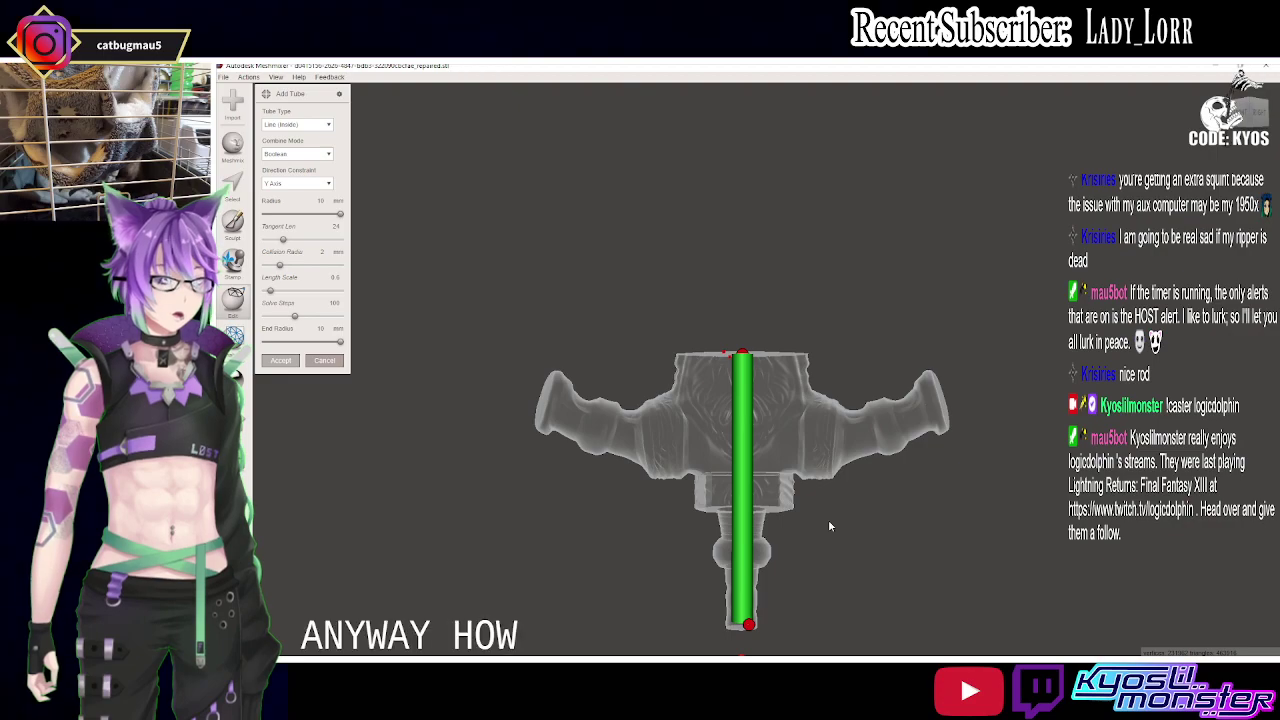
pyautogui.press('Return')
# Orbit to see the new tube through the handle and set its end radius to 0 mm.
pyautogui.moveTo(927, 531)
pyautogui.mouseDown(button='right')
pyautogui.moveTo(868, 463)
pyautogui.moveTo(750, 662)
pyautogui.moveTo(828, 476)
pyautogui.mouseUp(button='right')
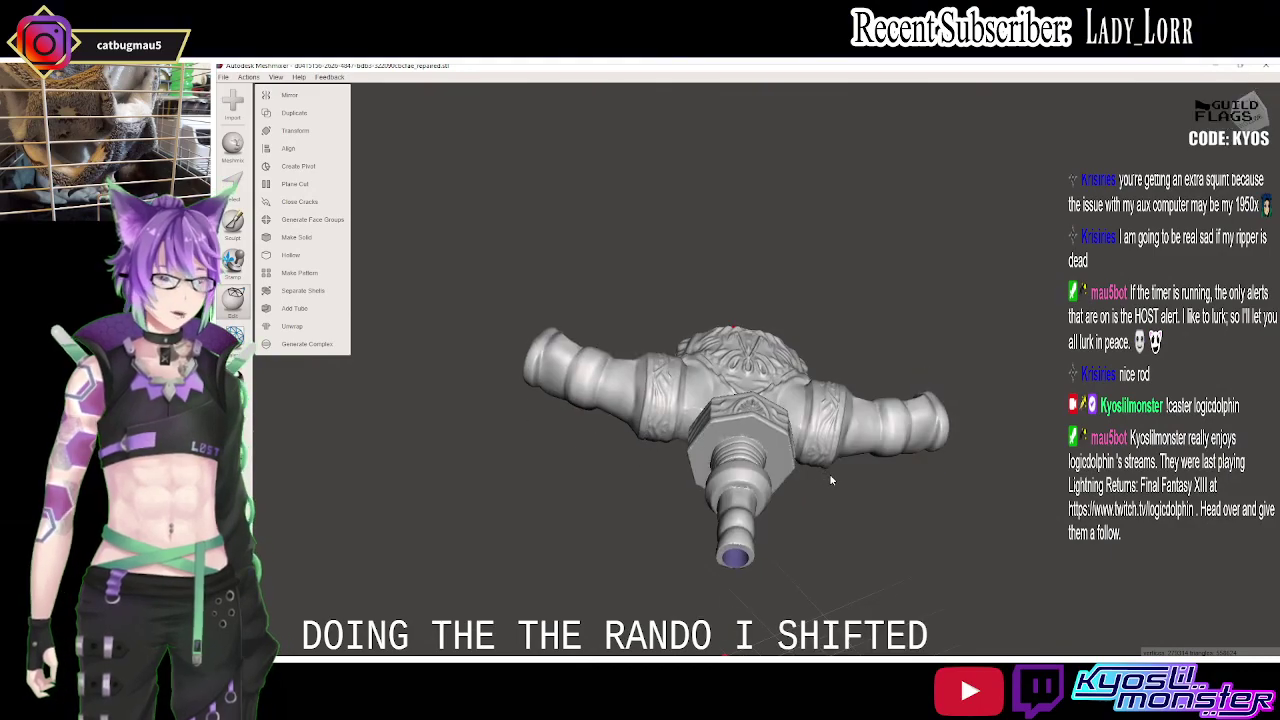
pyautogui.moveTo(822, 474)
pyautogui.mouseDown(button='right')
pyautogui.moveTo(814, 514)
pyautogui.moveTo(828, 398)
pyautogui.moveTo(772, 596)
pyautogui.moveTo(820, 606)
pyautogui.mouseUp(button='right')
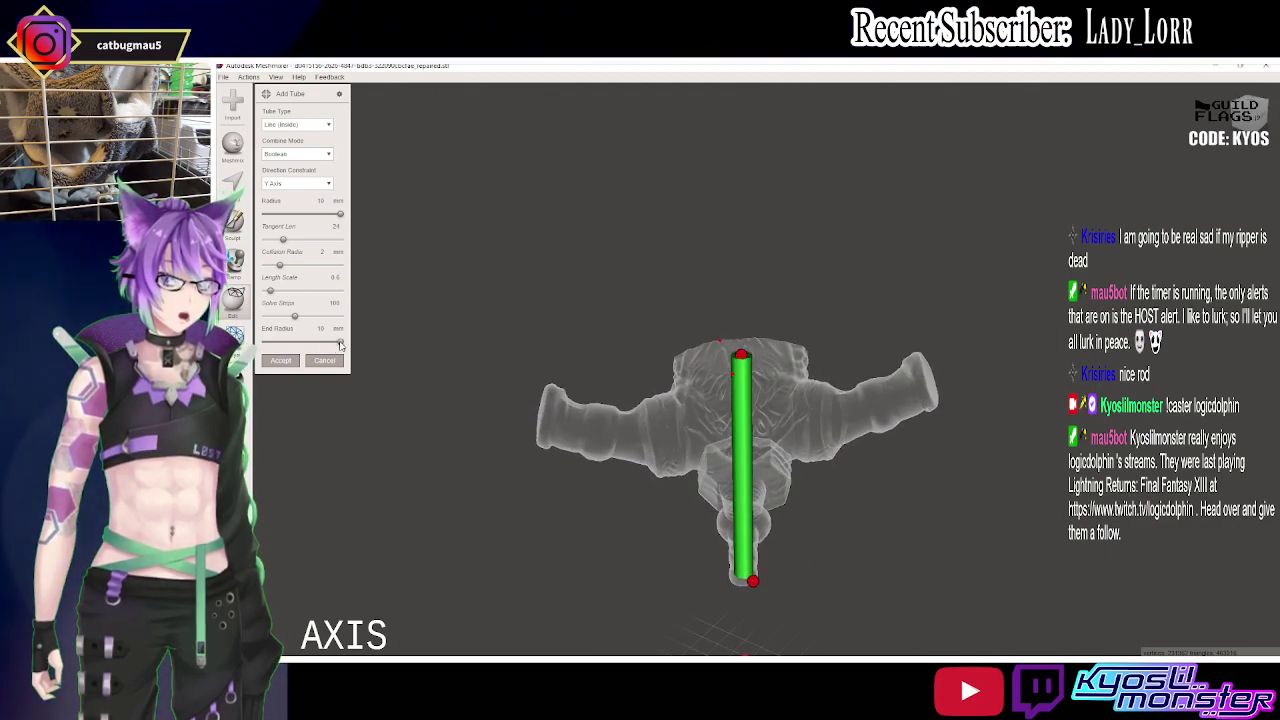
pyautogui.moveTo(342, 342); pyautogui.dragTo(265, 342)
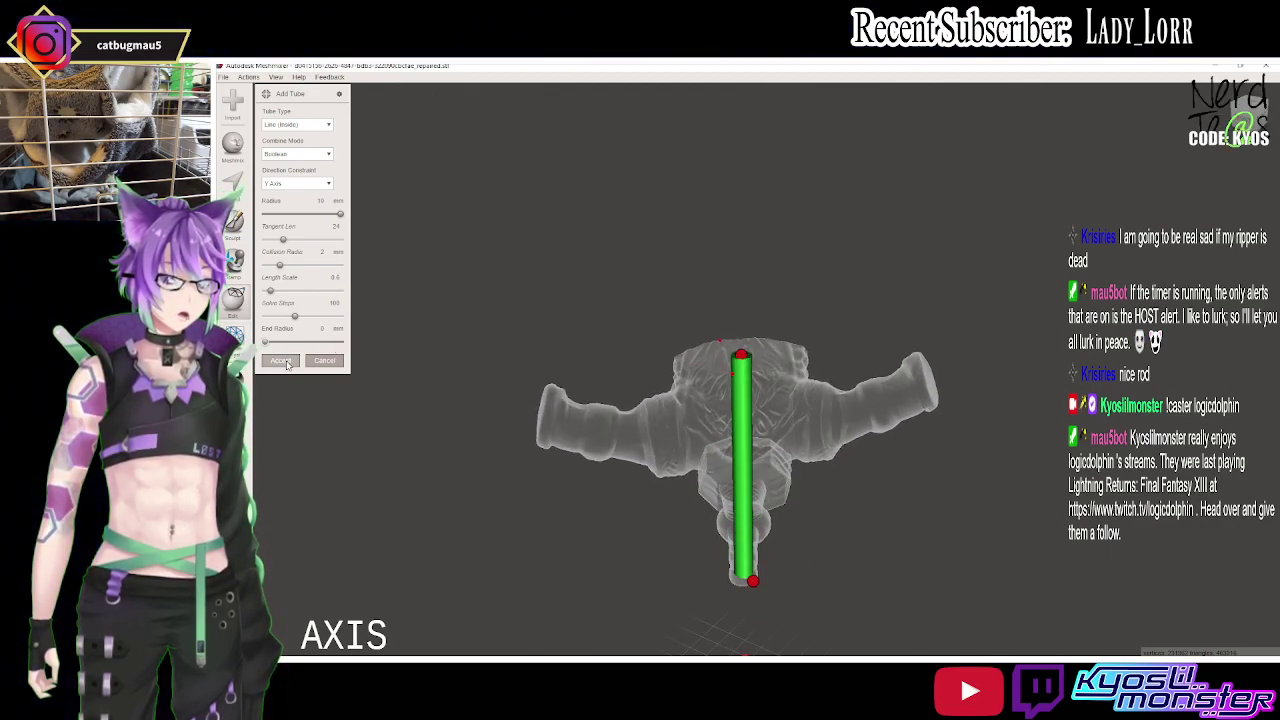
# Check the tube's alignment from several angles, then accept it to bore the channel into the hilt.
pyautogui.moveTo(782, 420)
pyautogui.mouseDown(button='right')
pyautogui.moveTo(791, 134)
pyautogui.moveTo(725, 486)
pyautogui.moveTo(767, 506)
pyautogui.mouseUp(button='right')
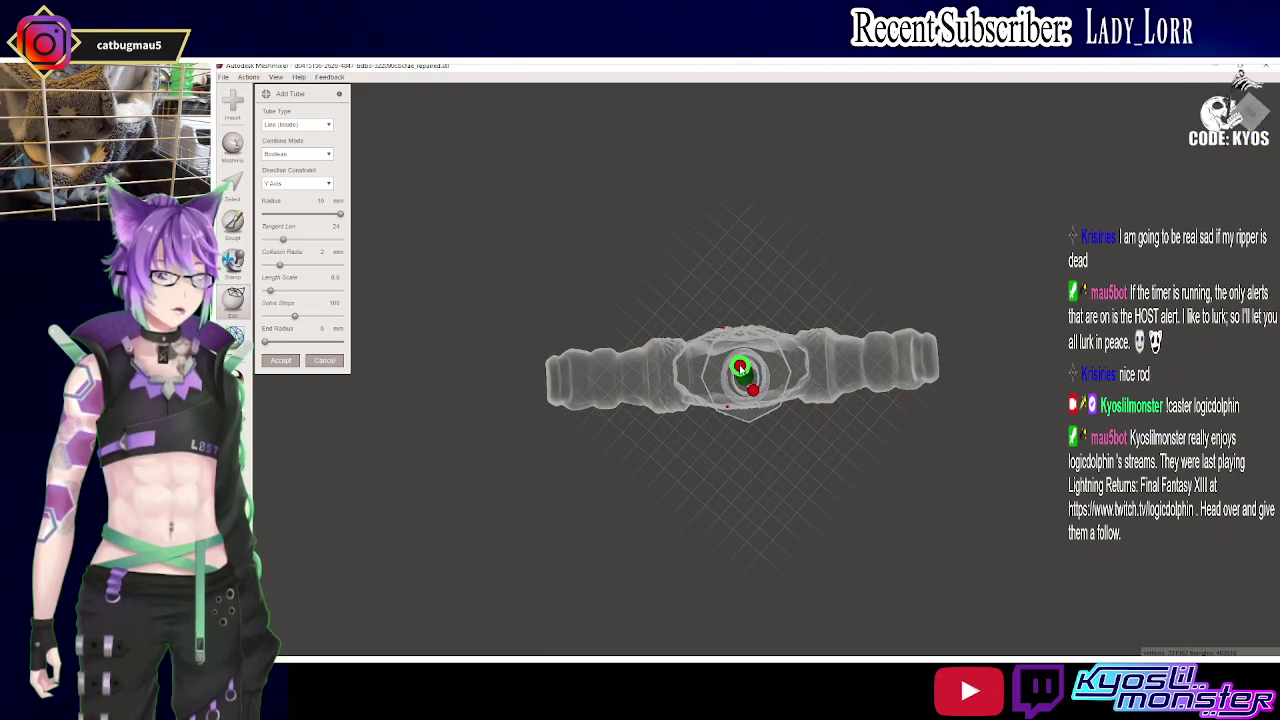
pyautogui.moveTo(766, 395)
pyautogui.mouseDown(button='right')
pyautogui.moveTo(760, 206)
pyautogui.moveTo(728, 370)
pyautogui.moveTo(728, 485)
pyautogui.moveTo(749, 543)
pyautogui.moveTo(740, 385)
pyautogui.mouseUp(button='right')
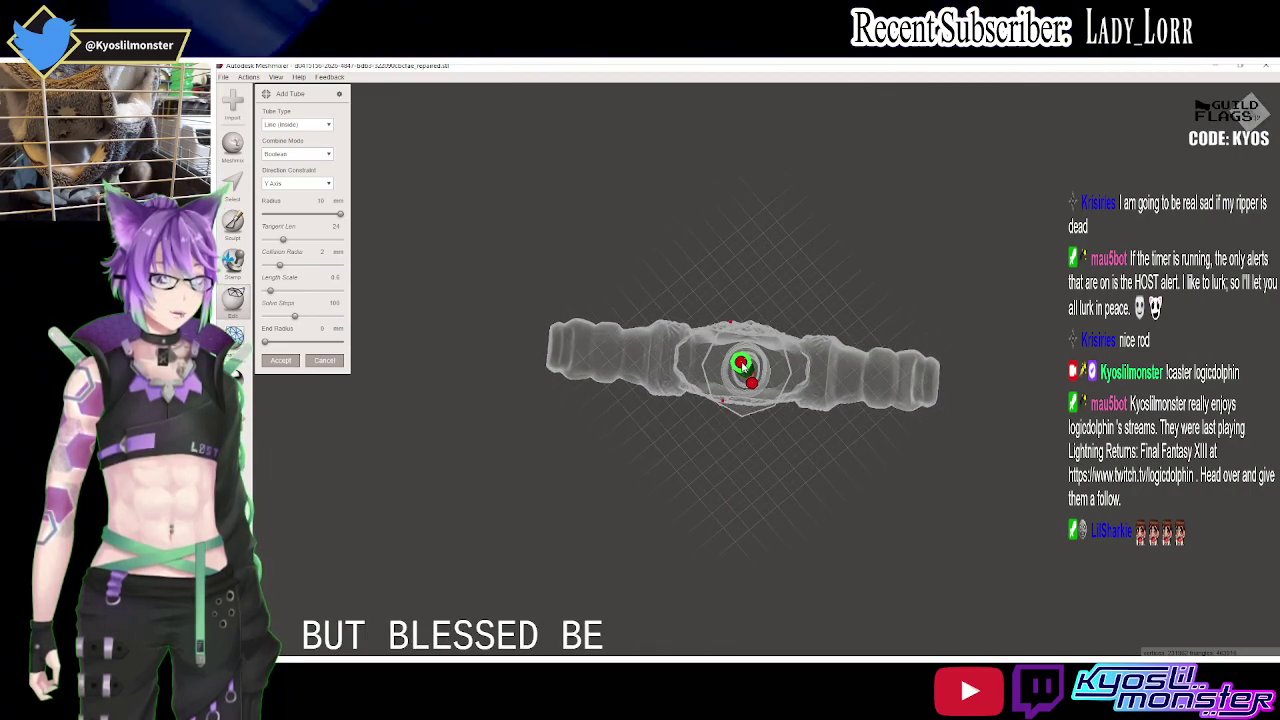
pyautogui.moveTo(744, 365); pyautogui.dragTo(755, 270, button='right')
pyautogui.moveTo(766, 189)
pyautogui.mouseDown(button='right')
pyautogui.moveTo(797, 451)
pyautogui.moveTo(755, 423)
pyautogui.moveTo(834, 422)
pyautogui.moveTo(902, 394)
pyautogui.moveTo(893, 495)
pyautogui.mouseUp(button='right')
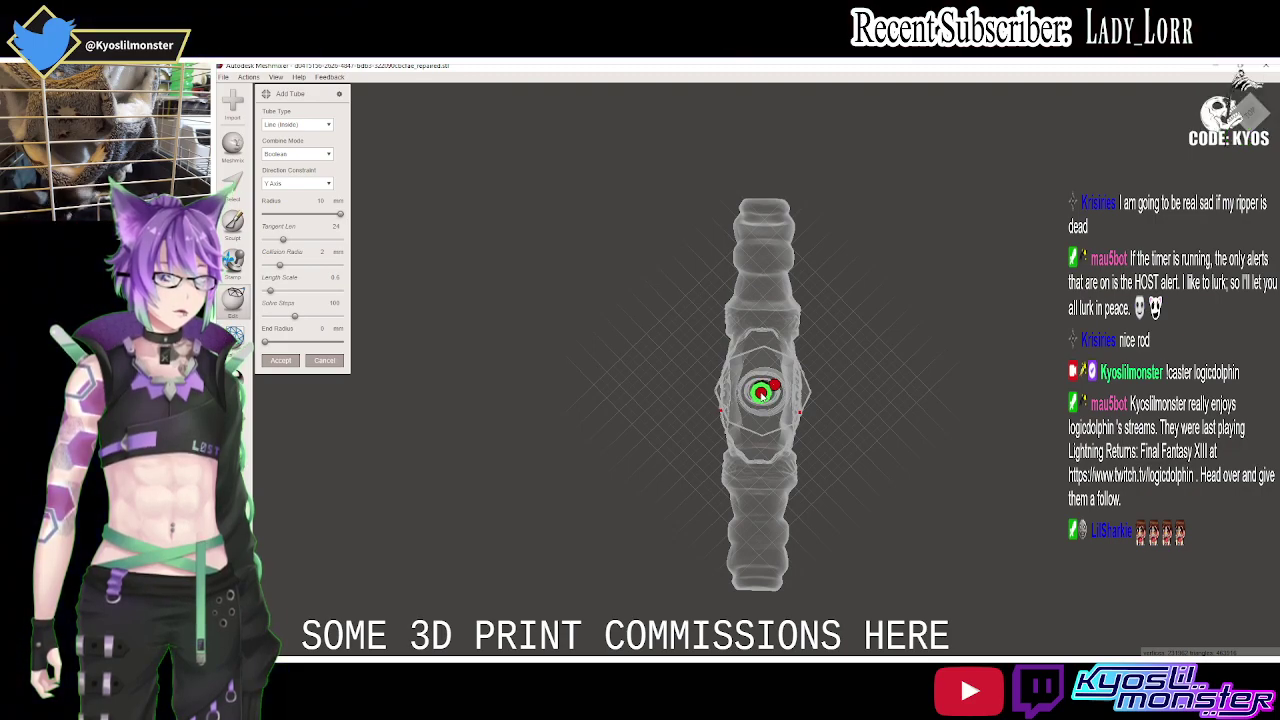
pyautogui.moveTo(790, 455)
pyautogui.mouseDown(button='right')
pyautogui.moveTo(800, 271)
pyautogui.moveTo(785, 347)
pyautogui.moveTo(930, 287)
pyautogui.moveTo(945, 620)
pyautogui.mouseUp(button='right')
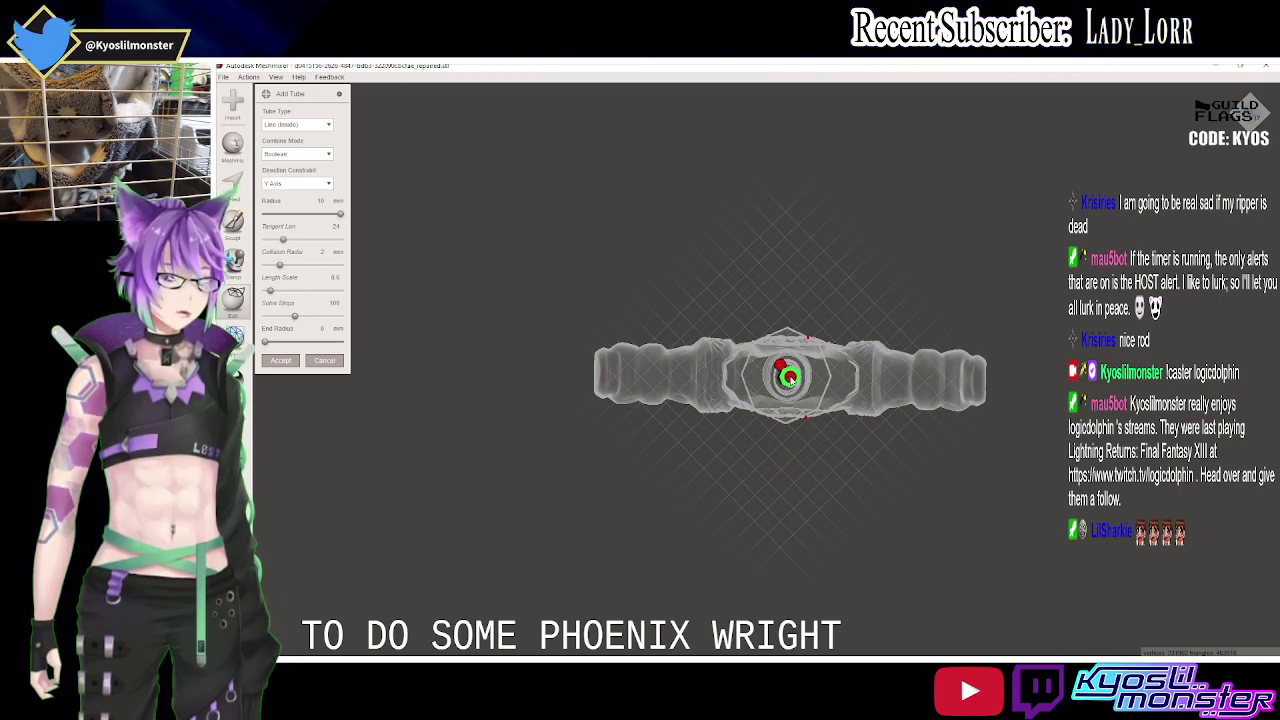
pyautogui.moveTo(849, 474)
pyautogui.mouseDown(button='right')
pyautogui.moveTo(857, 349)
pyautogui.moveTo(817, 430)
pyautogui.moveTo(380, 372)
pyautogui.mouseUp(button='right')
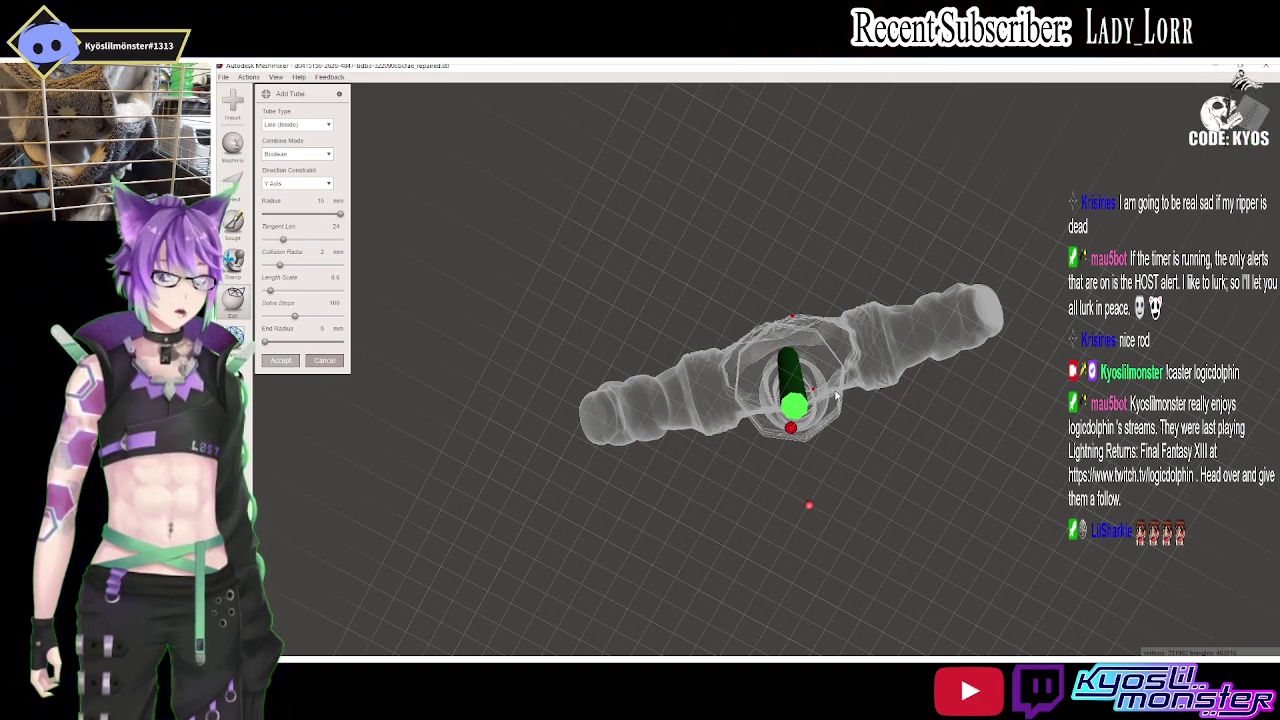
pyautogui.press('Return')
pyautogui.moveTo(835, 366)
pyautogui.mouseDown(button='right')
pyautogui.moveTo(861, 619)
pyautogui.moveTo(833, 511)
pyautogui.mouseUp(button='right')
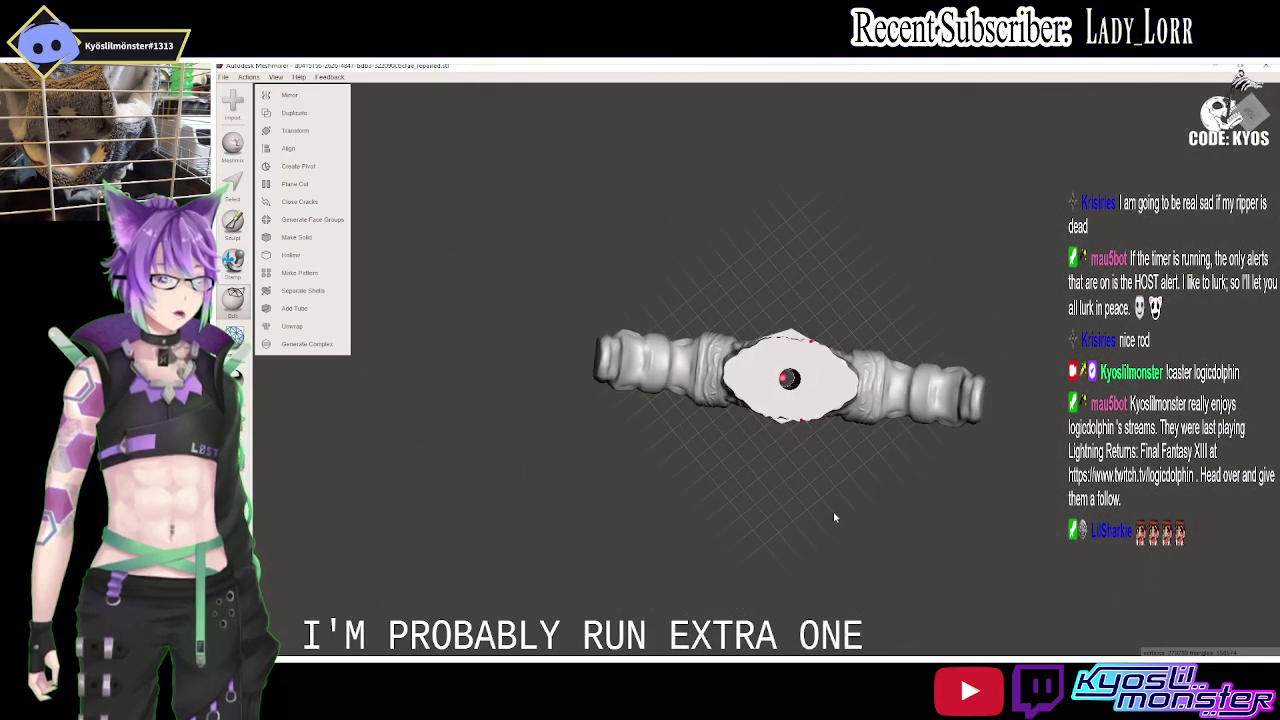
# Orbit around the handle to inspect the channel opening on its top face.
pyautogui.moveTo(851, 460)
pyautogui.mouseDown(button='right')
pyautogui.moveTo(778, 418)
pyautogui.moveTo(737, 300)
pyautogui.moveTo(777, 566)
pyautogui.moveTo(850, 423)
pyautogui.mouseUp(button='right')
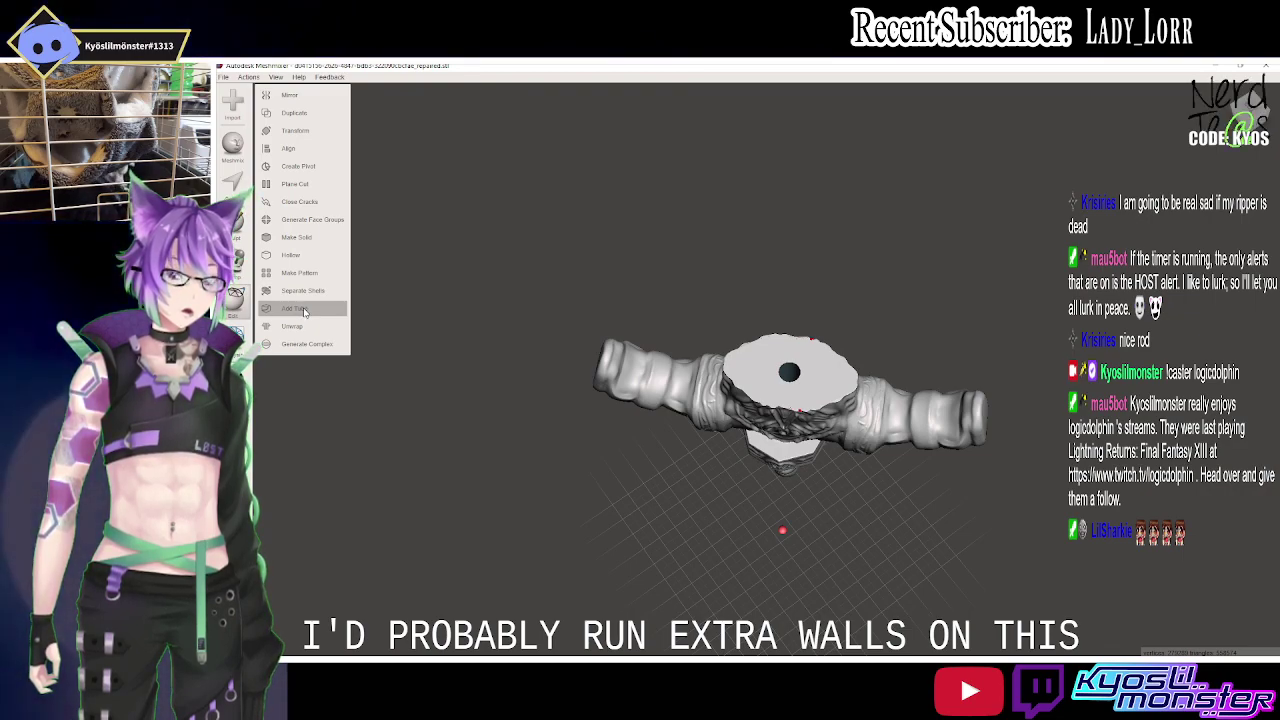
pyautogui.moveTo(858, 356)
pyautogui.mouseDown(button='right')
pyautogui.moveTo(858, 126)
pyautogui.moveTo(864, 323)
pyautogui.moveTo(849, 237)
pyautogui.moveTo(837, 306)
pyautogui.moveTo(853, 450)
pyautogui.moveTo(877, 483)
pyautogui.mouseUp(button='right')
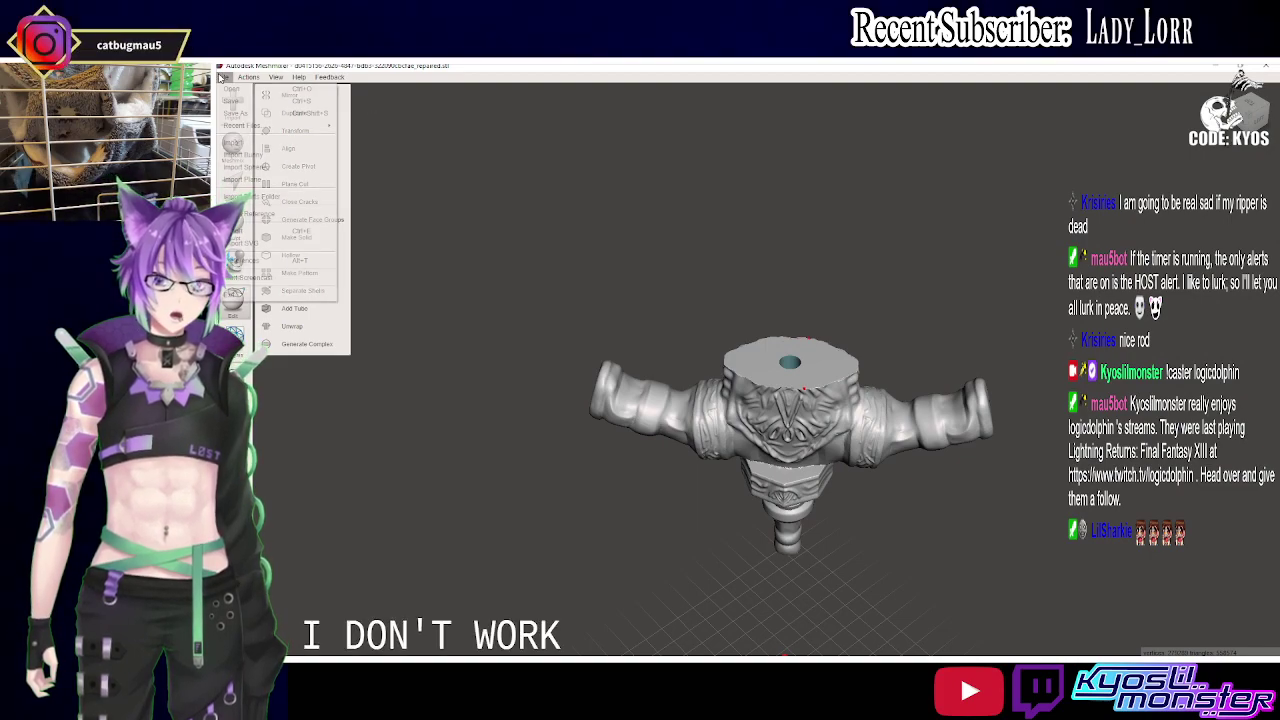
# Export the channelled hilt as binary STL 'Handle Fix 2' to Artorias Sword, past the non-manifold warning.
pyautogui.click(280, 231)
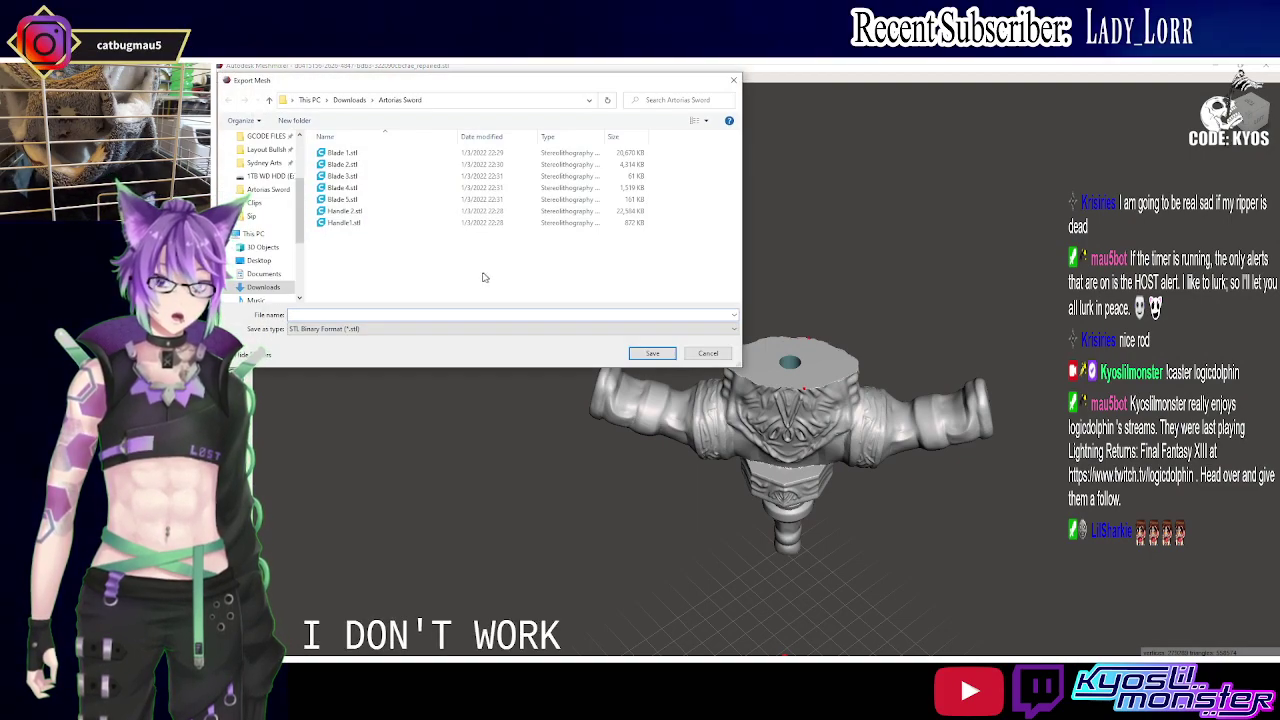
pyautogui.write('H')
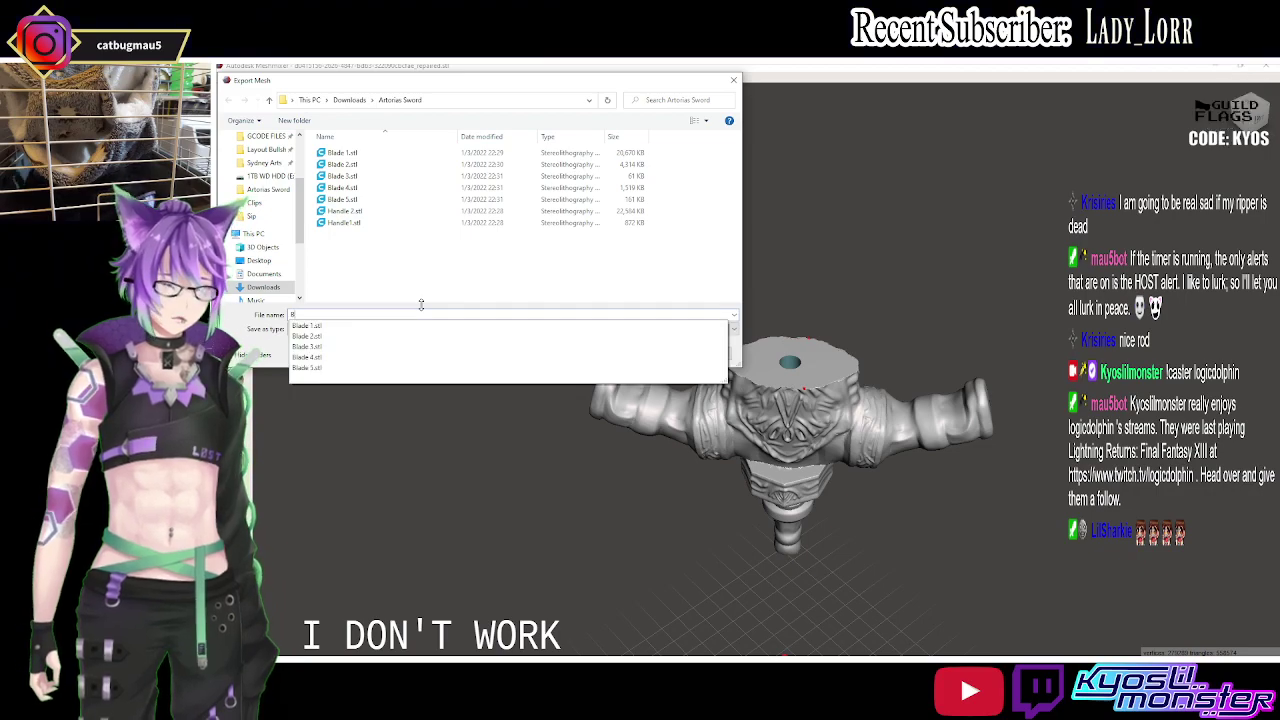
pyautogui.write('a')
pyautogui.write('3')
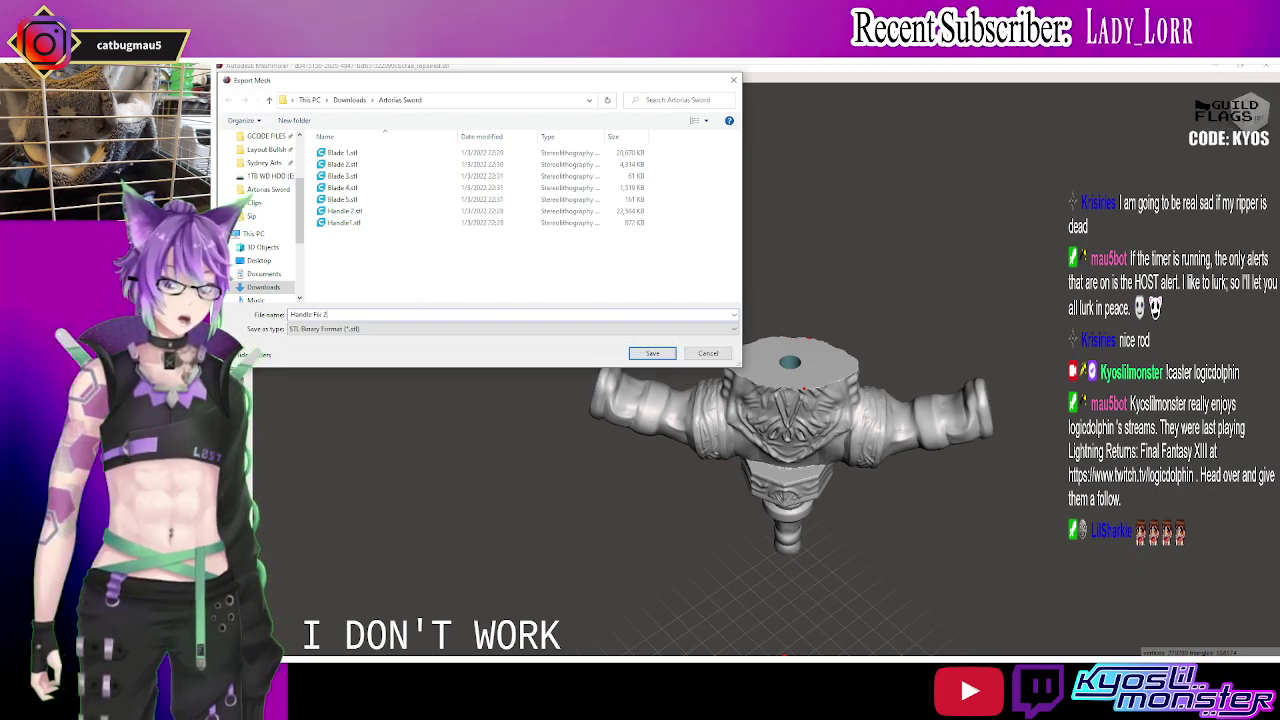
pyautogui.press('Return')
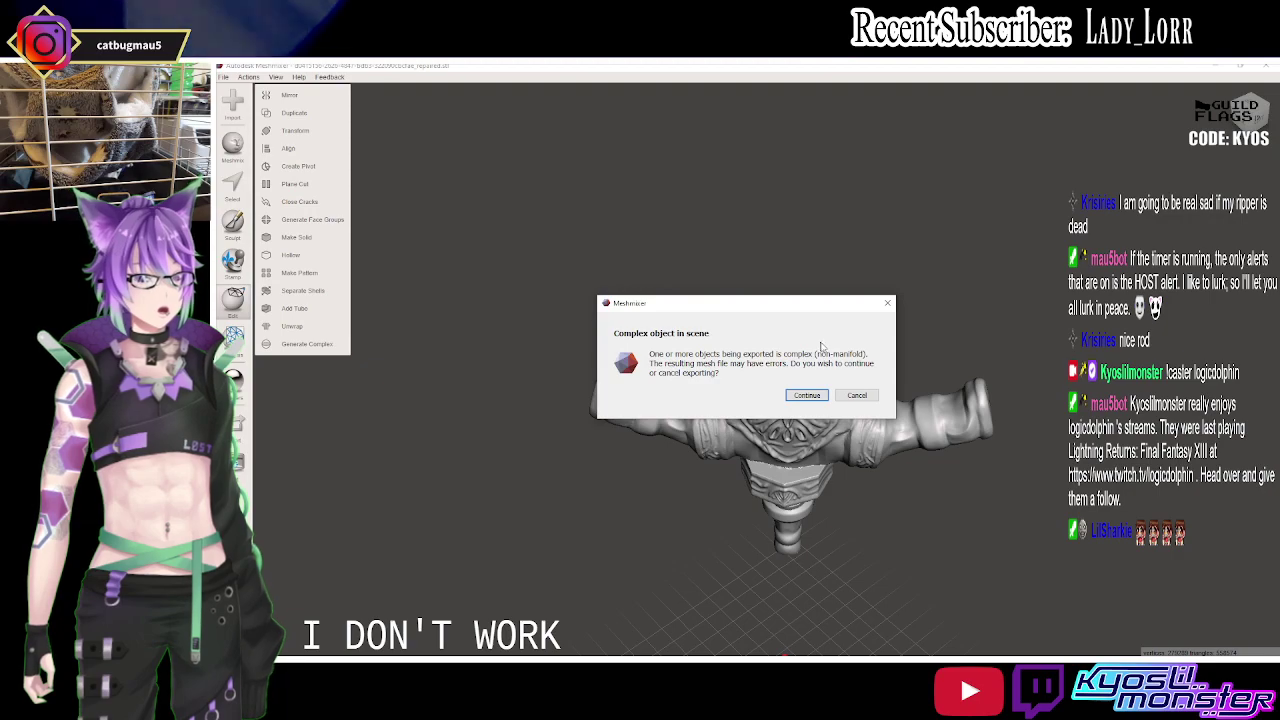
pyautogui.click(828, 400)
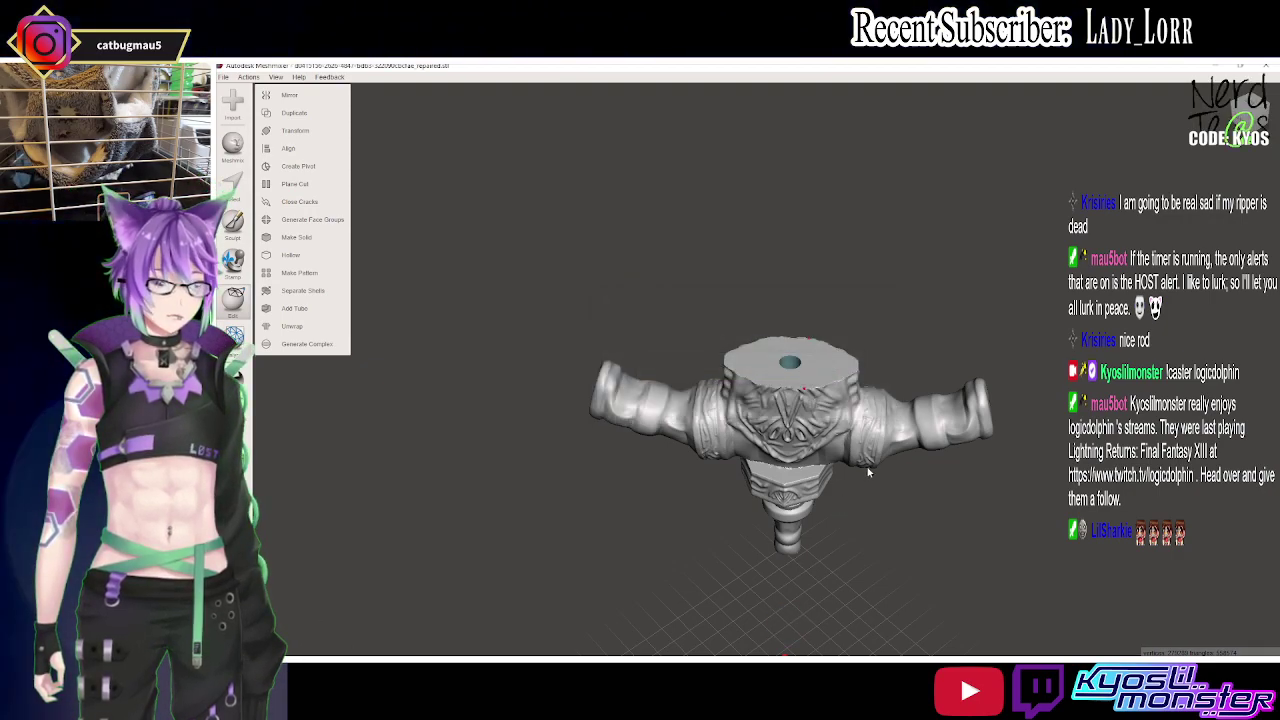
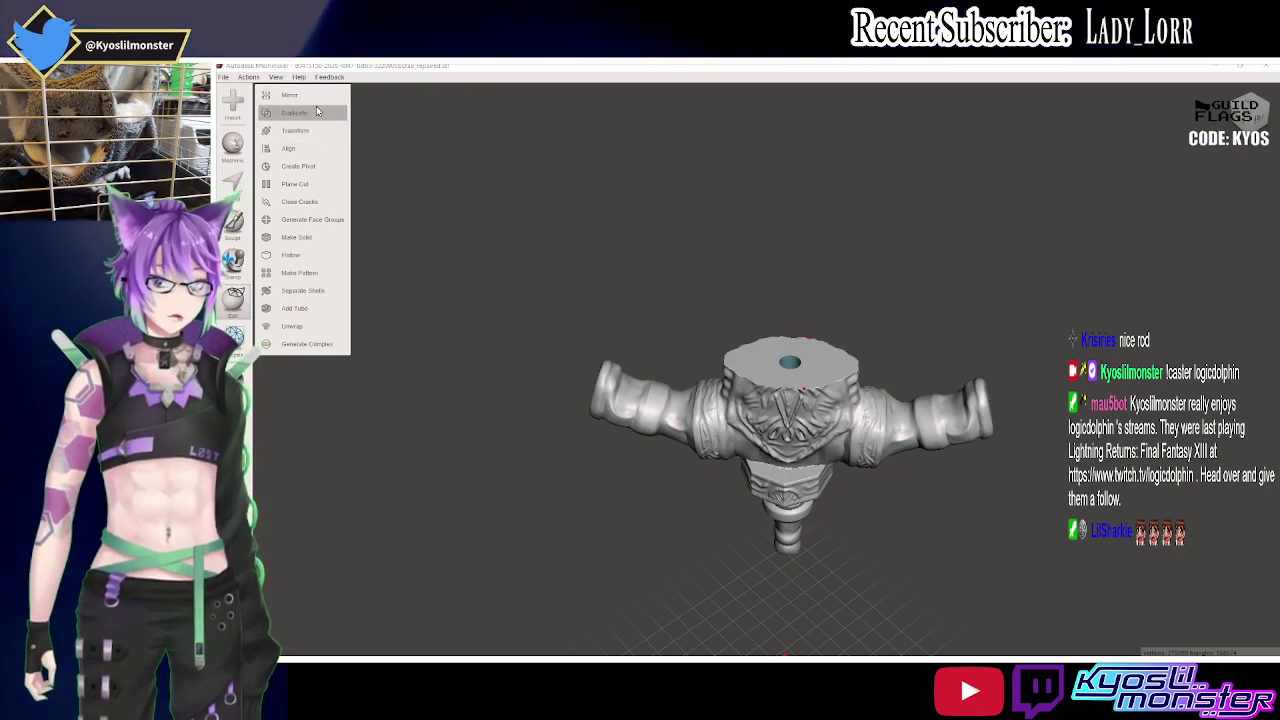
# Import the ringed rod STL from Downloads with Replace, swapping out the crossguard mesh.
pyautogui.click(823, 376)
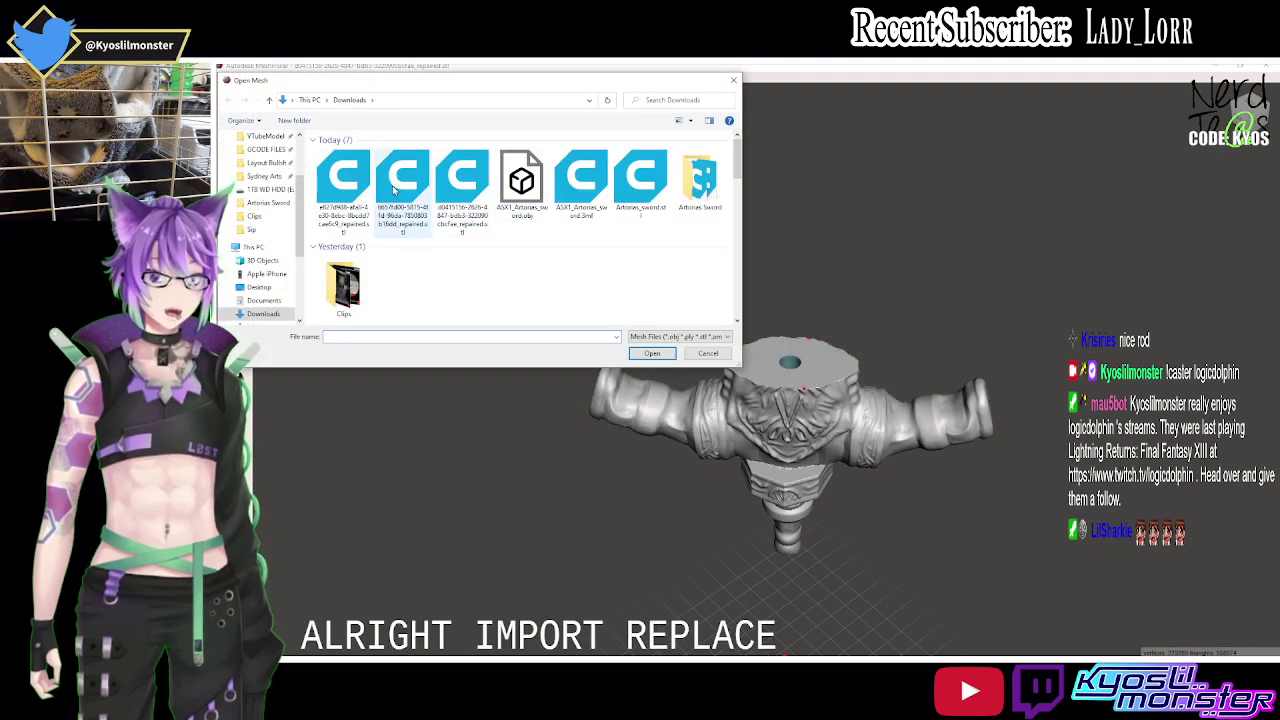
pyautogui.doubleClick(476, 196)
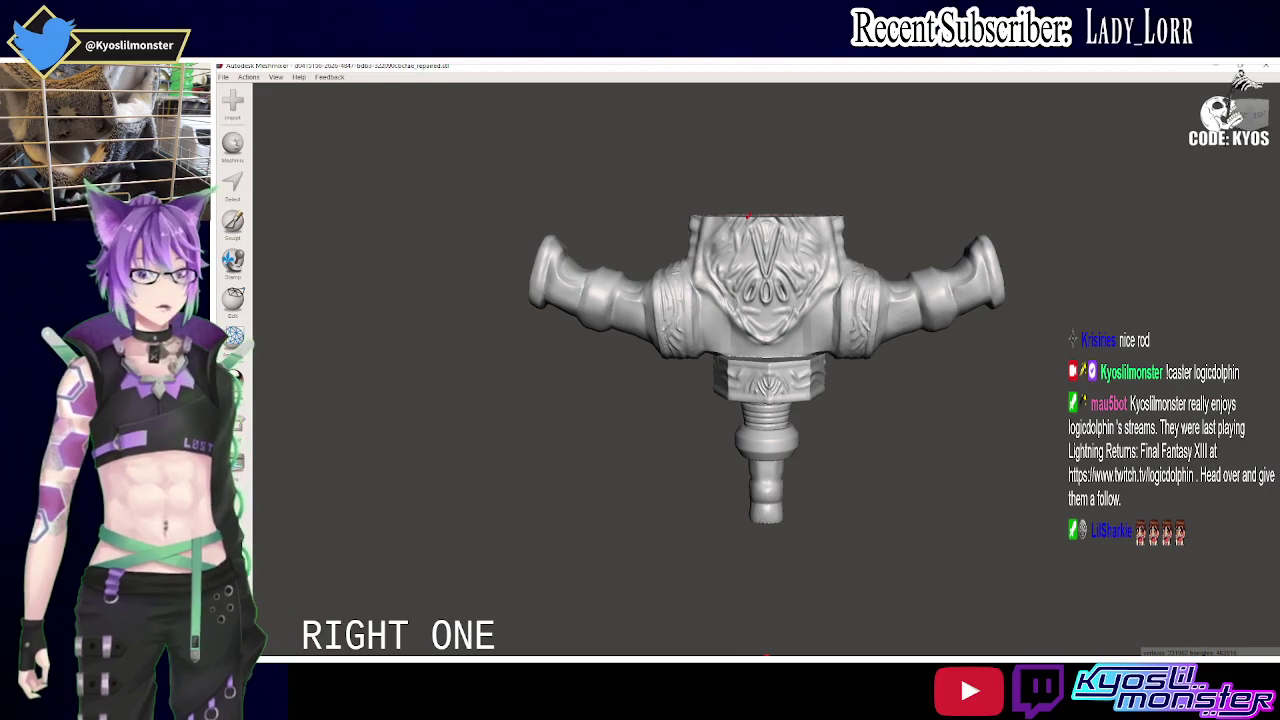
pyautogui.click(223, 77)
pyautogui.click(240, 100)
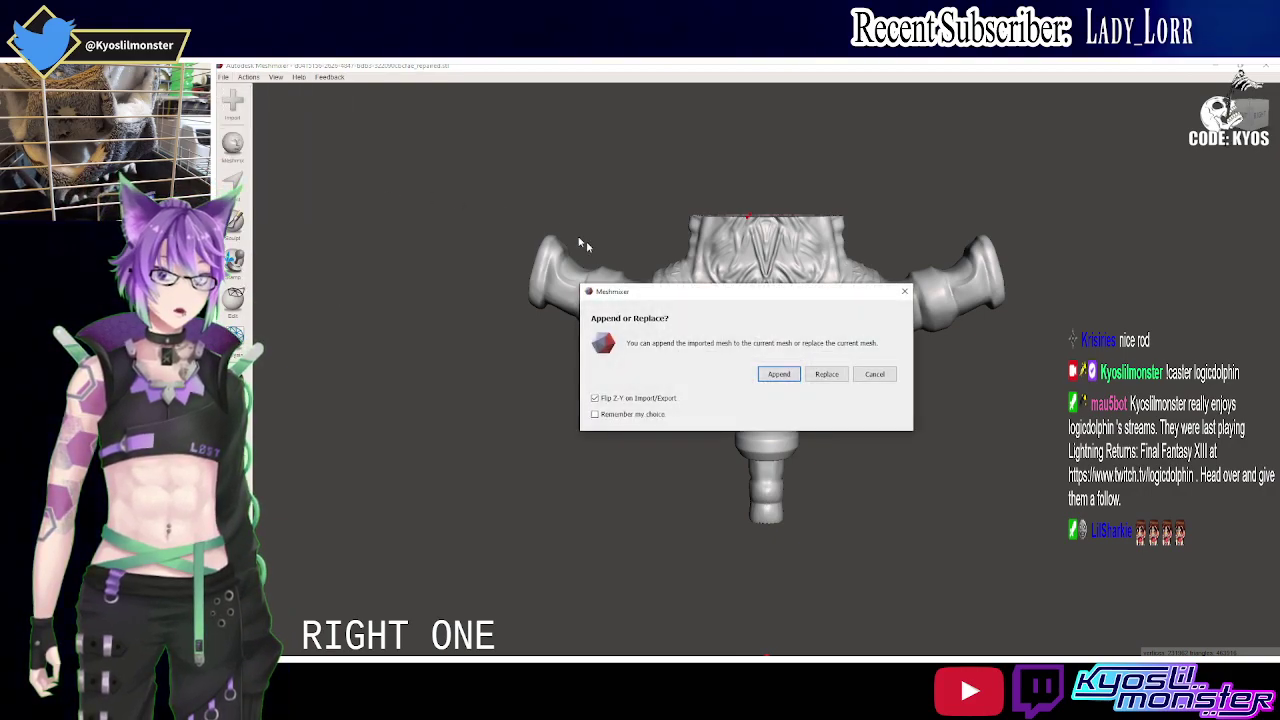
pyautogui.click(826, 374)
pyautogui.doubleClick(405, 205)
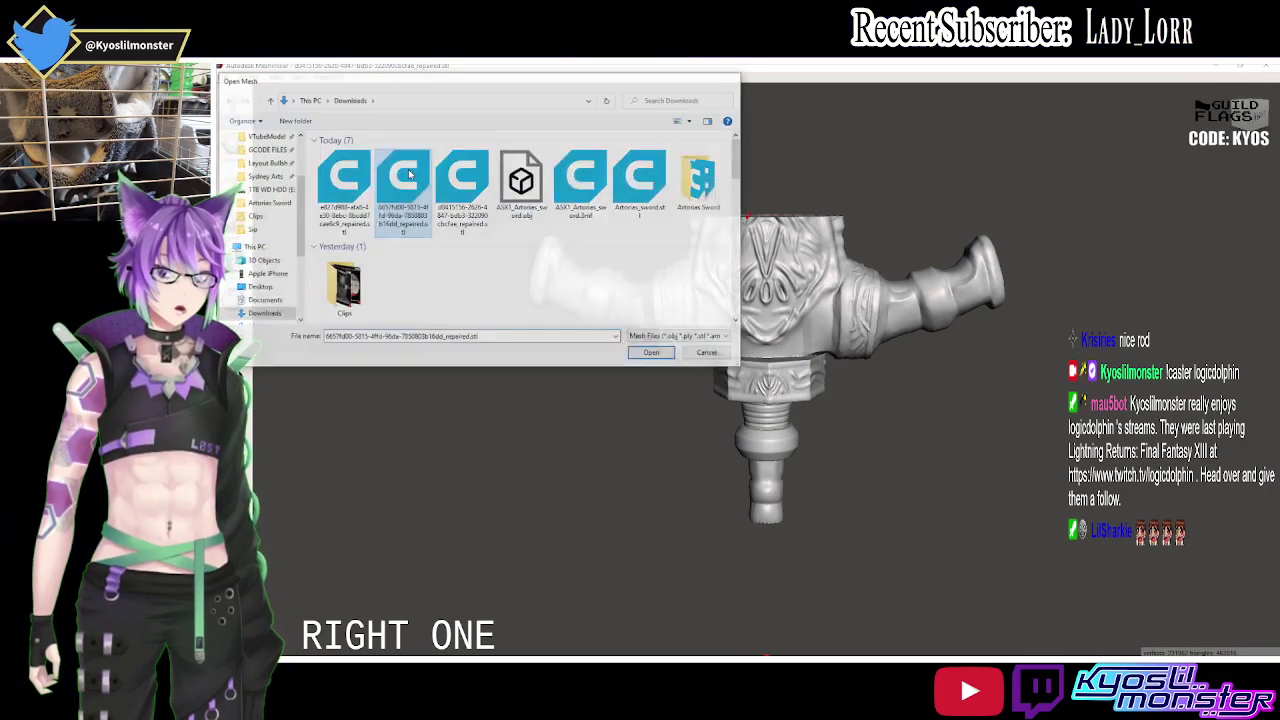
pyautogui.moveTo(859, 292)
pyautogui.mouseDown(button='right')
pyautogui.moveTo(836, 335)
pyautogui.moveTo(841, 315)
pyautogui.moveTo(861, 397)
pyautogui.moveTo(865, 385)
pyautogui.mouseUp(button='right')
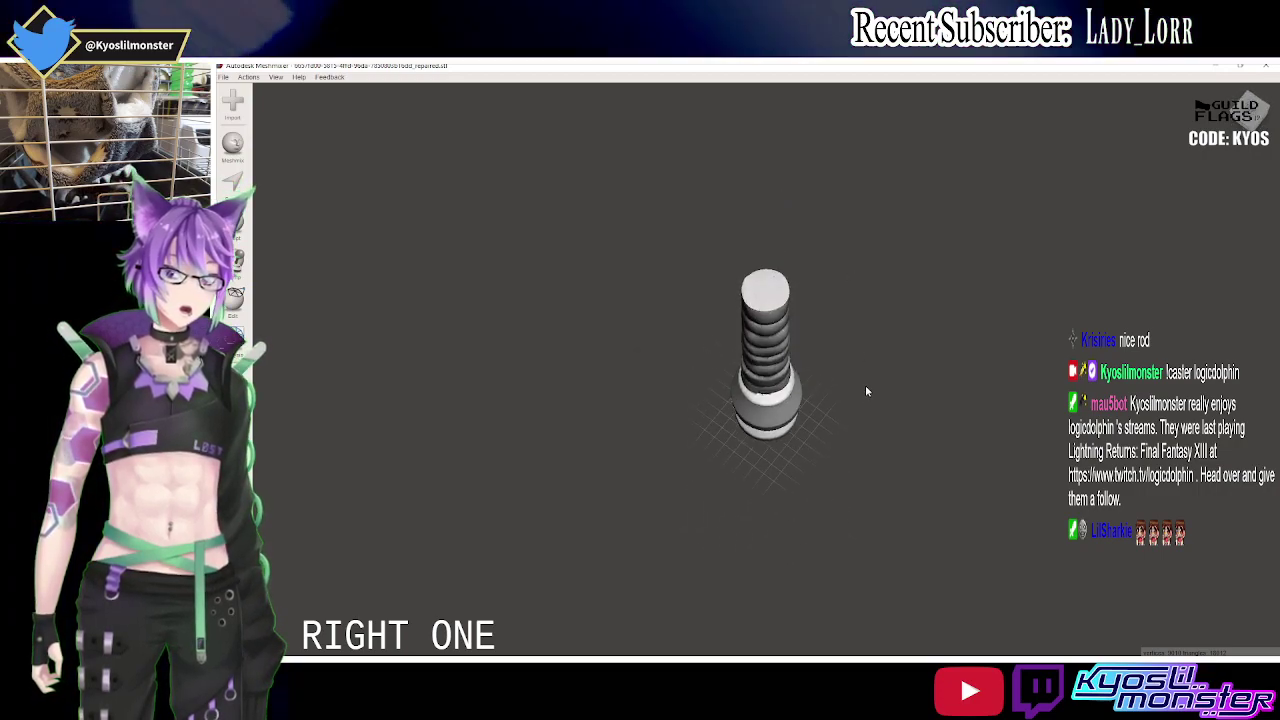
# Add a Y-axis-constrained tube lengthwise through the ribbed rod and accept the Boolean cut.
pyautogui.click(240, 291)
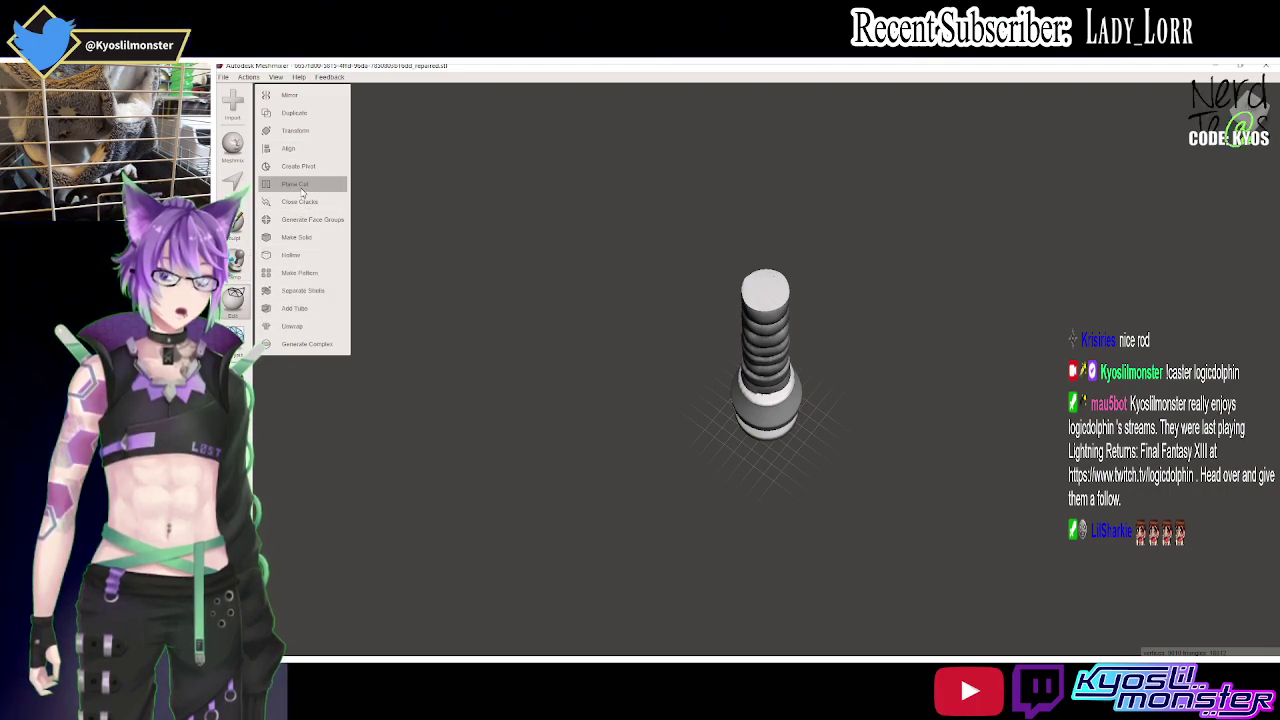
pyautogui.click(317, 306)
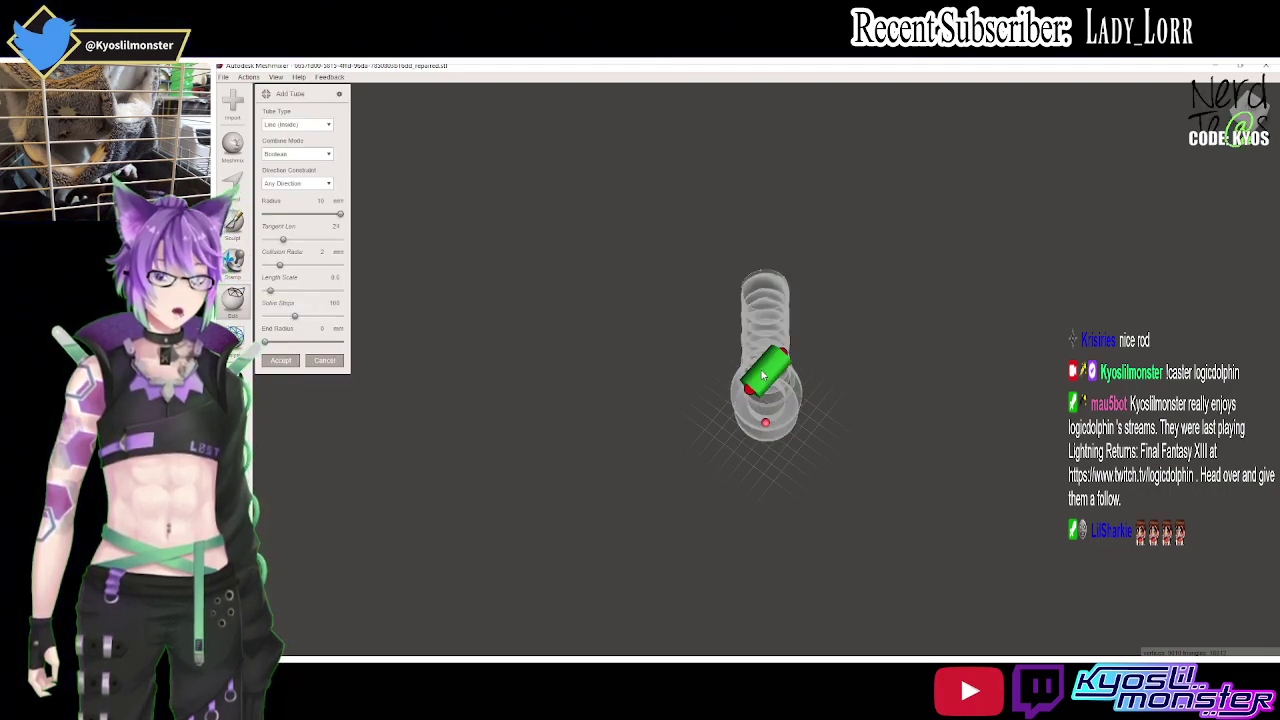
pyautogui.click(324, 185)
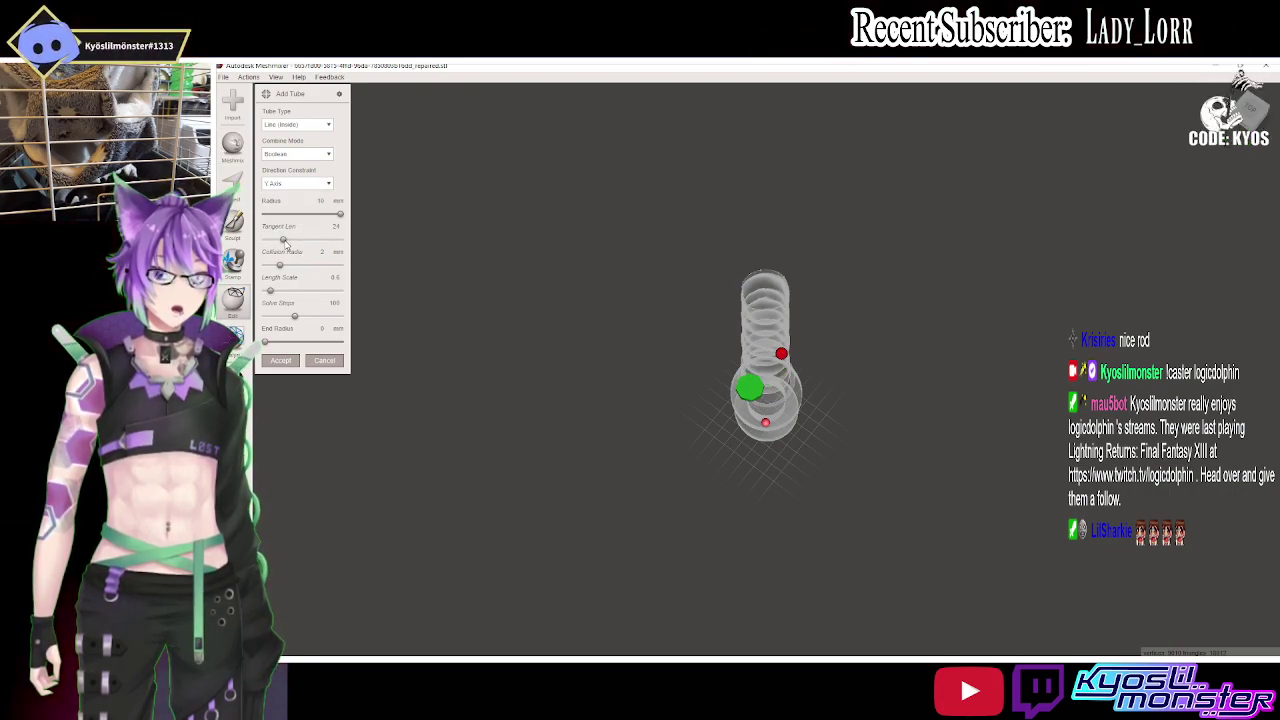
pyautogui.moveTo(629, 374); pyautogui.dragTo(902, 414, button='right')
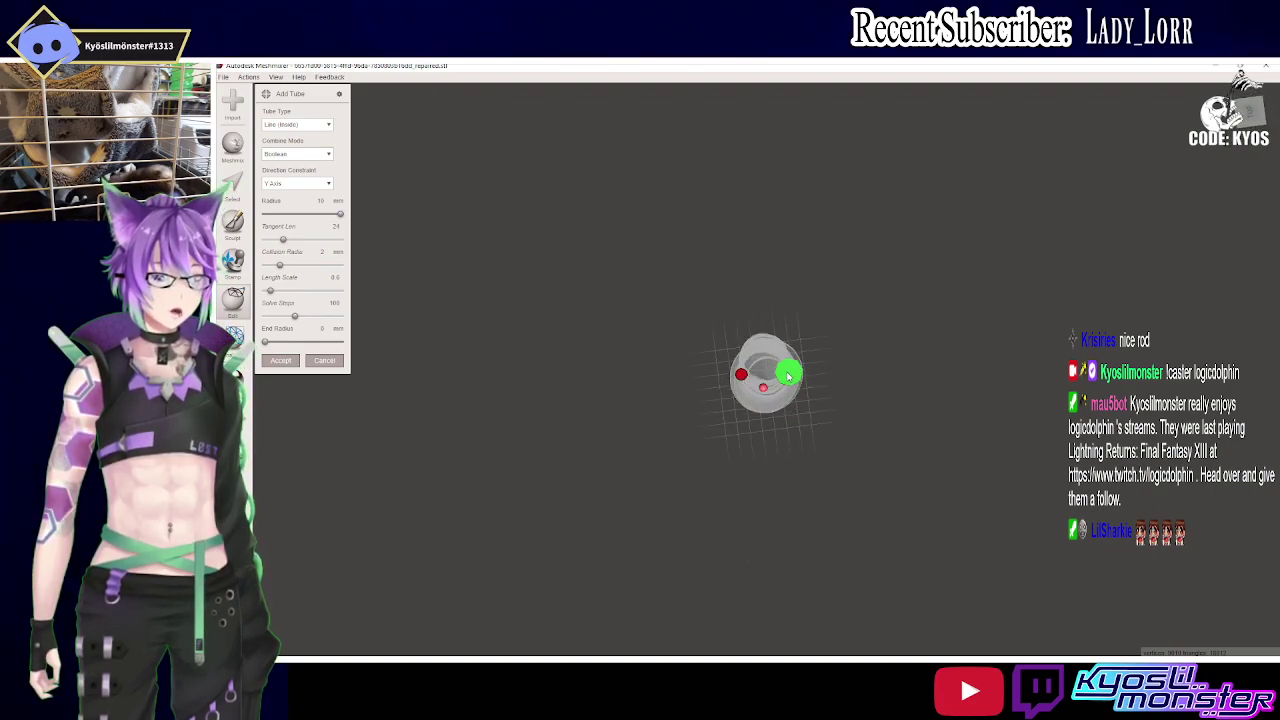
pyautogui.moveTo(763, 352)
pyautogui.mouseDown(button='right')
pyautogui.moveTo(744, 256)
pyautogui.moveTo(748, 358)
pyautogui.moveTo(766, 372)
pyautogui.moveTo(768, 200)
pyautogui.moveTo(762, 333)
pyautogui.mouseUp(button='right')
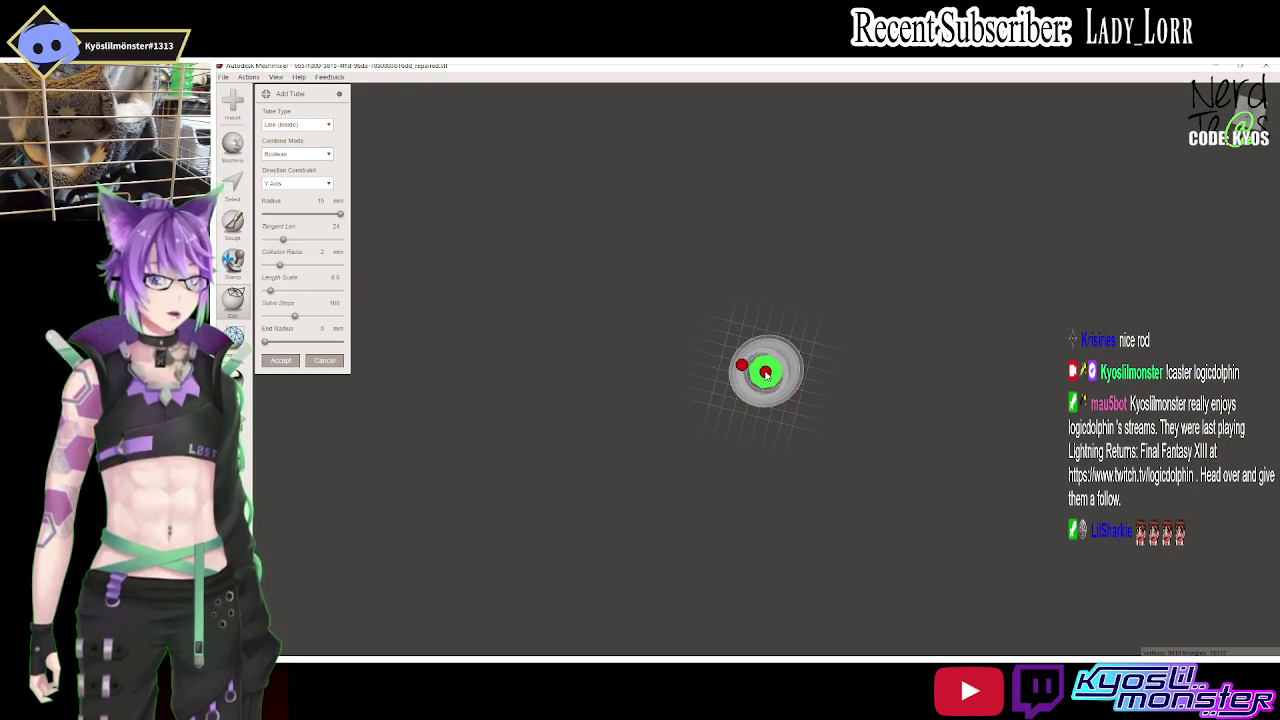
pyautogui.moveTo(806, 348)
pyautogui.mouseDown(button='right')
pyautogui.moveTo(794, 300)
pyautogui.moveTo(903, 260)
pyautogui.moveTo(1129, 214)
pyautogui.moveTo(1009, 201)
pyautogui.mouseUp(button='right')
pyautogui.moveTo(873, 175)
pyautogui.mouseDown(button='right')
pyautogui.moveTo(877, 357)
pyautogui.moveTo(849, 397)
pyautogui.mouseUp(button='right')
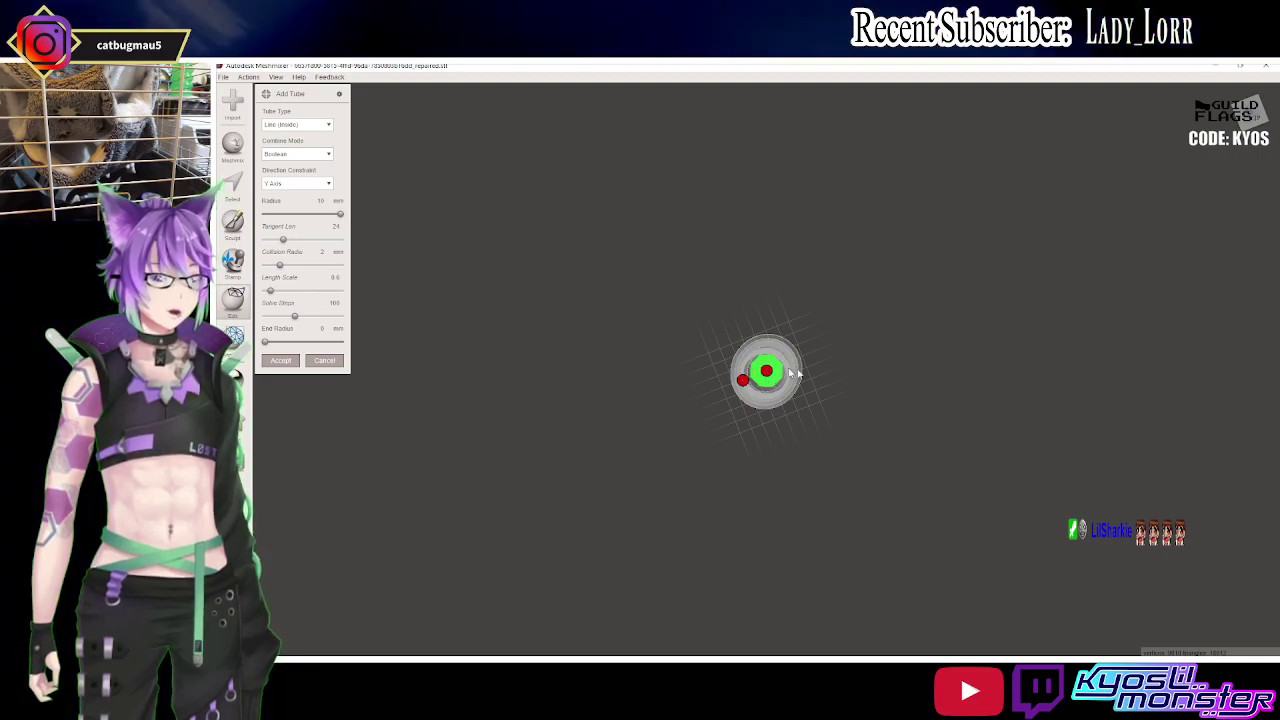
pyautogui.moveTo(767, 374)
pyautogui.mouseDown(button='right')
pyautogui.moveTo(795, 340)
pyautogui.moveTo(788, 279)
pyautogui.moveTo(631, 263)
pyautogui.moveTo(615, 275)
pyautogui.mouseUp(button='right')
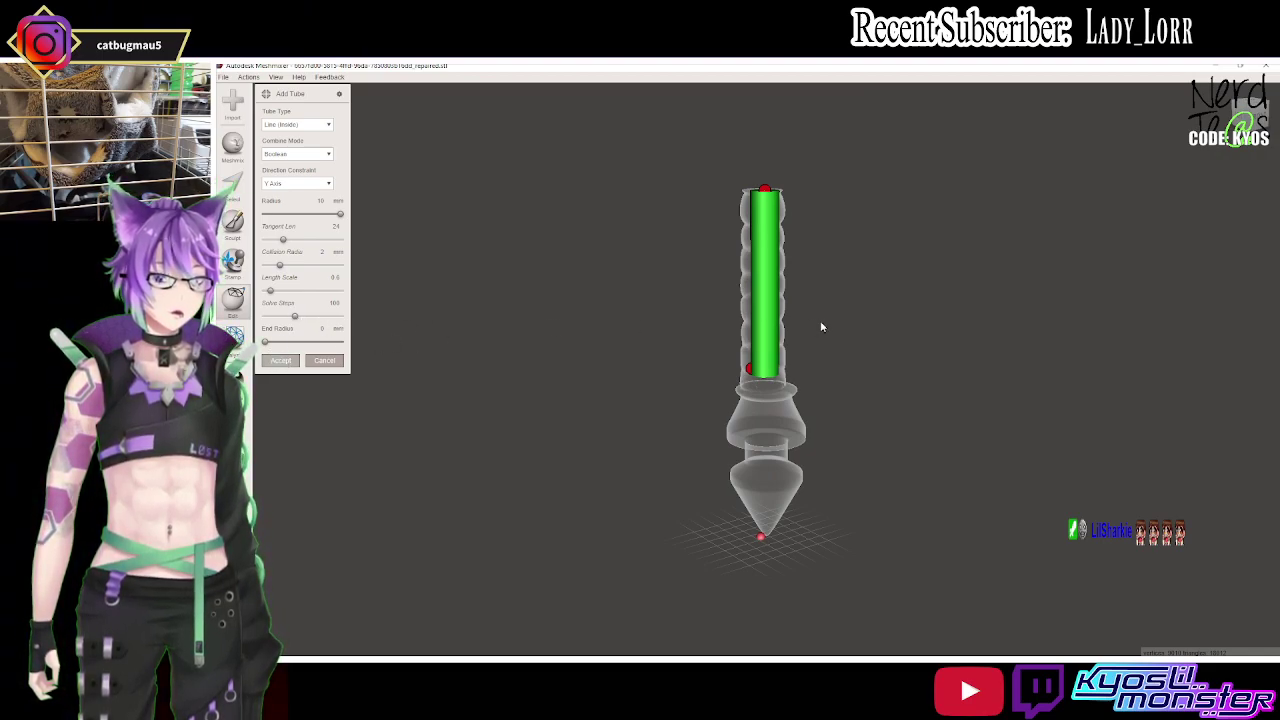
pyautogui.press('Return')
pyautogui.moveTo(821, 413)
pyautogui.mouseDown(button='right')
pyautogui.moveTo(817, 271)
pyautogui.moveTo(795, 422)
pyautogui.moveTo(808, 525)
pyautogui.moveTo(846, 603)
pyautogui.mouseUp(button='right')
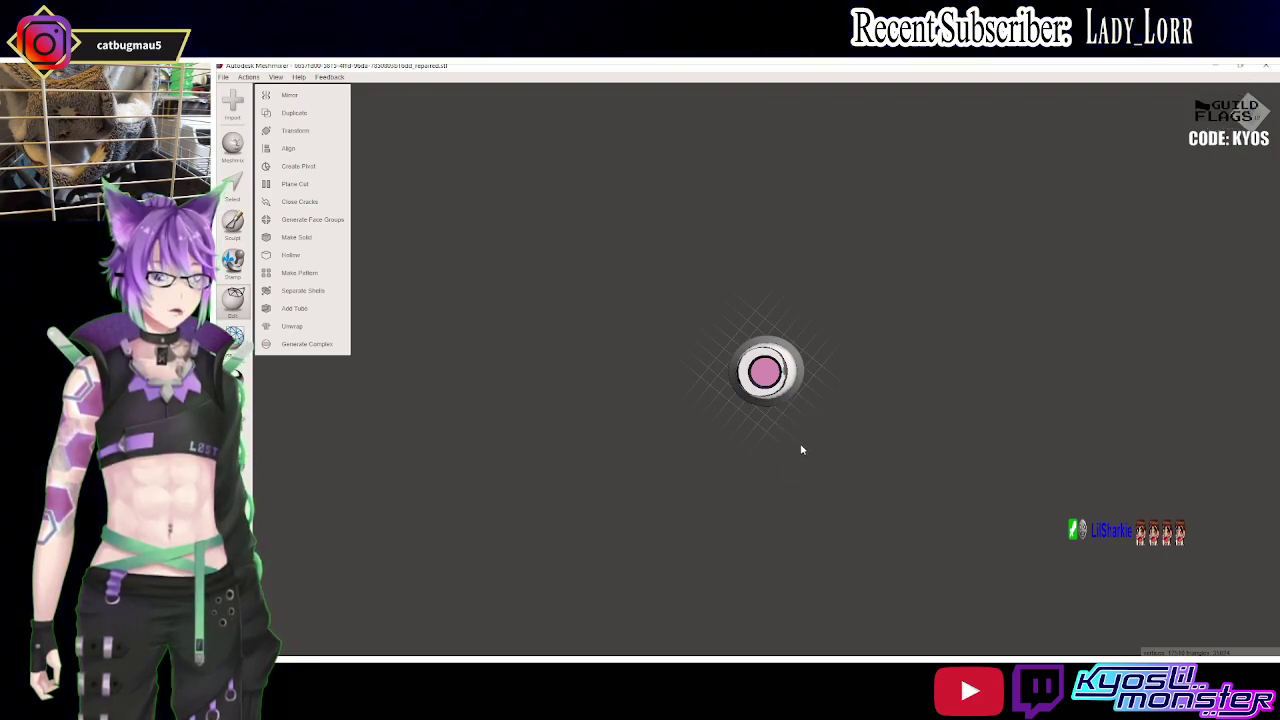
# Add a second tube down the rod's centre and commit it, opening the bore through the top.
pyautogui.moveTo(808, 428)
pyautogui.mouseDown(button='right')
pyautogui.moveTo(828, 364)
pyautogui.moveTo(817, 243)
pyautogui.moveTo(813, 396)
pyautogui.mouseUp(button='right')
pyautogui.click(294, 308)
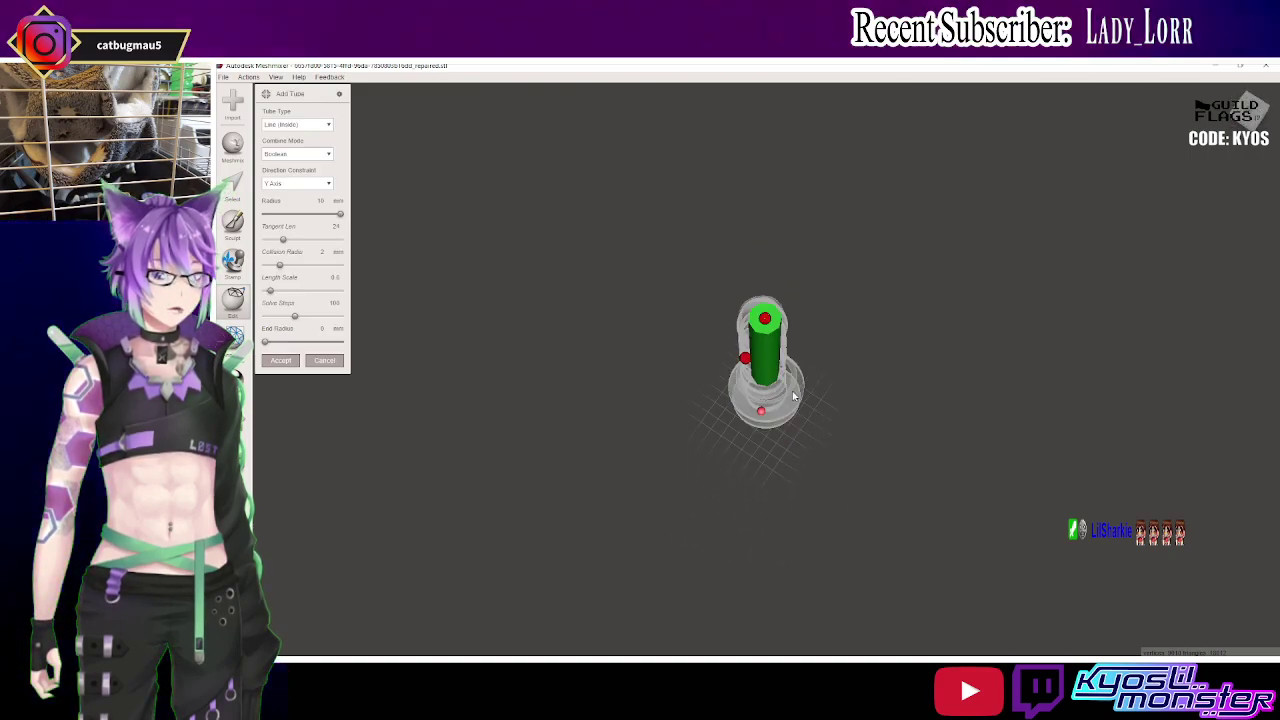
pyautogui.moveTo(797, 342); pyautogui.dragTo(765, 375, button='right')
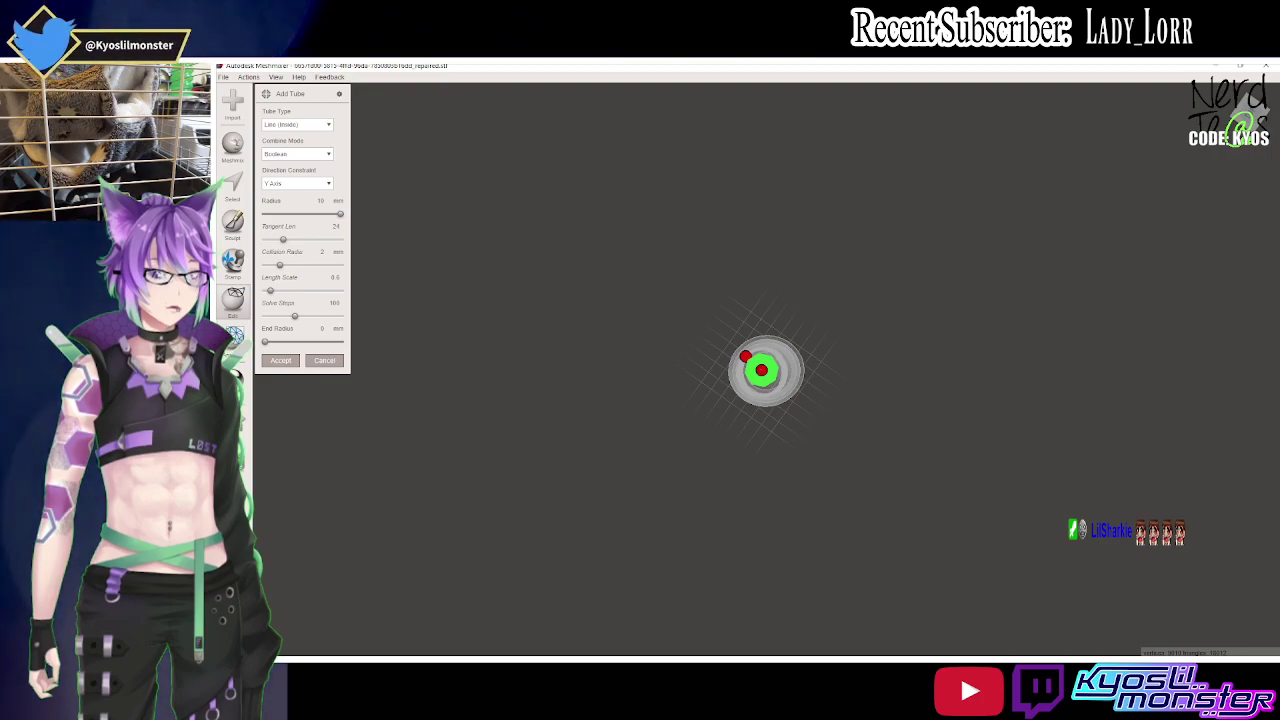
pyautogui.press('Return')
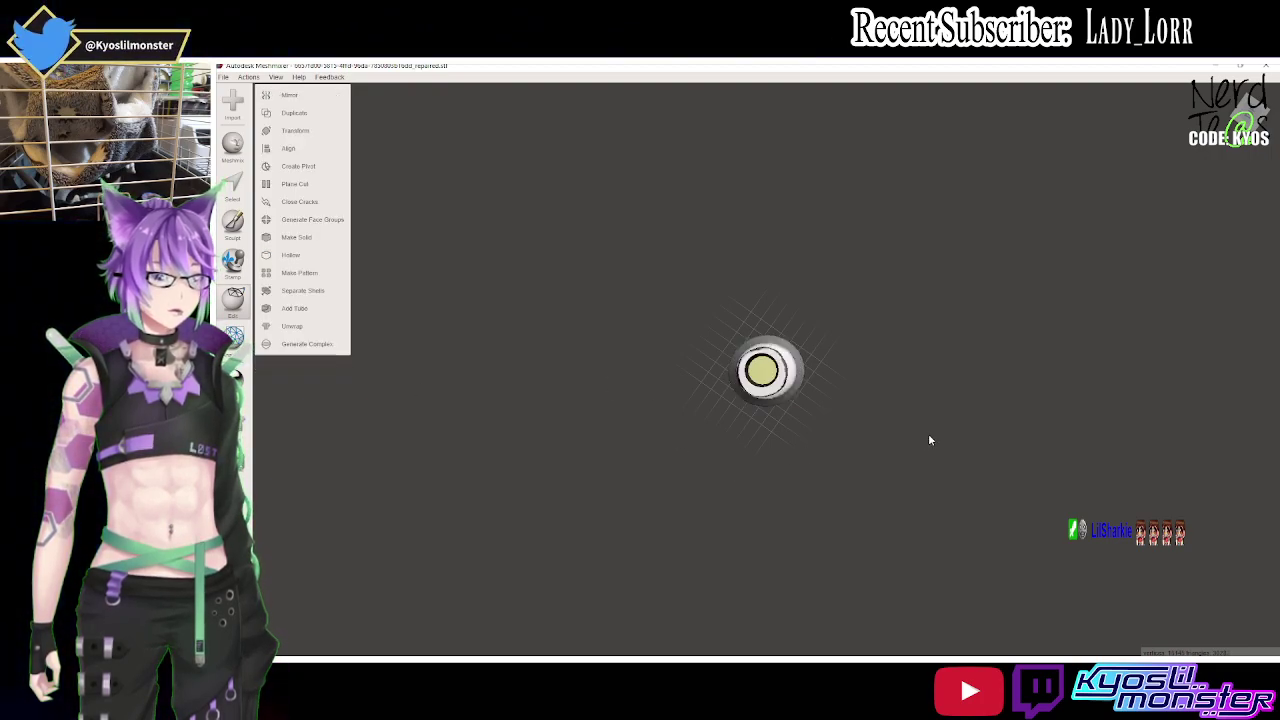
pyautogui.moveTo(877, 442)
pyautogui.mouseDown(button='right')
pyautogui.moveTo(863, 414)
pyautogui.moveTo(859, 221)
pyautogui.moveTo(846, 394)
pyautogui.moveTo(860, 451)
pyautogui.mouseUp(button='right')
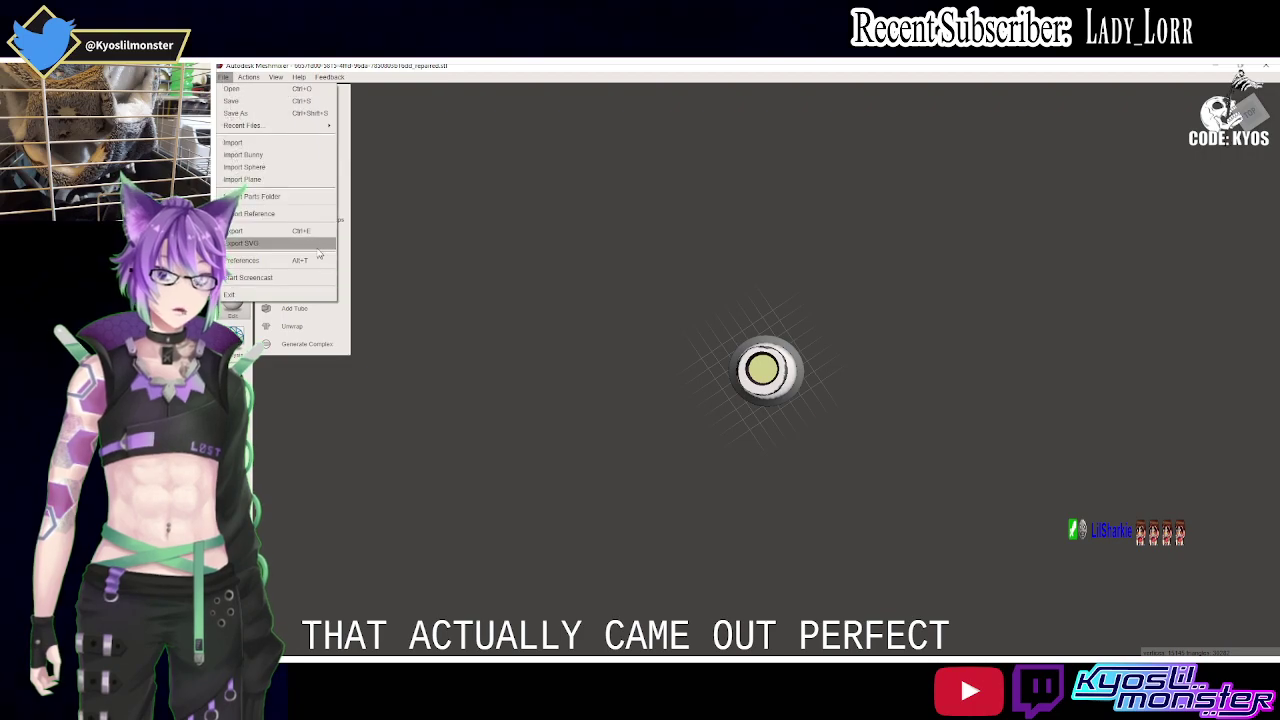
# Export the hollowed rod as a 'Handle Fix' STL into the Artorias Sword folder.
pyautogui.click(295, 233)
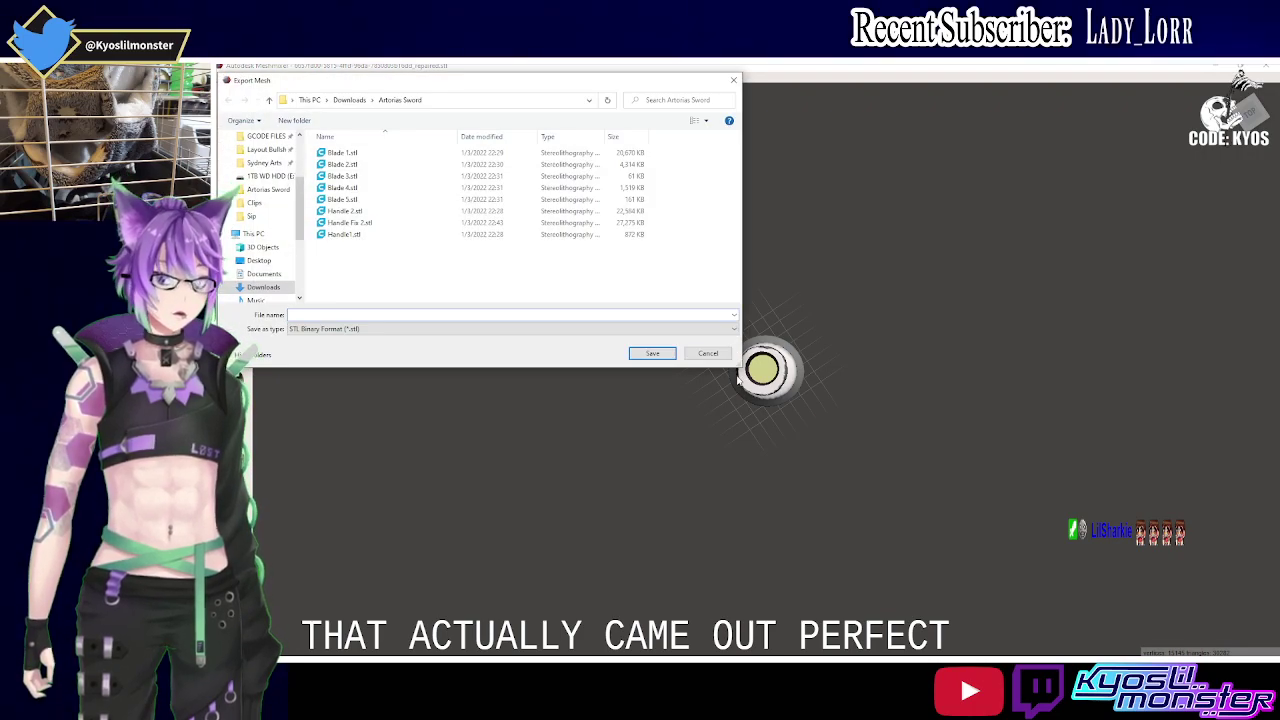
pyautogui.write('Handle Fix')
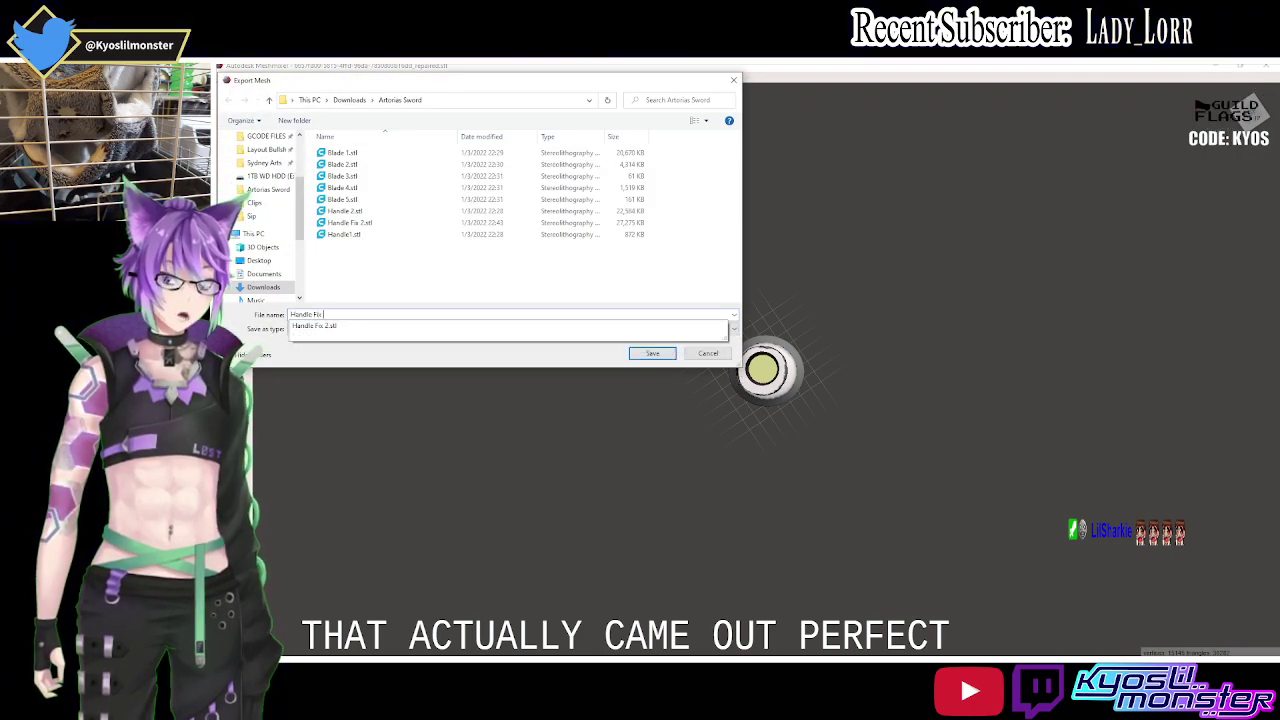
pyautogui.press('Return')
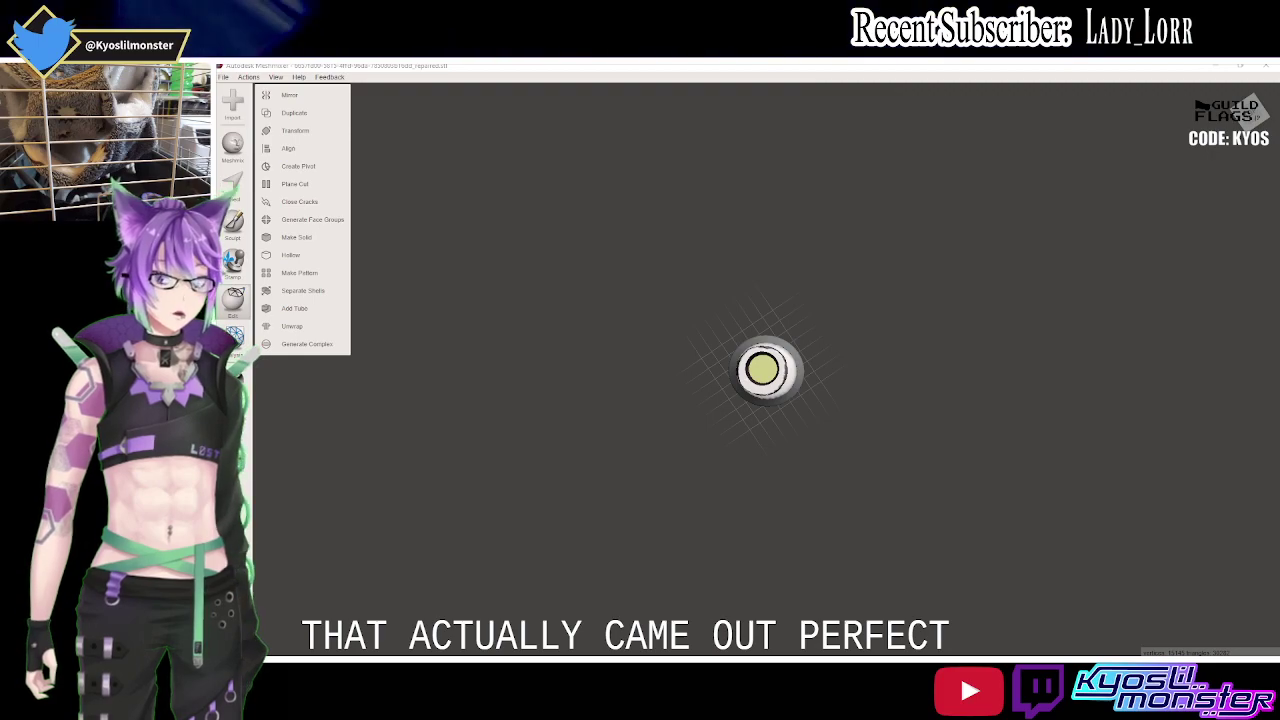
# Import the ornate carved handle STL from Downloads, replacing the hollowed rod.
pyautogui.click(224, 77)
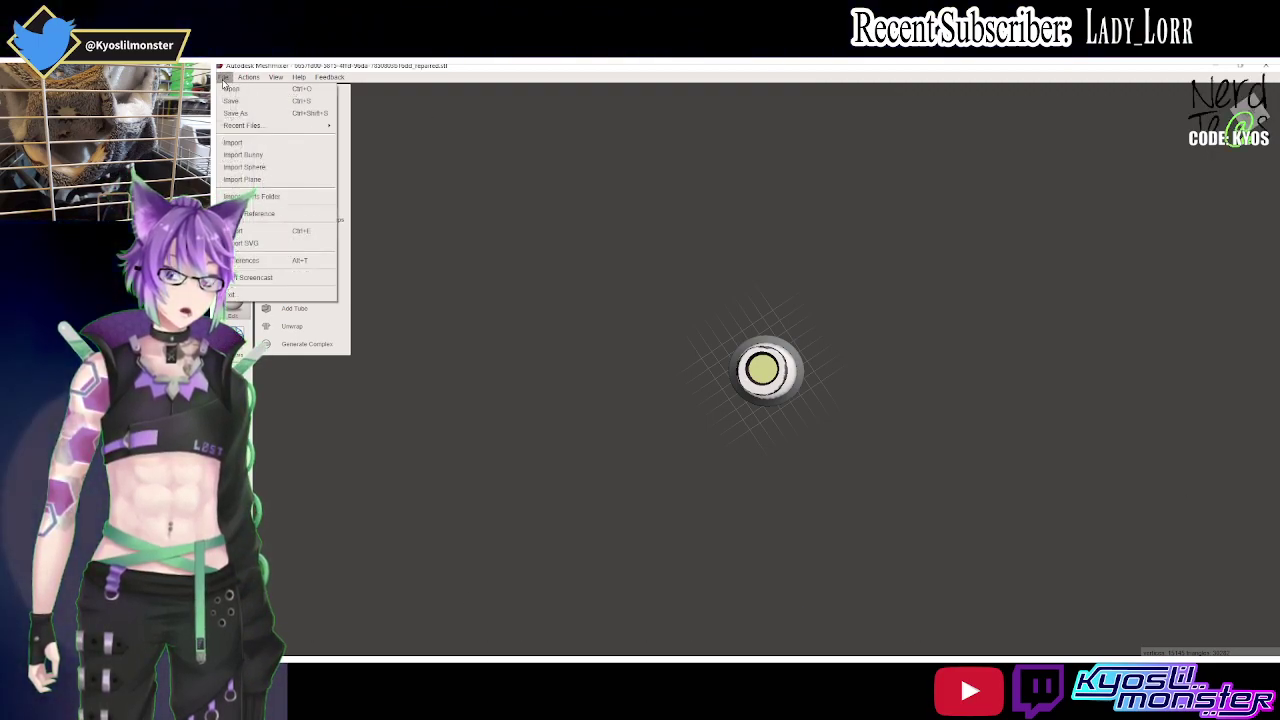
pyautogui.click(247, 142)
pyautogui.click(764, 370)
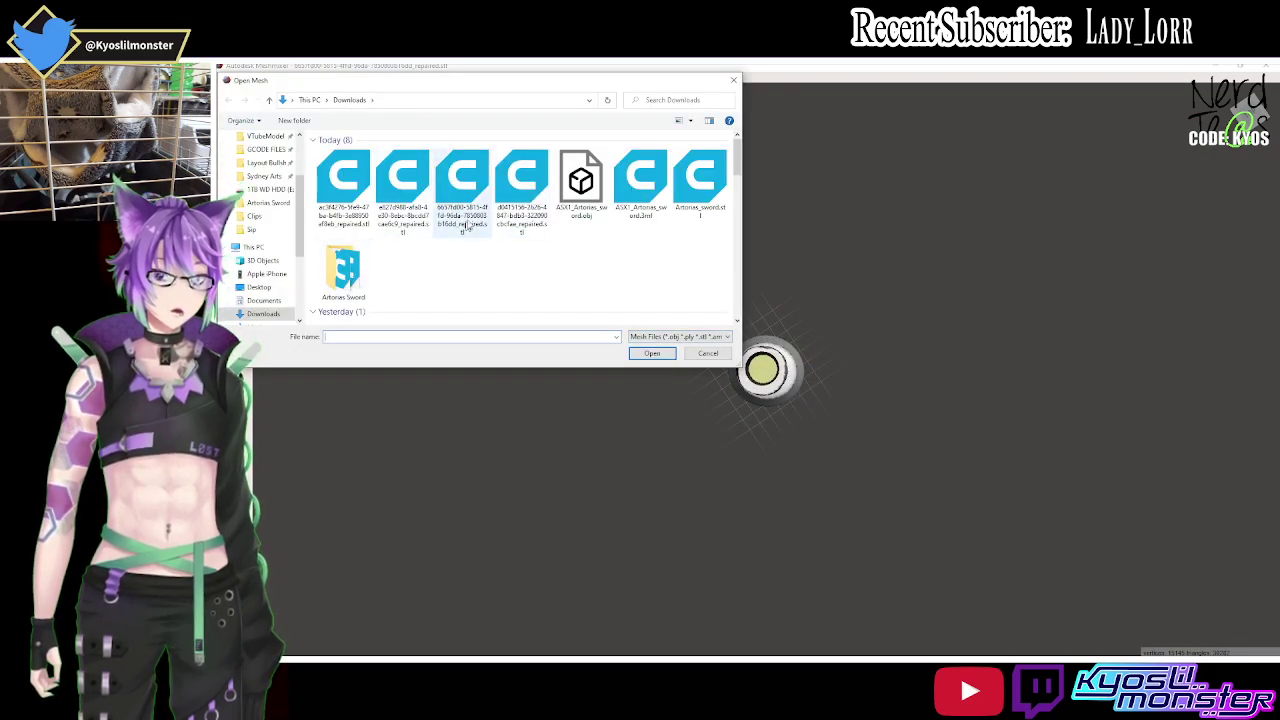
pyautogui.doubleClick(393, 188)
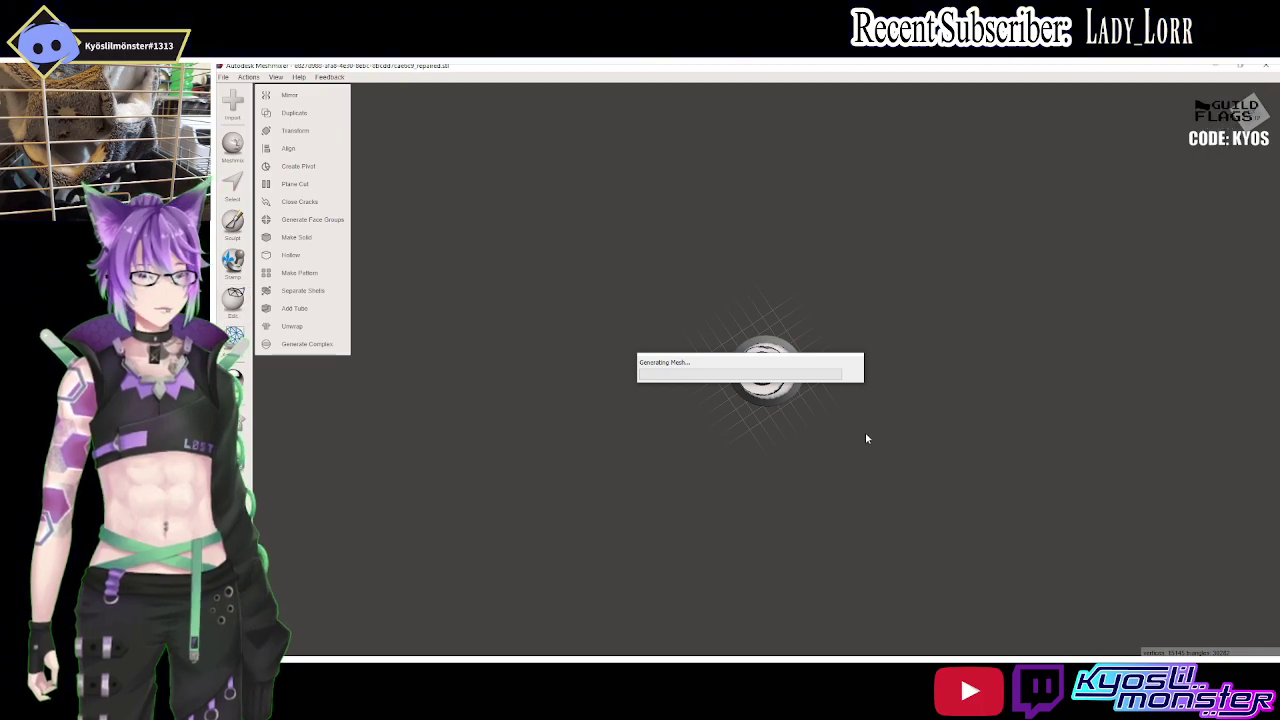
pyautogui.moveTo(891, 434)
pyautogui.mouseDown(button='right')
pyautogui.moveTo(863, 300)
pyautogui.moveTo(886, 420)
pyautogui.mouseUp(button='right')
pyautogui.moveTo(891, 474)
pyautogui.mouseDown(button='right')
pyautogui.moveTo(890, 287)
pyautogui.moveTo(860, 609)
pyautogui.mouseUp(button='right')
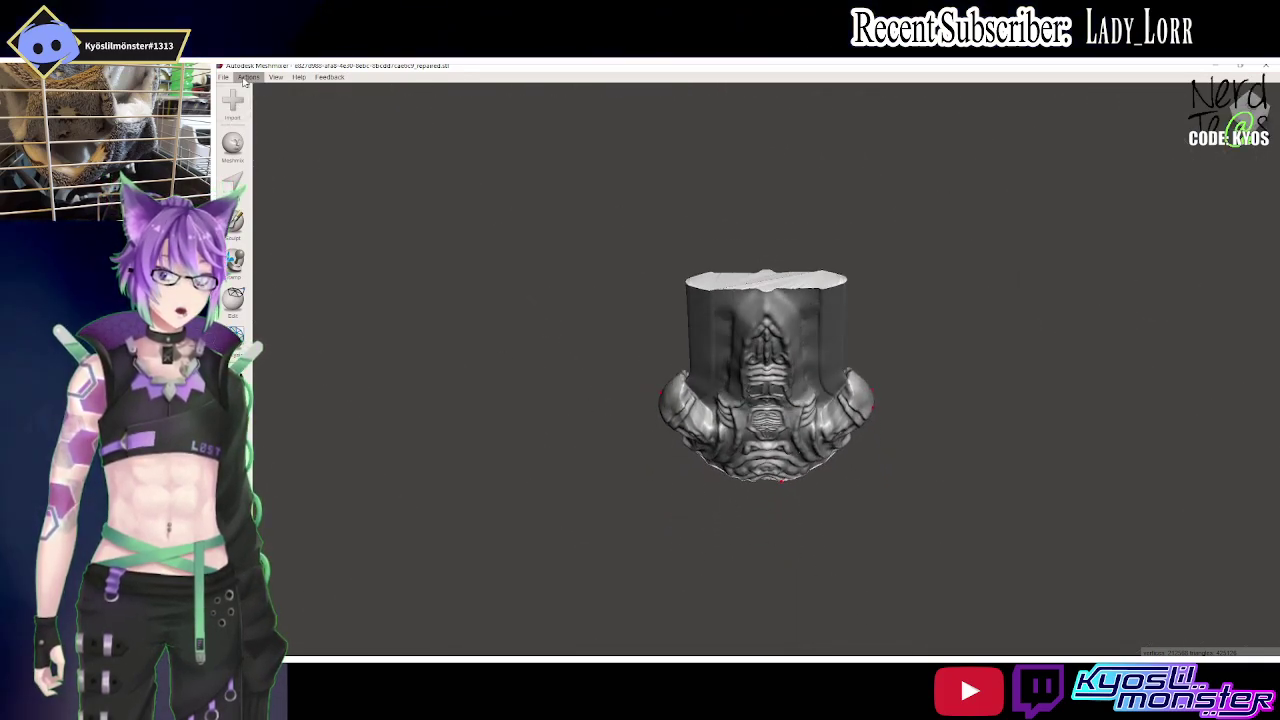
# Start a Boolean Add Tube and place its start point at the handle's centre.
pyautogui.click(238, 304)
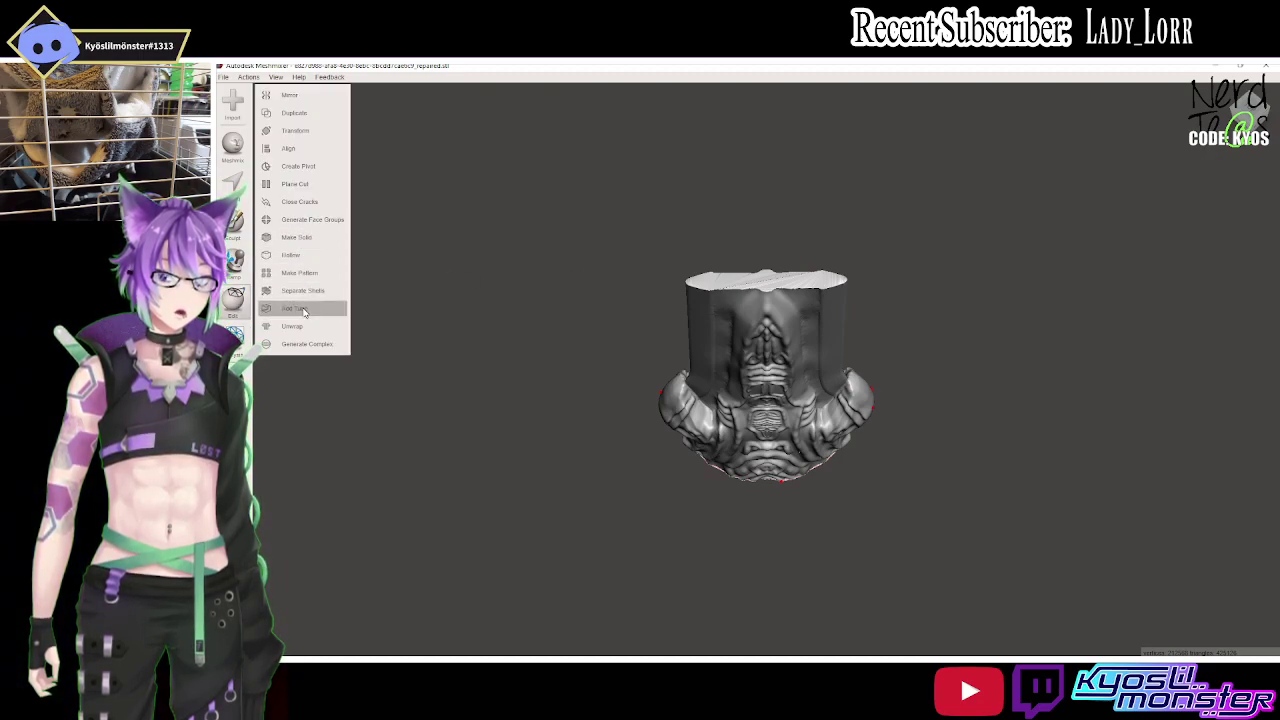
pyautogui.click(304, 310)
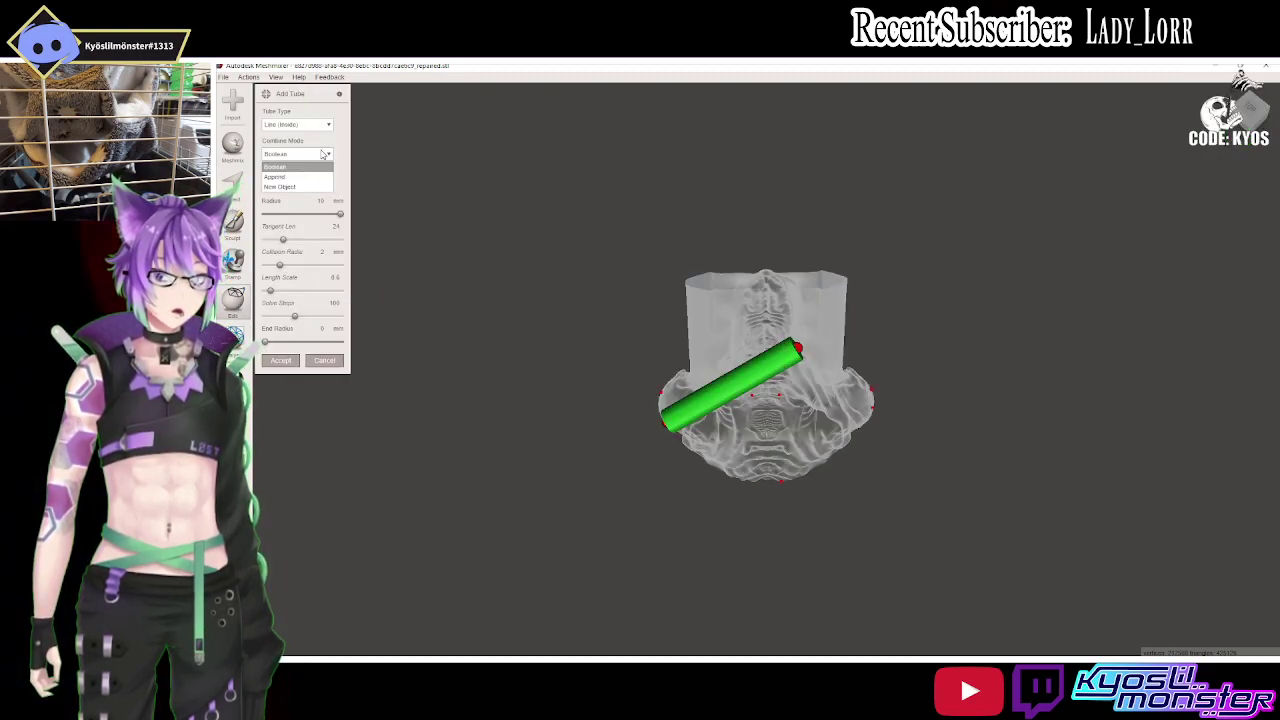
pyautogui.click(317, 166)
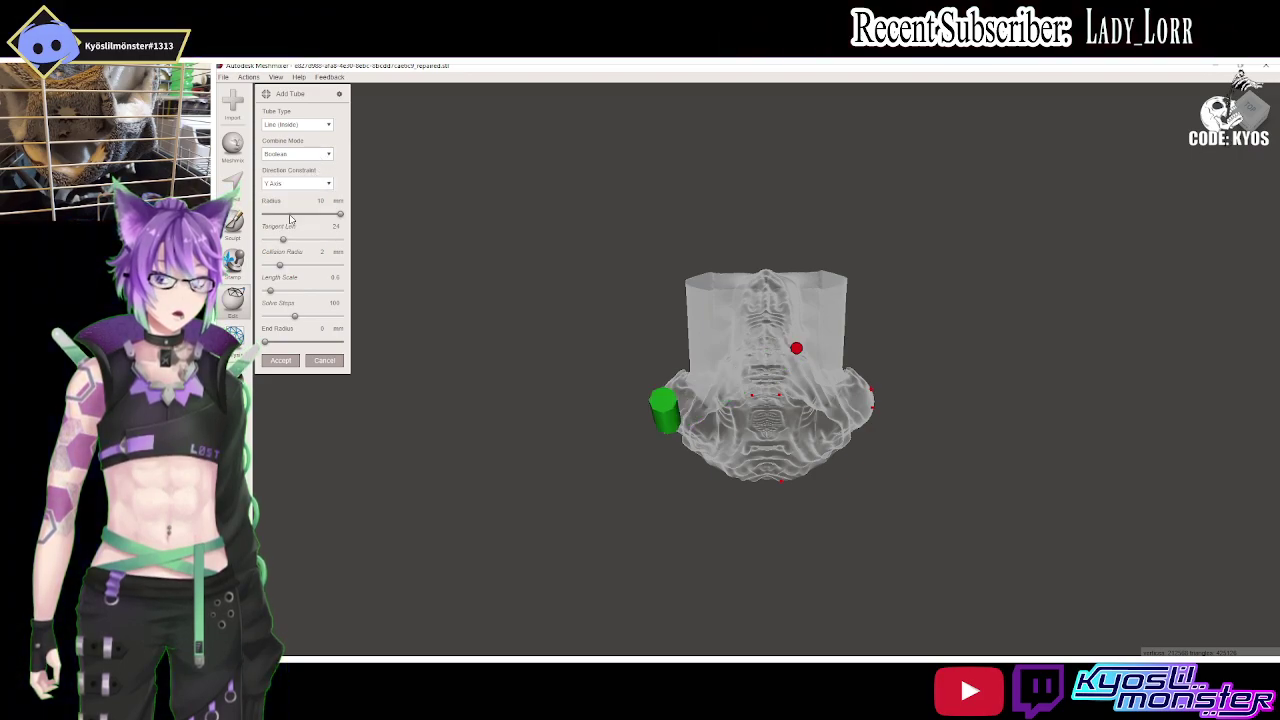
pyautogui.moveTo(591, 320); pyautogui.dragTo(578, 358, button='right')
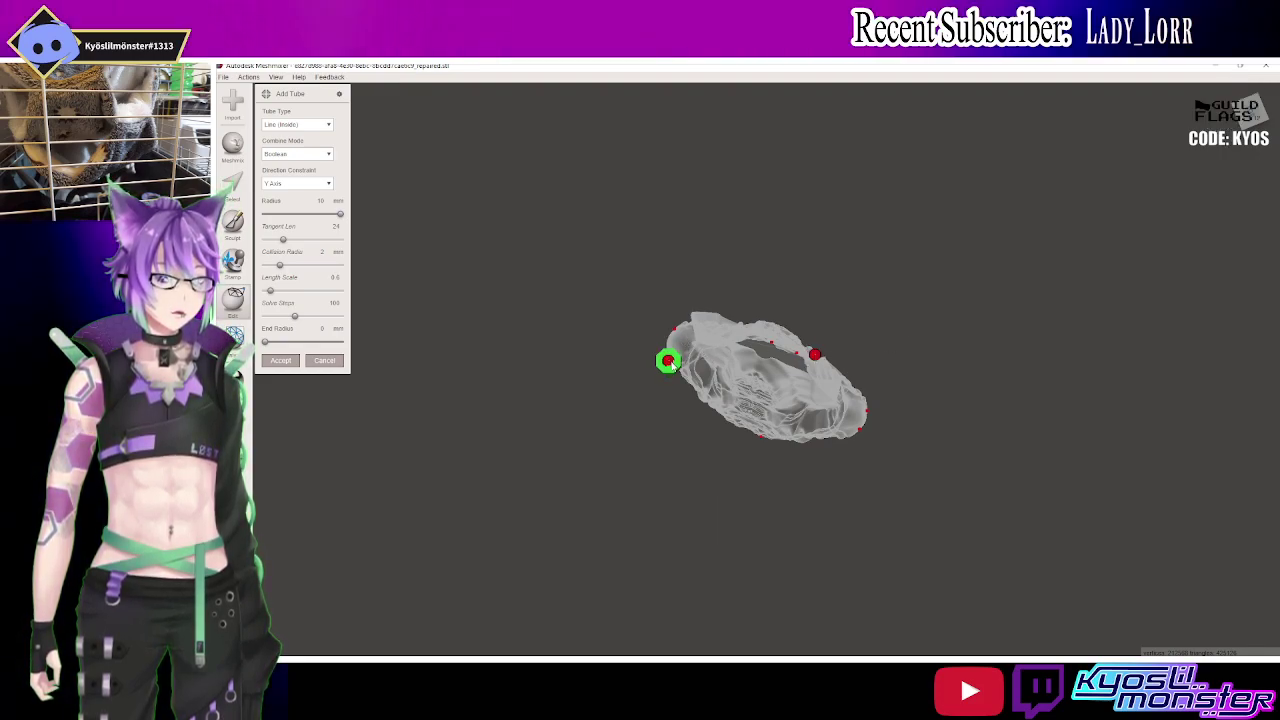
pyautogui.moveTo(667, 360); pyautogui.dragTo(771, 357)
pyautogui.moveTo(769, 357)
pyautogui.mouseDown(button='right')
pyautogui.moveTo(769, 258)
pyautogui.moveTo(811, 206)
pyautogui.moveTo(811, 166)
pyautogui.moveTo(831, 157)
pyautogui.moveTo(813, 155)
pyautogui.mouseUp(button='right')
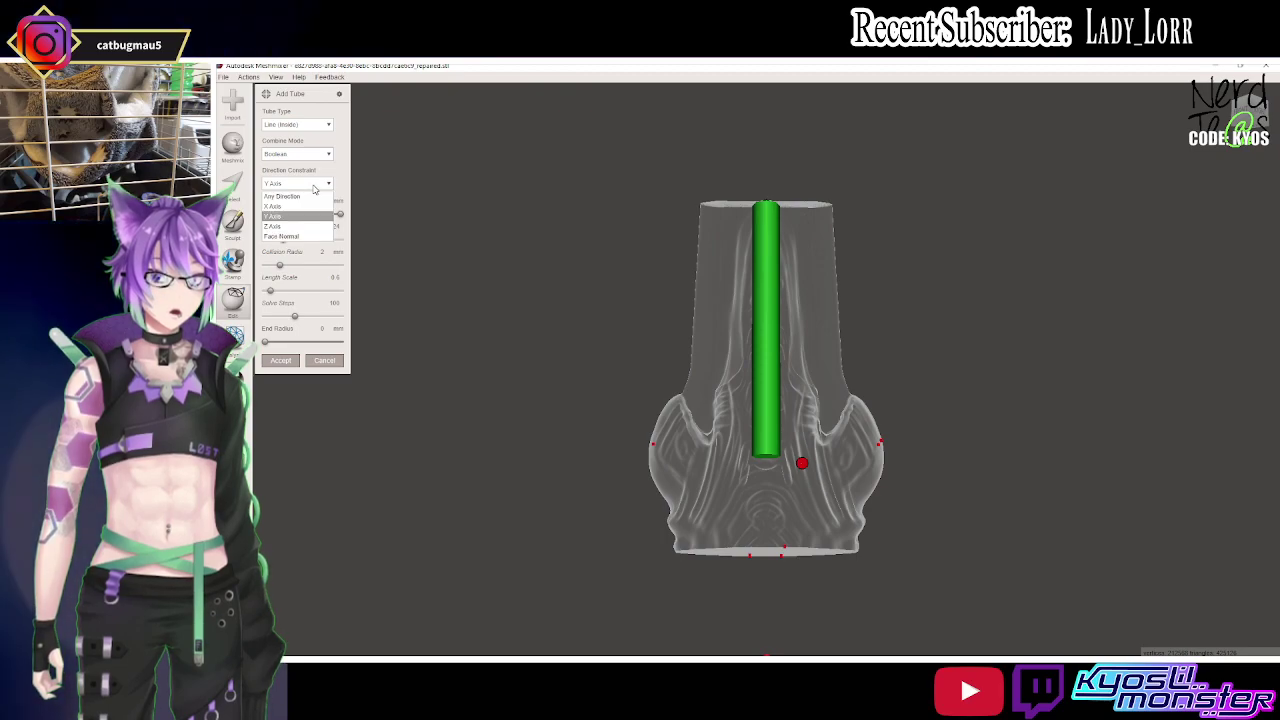
# Set Any Direction, stand the tube upright, and widen its radius to about 4.86 mm.
pyautogui.click(322, 183)
pyautogui.click(306, 197)
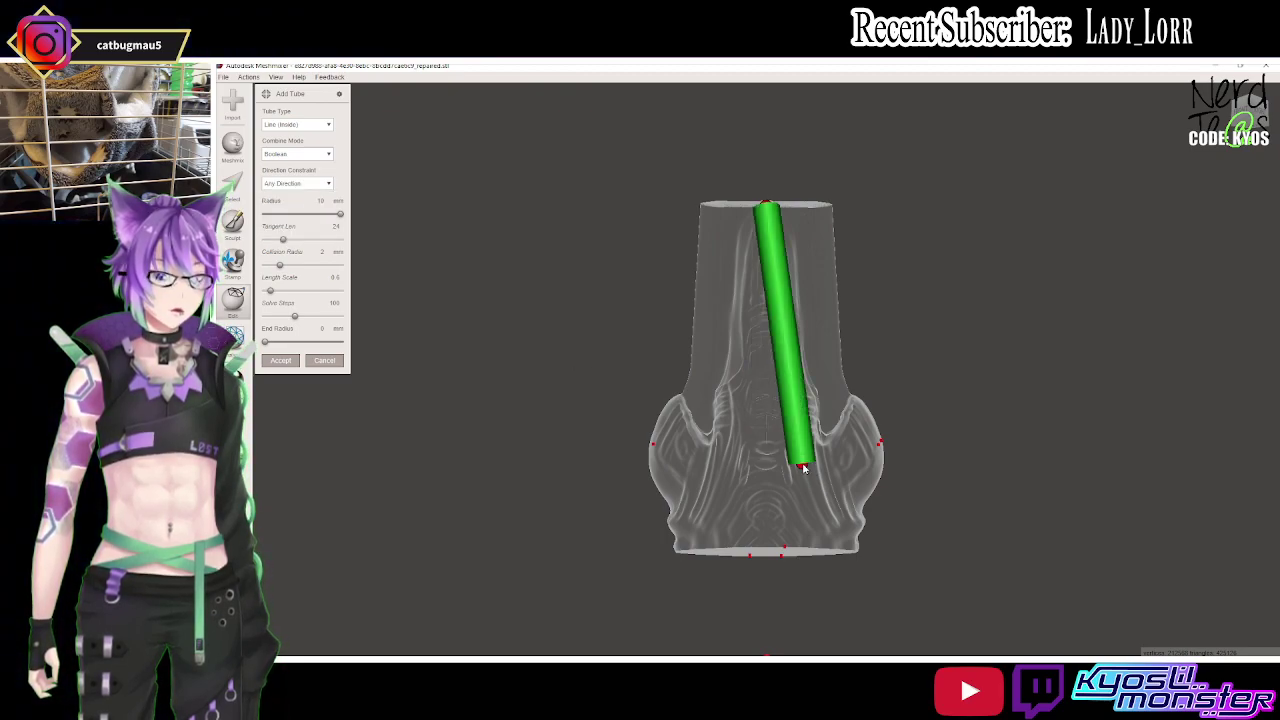
pyautogui.moveTo(803, 467); pyautogui.dragTo(777, 497)
pyautogui.moveTo(765, 555)
pyautogui.mouseDown(button='right')
pyautogui.moveTo(776, 430)
pyautogui.moveTo(765, 567)
pyautogui.moveTo(777, 397)
pyautogui.moveTo(619, 401)
pyautogui.mouseUp(button='right')
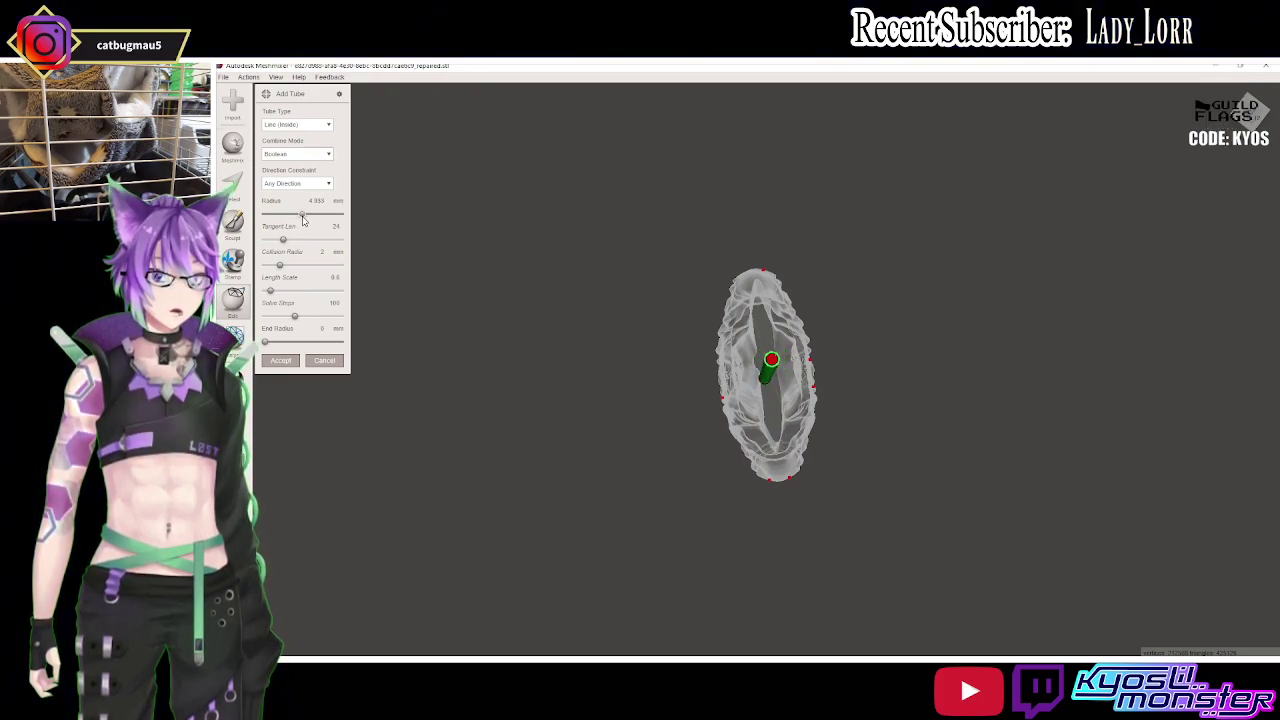
pyautogui.moveTo(302, 216); pyautogui.dragTo(305, 216)
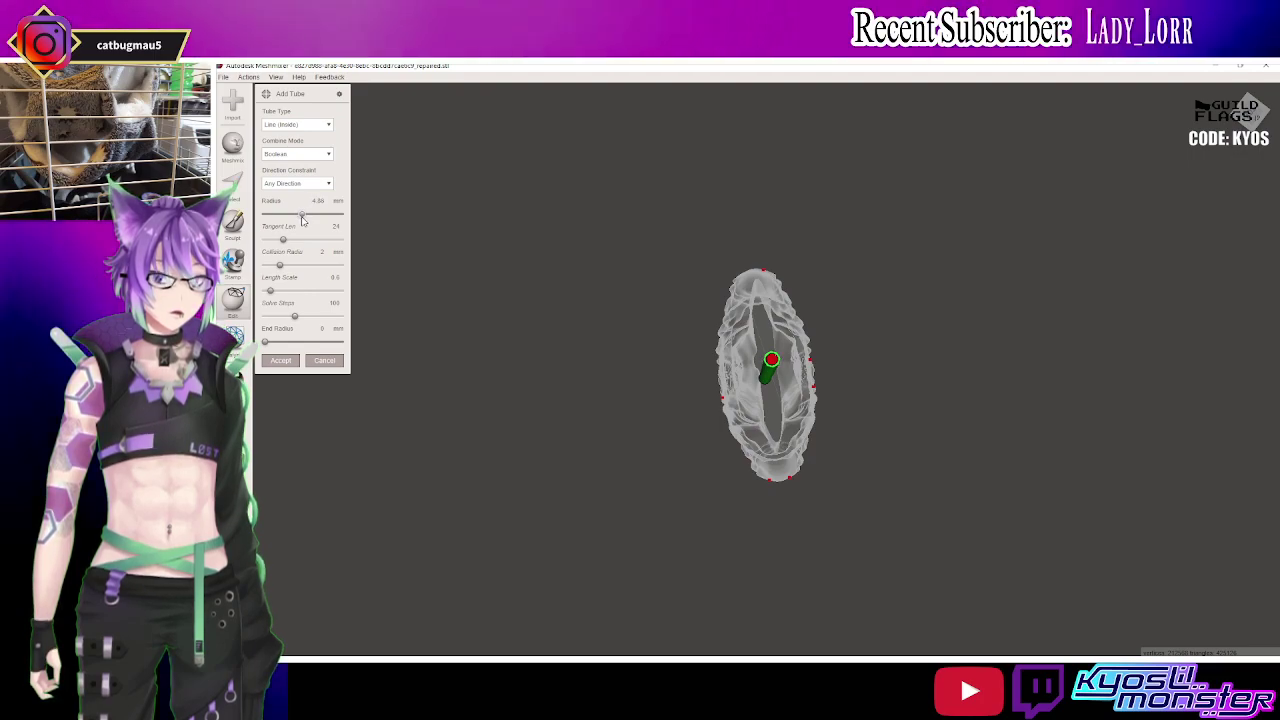
pyautogui.moveTo(585, 354)
pyautogui.mouseDown(button='right')
pyautogui.moveTo(852, 252)
pyautogui.moveTo(829, 242)
pyautogui.moveTo(843, 131)
pyautogui.moveTo(840, 202)
pyautogui.mouseUp(button='right')
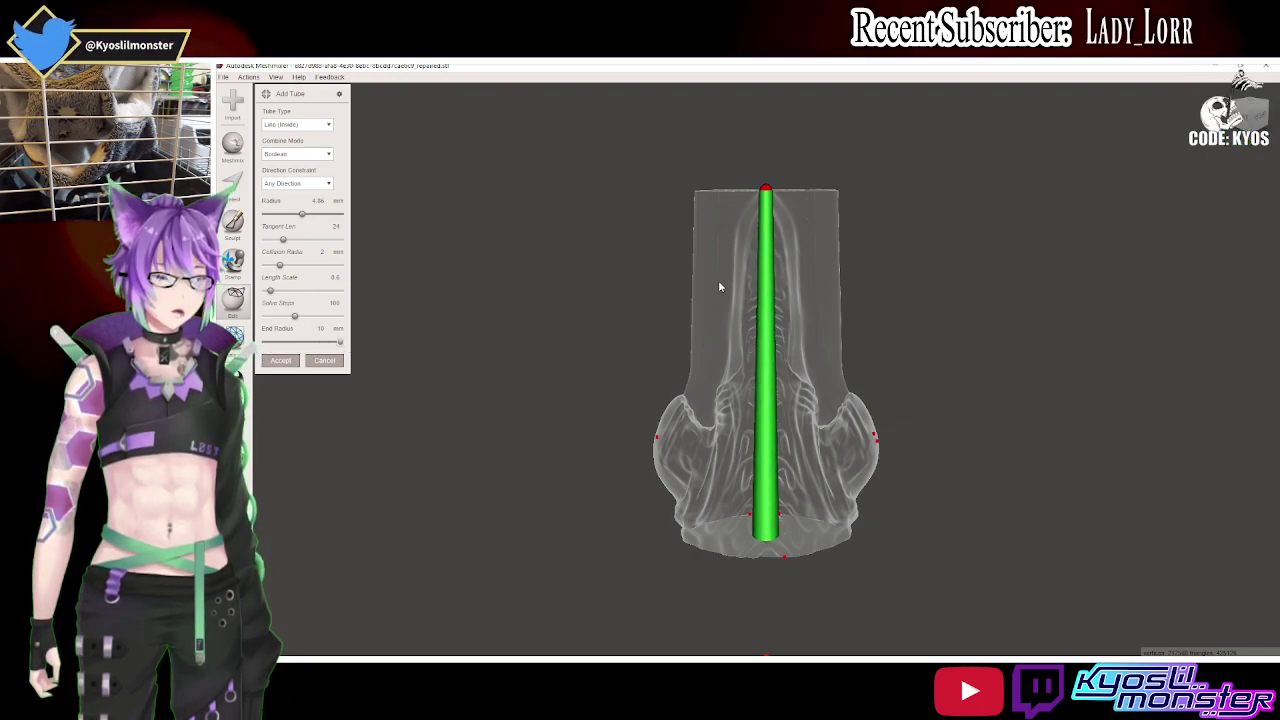
# Adjust the tube's length and widen its radius to 10 mm.
pyautogui.moveTo(720, 286)
pyautogui.mouseDown(button='right')
pyautogui.moveTo(753, 266)
pyautogui.moveTo(634, 334)
pyautogui.moveTo(757, 269)
pyautogui.moveTo(740, 235)
pyautogui.mouseUp(button='right')
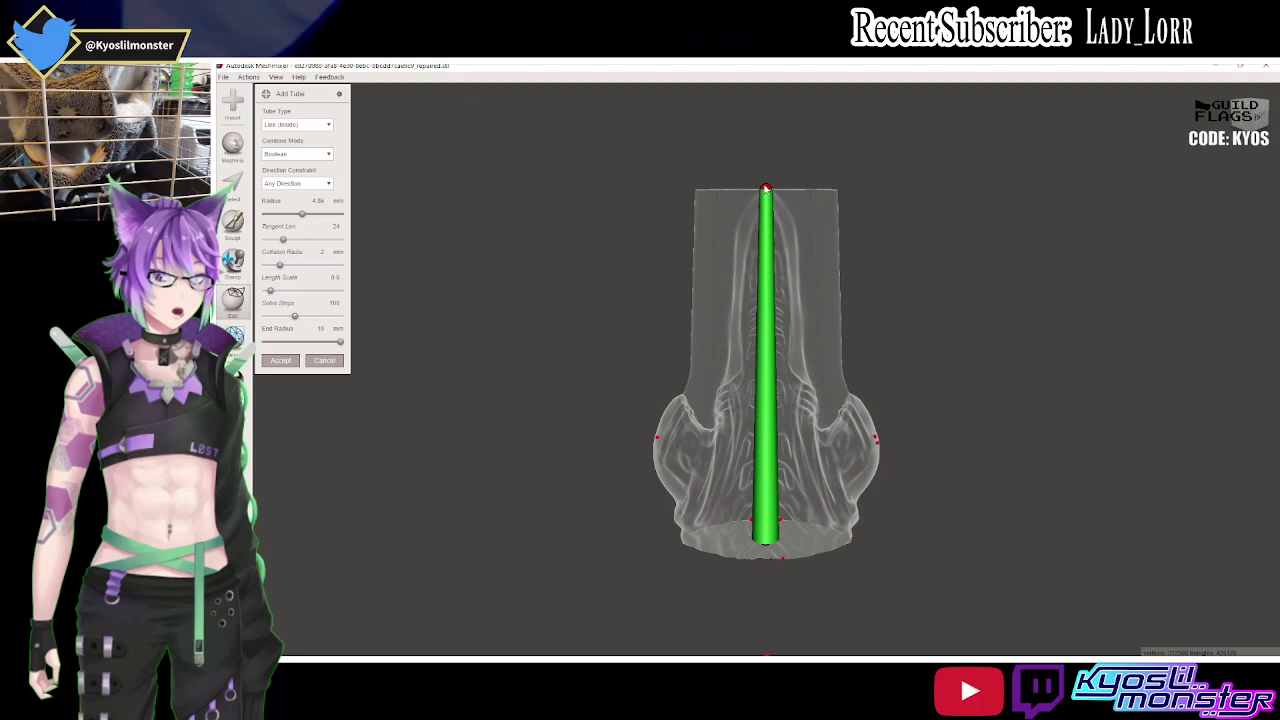
pyautogui.moveTo(772, 195)
pyautogui.mouseDown()
pyautogui.moveTo(766, 372)
pyautogui.moveTo(766, 296)
pyautogui.mouseUp()
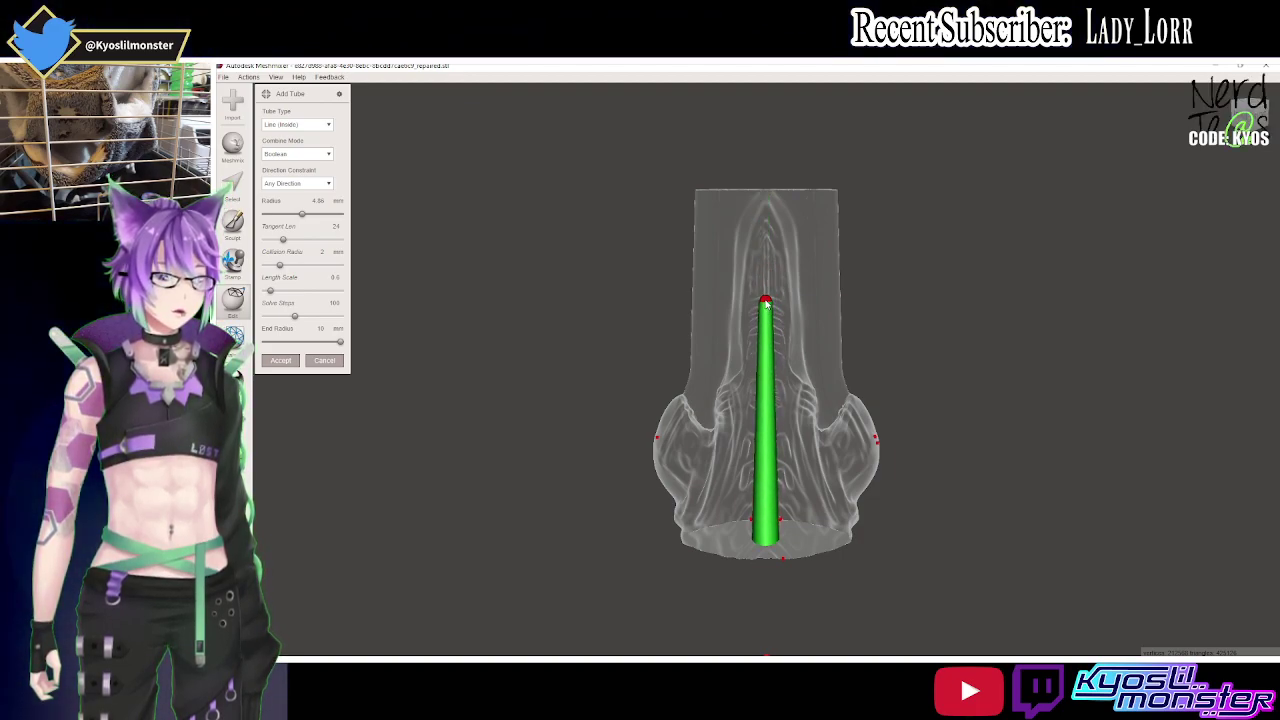
pyautogui.moveTo(766, 296)
pyautogui.mouseDown(button='right')
pyautogui.moveTo(926, 309)
pyautogui.moveTo(906, 316)
pyautogui.mouseUp(button='right')
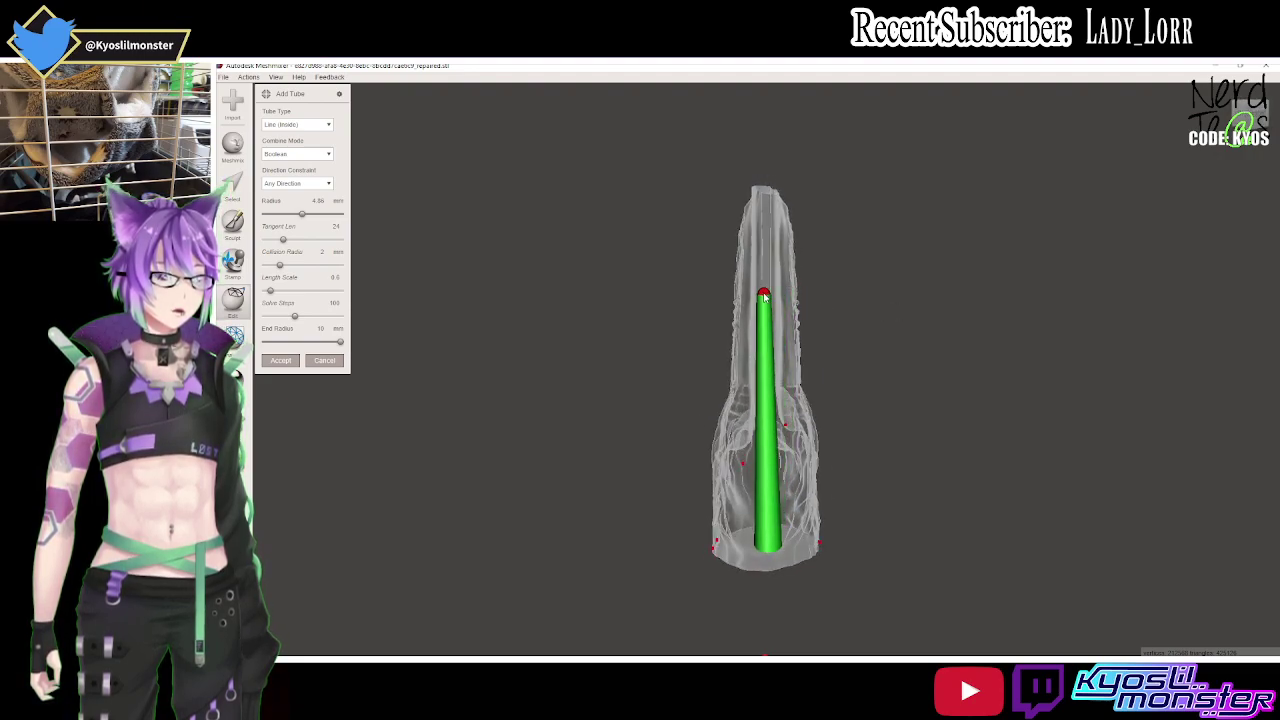
pyautogui.moveTo(814, 292); pyautogui.dragTo(817, 443, button='right')
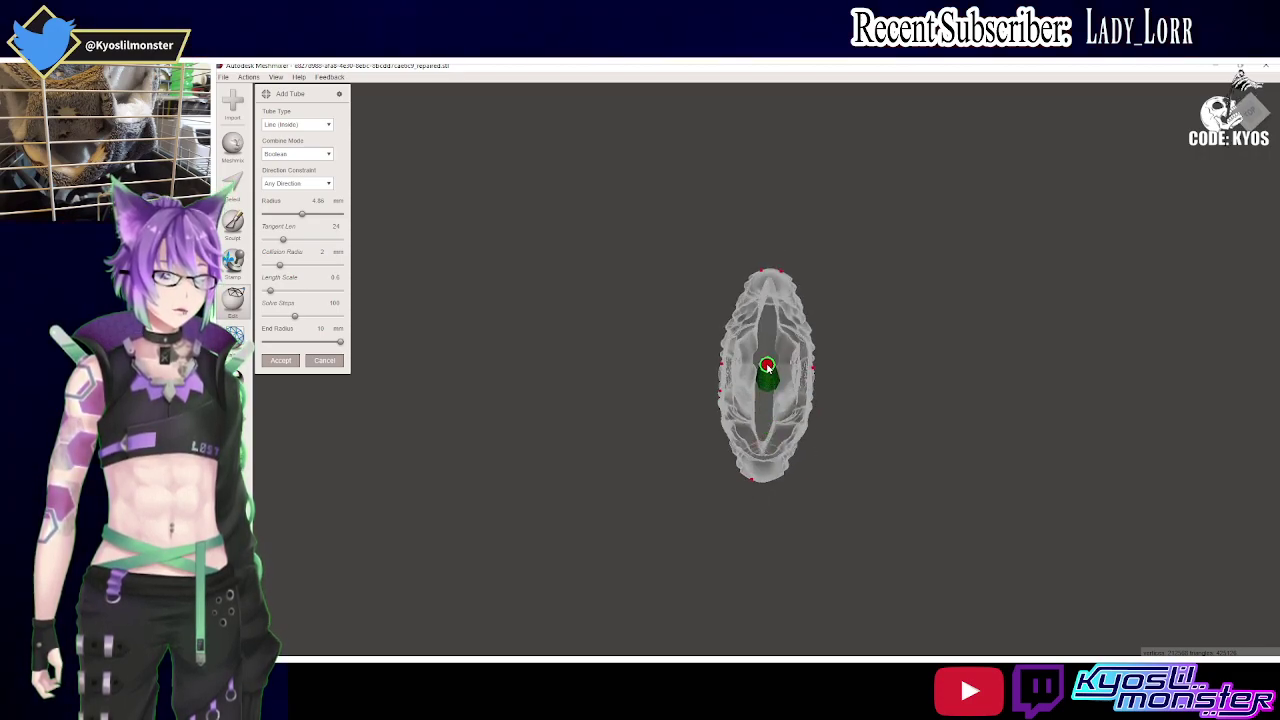
pyautogui.moveTo(767, 367)
pyautogui.mouseDown(button='right')
pyautogui.moveTo(716, 281)
pyautogui.moveTo(677, 268)
pyautogui.mouseUp(button='right')
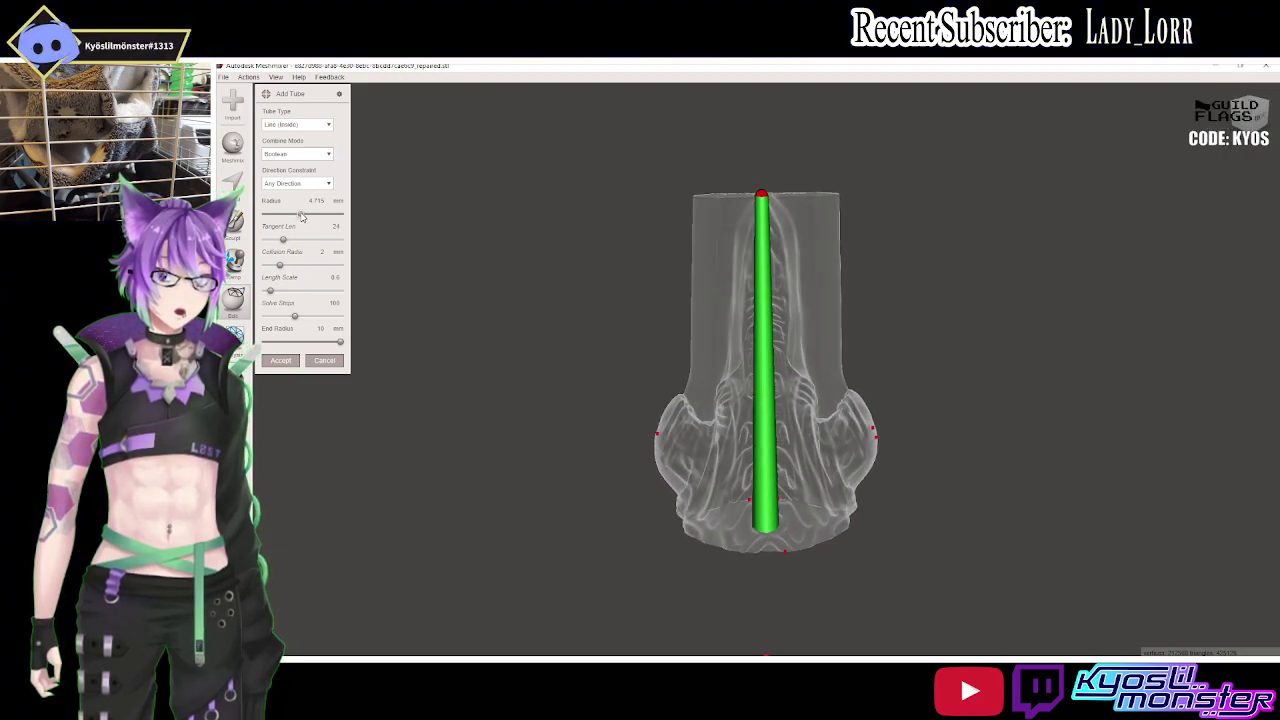
pyautogui.moveTo(330, 218); pyautogui.dragTo(363, 218)
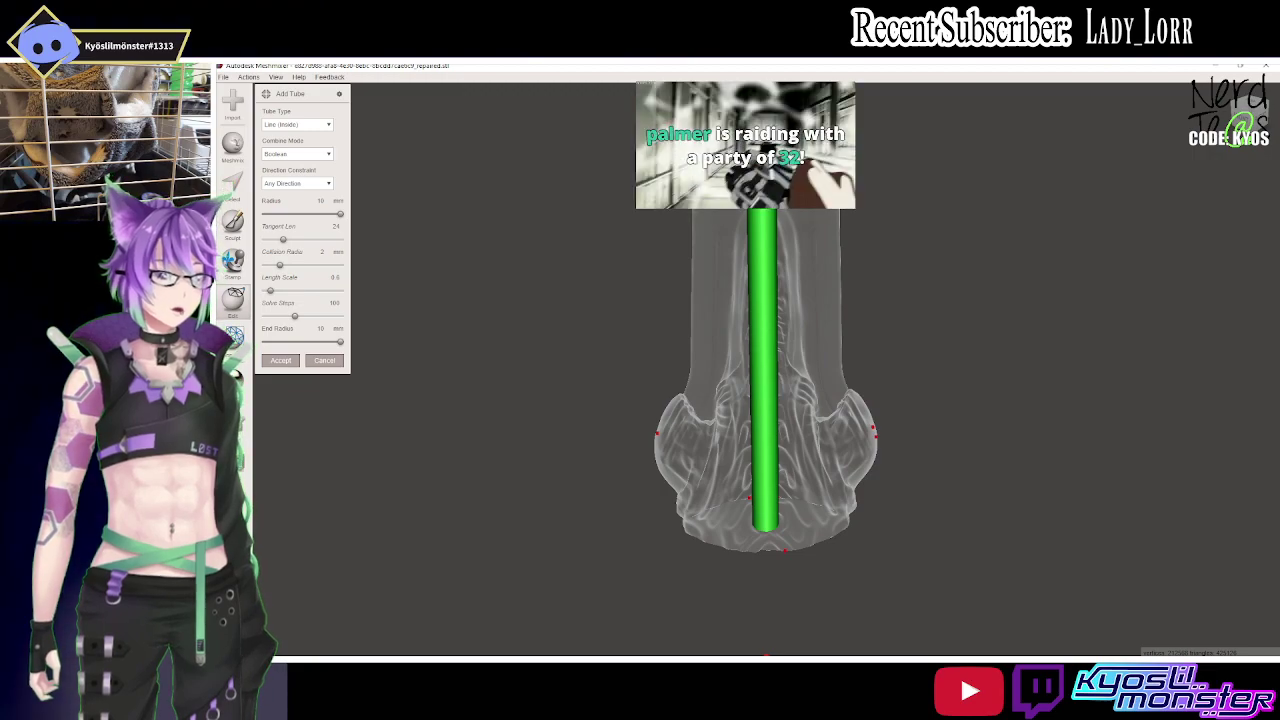
pyautogui.moveTo(763, 205); pyautogui.dragTo(771, 395)
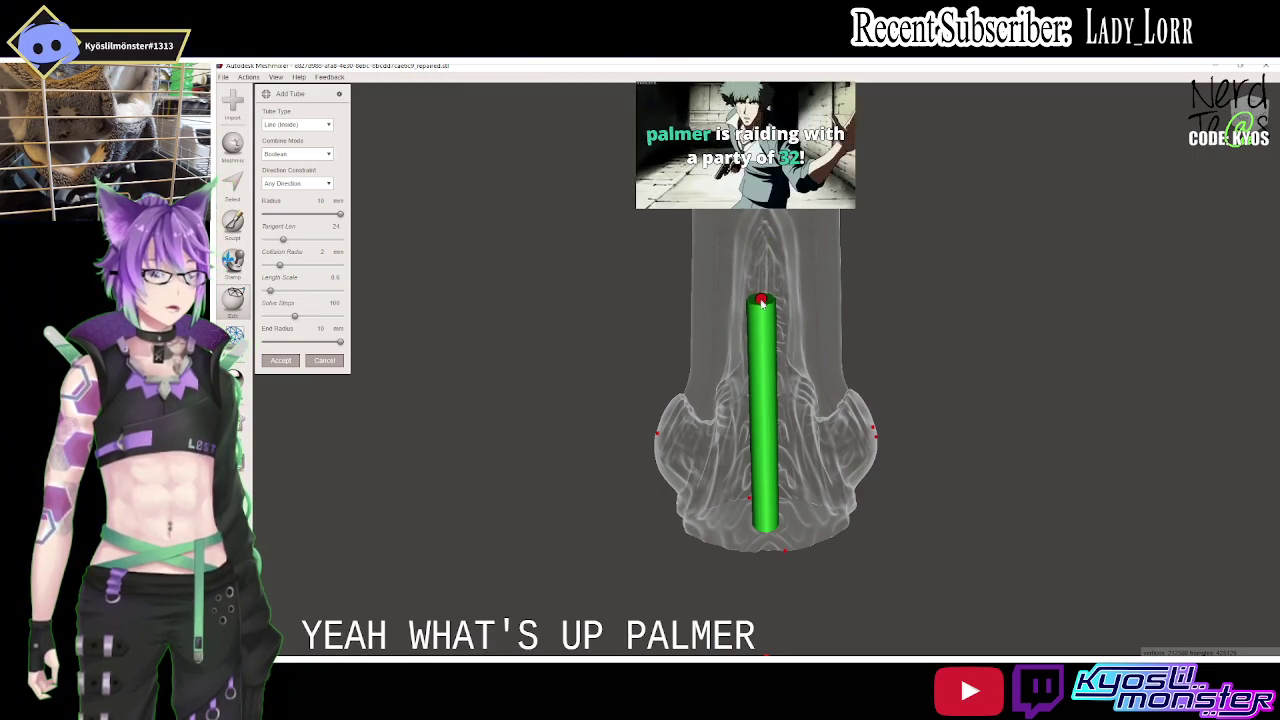
pyautogui.moveTo(771, 400); pyautogui.dragTo(972, 390, button='right')
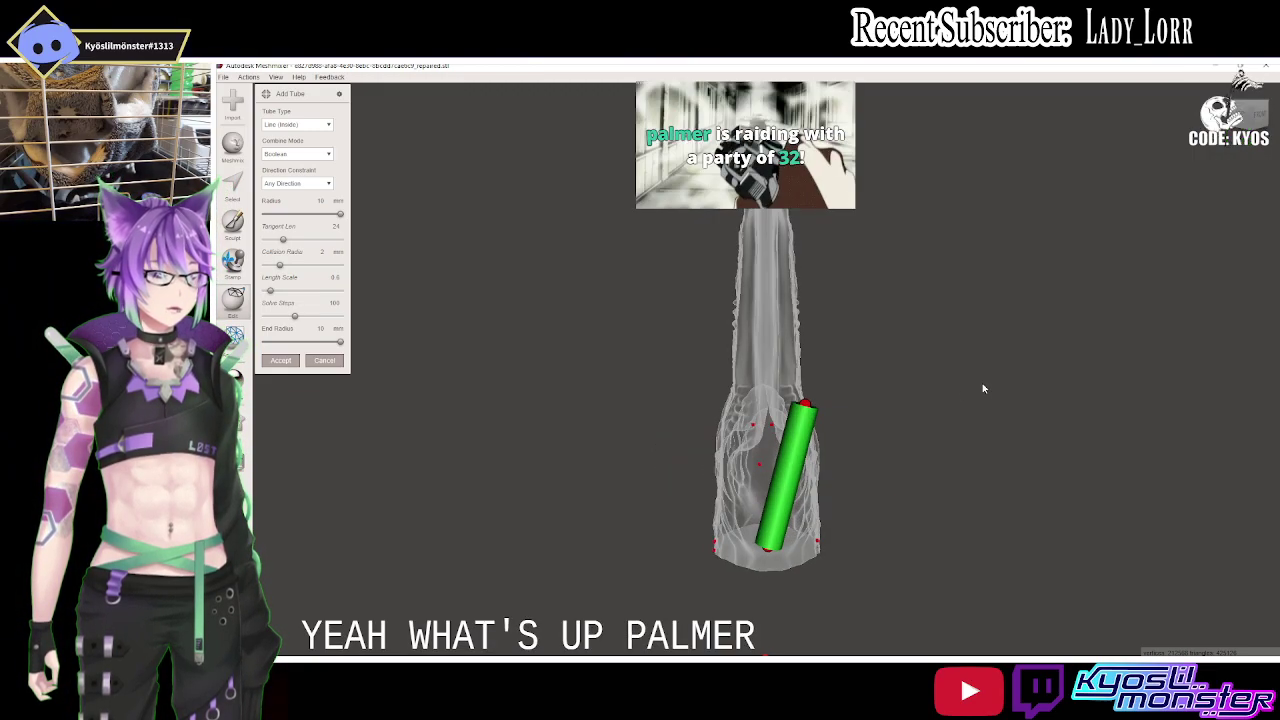
pyautogui.moveTo(805, 404)
pyautogui.mouseDown()
pyautogui.moveTo(770, 399)
pyautogui.moveTo(798, 404)
pyautogui.mouseUp()
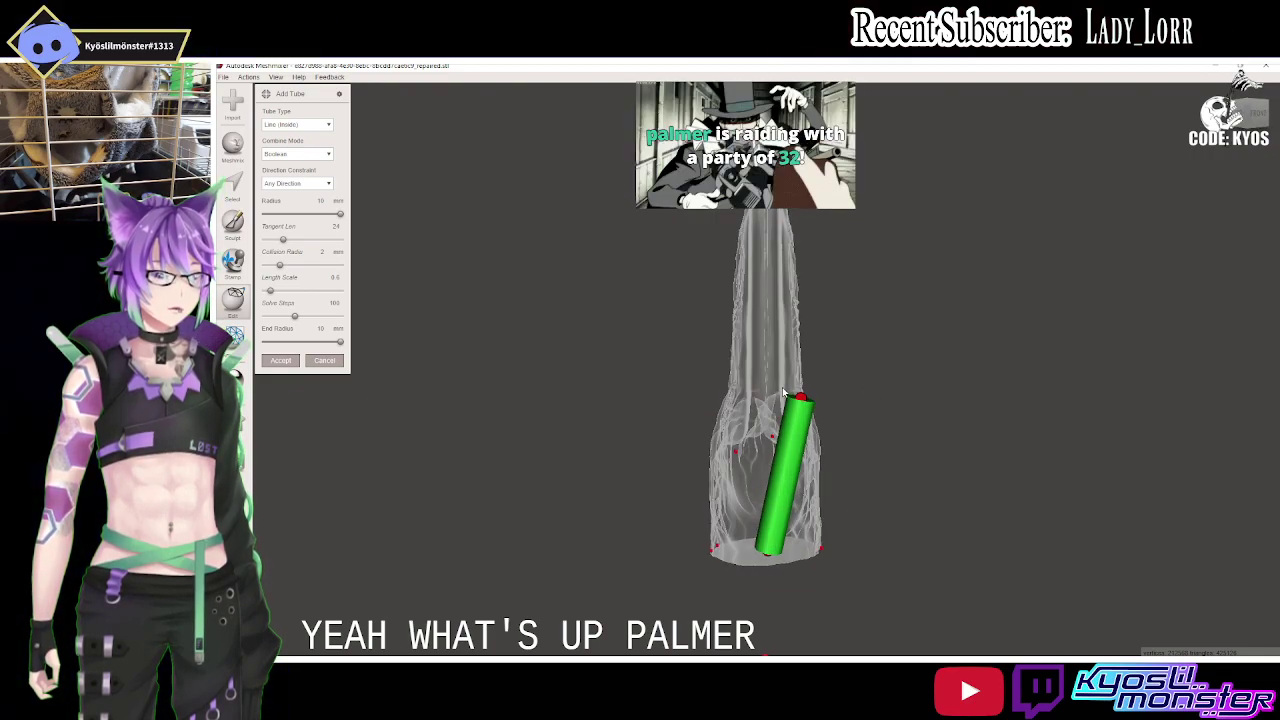
pyautogui.moveTo(799, 405)
pyautogui.mouseDown(button='right')
pyautogui.moveTo(785, 420)
pyautogui.moveTo(866, 403)
pyautogui.moveTo(580, 443)
pyautogui.mouseUp(button='right')
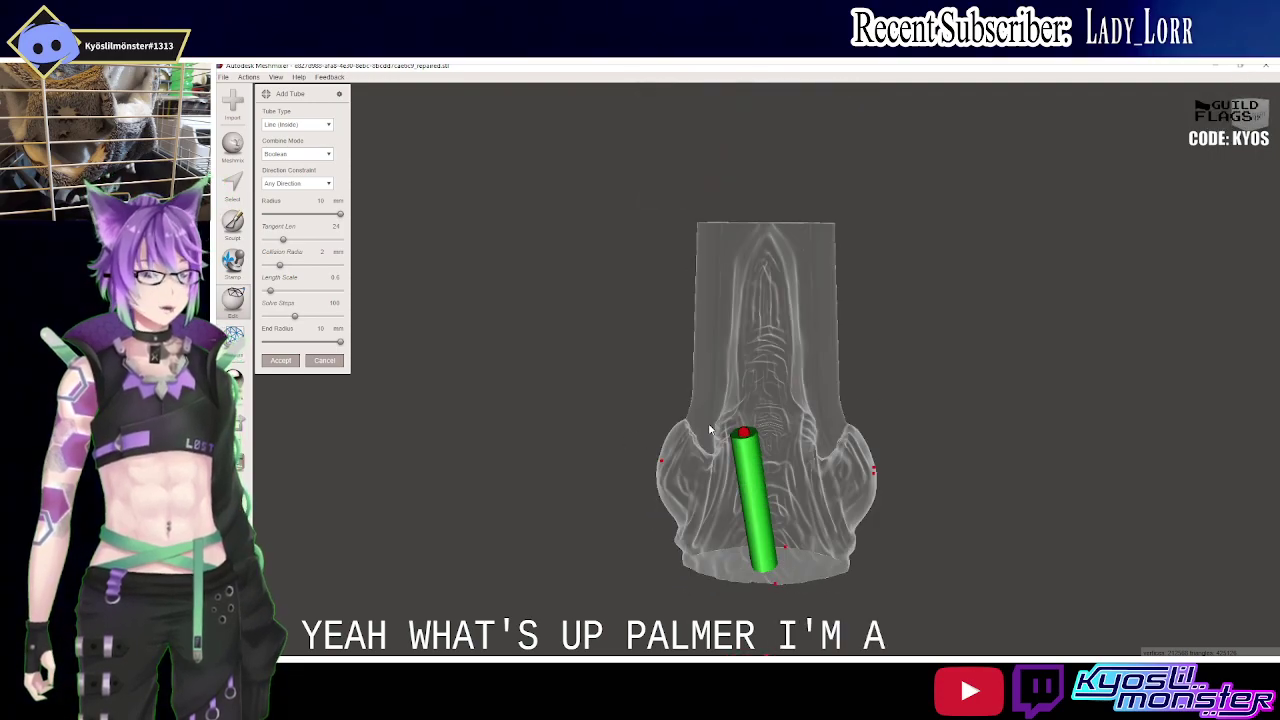
# Lock the tube direction to the Y axis and extend it upward inside the handle.
pyautogui.click(322, 156)
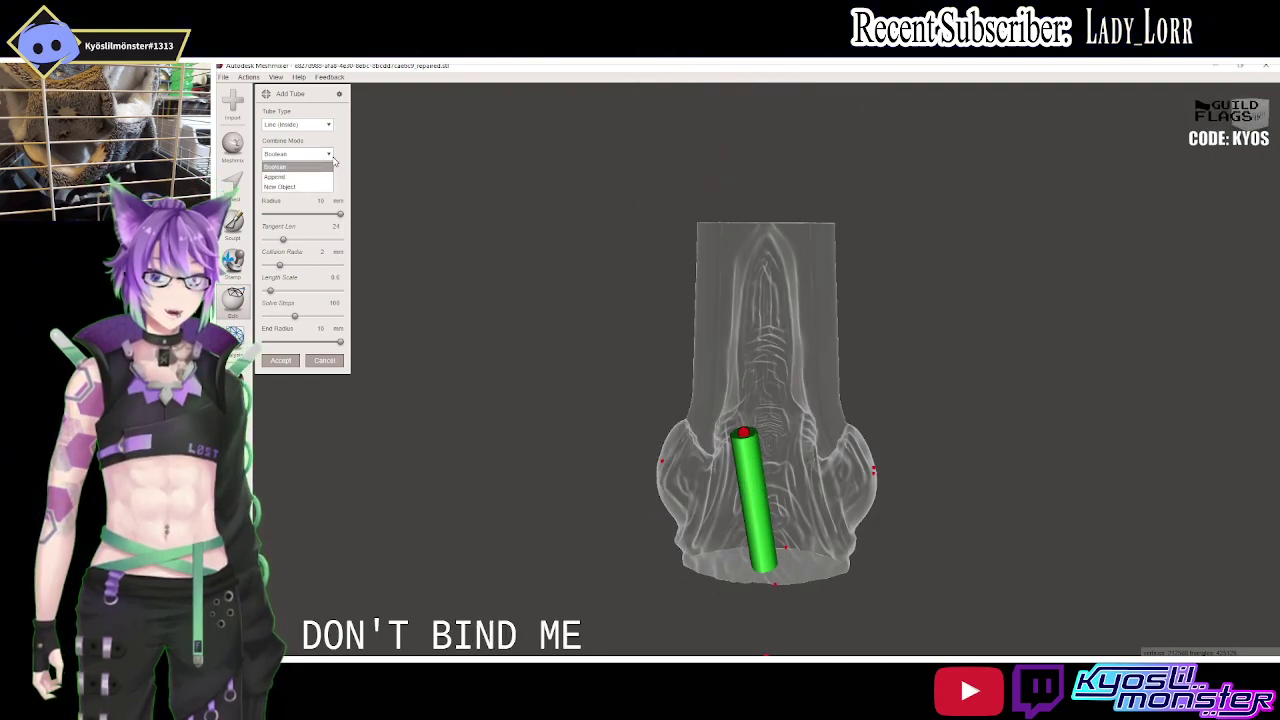
pyautogui.click(330, 183)
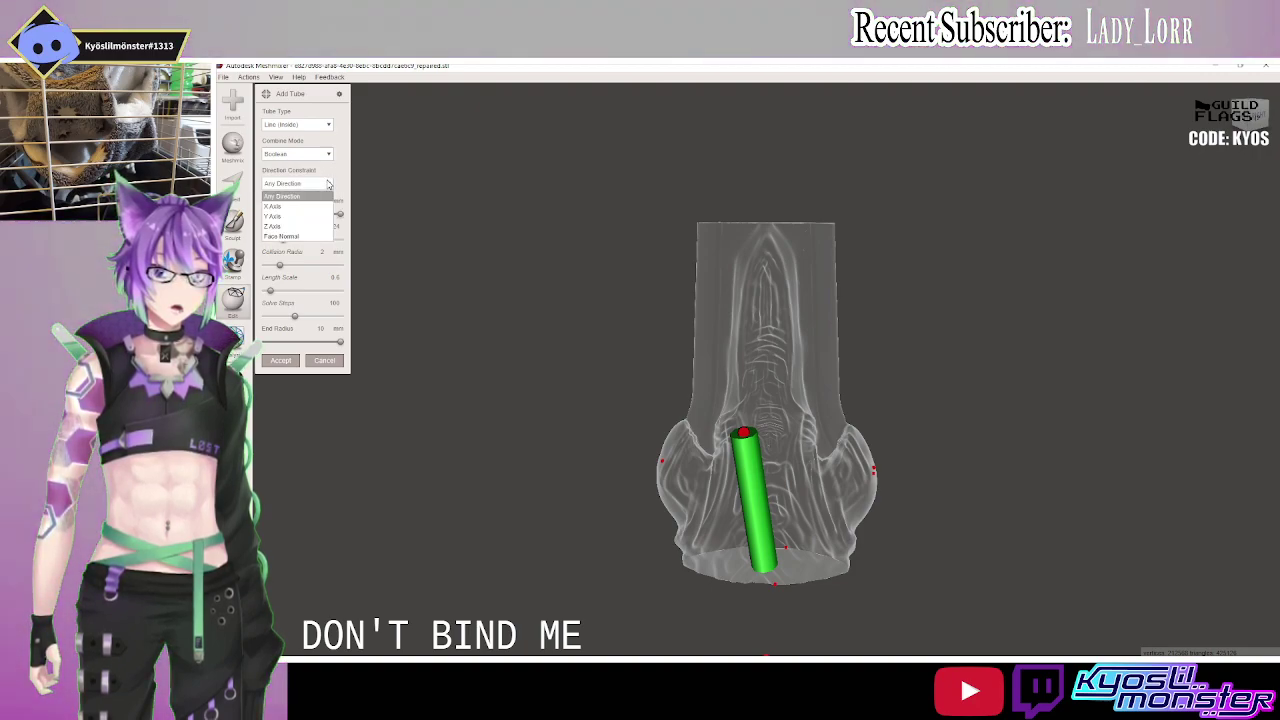
pyautogui.click(275, 216)
pyautogui.moveTo(614, 294)
pyautogui.mouseDown(button='right')
pyautogui.moveTo(866, 294)
pyautogui.moveTo(795, 314)
pyautogui.moveTo(803, 391)
pyautogui.moveTo(637, 260)
pyautogui.moveTo(621, 150)
pyautogui.moveTo(632, 117)
pyautogui.mouseUp(button='right')
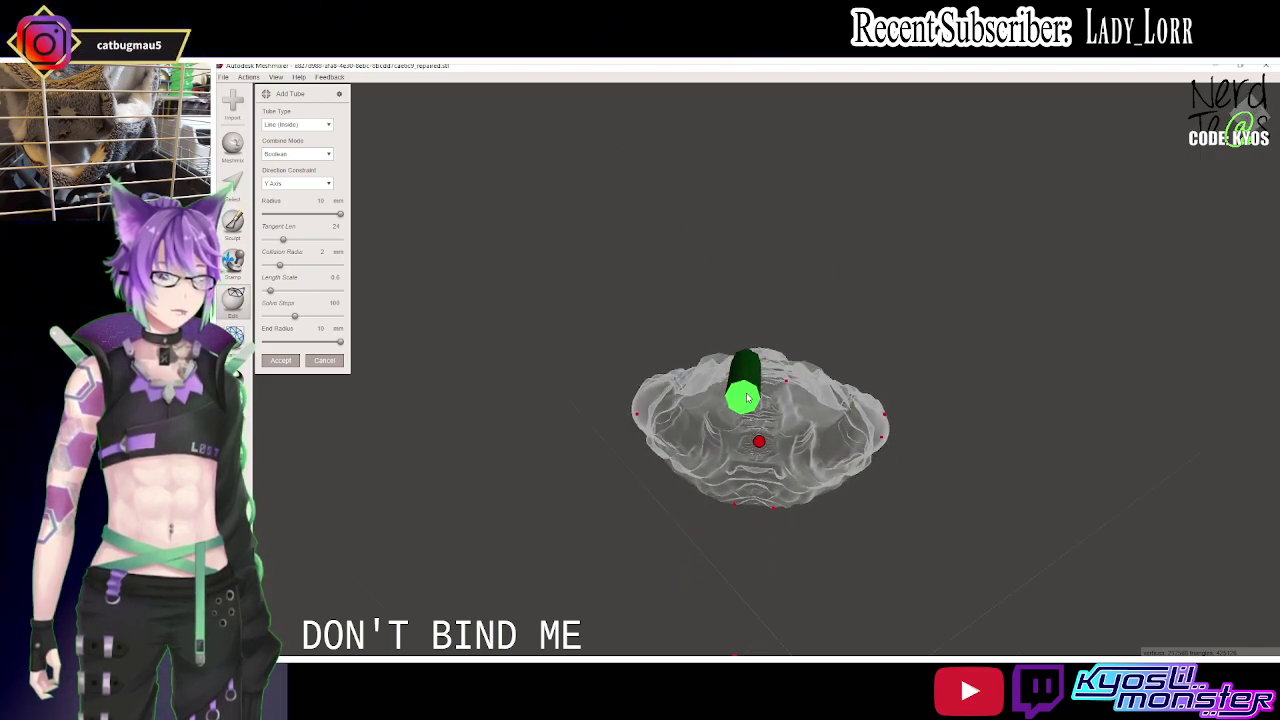
pyautogui.moveTo(760, 427)
pyautogui.mouseDown(button='right')
pyautogui.moveTo(790, 607)
pyautogui.moveTo(731, 371)
pyautogui.mouseUp(button='right')
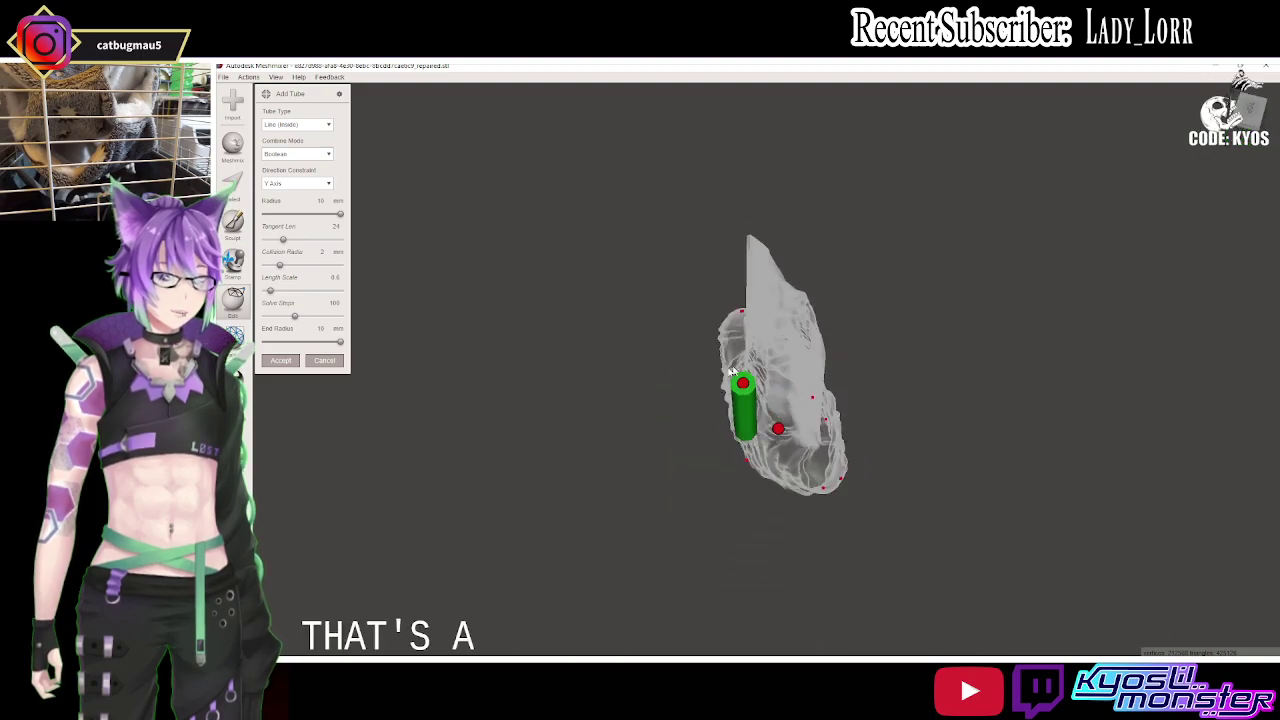
pyautogui.moveTo(763, 381); pyautogui.dragTo(778, 312)
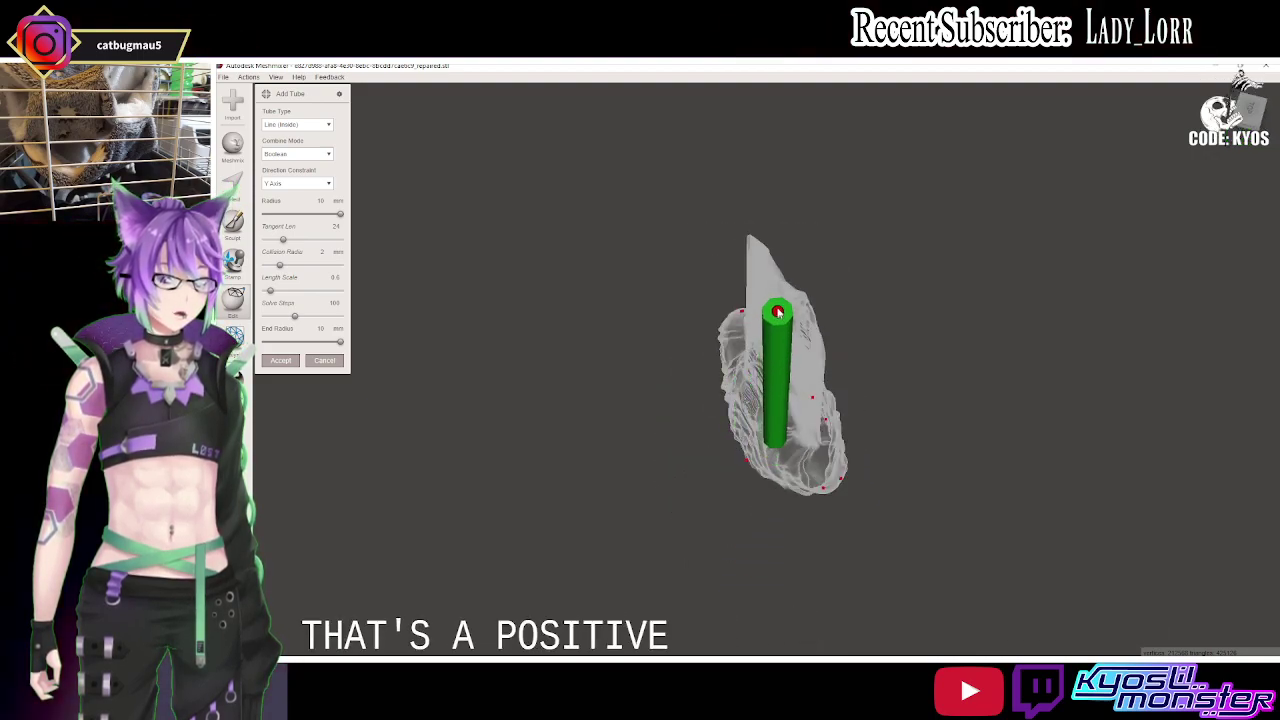
# Nudge the tube to the handle's centre and raise its top end to span the full height.
pyautogui.moveTo(769, 381)
pyautogui.mouseDown(button='right')
pyautogui.moveTo(891, 243)
pyautogui.moveTo(736, 393)
pyautogui.moveTo(666, 394)
pyautogui.moveTo(551, 351)
pyautogui.moveTo(551, 323)
pyautogui.mouseUp(button='right')
pyautogui.moveTo(495, 327); pyautogui.dragTo(530, 313, button='right')
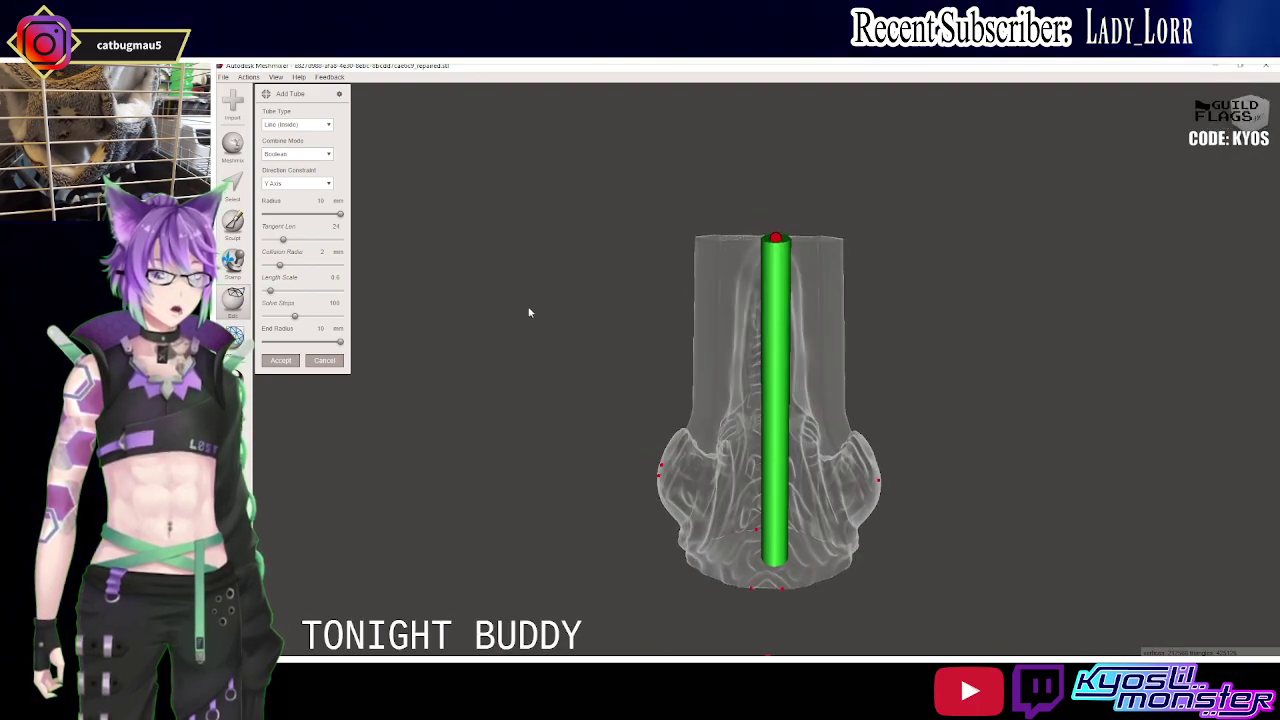
pyautogui.moveTo(778, 242); pyautogui.dragTo(775, 242)
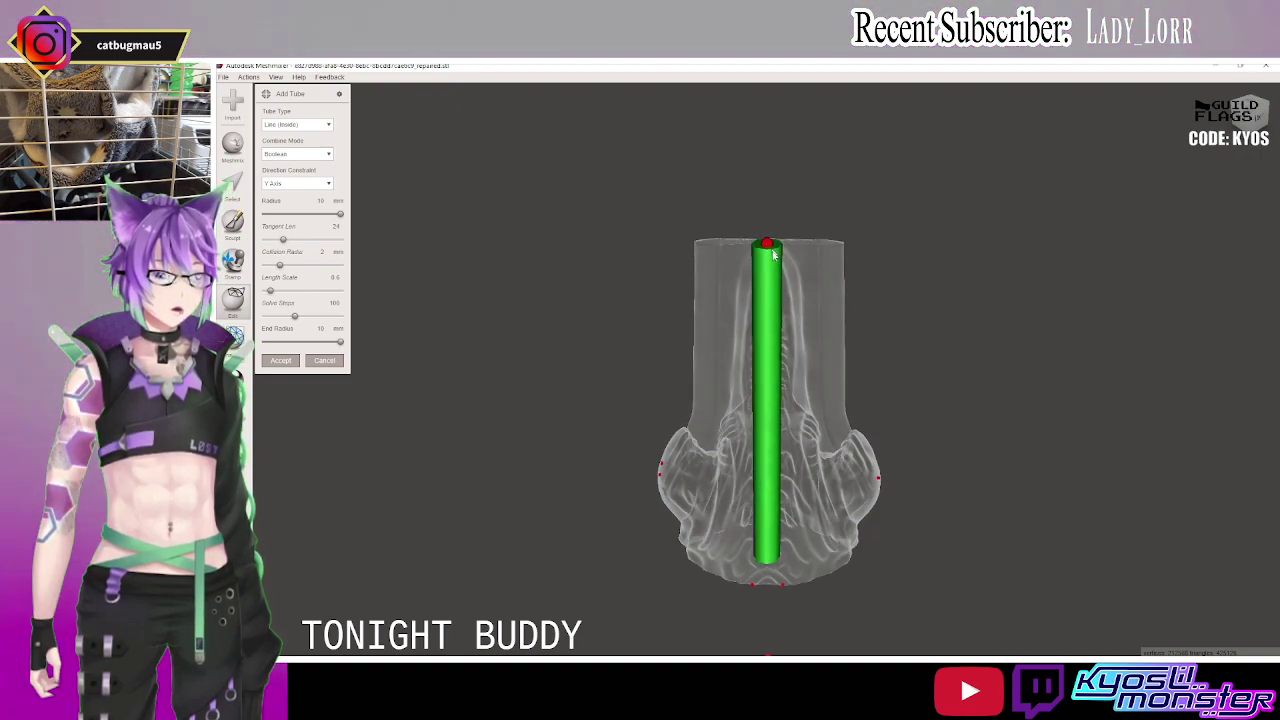
pyautogui.moveTo(766, 240); pyautogui.dragTo(781, 384, button='right')
pyautogui.moveTo(772, 396); pyautogui.dragTo(770, 391)
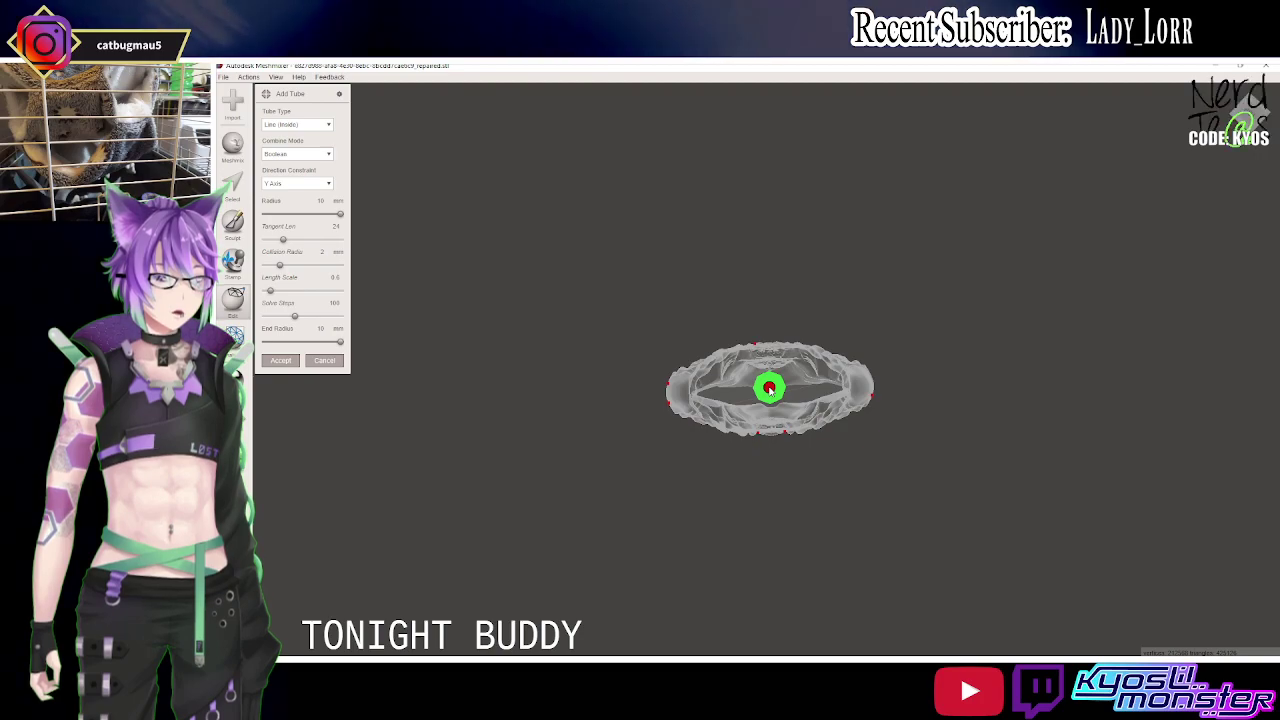
pyautogui.moveTo(770, 391)
pyautogui.mouseDown(button='right')
pyautogui.moveTo(1045, 245)
pyautogui.moveTo(1003, 331)
pyautogui.mouseUp(button='right')
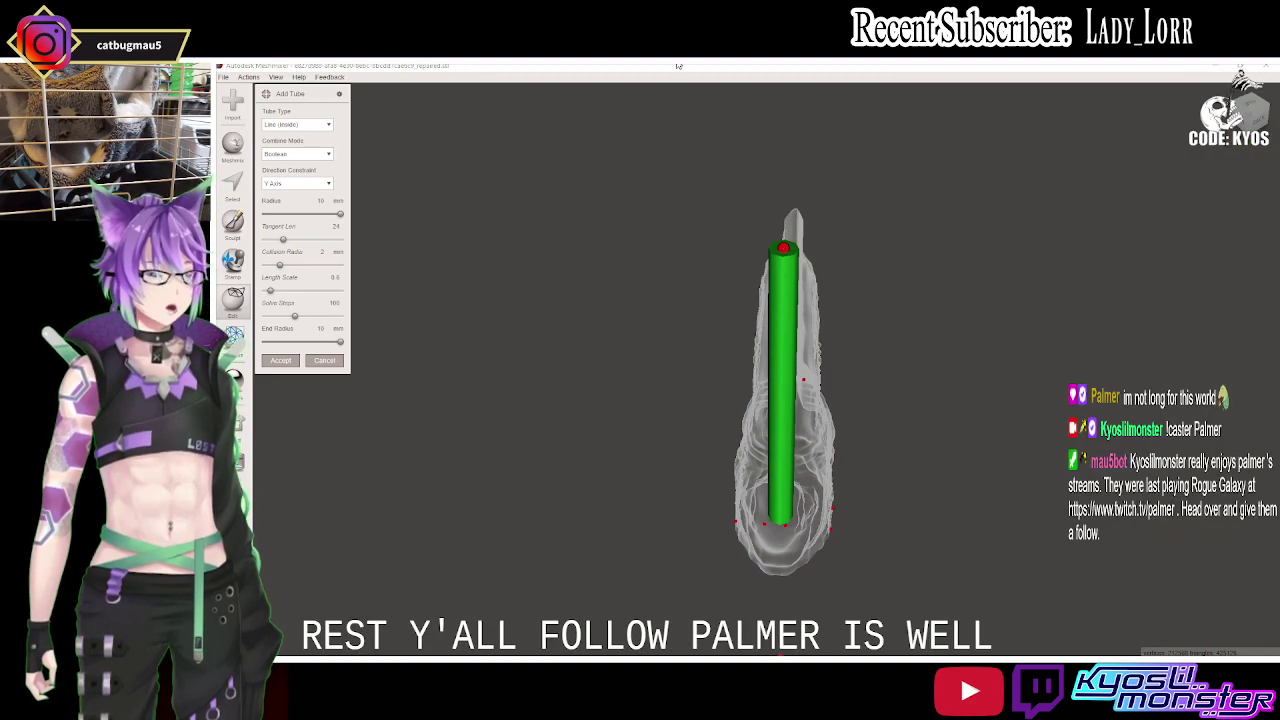
pyautogui.moveTo(870, 434)
pyautogui.mouseDown(button='right')
pyautogui.moveTo(852, 423)
pyautogui.moveTo(970, 418)
pyautogui.moveTo(1045, 535)
pyautogui.mouseUp(button='right')
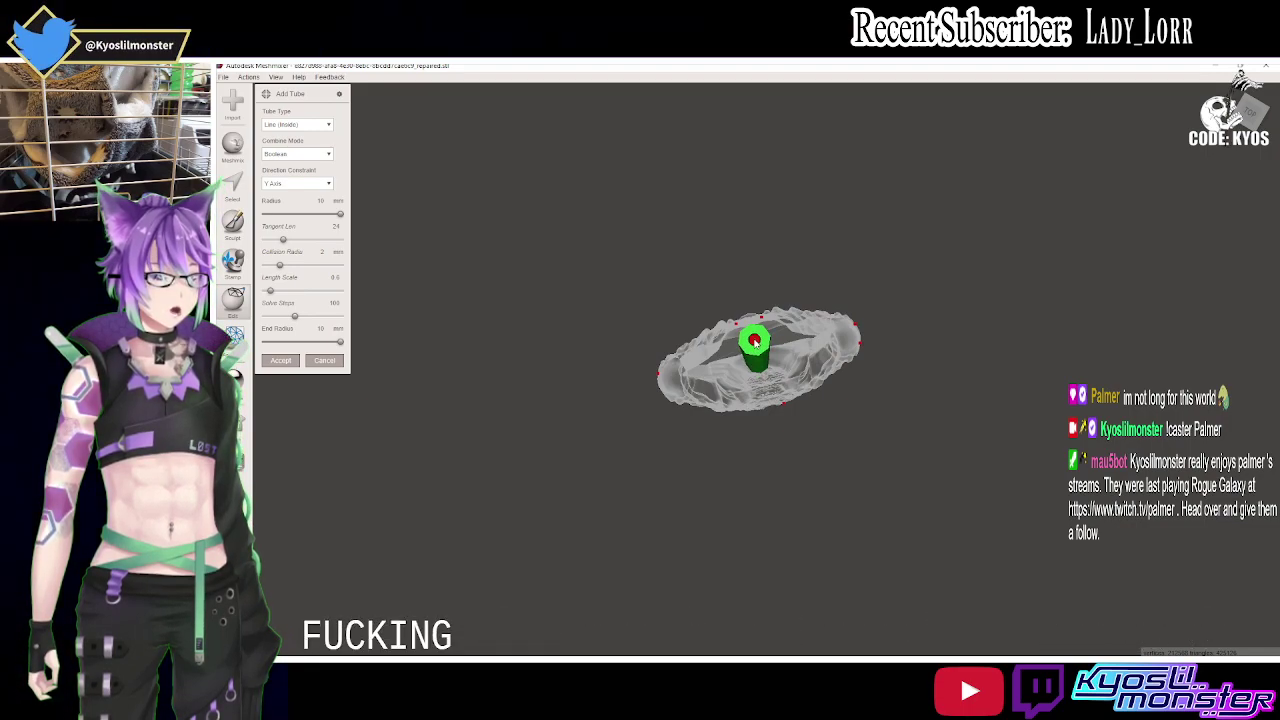
pyautogui.moveTo(755, 341)
pyautogui.mouseDown(button='right')
pyautogui.moveTo(743, 111)
pyautogui.moveTo(855, 313)
pyautogui.moveTo(809, 323)
pyautogui.moveTo(794, 310)
pyautogui.mouseUp(button='right')
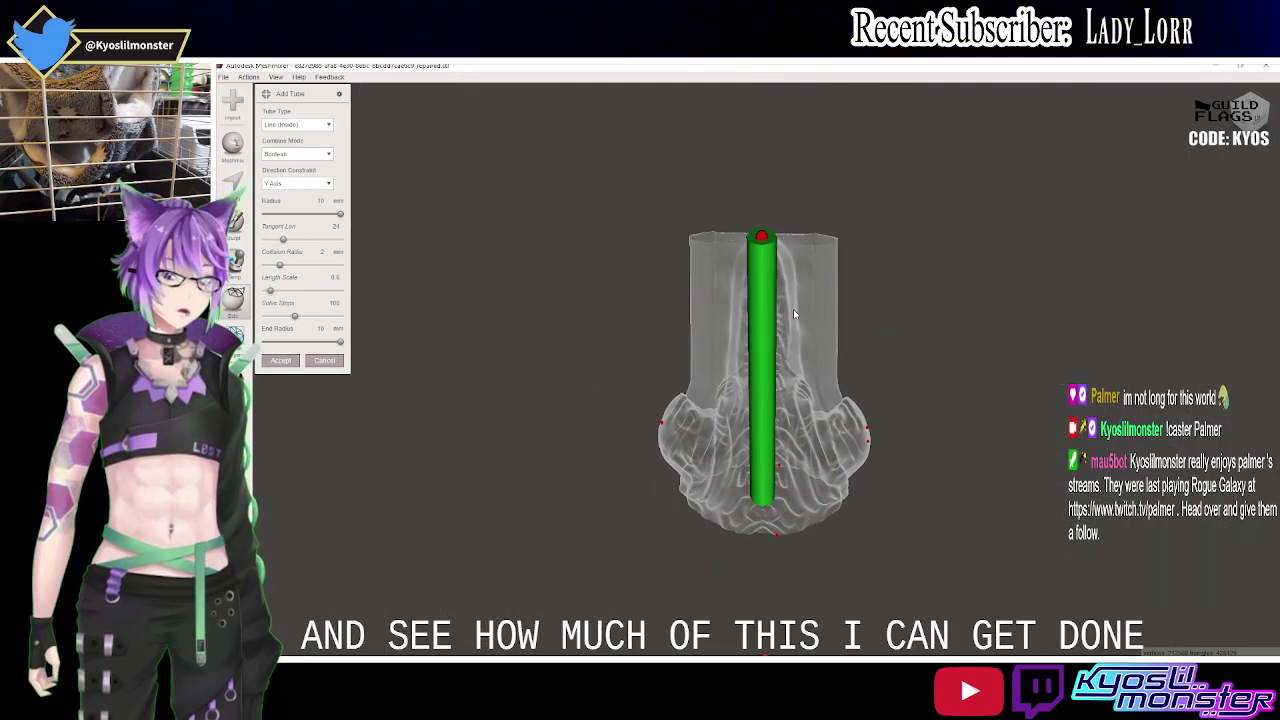
pyautogui.moveTo(875, 359)
pyautogui.mouseDown(button='right')
pyautogui.moveTo(859, 254)
pyautogui.moveTo(850, 420)
pyautogui.mouseUp(button='right')
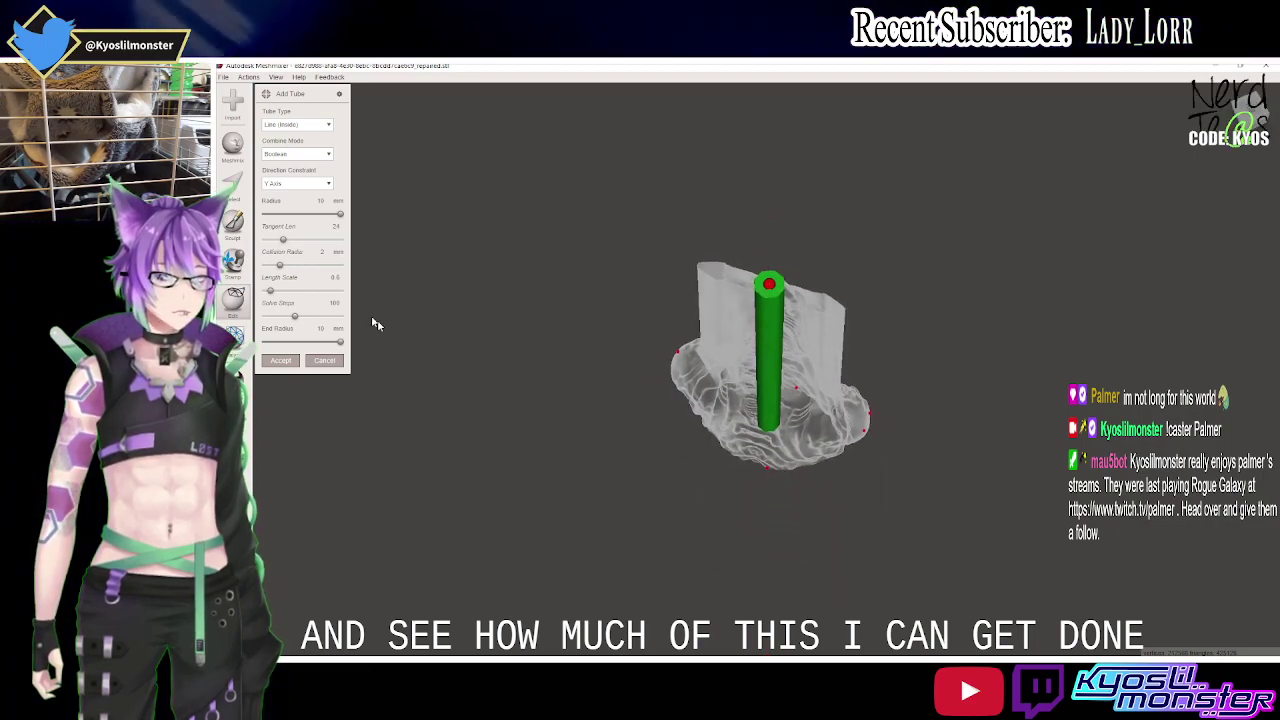
# Drop the tube radius to 0.01 mm, then raise it to about 5.005 mm and check it.
pyautogui.moveTo(340, 214); pyautogui.dragTo(246, 225)
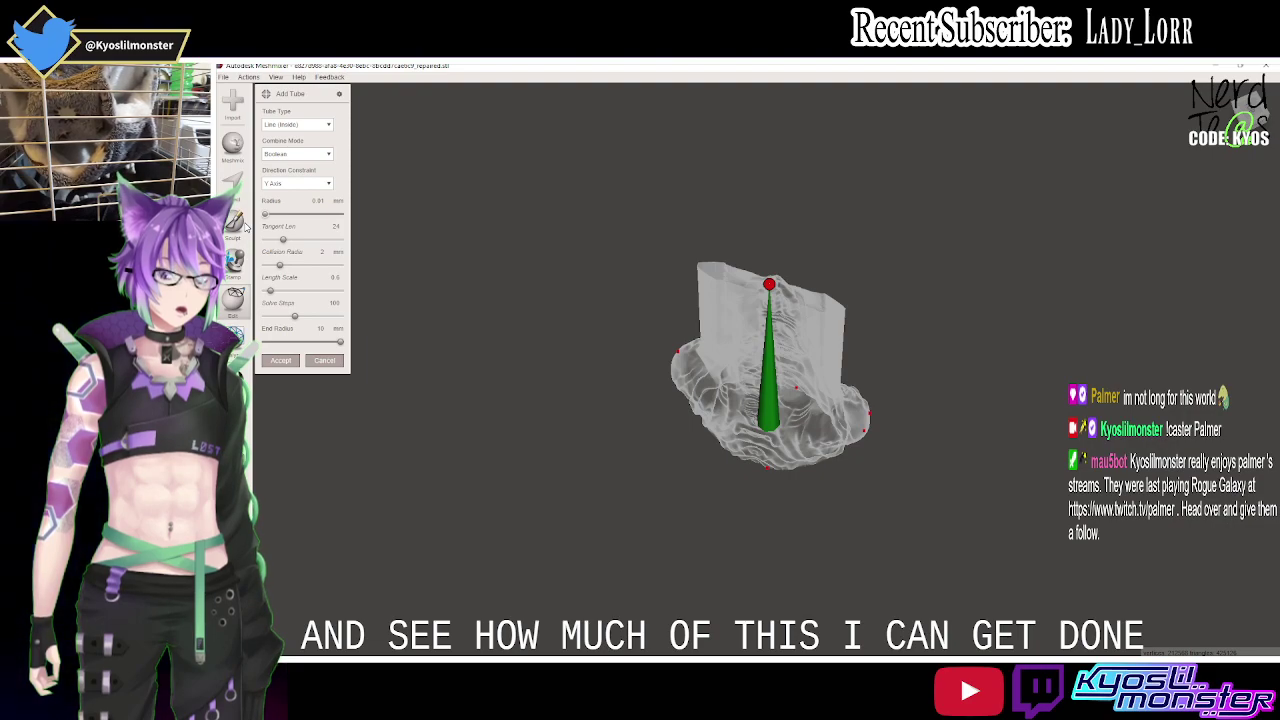
pyautogui.moveTo(598, 335)
pyautogui.mouseDown(button='right')
pyautogui.moveTo(697, 241)
pyautogui.moveTo(728, 322)
pyautogui.moveTo(698, 291)
pyautogui.mouseUp(button='right')
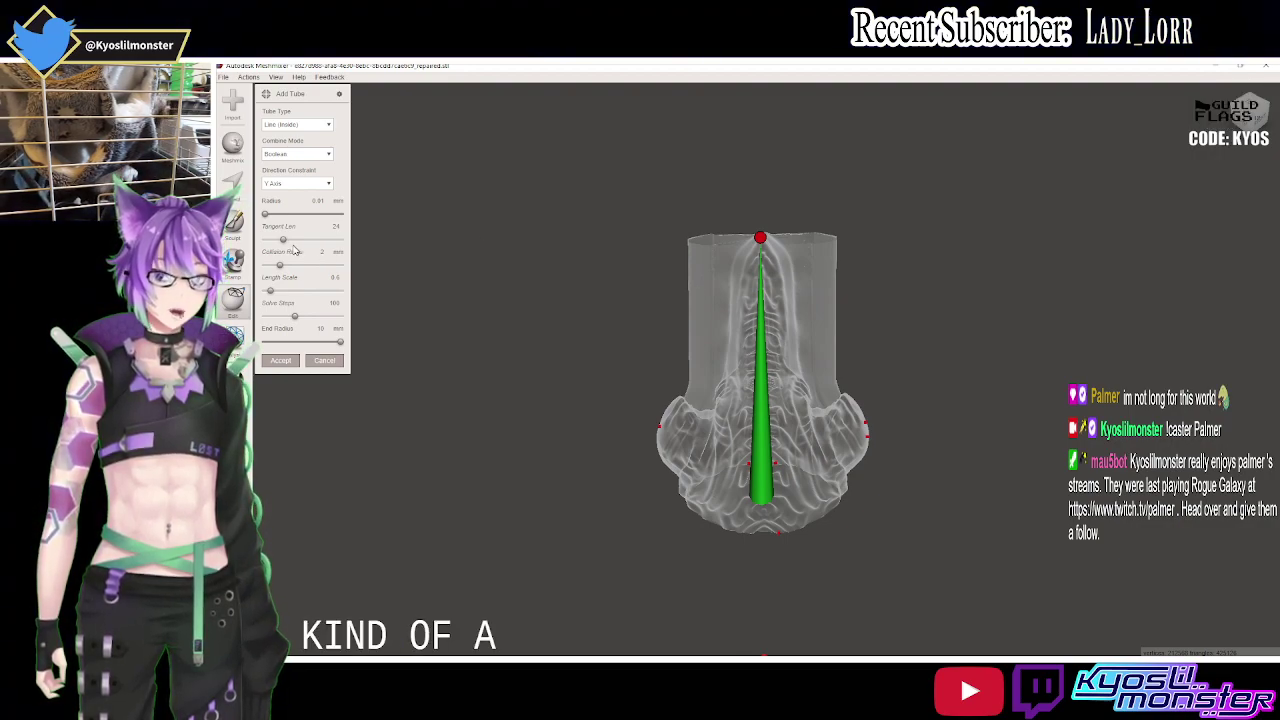
pyautogui.moveTo(265, 214); pyautogui.dragTo(302, 214)
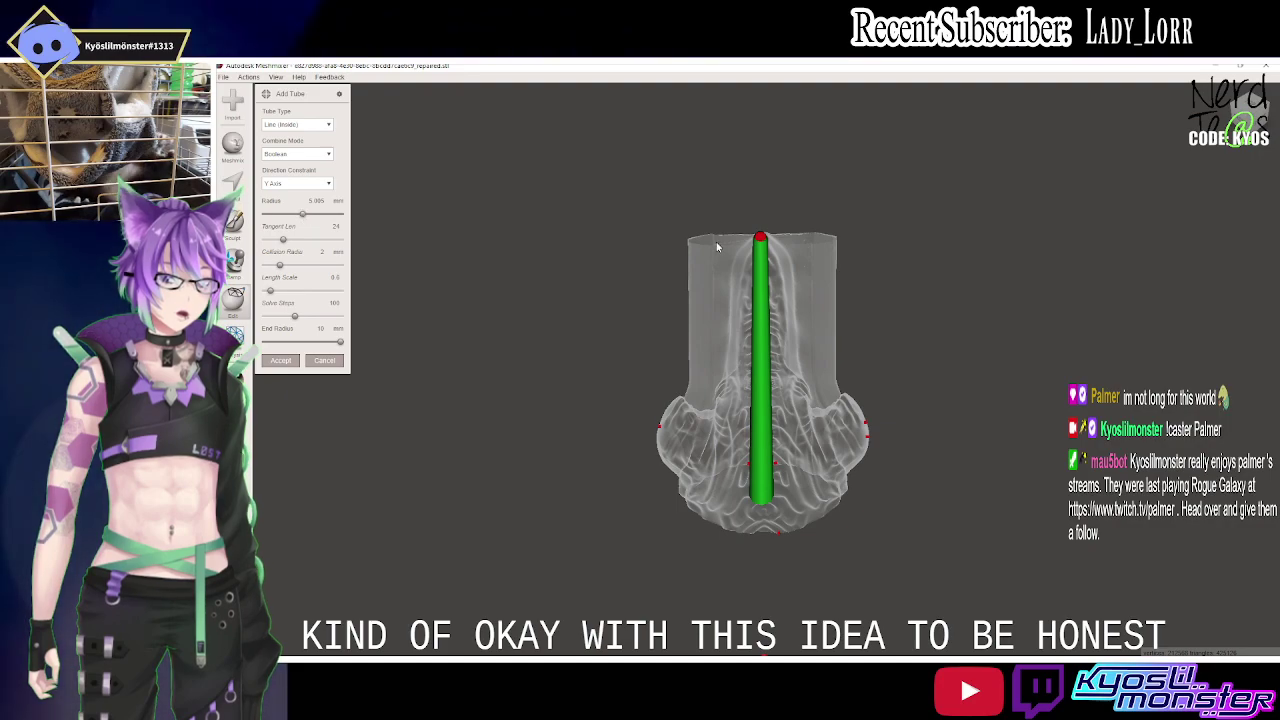
pyautogui.moveTo(540, 285)
pyautogui.mouseDown(button='right')
pyautogui.moveTo(605, 289)
pyautogui.moveTo(551, 294)
pyautogui.moveTo(737, 220)
pyautogui.moveTo(821, 380)
pyautogui.moveTo(828, 461)
pyautogui.mouseUp(button='right')
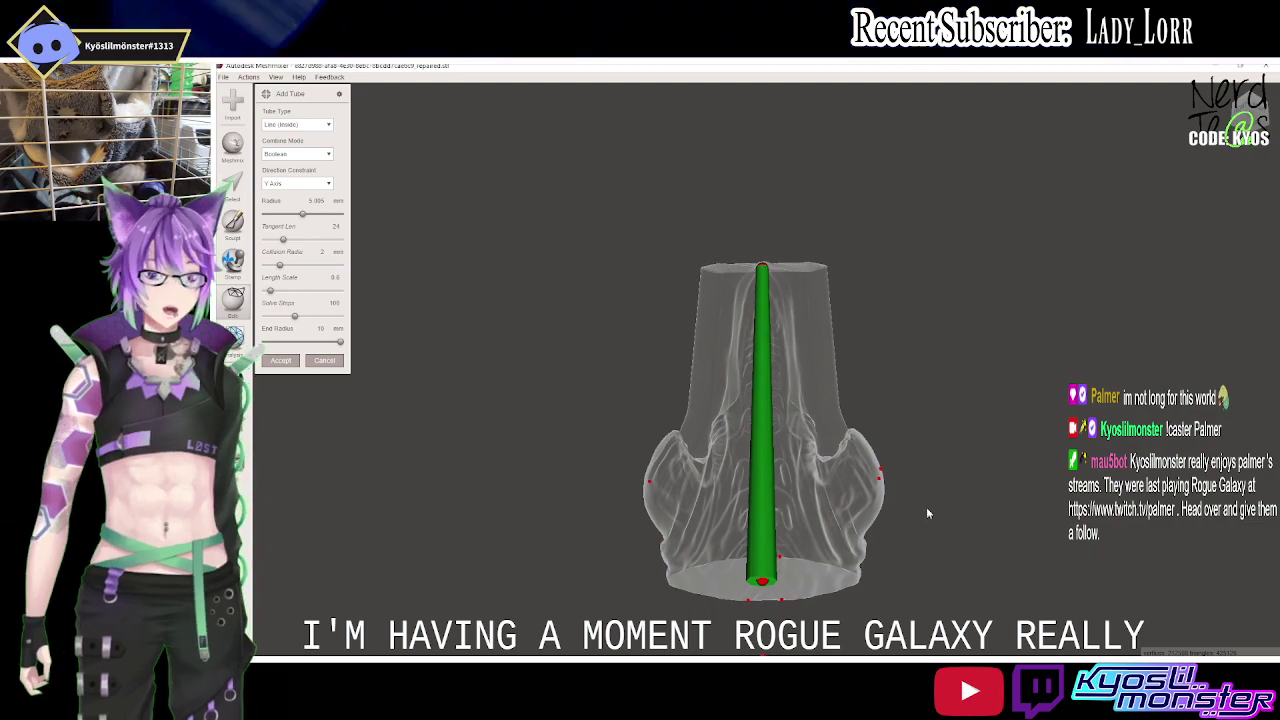
pyautogui.moveTo(926, 507); pyautogui.dragTo(746, 486, button='right')
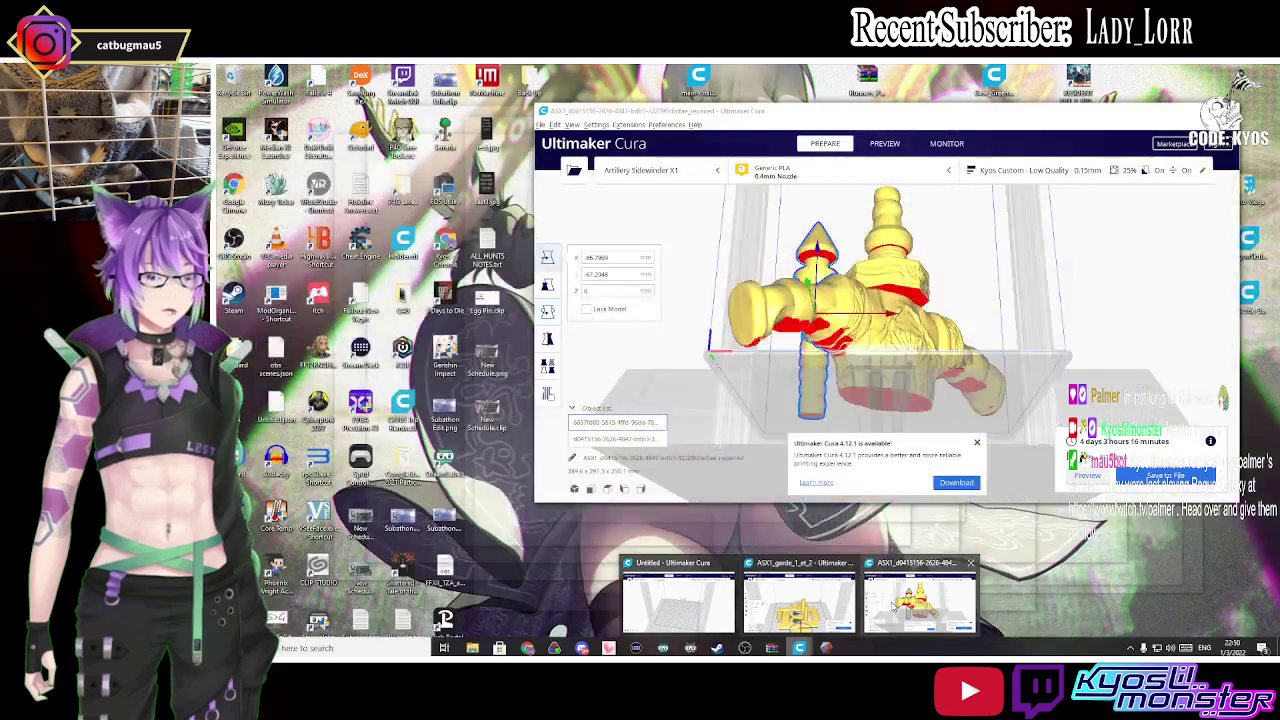
pyautogui.moveTo(799, 648)
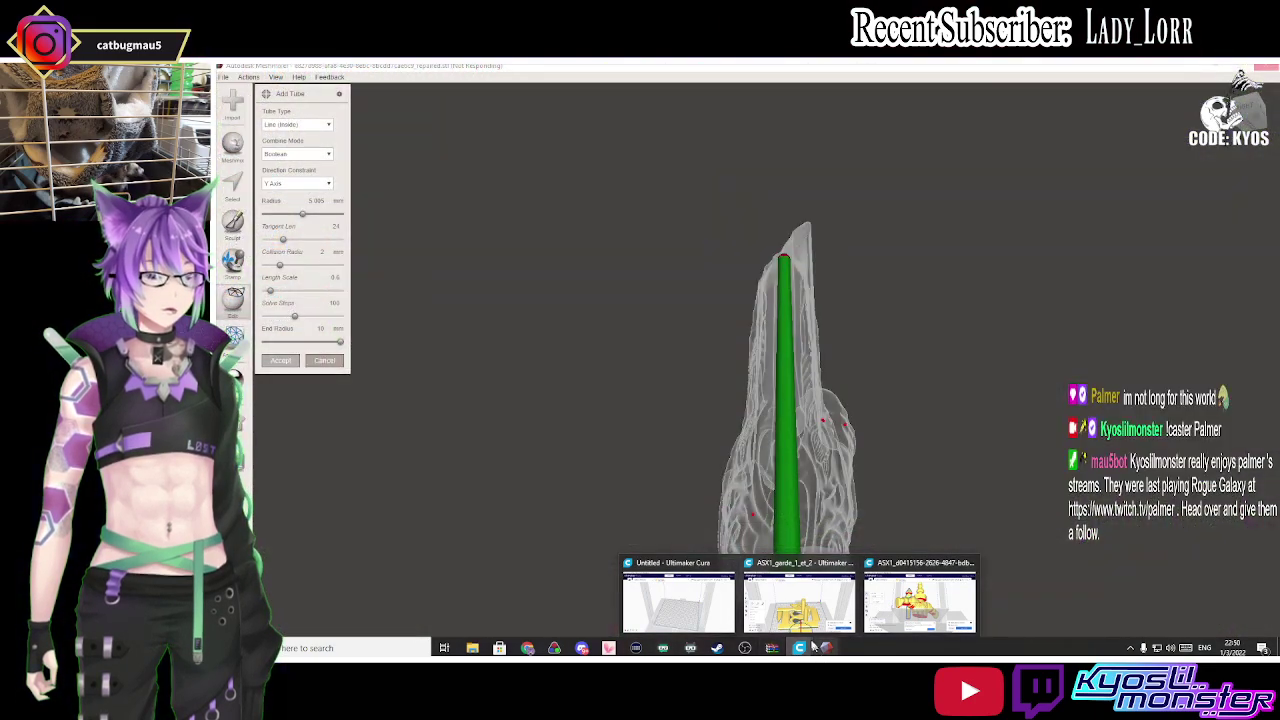
# In Cura, clear the build plate and load Handle Fix 1.stl and Handle Fix 2.stl.
pyautogui.click(873, 621)
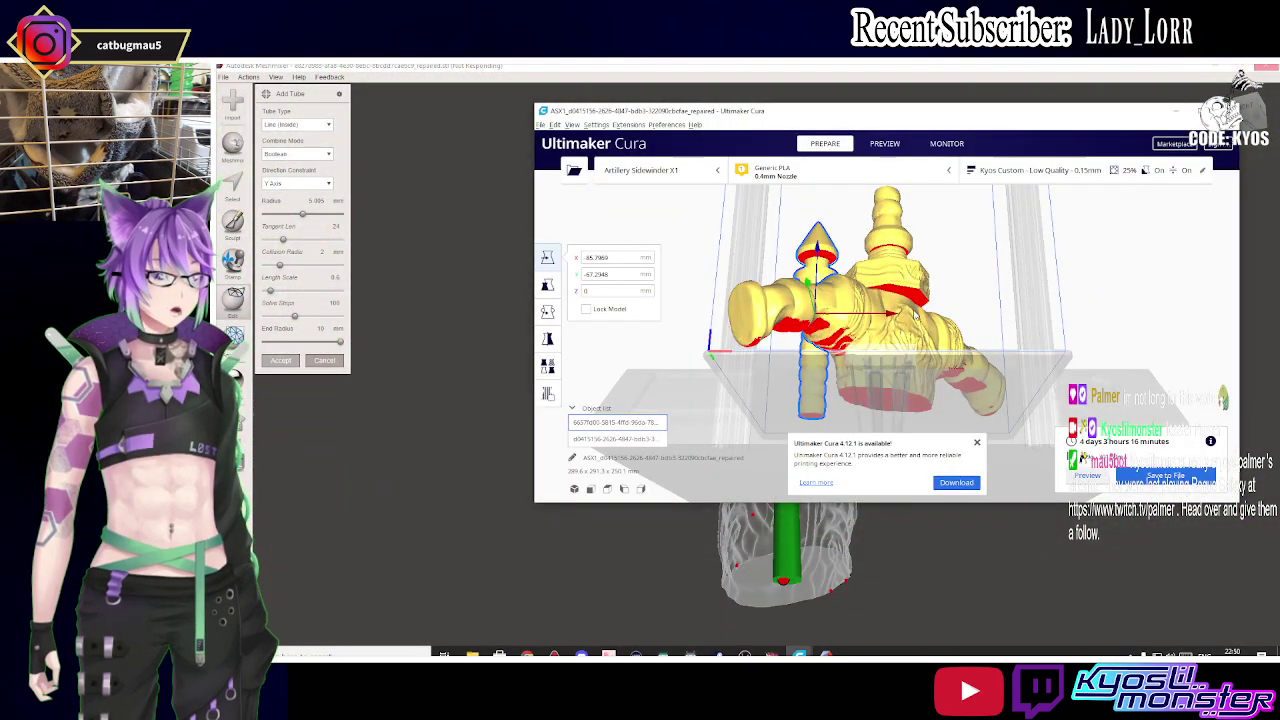
pyautogui.hotkey('ctrl', 'd')
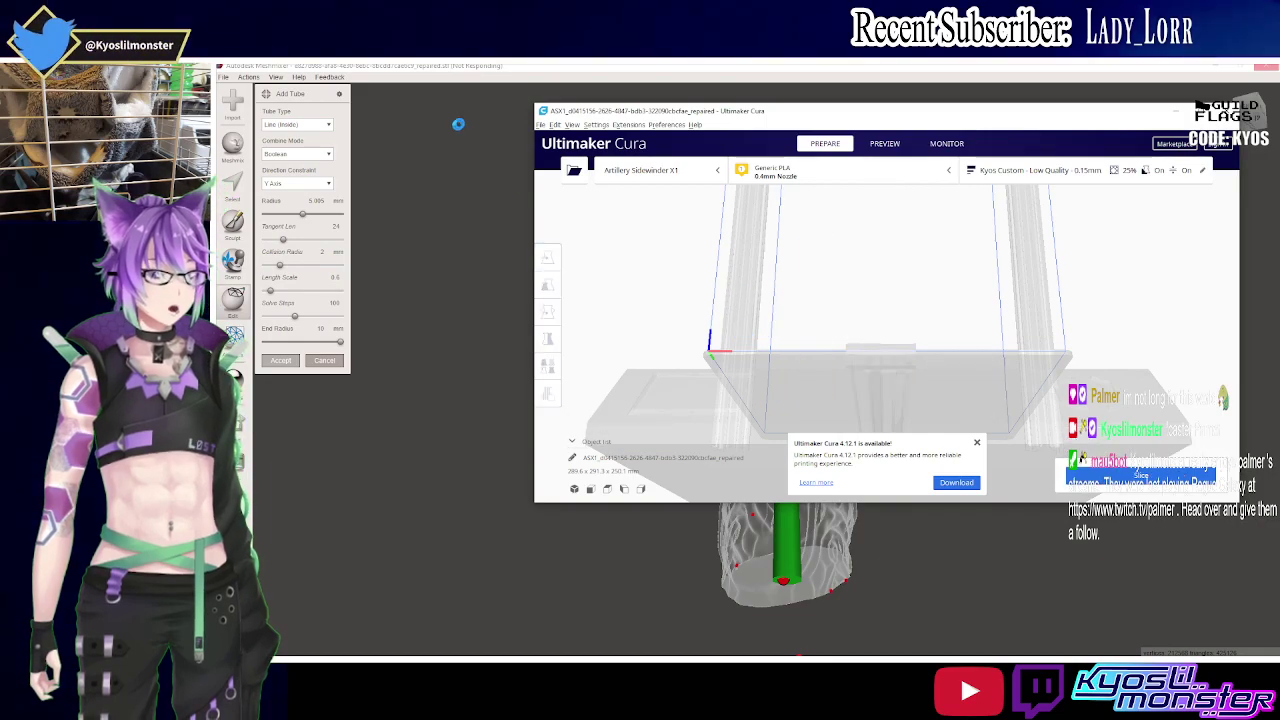
pyautogui.moveTo(472, 648)
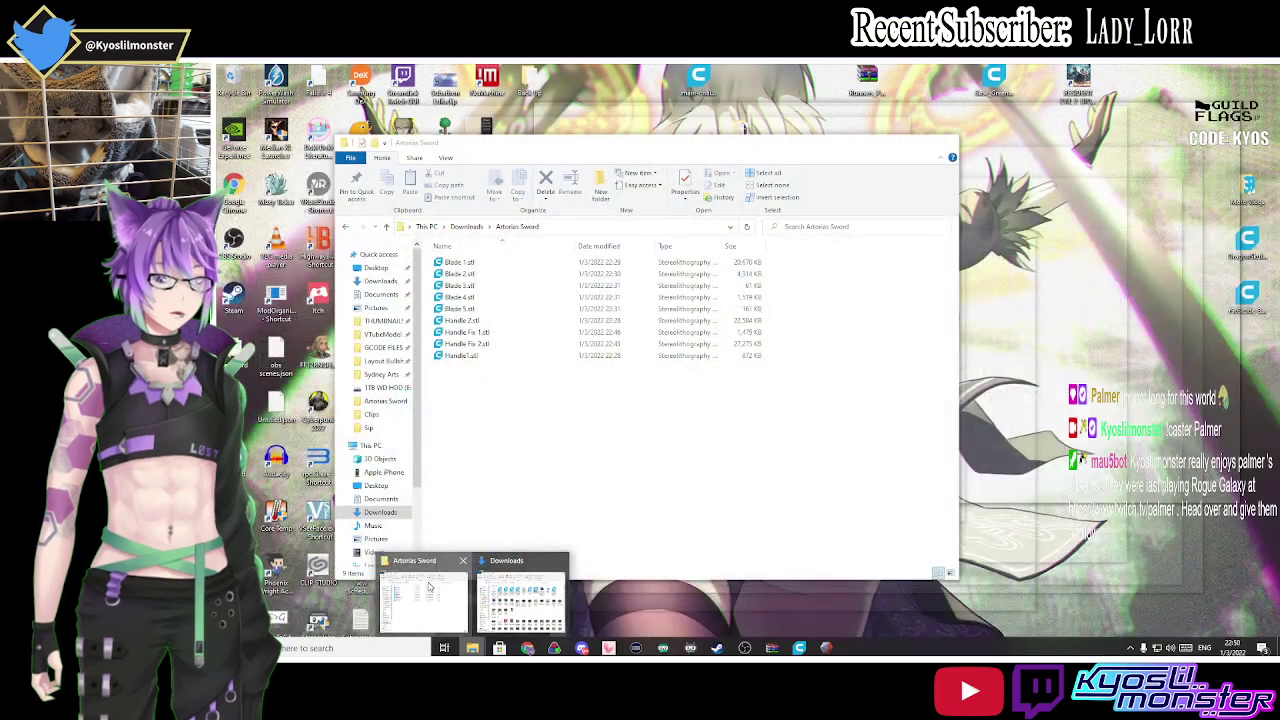
pyautogui.click(423, 594)
pyautogui.click(465, 331)
pyautogui.keyDown('shift'); pyautogui.click(465, 343); pyautogui.keyUp('shift')
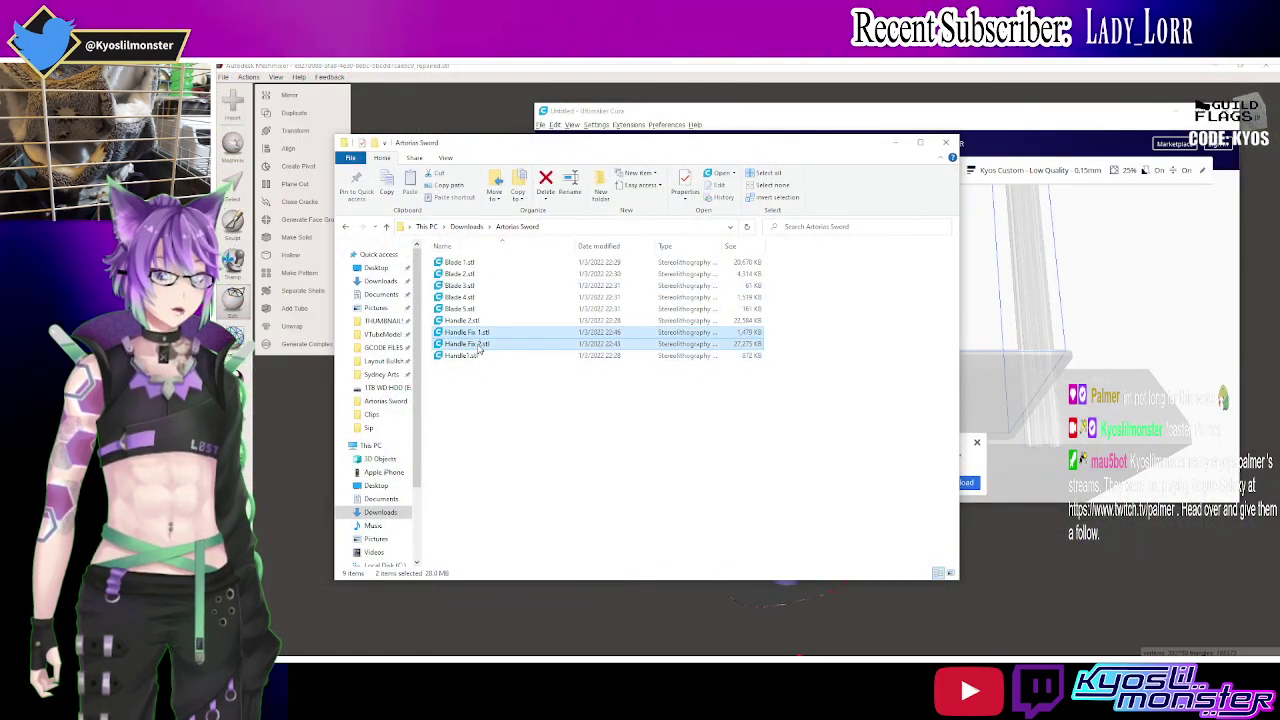
pyautogui.moveTo(465, 343); pyautogui.dragTo(1017, 311)
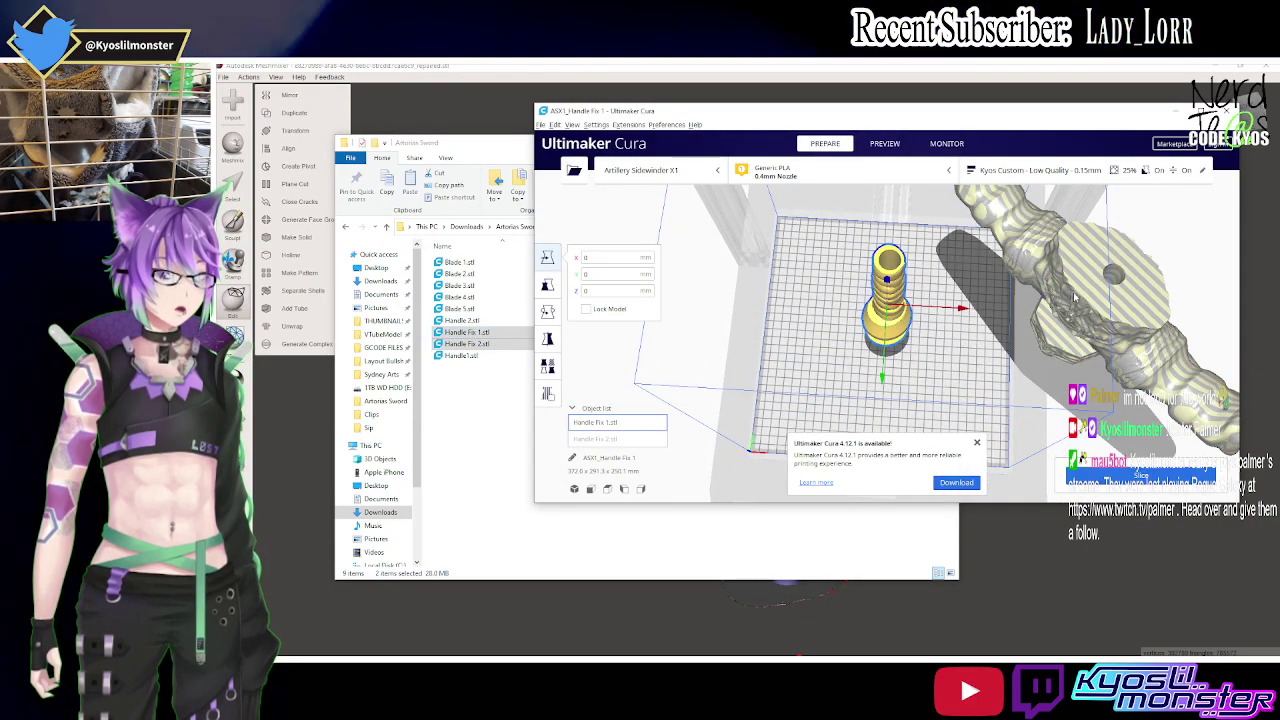
# Centre, rotate and reposition the handle pieces flat on the build plate, then return to Meshmixer.
pyautogui.rightClick(1065, 284)
pyautogui.click(1072, 284)
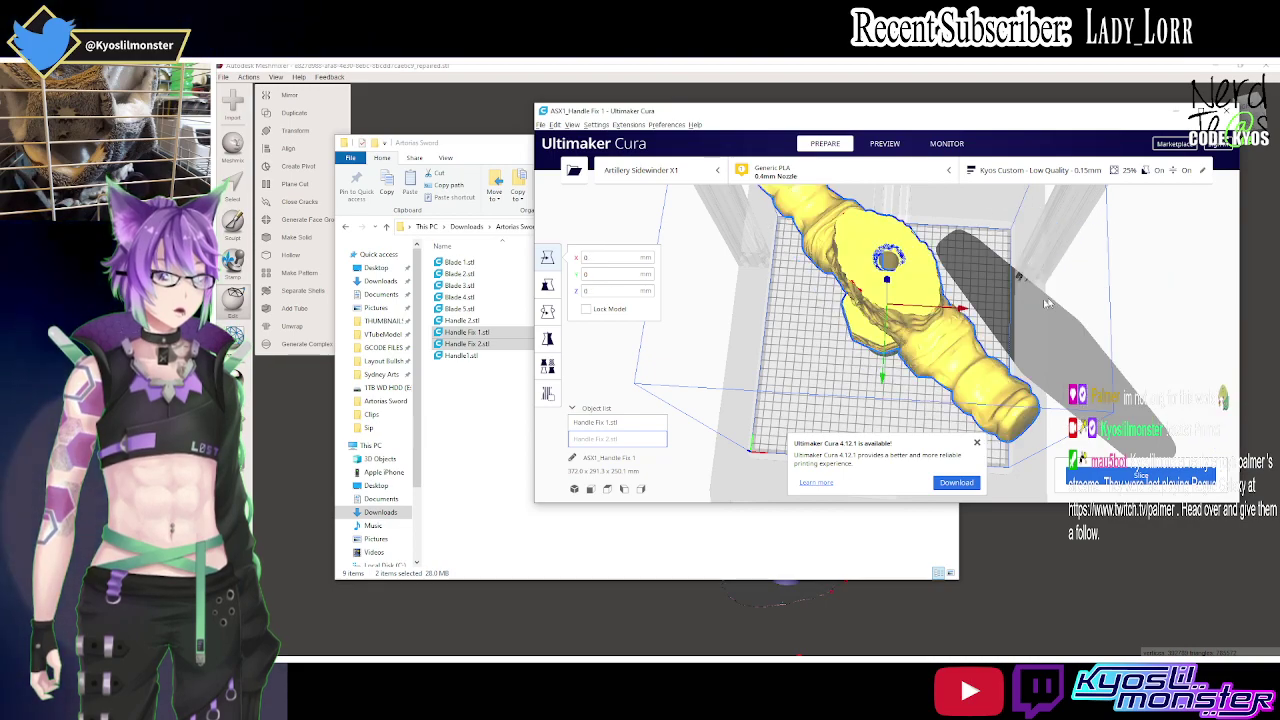
pyautogui.rightClick(915, 285)
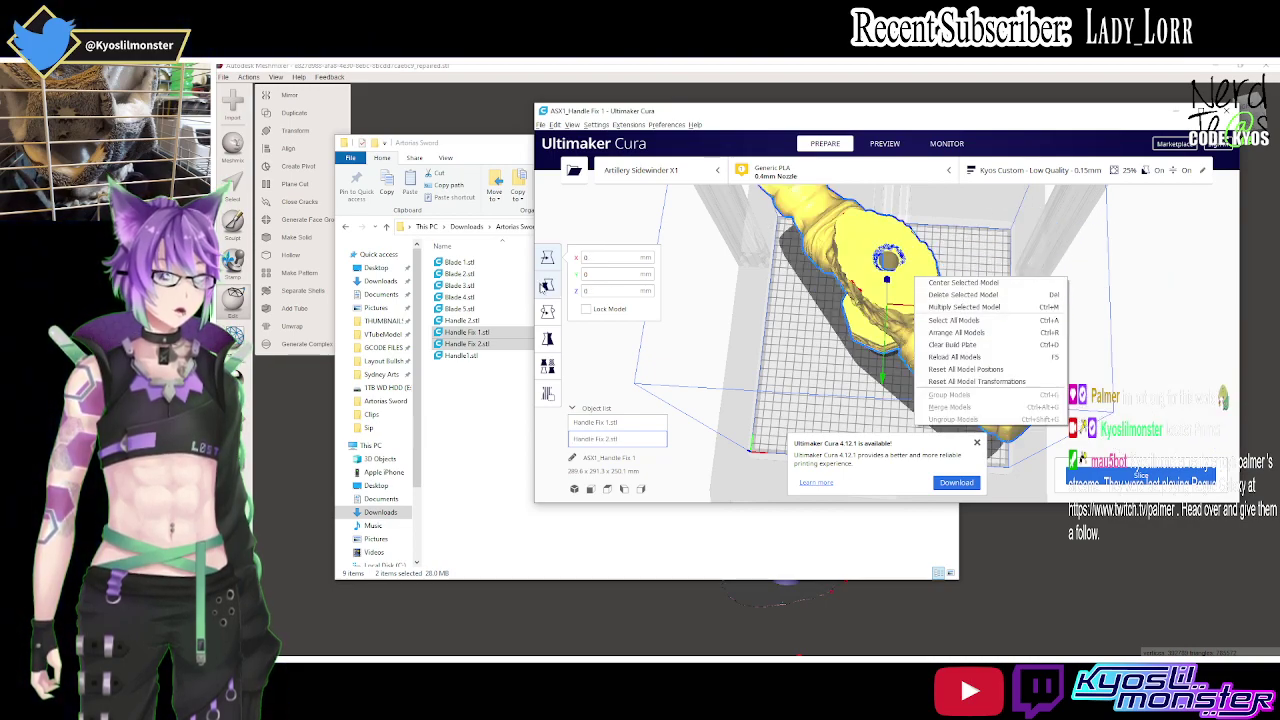
pyautogui.press('r')
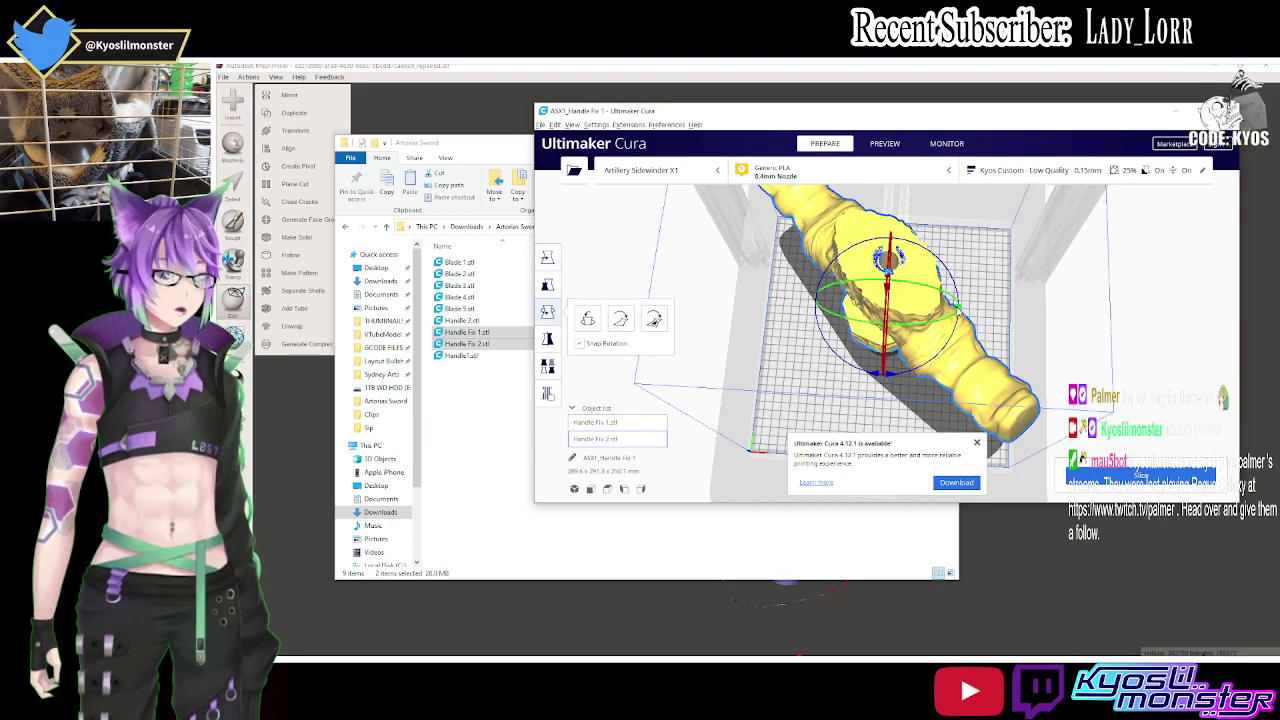
pyautogui.moveTo(957, 312); pyautogui.dragTo(880, 335)
pyautogui.click(547, 257)
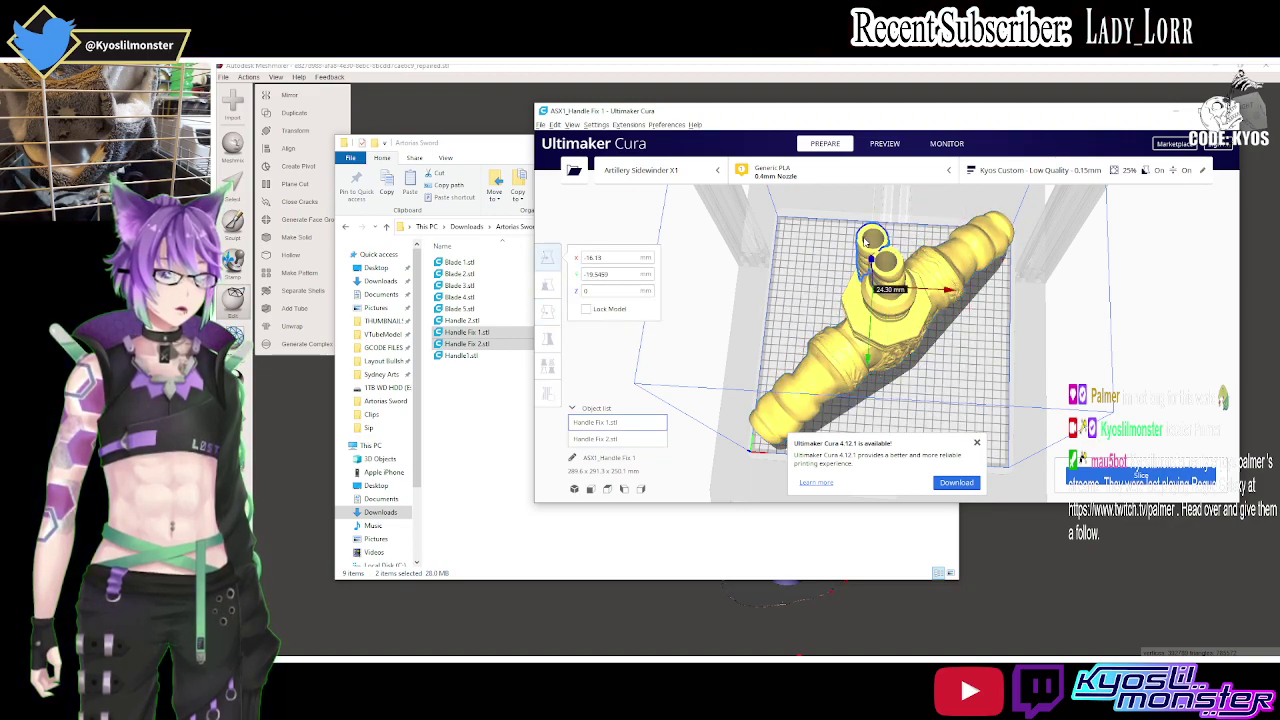
pyautogui.moveTo(866, 241); pyautogui.dragTo(814, 215)
pyautogui.moveTo(814, 215); pyautogui.dragTo(568, 290, button='right')
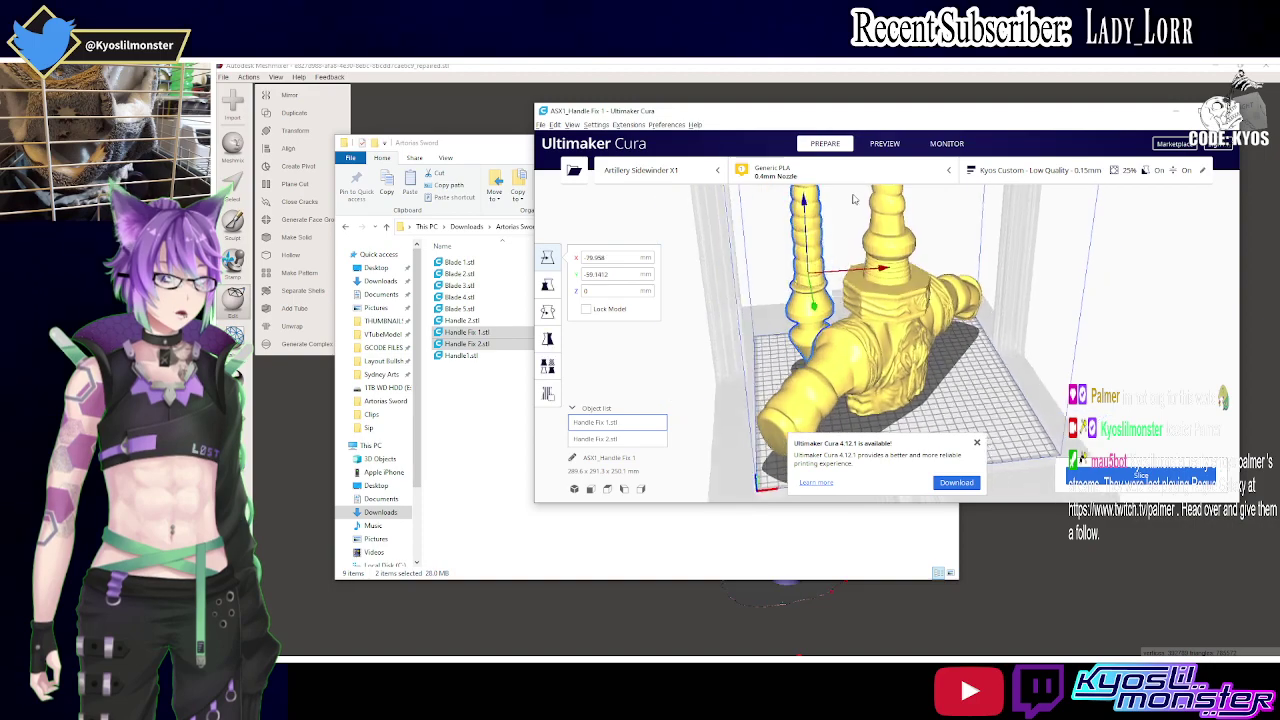
pyautogui.click(548, 312)
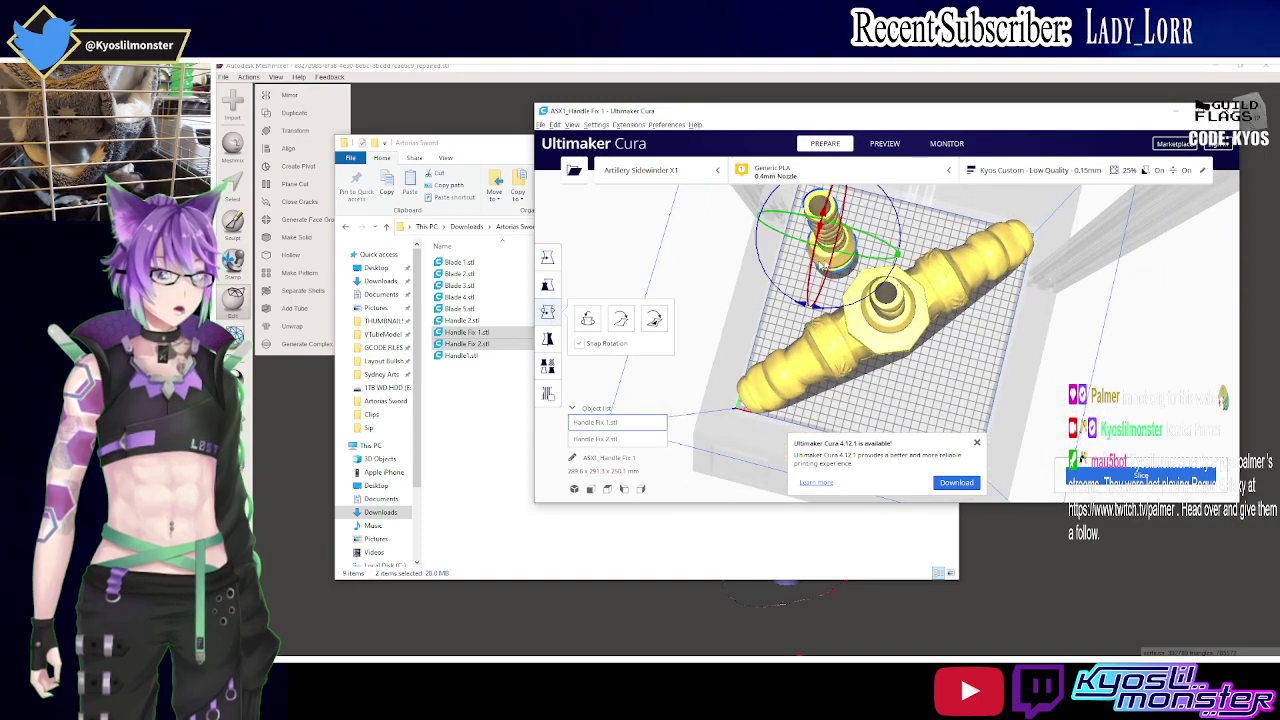
pyautogui.moveTo(820, 225); pyautogui.dragTo(820, 228)
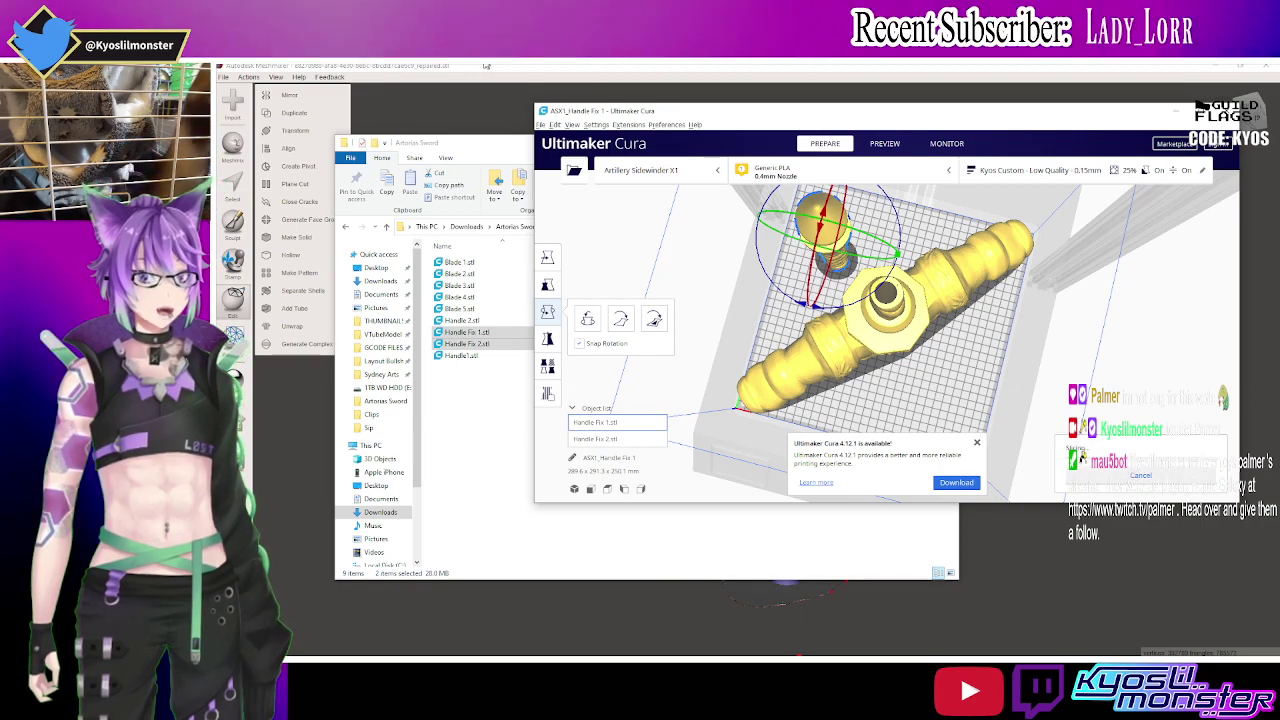
pyautogui.click(507, 66)
pyautogui.moveTo(900, 363)
pyautogui.mouseDown(button='right')
pyautogui.moveTo(778, 372)
pyautogui.moveTo(741, 355)
pyautogui.moveTo(745, 277)
pyautogui.mouseUp(button='right')
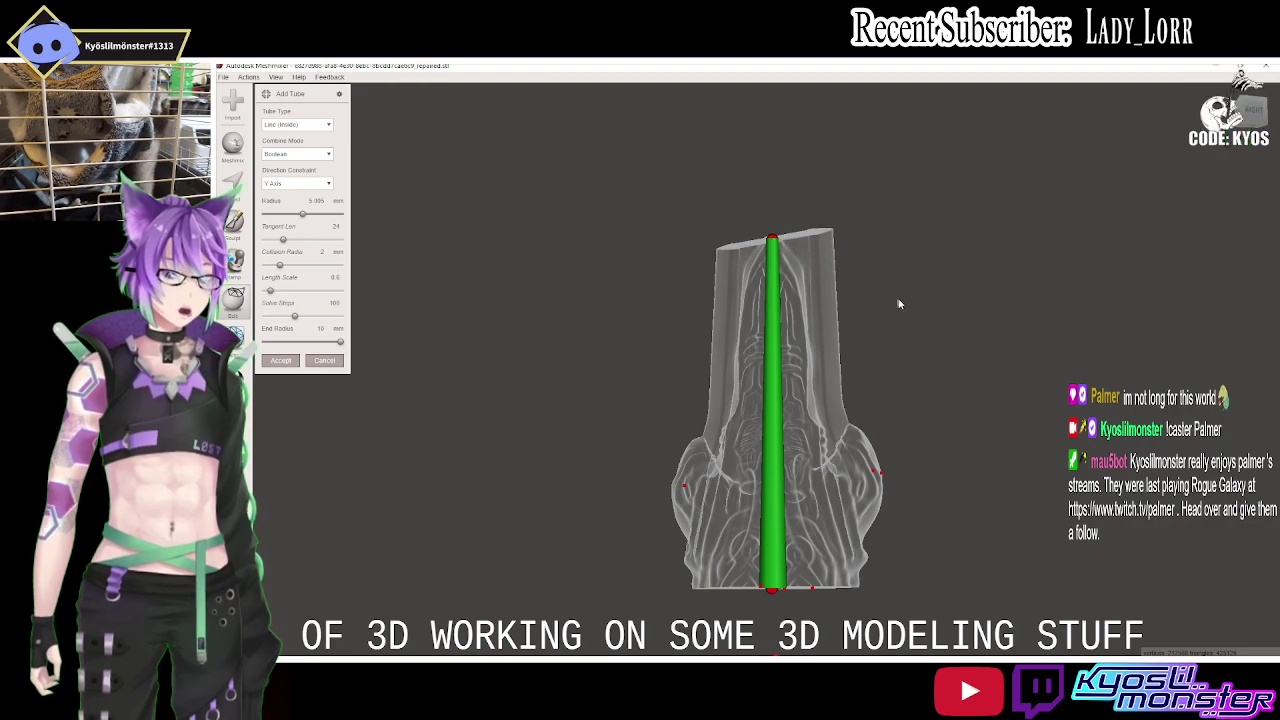
# Try the AutoRoute Minimal tube type, revert to the straight inside Line tube, and close the extra Meshmixer window.
pyautogui.moveTo(899, 304); pyautogui.dragTo(860, 300, button='right')
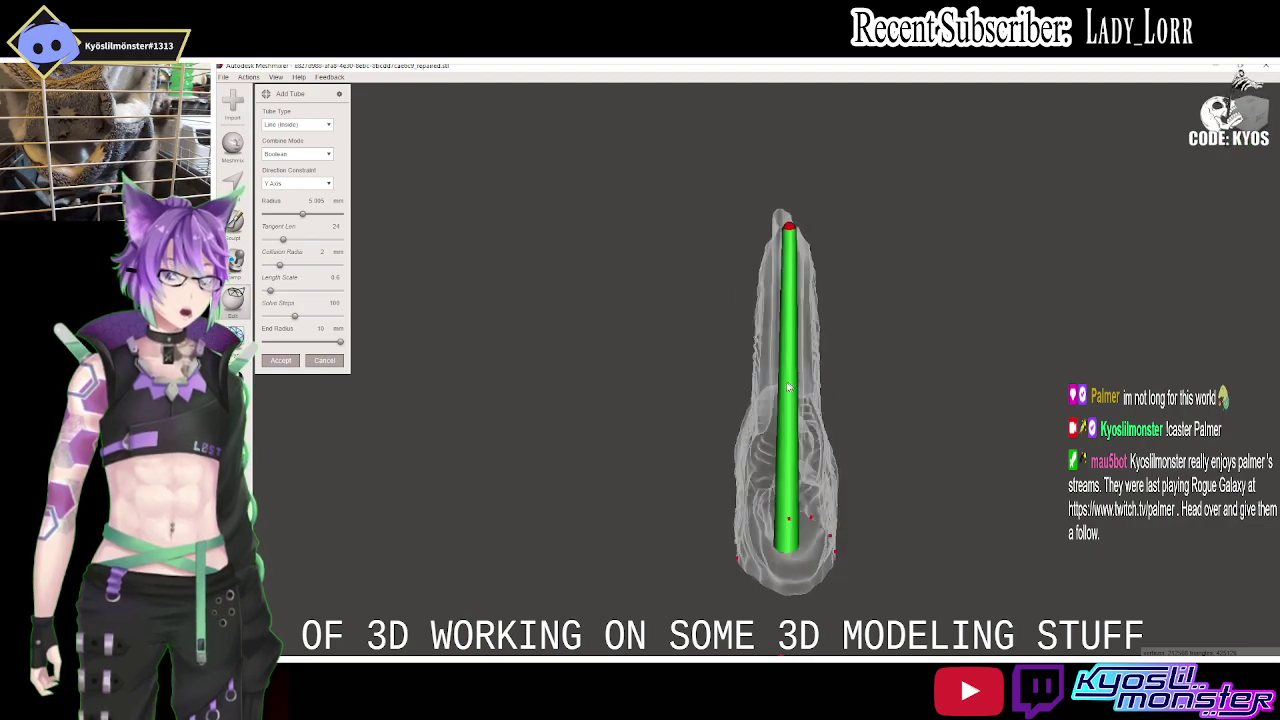
pyautogui.click(316, 125)
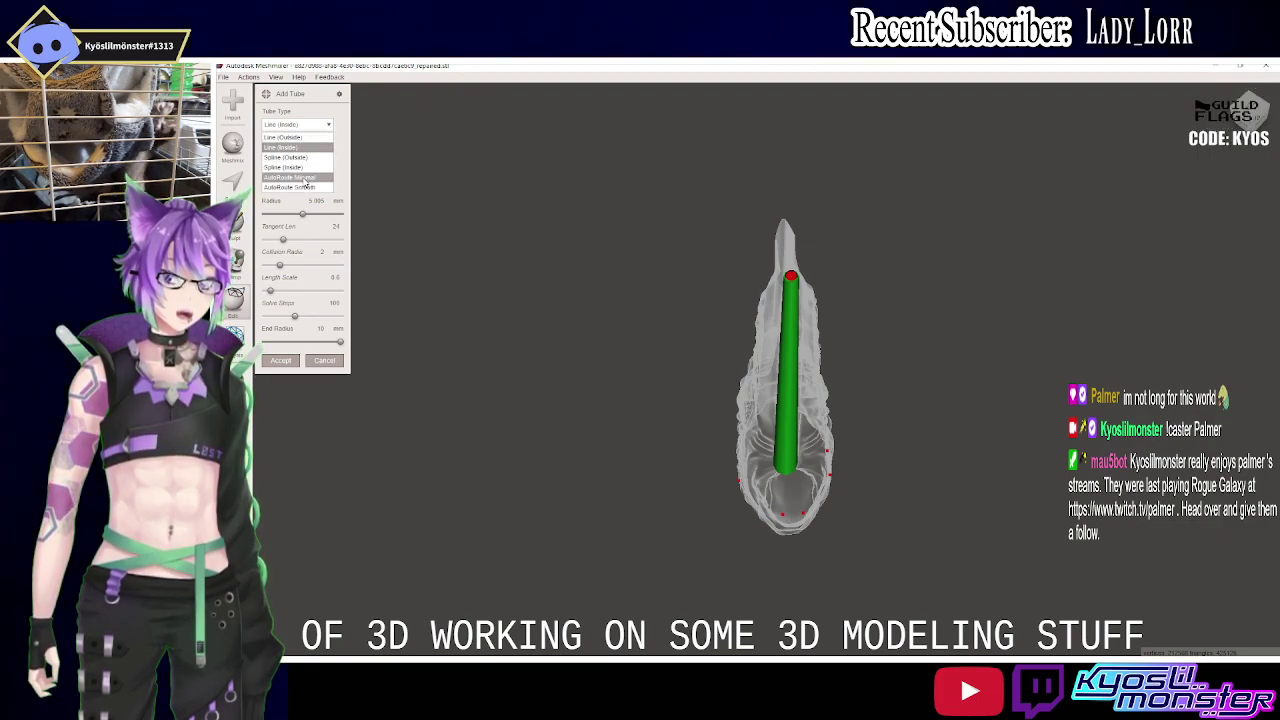
pyautogui.click(300, 177)
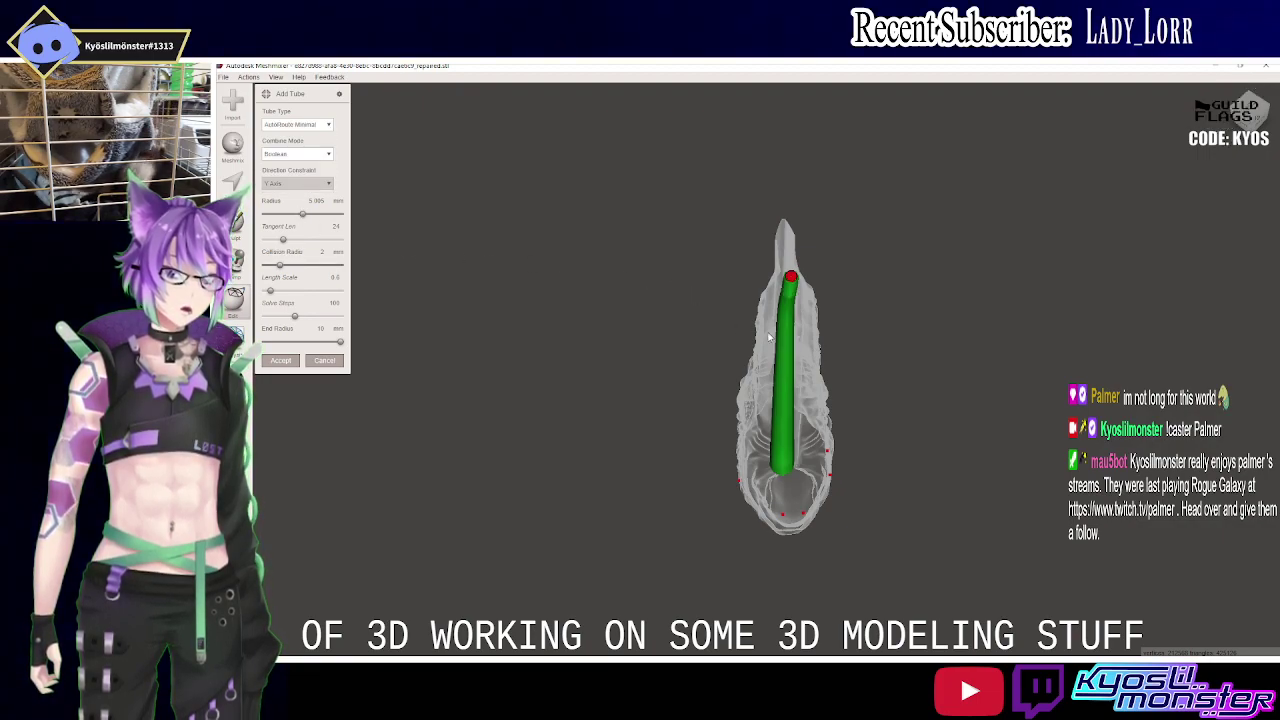
pyautogui.moveTo(769, 337)
pyautogui.mouseDown(button='right')
pyautogui.moveTo(907, 294)
pyautogui.moveTo(784, 289)
pyautogui.mouseUp(button='right')
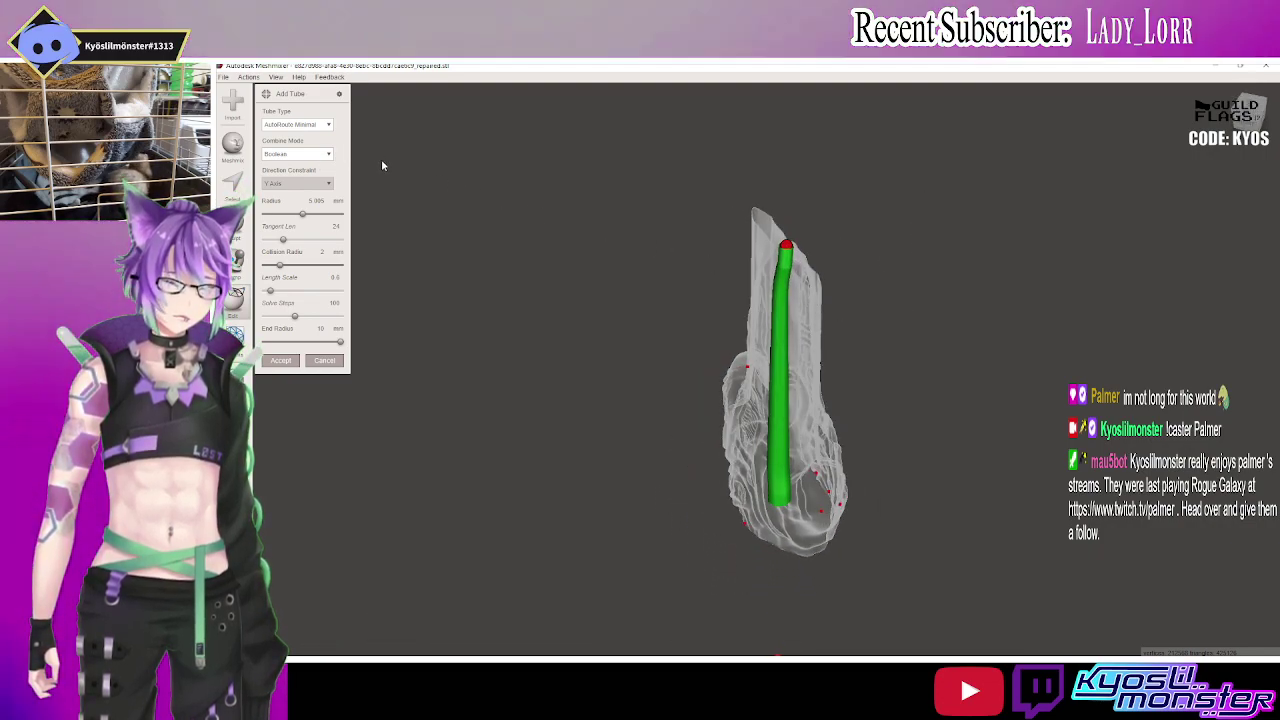
pyautogui.press('Up')
pyautogui.moveTo(853, 274)
pyautogui.mouseDown(button='right')
pyautogui.moveTo(894, 257)
pyautogui.moveTo(762, 272)
pyautogui.moveTo(775, 270)
pyautogui.mouseUp(button='right')
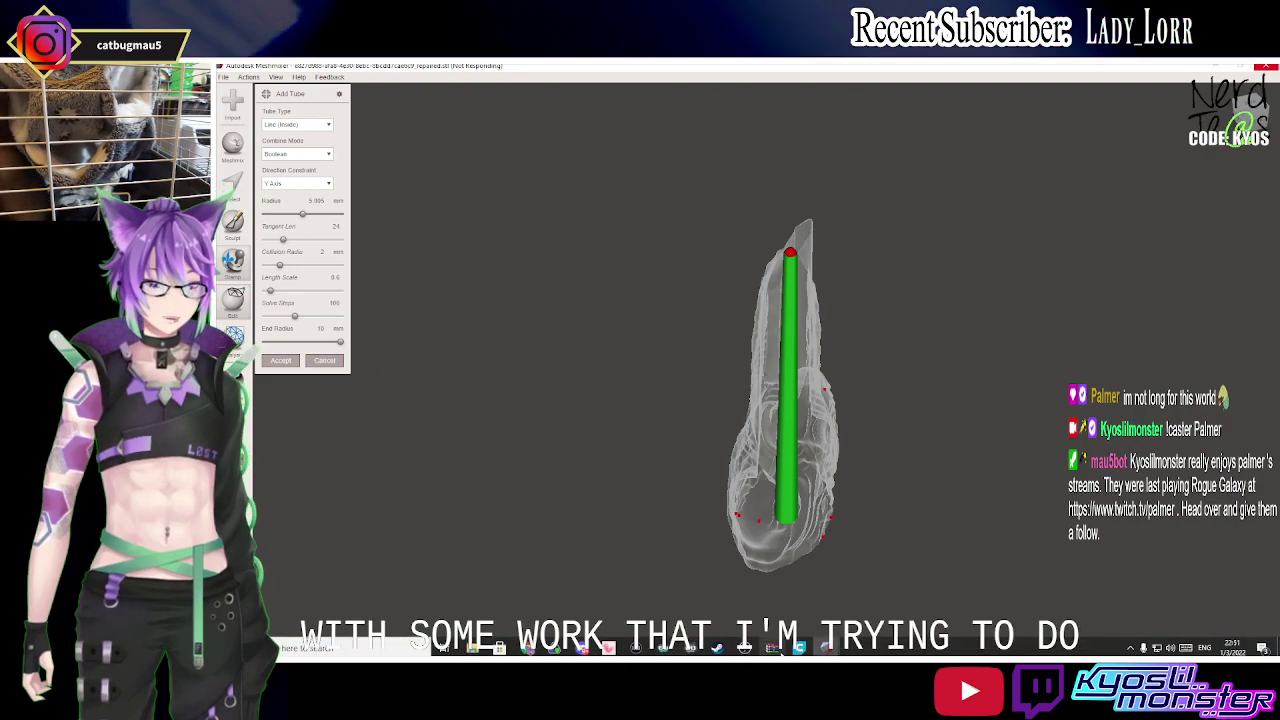
pyautogui.moveTo(826, 648)
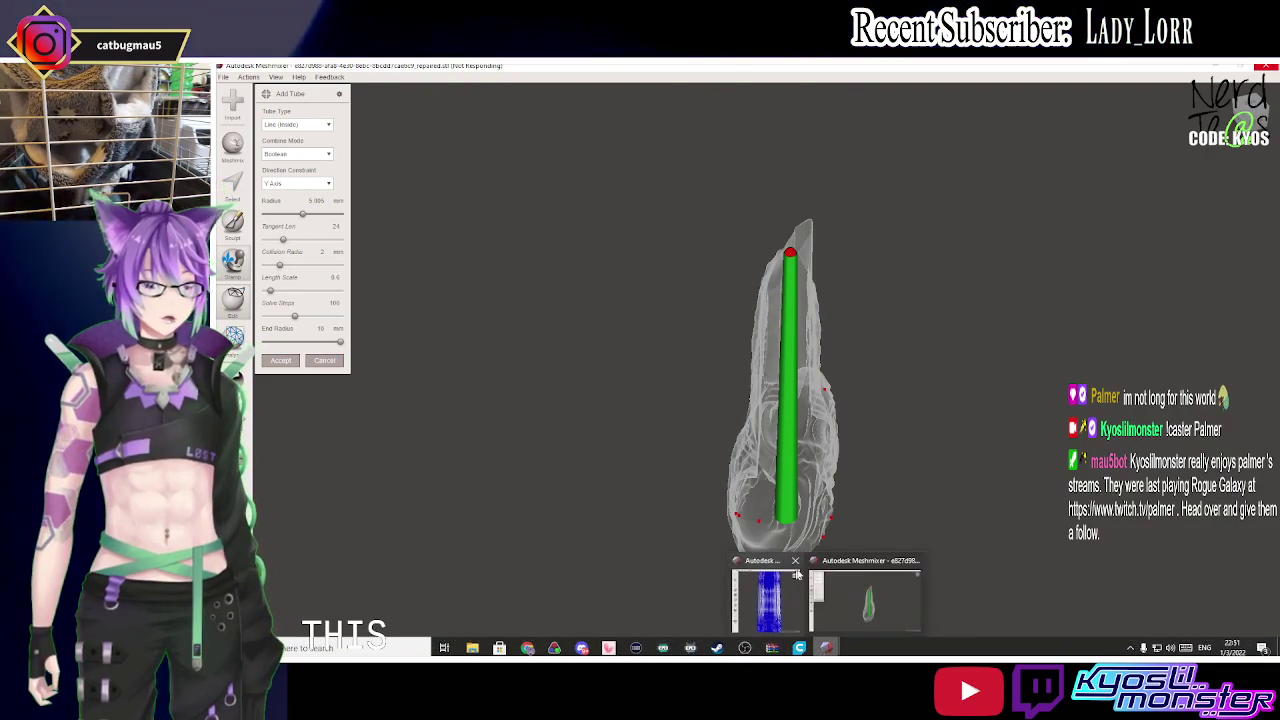
pyautogui.click(795, 561)
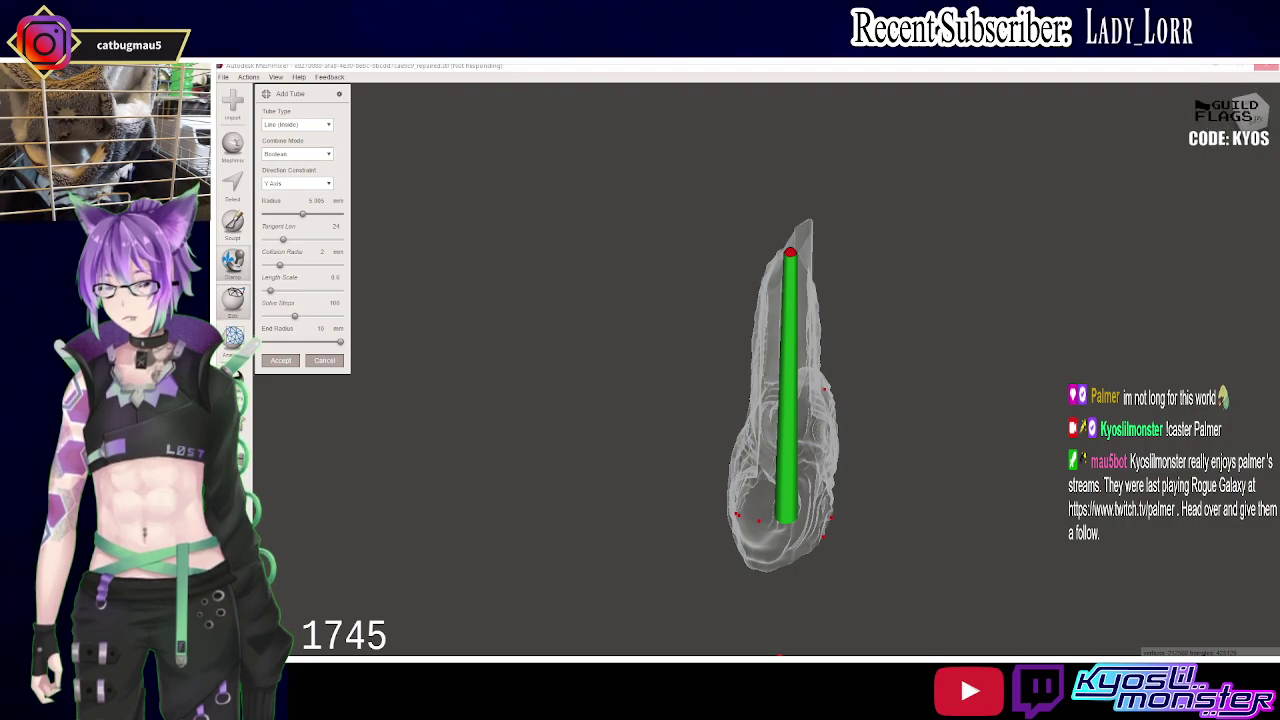
# Commit the tube to bore the handle, then bring up the sculpt colour settings and brushes.
pyautogui.press('Return')
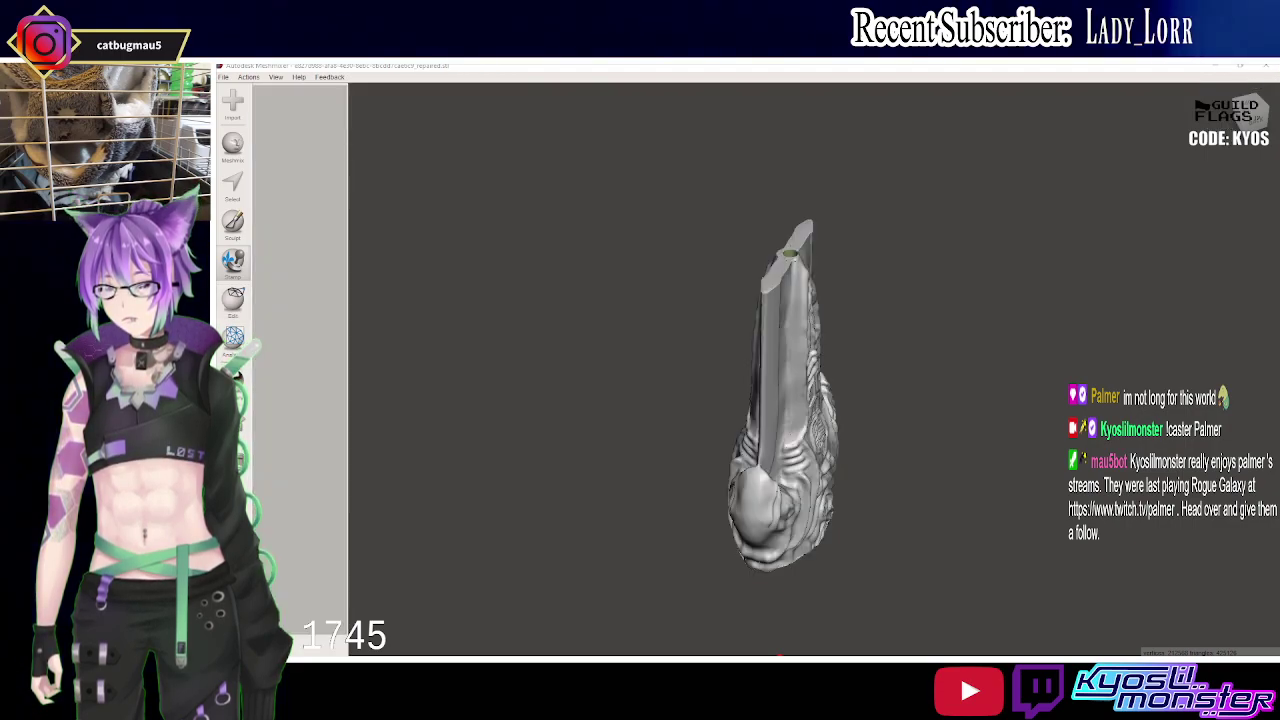
pyautogui.press('s')
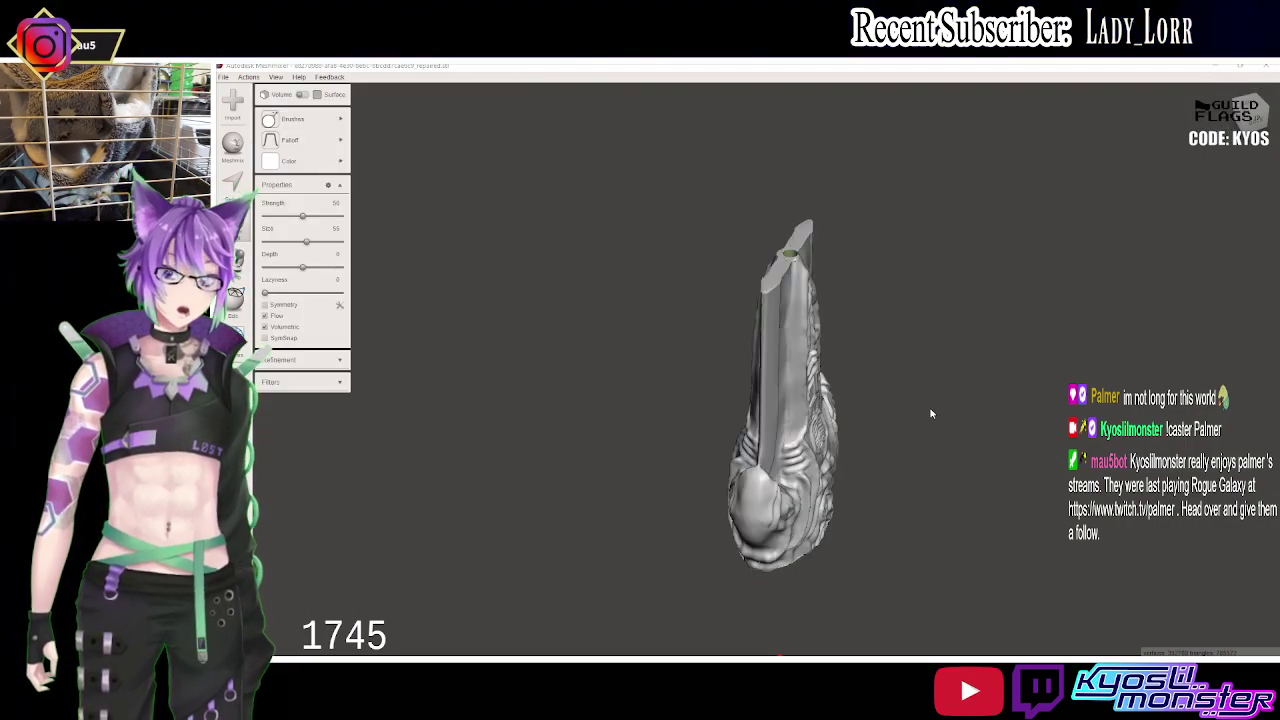
pyautogui.click(324, 160)
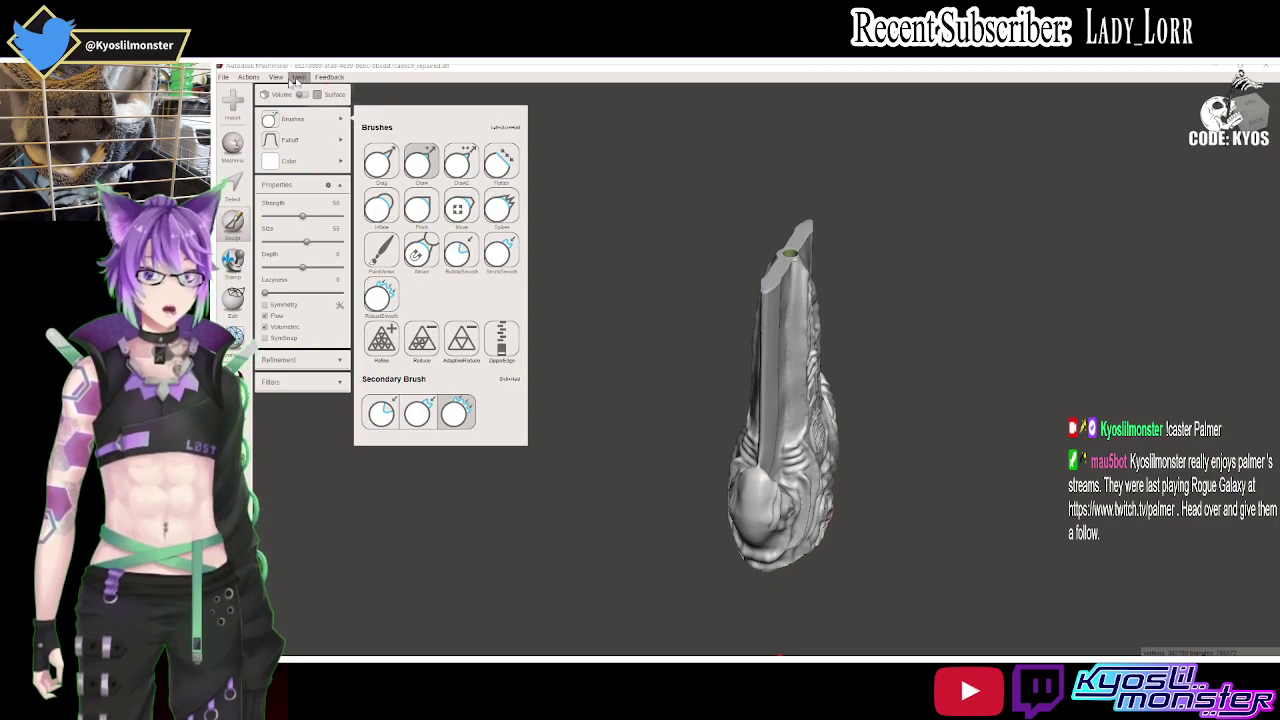
pyautogui.moveTo(757, 263)
pyautogui.mouseDown(button='right')
pyautogui.moveTo(803, 338)
pyautogui.moveTo(797, 513)
pyautogui.mouseUp(button='right')
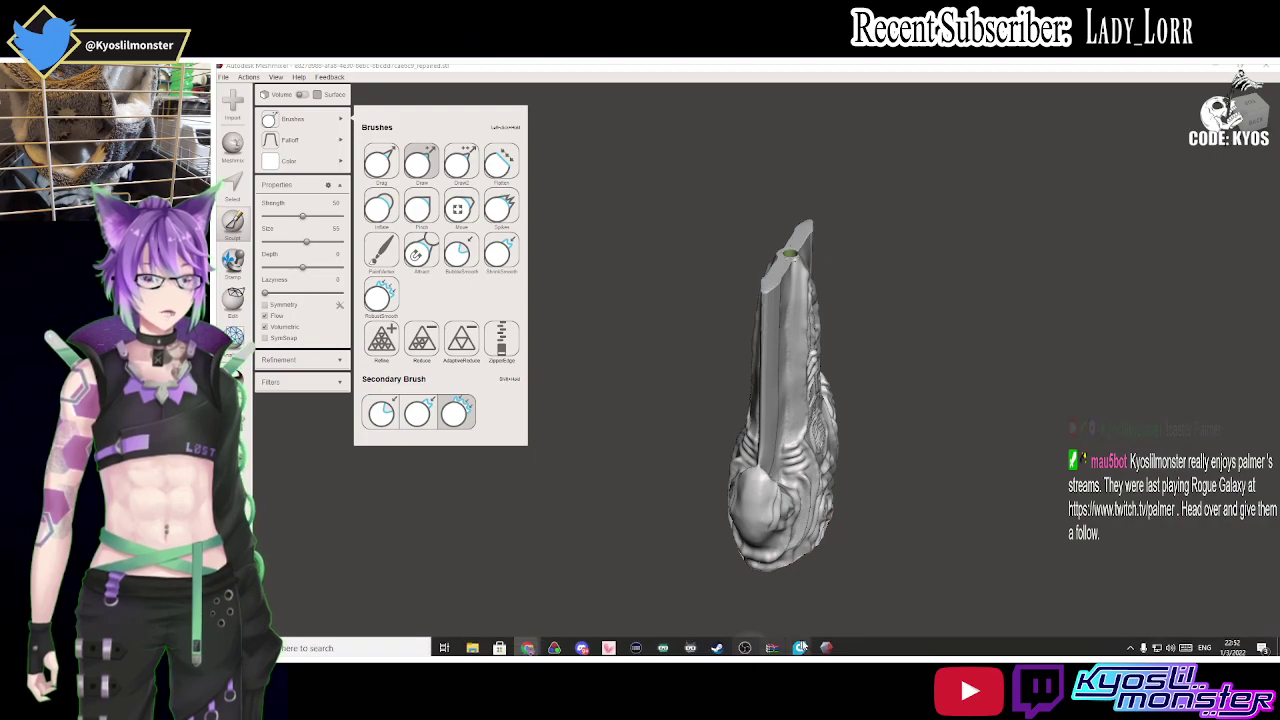
# Look over the handle pieces on Cura's build plate, then return to the Tinkercad design.
pyautogui.moveTo(800, 648)
pyautogui.click(920, 600)
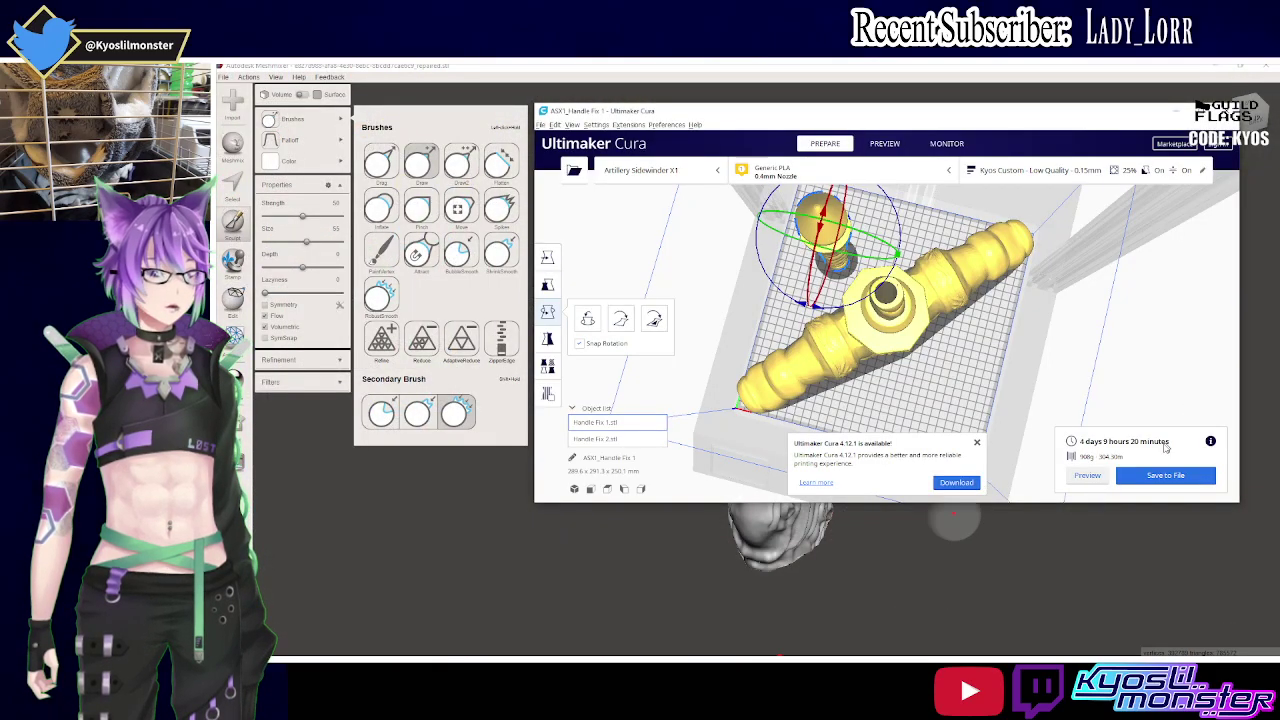
pyautogui.moveTo(1012, 395)
pyautogui.mouseDown(button='right')
pyautogui.moveTo(888, 402)
pyautogui.moveTo(921, 256)
pyautogui.moveTo(947, 313)
pyautogui.moveTo(586, 638)
pyautogui.mouseUp(button='right')
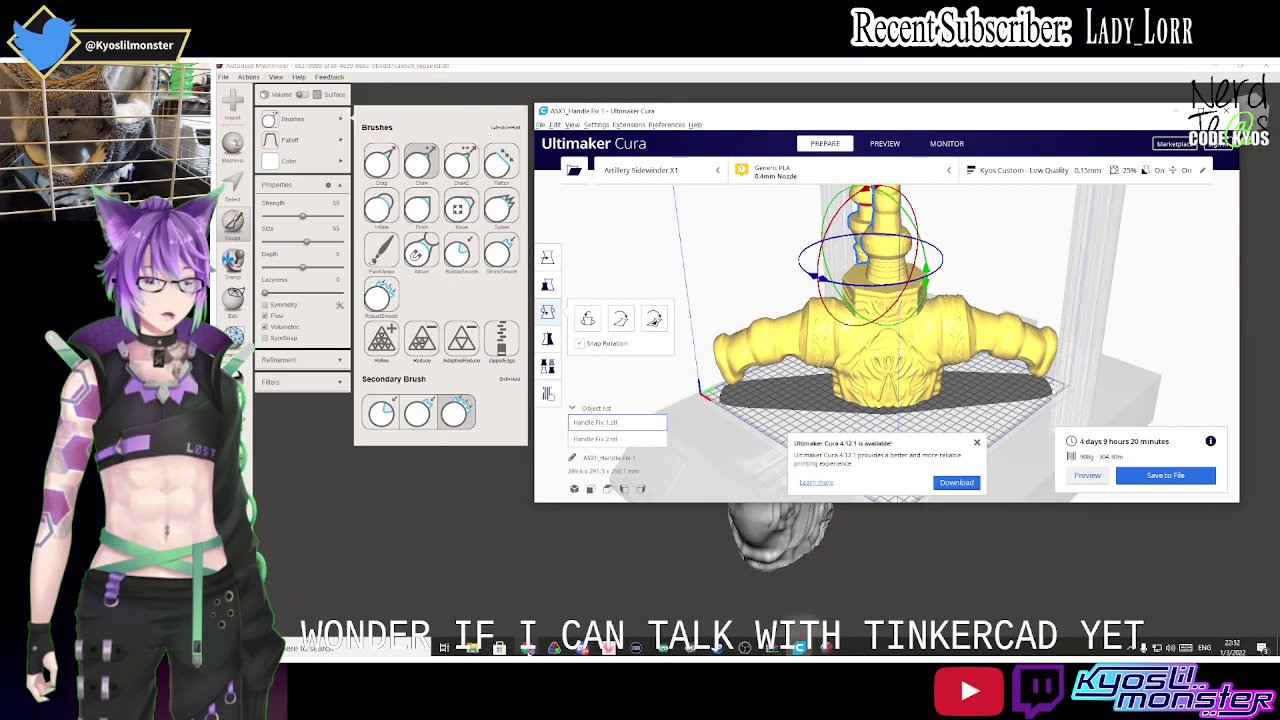
pyautogui.moveTo(611, 647)
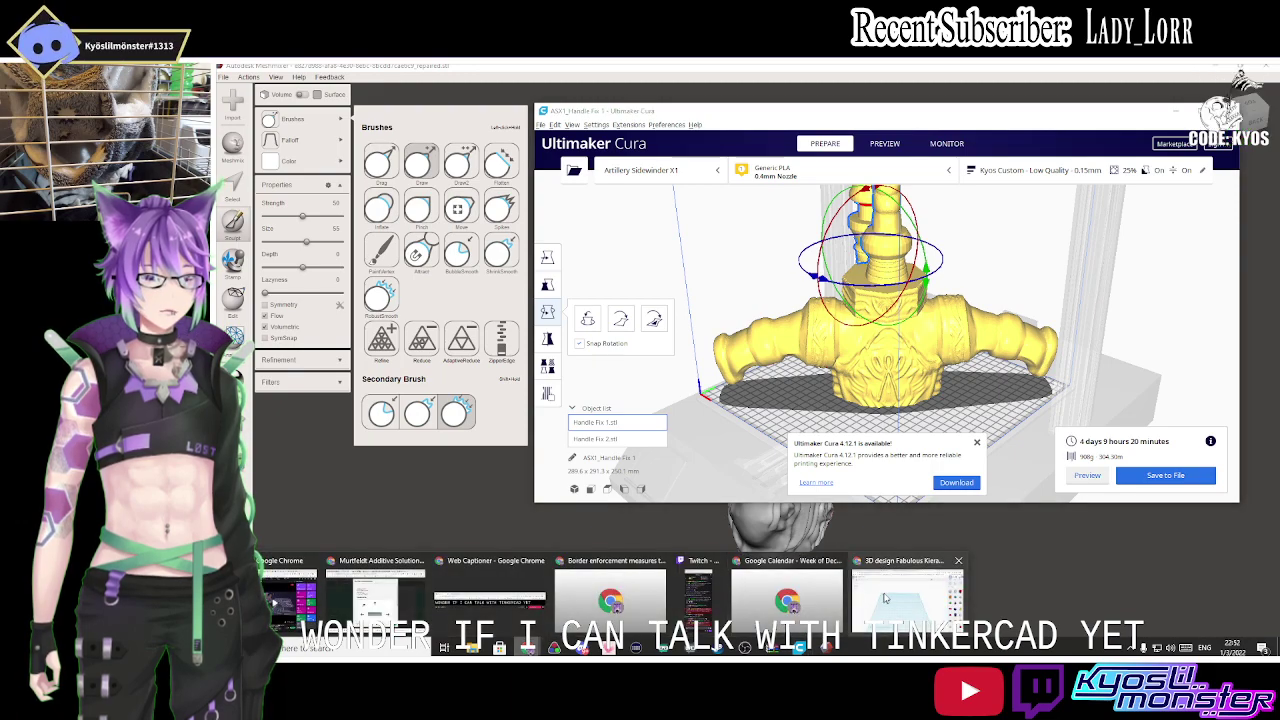
pyautogui.click(872, 568)
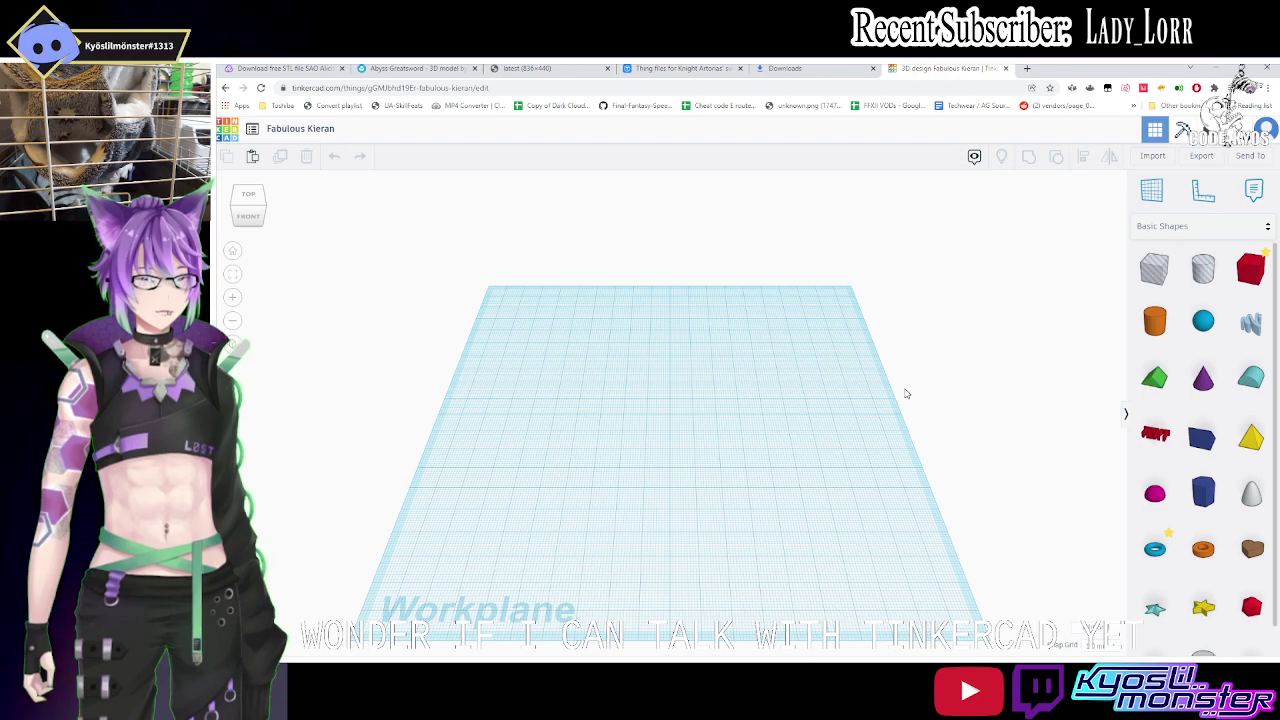
# Try importing Handle Fix 2.stl into Tinkercad and dismiss the 'File too large' error.
pyautogui.click(1151, 157)
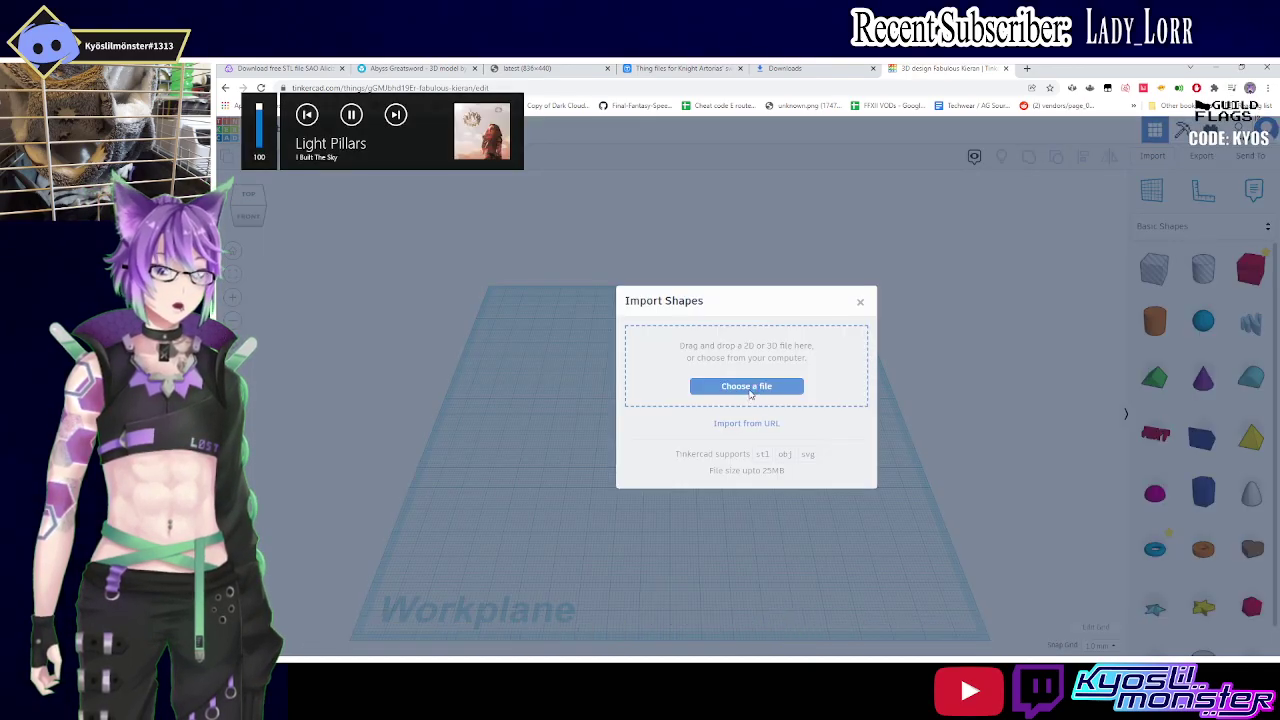
pyautogui.click(766, 386)
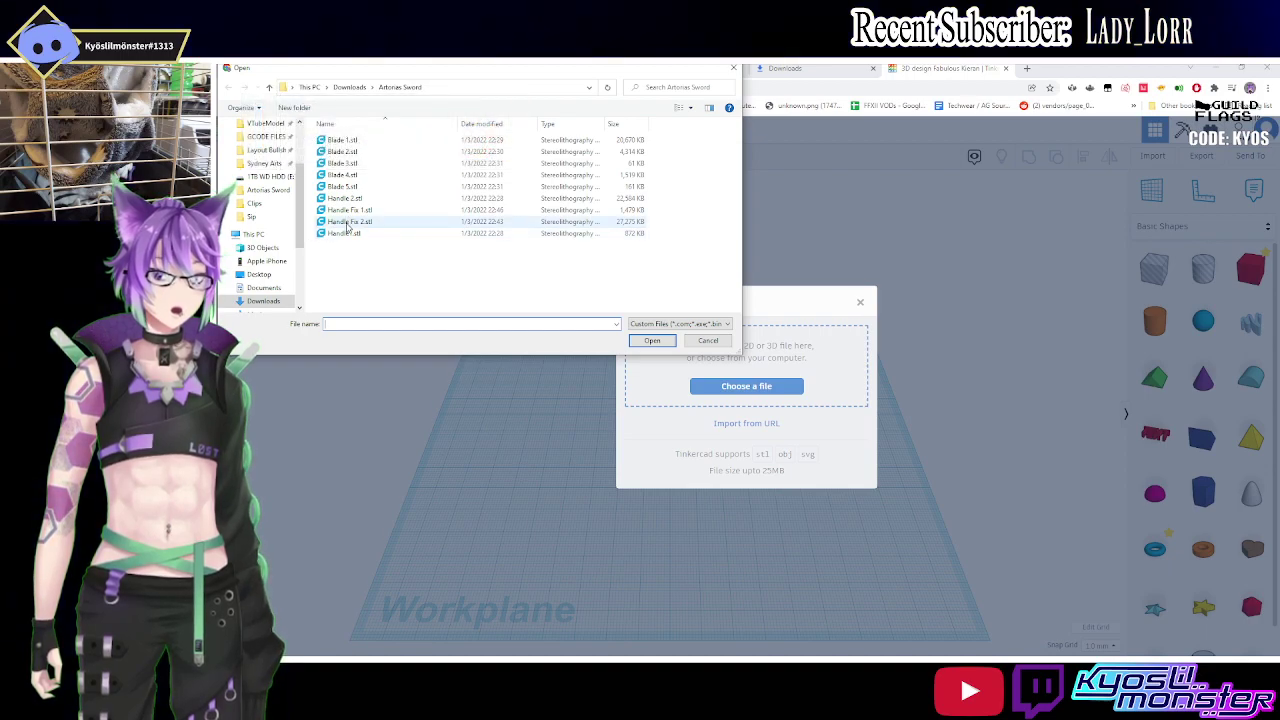
pyautogui.doubleClick(347, 223)
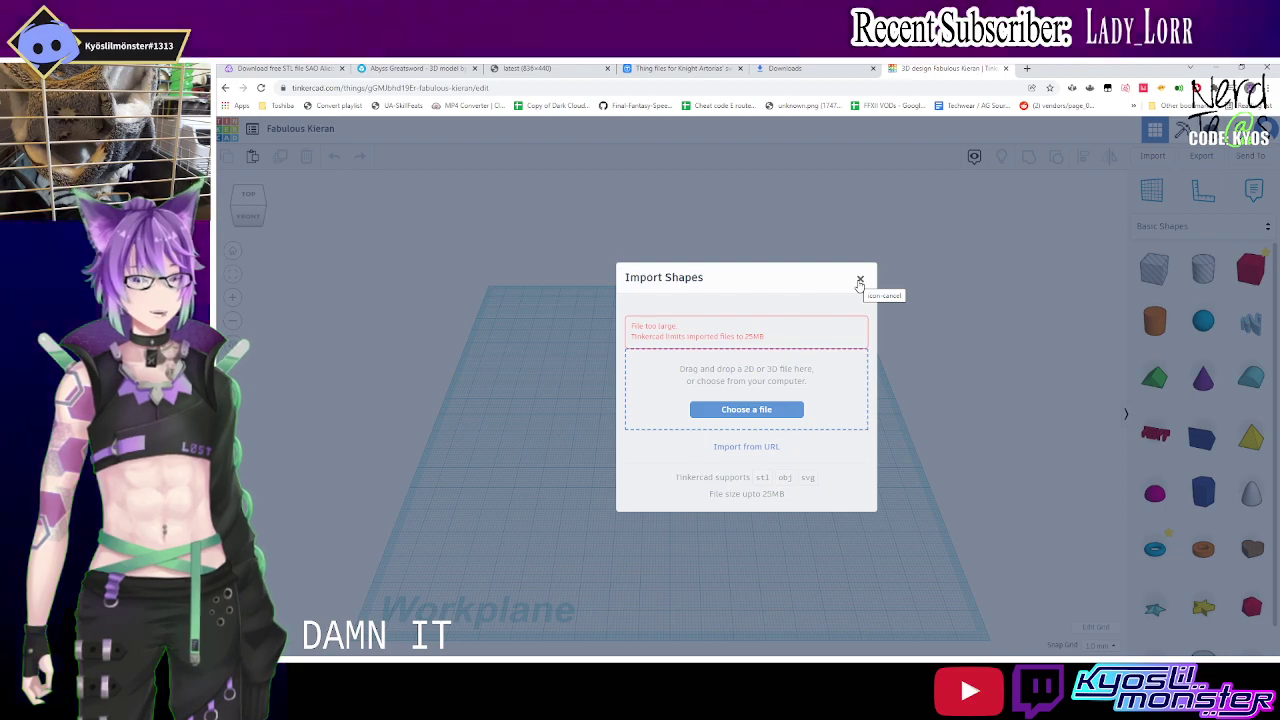
pyautogui.click(859, 281)
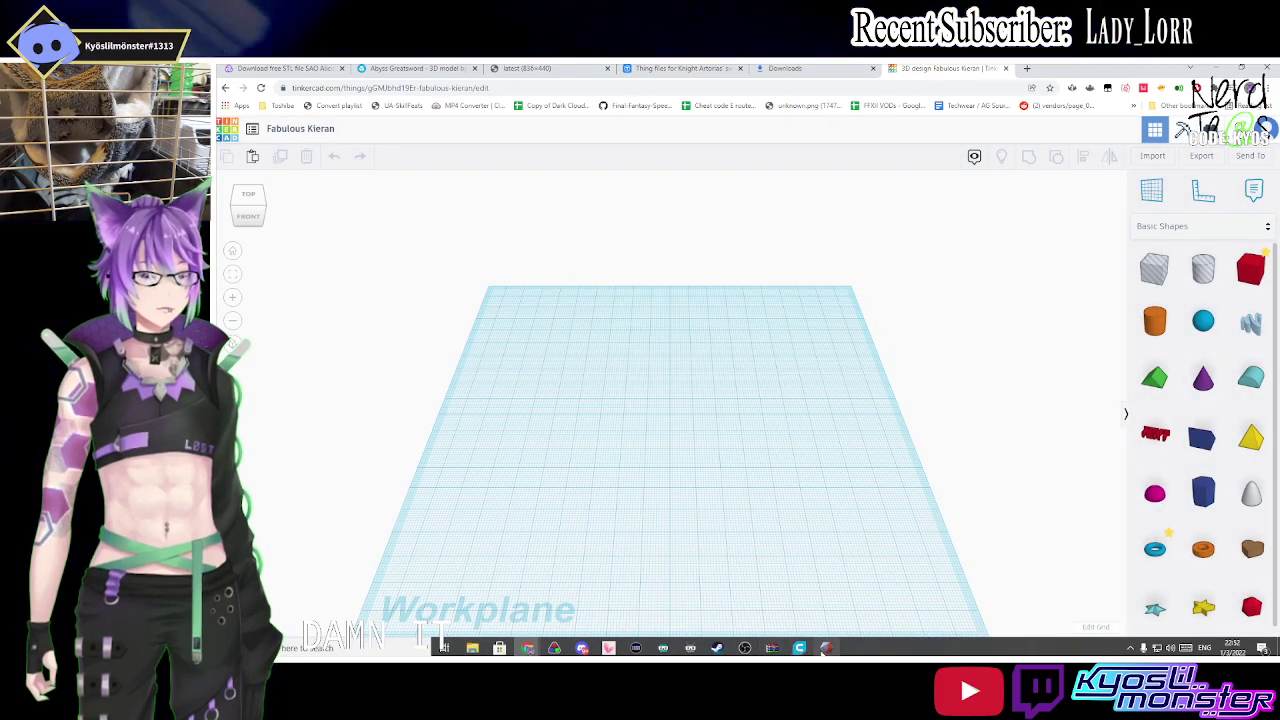
pyautogui.moveTo(825, 648)
pyautogui.click(815, 600)
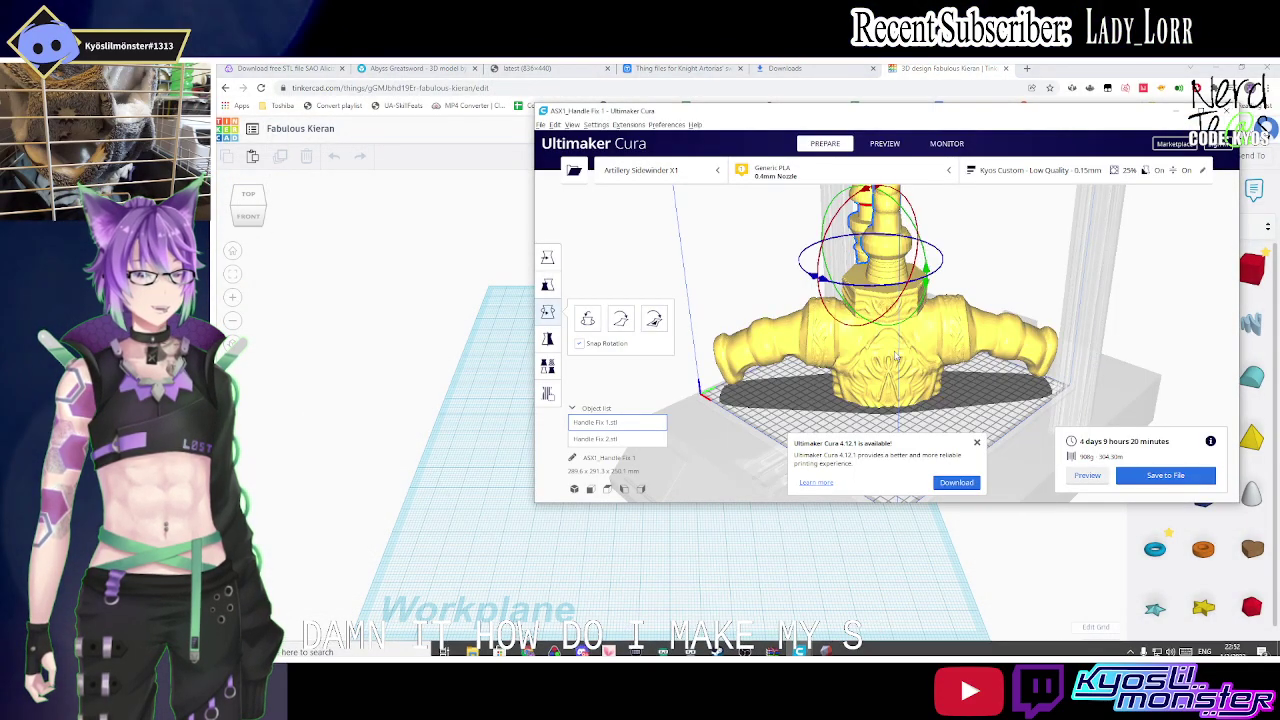
pyautogui.click(896, 356)
pyautogui.rightClick(852, 350)
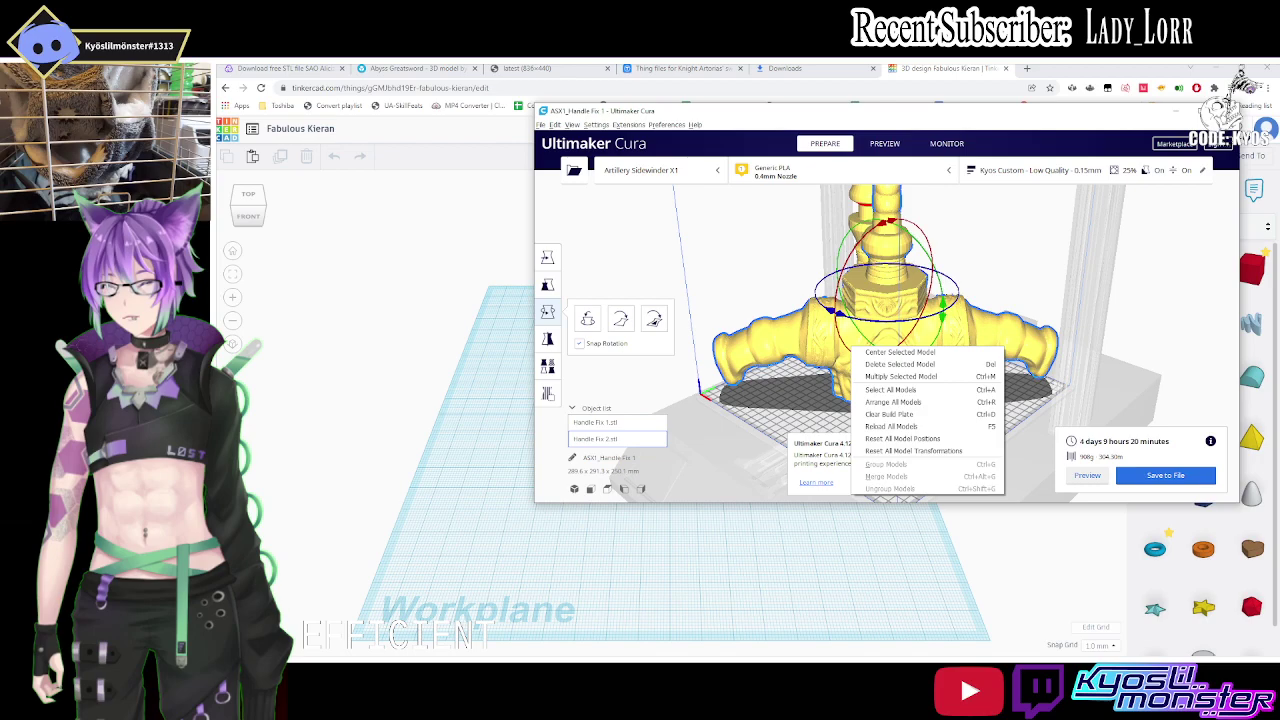
pyautogui.press('Escape')
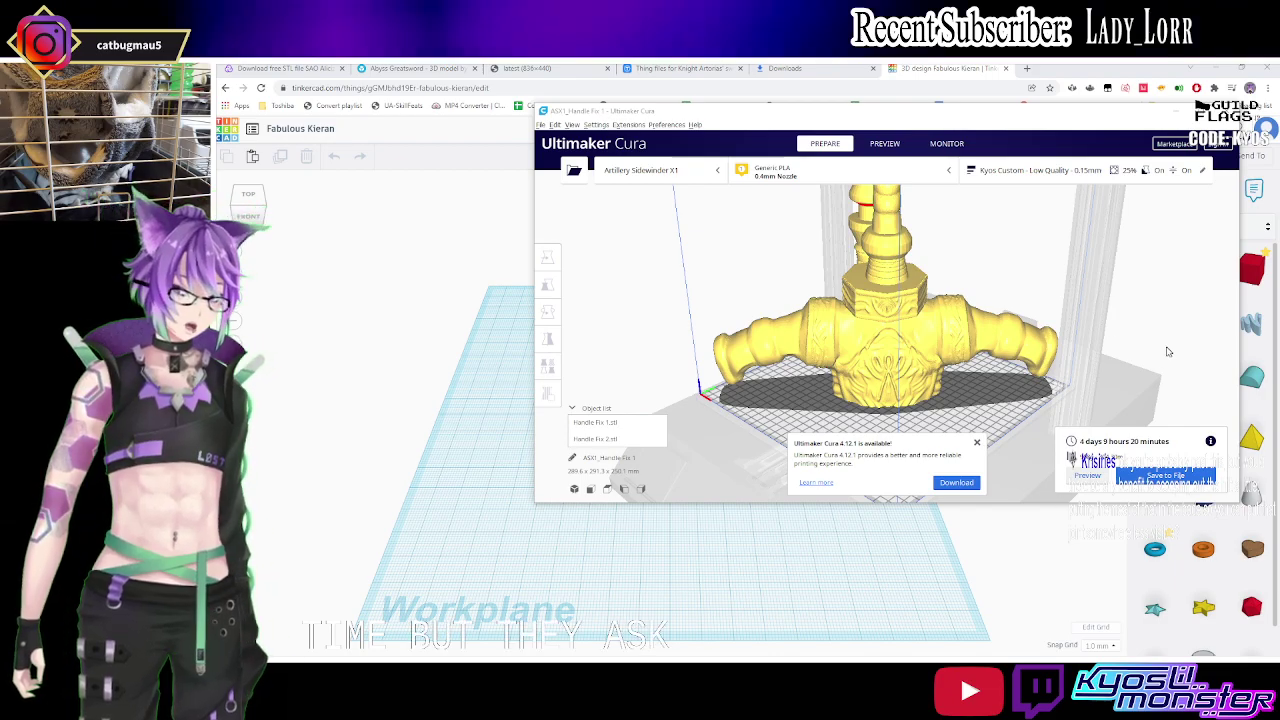
pyautogui.click(624, 488)
pyautogui.moveTo(910, 325); pyautogui.dragTo(907, 318, button='right')
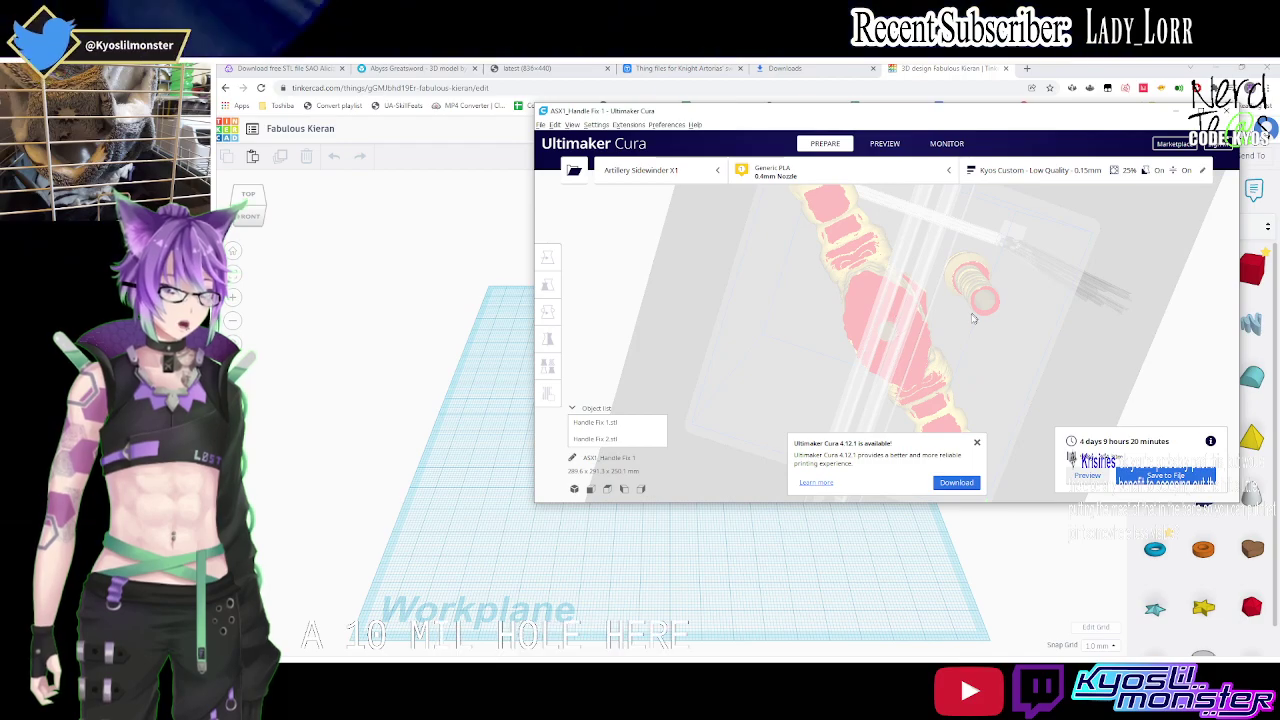
pyautogui.moveTo(948, 308); pyautogui.dragTo(827, 321, button='right')
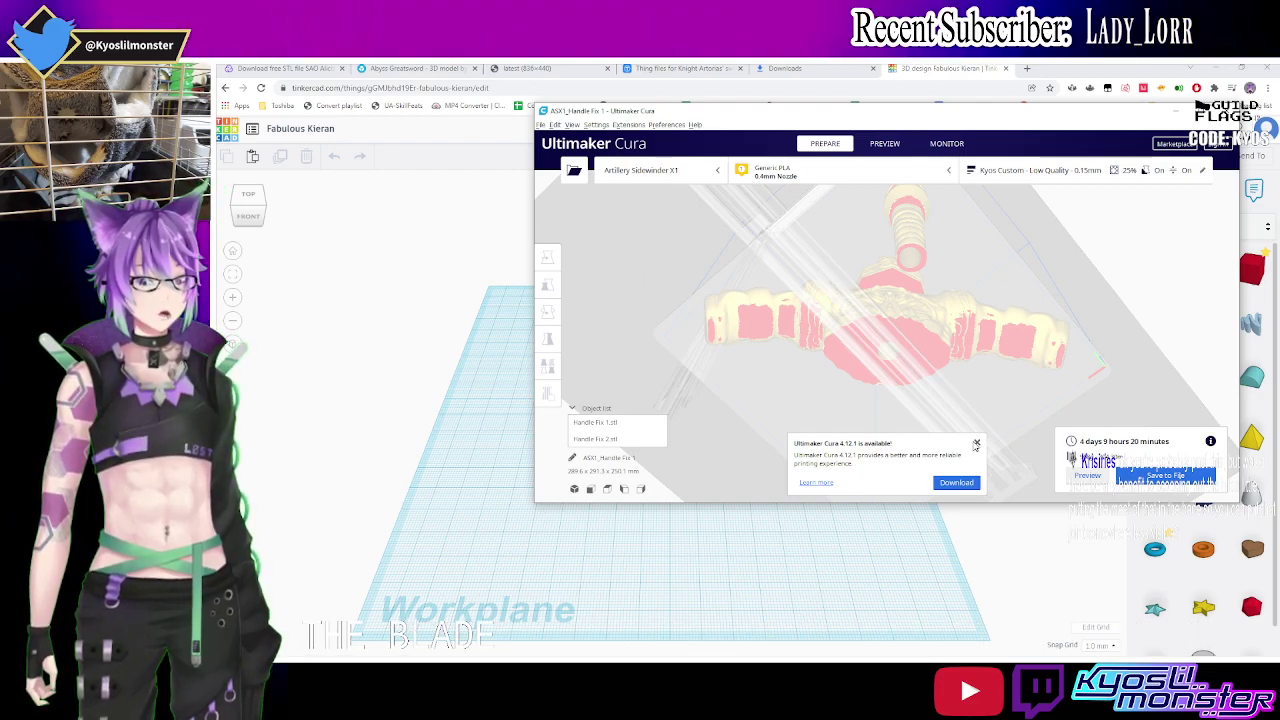
pyautogui.click(978, 443)
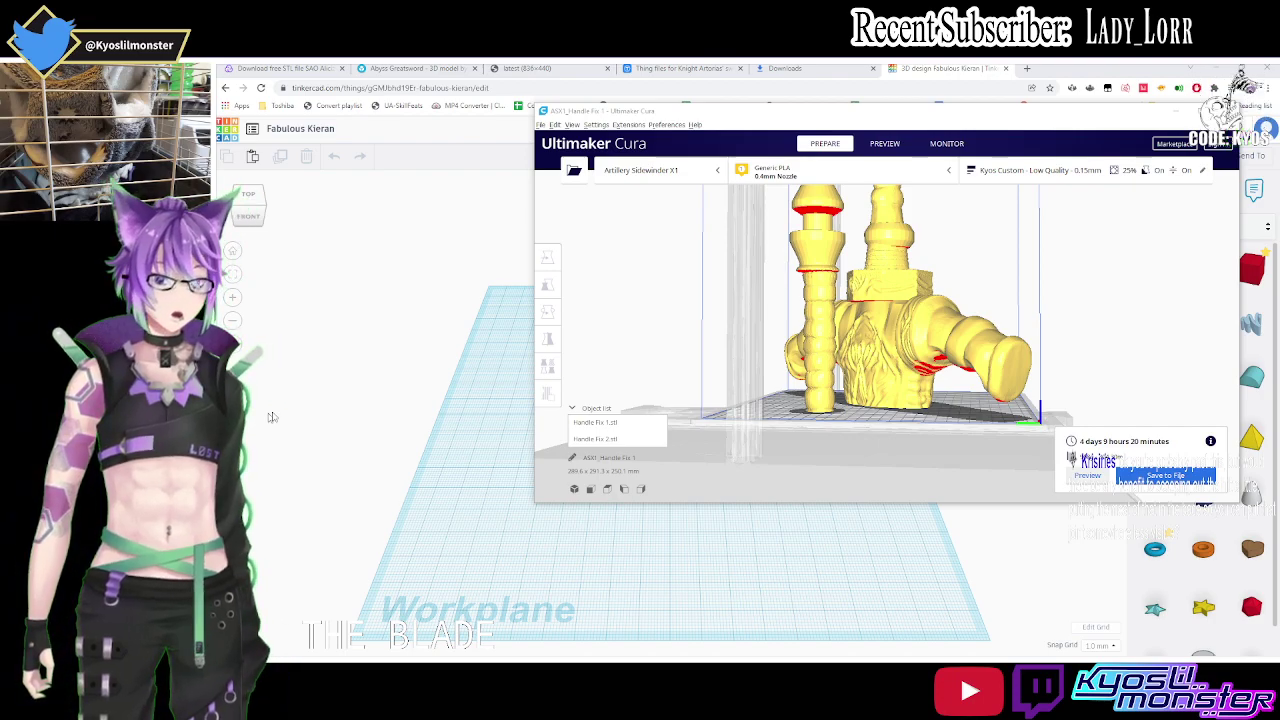
pyautogui.moveTo(603, 379)
pyautogui.mouseDown(button='right')
pyautogui.moveTo(822, 392)
pyautogui.moveTo(632, 428)
pyautogui.mouseUp(button='right')
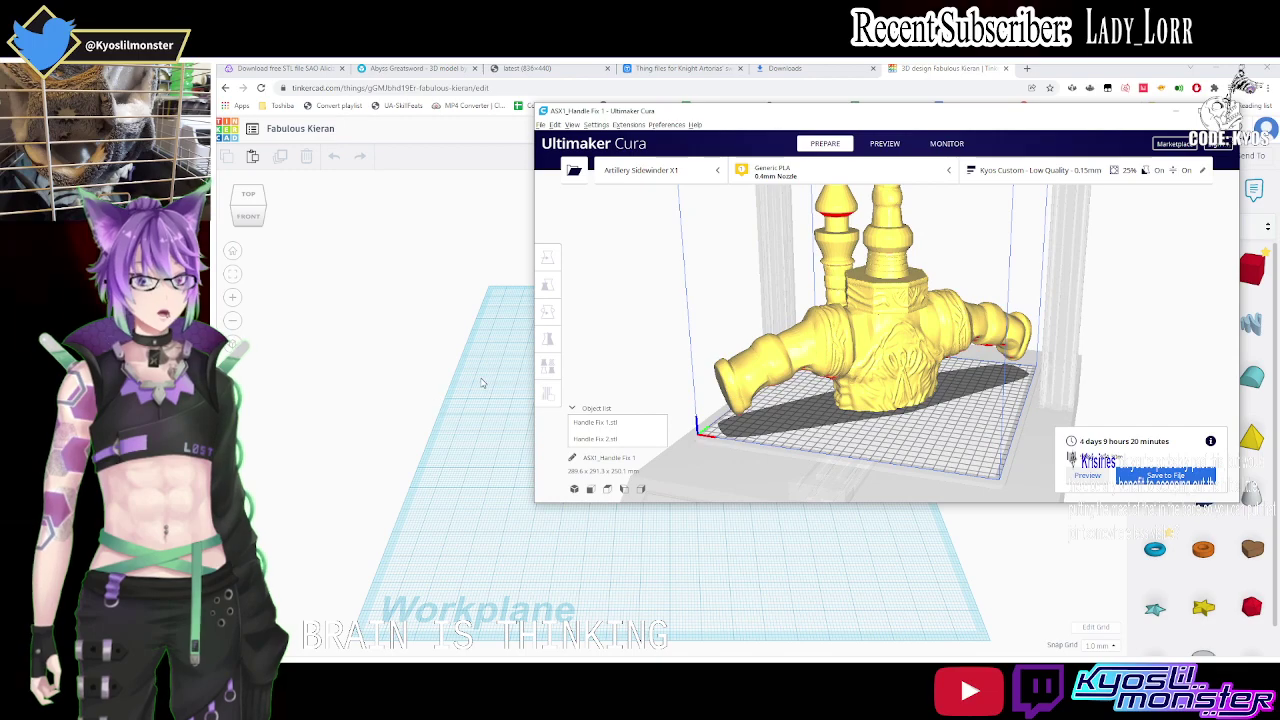
# Import the repaired blade STL from Downloads into Tinkercad at 100% scale.
pyautogui.click(450, 413)
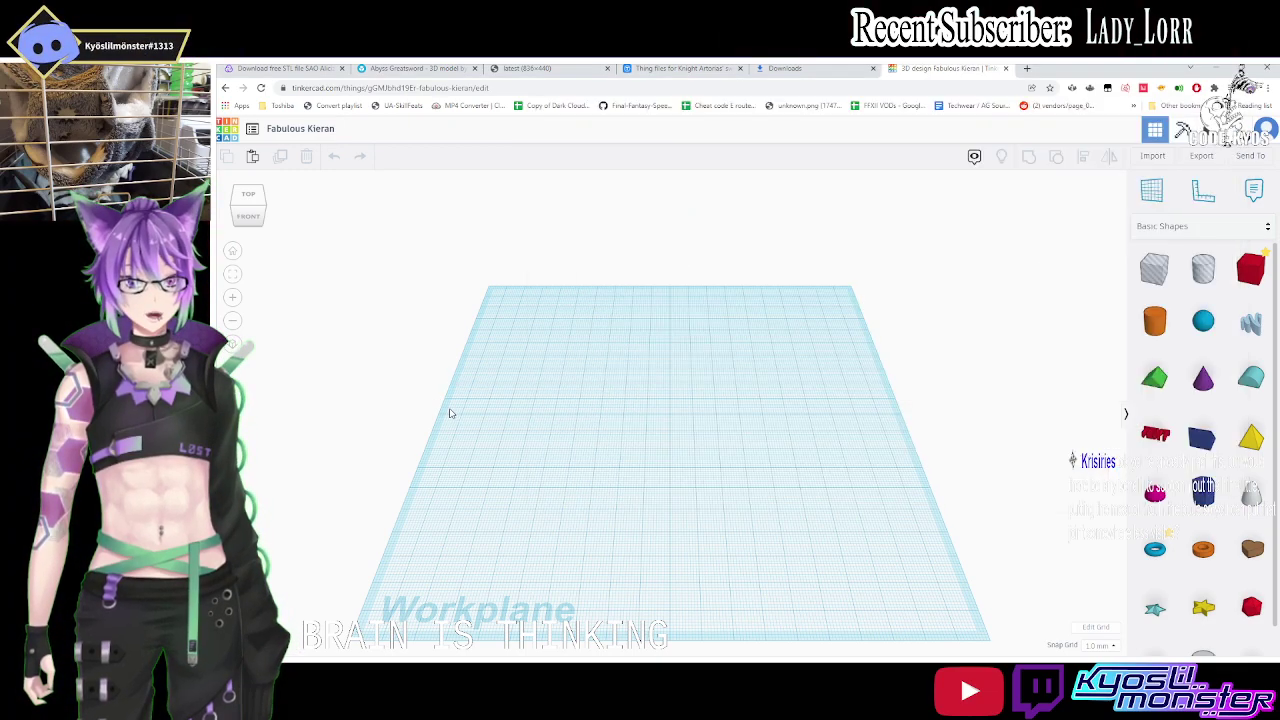
pyautogui.click(1153, 157)
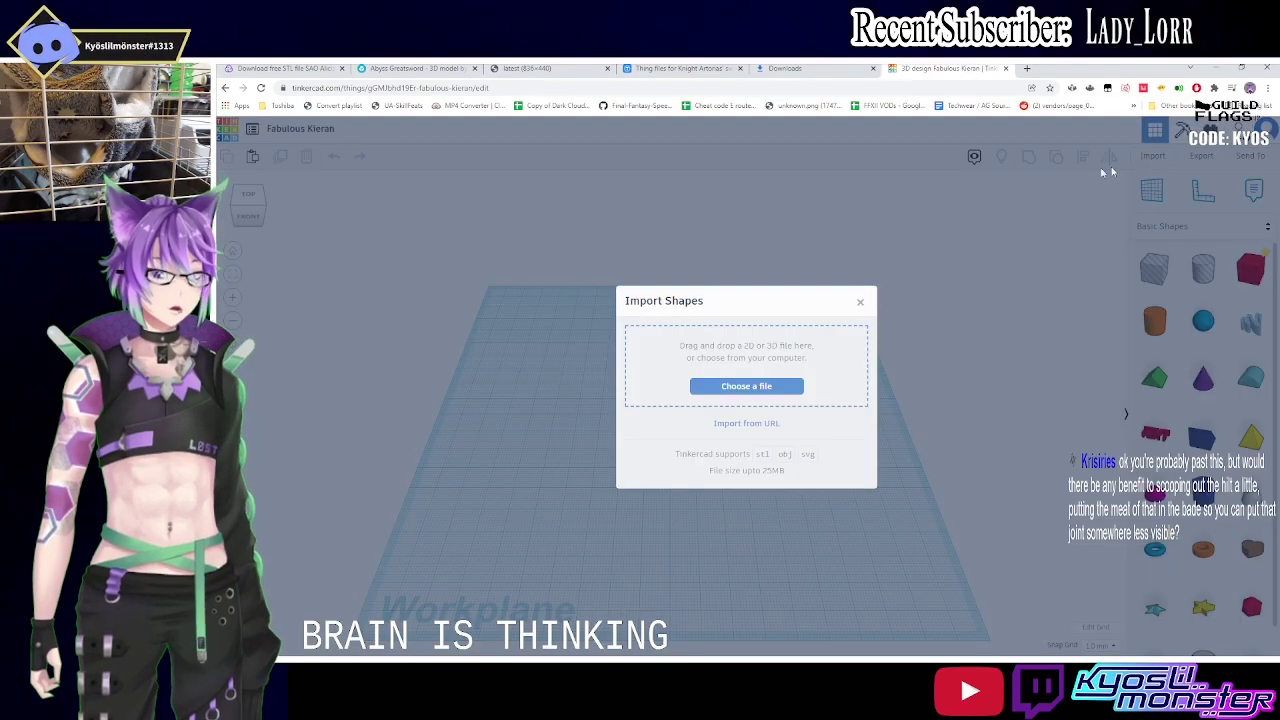
pyautogui.click(764, 394)
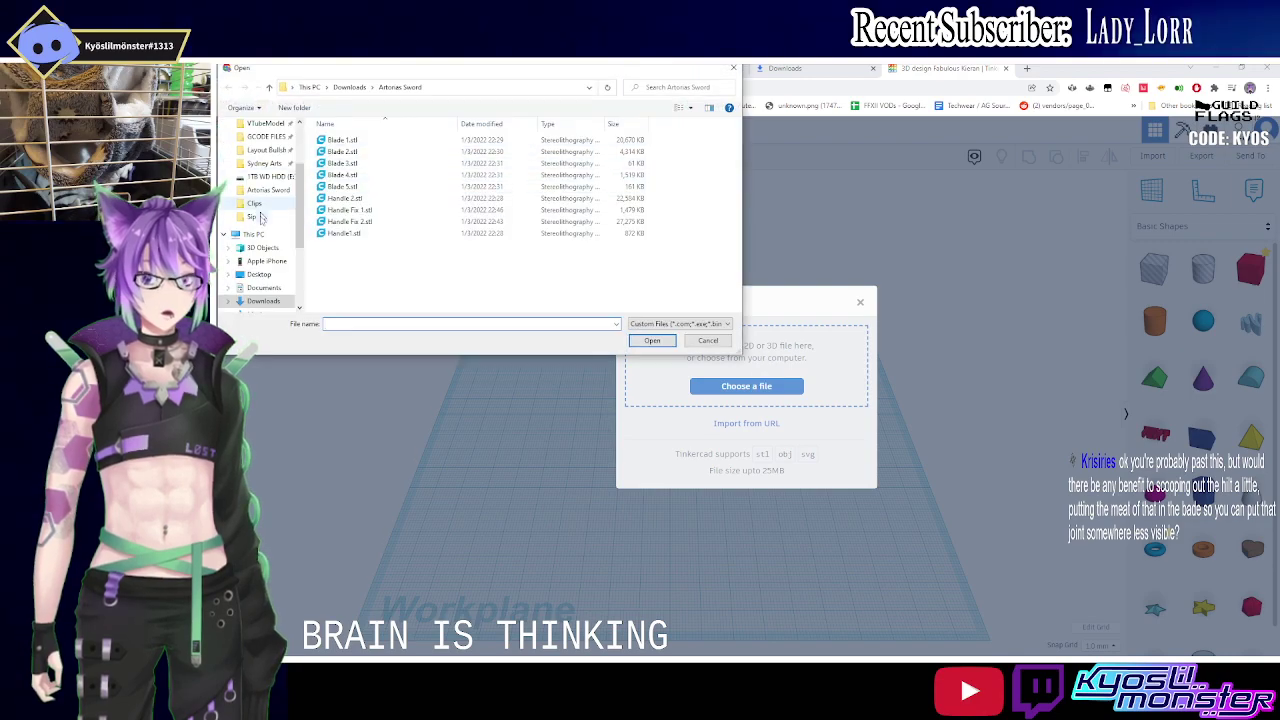
pyautogui.click(262, 302)
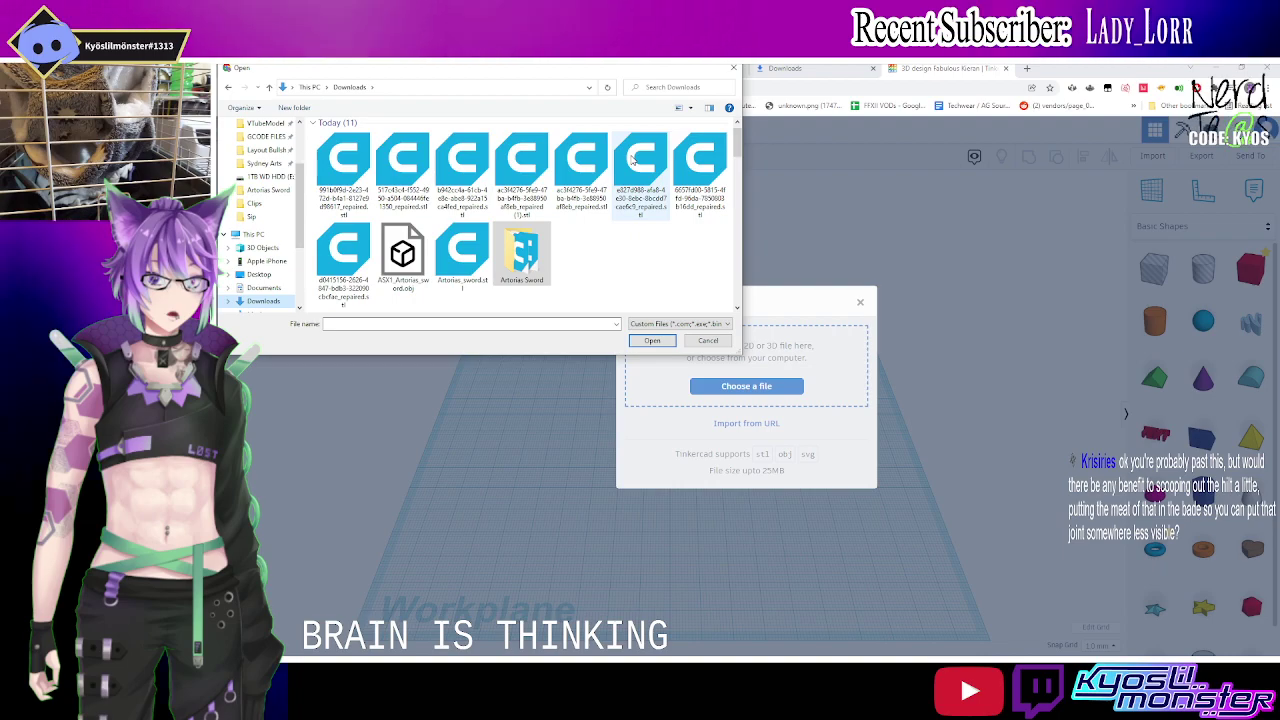
pyautogui.doubleClick(581, 160)
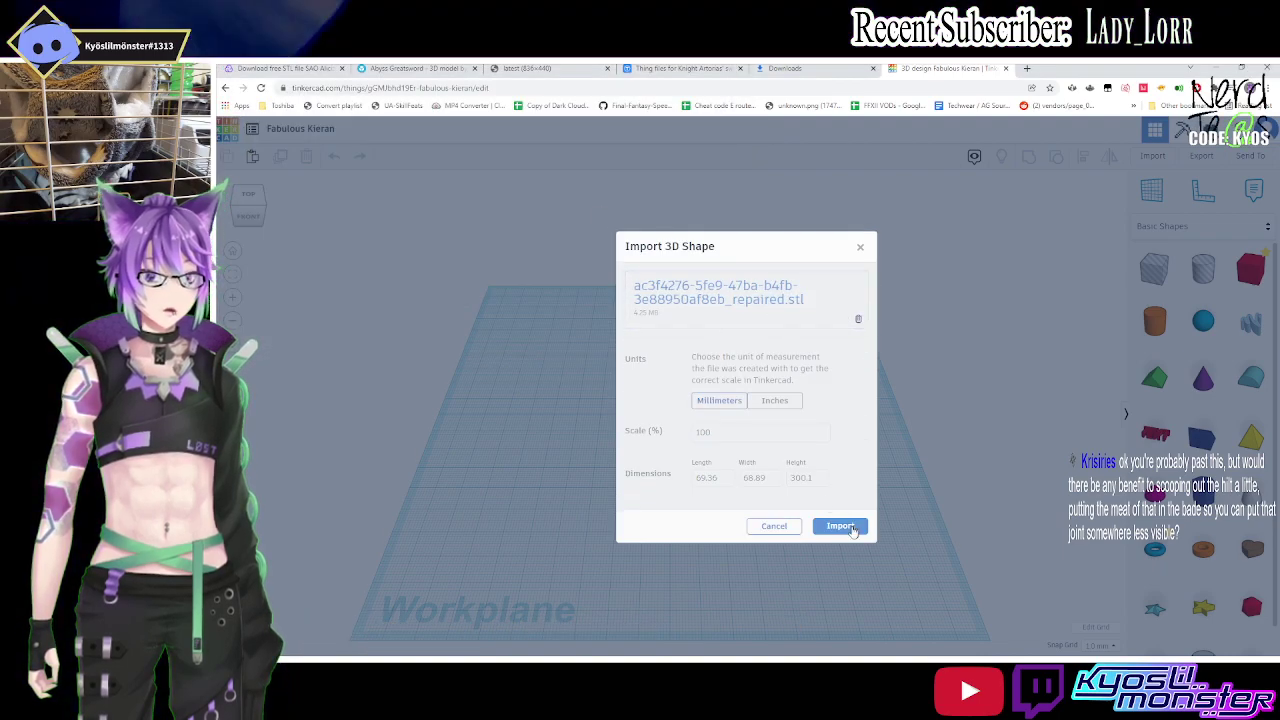
pyautogui.click(845, 533)
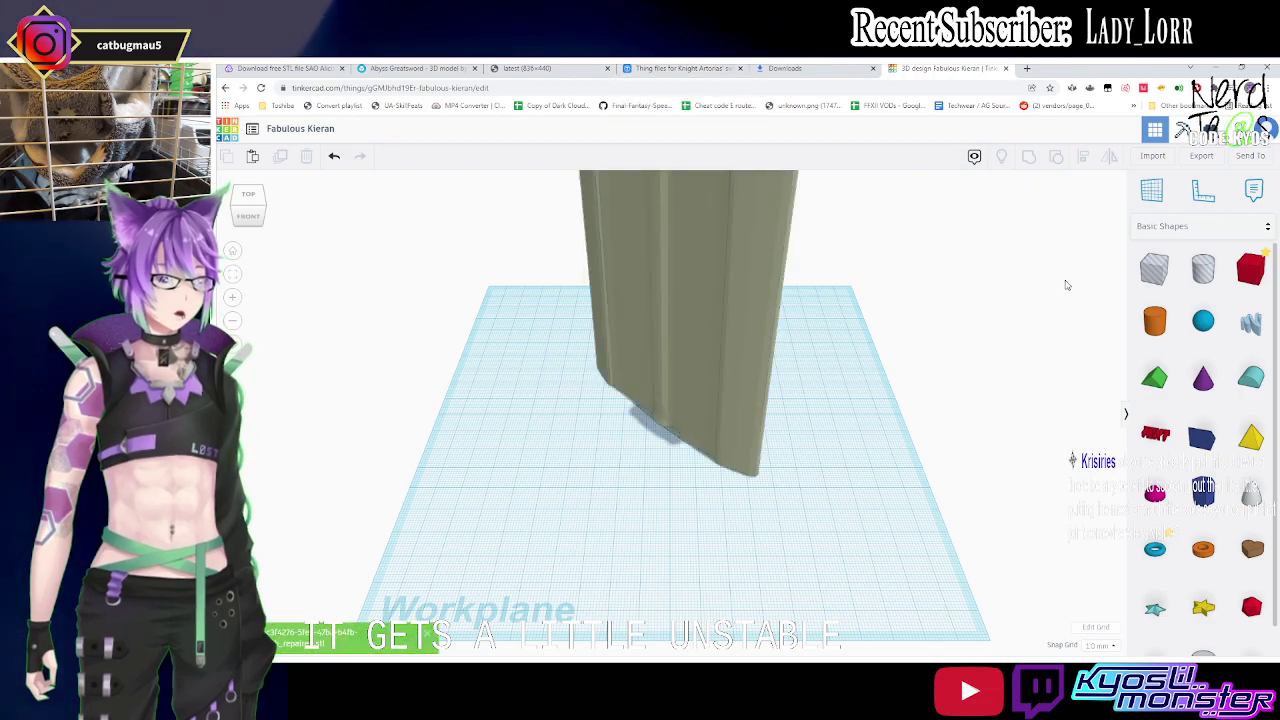
# Select the hole cylinder inside the blade and reduce its number of sides.
pyautogui.moveTo(1066, 285)
pyautogui.mouseDown(button='right')
pyautogui.moveTo(737, 303)
pyautogui.moveTo(614, 251)
pyautogui.moveTo(575, 132)
pyautogui.moveTo(532, 237)
pyautogui.moveTo(656, 347)
pyautogui.mouseUp(button='right')
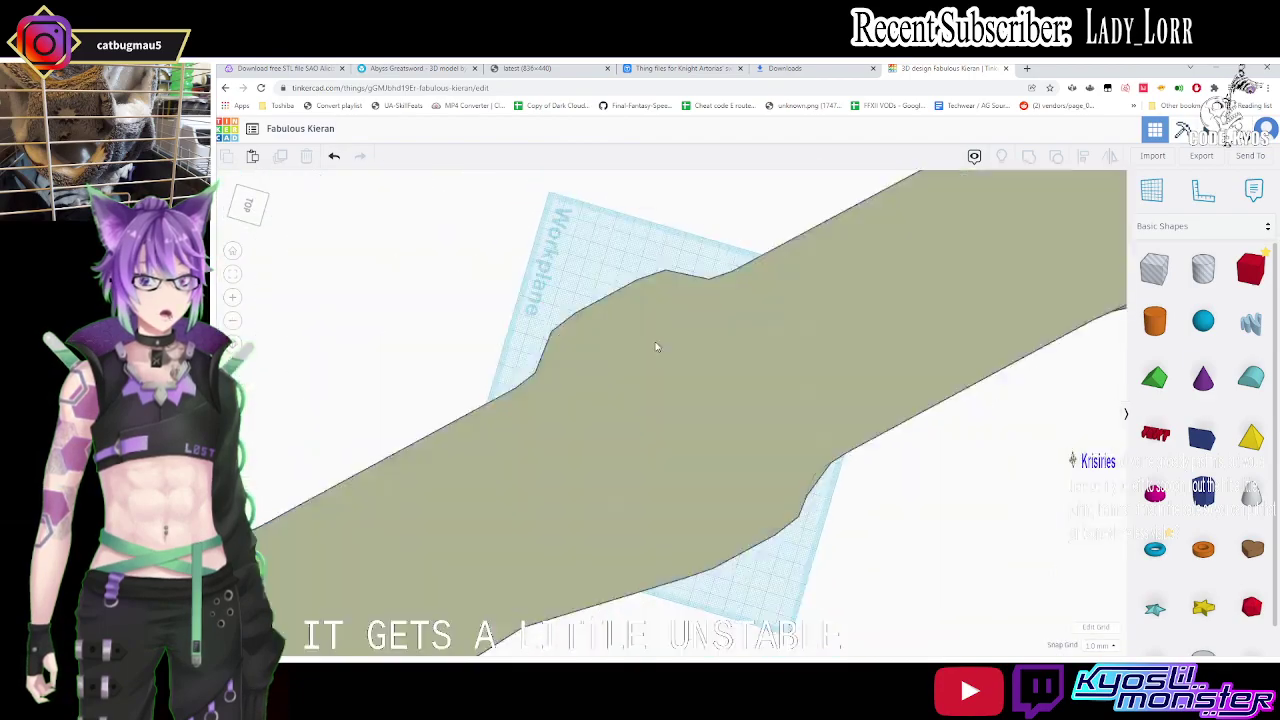
pyautogui.scroll(-5, 700, 410)
pyautogui.scroll(5, 689, 418)
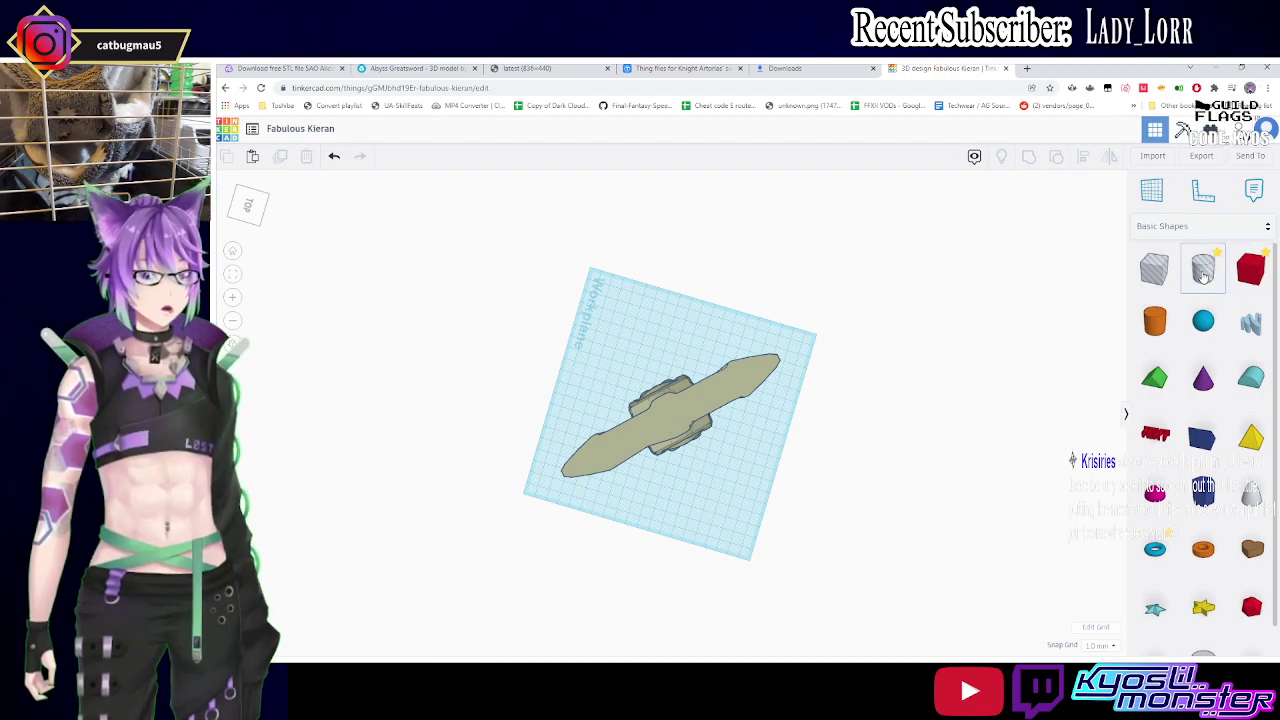
pyautogui.click(665, 416)
pyautogui.moveTo(665, 416)
pyautogui.mouseDown(button='right')
pyautogui.moveTo(699, 289)
pyautogui.moveTo(839, 283)
pyautogui.moveTo(857, 300)
pyautogui.mouseUp(button='right')
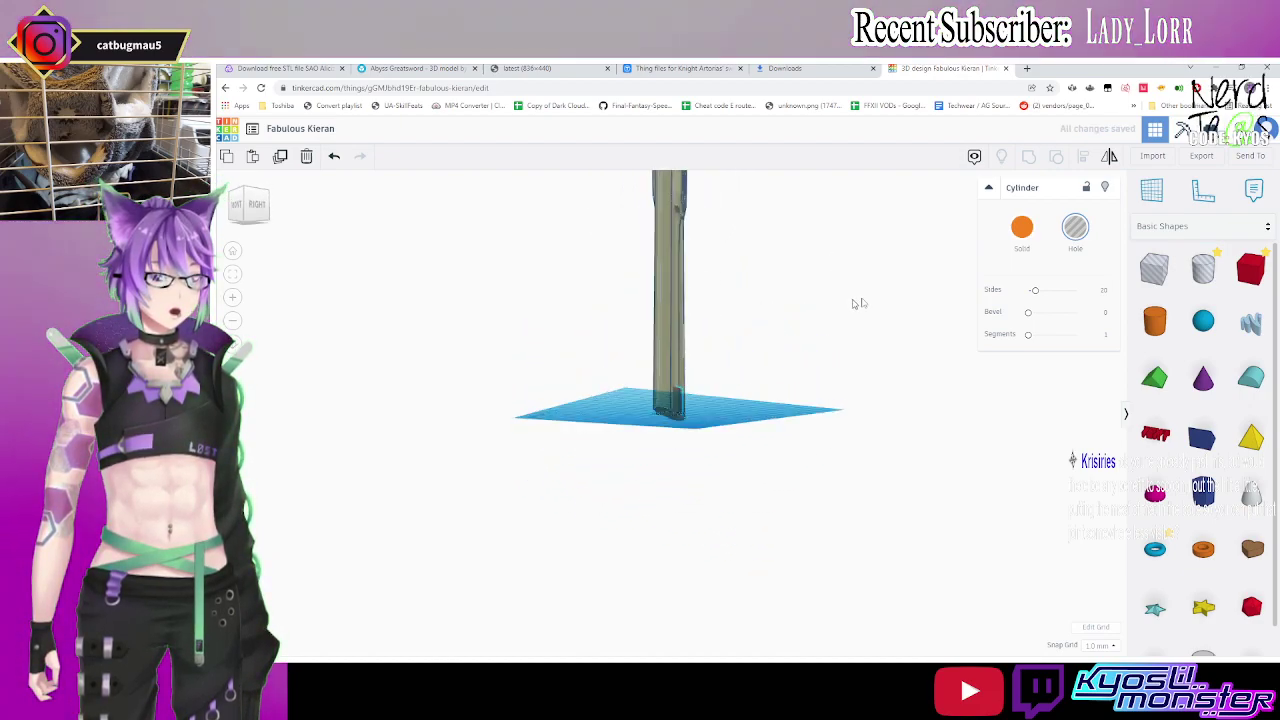
pyautogui.moveTo(1036, 297); pyautogui.dragTo(1042, 291)
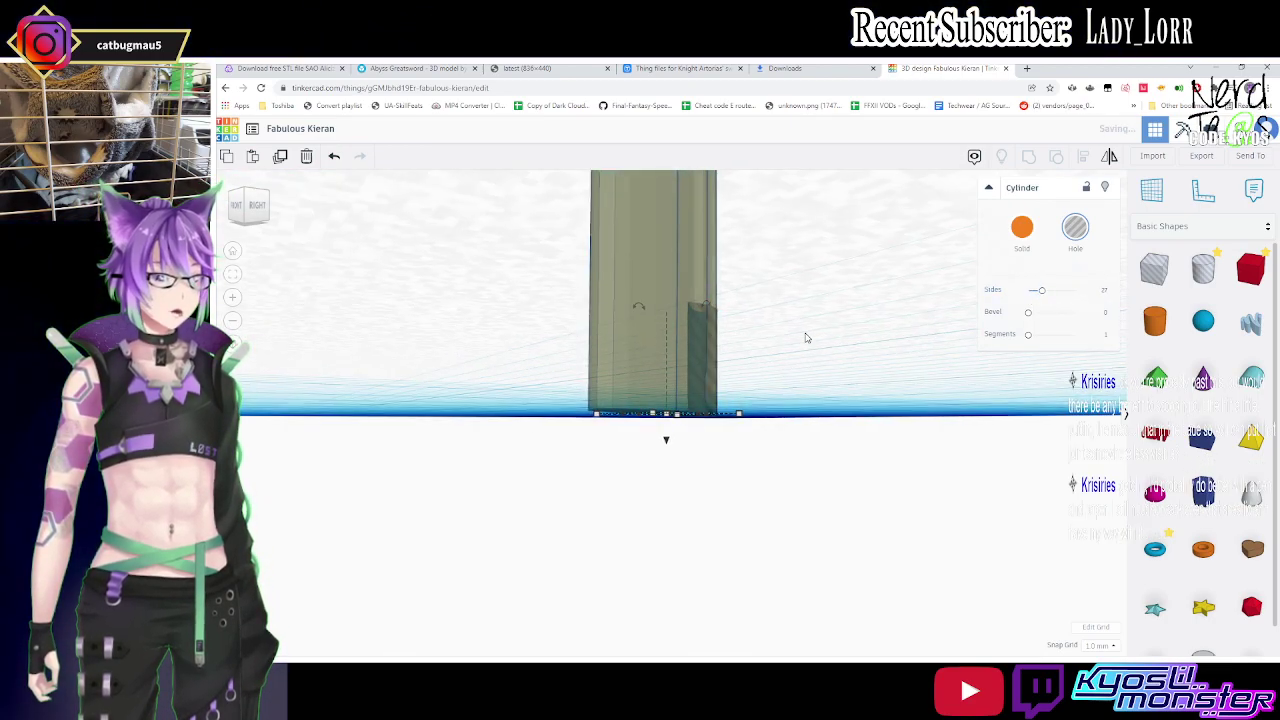
# Shrink the cylinder to about 5 mm wide and move it to the blade's centre.
pyautogui.moveTo(803, 346)
pyautogui.mouseDown(button='right')
pyautogui.moveTo(736, 413)
pyautogui.moveTo(689, 515)
pyautogui.mouseUp(button='right')
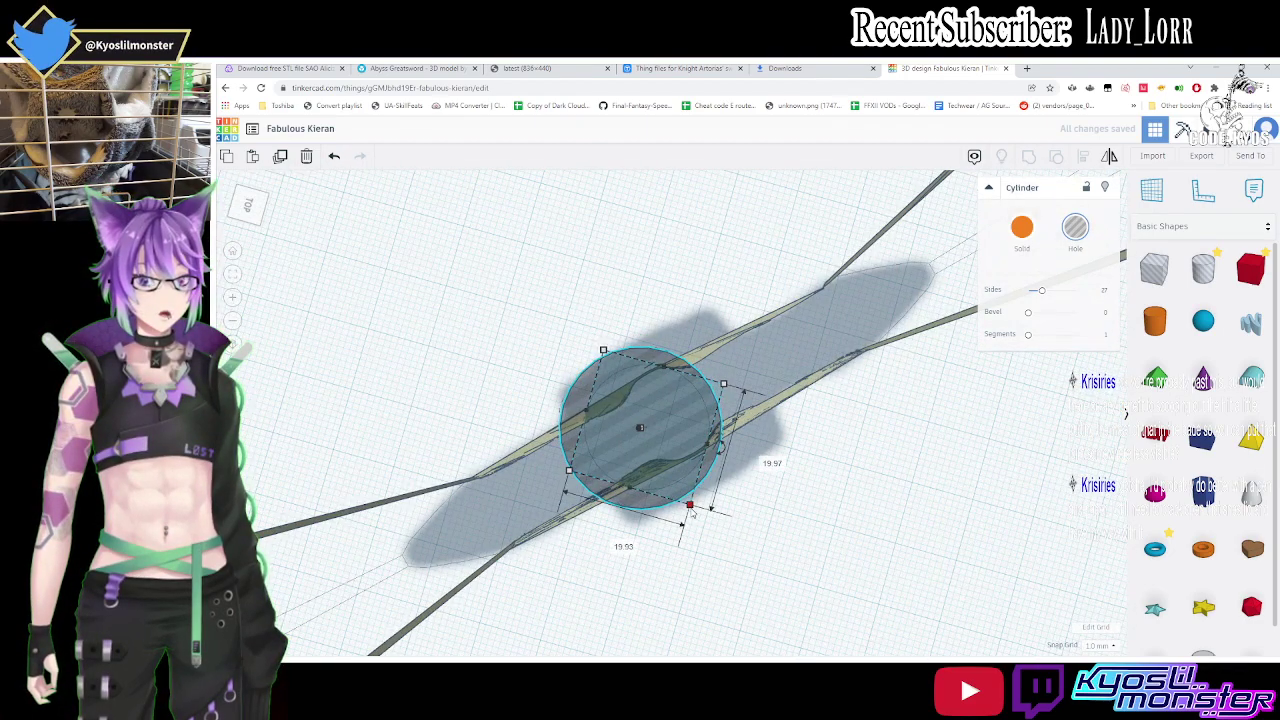
pyautogui.moveTo(689, 505); pyautogui.dragTo(612, 418)
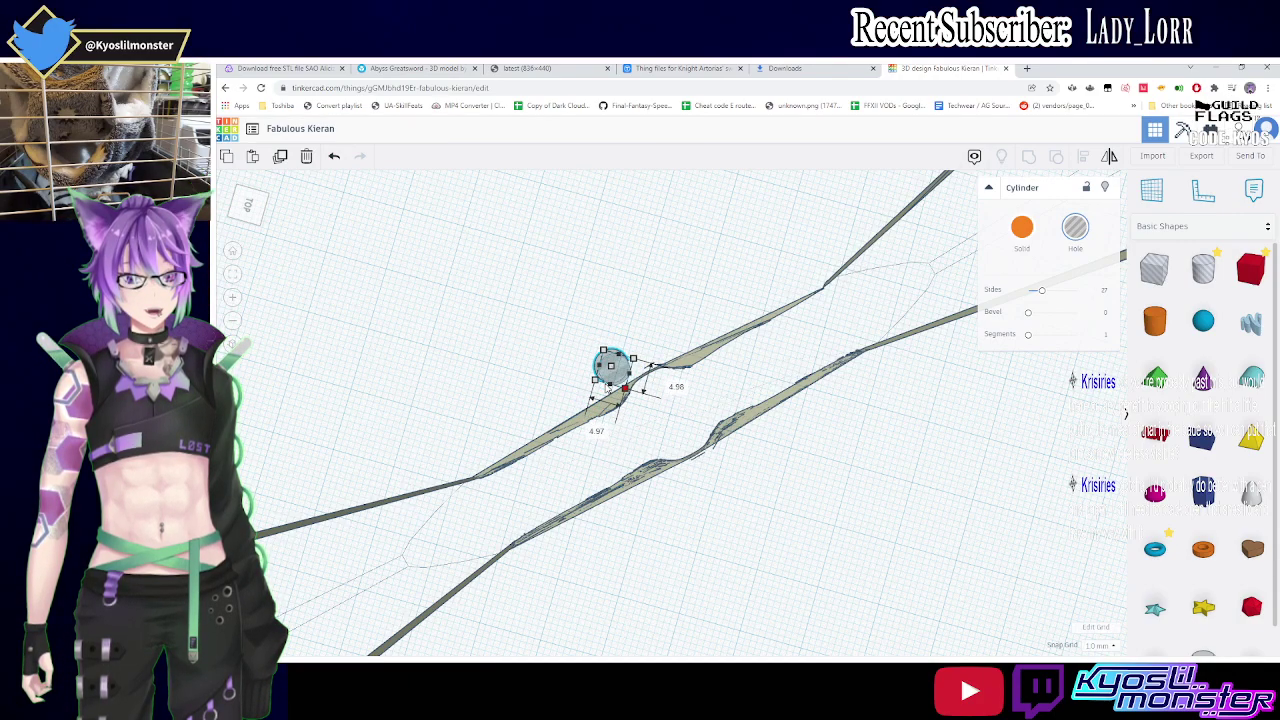
pyautogui.moveTo(610, 368); pyautogui.dragTo(618, 376)
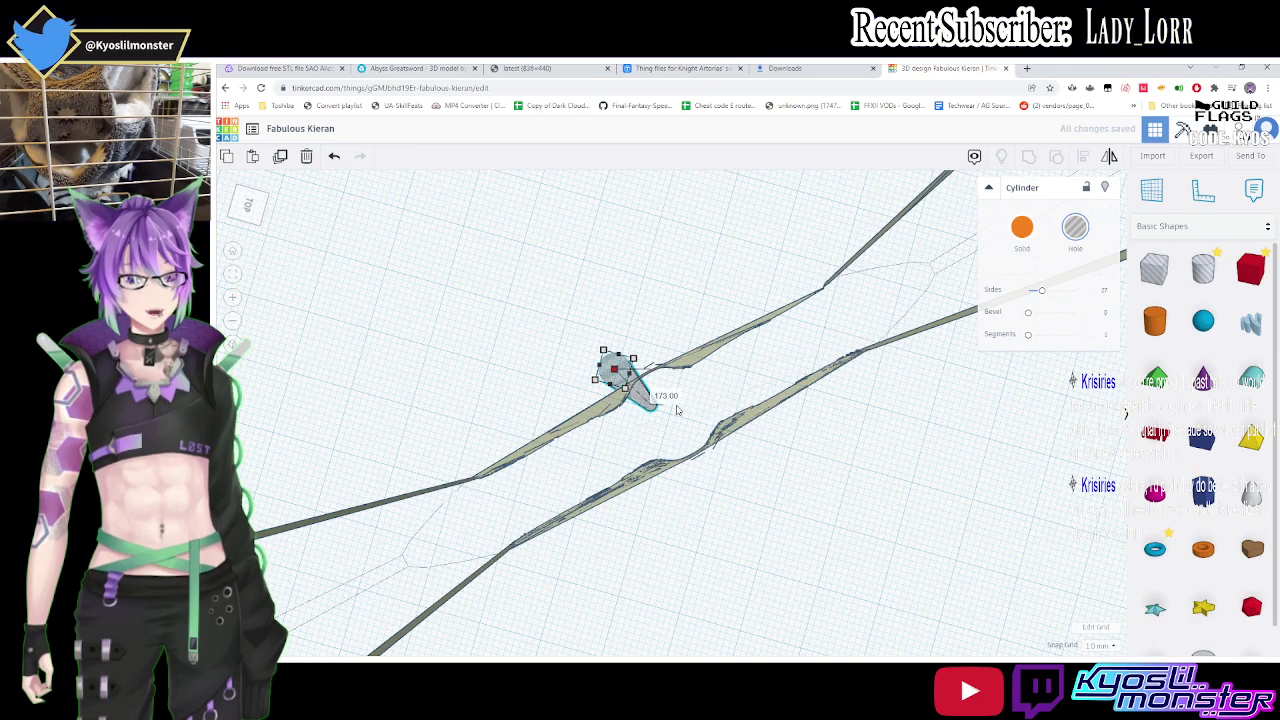
pyautogui.moveTo(623, 384); pyautogui.dragTo(661, 408)
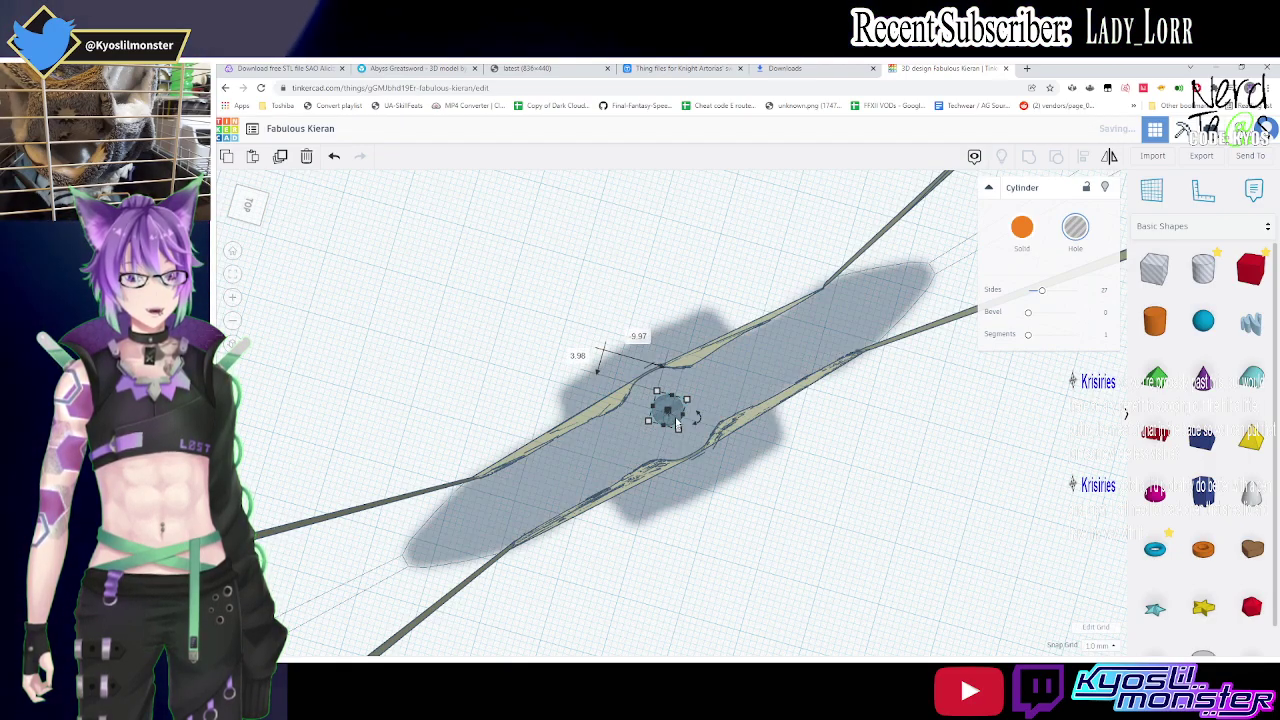
pyautogui.moveTo(662, 408); pyautogui.dragTo(690, 294, button='right')
# Select the hole cylinder at the blade's base and lift it to 28 mm elevation.
pyautogui.click(667, 408)
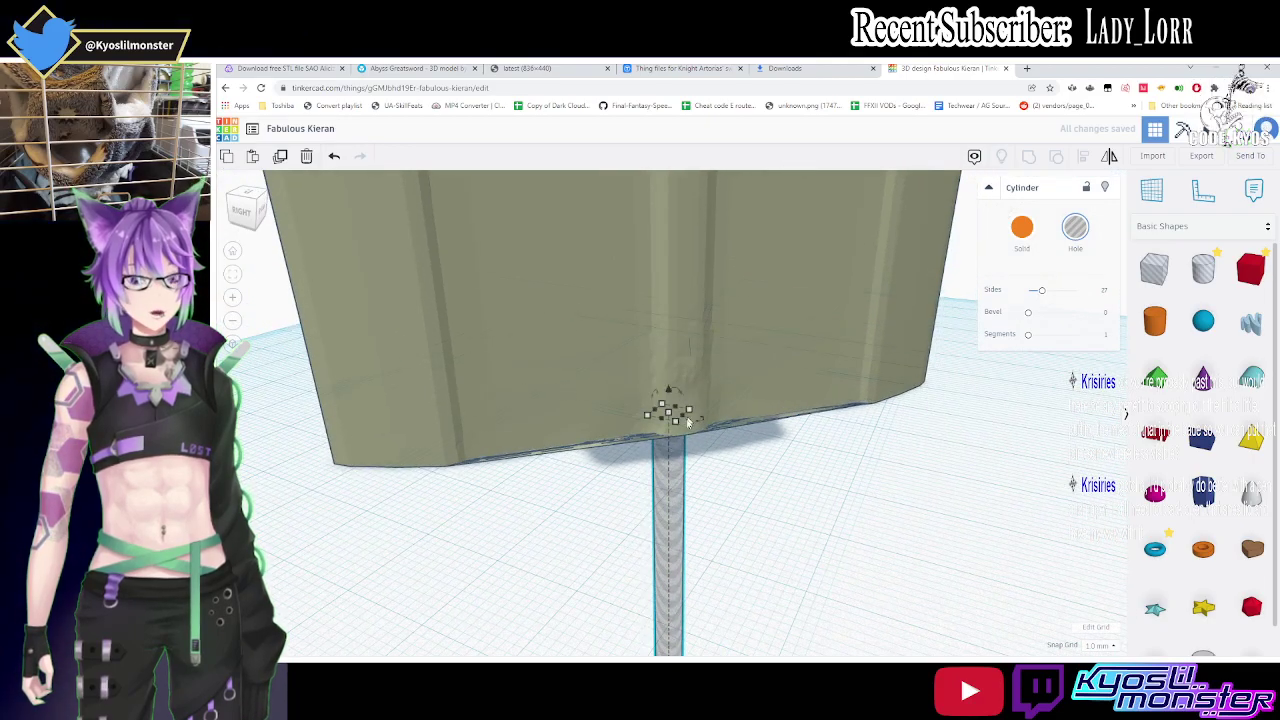
pyautogui.moveTo(671, 392); pyautogui.dragTo(658, 252)
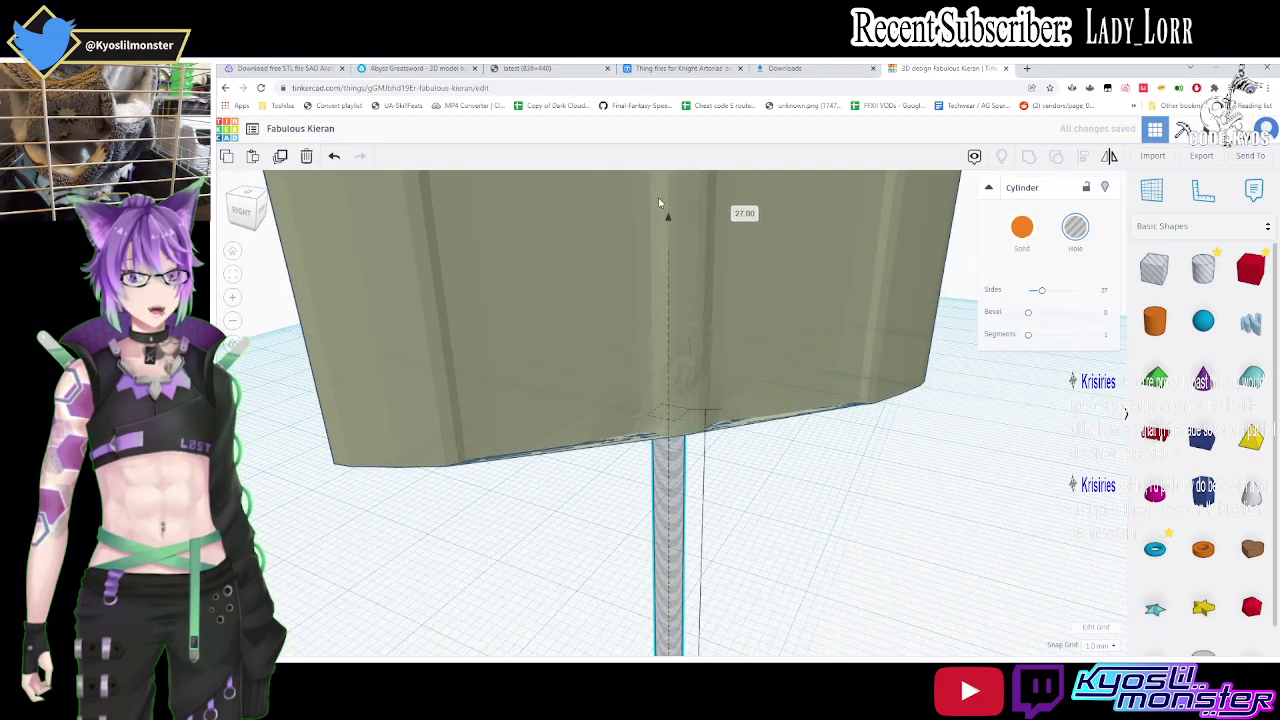
pyautogui.moveTo(658, 202); pyautogui.dragTo(659, 196)
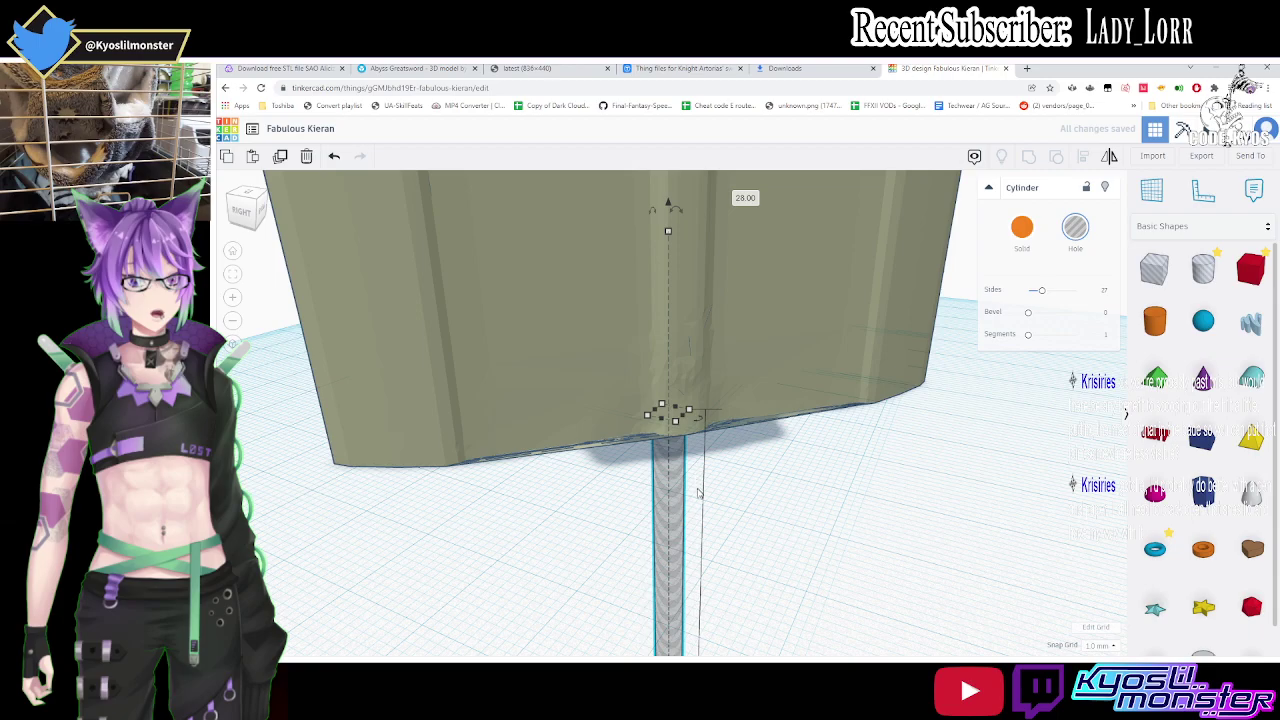
pyautogui.scroll(-3, 698, 492)
pyautogui.scroll(-3, 692, 523)
pyautogui.scroll(-3, 686, 555)
pyautogui.scroll(-3, 675, 617)
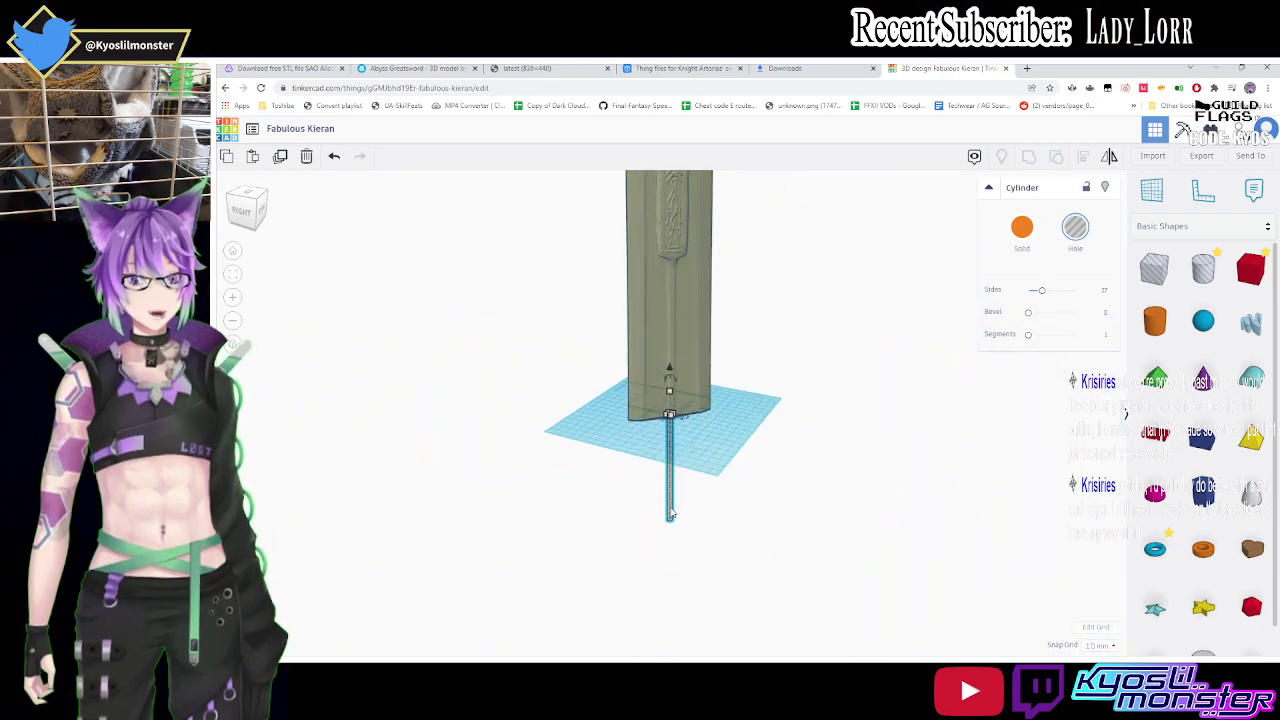
pyautogui.scroll(2, 671, 514)
pyautogui.scroll(1, 668, 560)
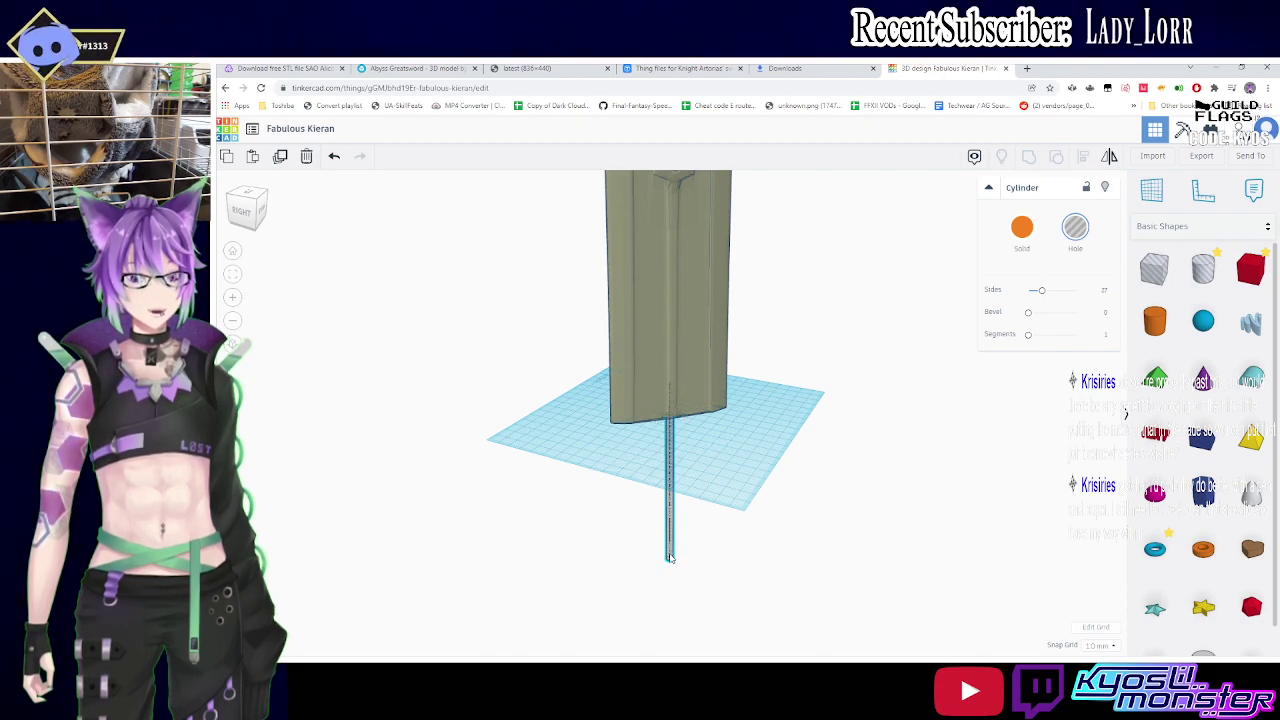
pyautogui.scroll(1, 670, 571)
pyautogui.scroll(1, 669, 565)
pyautogui.scroll(2, 672, 580)
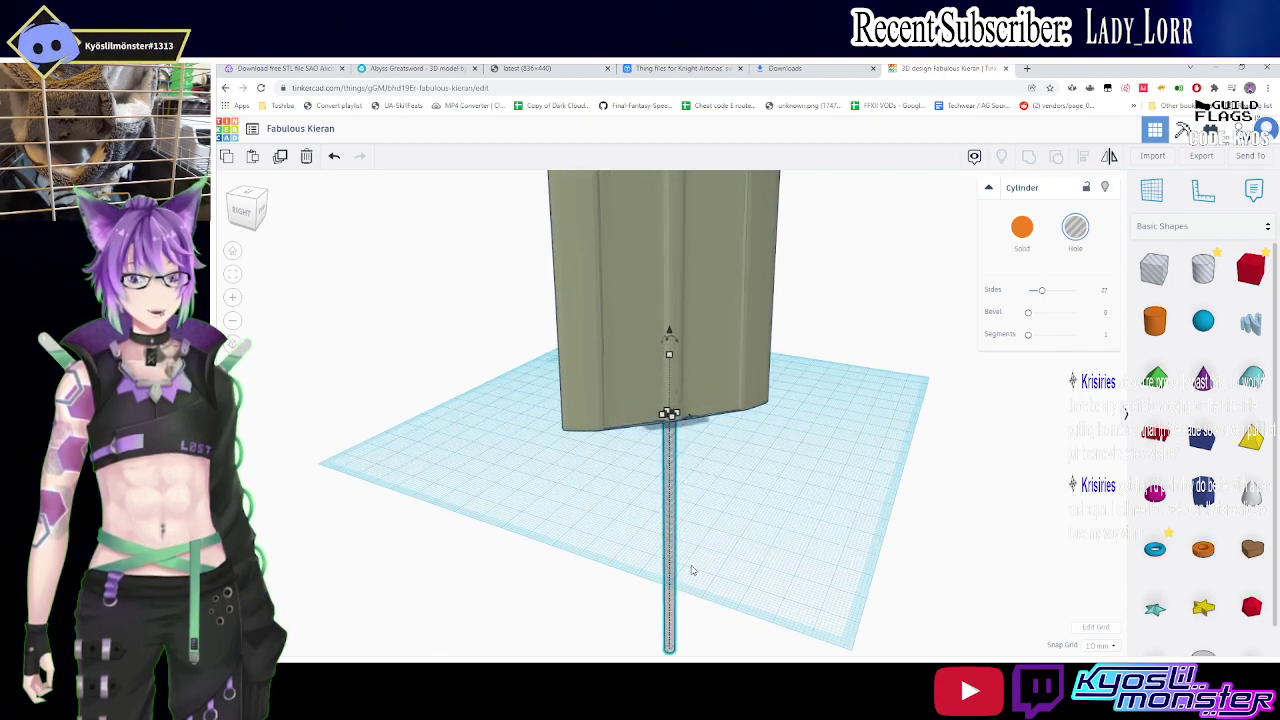
pyautogui.scroll(1, 685, 477)
pyautogui.moveTo(685, 477); pyautogui.dragTo(688, 471, button='right')
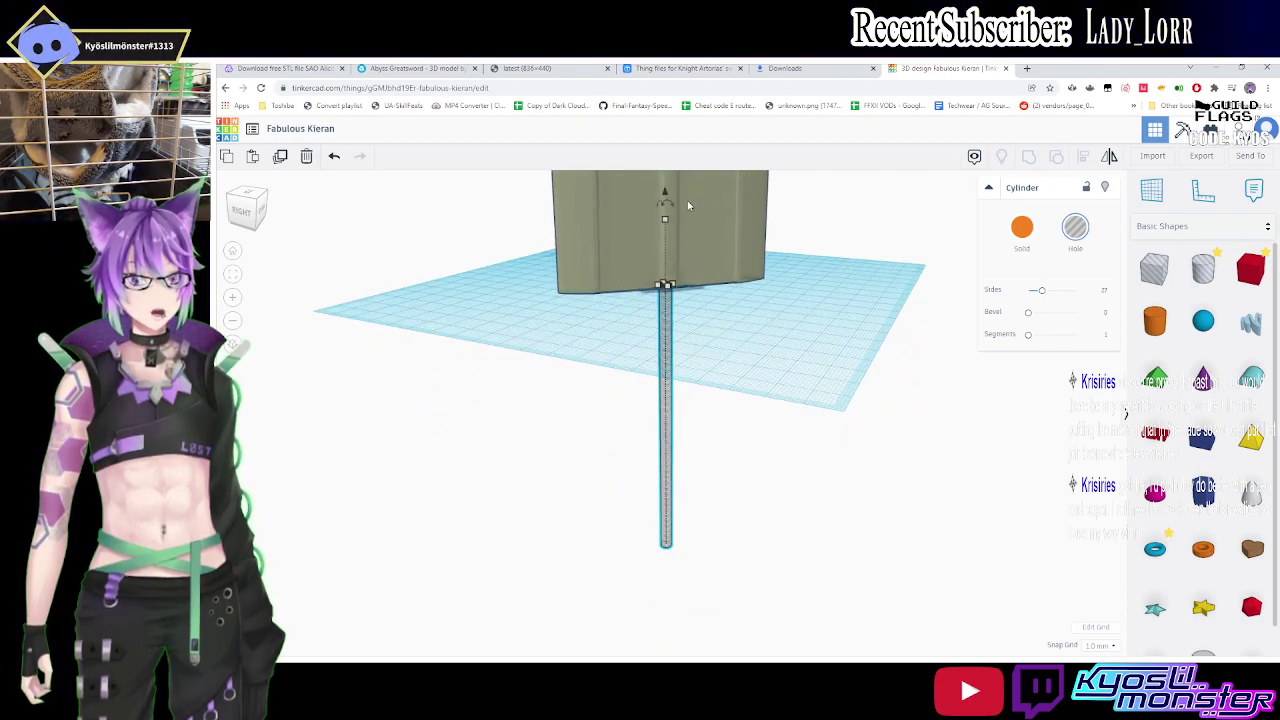
# Shorten the hole cylinder from its bottom and raise it up into the blade.
pyautogui.moveTo(667, 196); pyautogui.dragTo(735, 304)
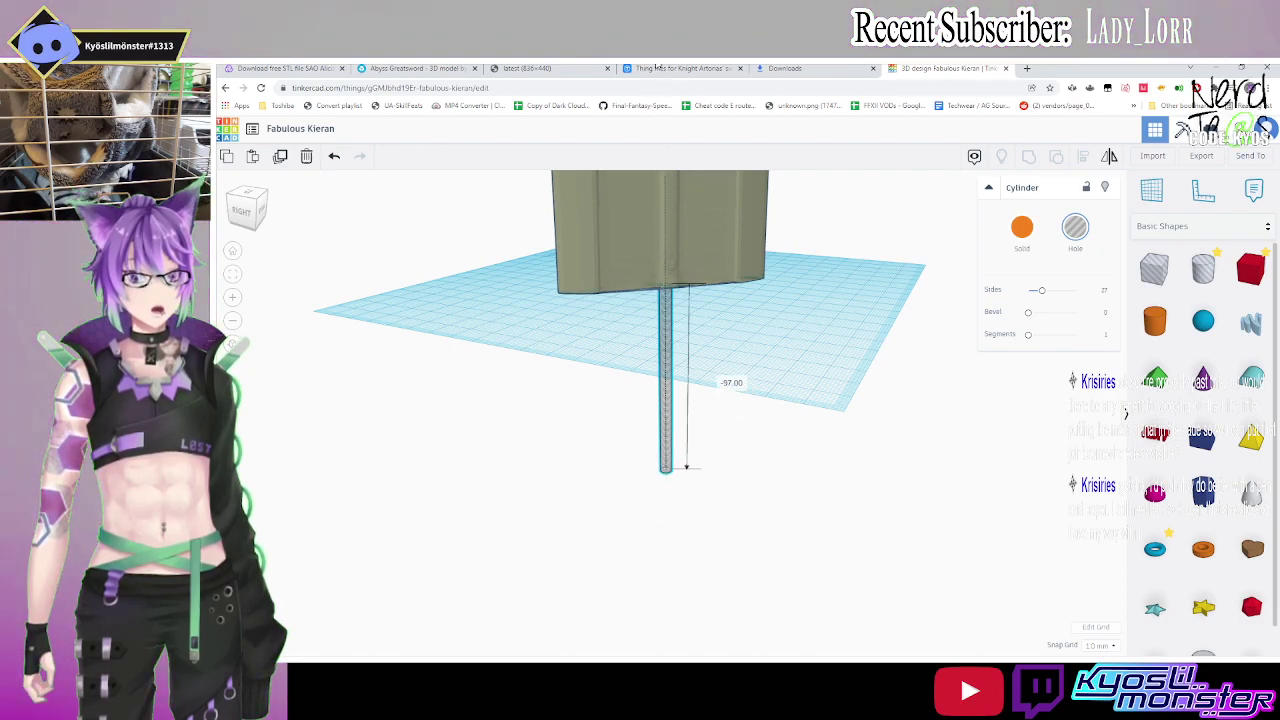
pyautogui.scroll(-2, 735, 304)
pyautogui.scroll(-1, 700, 320)
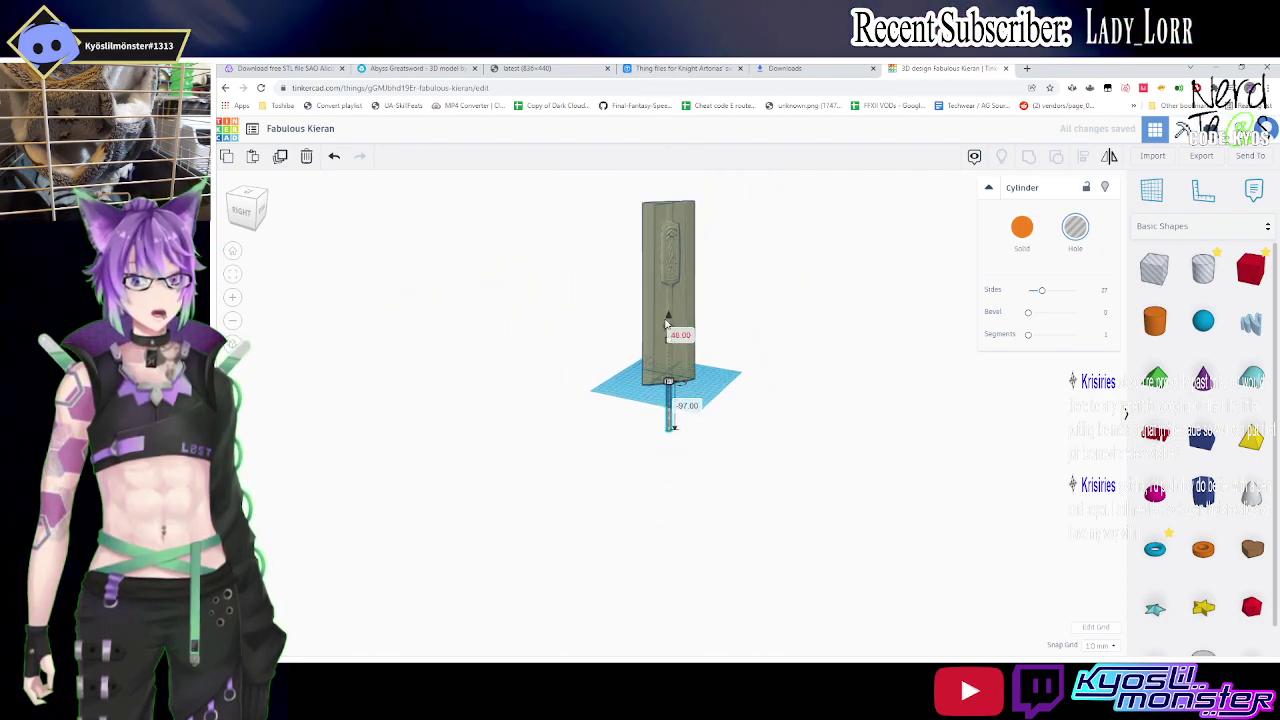
pyautogui.moveTo(667, 313); pyautogui.dragTo(669, 196)
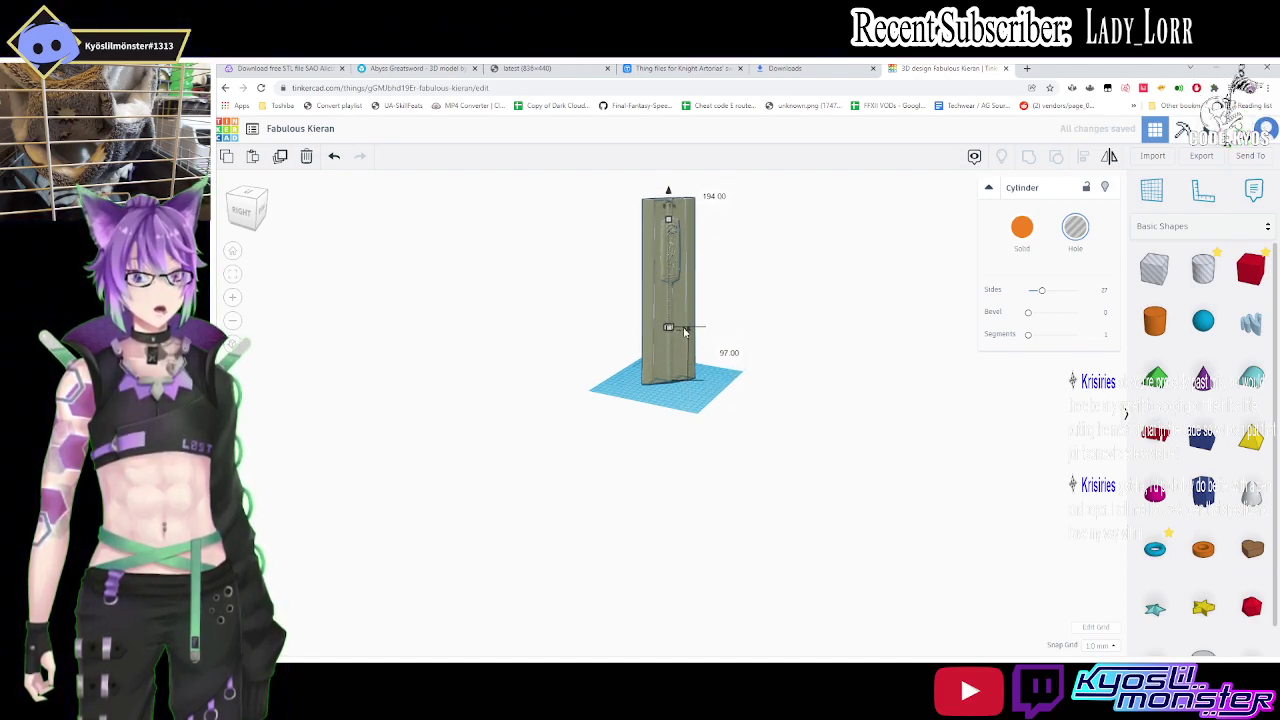
pyautogui.scroll(1, 685, 332)
pyautogui.scroll(1, 686, 343)
pyautogui.scroll(3, 700, 300)
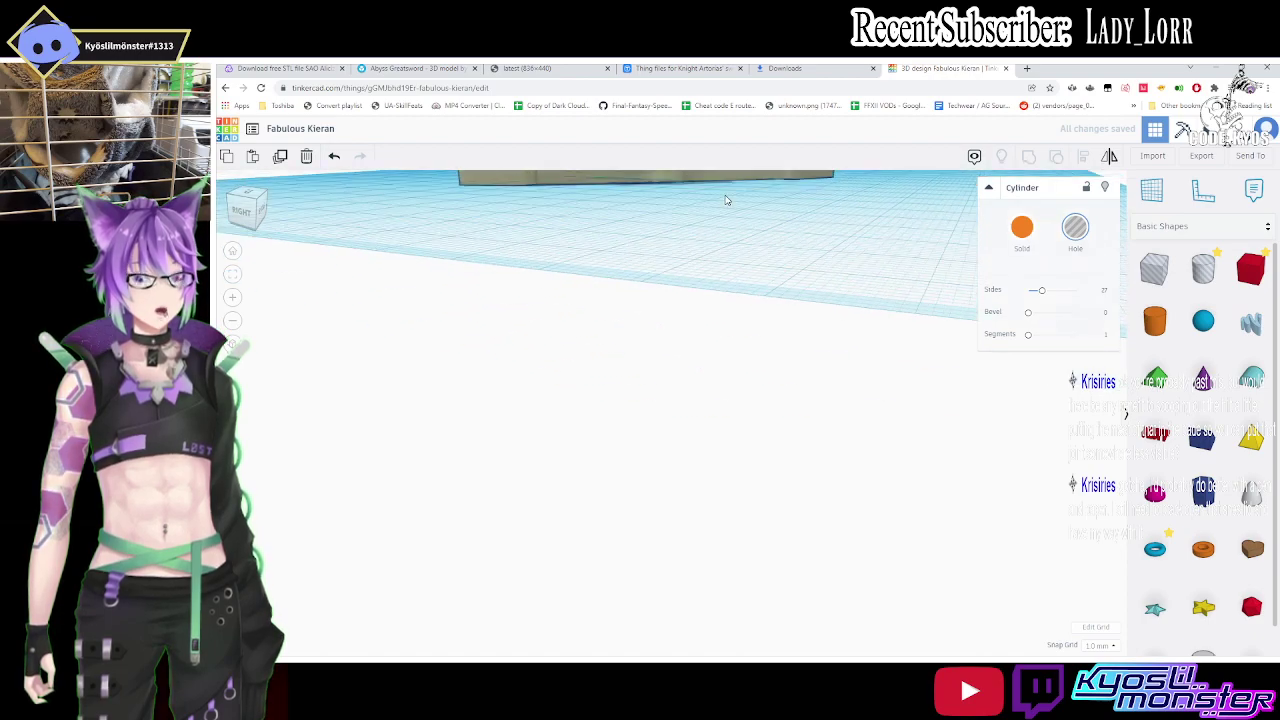
# Lengthen the hole cylinder to 235 mm and sink it to -21 mm through the blade.
pyautogui.moveTo(726, 200); pyautogui.dragTo(708, 565, button='right')
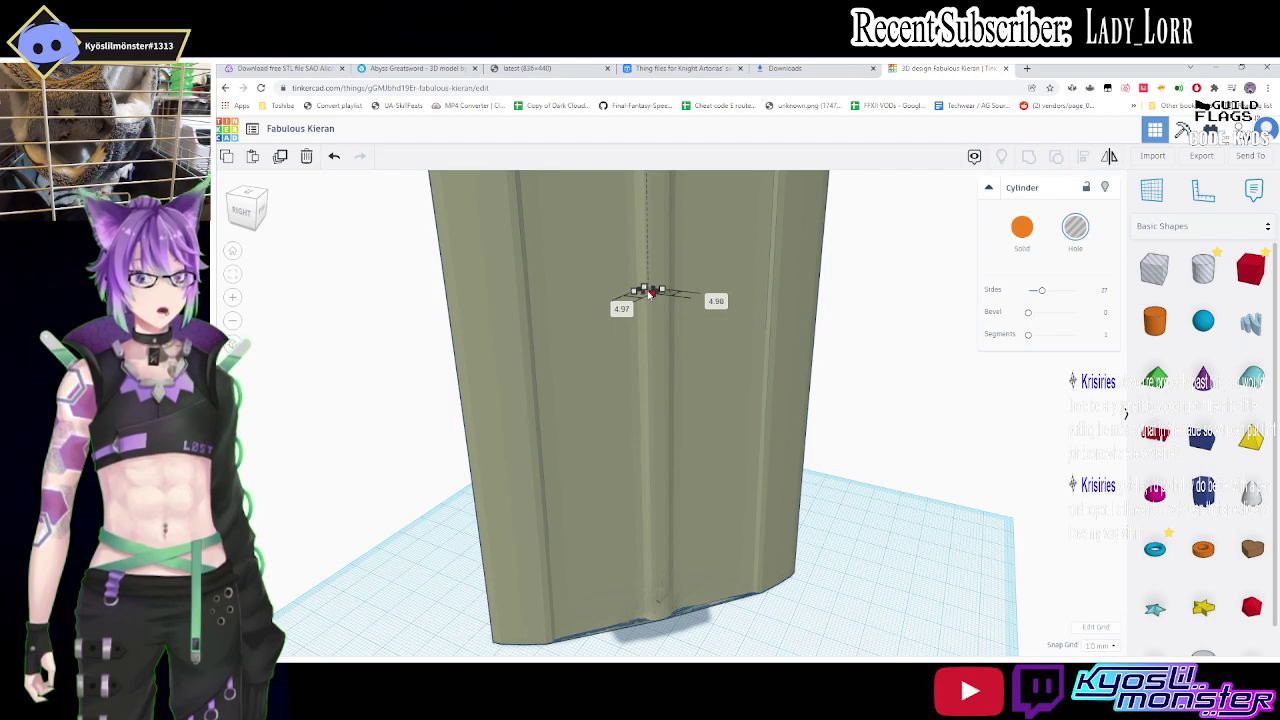
pyautogui.scroll(1, 646, 291)
pyautogui.scroll(2, 640, 262)
pyautogui.scroll(1, 622, 233)
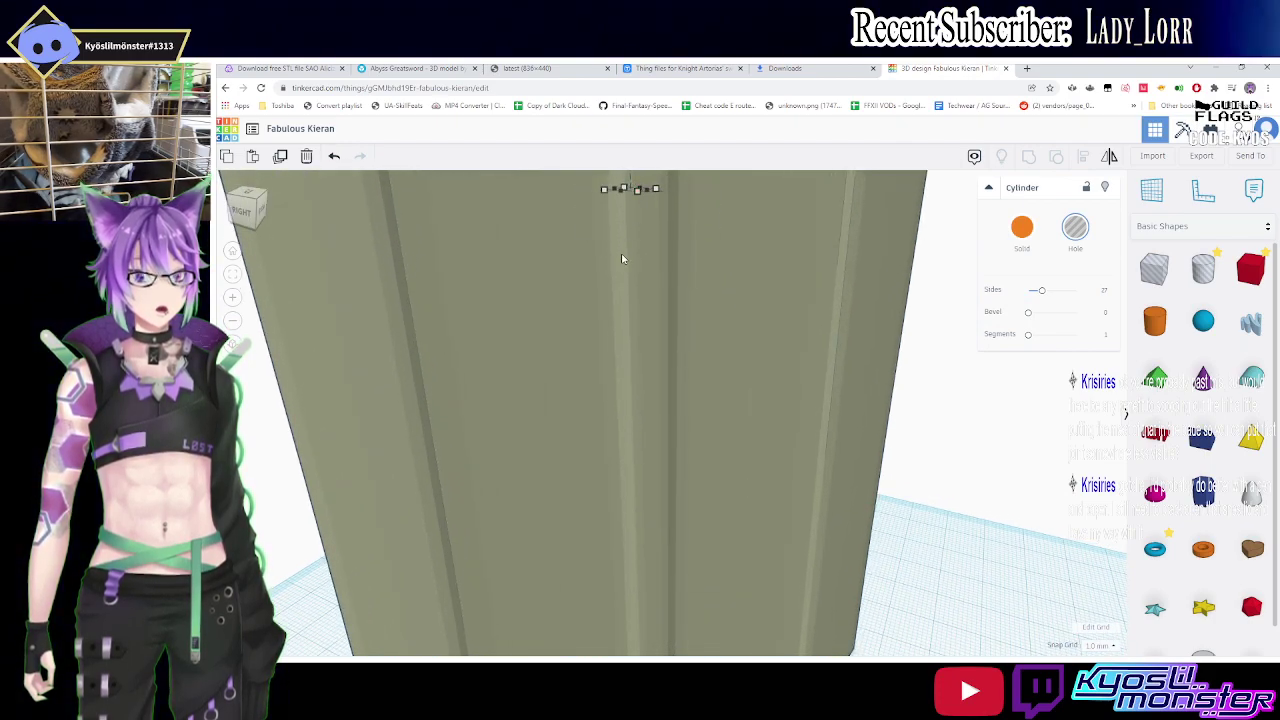
pyautogui.moveTo(622, 259); pyautogui.dragTo(700, 358, button='right')
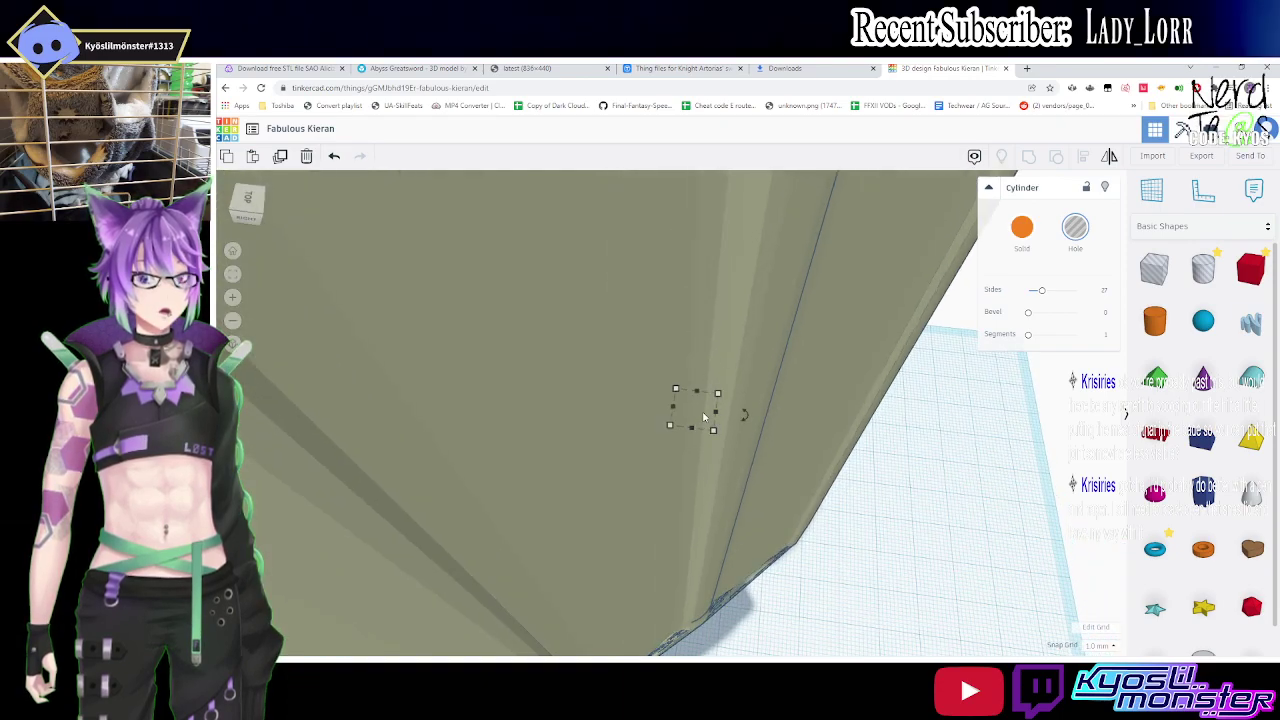
pyautogui.scroll(-2, 717, 214)
pyautogui.scroll(-3, 712, 210)
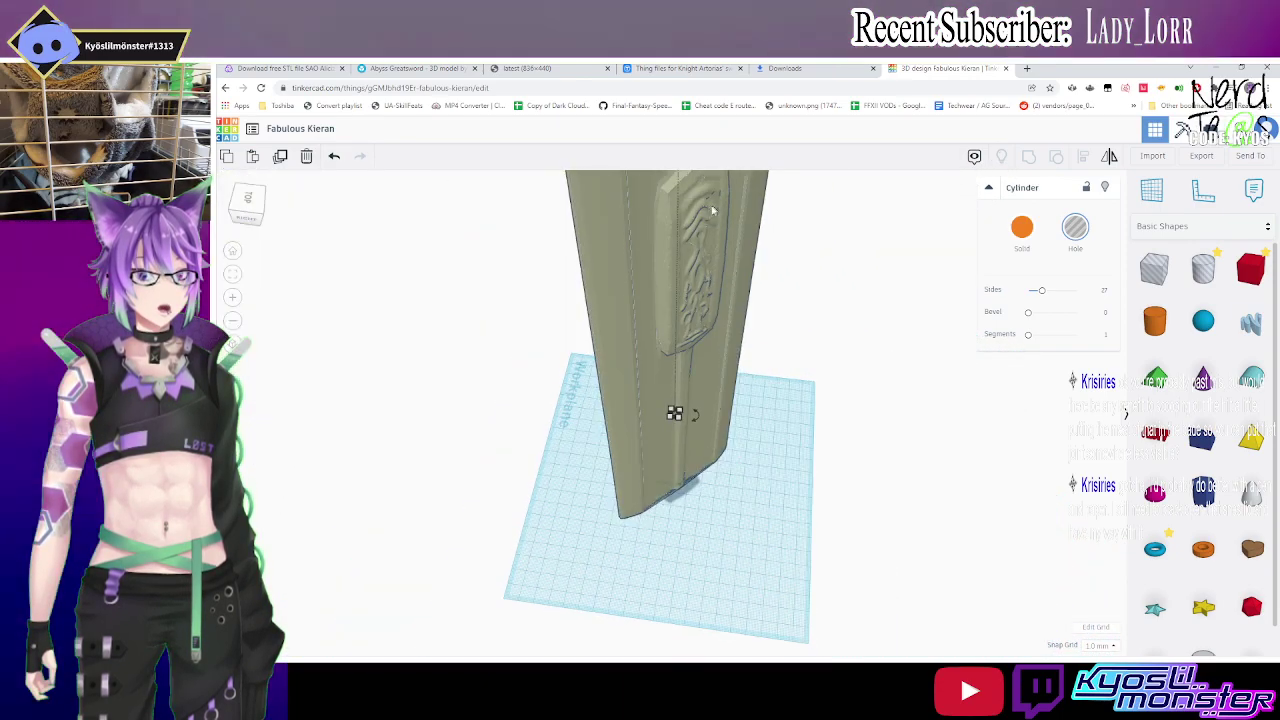
pyautogui.scroll(-5, 705, 250)
pyautogui.scroll(3, 680, 268)
pyautogui.scroll(1, 676, 262)
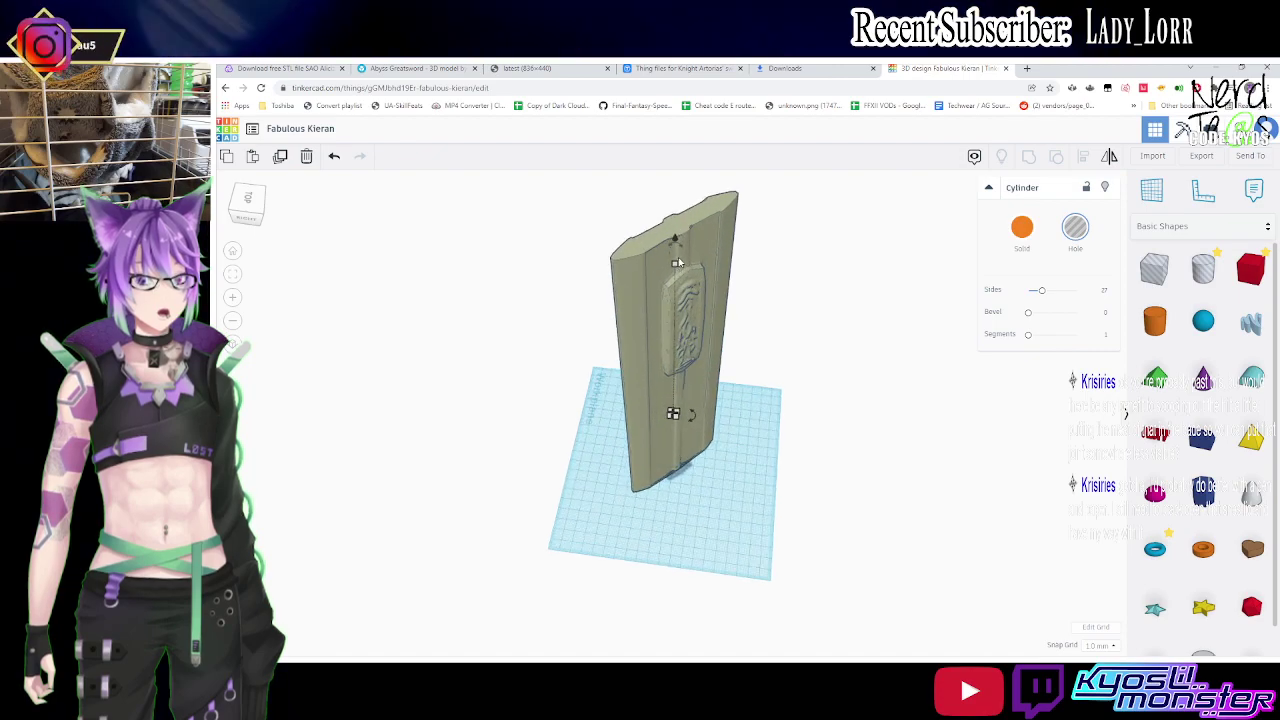
pyautogui.moveTo(675, 239)
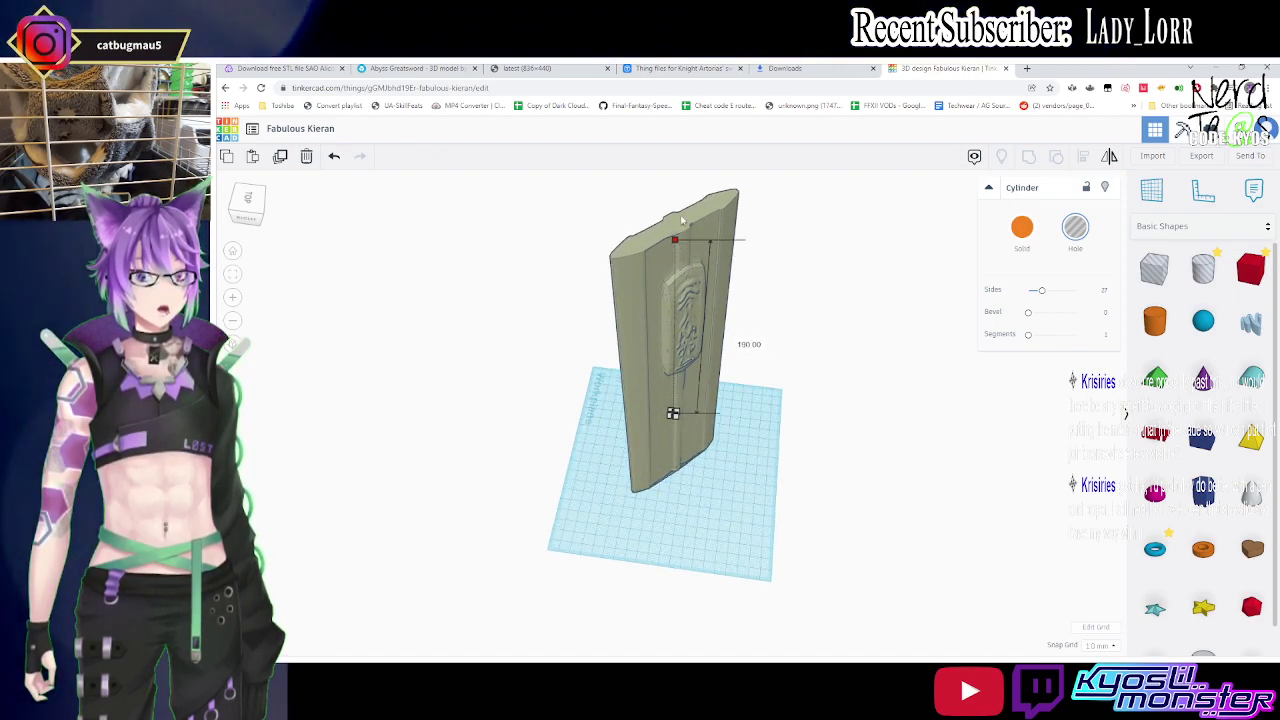
pyautogui.moveTo(681, 219); pyautogui.dragTo(685, 180)
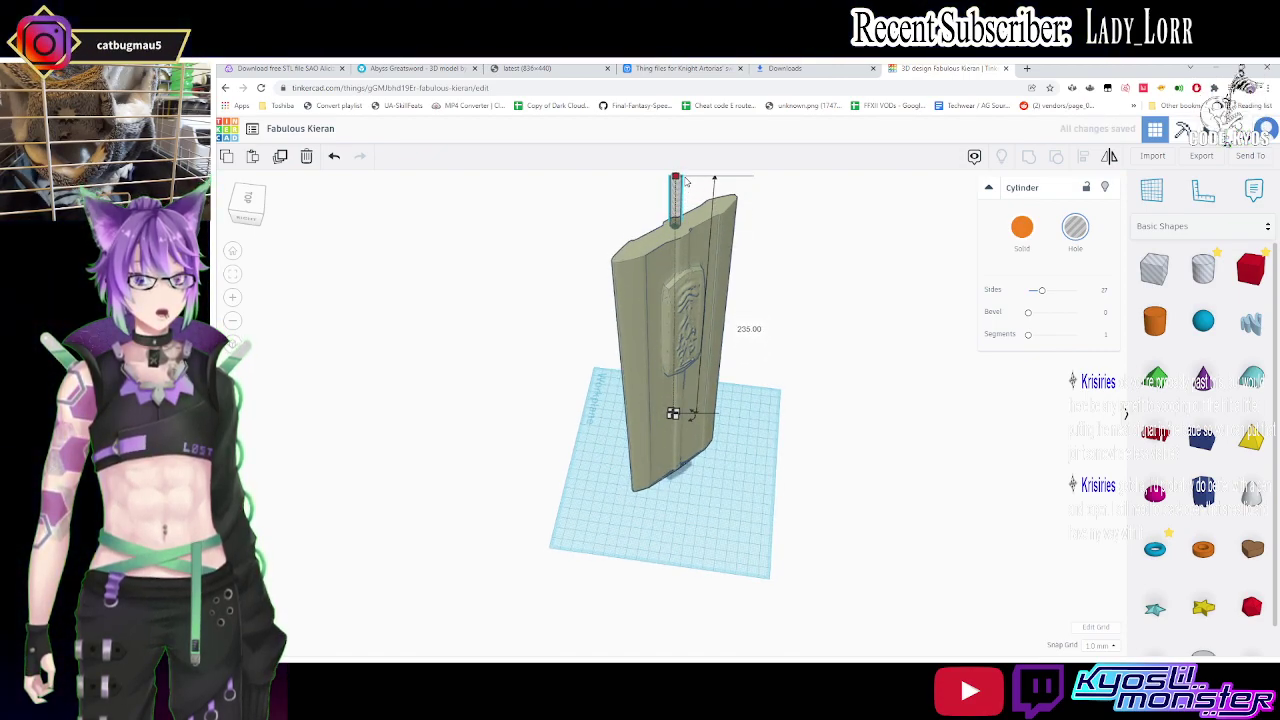
pyautogui.scroll(-1, 699, 248)
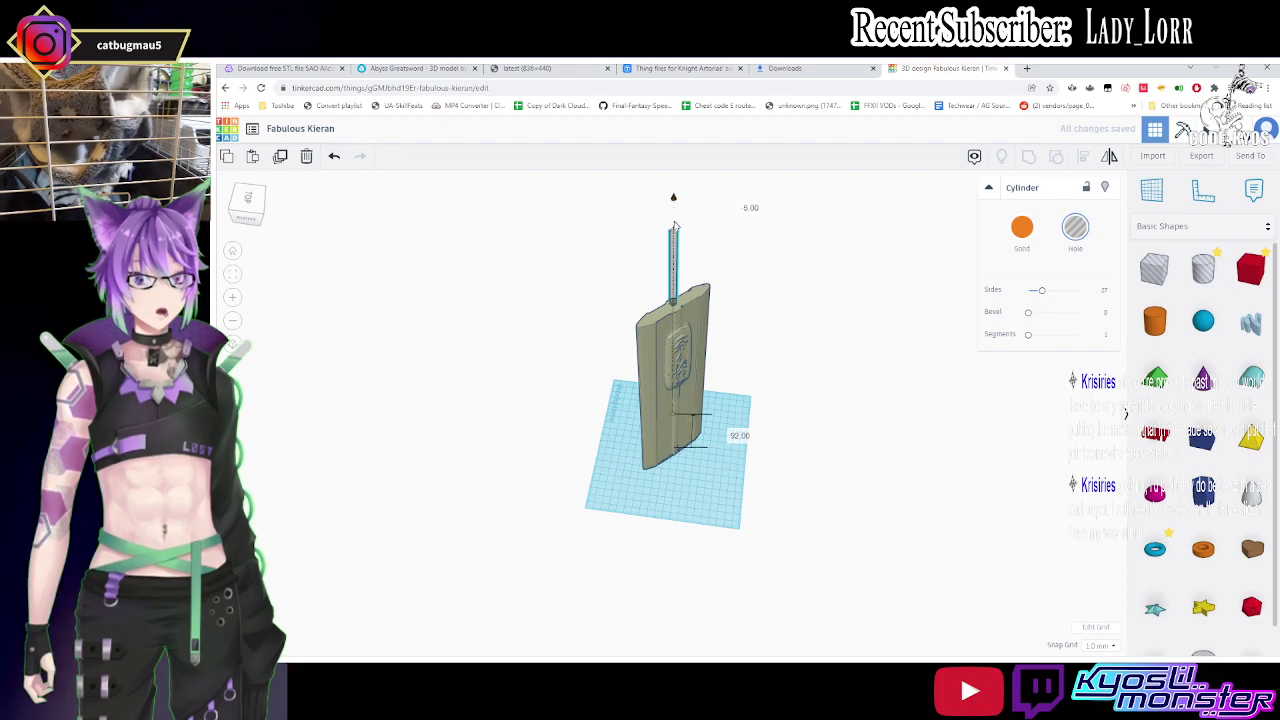
pyautogui.moveTo(674, 200); pyautogui.dragTo(673, 262)
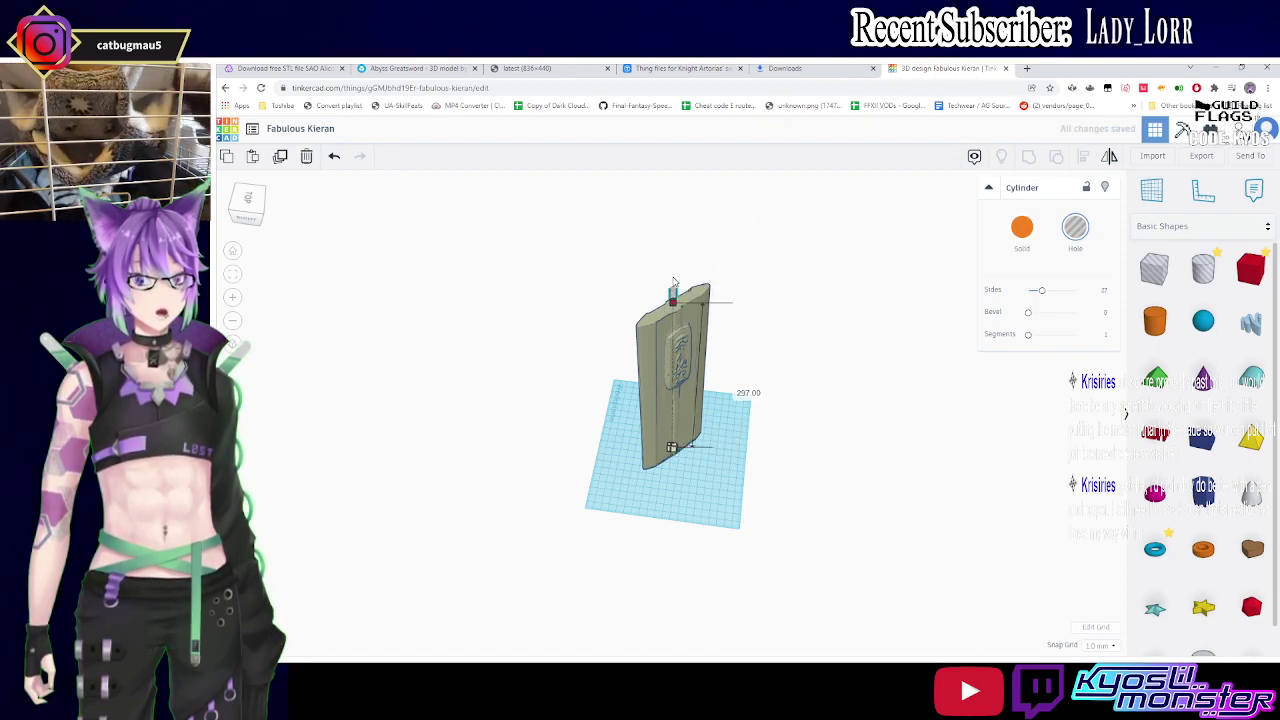
pyautogui.moveTo(673, 257); pyautogui.dragTo(675, 272)
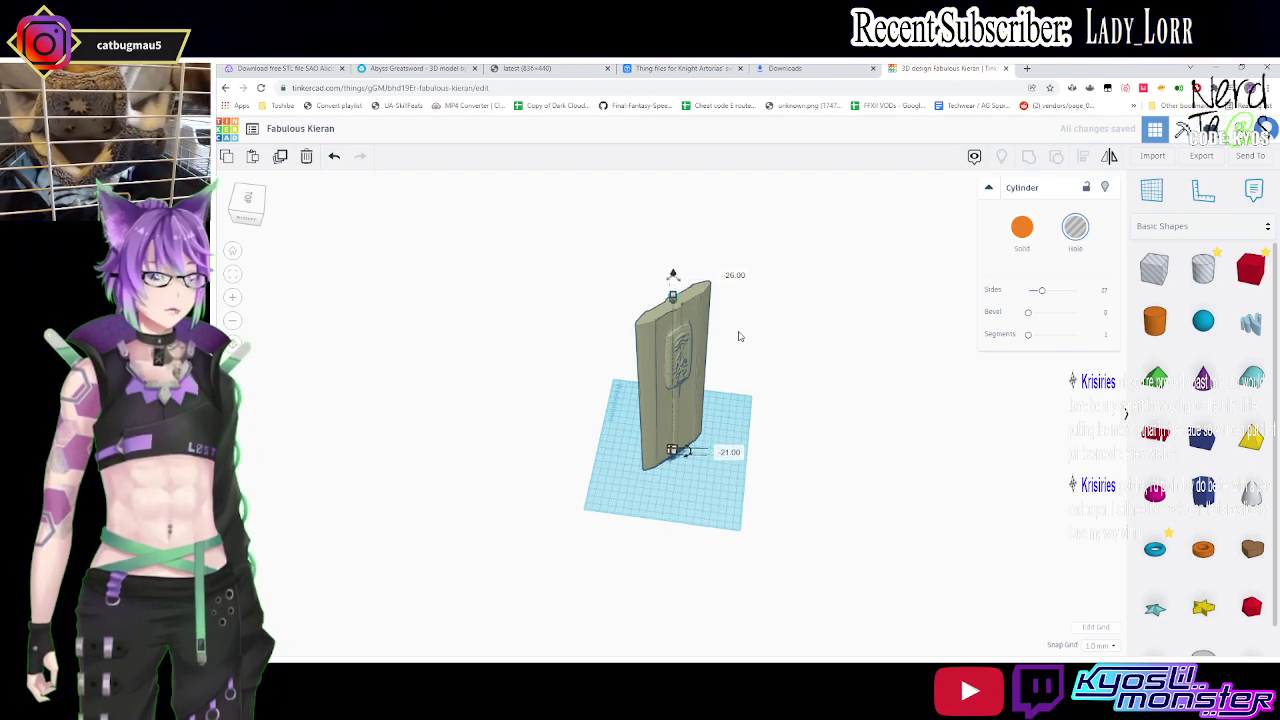
pyautogui.scroll(5, 740, 330)
pyautogui.scroll(3, 771, 309)
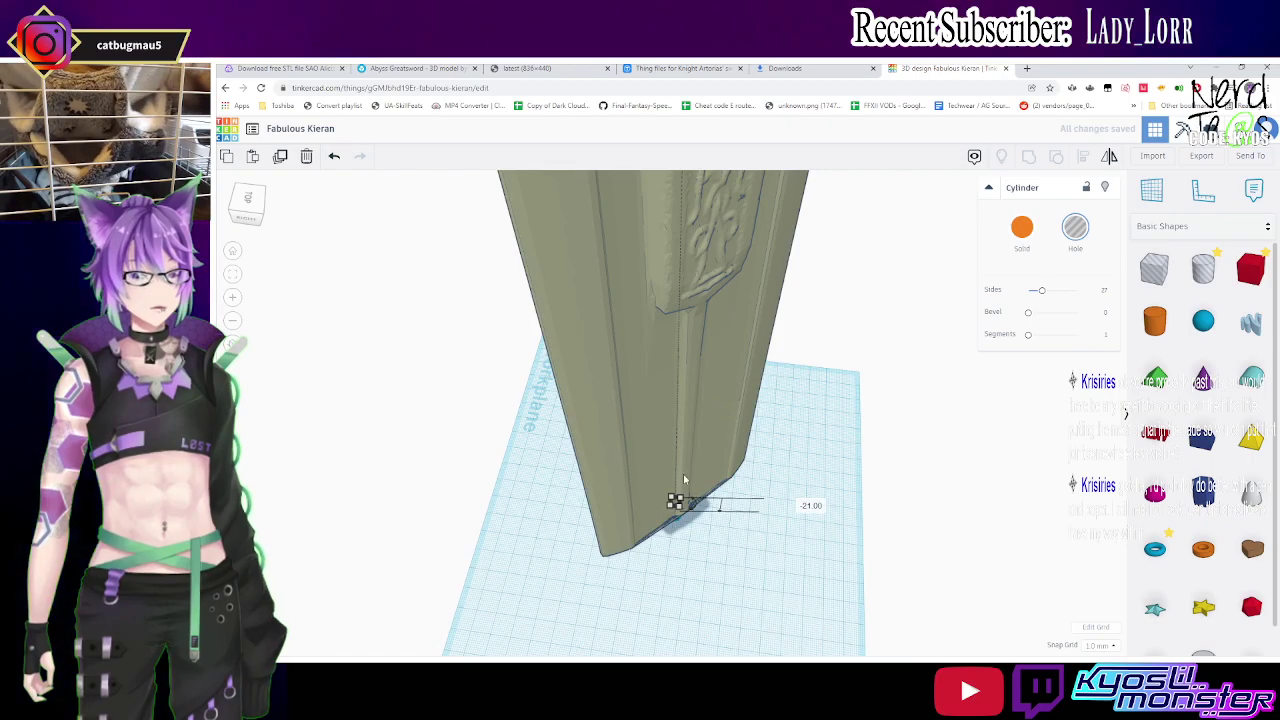
# Place a copy of the hole cylinder near the blade's right end, undoing an overshoot.
pyautogui.moveTo(718, 391)
pyautogui.mouseDown(button='right')
pyautogui.moveTo(707, 452)
pyautogui.moveTo(643, 586)
pyautogui.moveTo(654, 449)
pyautogui.moveTo(648, 462)
pyautogui.mouseUp(button='right')
pyautogui.press('f')
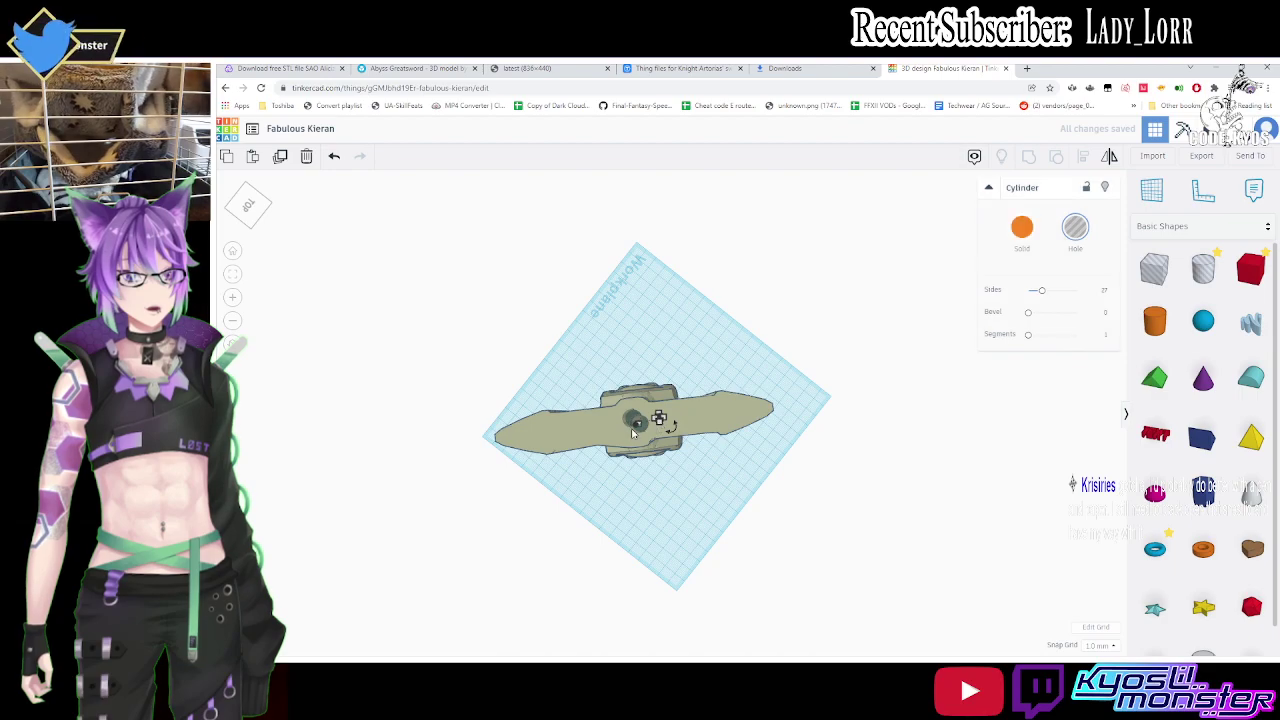
pyautogui.moveTo(647, 427); pyautogui.dragTo(720, 420)
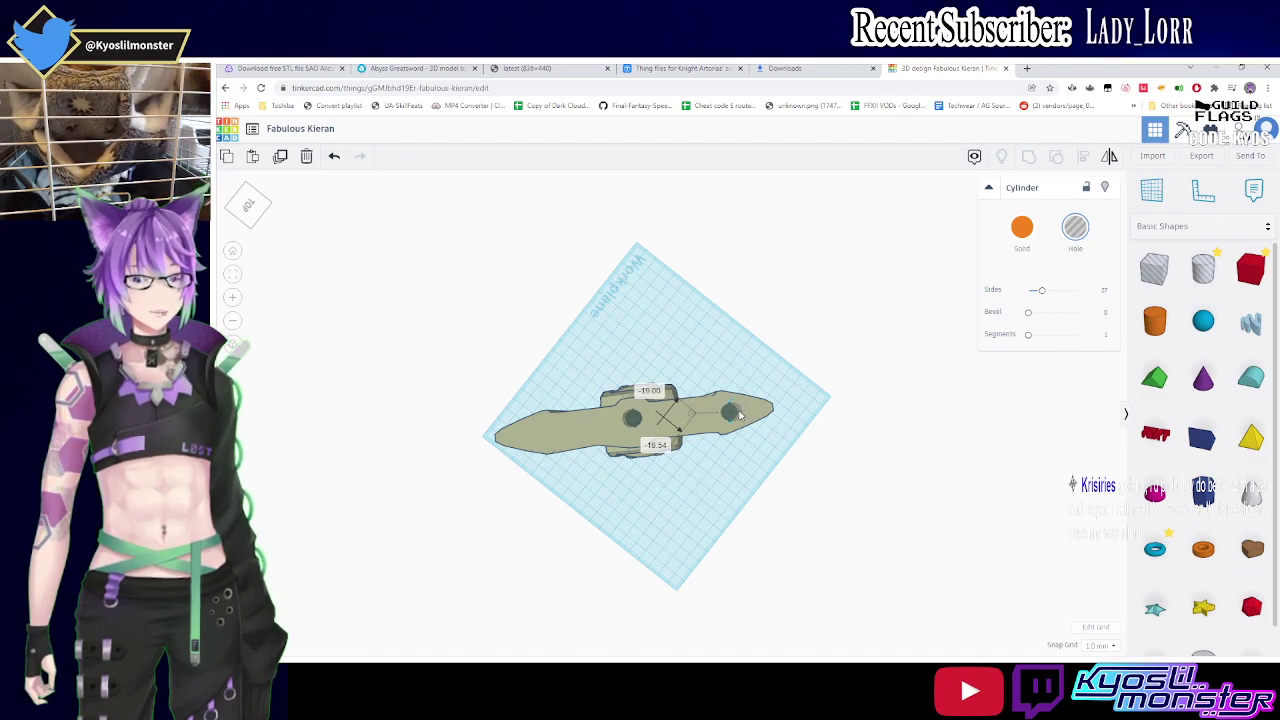
pyautogui.moveTo(731, 418); pyautogui.dragTo(762, 424)
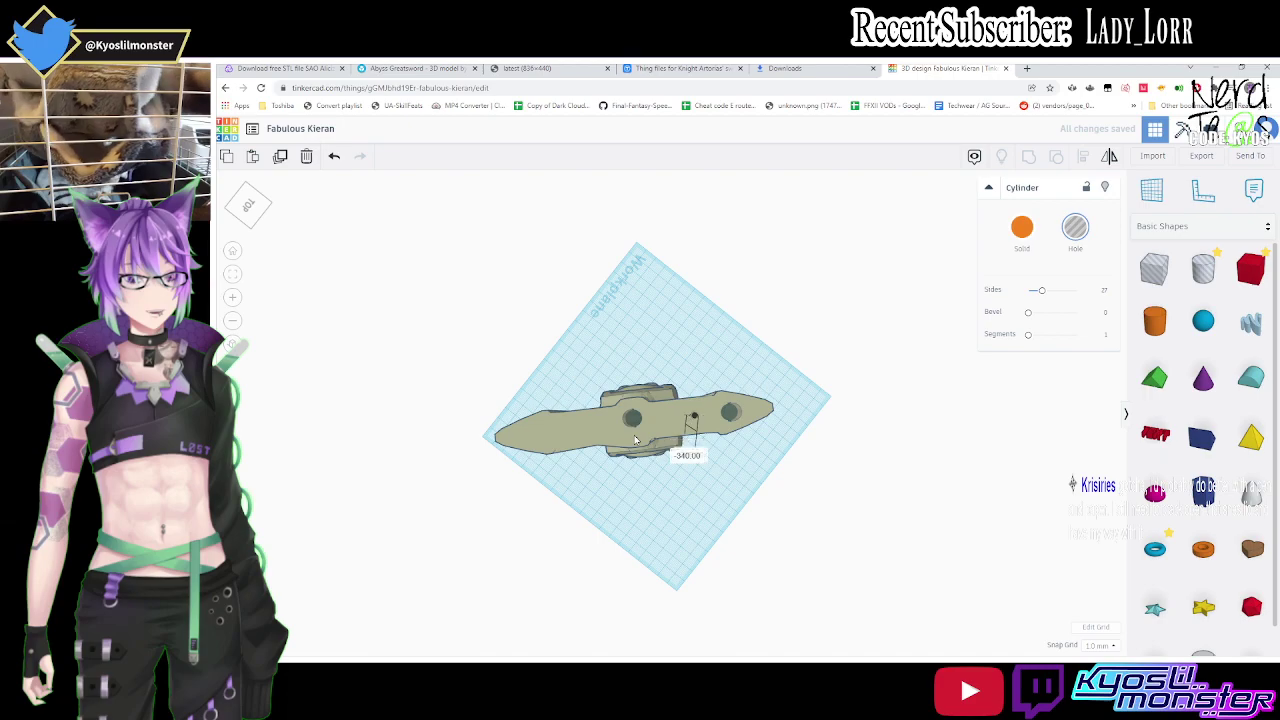
pyautogui.hotkey('ctrl', 'z')
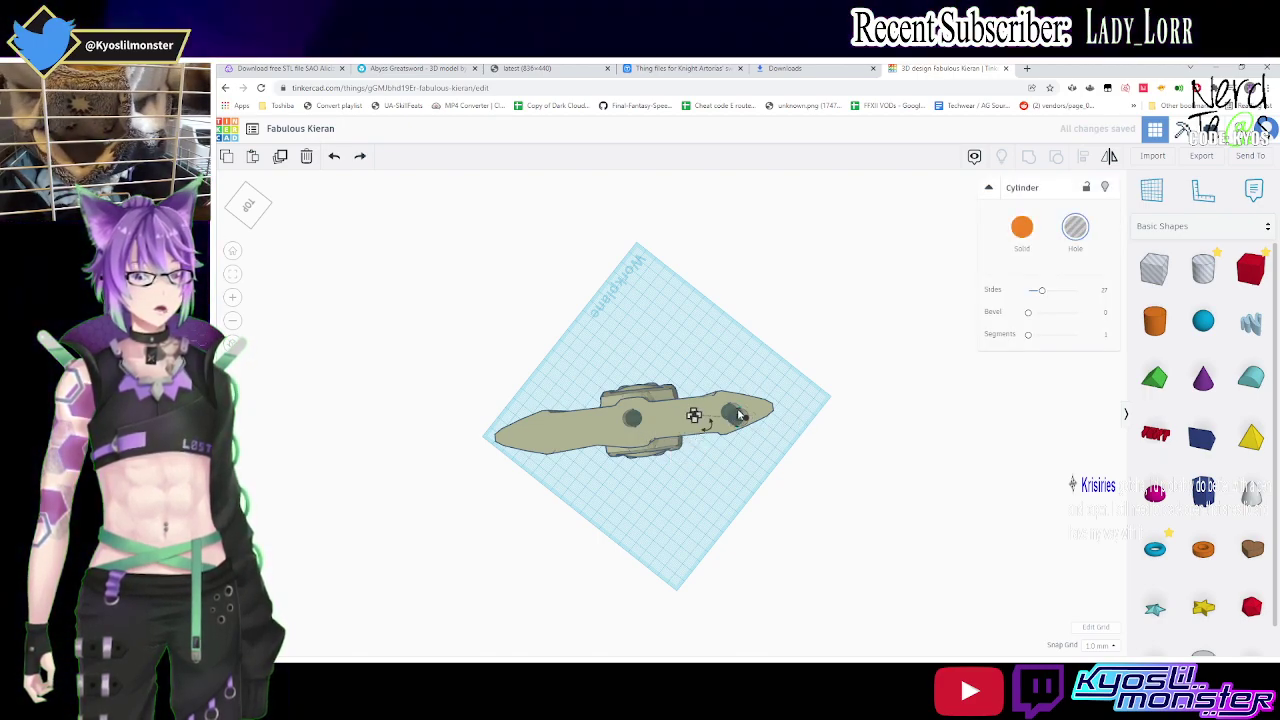
# Duplicate the hole again and position it near the blade's left end.
pyautogui.hotkey('ctrl', 'd')
pyautogui.moveTo(738, 414); pyautogui.dragTo(527, 432)
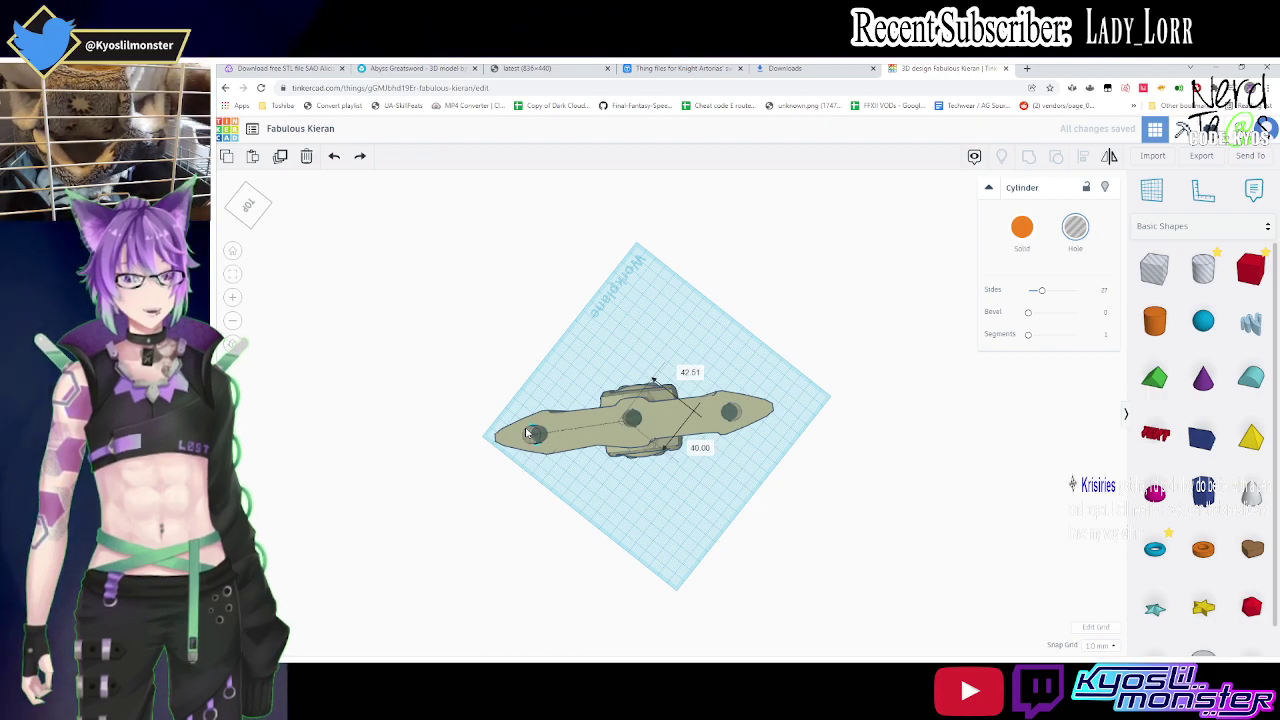
pyautogui.moveTo(527, 432)
pyautogui.mouseDown(button='right')
pyautogui.moveTo(603, 374)
pyautogui.moveTo(583, 251)
pyautogui.moveTo(589, 194)
pyautogui.moveTo(606, 494)
pyautogui.moveTo(621, 424)
pyautogui.mouseUp(button='right')
pyautogui.moveTo(672, 412); pyautogui.dragTo(666, 437)
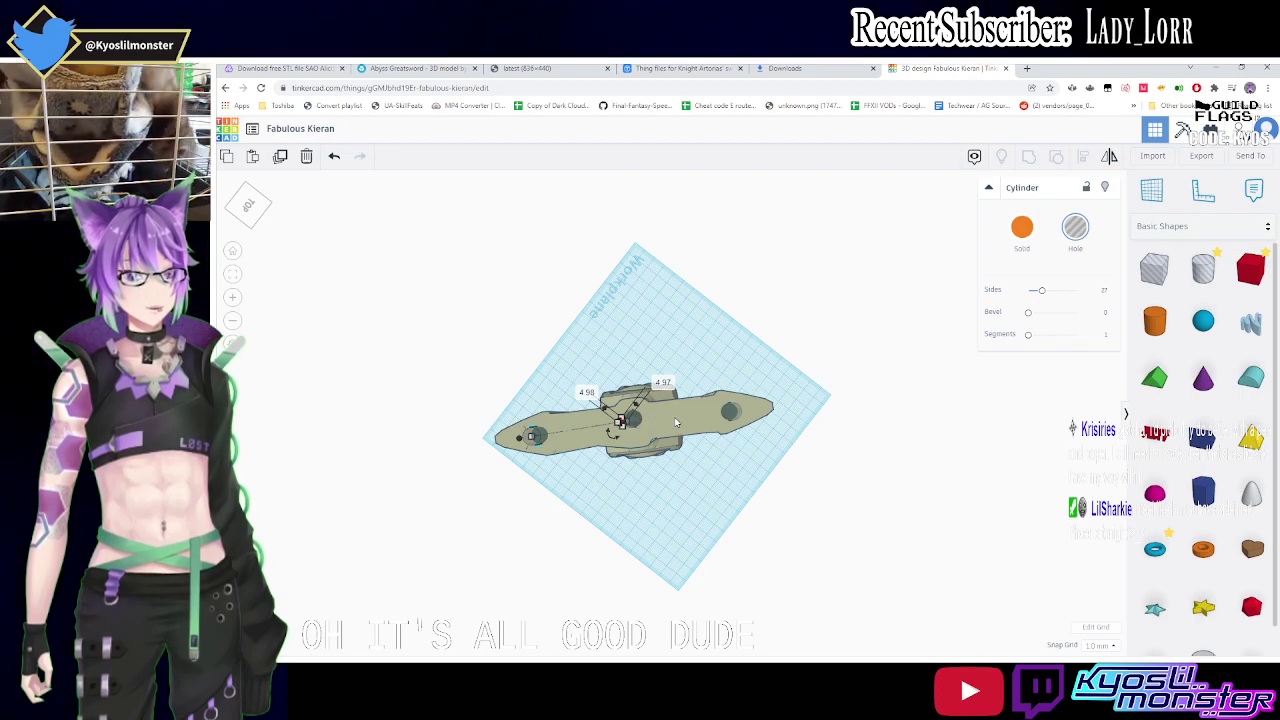
# Group all blade shapes, export them as .STL, then bring the handle back up in Meshmixer.
pyautogui.hotkey('ctrl', 'a')
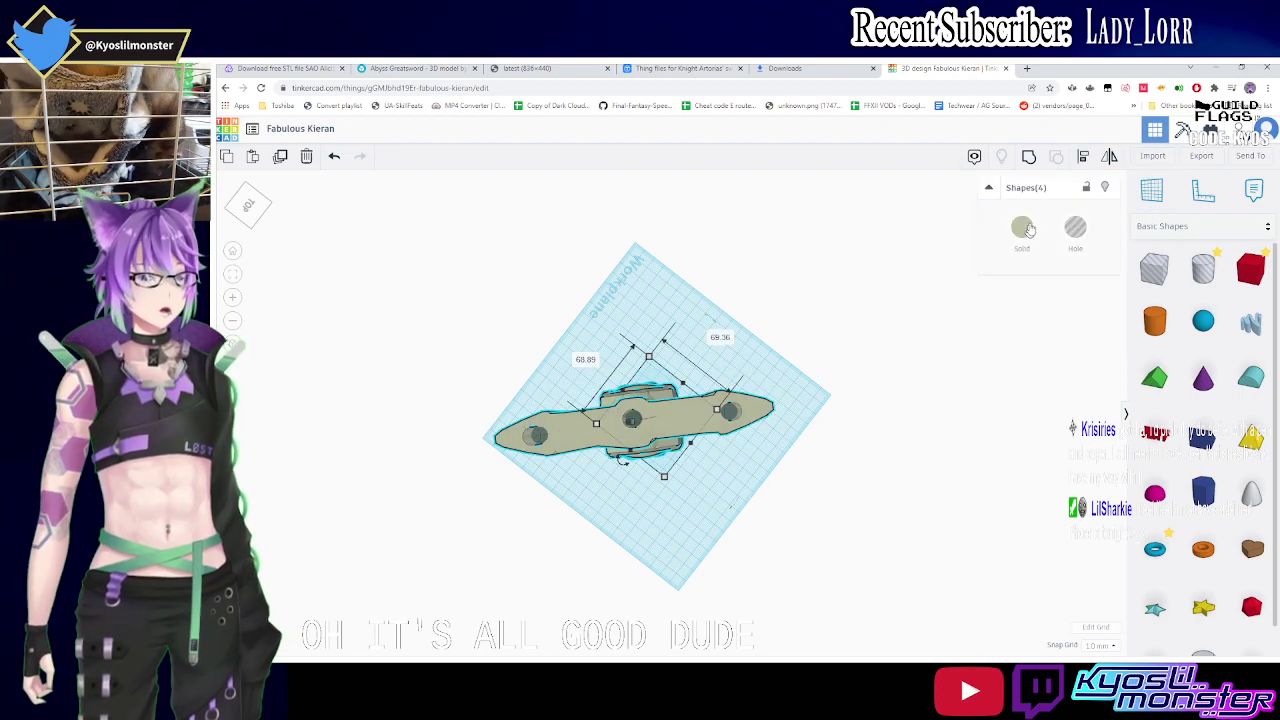
pyautogui.click(1028, 158)
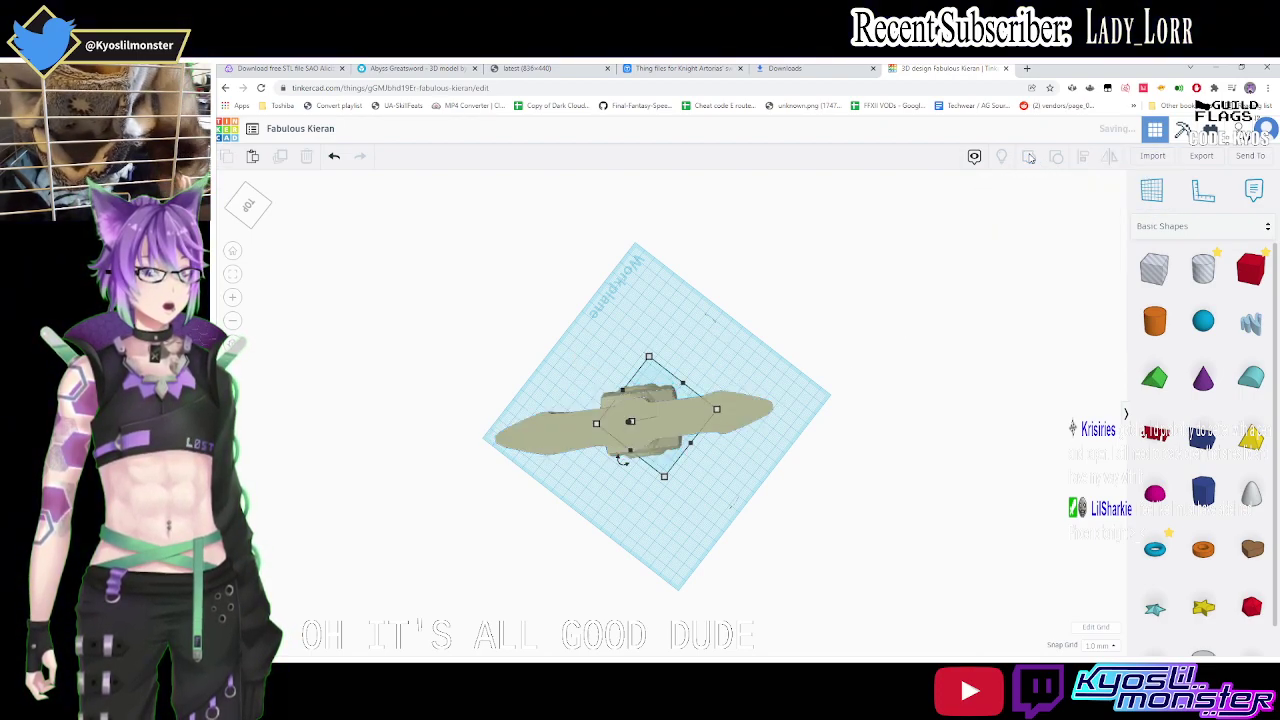
pyautogui.click(1200, 157)
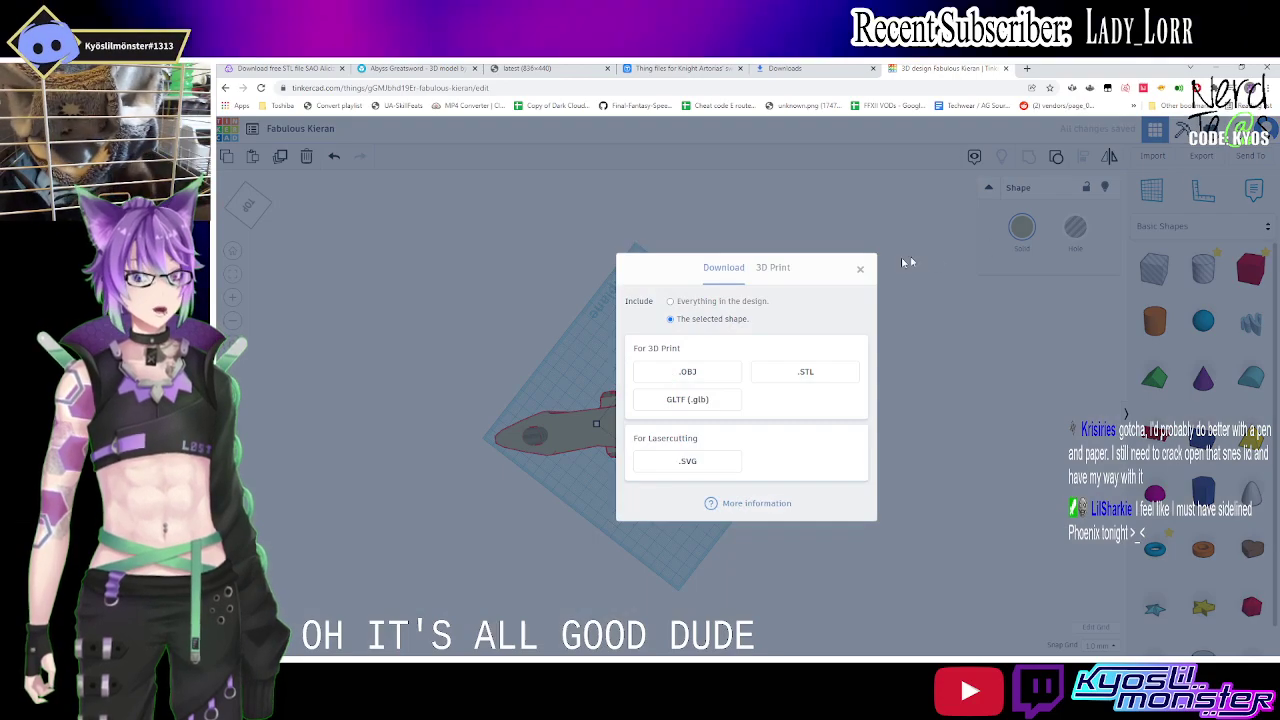
pyautogui.click(797, 372)
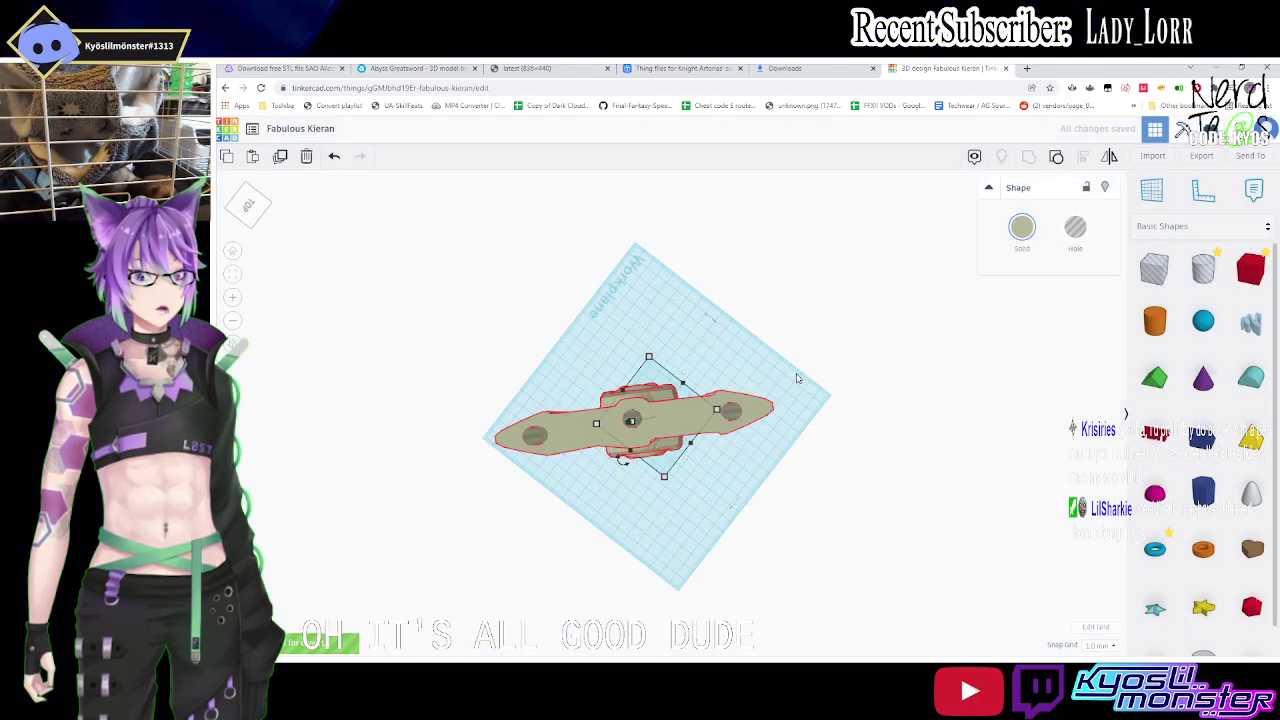
pyautogui.hotkey('ctrl', 'z')
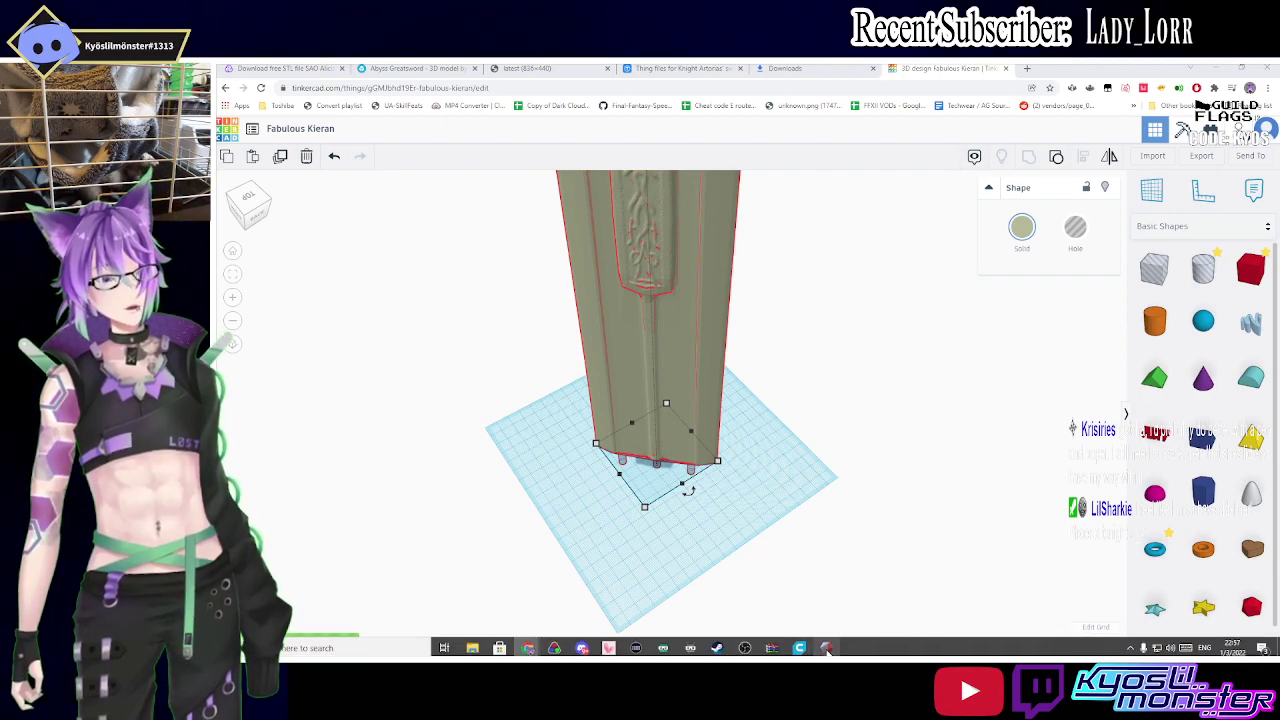
pyautogui.click(826, 648)
pyautogui.moveTo(914, 491)
pyautogui.mouseDown(button='right')
pyautogui.moveTo(800, 422)
pyautogui.moveTo(784, 540)
pyautogui.moveTo(786, 470)
pyautogui.mouseUp(button='right')
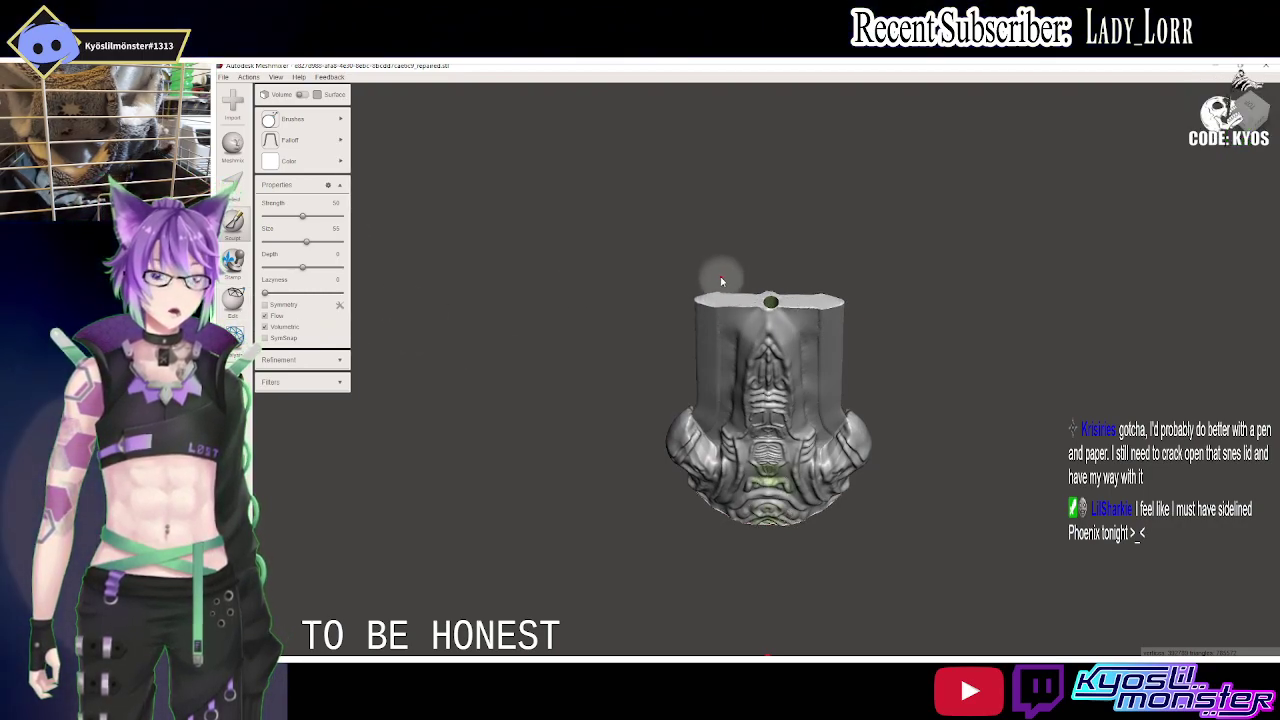
# Start a Boolean Add Tube on the handle, constrained to the Y axis with uniform radius.
pyautogui.moveTo(721, 281)
pyautogui.mouseDown(button='right')
pyautogui.moveTo(743, 223)
pyautogui.moveTo(737, 266)
pyautogui.moveTo(713, 240)
pyautogui.moveTo(749, 257)
pyautogui.moveTo(740, 290)
pyautogui.mouseUp(button='right')
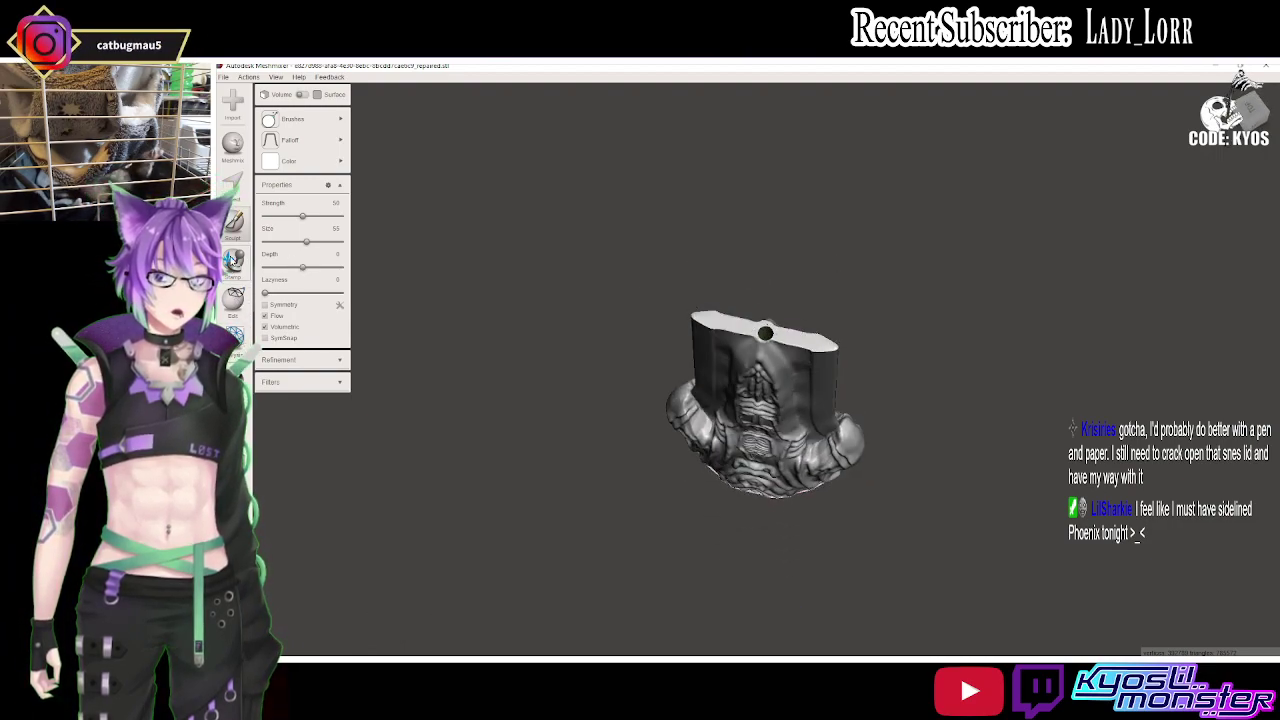
pyautogui.click(229, 310)
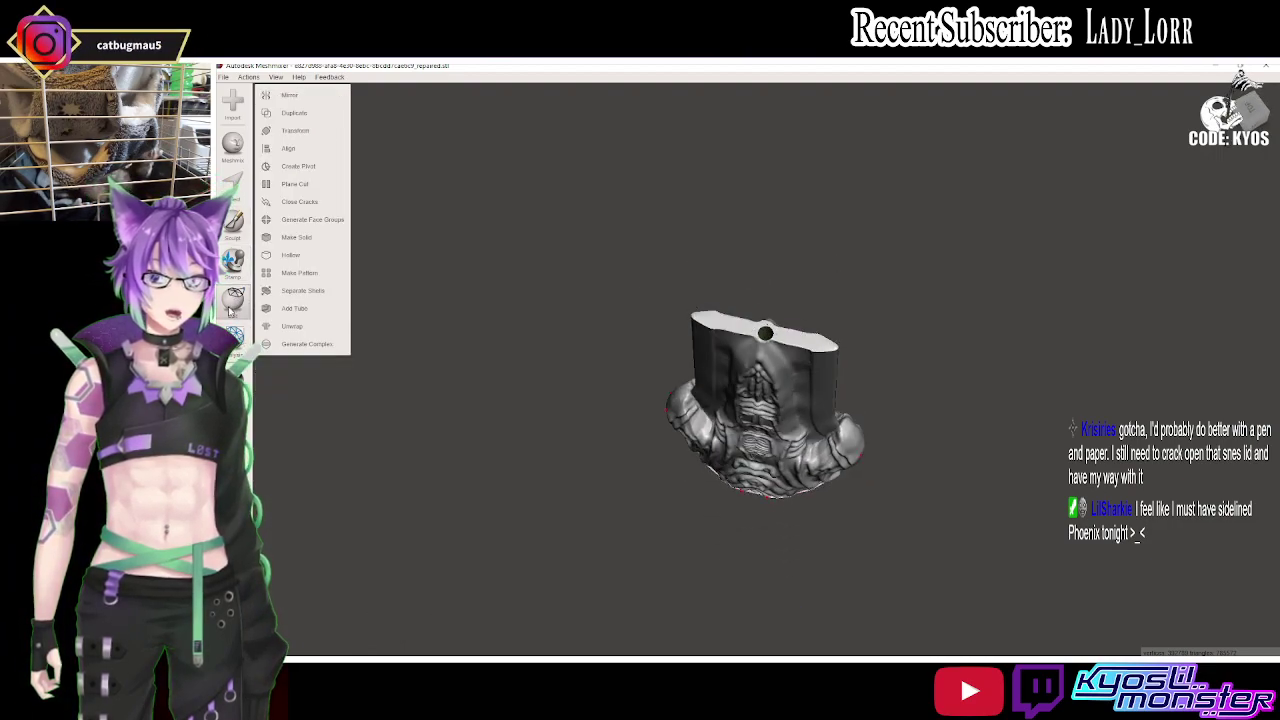
pyautogui.click(291, 310)
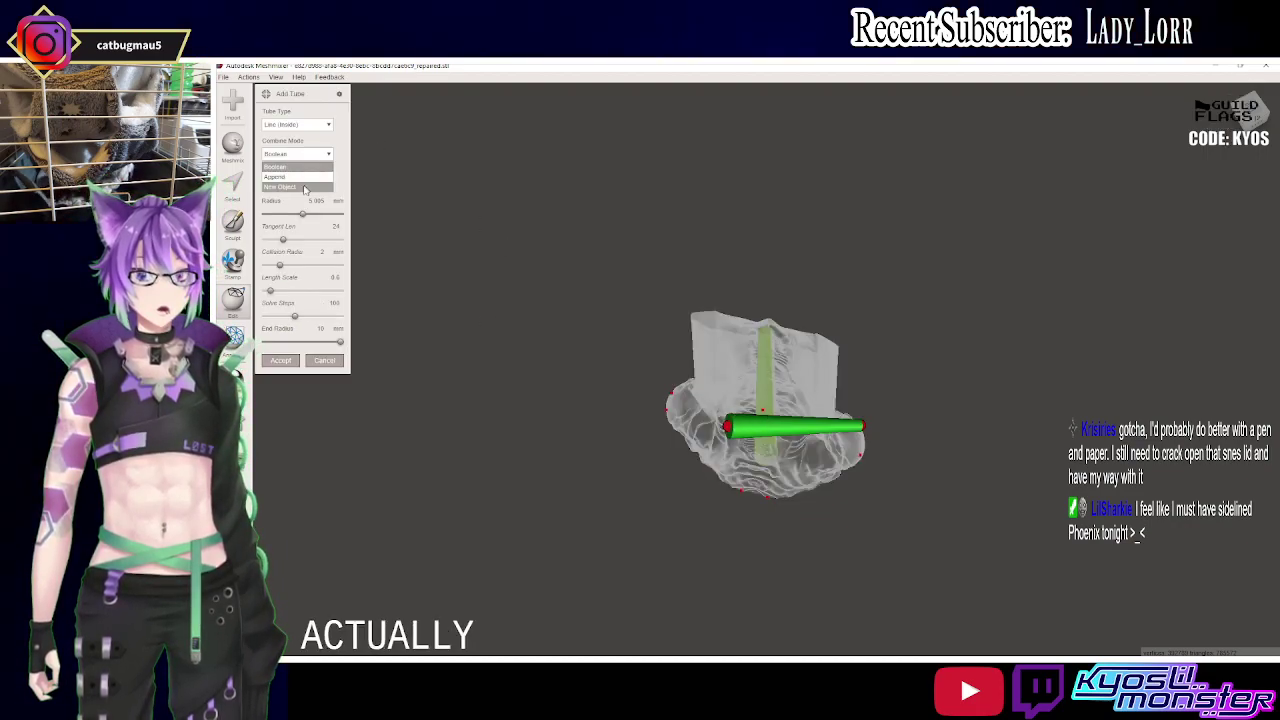
pyautogui.click(337, 165)
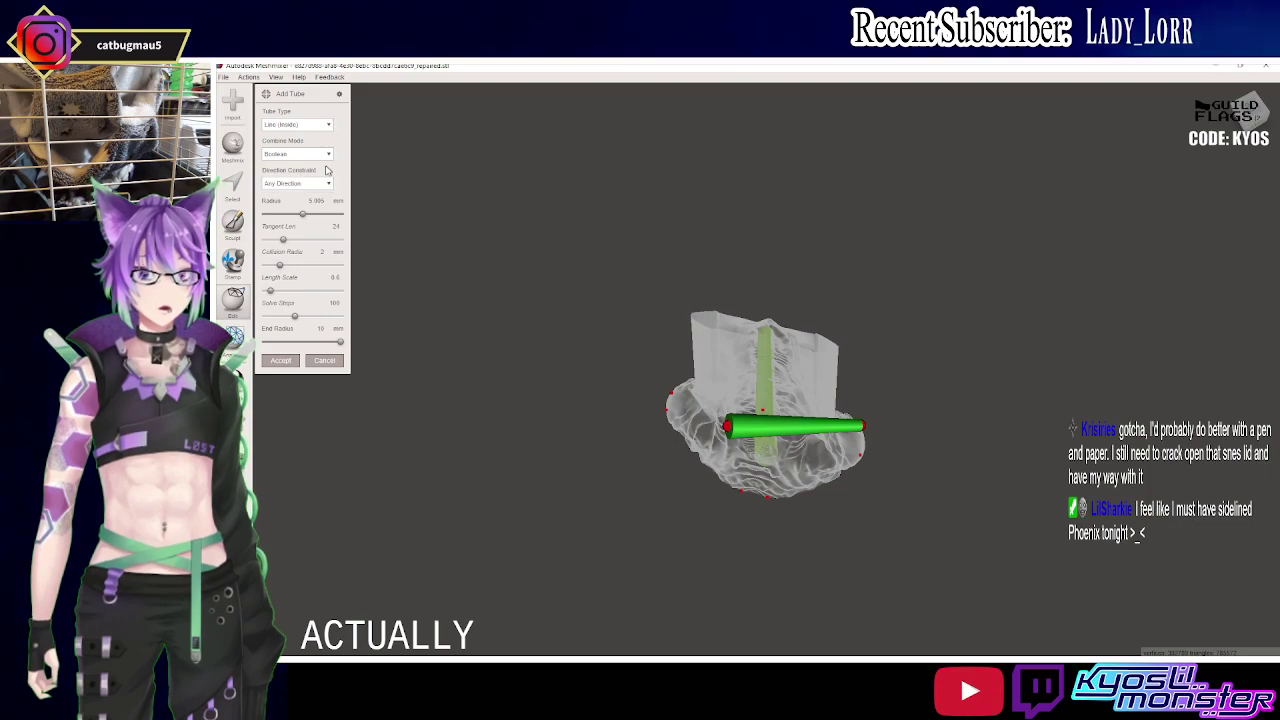
pyautogui.click(317, 184)
pyautogui.click(298, 217)
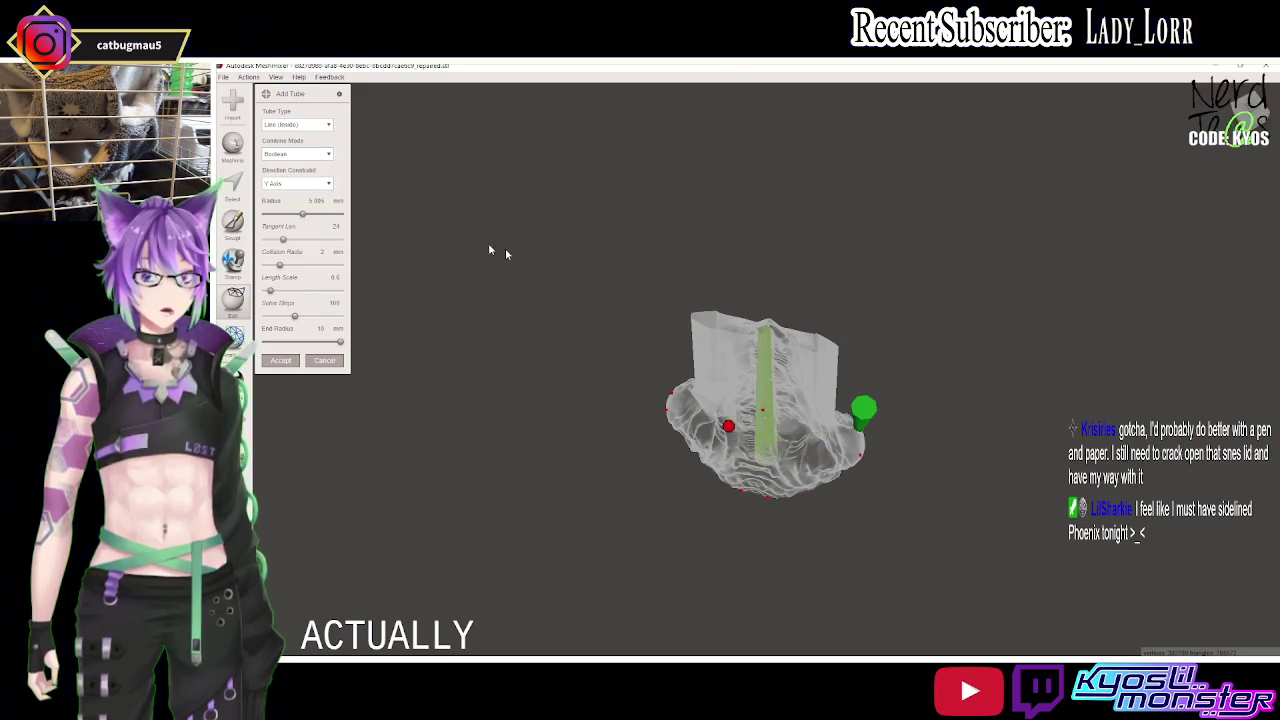
pyautogui.moveTo(860, 411)
pyautogui.mouseDown(button='right')
pyautogui.moveTo(880, 363)
pyautogui.moveTo(823, 280)
pyautogui.mouseUp(button='right')
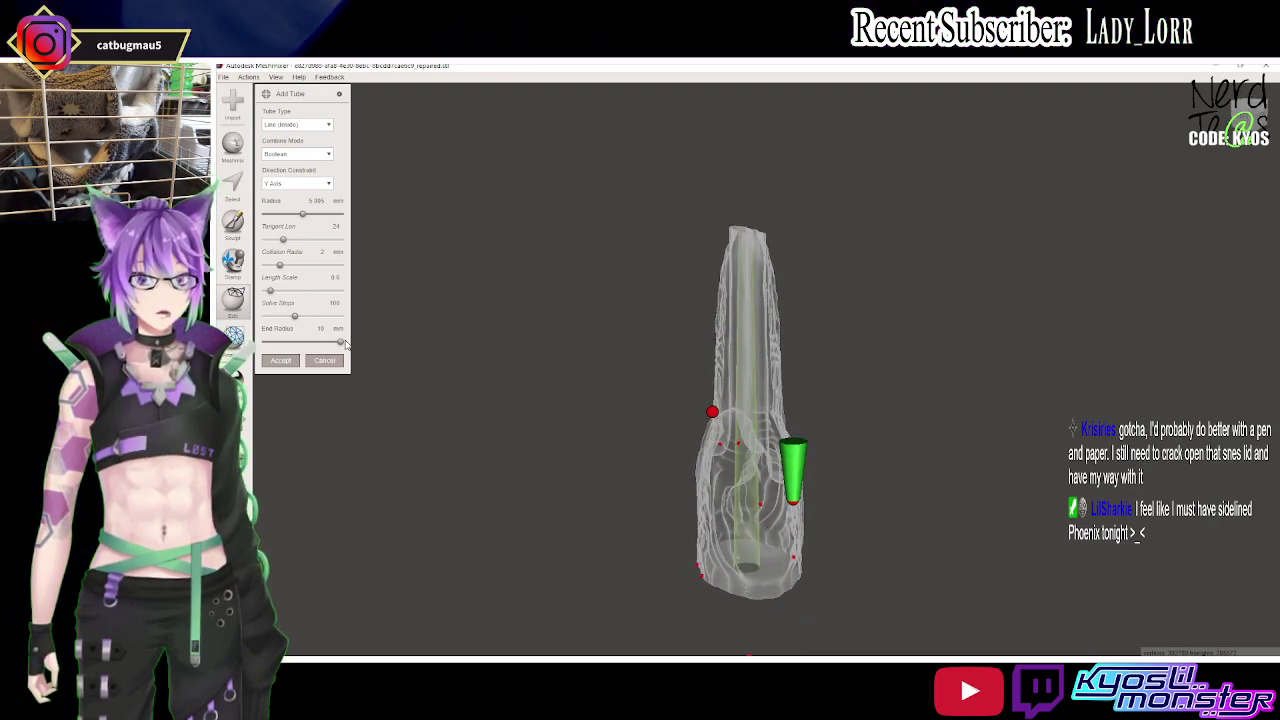
pyautogui.moveTo(340, 341); pyautogui.dragTo(265, 341)
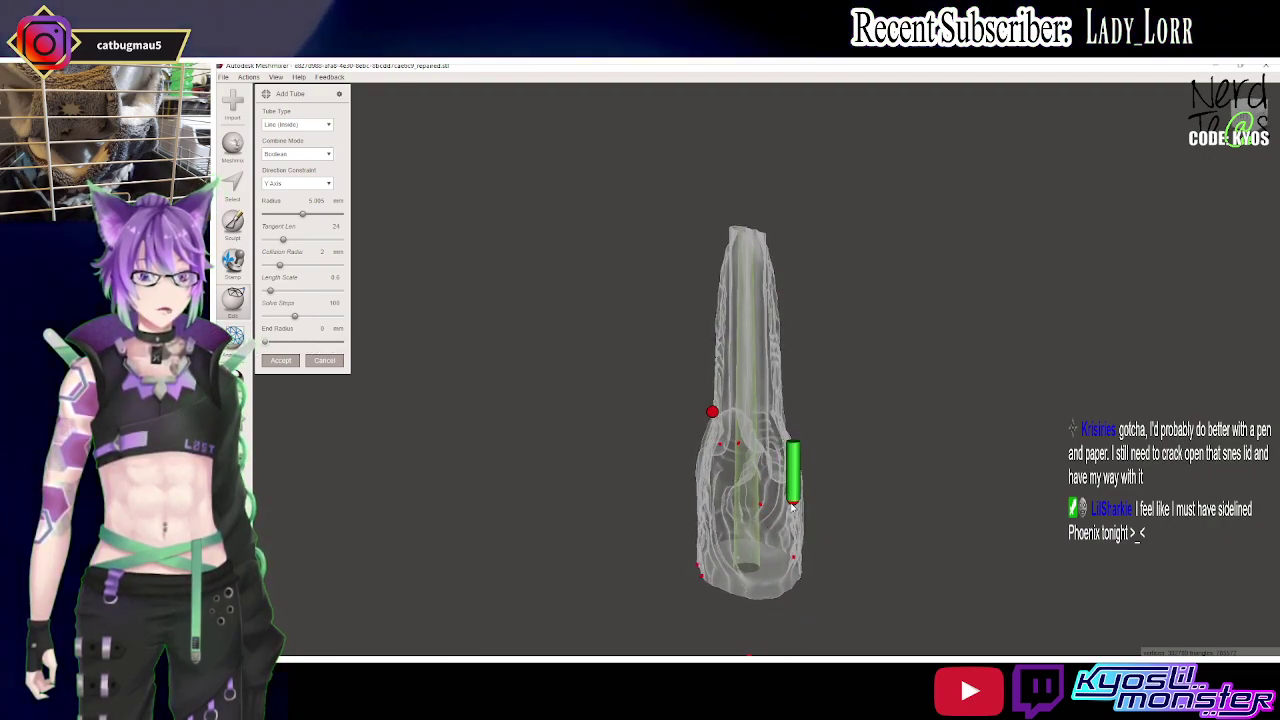
# Pull the trial tube's lower end down to the handle's base.
pyautogui.moveTo(792, 500); pyautogui.dragTo(780, 572)
pyautogui.moveTo(780, 572); pyautogui.dragTo(868, 441, button='right')
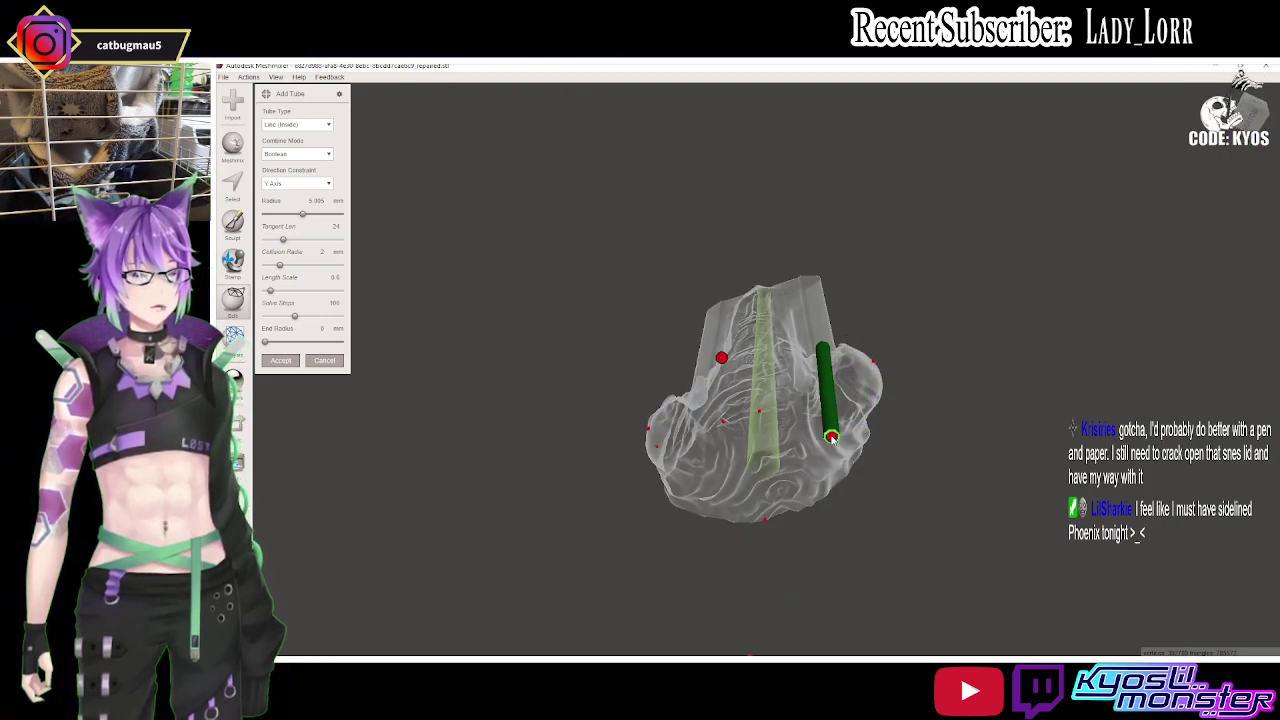
pyautogui.moveTo(825, 448)
pyautogui.mouseDown(button='right')
pyautogui.moveTo(708, 663)
pyautogui.moveTo(880, 480)
pyautogui.moveTo(1000, 514)
pyautogui.moveTo(978, 525)
pyautogui.mouseUp(button='right')
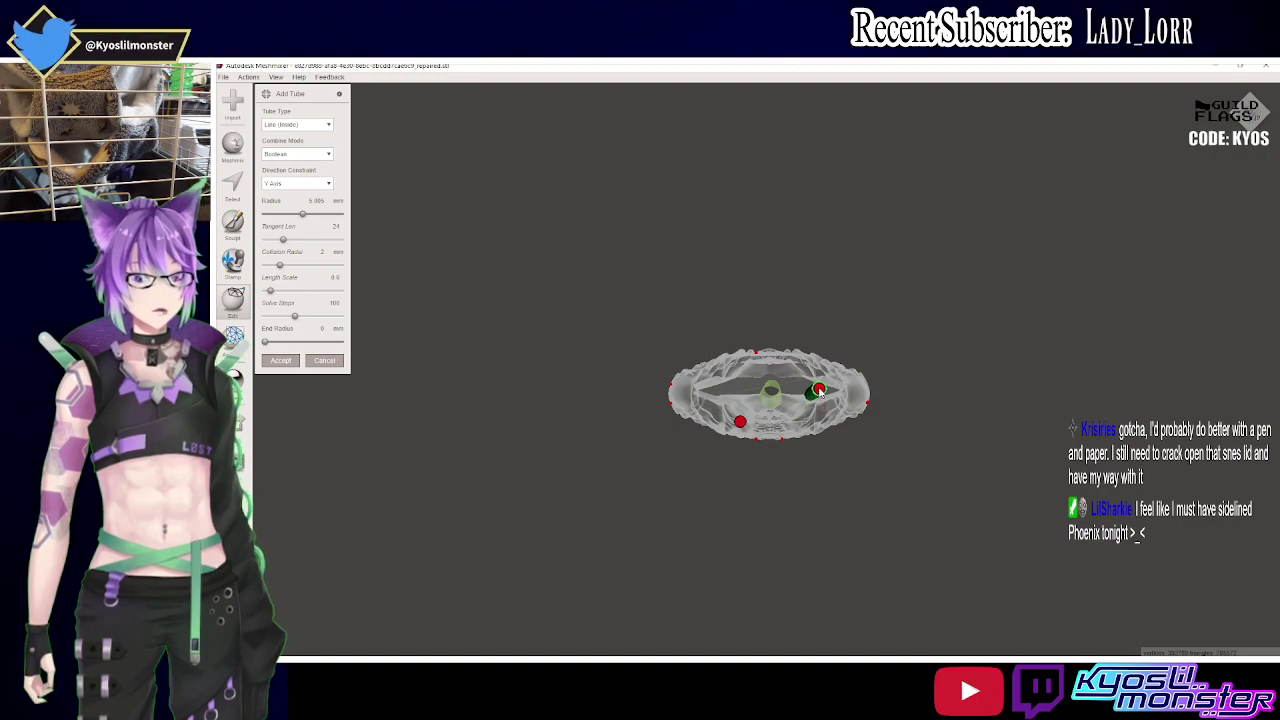
pyautogui.moveTo(828, 390)
pyautogui.mouseDown(button='right')
pyautogui.moveTo(854, 340)
pyautogui.moveTo(843, 271)
pyautogui.moveTo(871, 189)
pyautogui.moveTo(877, 224)
pyautogui.moveTo(848, 355)
pyautogui.mouseUp(button='right')
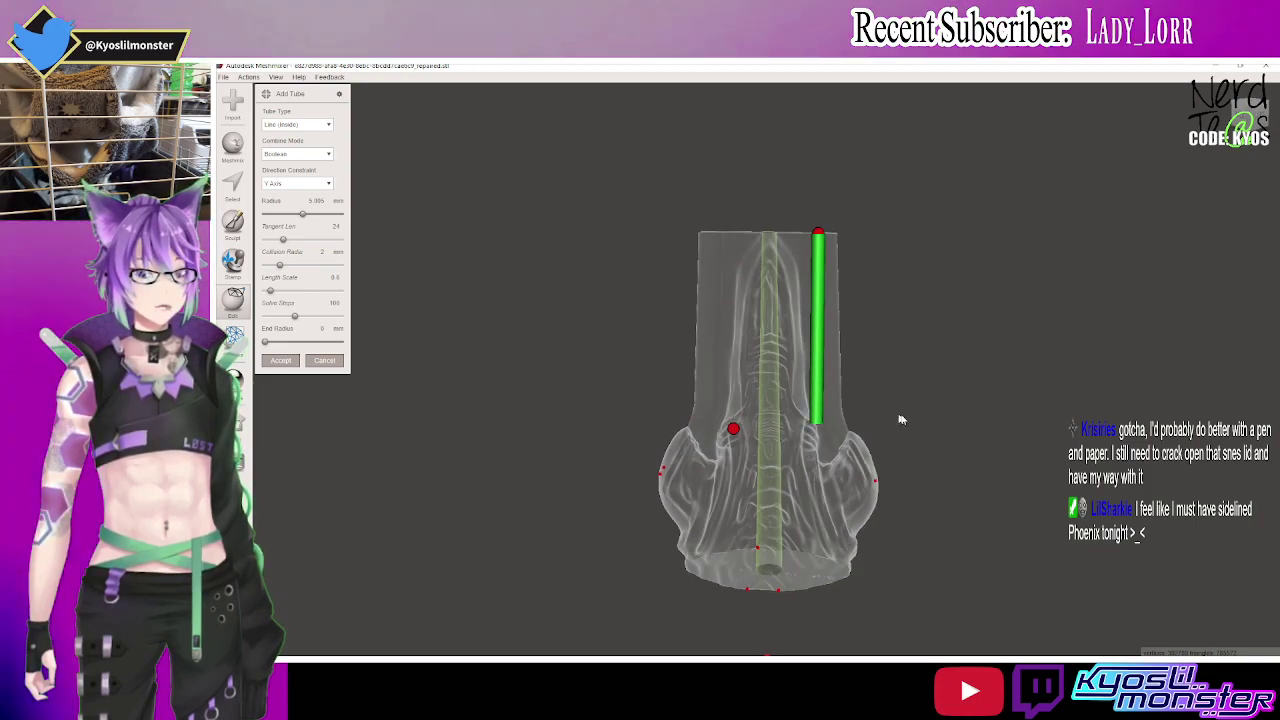
pyautogui.moveTo(900, 420)
pyautogui.mouseDown(button='right')
pyautogui.moveTo(857, 397)
pyautogui.moveTo(810, 326)
pyautogui.moveTo(797, 260)
pyautogui.moveTo(869, 340)
pyautogui.moveTo(818, 505)
pyautogui.moveTo(738, 557)
pyautogui.moveTo(766, 531)
pyautogui.moveTo(761, 546)
pyautogui.mouseUp(button='right')
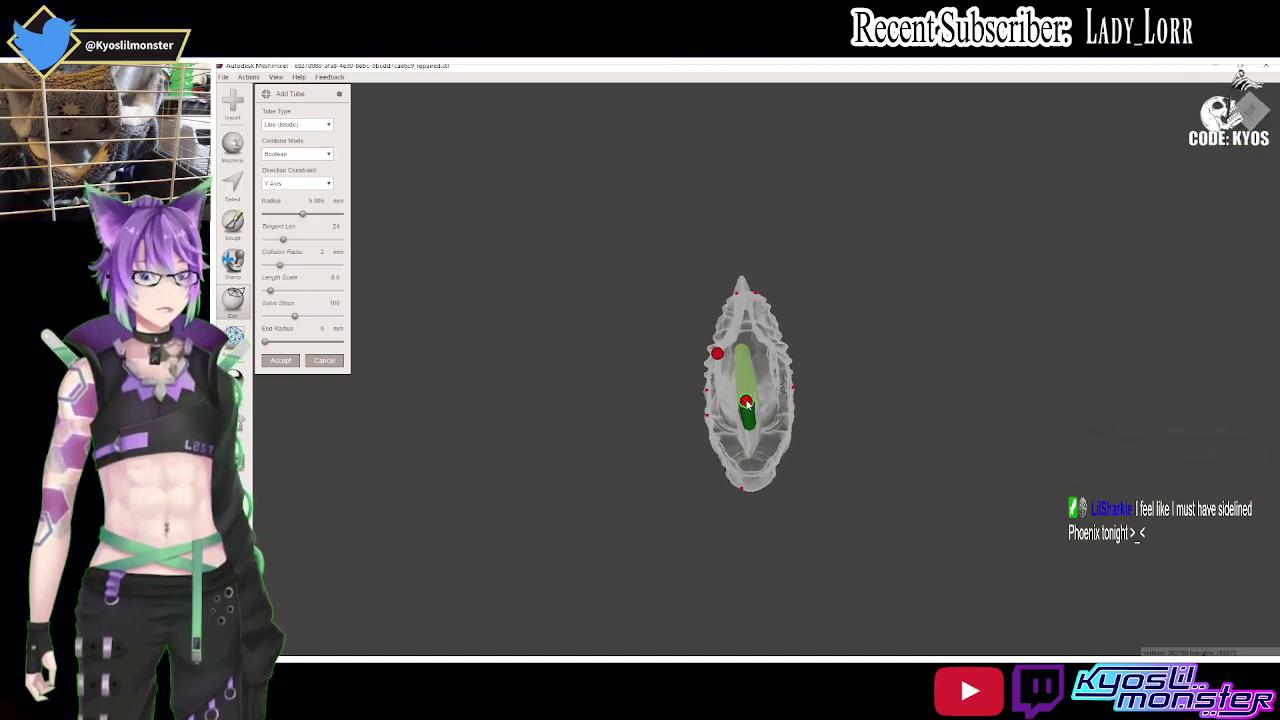
pyautogui.moveTo(782, 422)
pyautogui.mouseDown(button='right')
pyautogui.moveTo(889, 318)
pyautogui.moveTo(729, 404)
pyautogui.mouseUp(button='right')
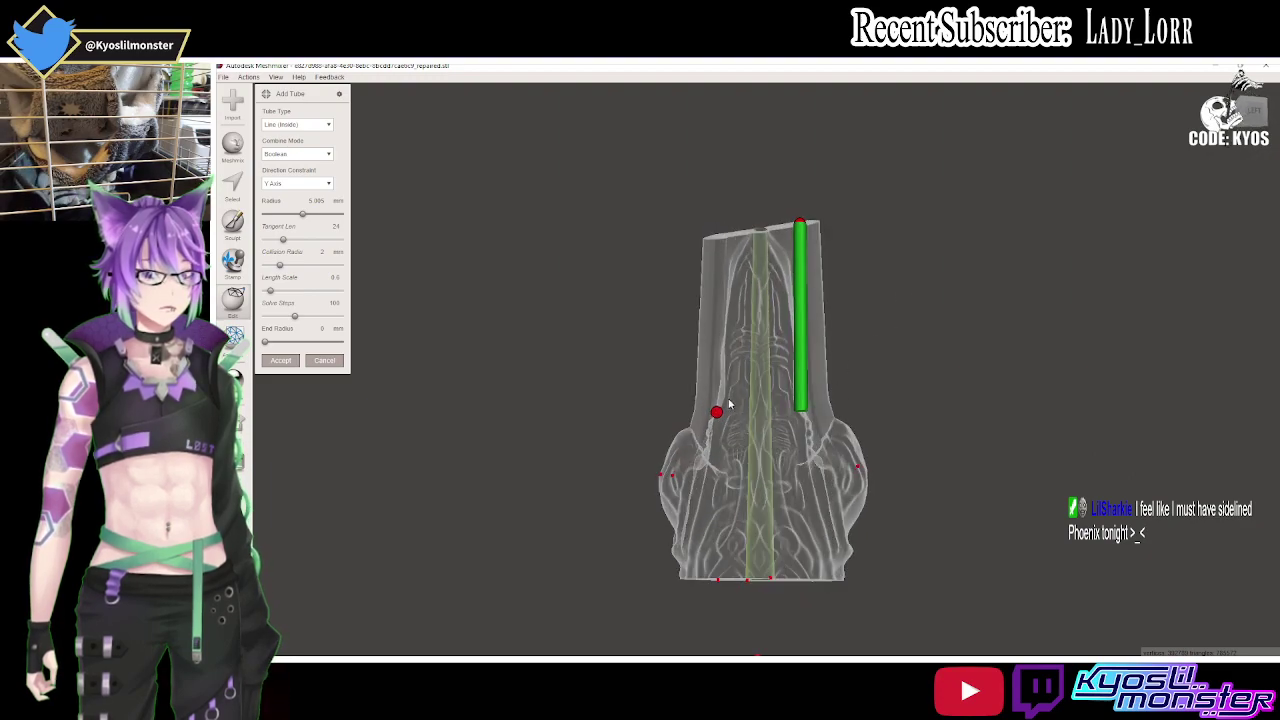
pyautogui.moveTo(793, 550); pyautogui.dragTo(800, 574)
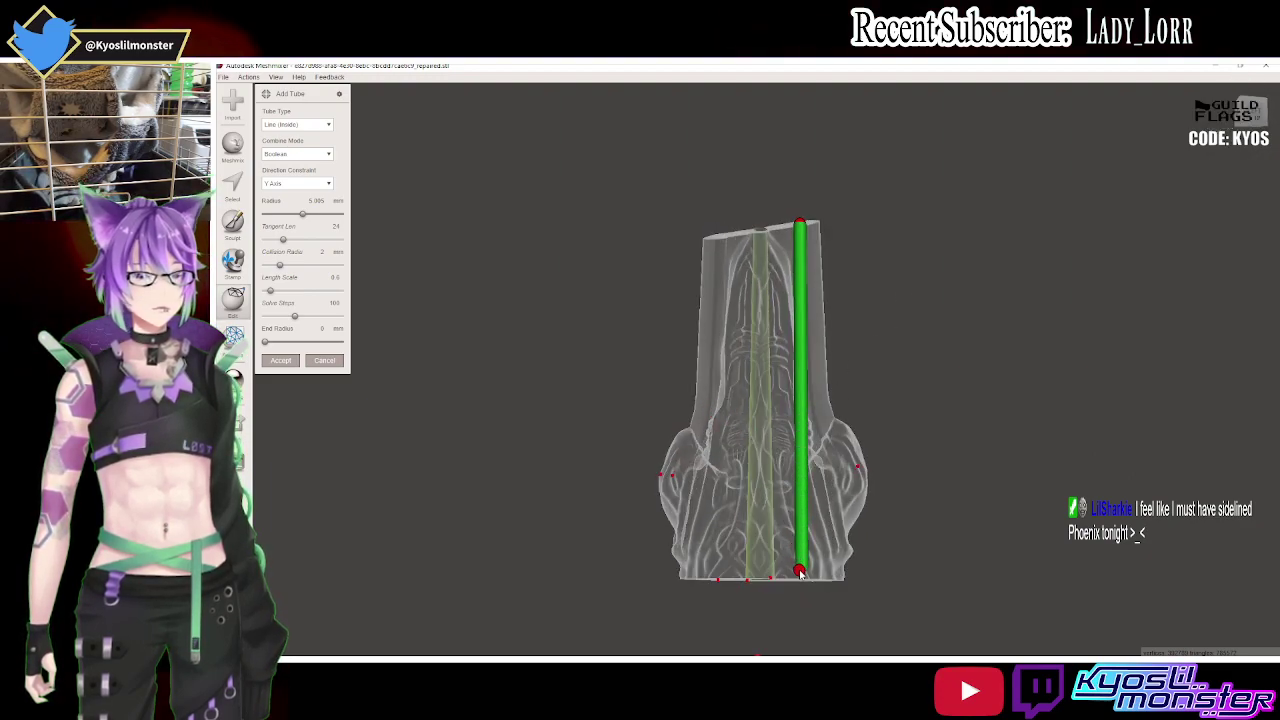
pyautogui.moveTo(806, 575)
pyautogui.mouseDown(button='right')
pyautogui.moveTo(791, 371)
pyautogui.moveTo(801, 438)
pyautogui.mouseUp(button='right')
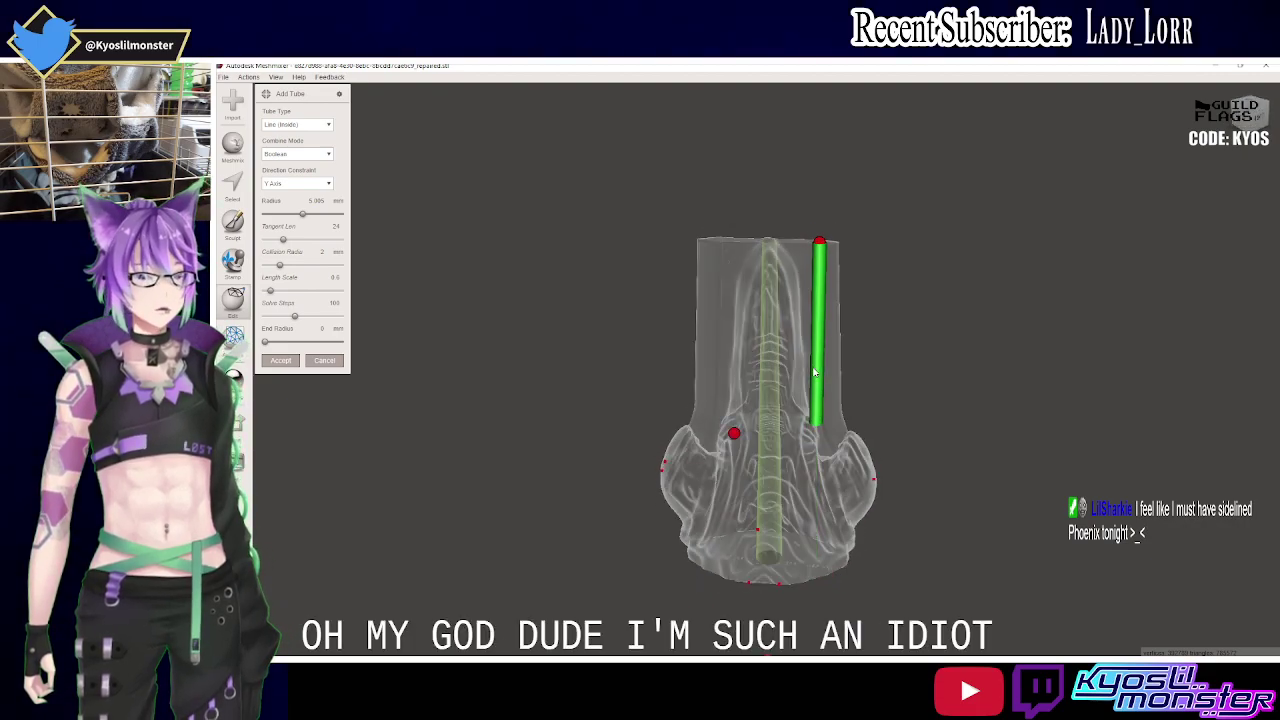
# Restore the tube, trim both ends to span the handle's centre, then begin a mesh import.
pyautogui.press('Escape')
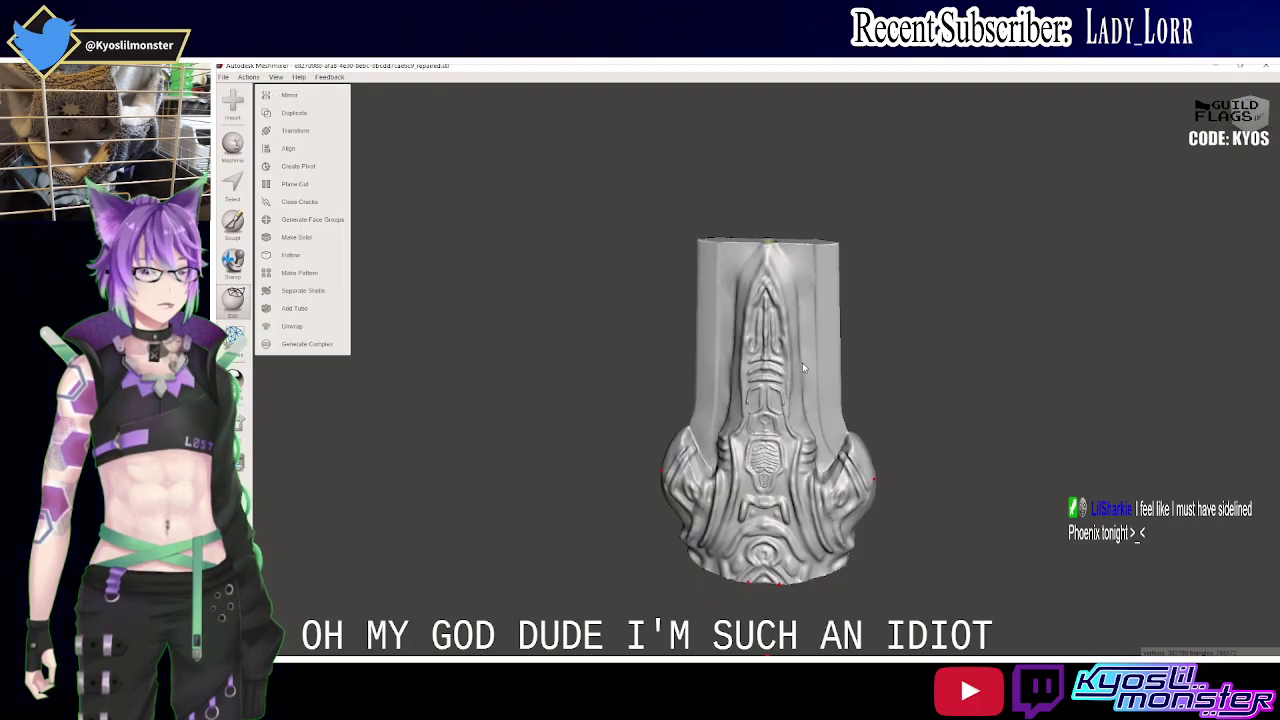
pyautogui.hotkey('ctrl', 'z')
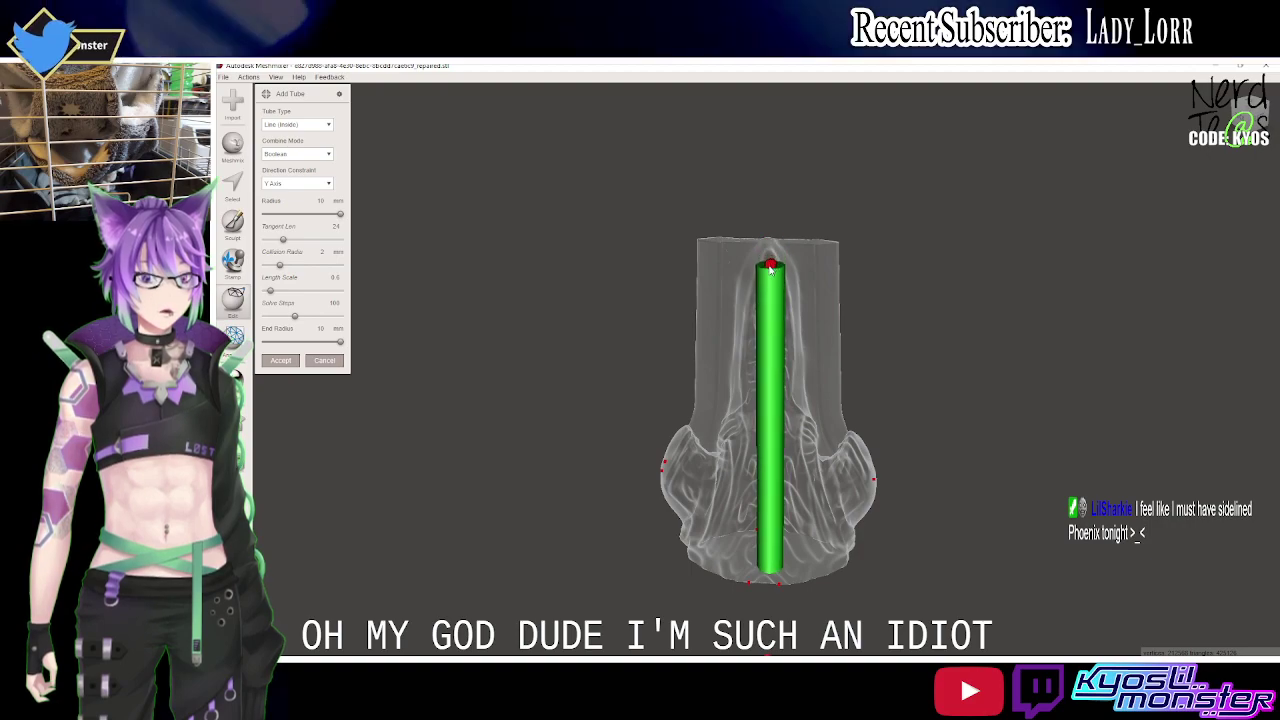
pyautogui.moveTo(771, 246); pyautogui.dragTo(768, 316)
pyautogui.moveTo(768, 316); pyautogui.dragTo(697, 418, button='right')
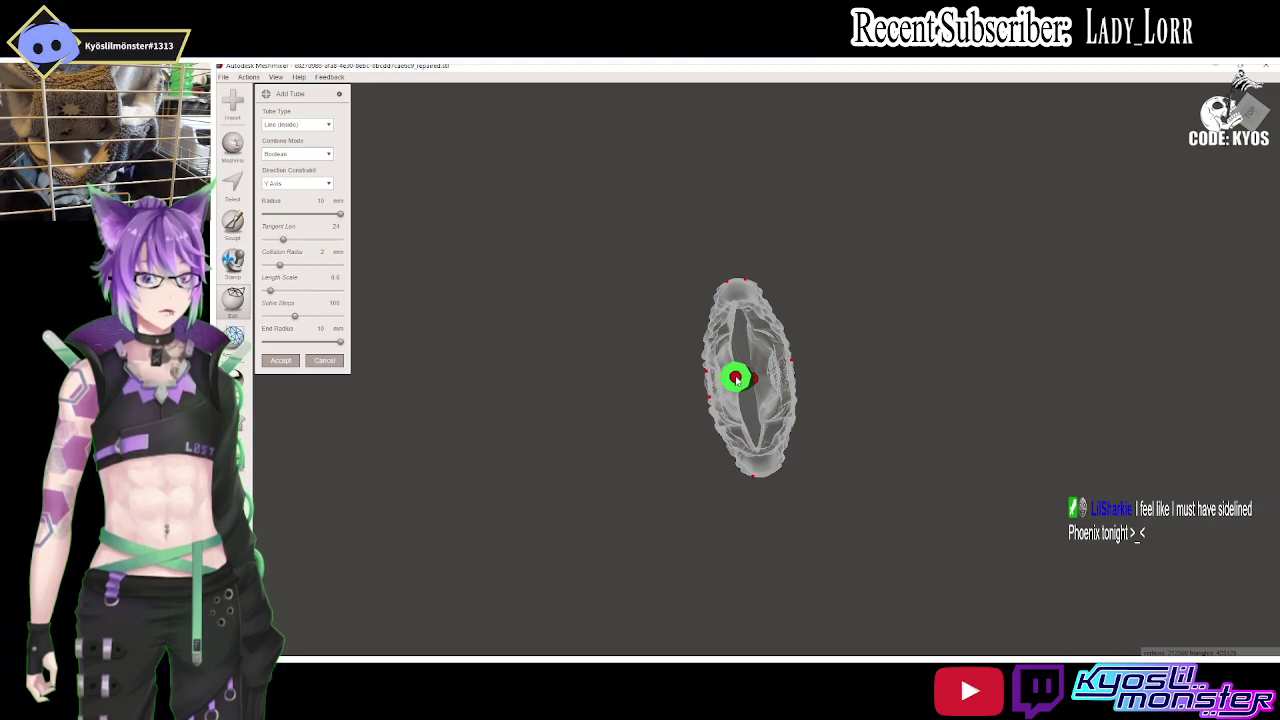
pyautogui.moveTo(745, 375)
pyautogui.mouseDown(button='right')
pyautogui.moveTo(794, 343)
pyautogui.moveTo(894, 194)
pyautogui.moveTo(845, 323)
pyautogui.mouseUp(button='right')
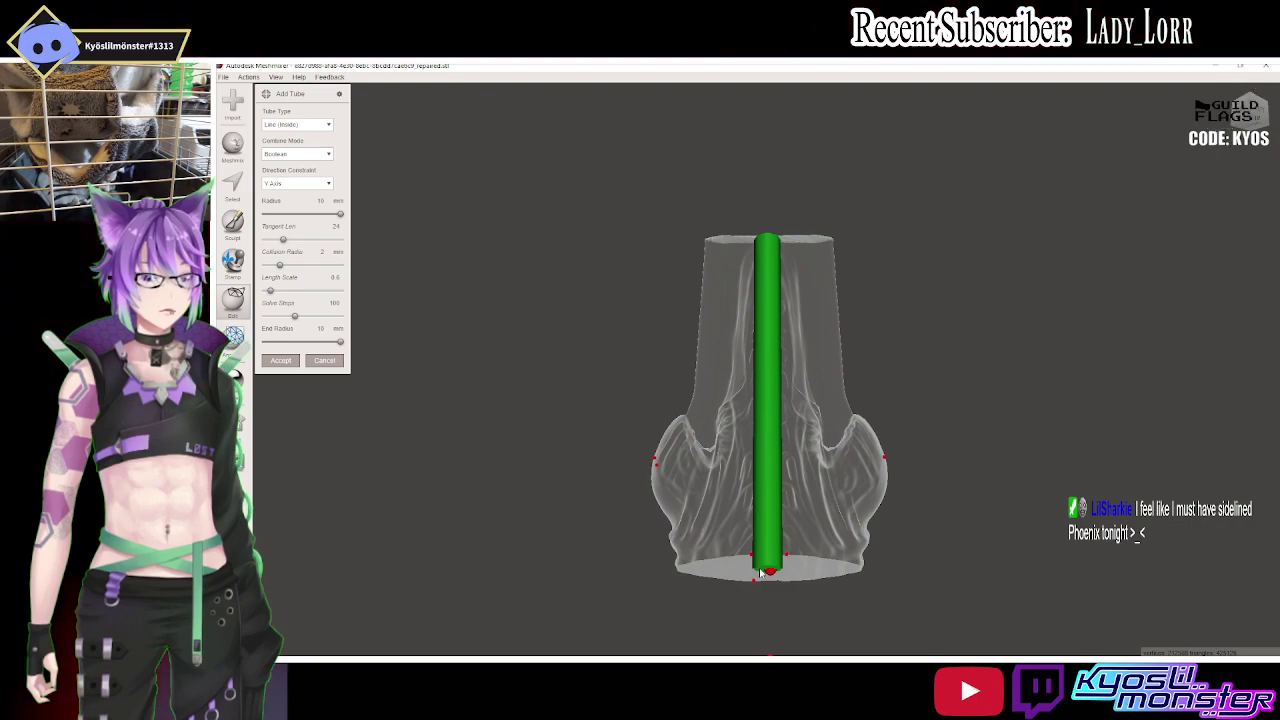
pyautogui.moveTo(770, 571); pyautogui.dragTo(781, 485)
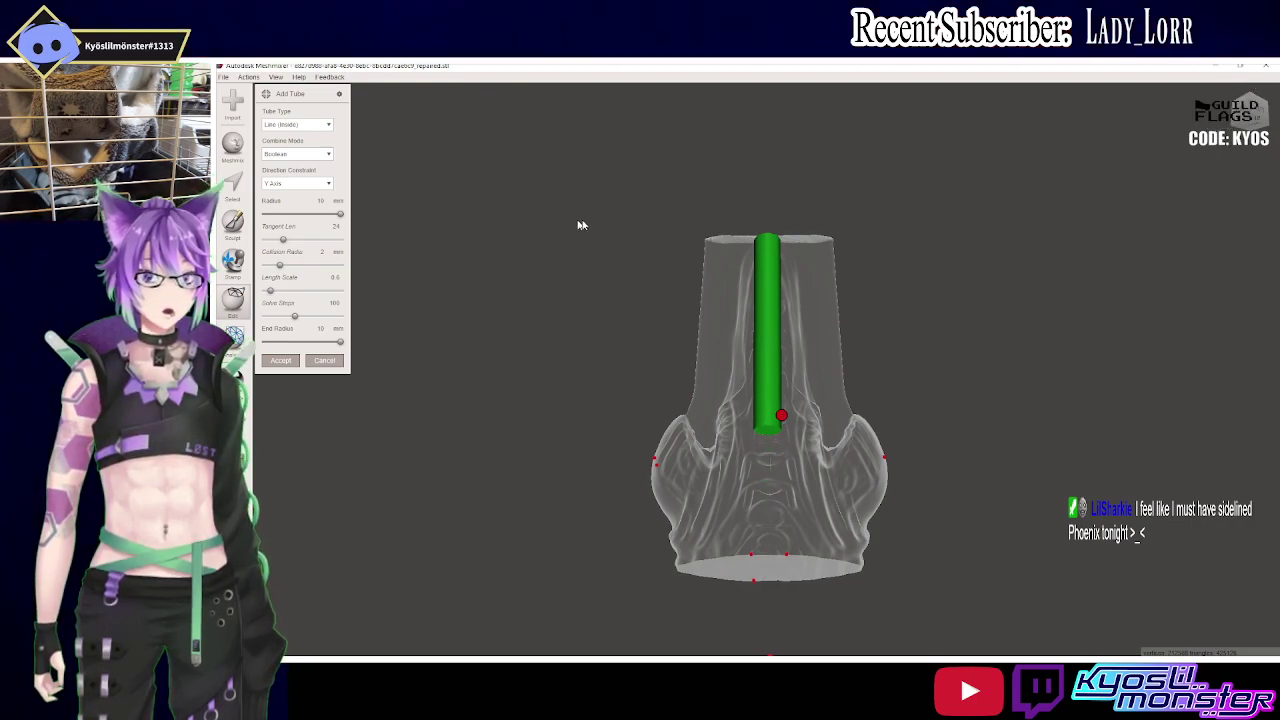
pyautogui.hotkey('ctrl', 'z')
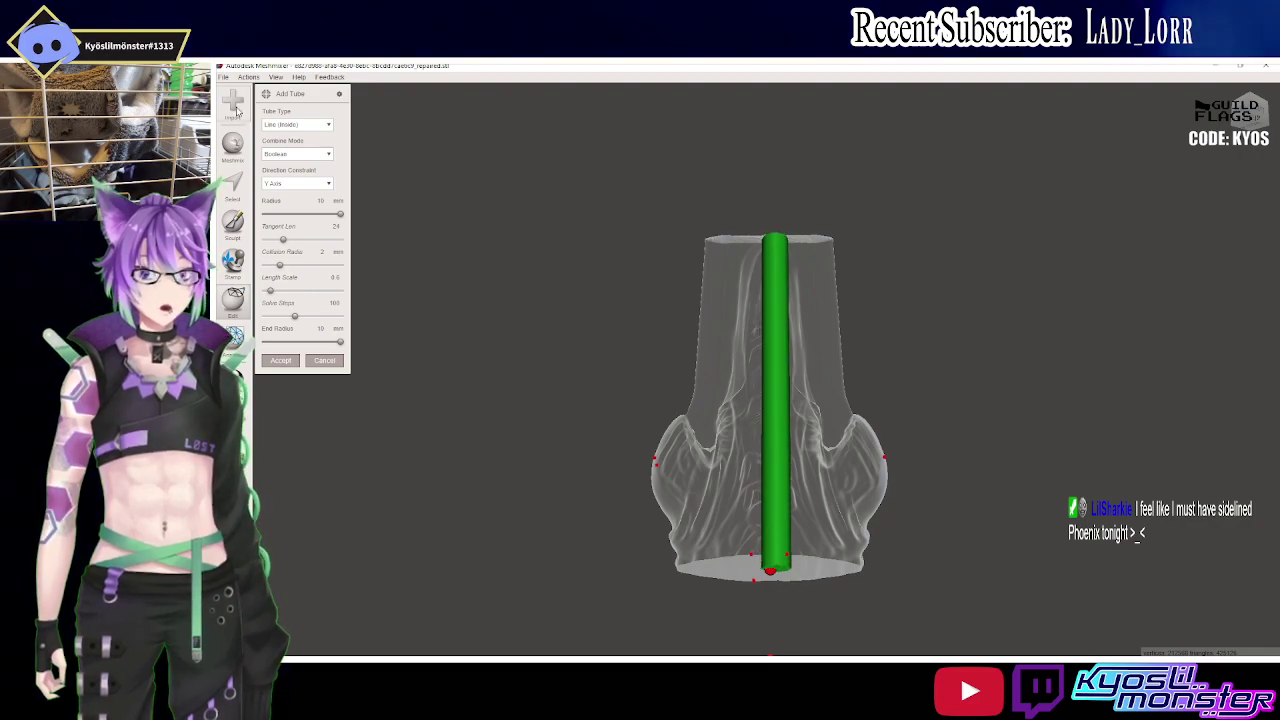
pyautogui.click(833, 378)
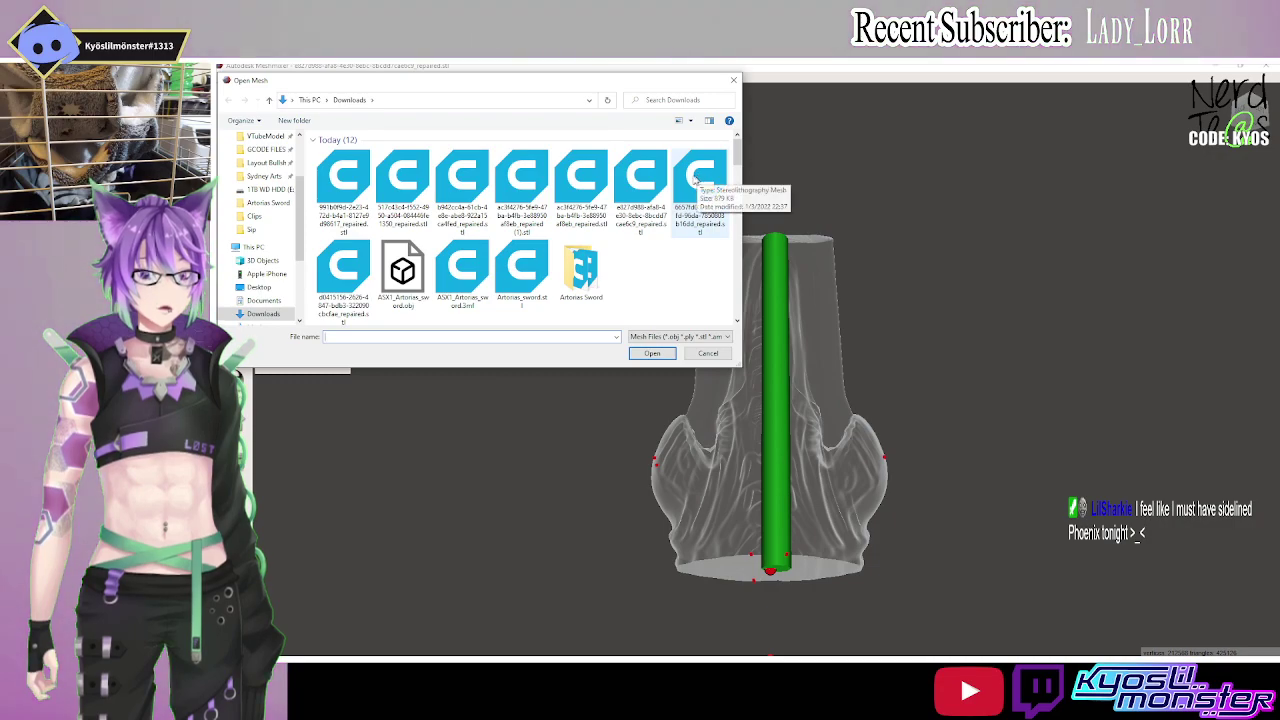
# Open the STL from Downloads and let Meshmixer generate the handle mesh.
pyautogui.click(651, 183)
pyautogui.doubleClick(651, 183)
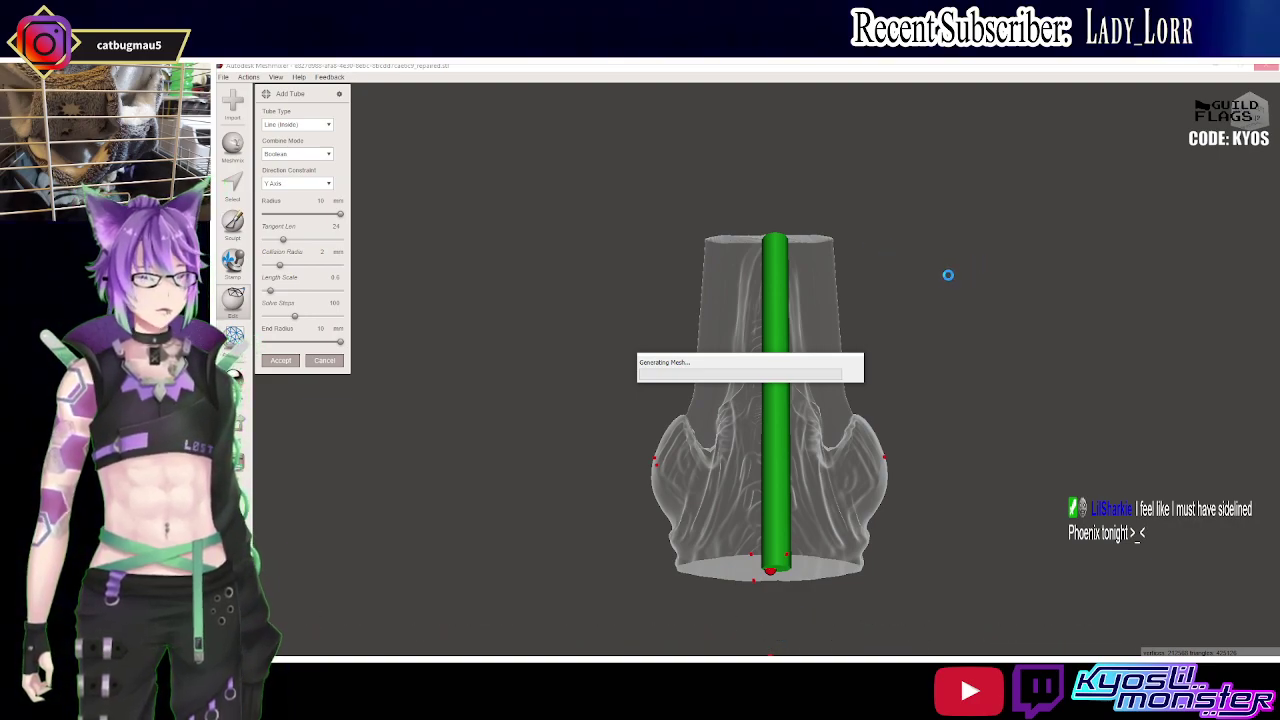
pyautogui.press('XF86AudioRaiseVolume')
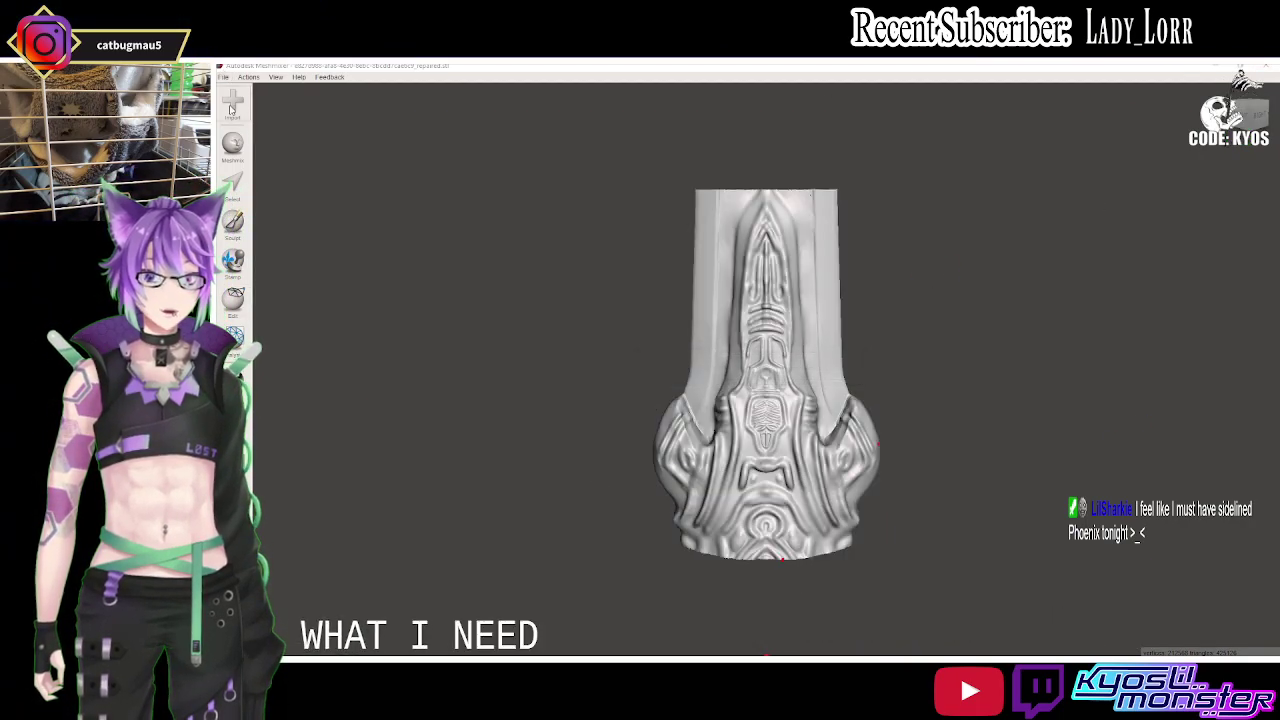
# Replace the handle with a longer imported STL and view it end-on.
pyautogui.doubleClick(502, 175)
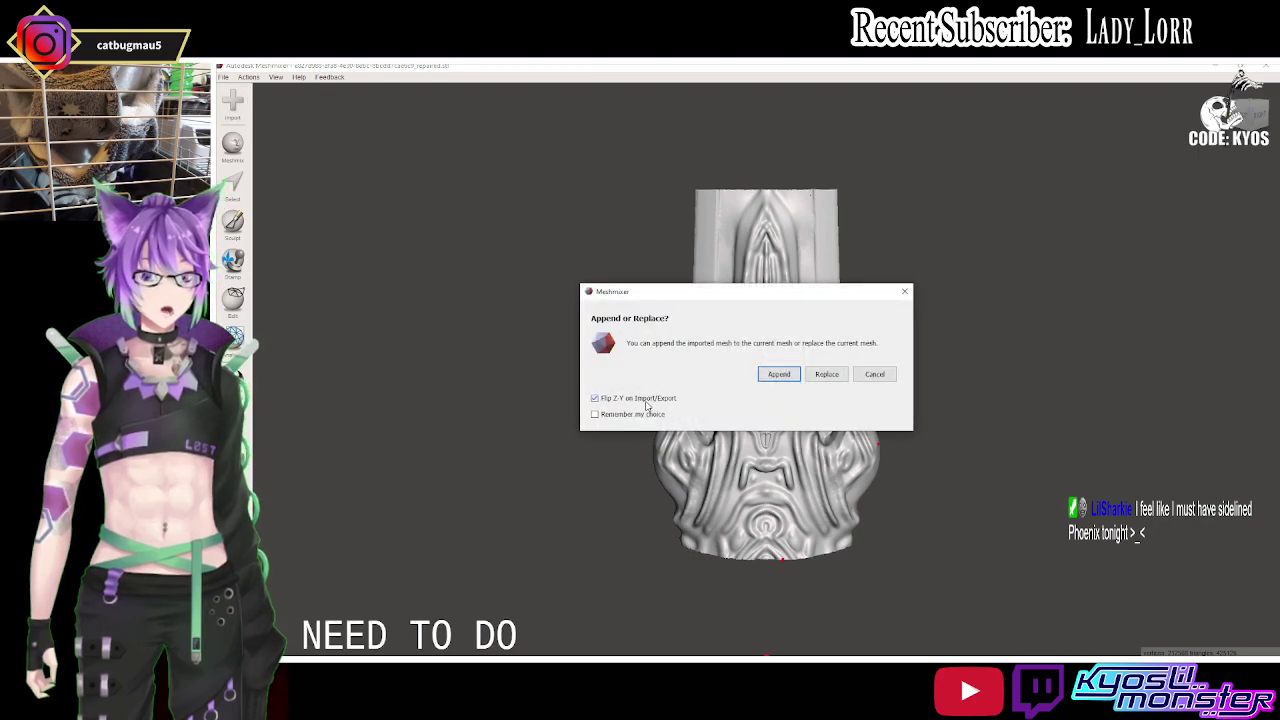
pyautogui.click(827, 374)
pyautogui.hotkey('ctrl', 'i')
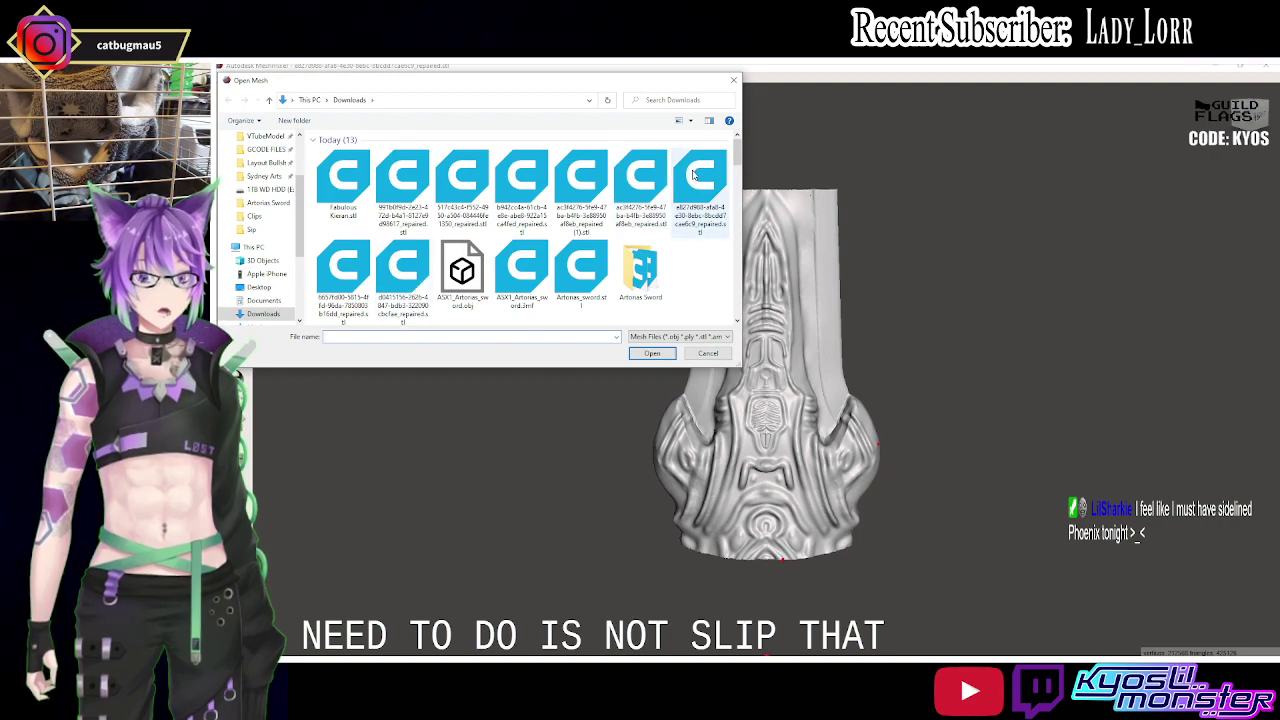
pyautogui.doubleClick(693, 175)
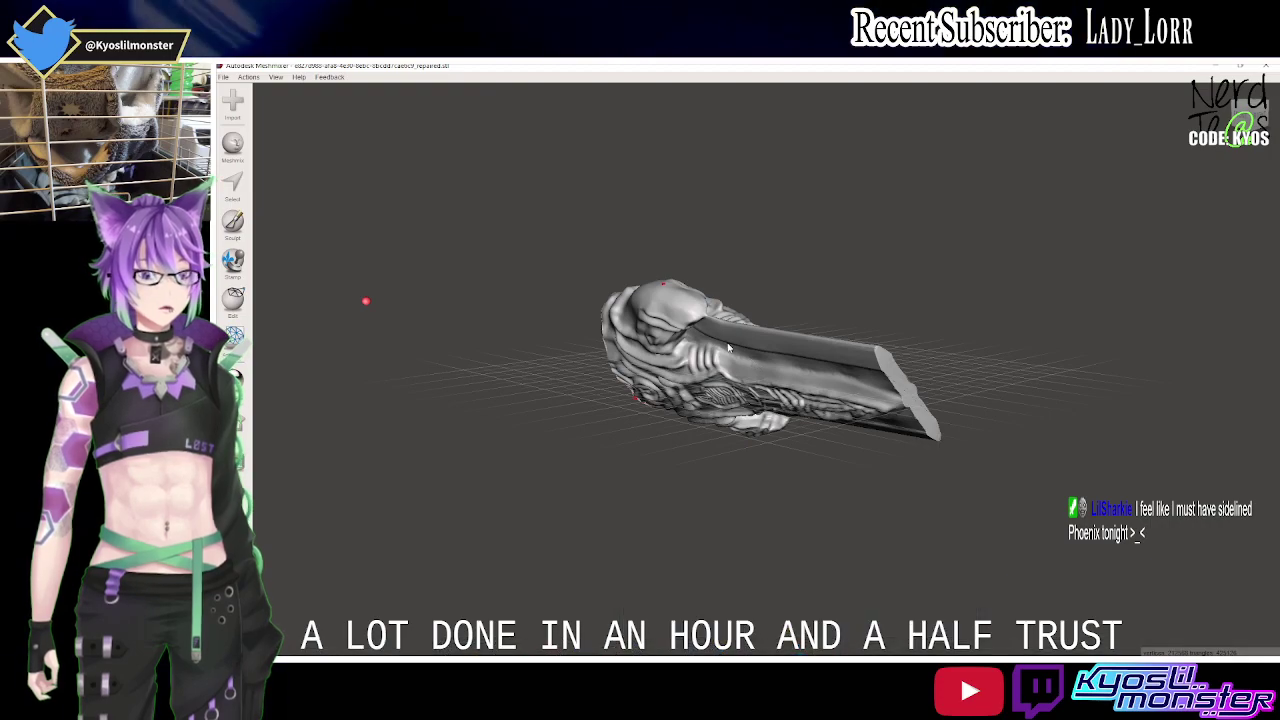
pyautogui.moveTo(698, 341); pyautogui.dragTo(948, 329, button='right')
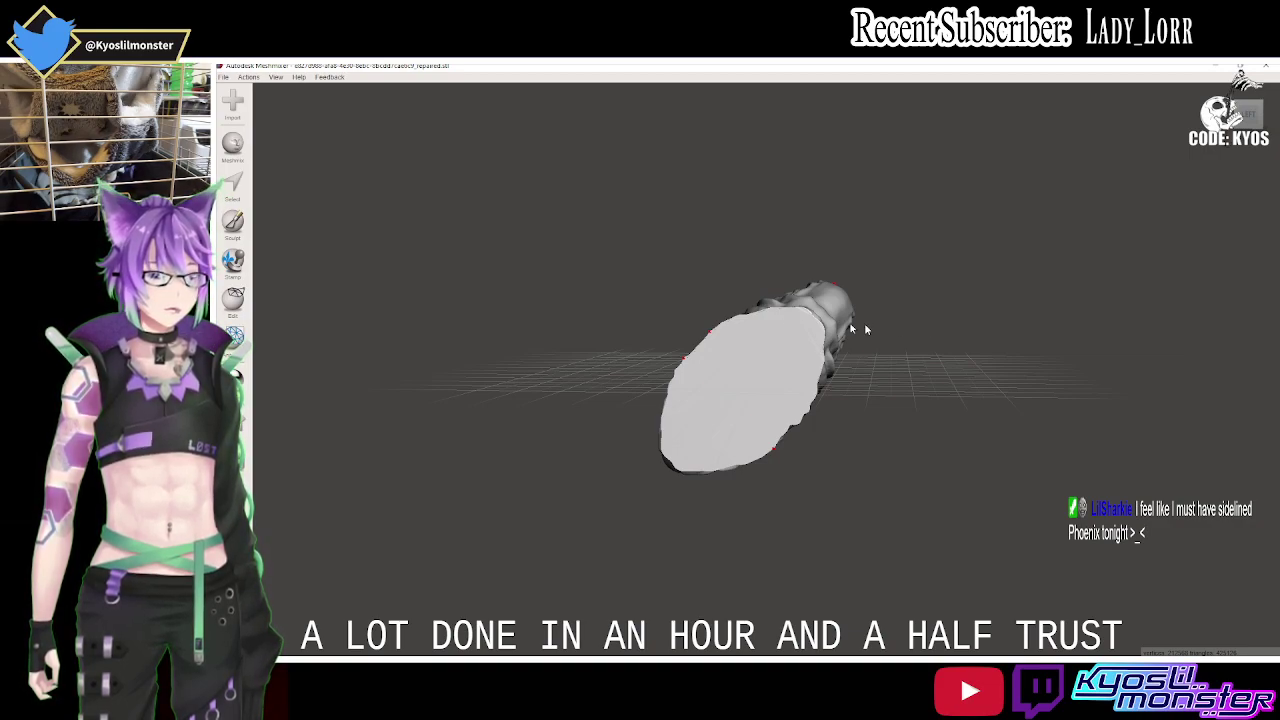
# Replace the mesh with another STL import, then bring the Tinkercad design forward.
pyautogui.click(241, 111)
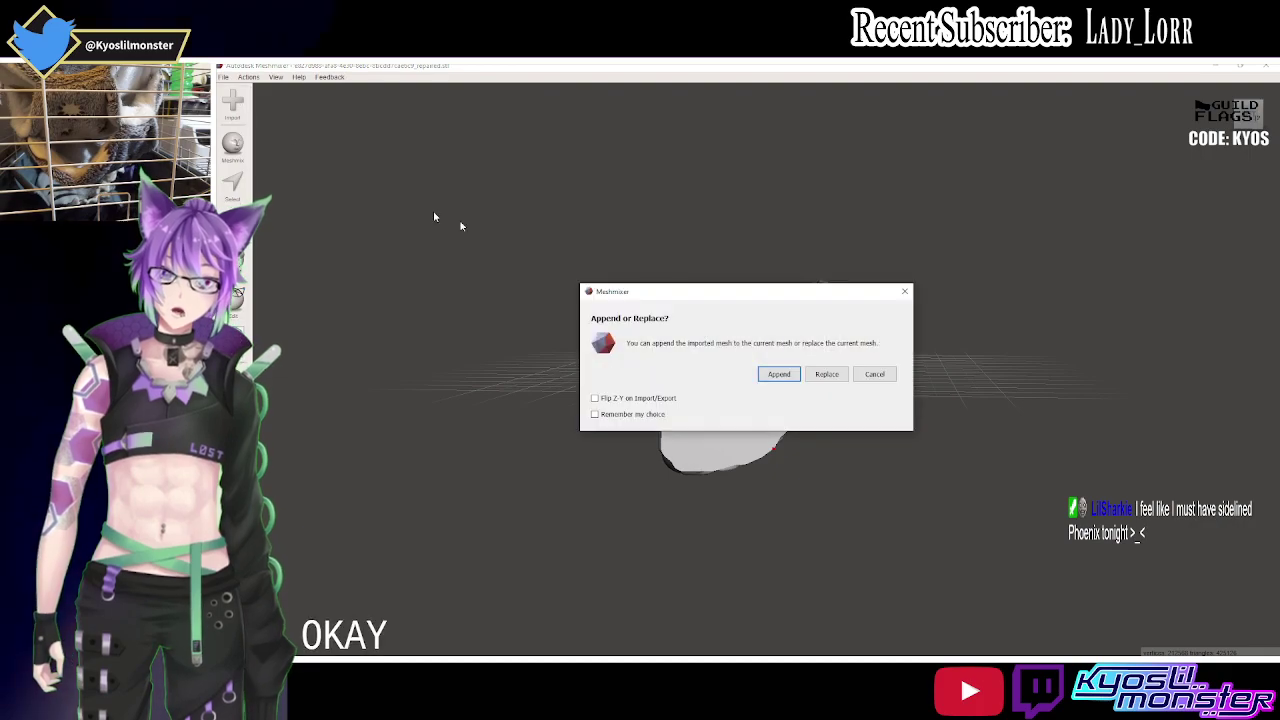
pyautogui.click(826, 374)
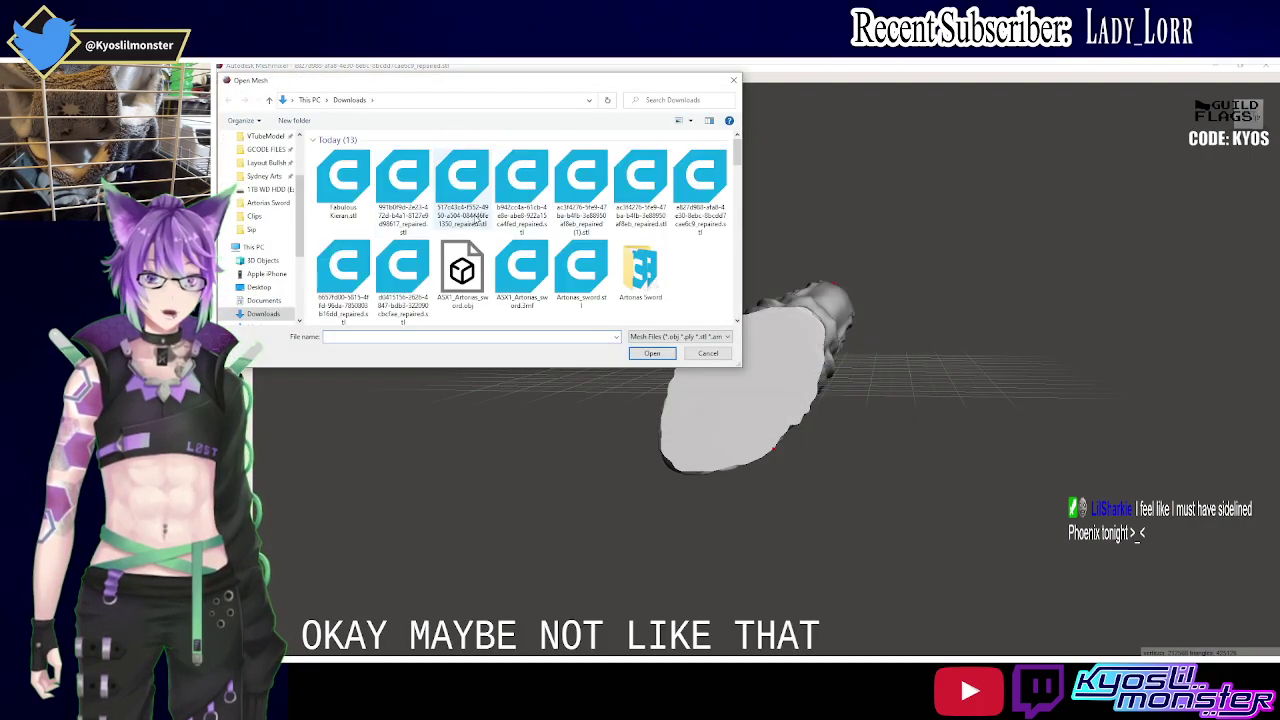
pyautogui.doubleClick(686, 195)
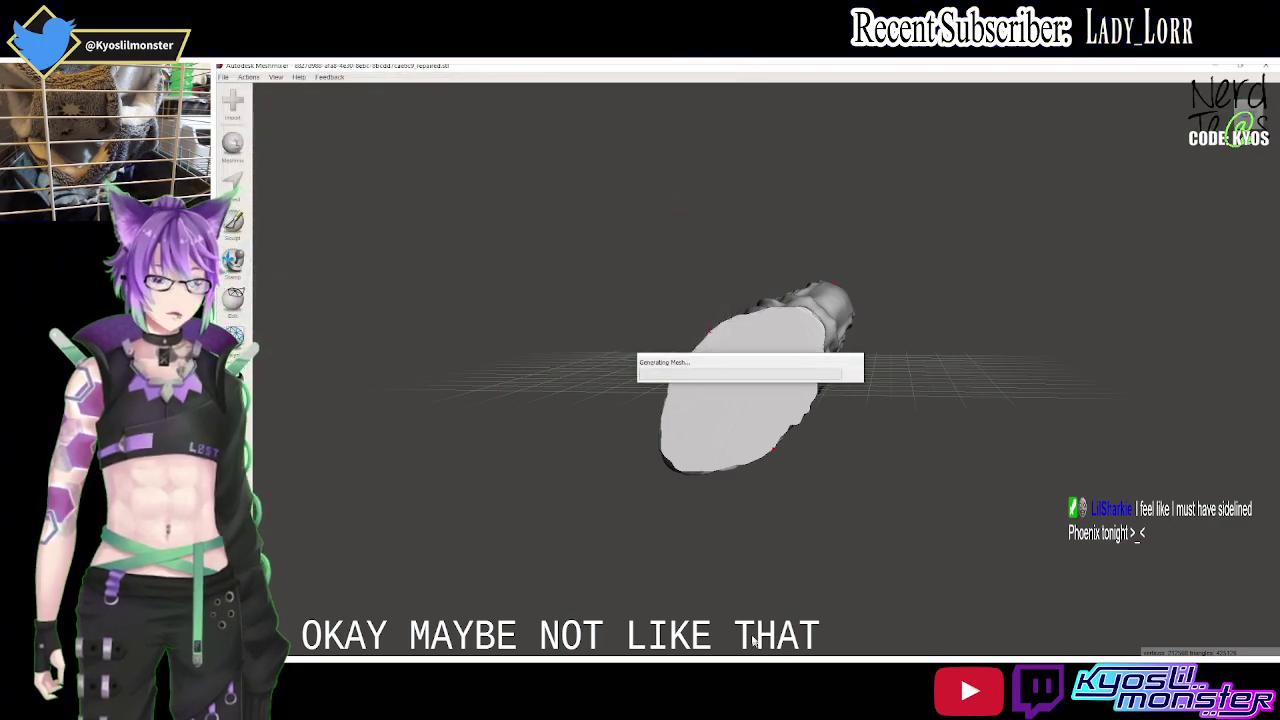
pyautogui.moveTo(528, 648)
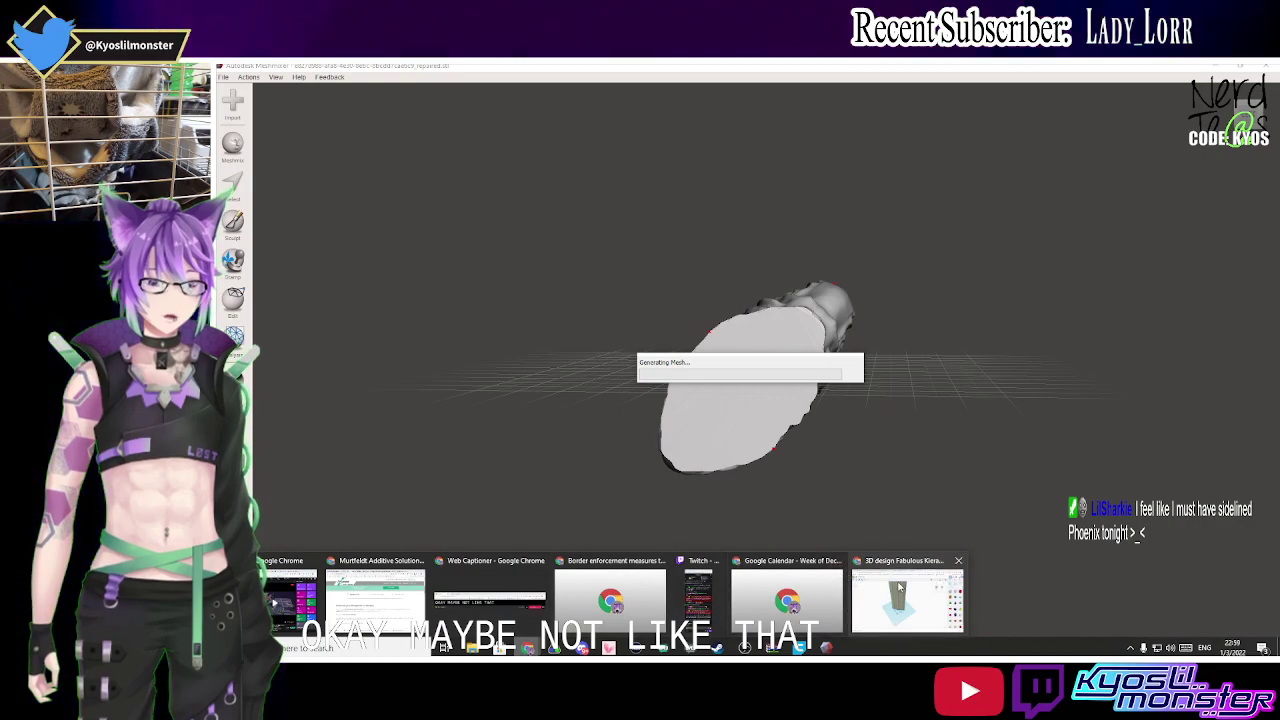
pyautogui.click(898, 590)
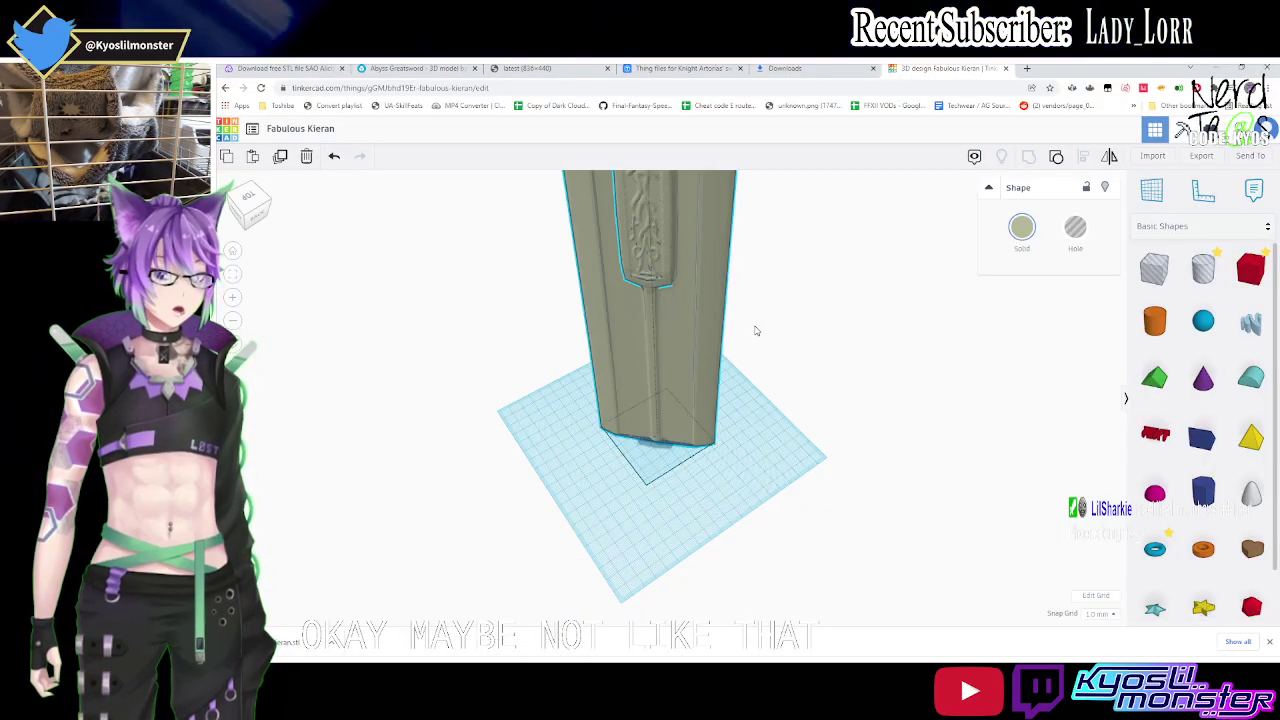
# Inspect the old sword blade, undo the last change and delete it.
pyautogui.moveTo(755, 331); pyautogui.dragTo(786, 337, button='right')
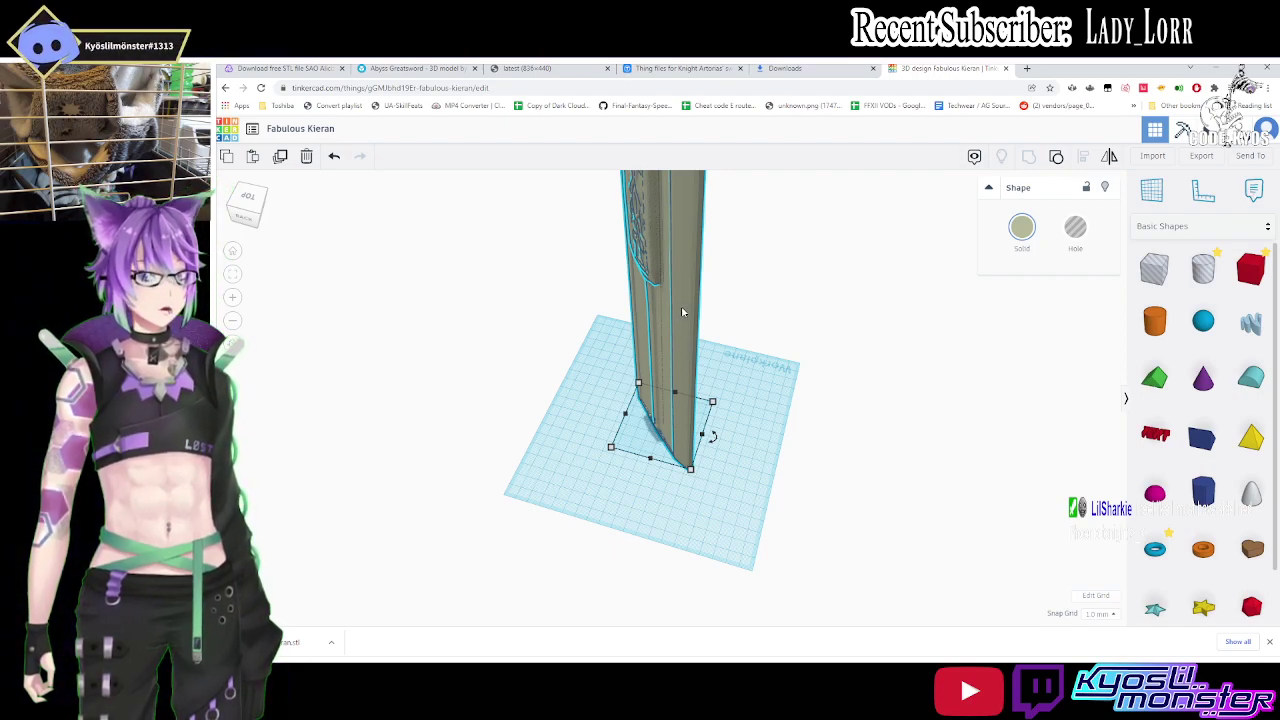
pyautogui.moveTo(729, 343); pyautogui.dragTo(745, 323, button='right')
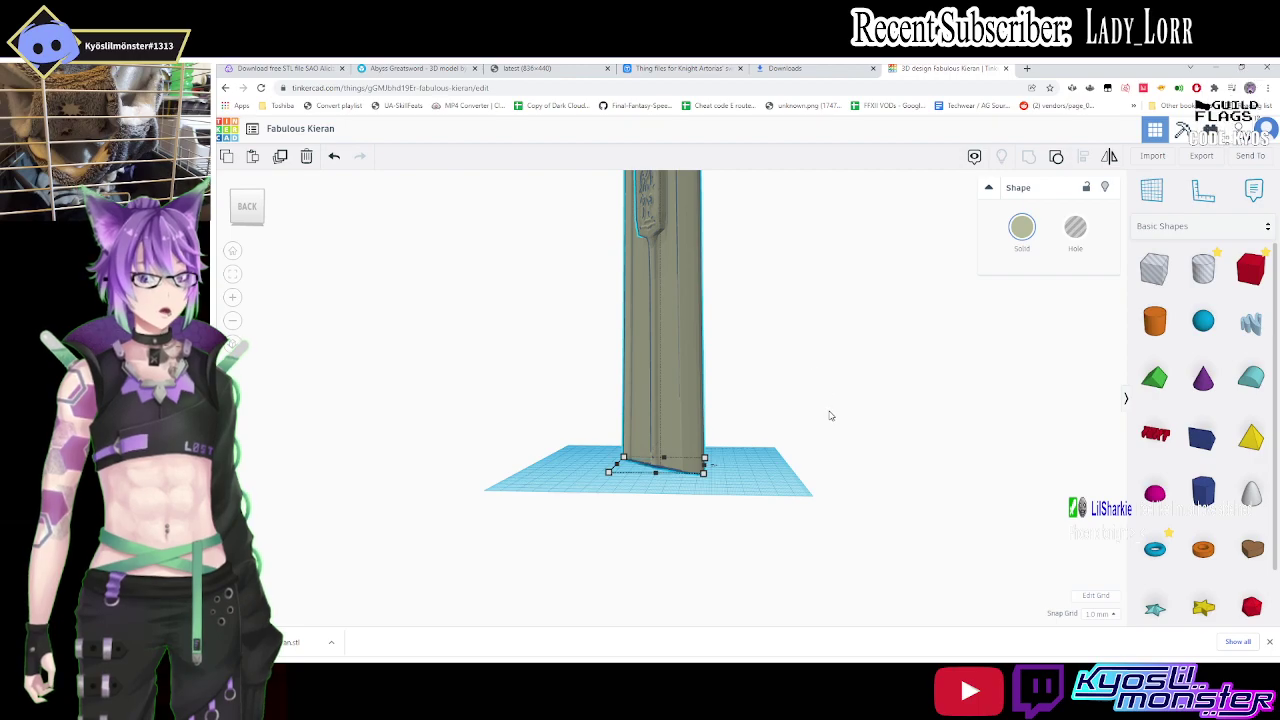
pyautogui.moveTo(829, 415); pyautogui.dragTo(797, 414, button='right')
pyautogui.hotkey('ctrl', 'z')
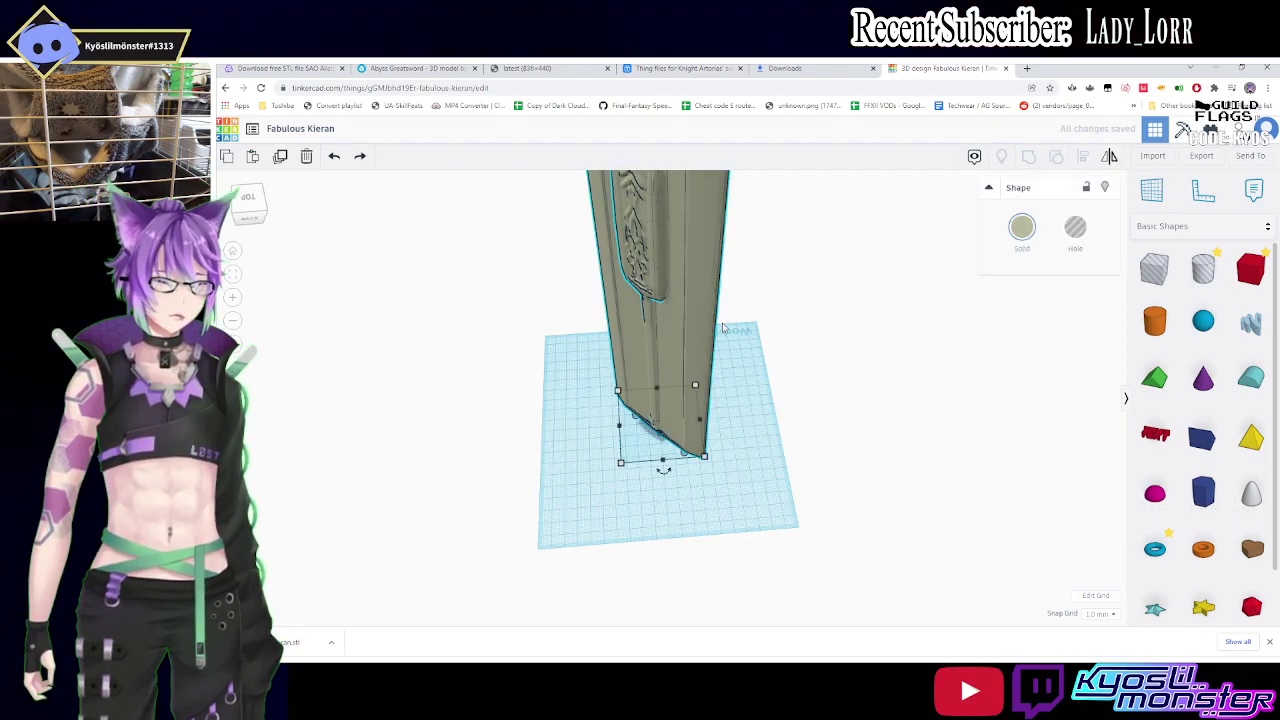
pyautogui.press('Delete')
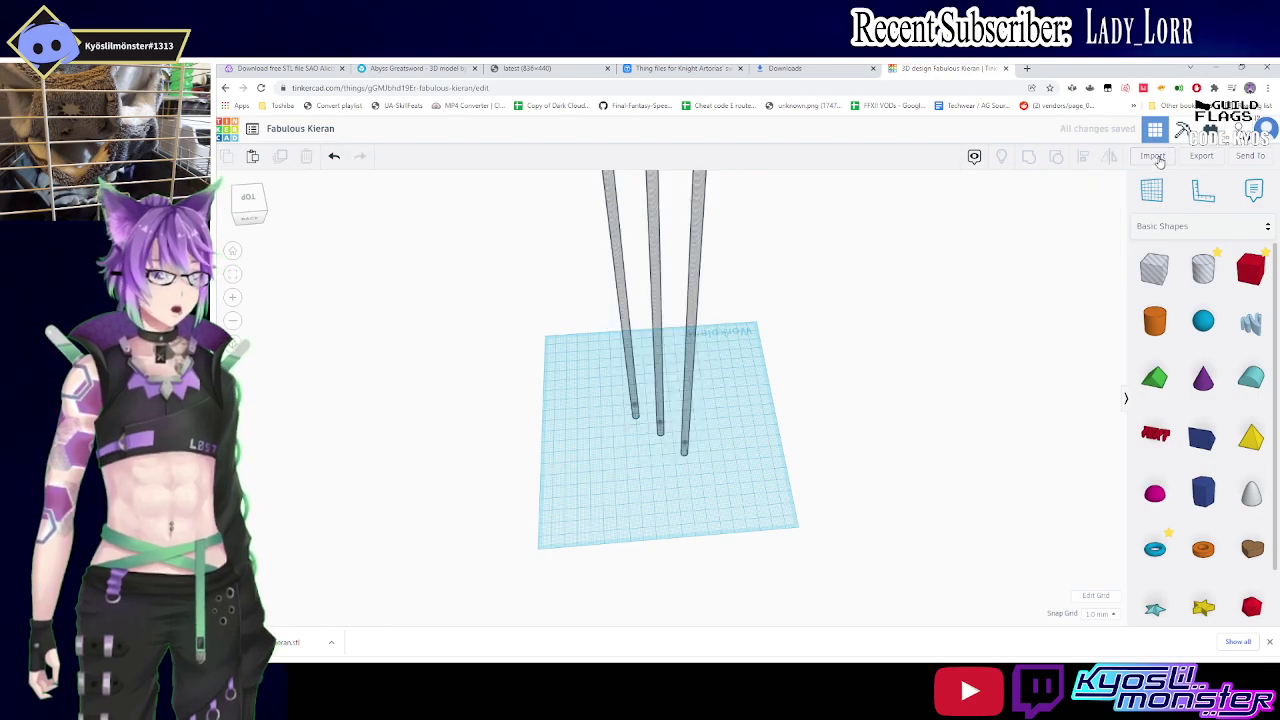
# Import the repaired blade STL from Downloads and bring up the Export options.
pyautogui.click(1153, 156)
pyautogui.click(795, 370)
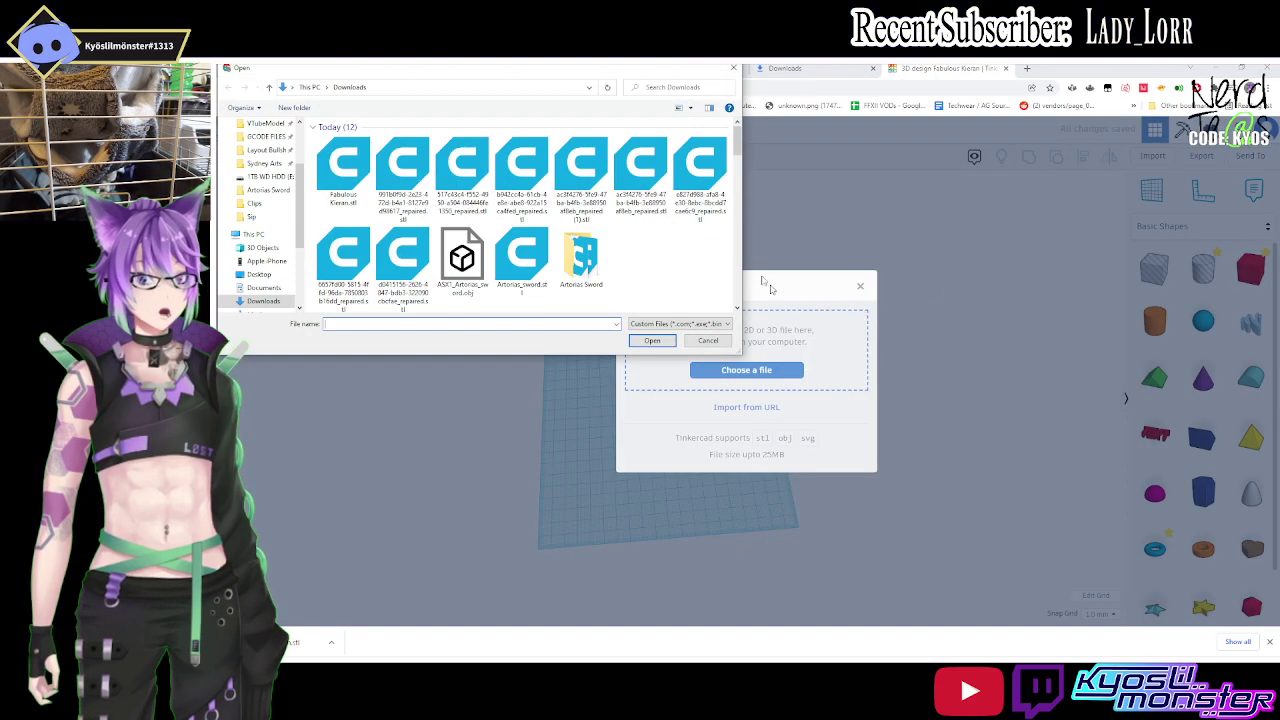
pyautogui.click(631, 172)
pyautogui.click(652, 340)
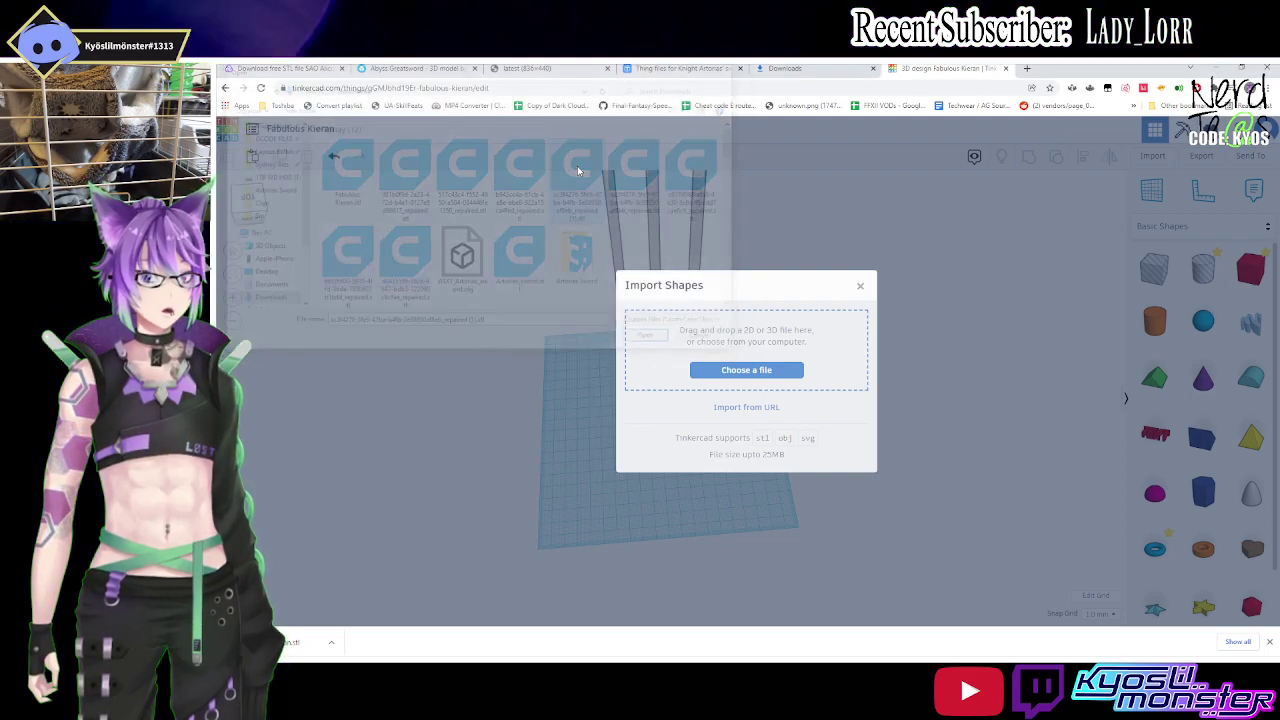
pyautogui.click(850, 517)
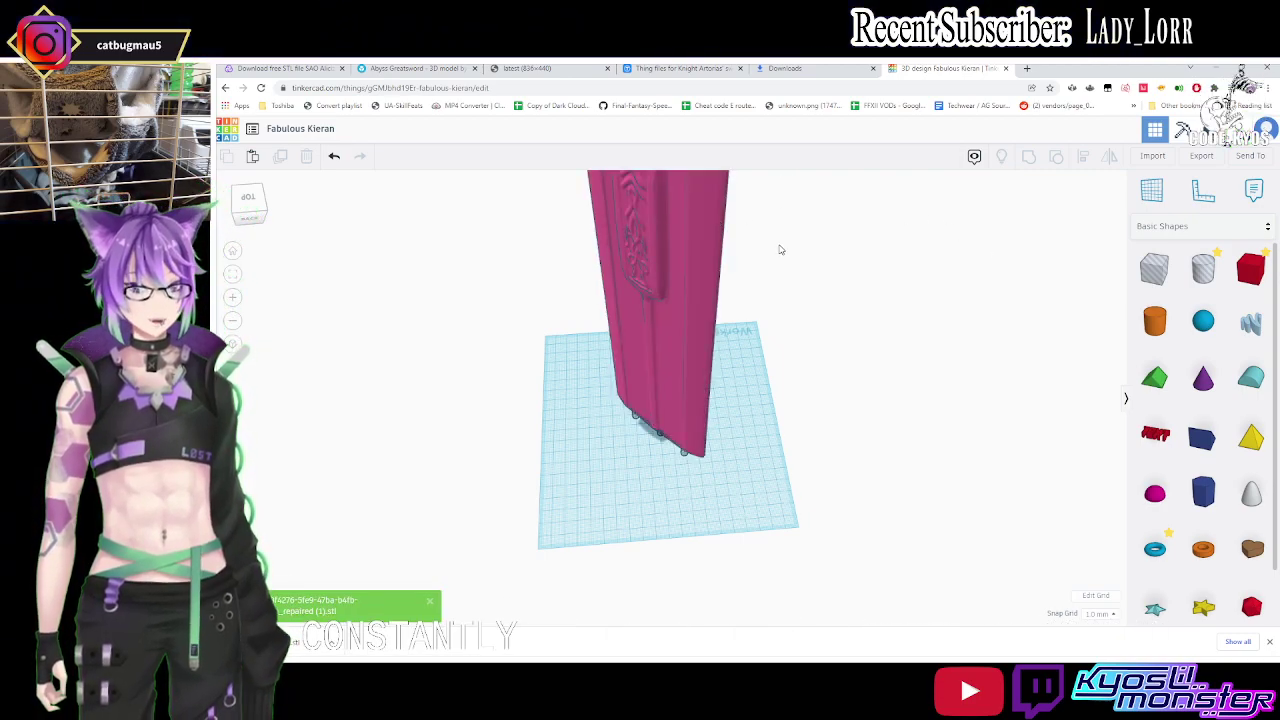
pyautogui.scroll(-5, 692, 189)
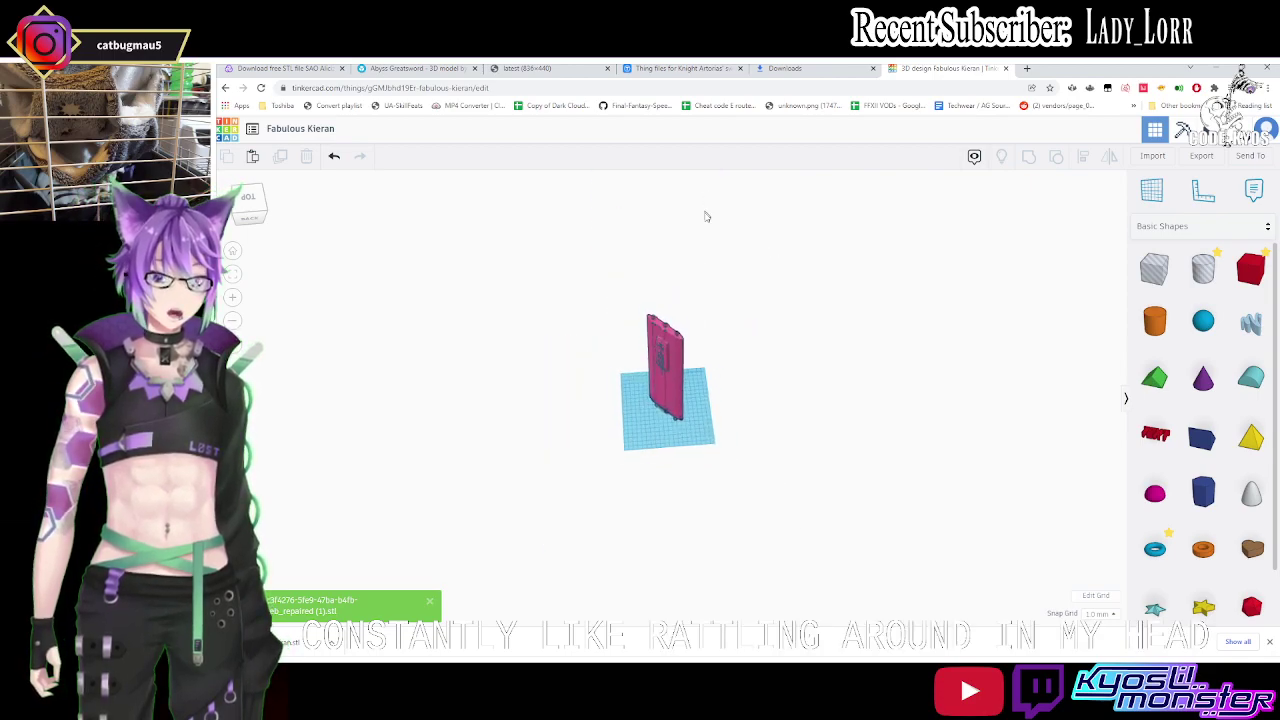
pyautogui.scroll(2, 700, 230)
pyautogui.scroll(3, 690, 243)
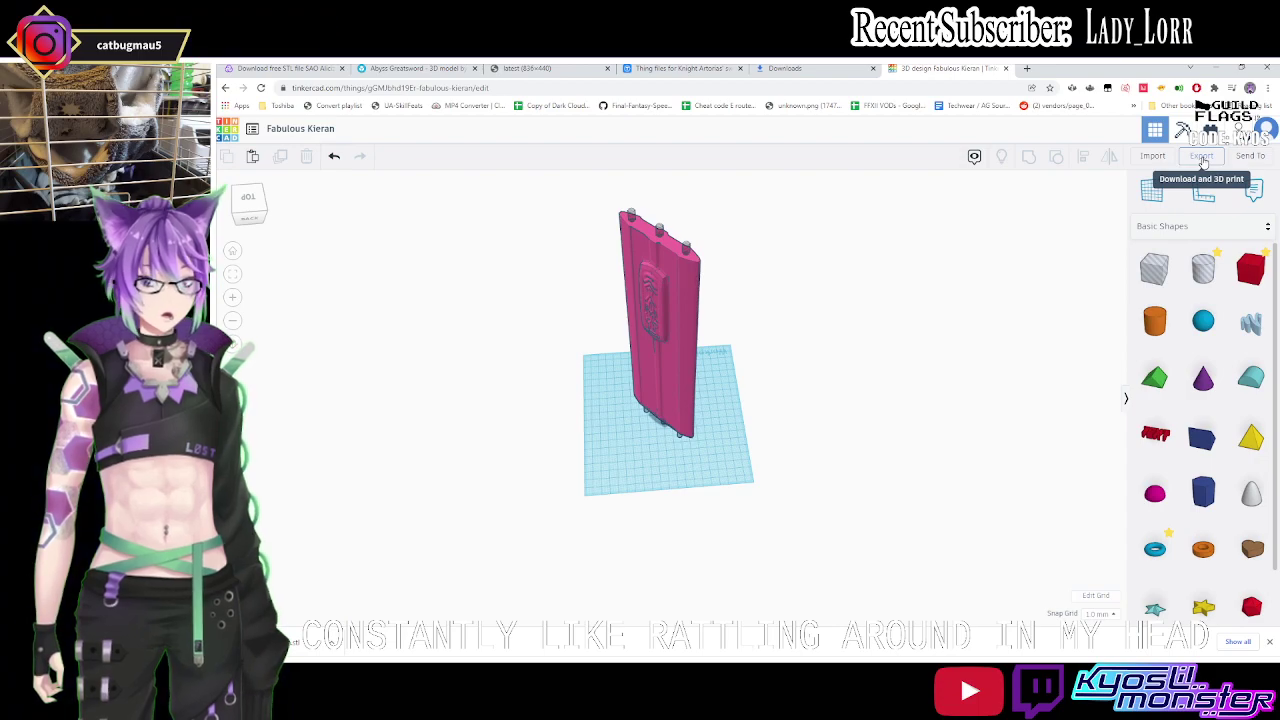
pyautogui.click(1202, 157)
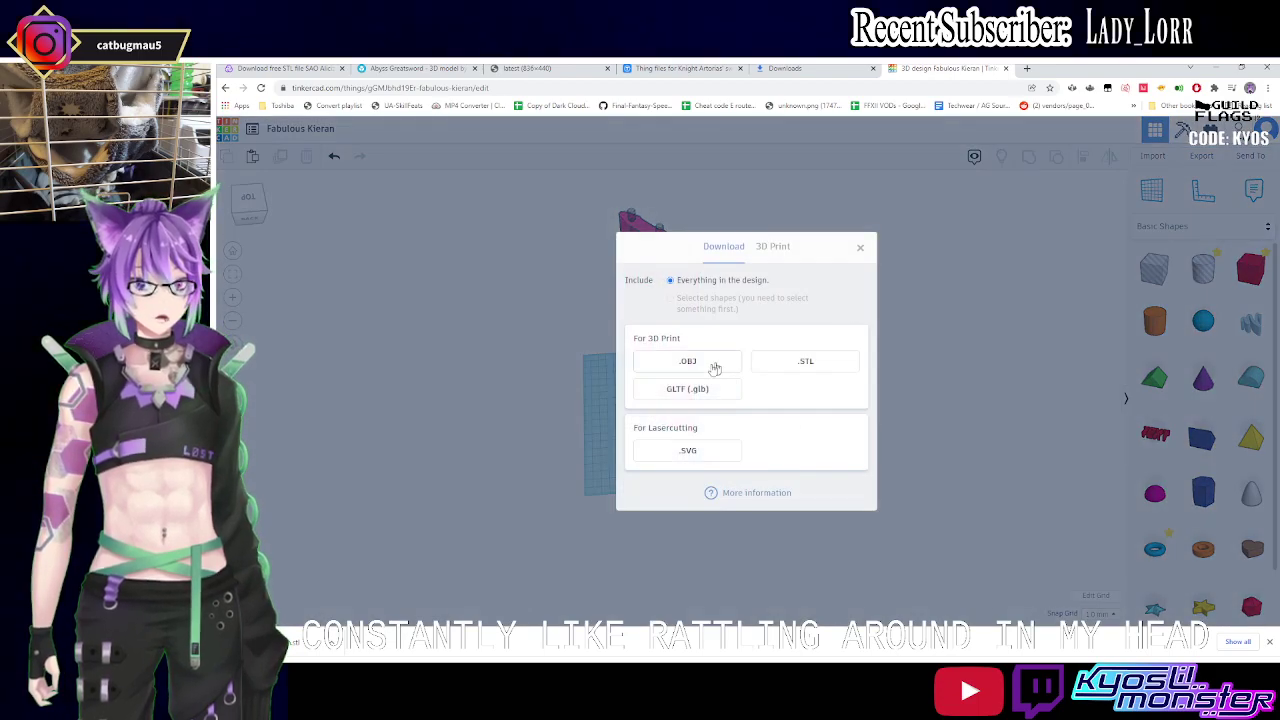
# Group the pink blade and three rods into one shape and download it as STL.
pyautogui.click(860, 249)
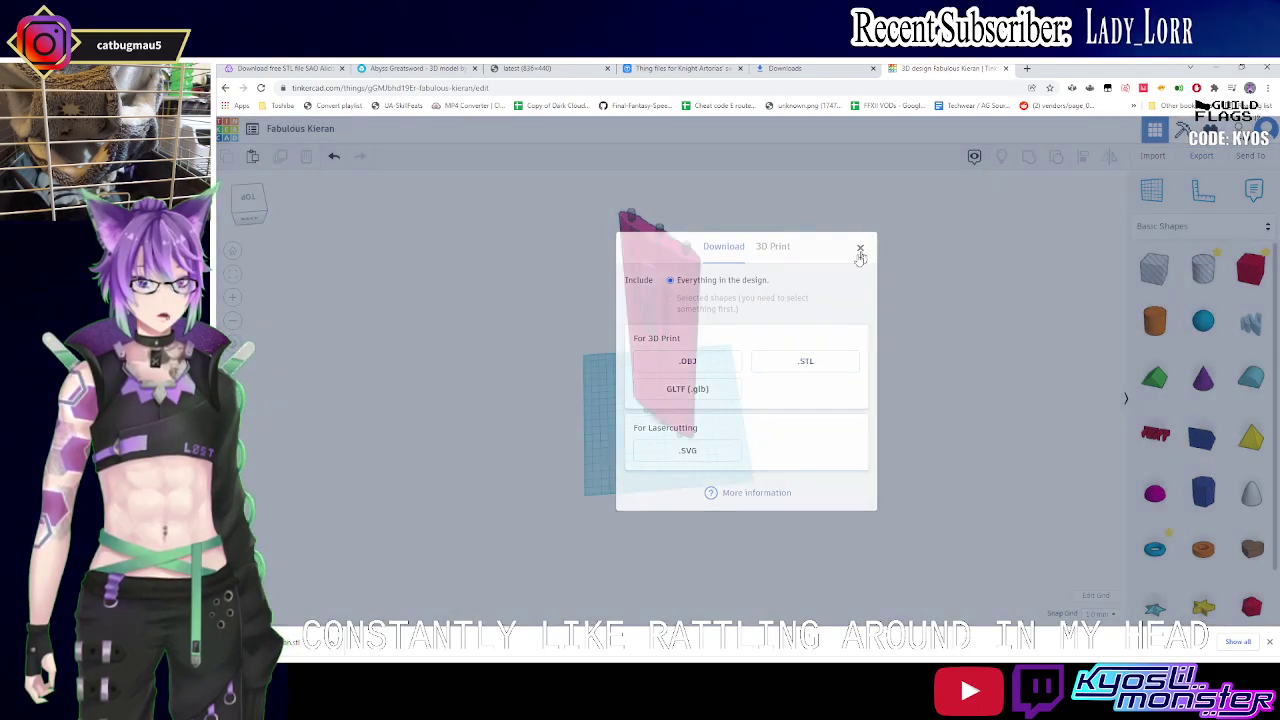
pyautogui.hotkey('ctrl', 'a')
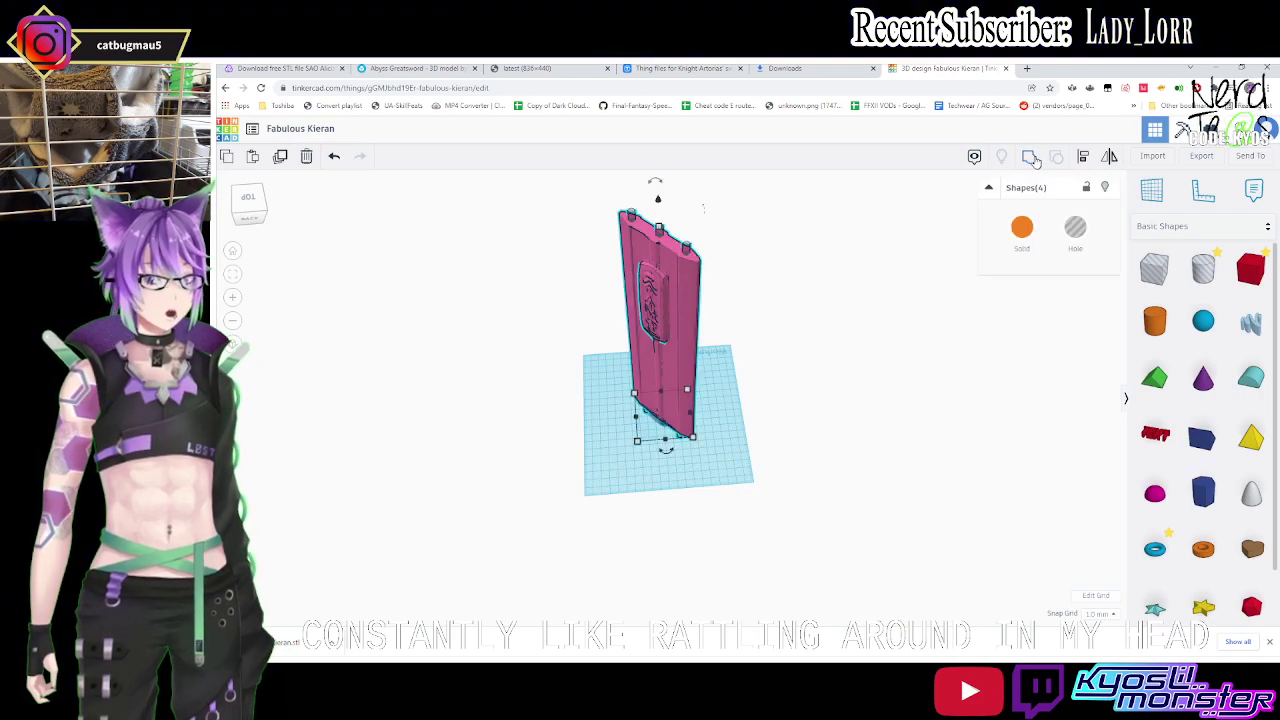
pyautogui.click(1030, 158)
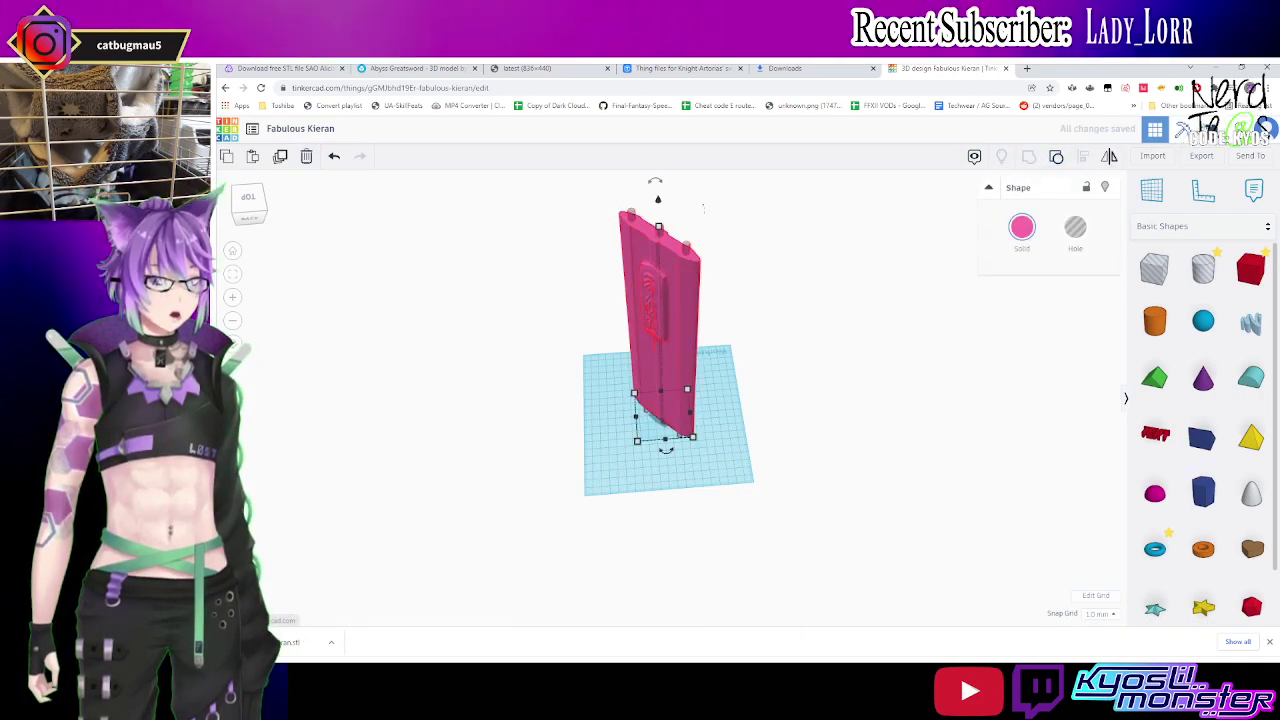
pyautogui.click(1208, 157)
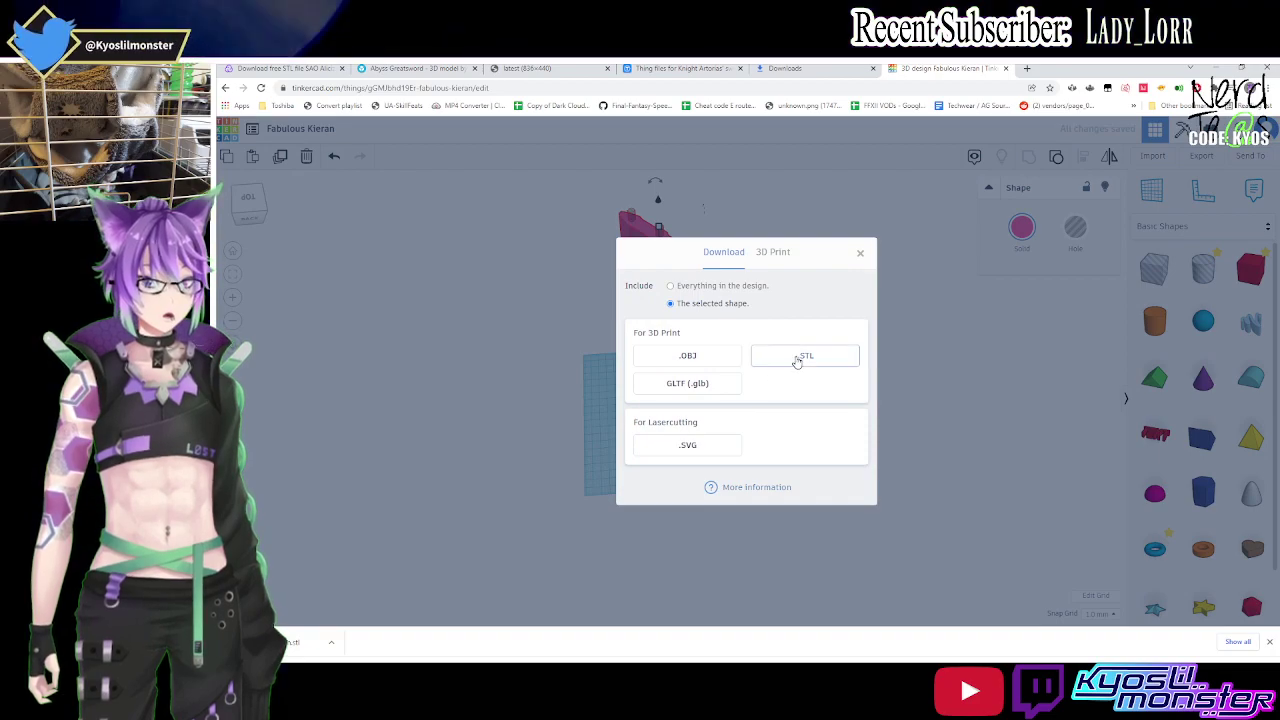
pyautogui.click(801, 354)
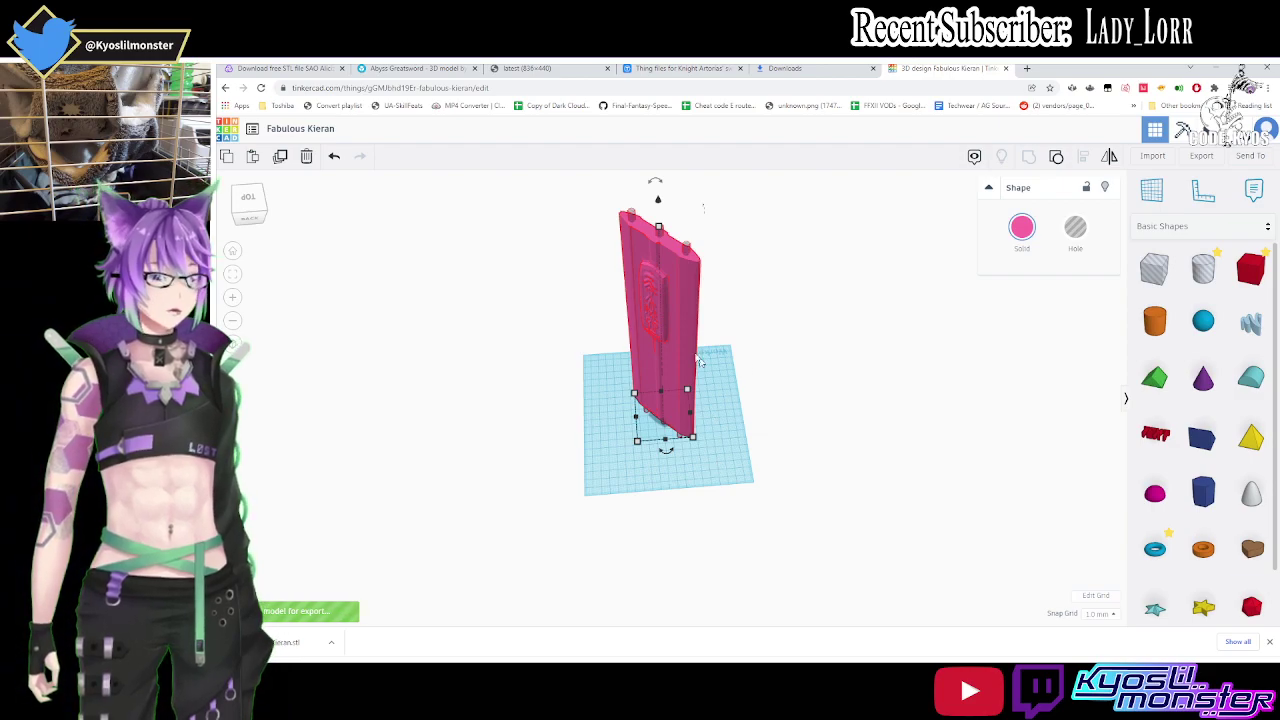
# In Meshmixer, start Edit > Add Tube on the handle with a Y Axis constraint.
pyautogui.click(825, 648)
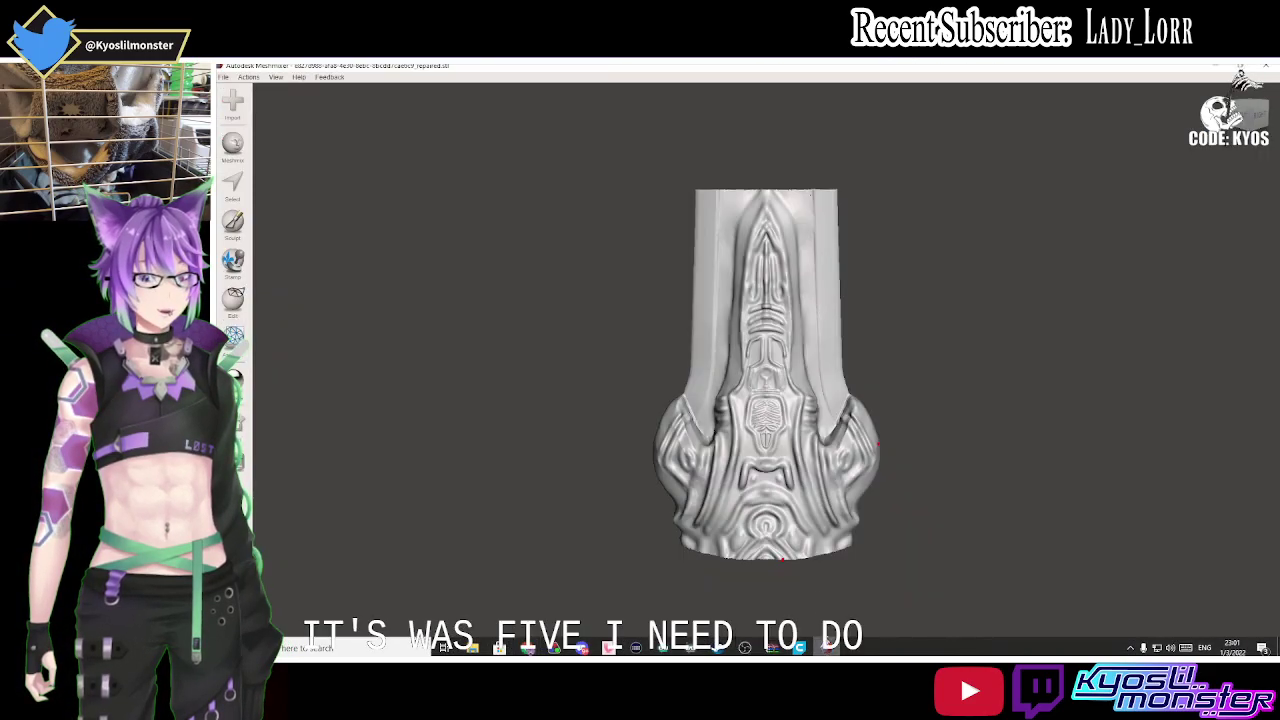
pyautogui.click(238, 300)
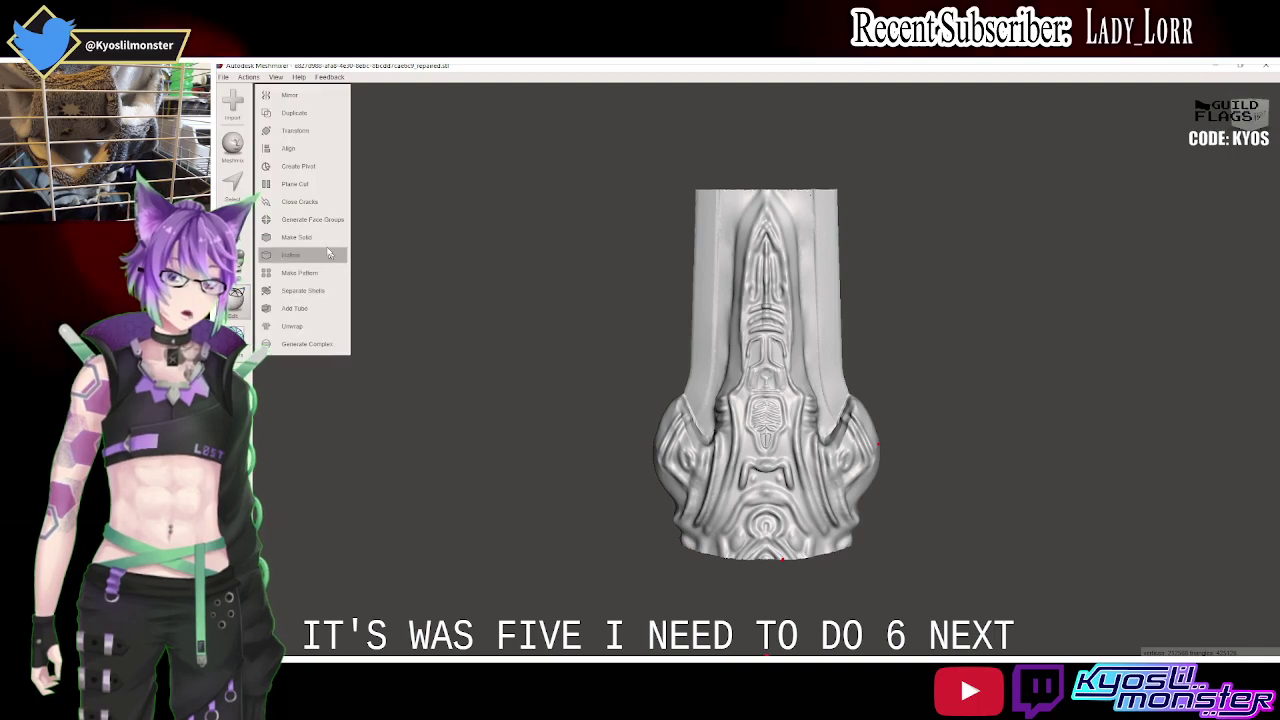
pyautogui.click(307, 314)
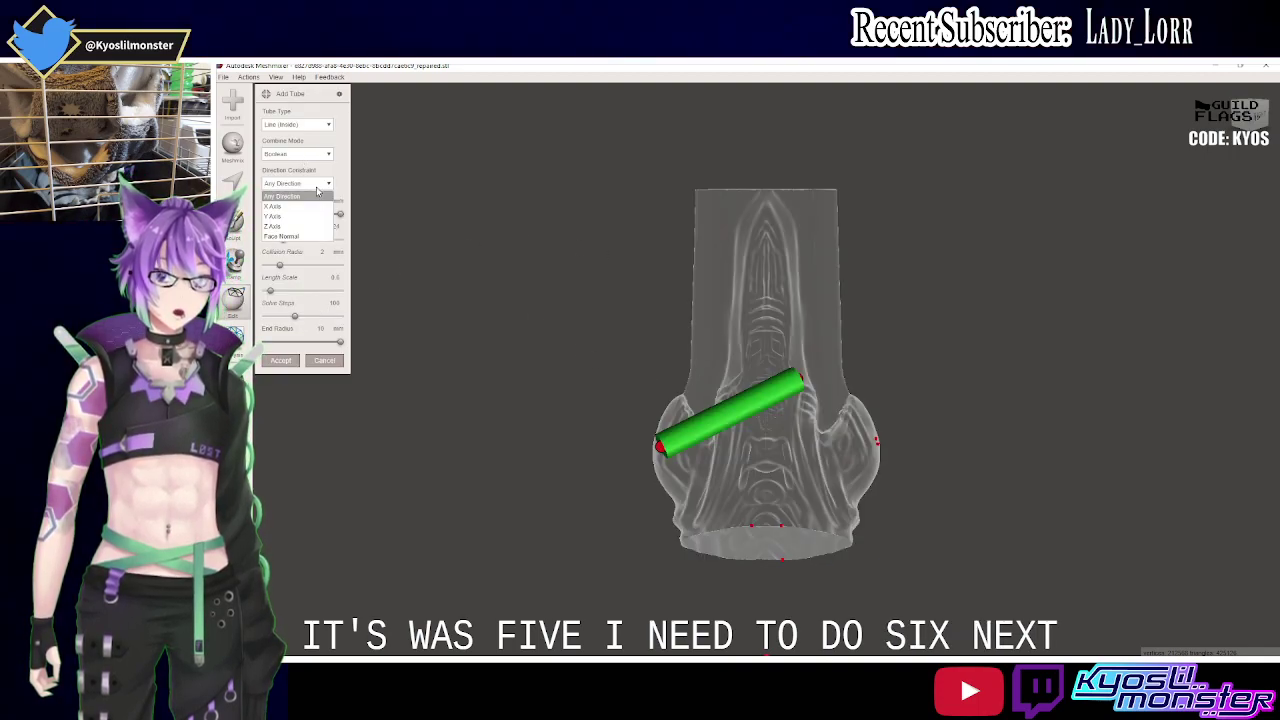
pyautogui.click(305, 216)
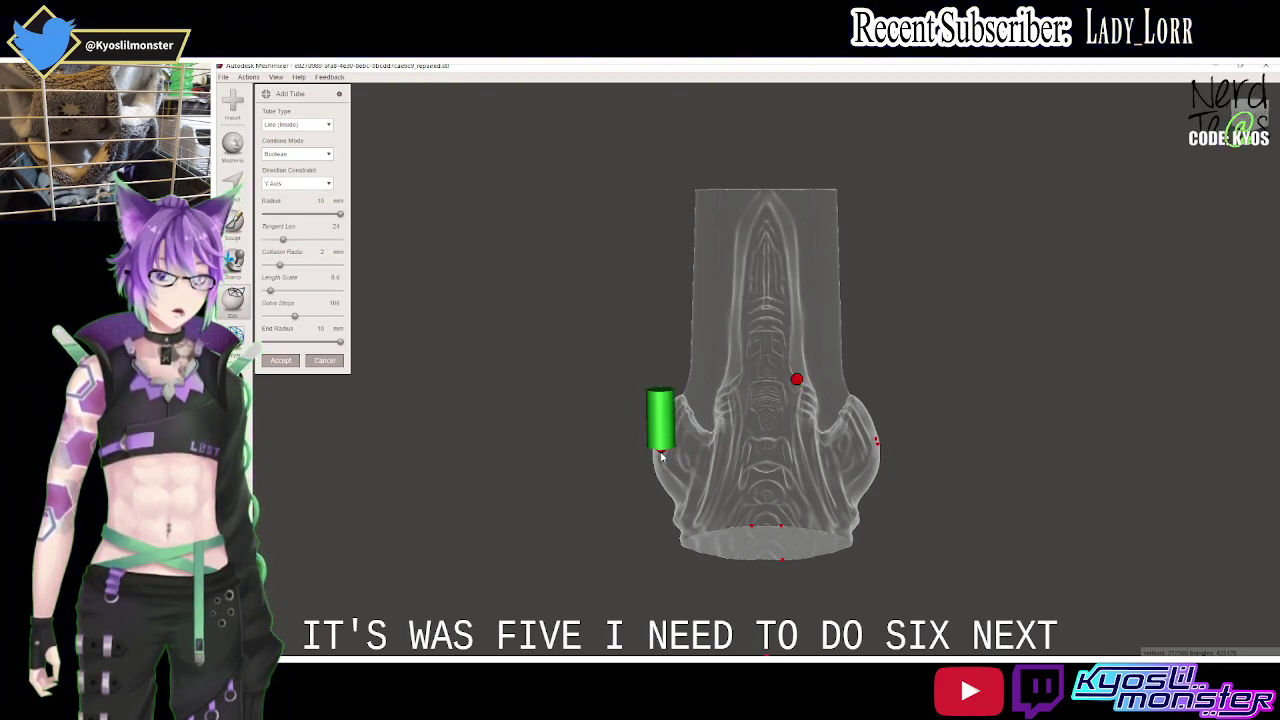
# Position the tube ends so it runs straight through the handle's centre.
pyautogui.moveTo(796, 379); pyautogui.dragTo(773, 285)
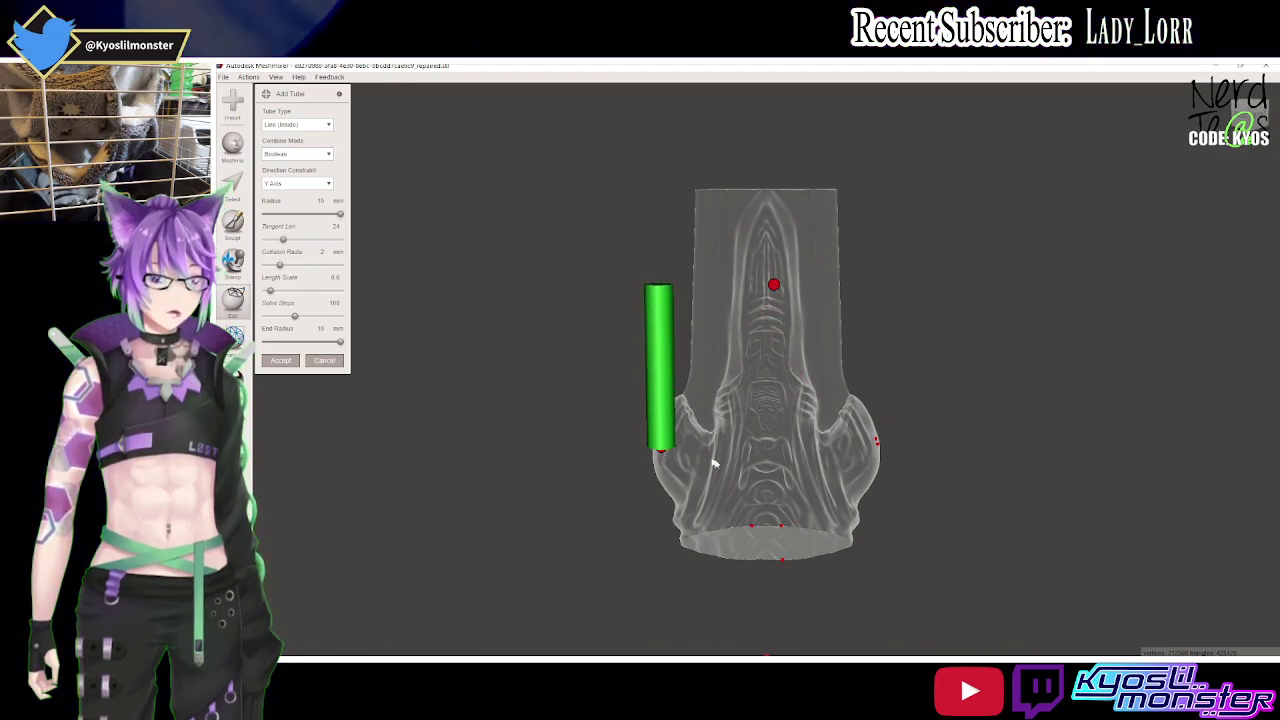
pyautogui.scroll(-1, 880, 420)
pyautogui.moveTo(918, 405); pyautogui.dragTo(750, 327, button='right')
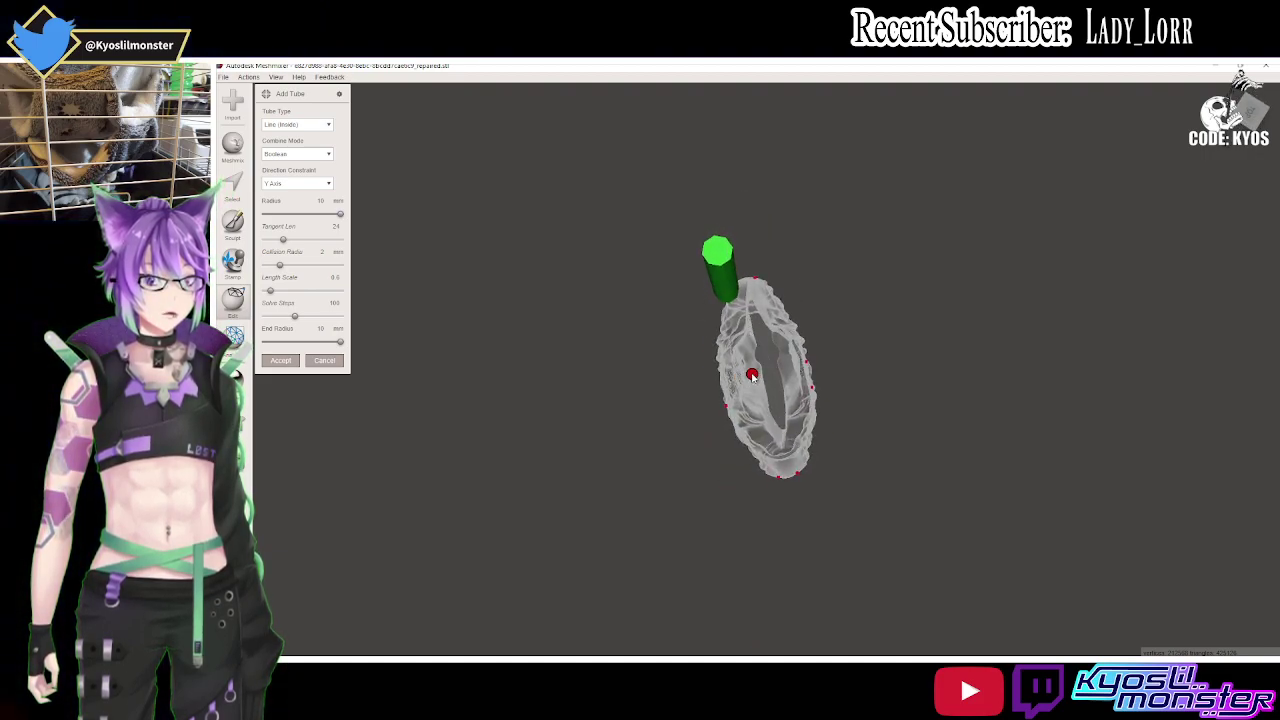
pyautogui.moveTo(752, 376)
pyautogui.mouseDown(button='right')
pyautogui.moveTo(751, 340)
pyautogui.moveTo(851, 263)
pyautogui.moveTo(771, 216)
pyautogui.mouseUp(button='right')
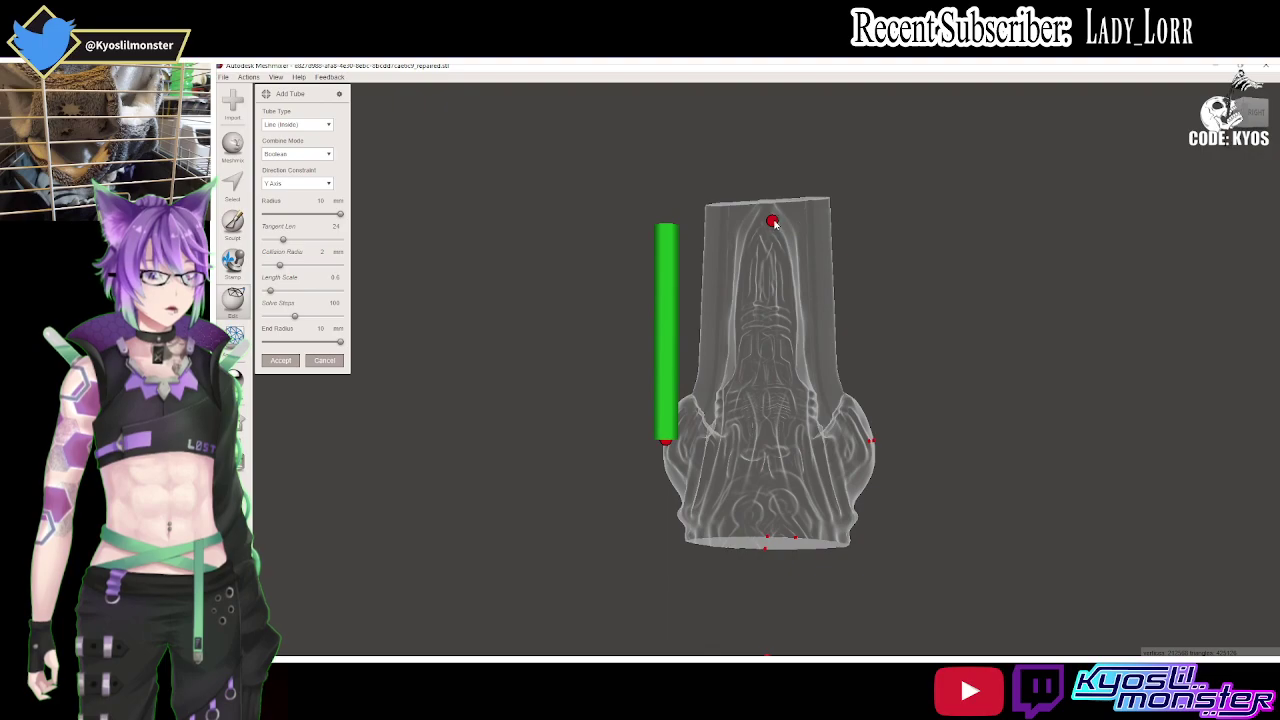
pyautogui.moveTo(772, 221); pyautogui.dragTo(764, 266)
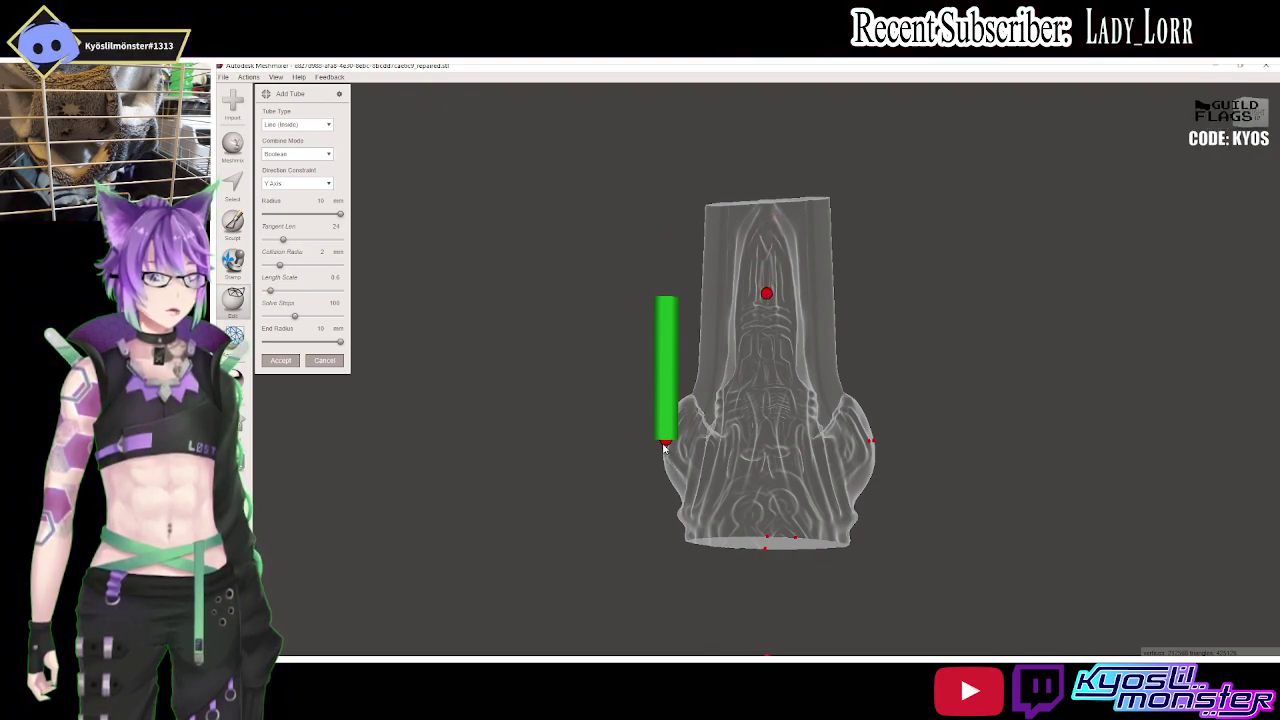
pyautogui.moveTo(666, 447); pyautogui.dragTo(765, 557)
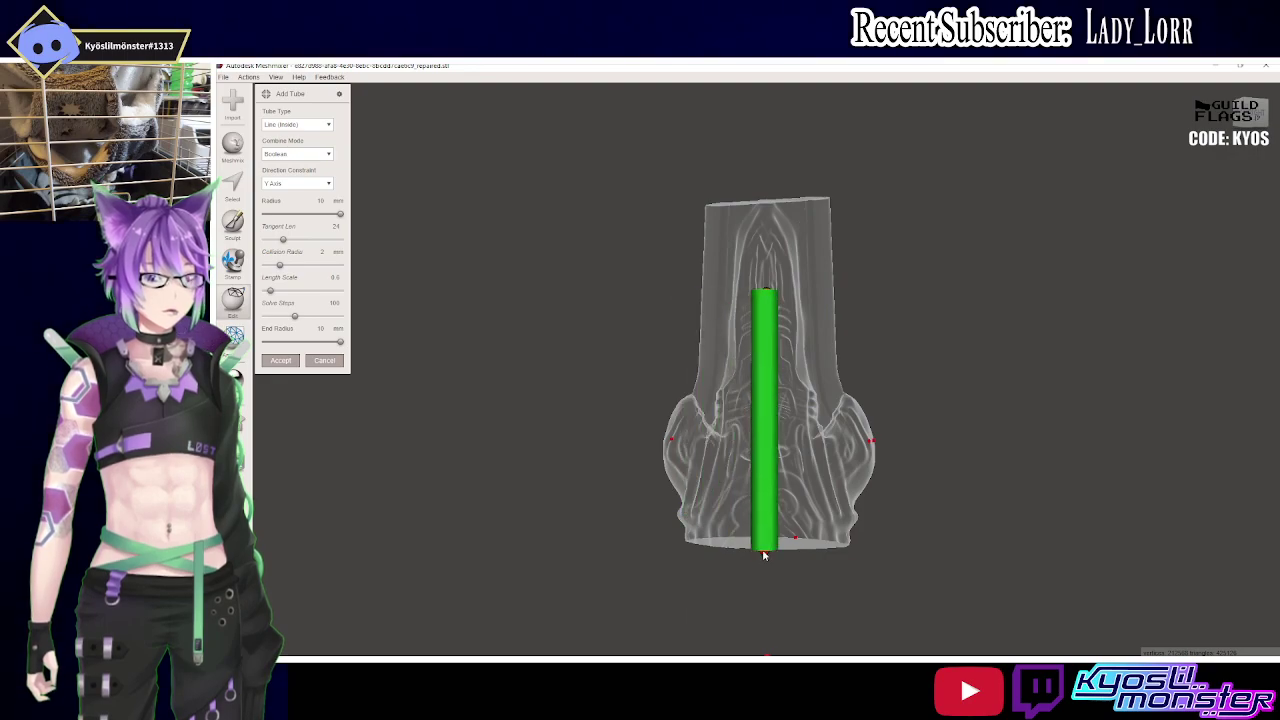
pyautogui.moveTo(787, 575); pyautogui.dragTo(772, 312, button='right')
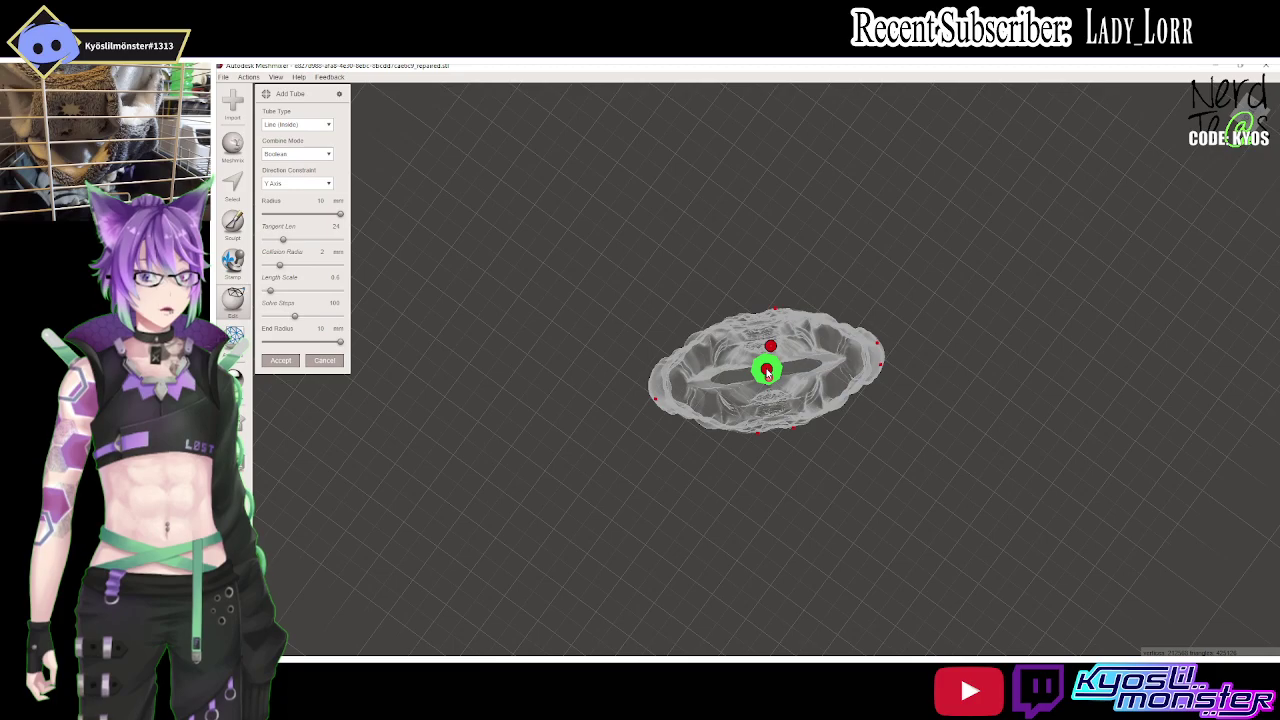
pyautogui.moveTo(769, 368); pyautogui.dragTo(824, 340)
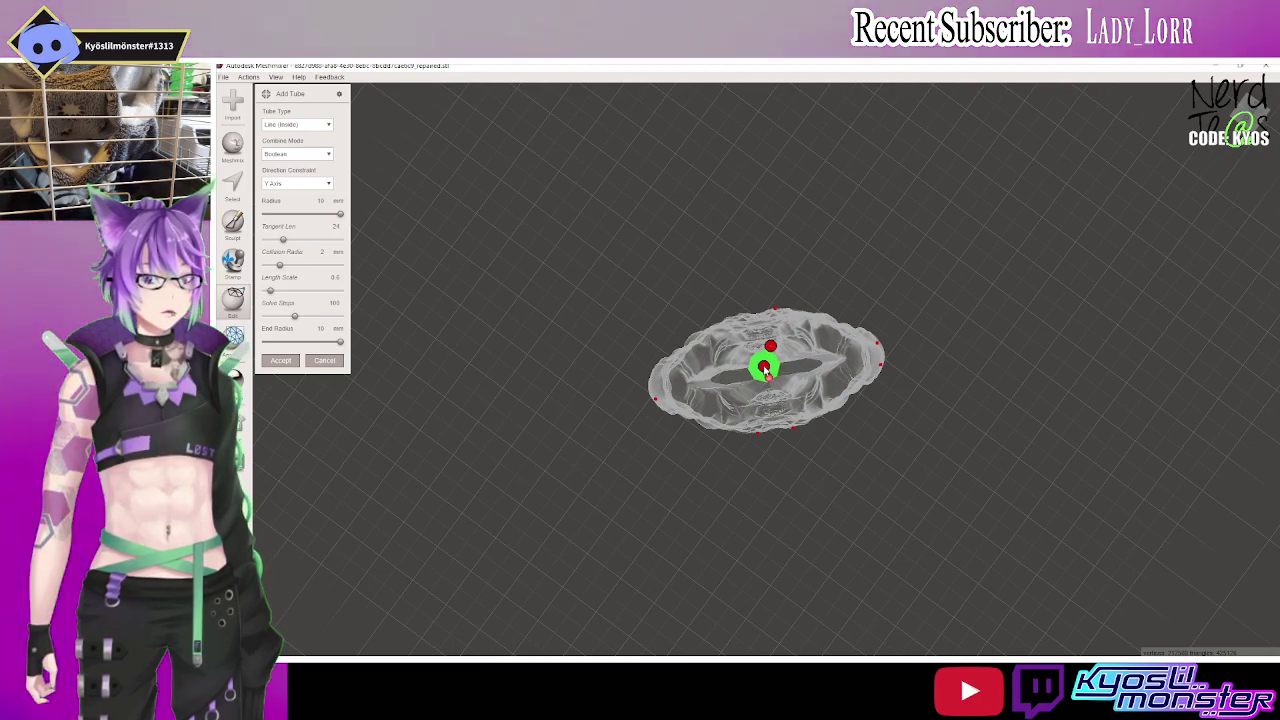
pyautogui.moveTo(824, 340)
pyautogui.mouseDown(button='right')
pyautogui.moveTo(847, 563)
pyautogui.moveTo(838, 385)
pyautogui.moveTo(805, 361)
pyautogui.moveTo(788, 180)
pyautogui.moveTo(776, 291)
pyautogui.mouseUp(button='right')
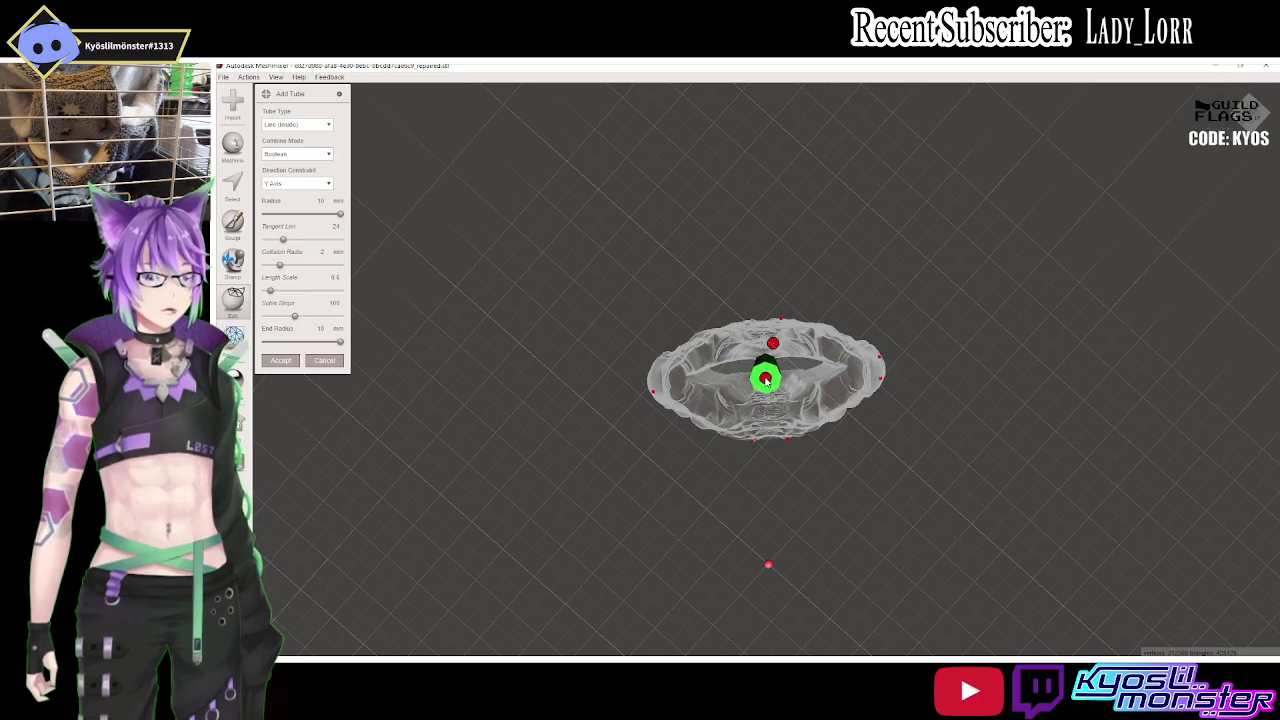
pyautogui.moveTo(840, 287); pyautogui.dragTo(443, 386, button='right')
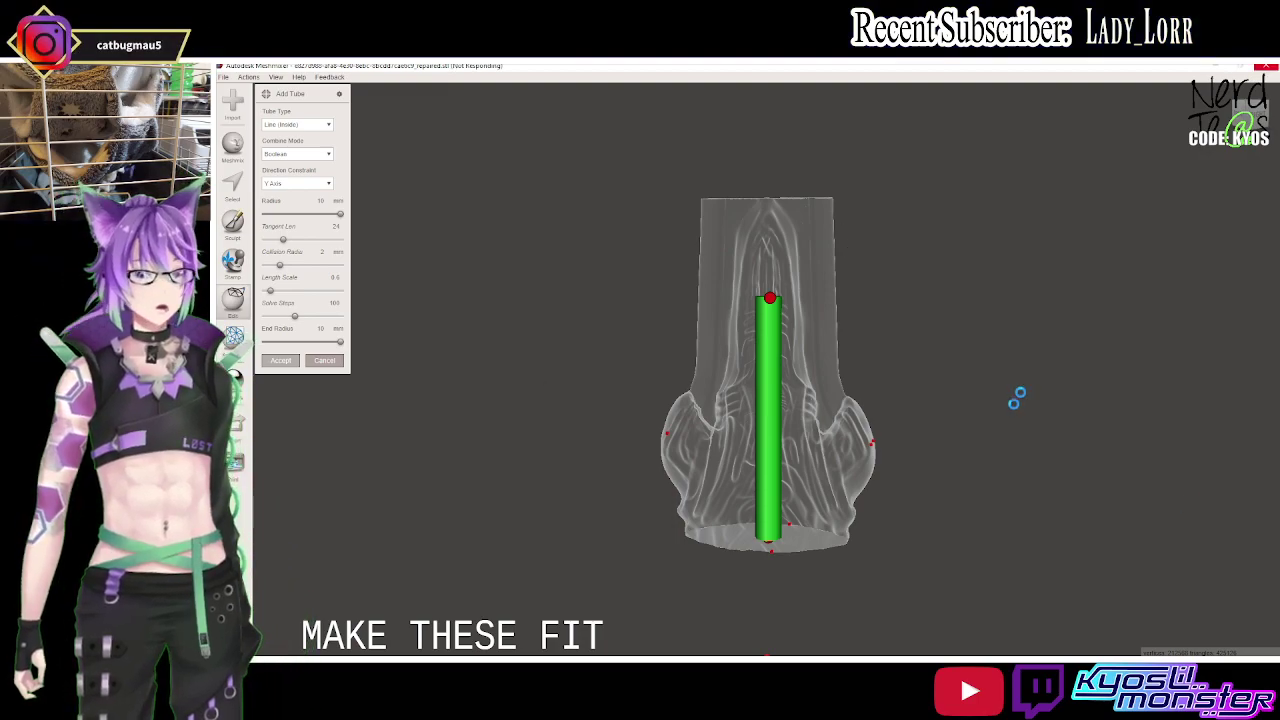
pyautogui.moveTo(527, 648)
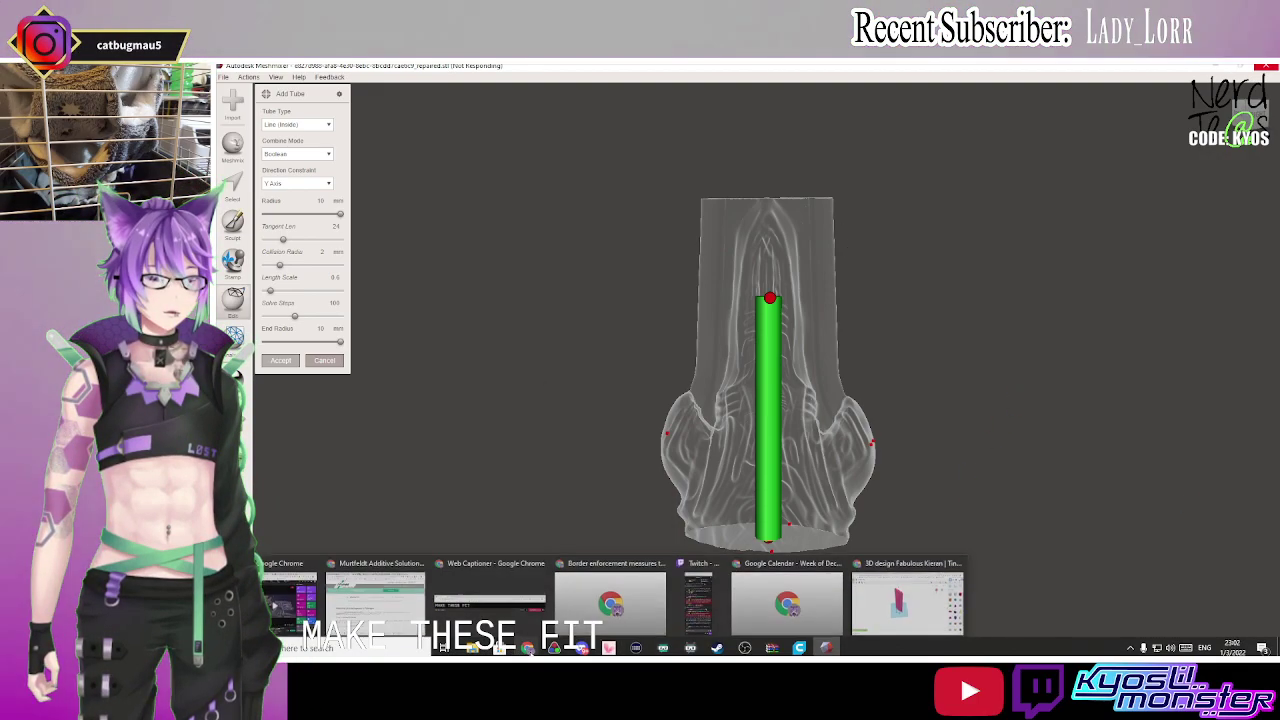
# Return from Tinkercad to Meshmixer, dismiss the import prompt and inspect the handle's base bore.
pyautogui.click(907, 600)
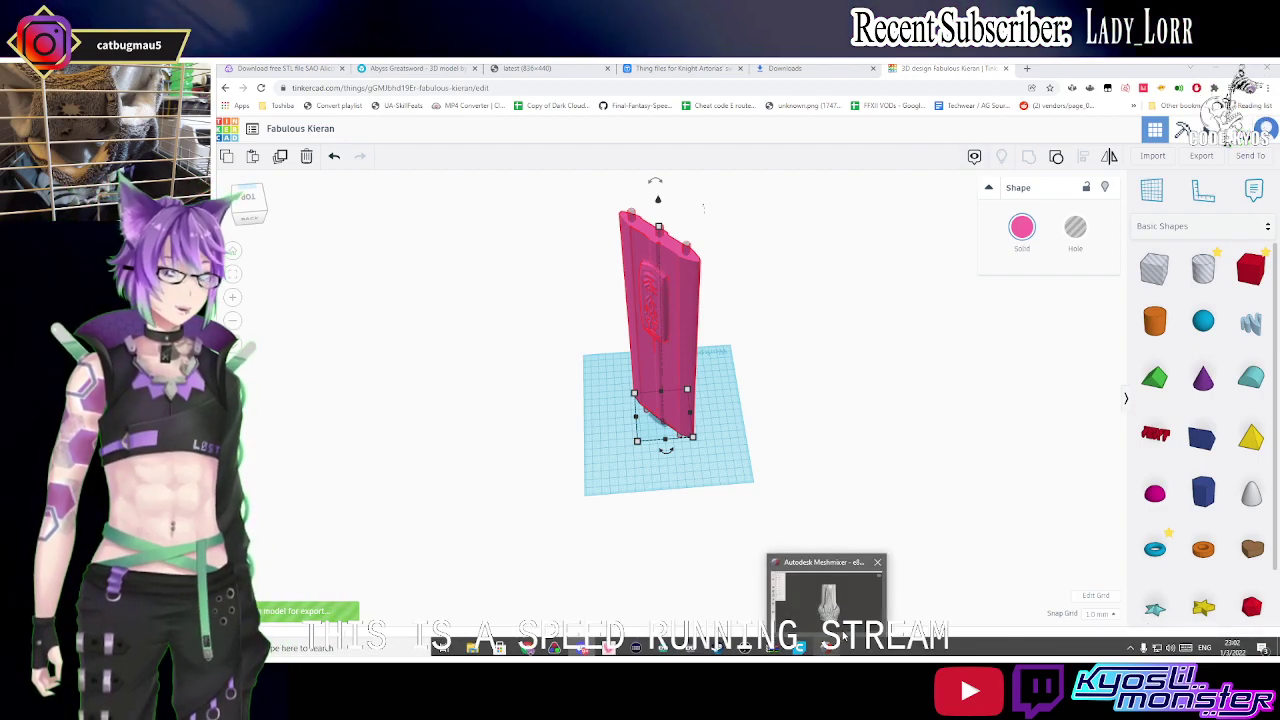
pyautogui.click(842, 641)
pyautogui.click(841, 638)
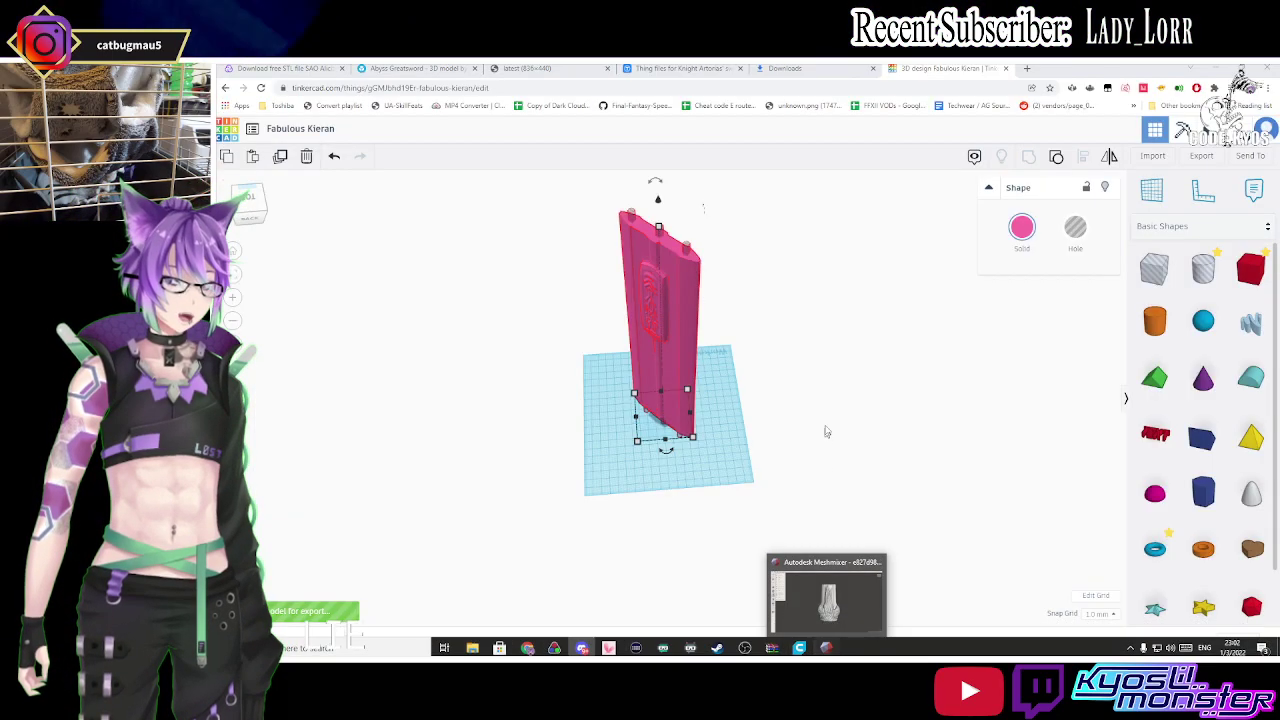
pyautogui.click(826, 647)
pyautogui.click(862, 376)
pyautogui.moveTo(862, 380)
pyautogui.mouseDown(button='right')
pyautogui.moveTo(857, 225)
pyautogui.moveTo(886, 396)
pyautogui.moveTo(861, 353)
pyautogui.mouseUp(button='right')
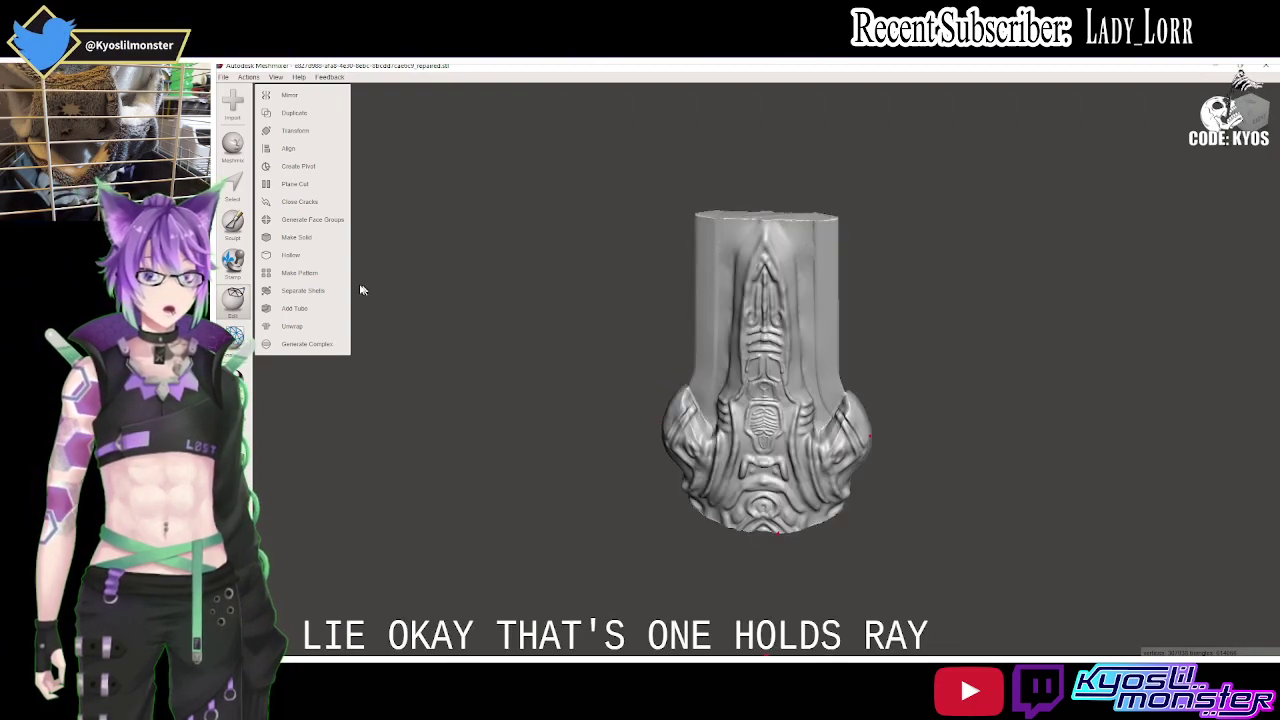
# Add a Y-axis tube of about 5.1 mm radius running down one side of the handle.
pyautogui.click(288, 308)
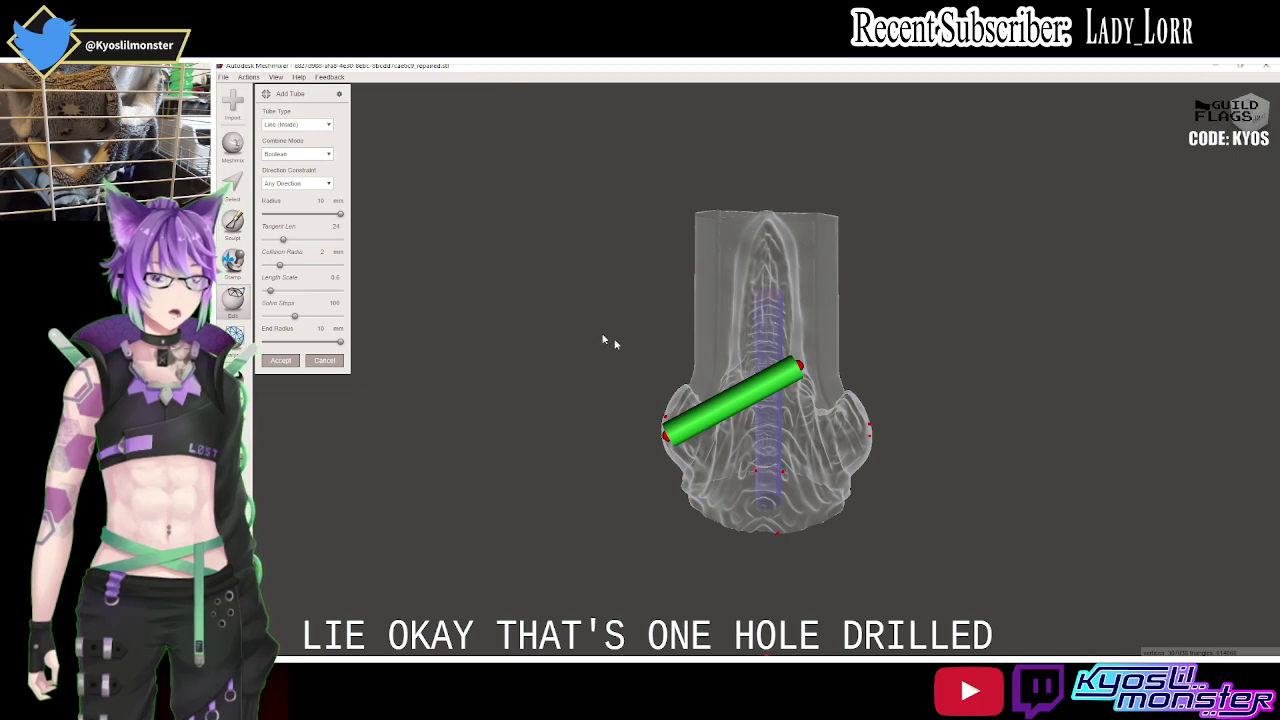
pyautogui.moveTo(340, 214); pyautogui.dragTo(302, 214)
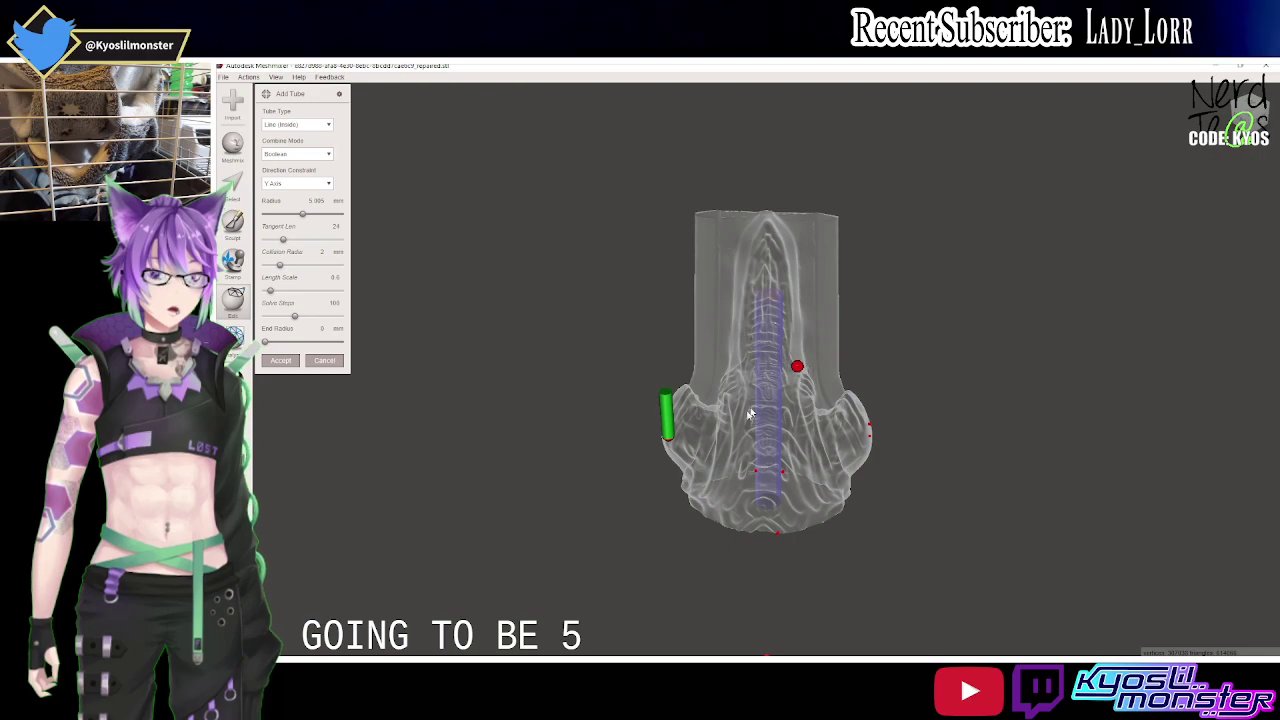
pyautogui.moveTo(674, 443)
pyautogui.mouseDown()
pyautogui.moveTo(780, 378)
pyautogui.moveTo(748, 265)
pyautogui.mouseUp()
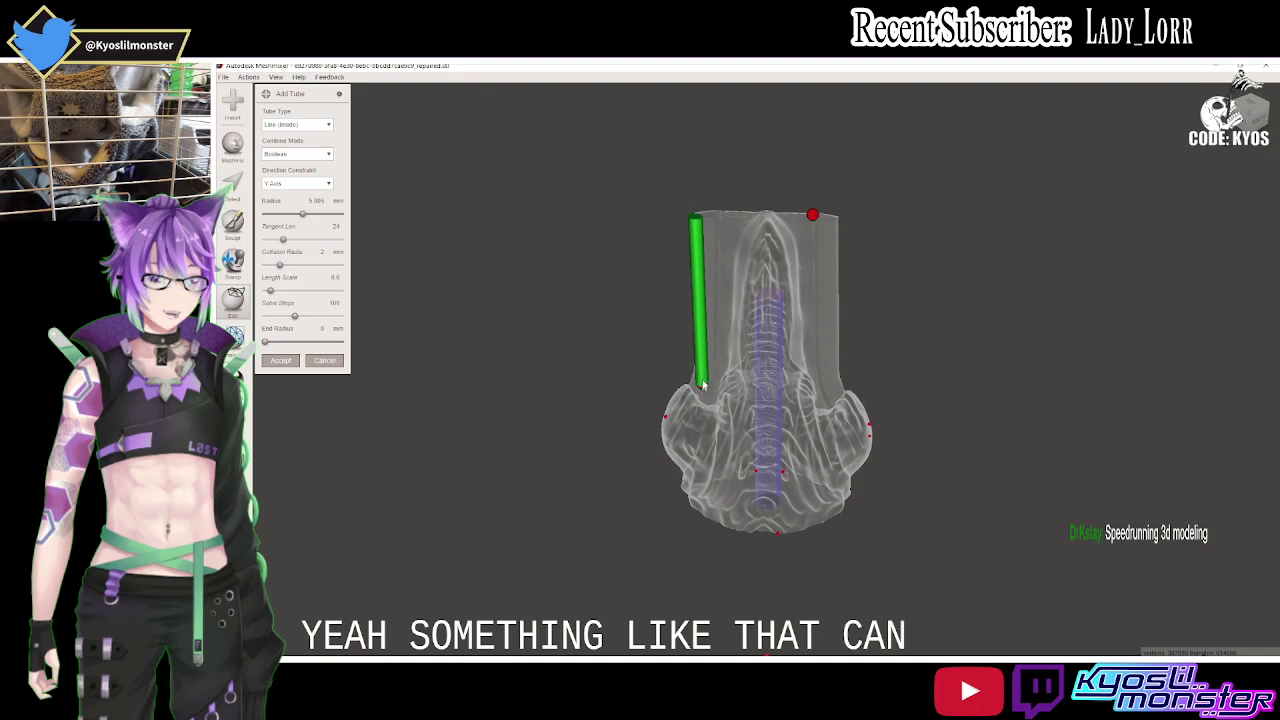
pyautogui.moveTo(713, 328)
pyautogui.mouseDown(button='right')
pyautogui.moveTo(615, 359)
pyautogui.moveTo(849, 257)
pyautogui.moveTo(743, 354)
pyautogui.moveTo(829, 217)
pyautogui.moveTo(771, 327)
pyautogui.moveTo(840, 323)
pyautogui.moveTo(715, 458)
pyautogui.mouseUp(button='right')
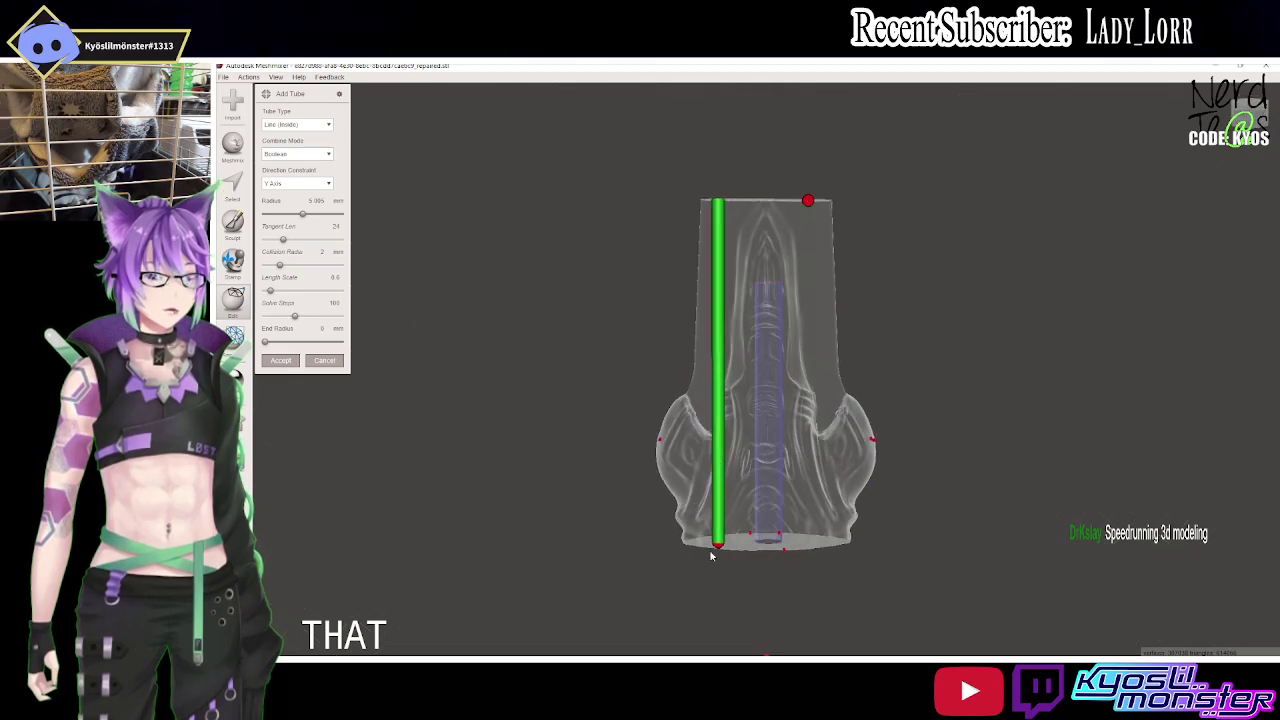
pyautogui.moveTo(717, 546); pyautogui.dragTo(723, 320)
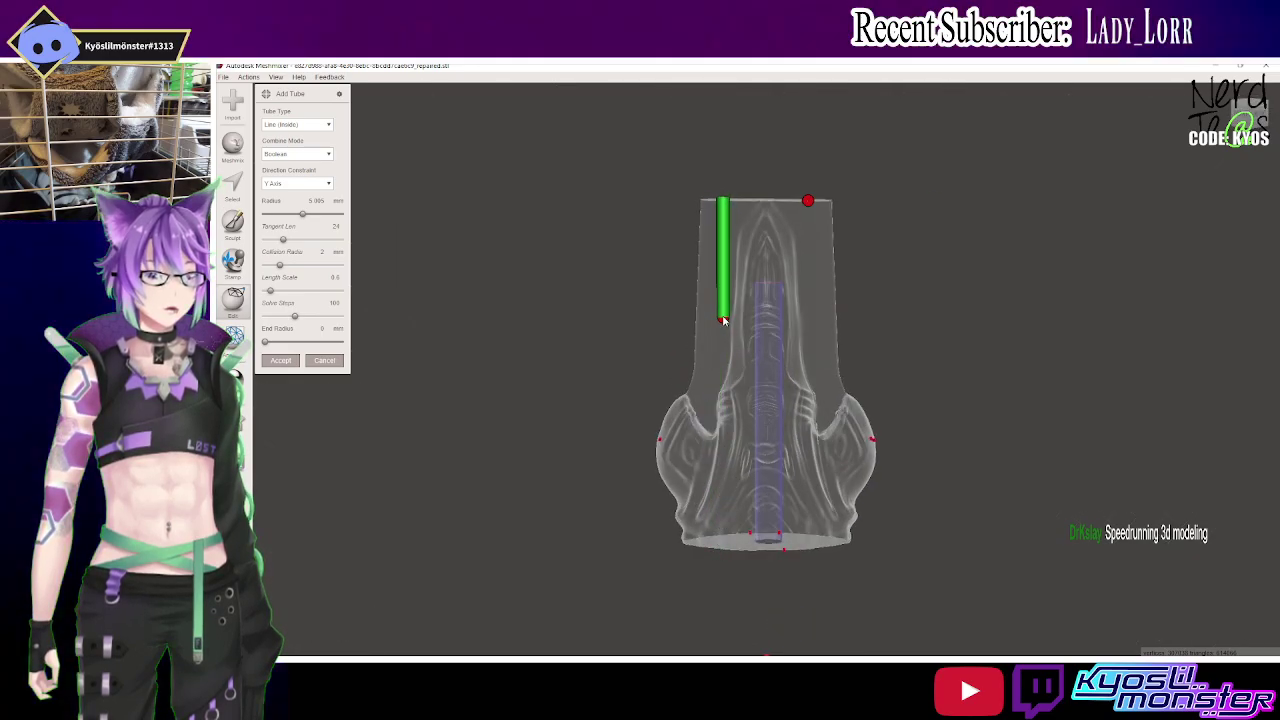
pyautogui.moveTo(740, 337)
pyautogui.mouseDown(button='right')
pyautogui.moveTo(846, 466)
pyautogui.moveTo(902, 450)
pyautogui.moveTo(920, 334)
pyautogui.moveTo(923, 400)
pyautogui.moveTo(847, 469)
pyautogui.moveTo(835, 247)
pyautogui.mouseUp(button='right')
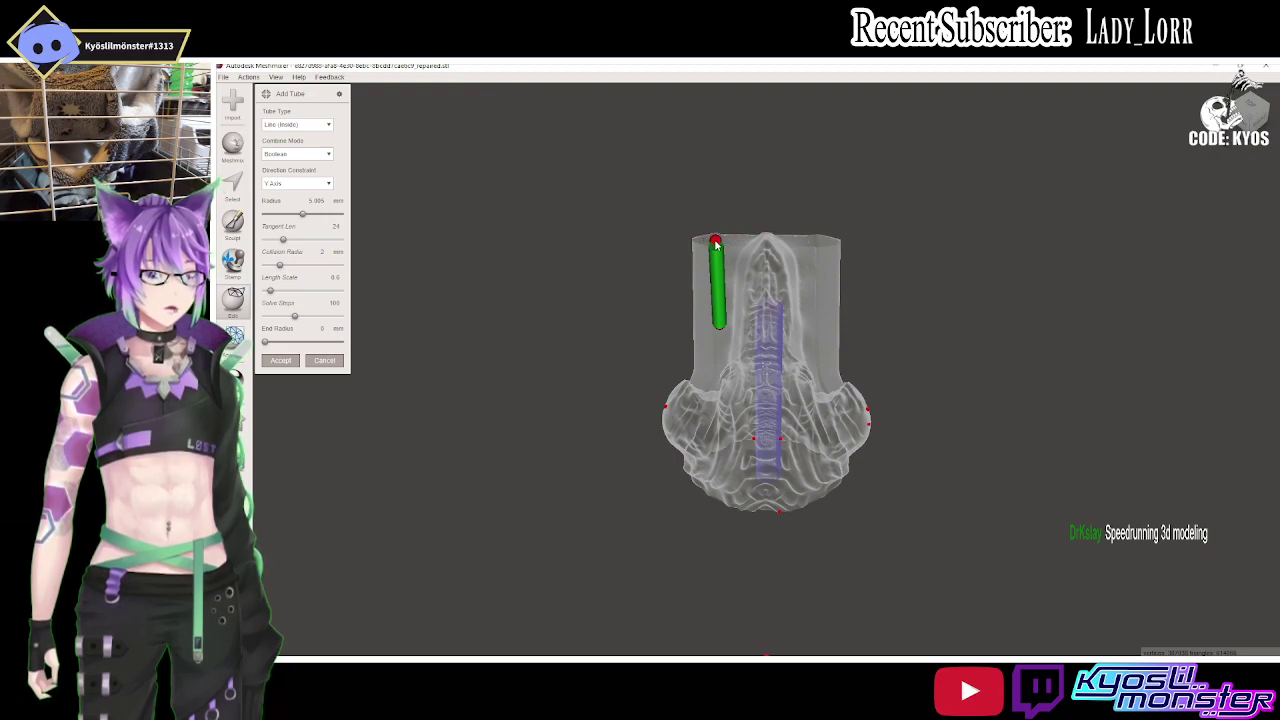
pyautogui.moveTo(716, 244)
pyautogui.mouseDown(button='right')
pyautogui.moveTo(766, 266)
pyautogui.moveTo(886, 277)
pyautogui.moveTo(886, 205)
pyautogui.moveTo(790, 286)
pyautogui.moveTo(769, 275)
pyautogui.moveTo(765, 325)
pyautogui.moveTo(792, 334)
pyautogui.mouseUp(button='right')
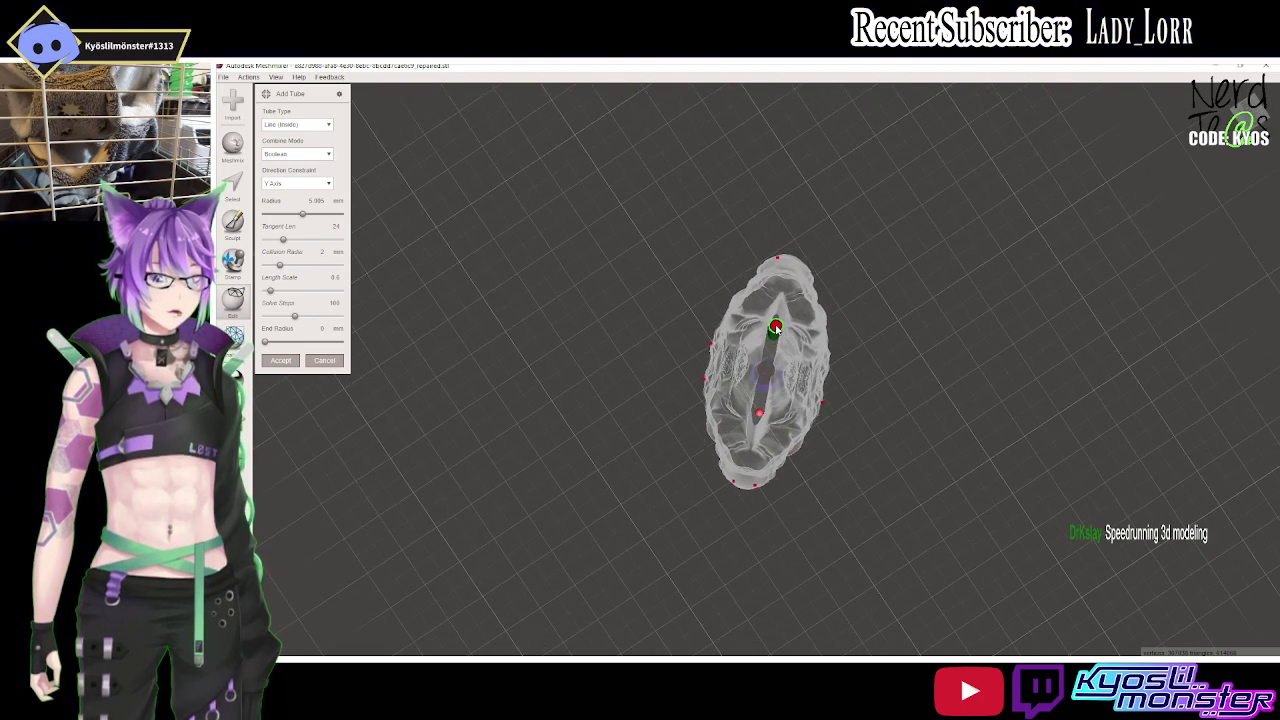
# Fine-tune the side tube's endpoints while orbiting so it sits fully inside the handle.
pyautogui.moveTo(776, 327); pyautogui.dragTo(779, 324)
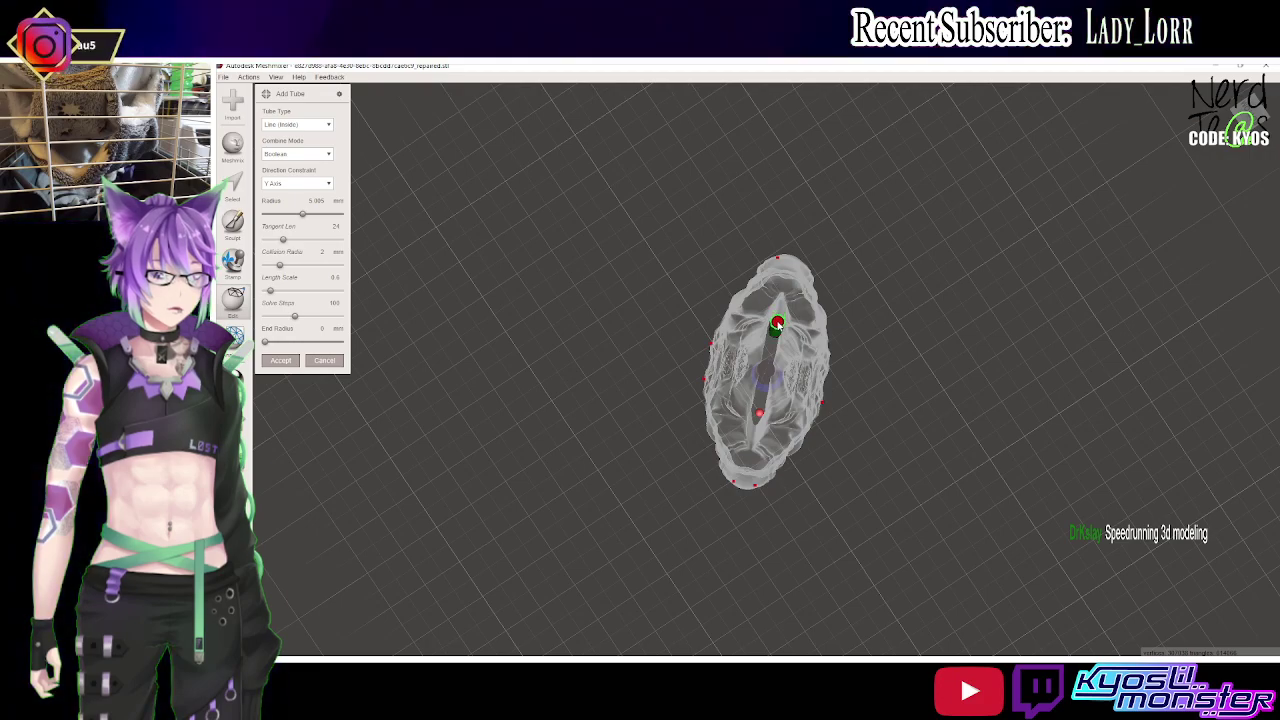
pyautogui.moveTo(777, 322)
pyautogui.mouseDown(button='right')
pyautogui.moveTo(790, 575)
pyautogui.moveTo(807, 463)
pyautogui.moveTo(806, 126)
pyautogui.moveTo(776, 306)
pyautogui.mouseUp(button='right')
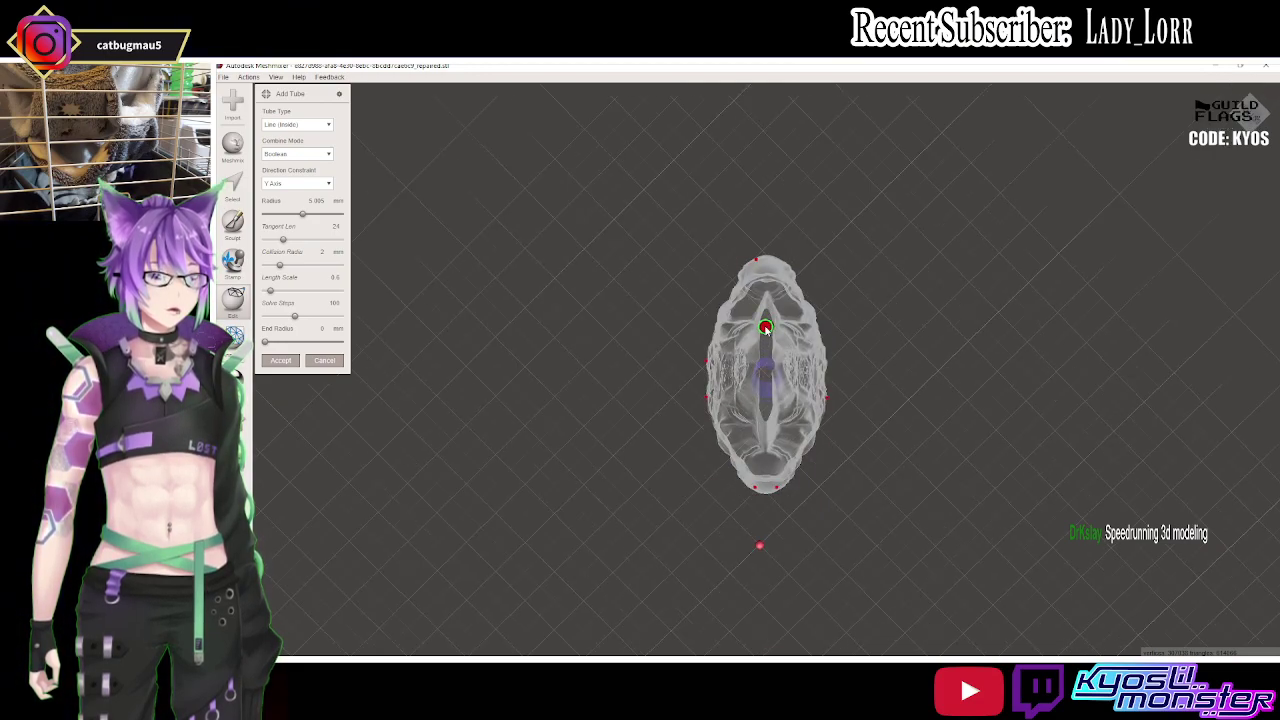
pyautogui.moveTo(765, 327)
pyautogui.mouseDown(button='right')
pyautogui.moveTo(820, 263)
pyautogui.moveTo(760, 230)
pyautogui.moveTo(748, 326)
pyautogui.moveTo(716, 367)
pyautogui.moveTo(697, 291)
pyautogui.mouseUp(button='right')
pyautogui.moveTo(727, 538); pyautogui.dragTo(728, 535)
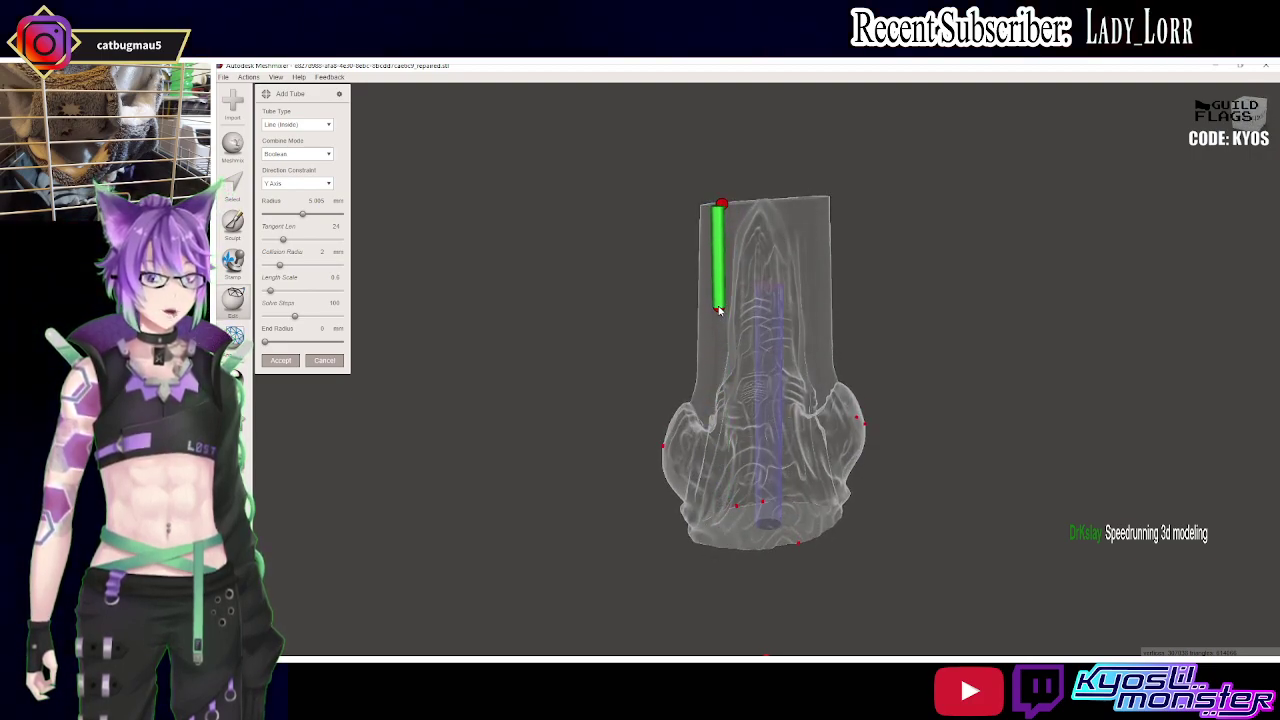
pyautogui.moveTo(718, 310)
pyautogui.mouseDown(button='right')
pyautogui.moveTo(823, 301)
pyautogui.moveTo(871, 273)
pyautogui.moveTo(879, 403)
pyautogui.moveTo(776, 392)
pyautogui.mouseUp(button='right')
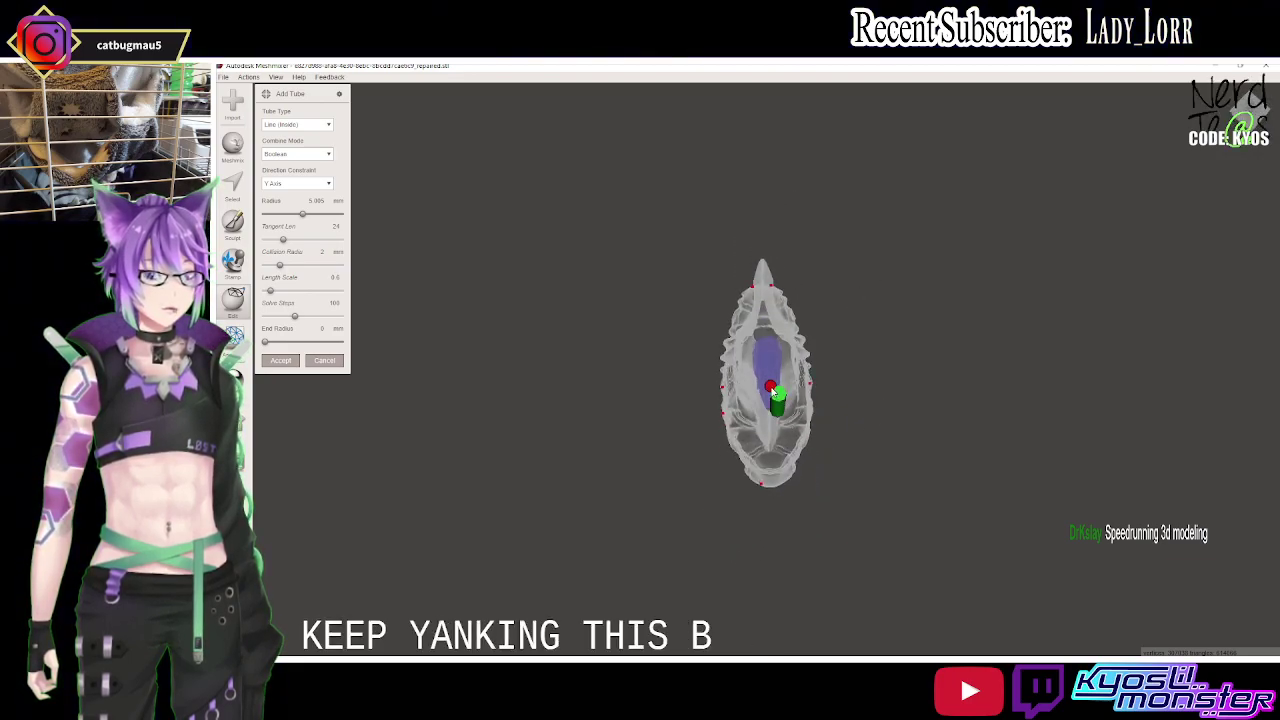
pyautogui.moveTo(767, 396)
pyautogui.mouseDown(button='right')
pyautogui.moveTo(780, 340)
pyautogui.moveTo(806, 314)
pyautogui.mouseUp(button='right')
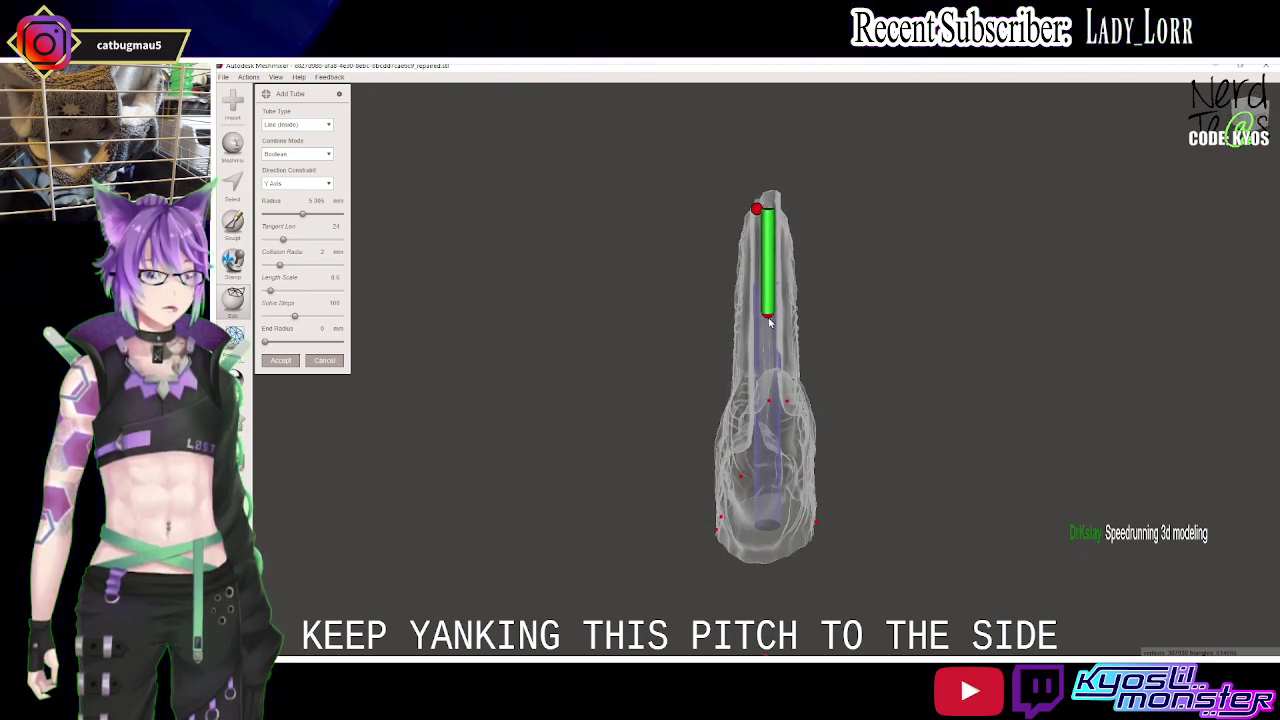
pyautogui.moveTo(769, 322); pyautogui.dragTo(764, 319)
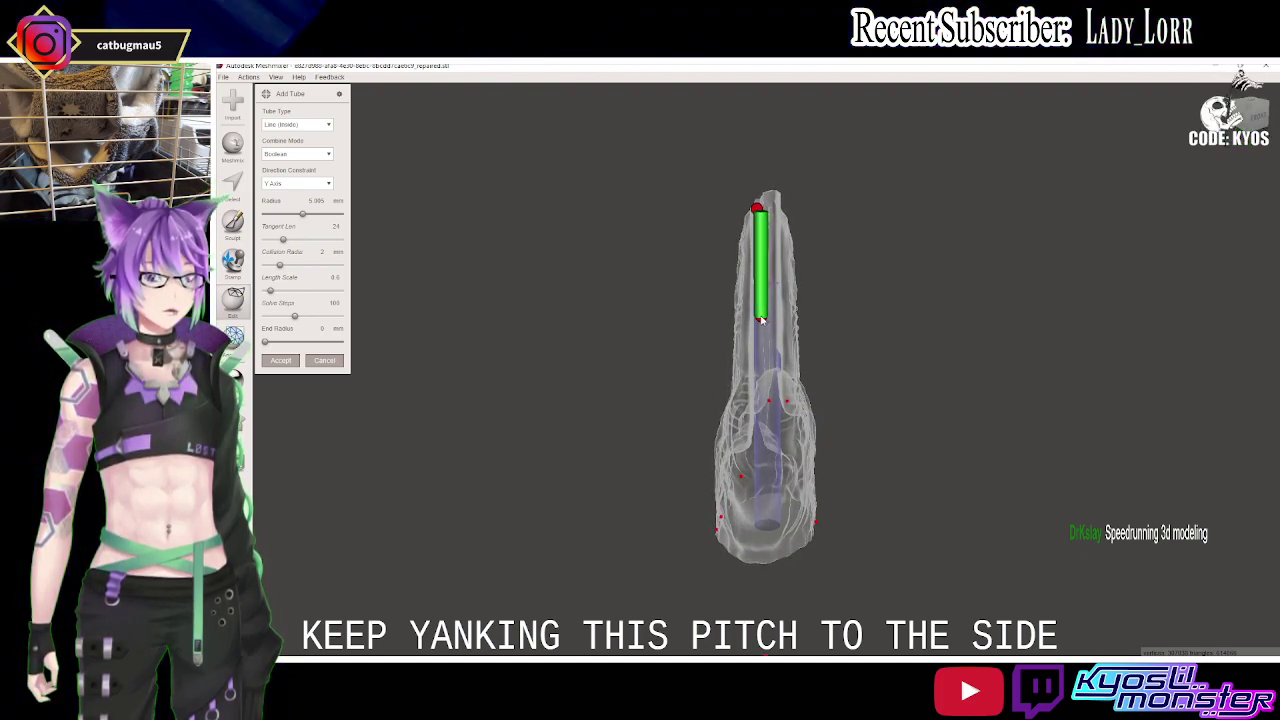
pyautogui.moveTo(764, 319)
pyautogui.mouseDown(button='right')
pyautogui.moveTo(881, 374)
pyautogui.moveTo(946, 443)
pyautogui.mouseUp(button='right')
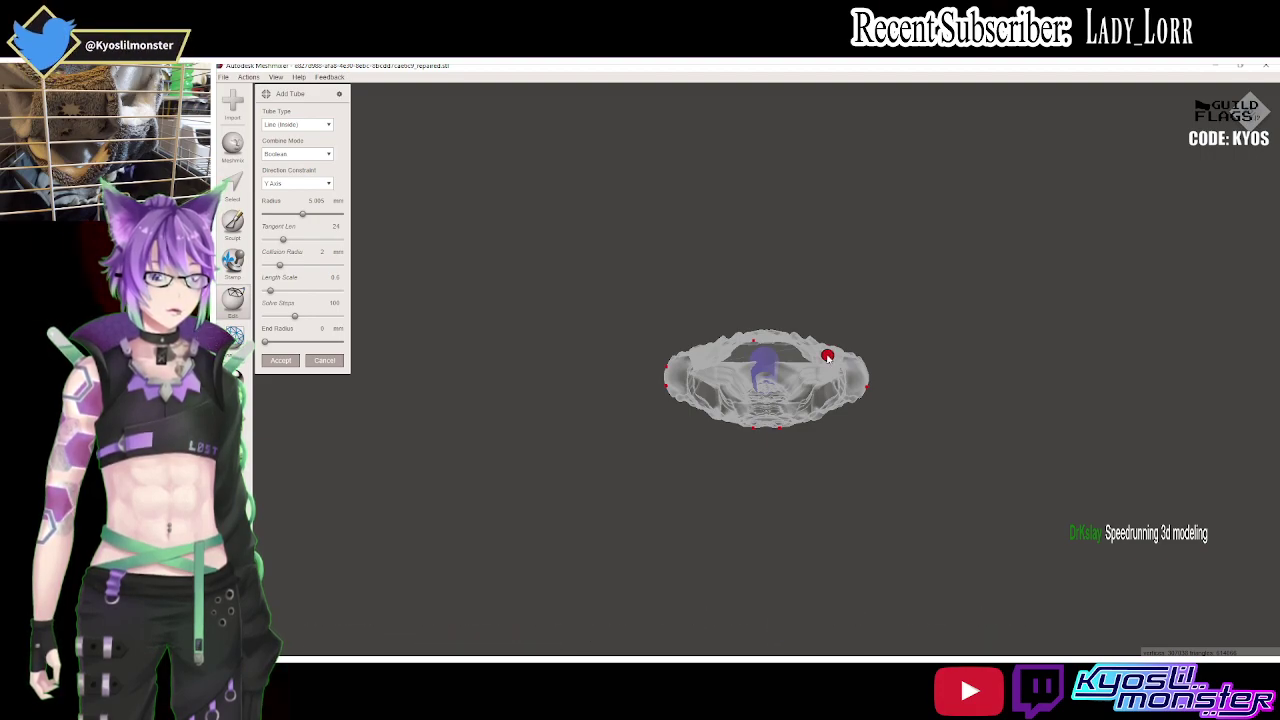
pyautogui.moveTo(828, 357); pyautogui.dragTo(818, 203, button='right')
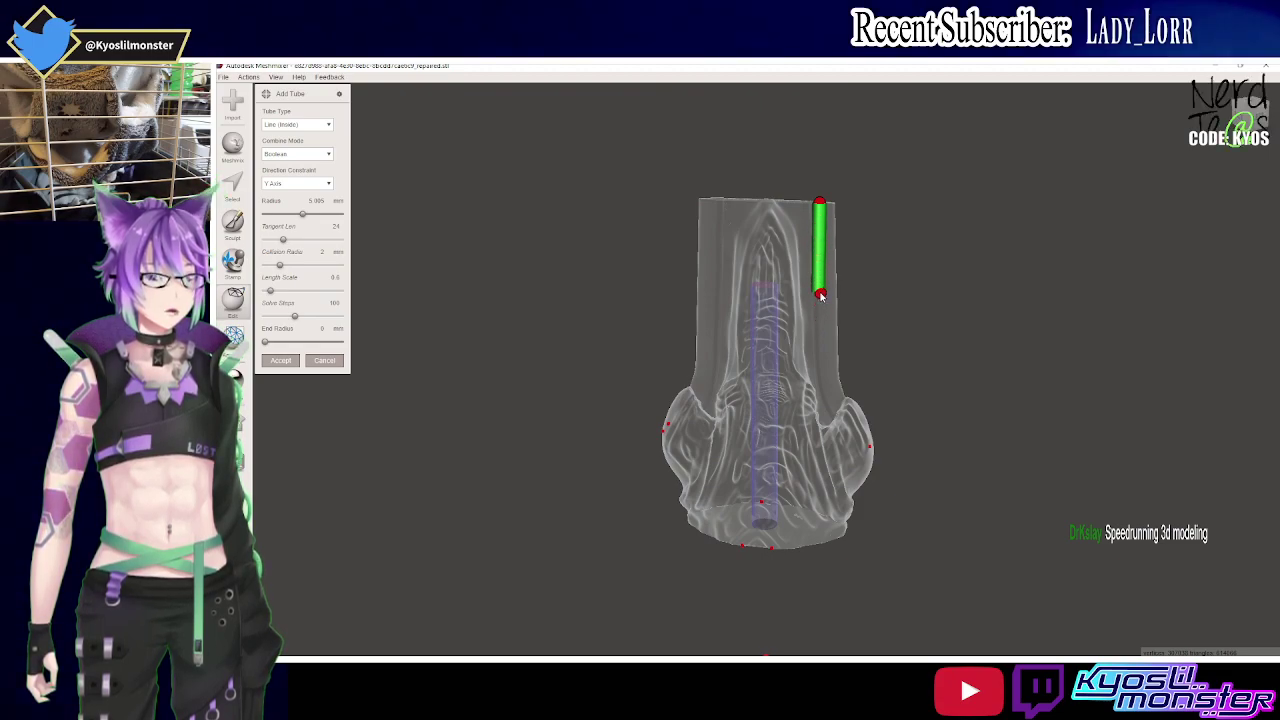
pyautogui.moveTo(823, 291)
pyautogui.mouseDown(button='right')
pyautogui.moveTo(911, 266)
pyautogui.moveTo(780, 312)
pyautogui.moveTo(646, 318)
pyautogui.moveTo(628, 386)
pyautogui.moveTo(651, 364)
pyautogui.moveTo(712, 376)
pyautogui.mouseUp(button='right')
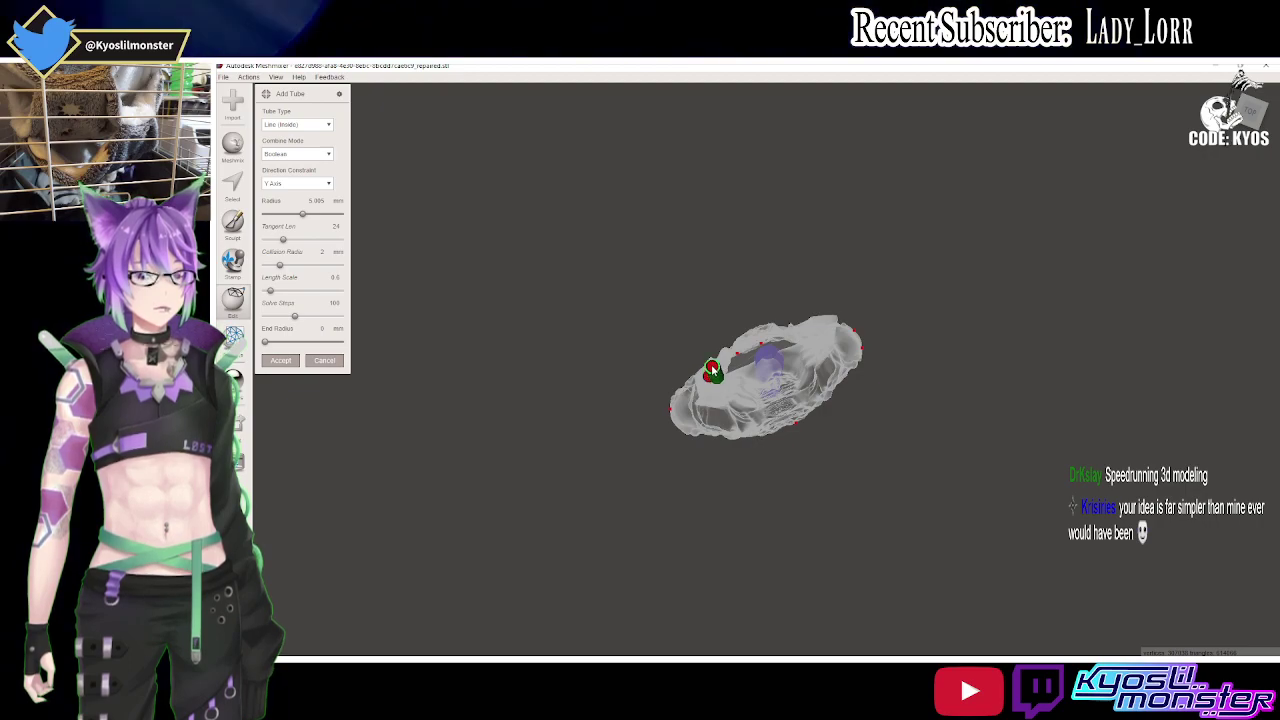
pyautogui.moveTo(712, 370)
pyautogui.mouseDown(button='right')
pyautogui.moveTo(803, 345)
pyautogui.moveTo(855, 350)
pyautogui.moveTo(868, 391)
pyautogui.mouseUp(button='right')
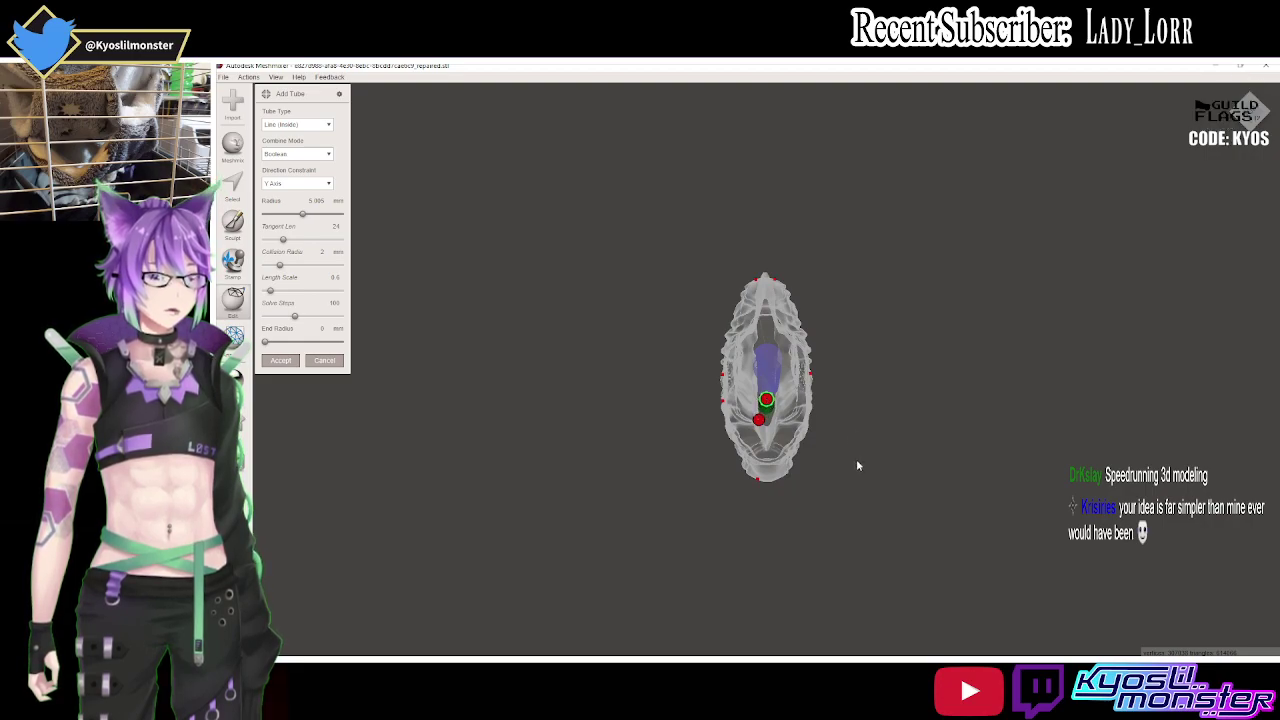
pyautogui.moveTo(857, 465)
pyautogui.mouseDown(button='right')
pyautogui.moveTo(766, 289)
pyautogui.moveTo(699, 297)
pyautogui.moveTo(637, 377)
pyautogui.moveTo(711, 363)
pyautogui.mouseUp(button='right')
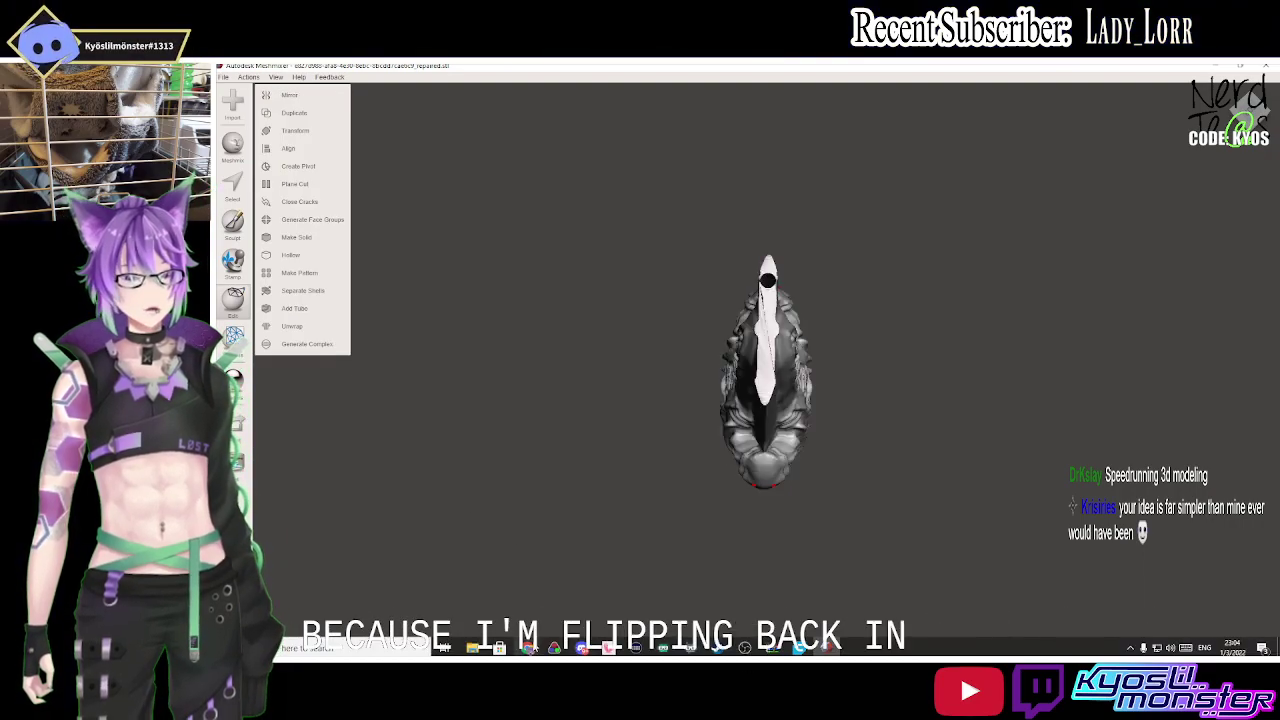
# Inspect the bored handle, glance at the Tinkercad blade, and return to Meshmixer.
pyautogui.moveTo(697, 449)
pyautogui.mouseDown(button='right')
pyautogui.moveTo(800, 312)
pyautogui.moveTo(900, 374)
pyautogui.moveTo(917, 412)
pyautogui.moveTo(664, 347)
pyautogui.mouseUp(button='right')
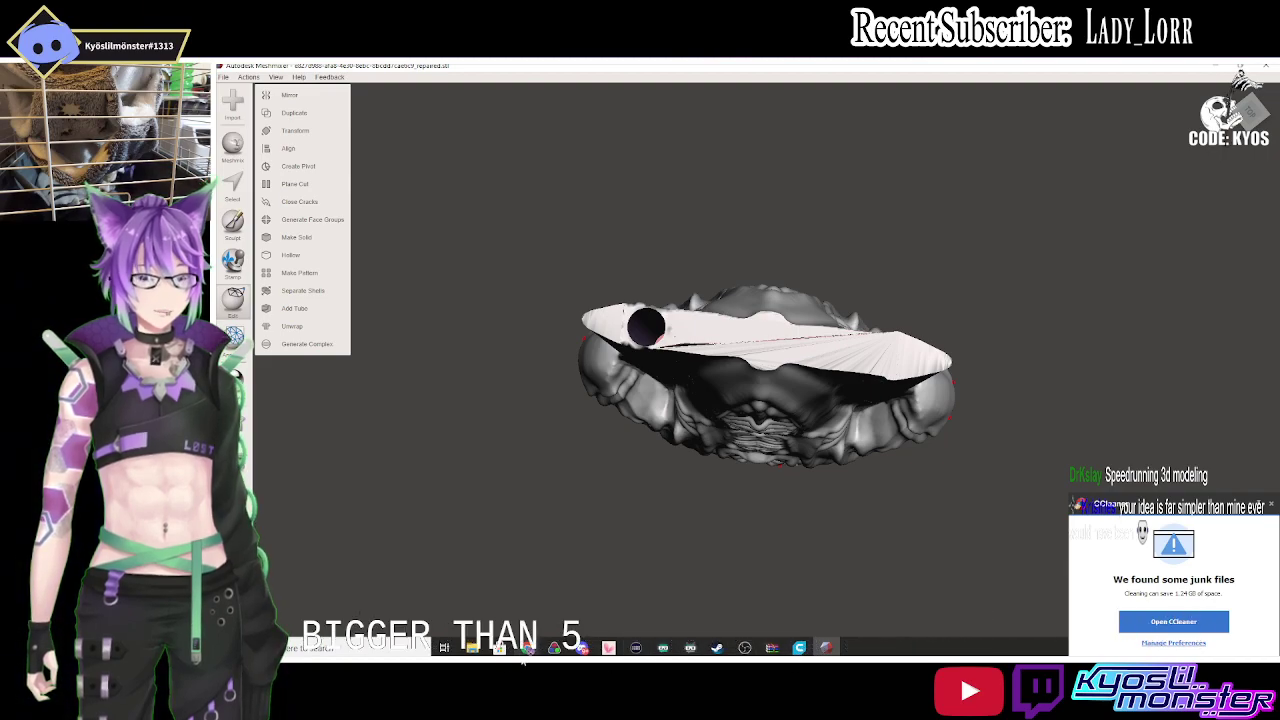
pyautogui.click(530, 649)
pyautogui.click(902, 588)
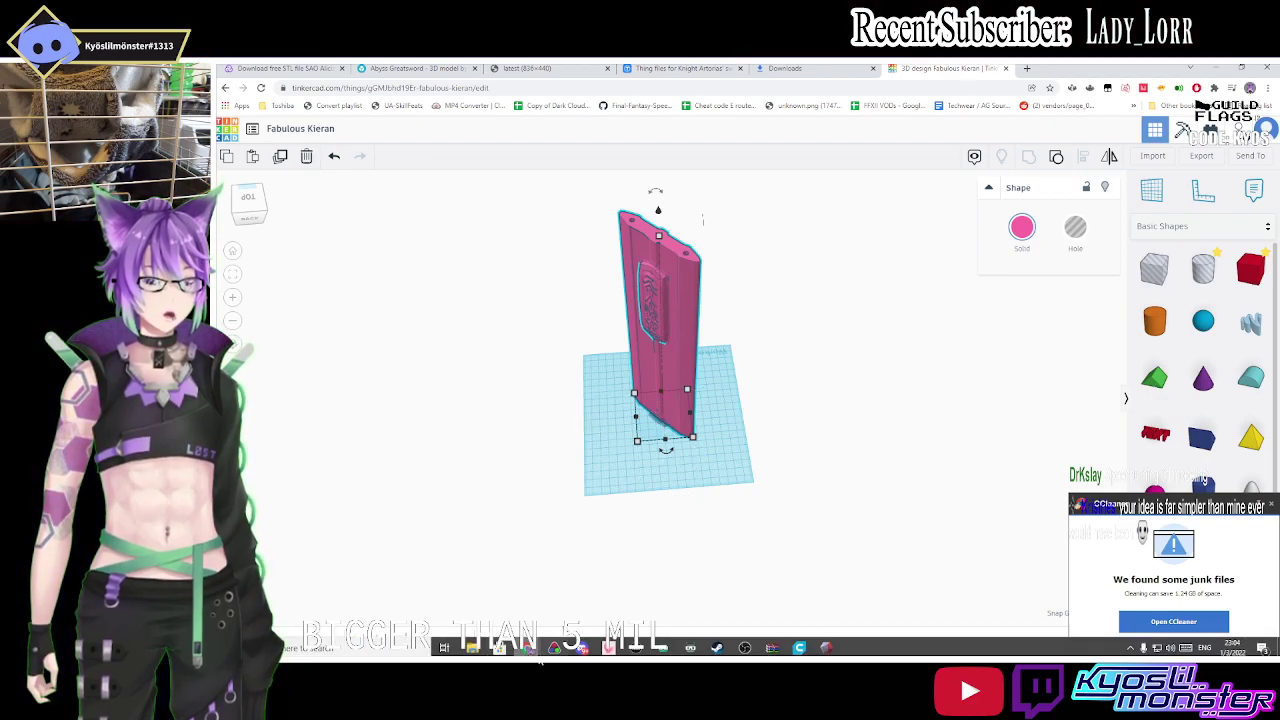
pyautogui.click(610, 648)
pyautogui.click(836, 648)
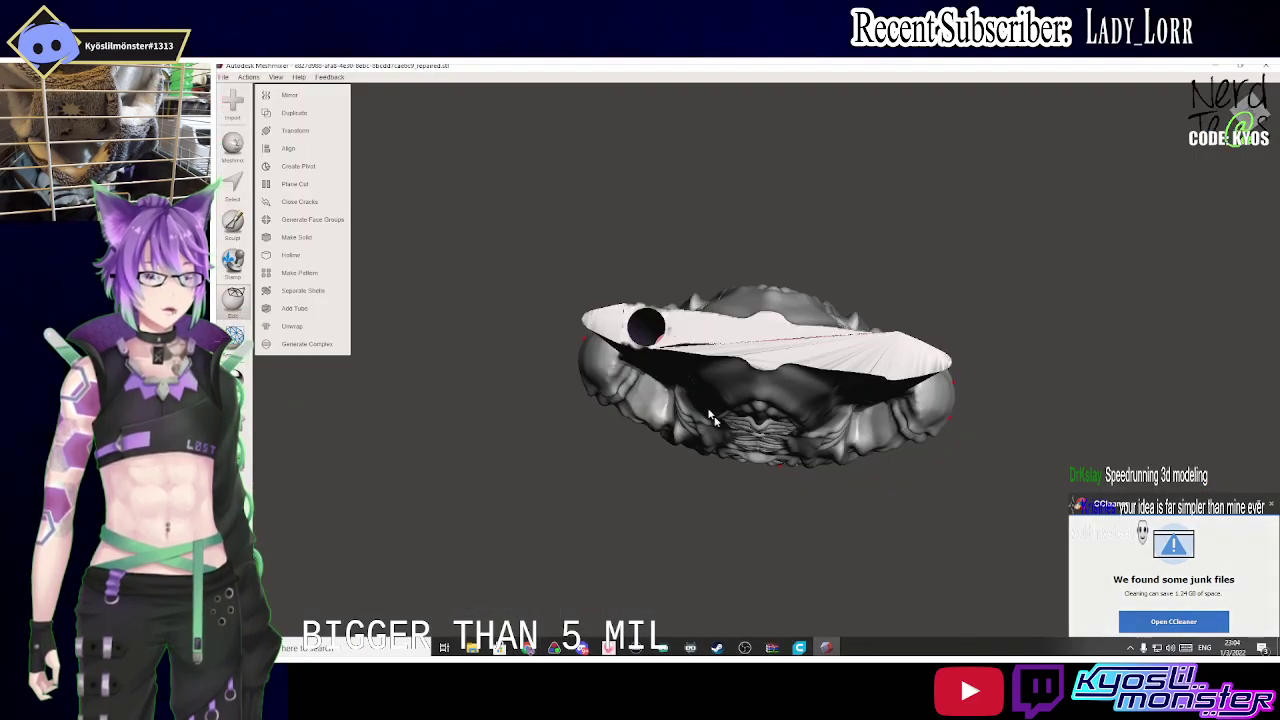
# Add a third tube to the handle with radius about 2.25 mm.
pyautogui.click(294, 308)
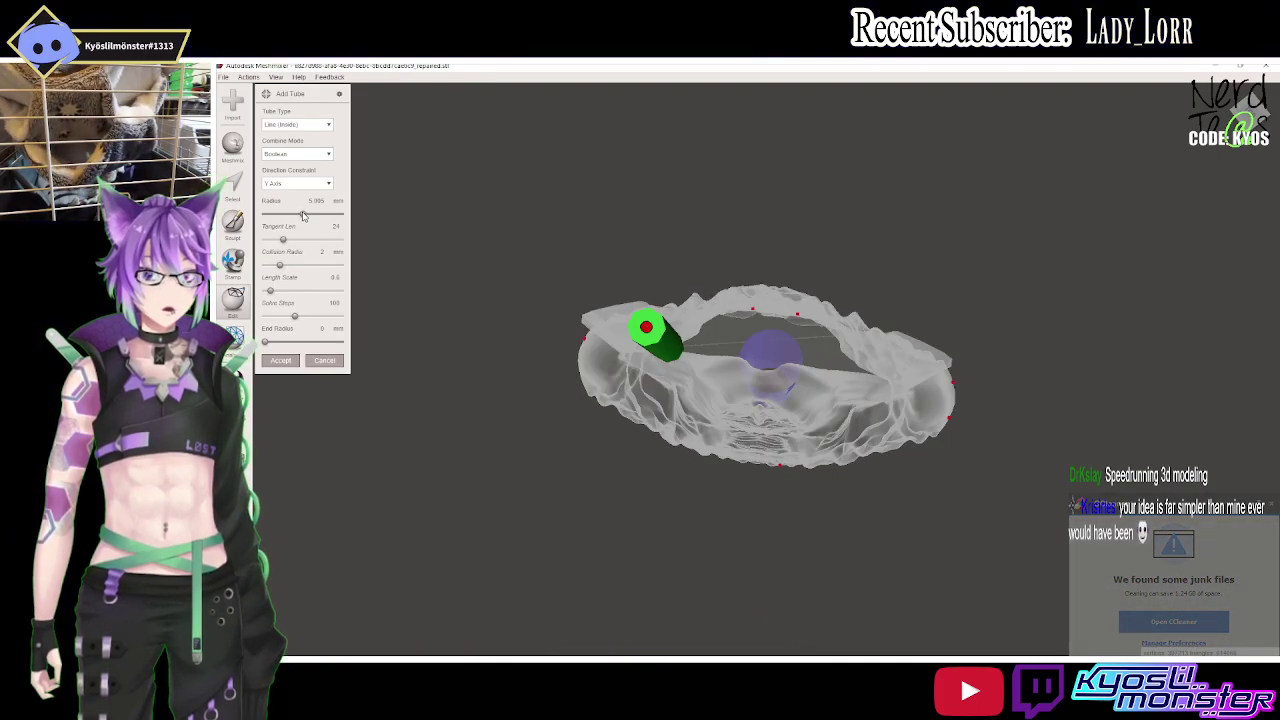
pyautogui.moveTo(300, 215); pyautogui.dragTo(285, 214)
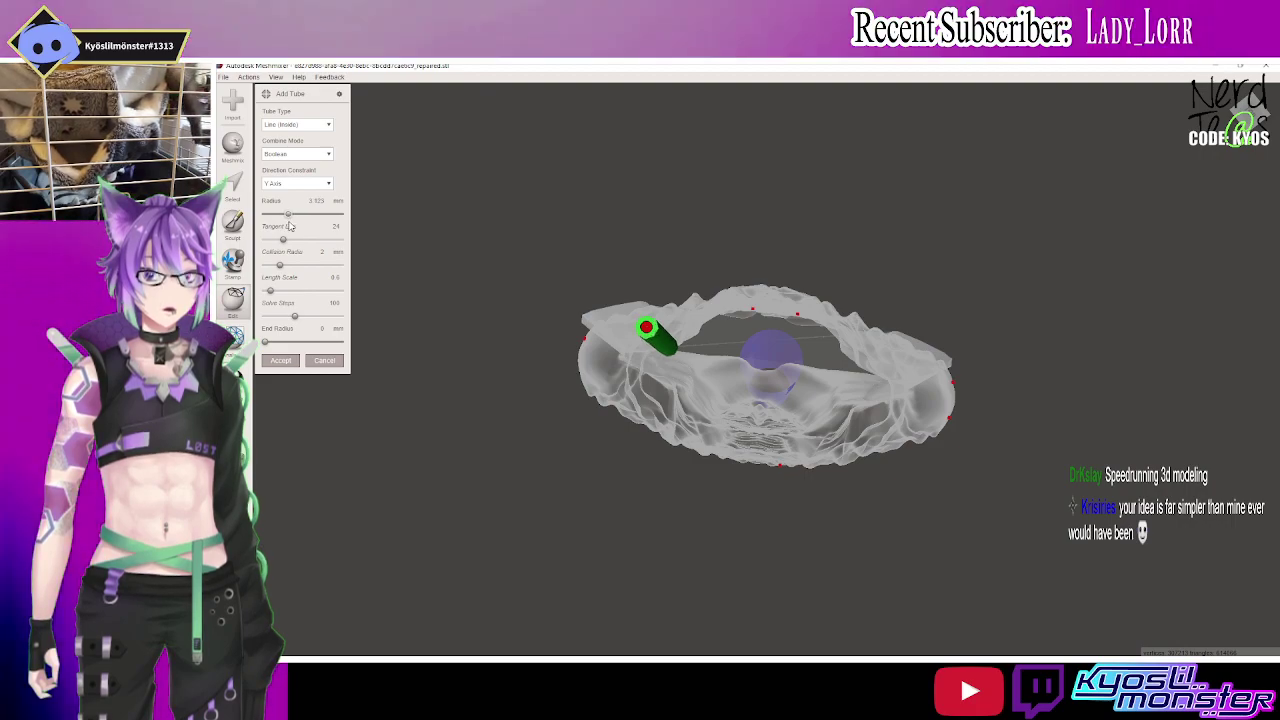
pyautogui.moveTo(287, 226); pyautogui.dragTo(283, 227)
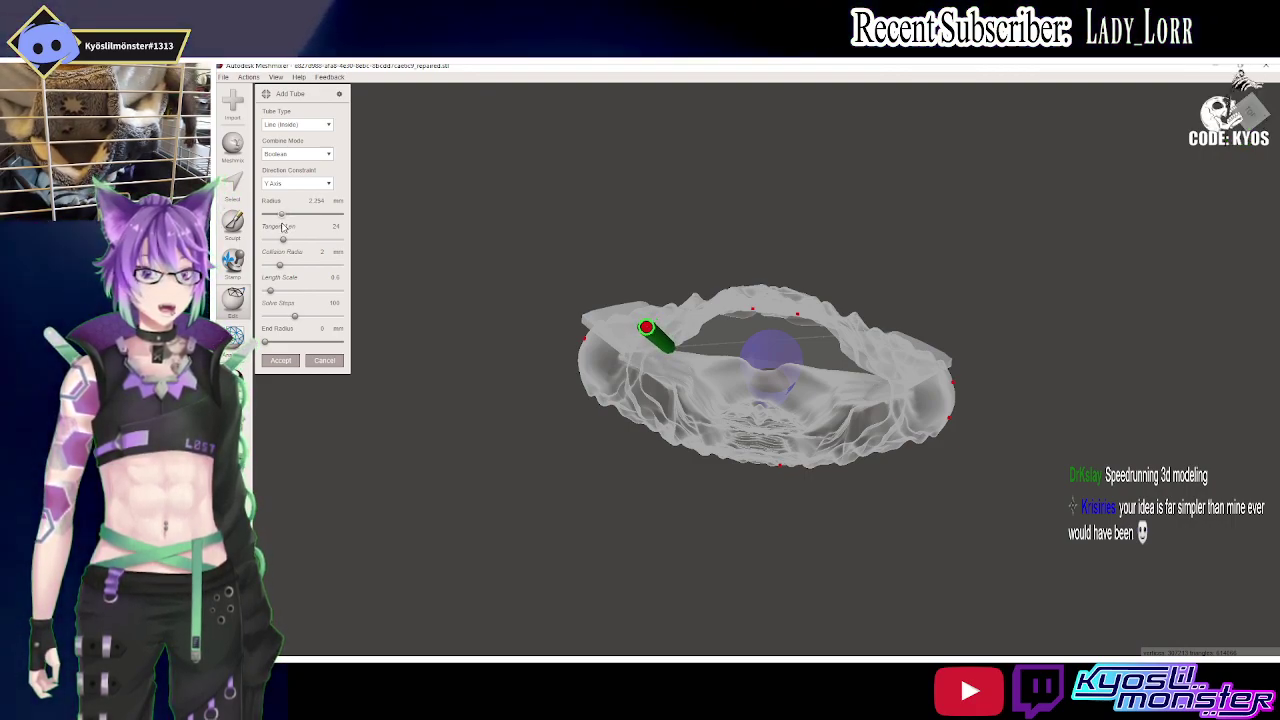
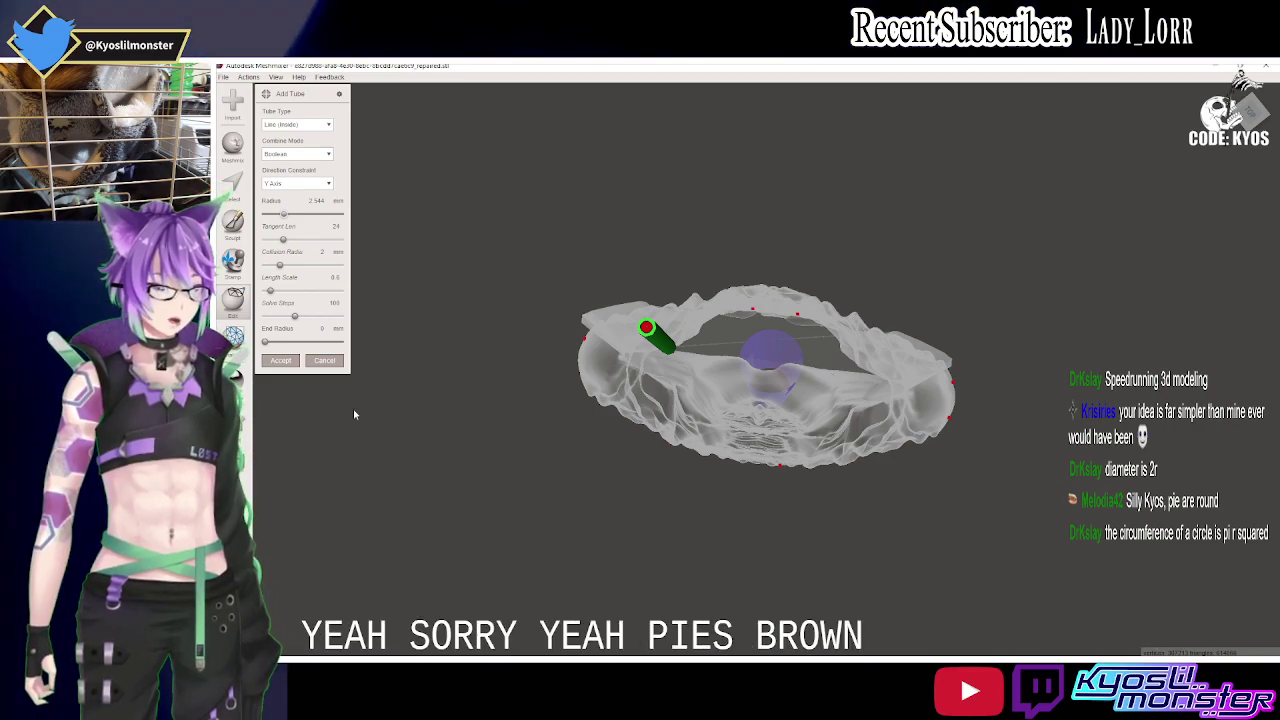
# Check the tube's placement on the mold's top face and accept the 2.544 mm Boolean tube as a hole.
pyautogui.moveTo(411, 363); pyautogui.dragTo(600, 300, button='right')
pyautogui.scroll(5, 693, 262)
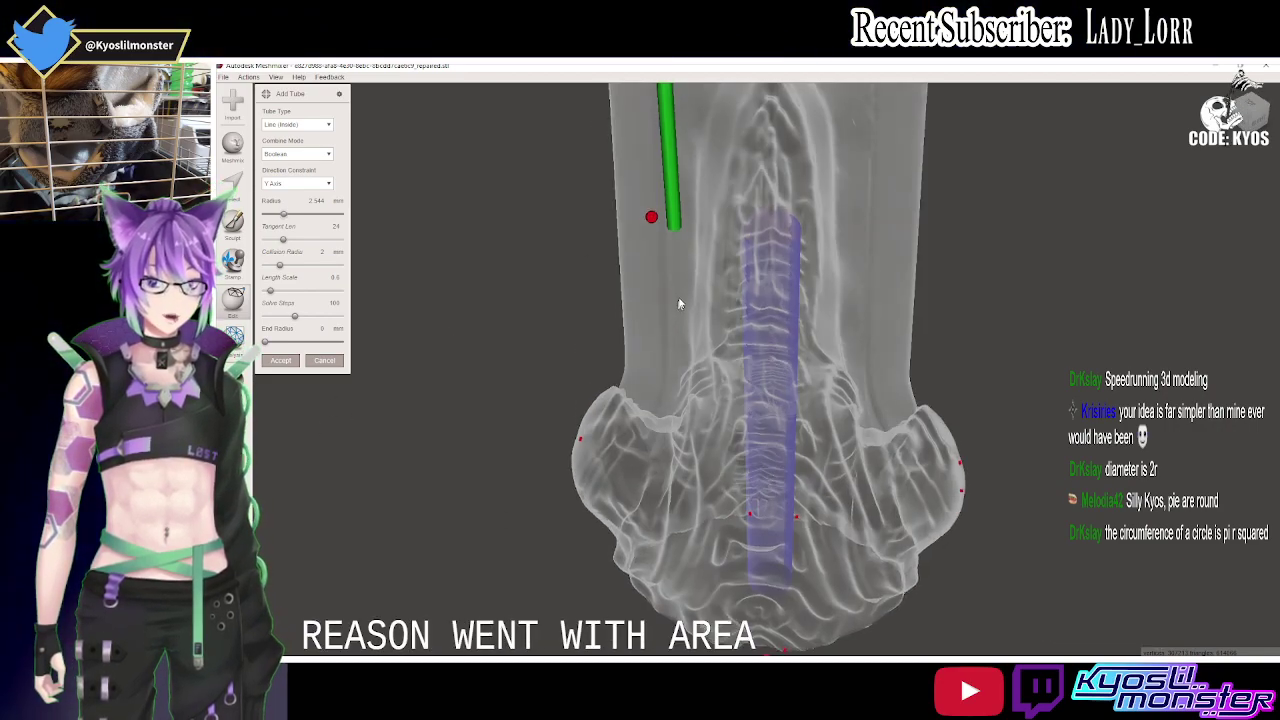
pyautogui.moveTo(693, 262); pyautogui.dragTo(697, 357, button='right')
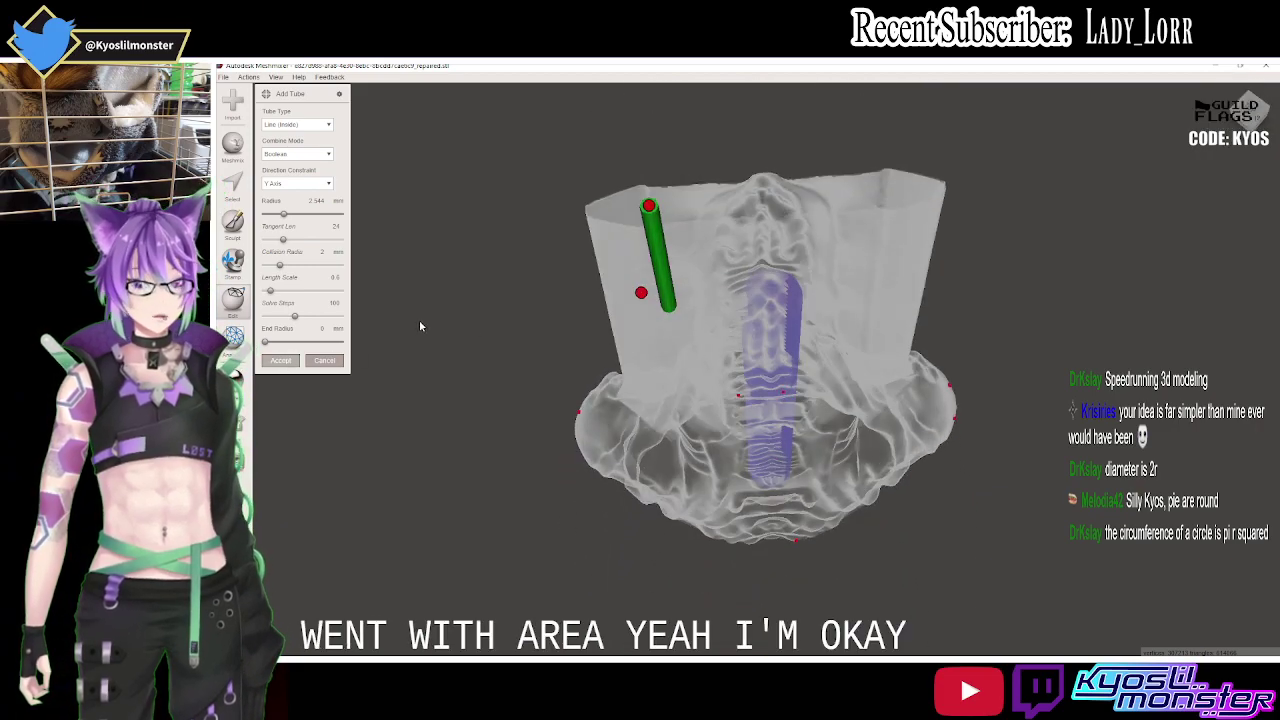
pyautogui.press('Return')
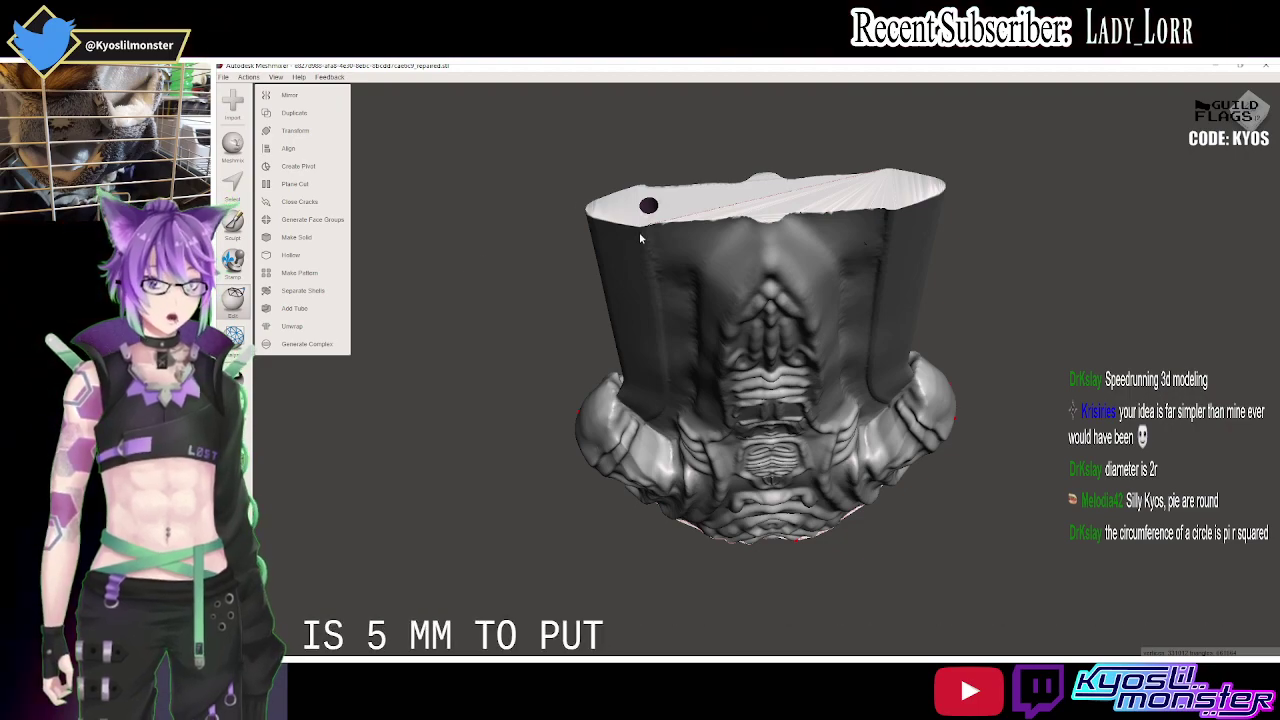
# Start a second tube on the mold and constrain its direction to the Y axis.
pyautogui.click(295, 307)
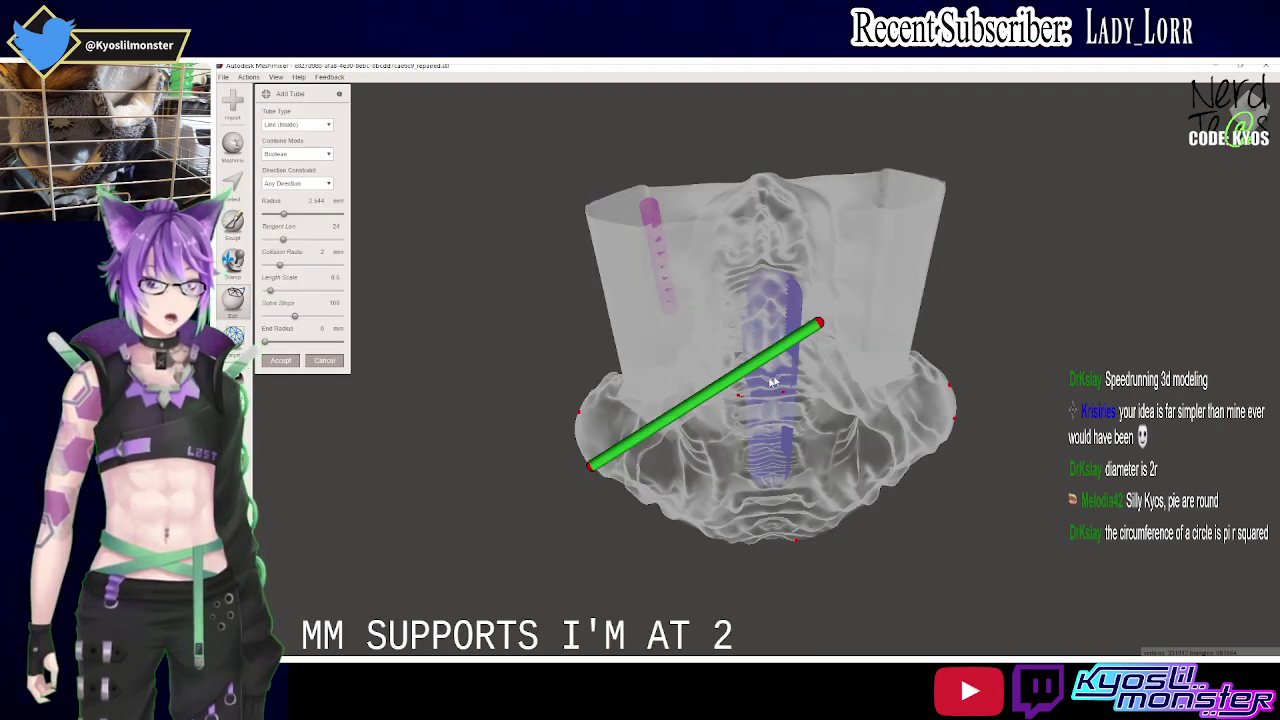
pyautogui.moveTo(820, 323); pyautogui.dragTo(891, 187)
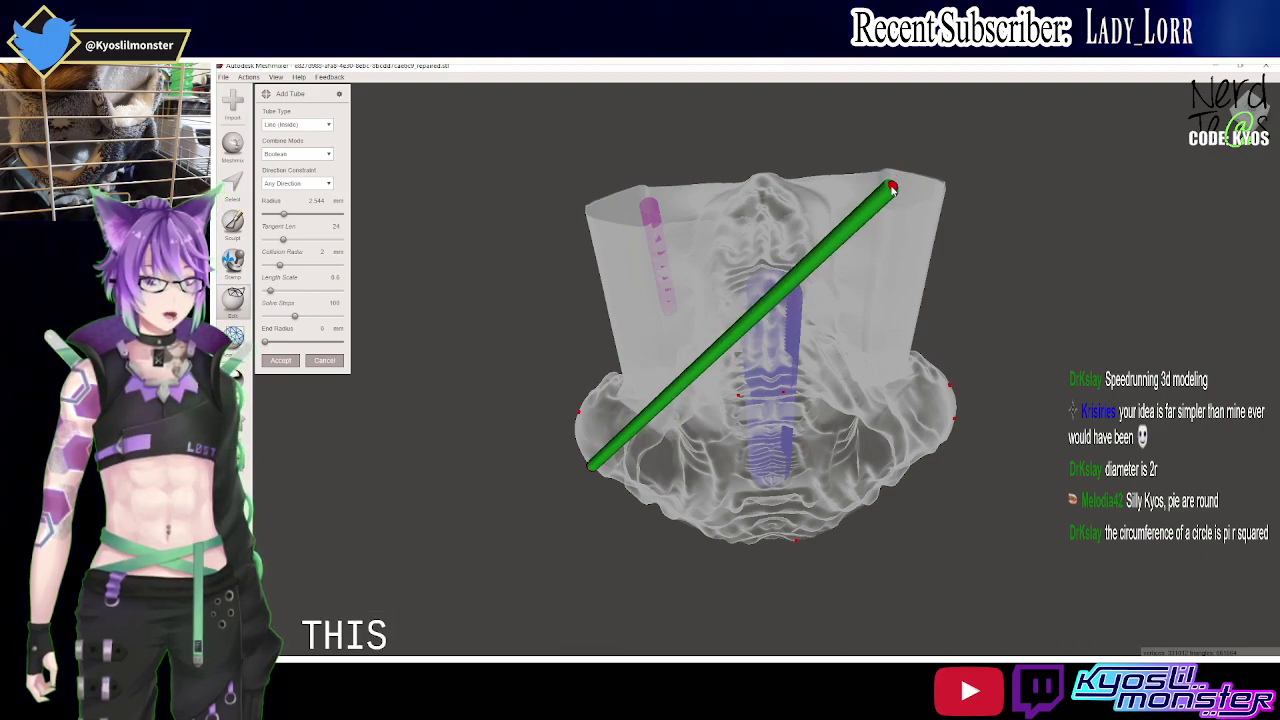
pyautogui.click(306, 216)
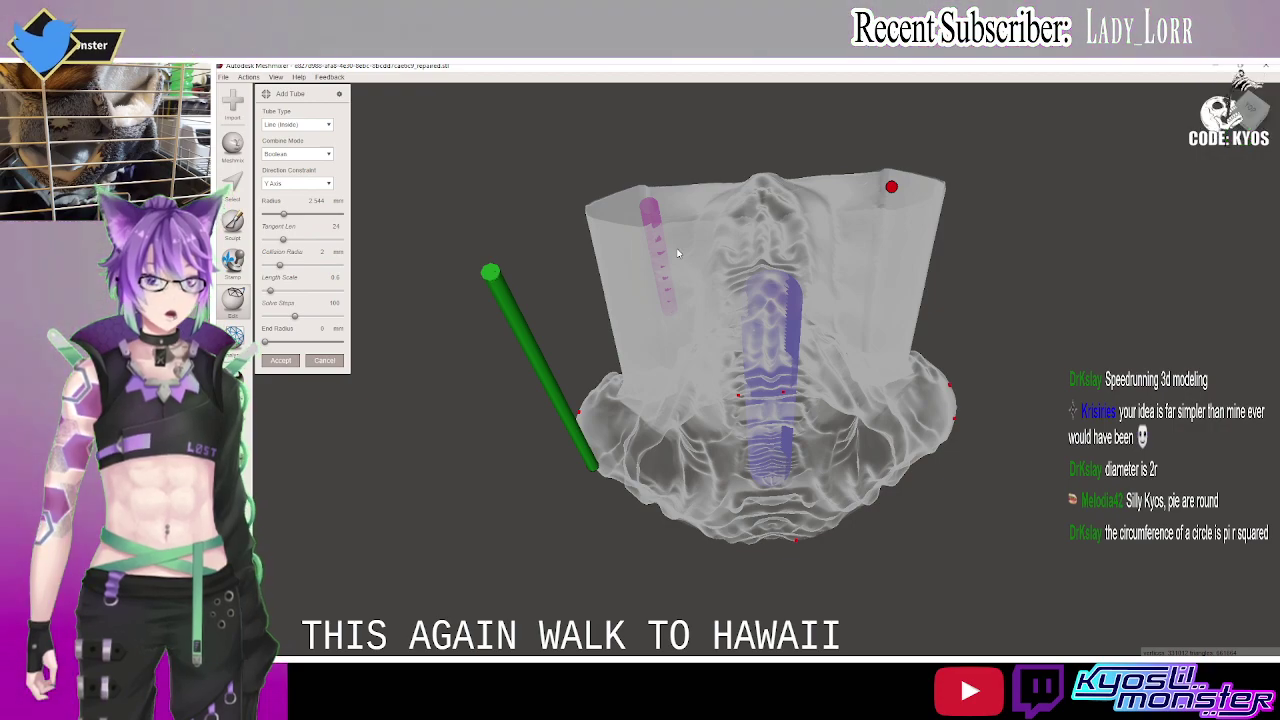
pyautogui.moveTo(645, 408); pyautogui.dragTo(780, 474, button='right')
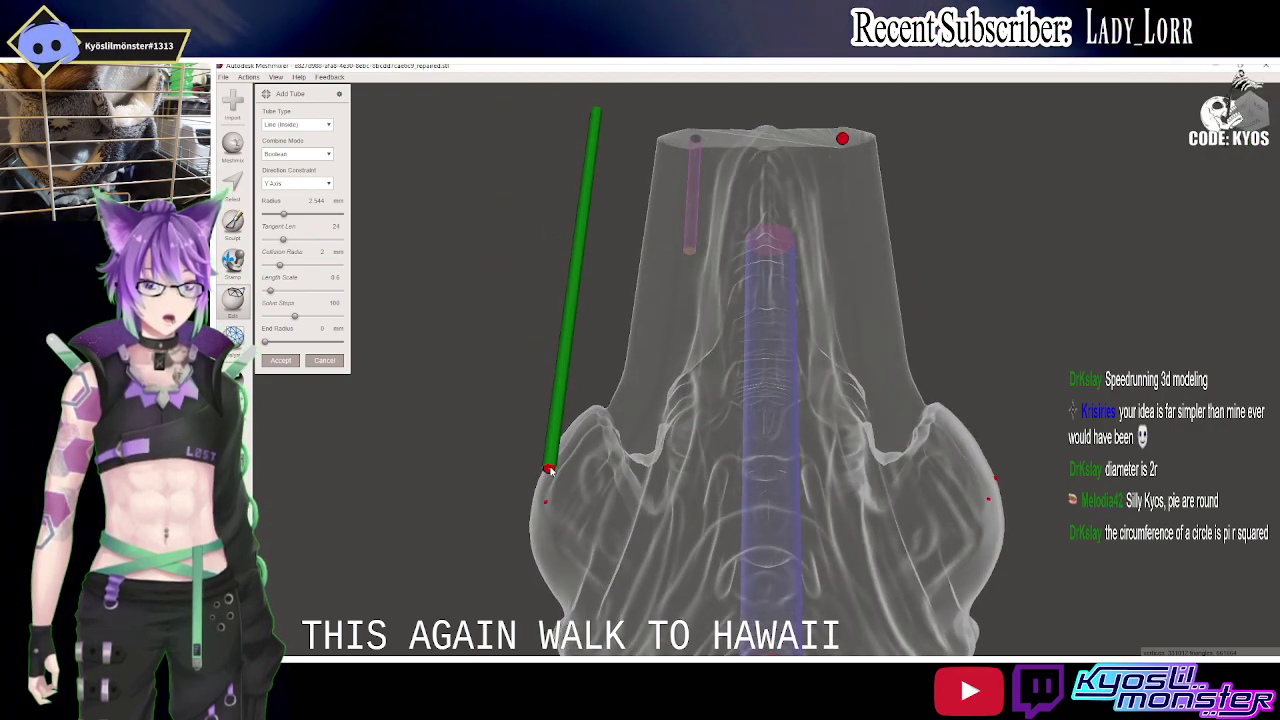
pyautogui.moveTo(780, 474); pyautogui.dragTo(878, 524)
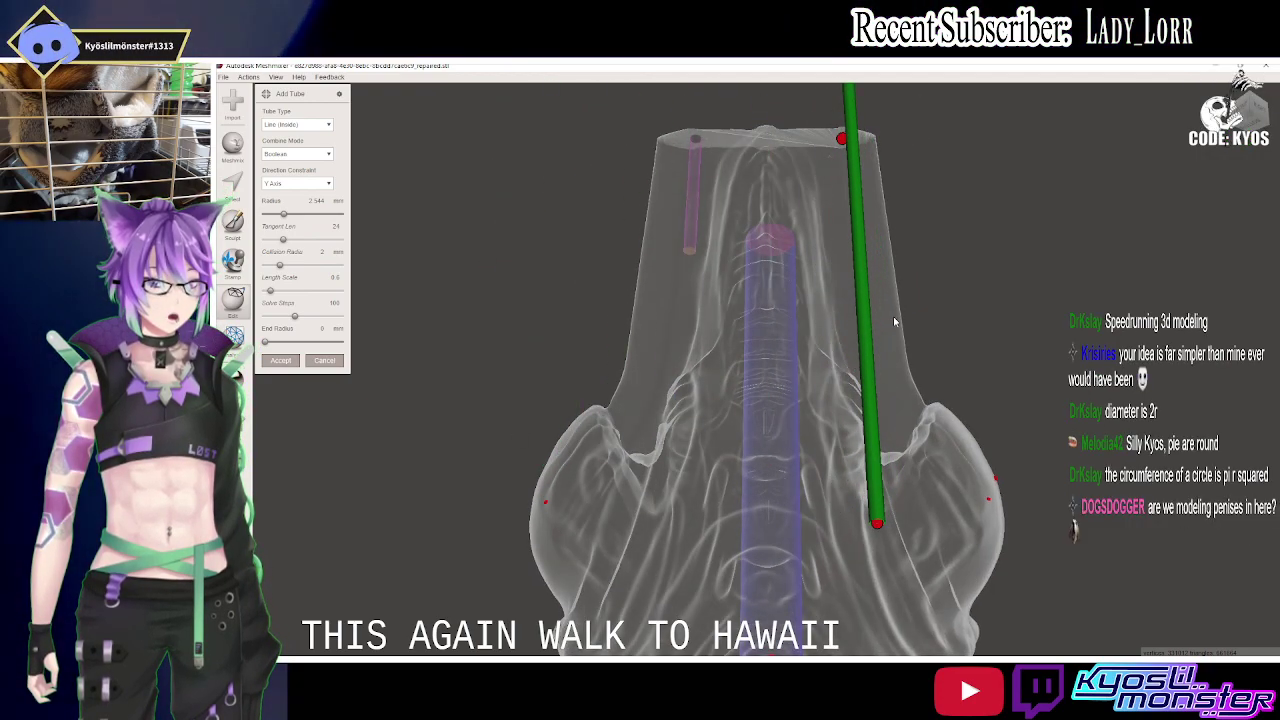
# Drag the second tube's endpoints from the top rim down into the mold.
pyautogui.moveTo(893, 316)
pyautogui.mouseDown(button='right')
pyautogui.moveTo(970, 487)
pyautogui.moveTo(1029, 571)
pyautogui.mouseUp(button='right')
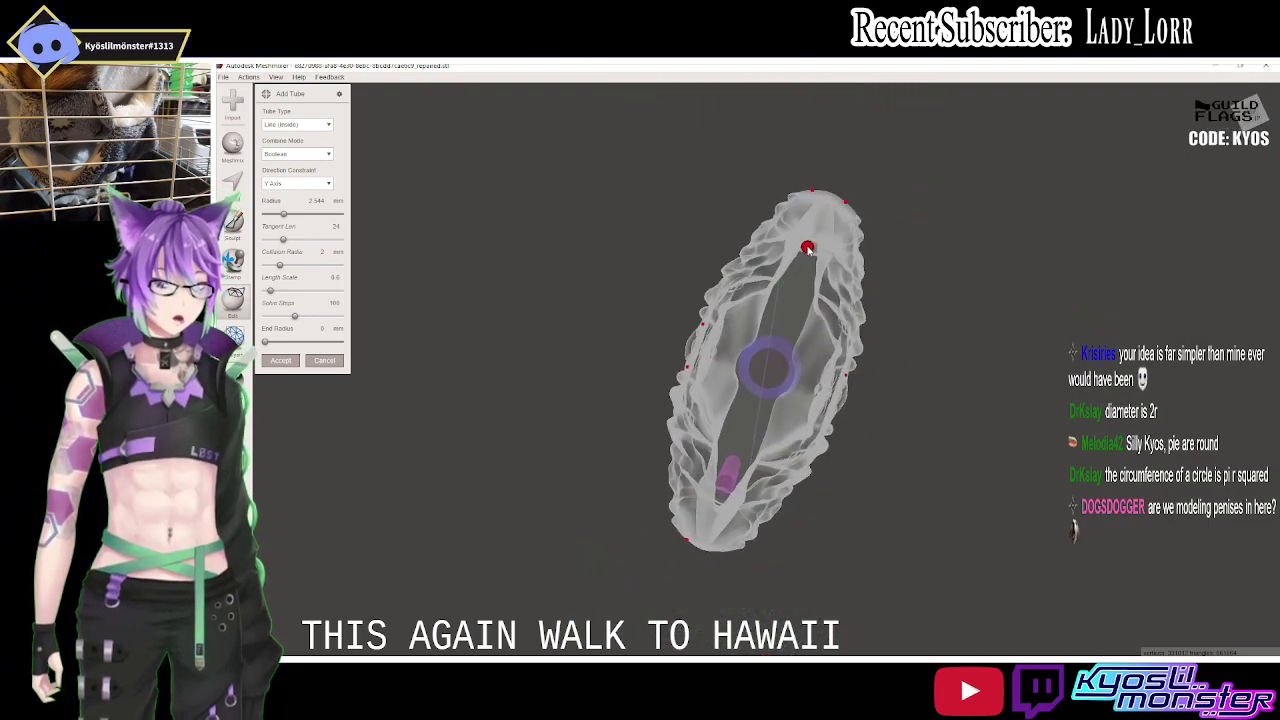
pyautogui.moveTo(810, 250); pyautogui.dragTo(848, 96, button='right')
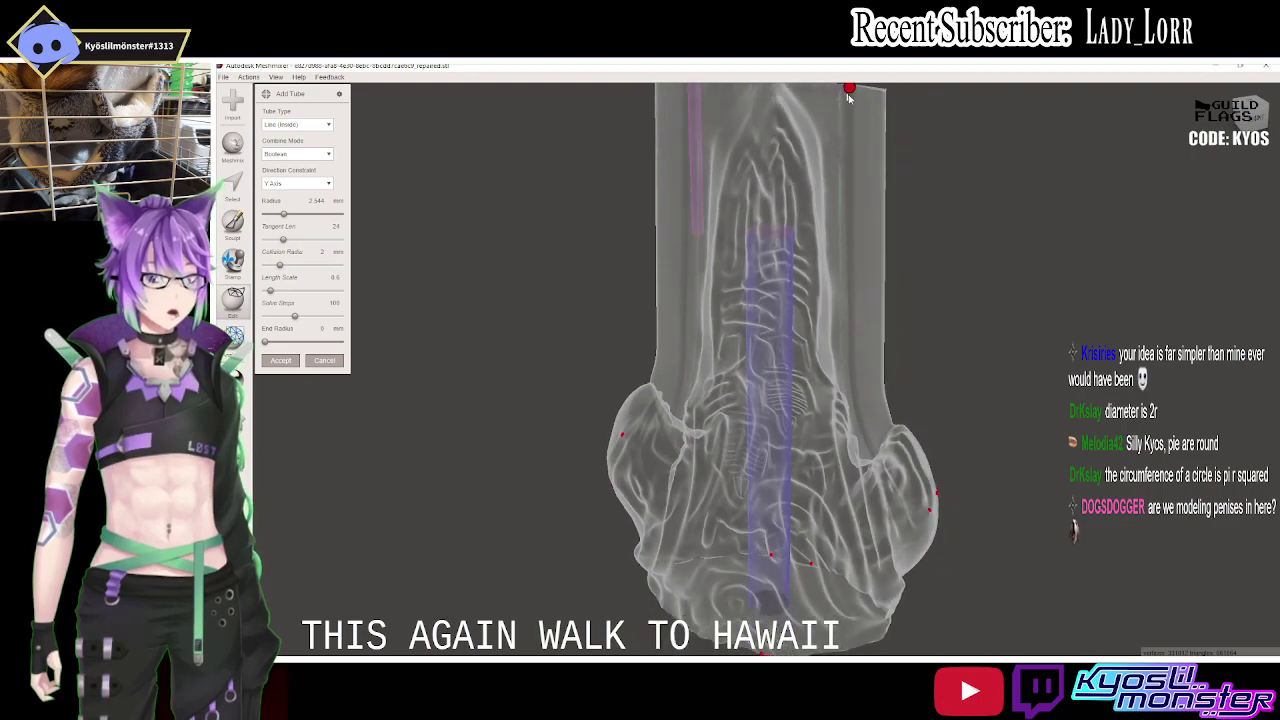
pyautogui.moveTo(848, 94); pyautogui.dragTo(848, 248)
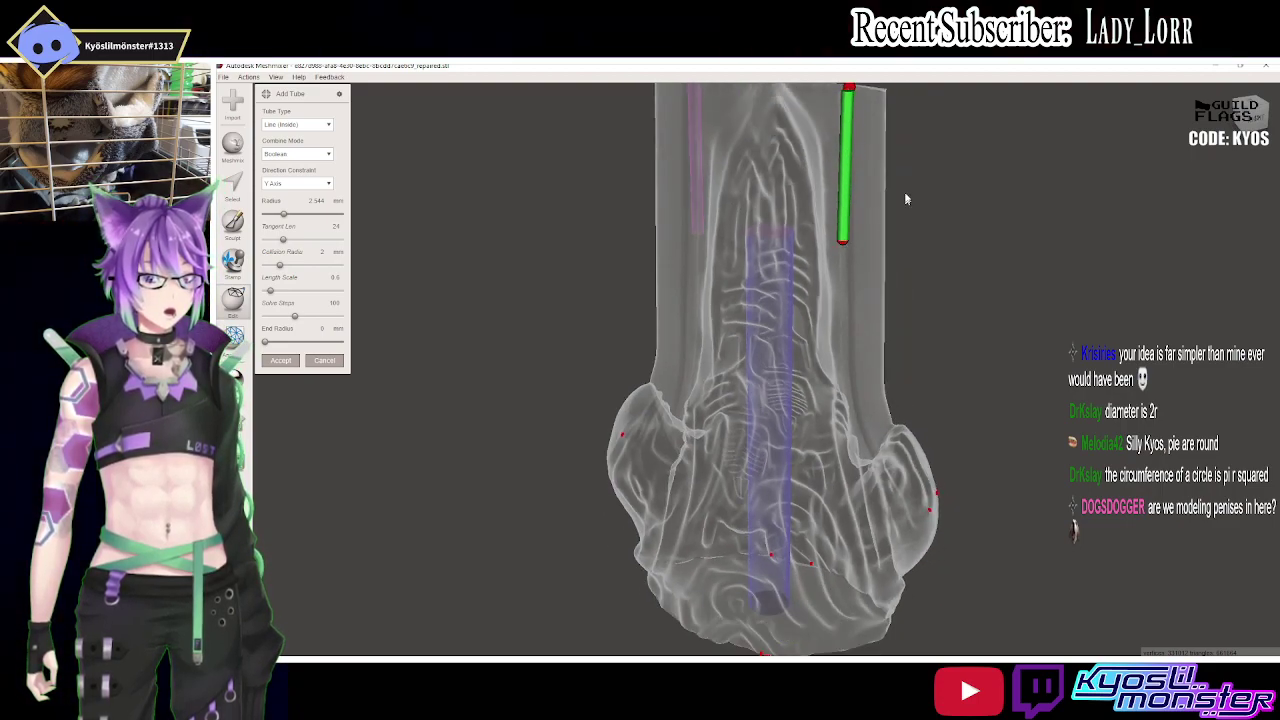
pyautogui.moveTo(906, 199); pyautogui.dragTo(779, 328, button='right')
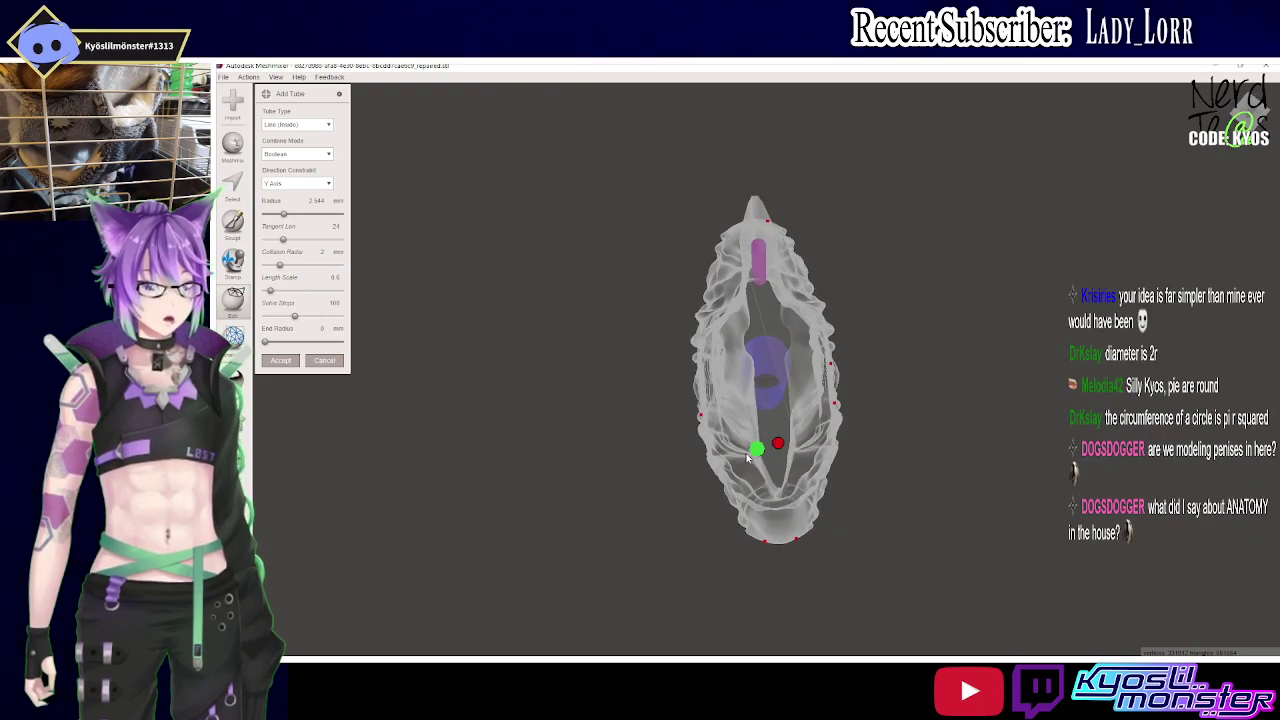
pyautogui.moveTo(760, 453); pyautogui.dragTo(776, 447)
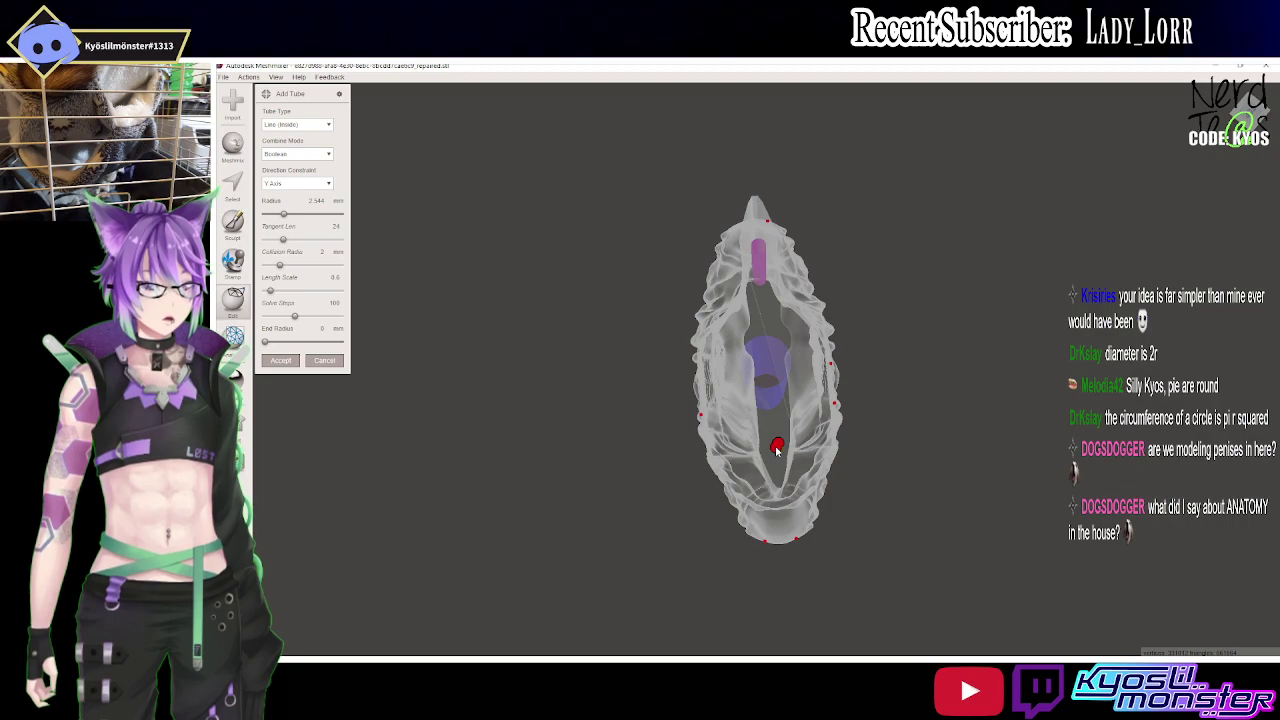
pyautogui.moveTo(777, 447)
pyautogui.mouseDown(button='right')
pyautogui.moveTo(805, 363)
pyautogui.moveTo(787, 357)
pyautogui.mouseUp(button='right')
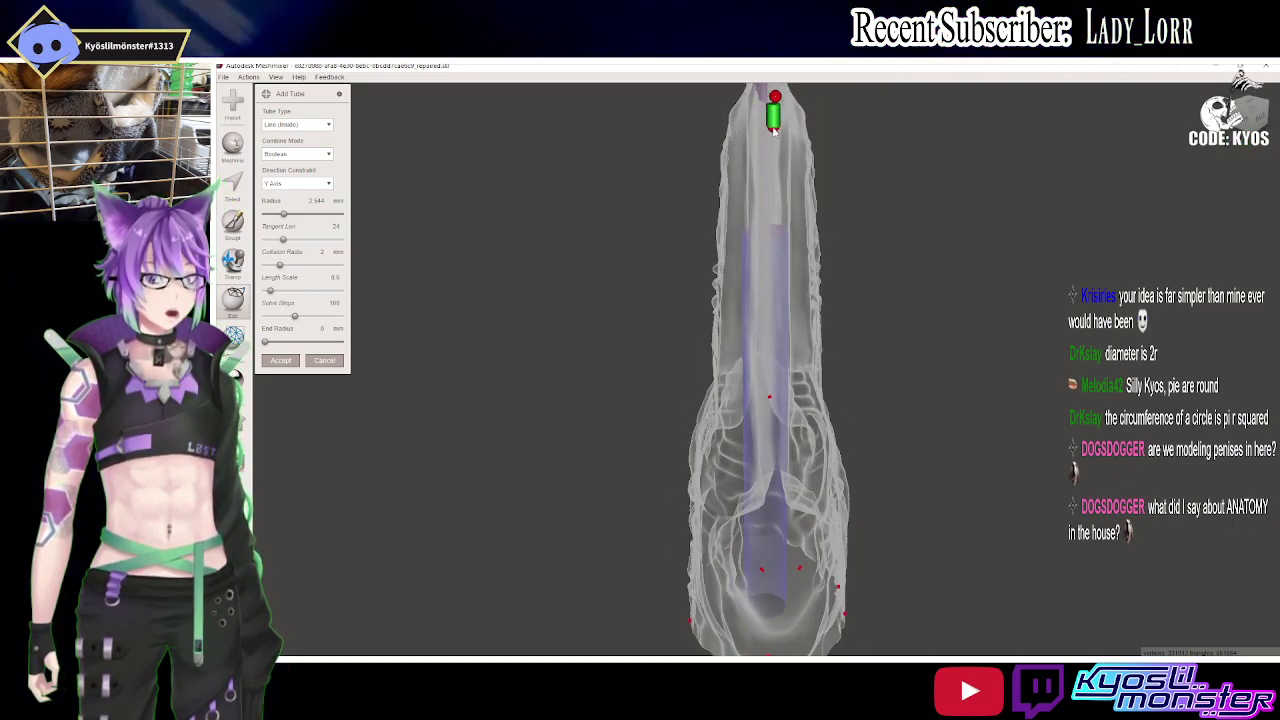
pyautogui.moveTo(774, 130); pyautogui.dragTo(777, 259)
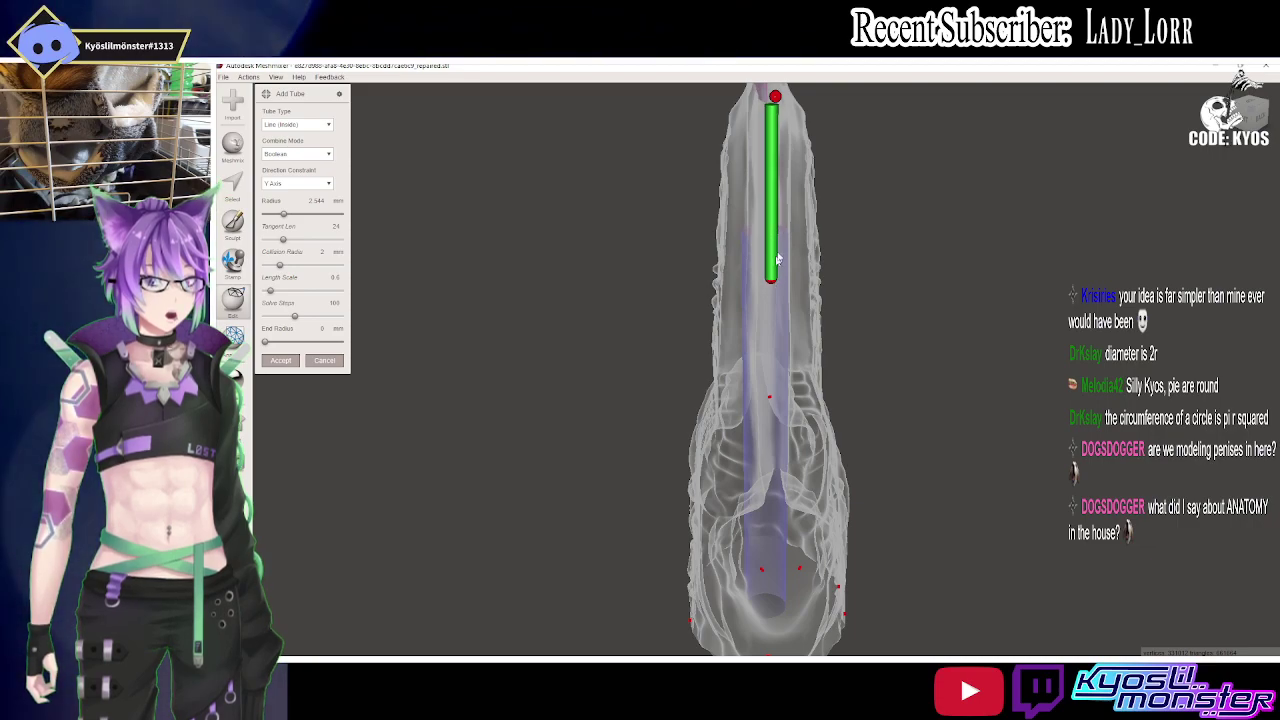
pyautogui.moveTo(777, 259); pyautogui.dragTo(679, 323, button='right')
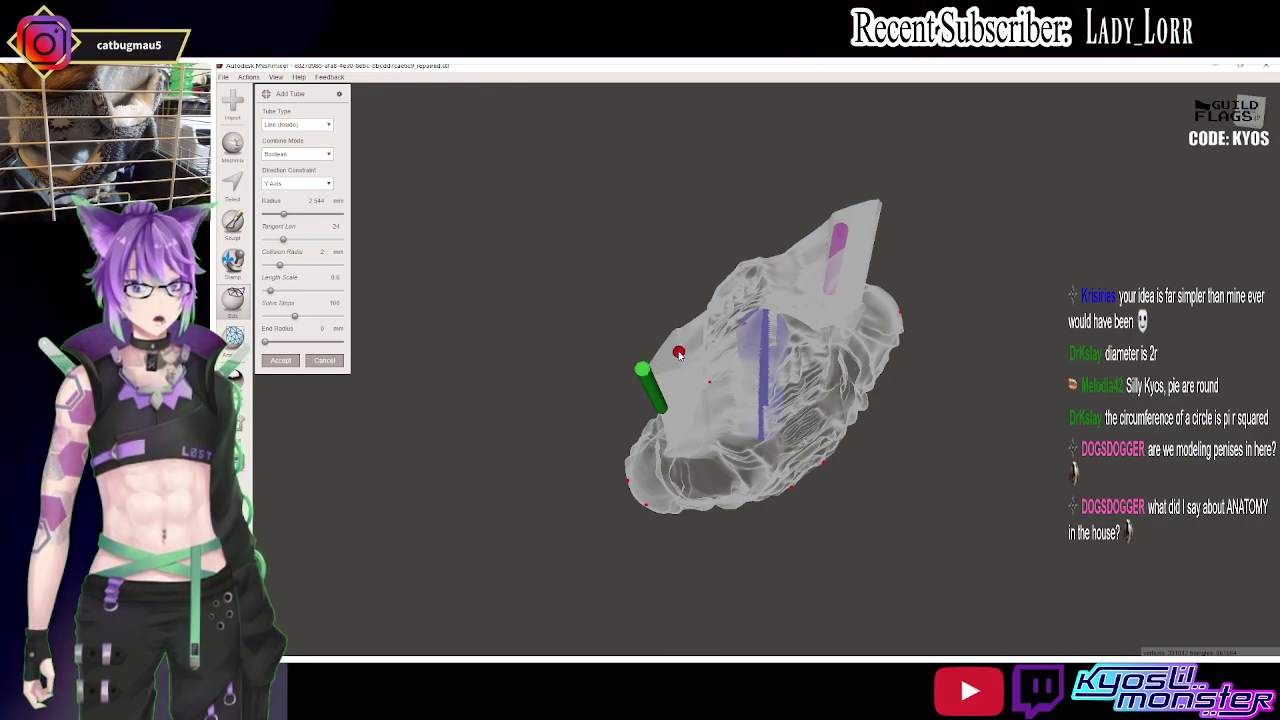
# Adjust the second tube's length, lengthening it downward and shortening its top end.
pyautogui.moveTo(677, 389); pyautogui.dragTo(758, 204, button='right')
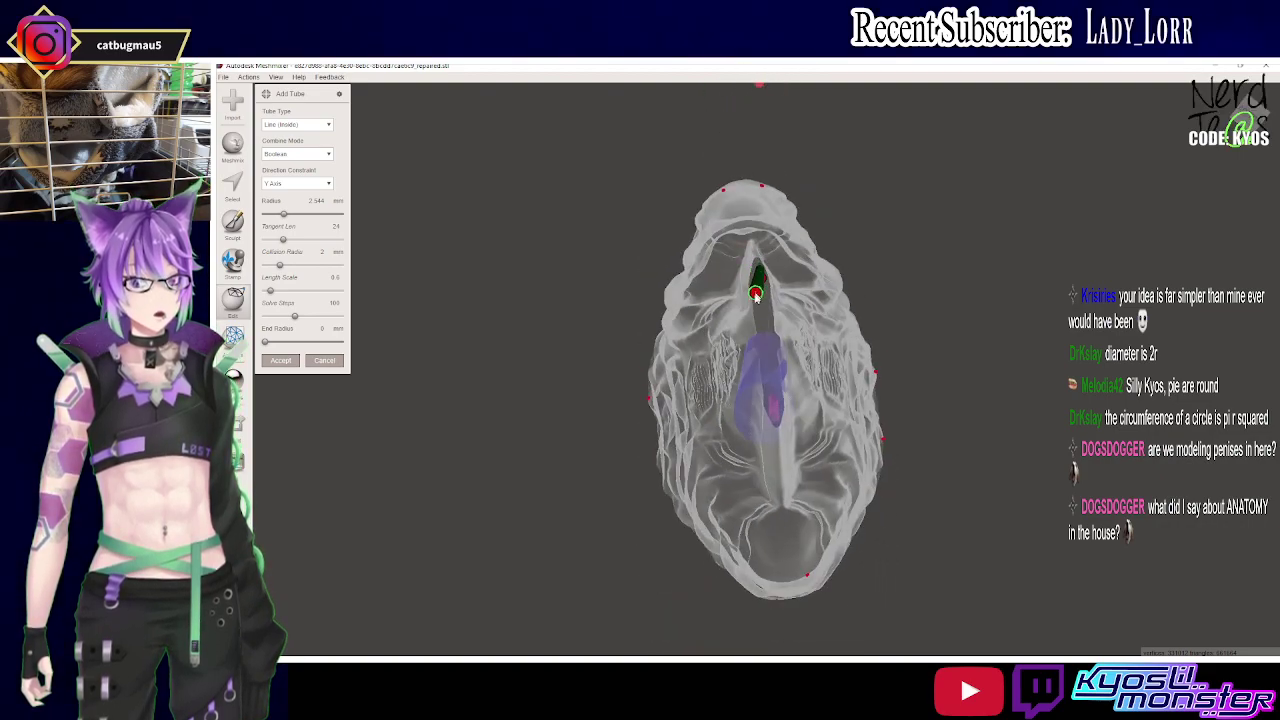
pyautogui.moveTo(756, 295); pyautogui.dragTo(751, 305)
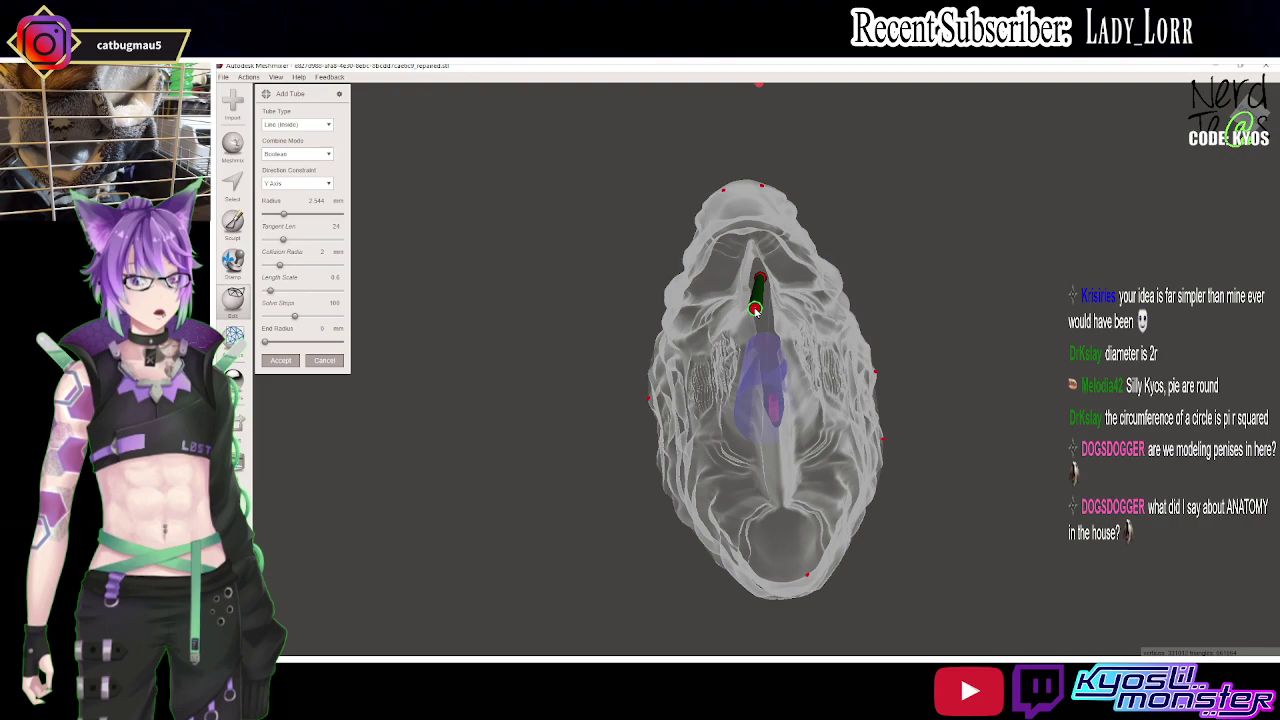
pyautogui.moveTo(756, 310); pyautogui.dragTo(691, 371, button='right')
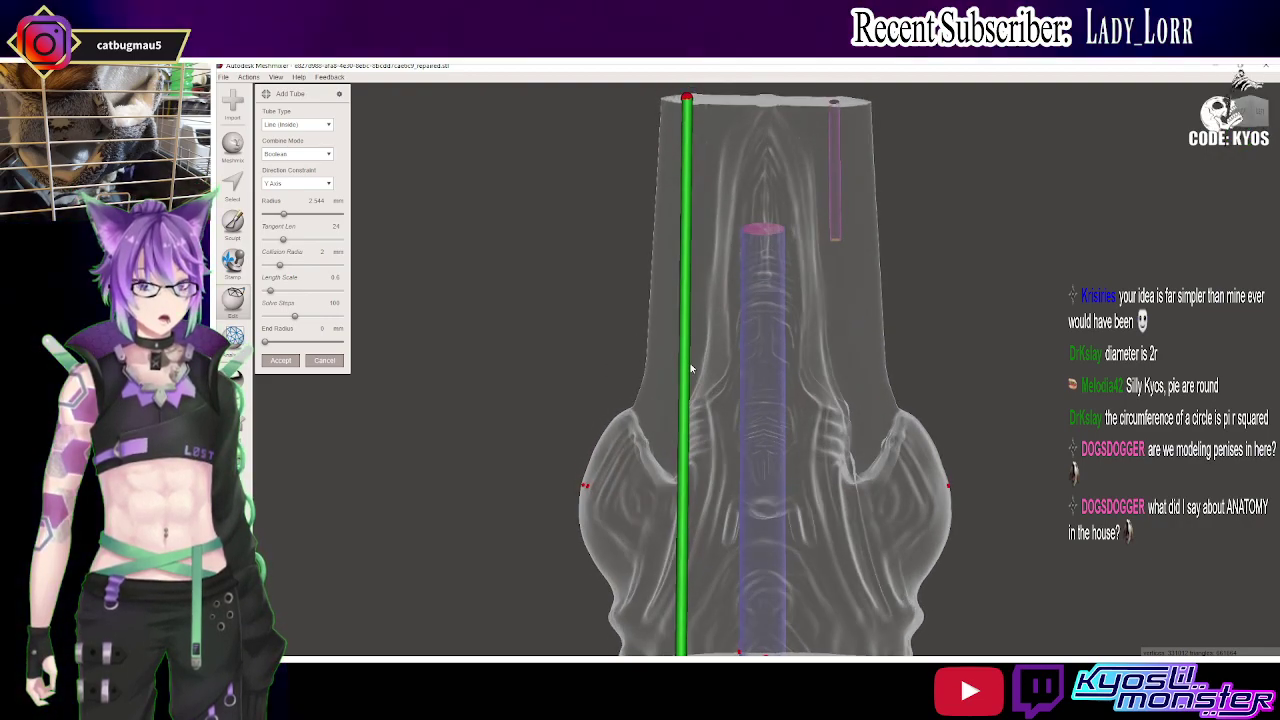
pyautogui.scroll(-2, 691, 371)
pyautogui.moveTo(691, 371); pyautogui.dragTo(697, 381, button='right')
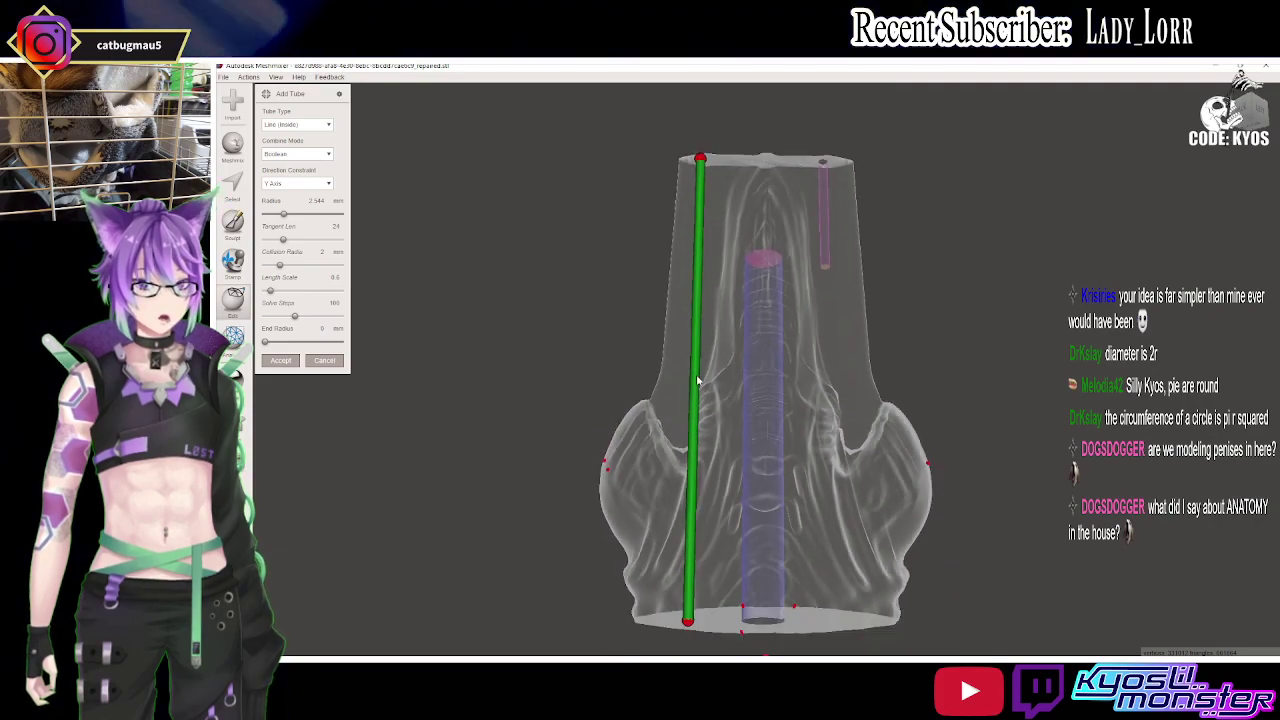
pyautogui.scroll(-1, 697, 381)
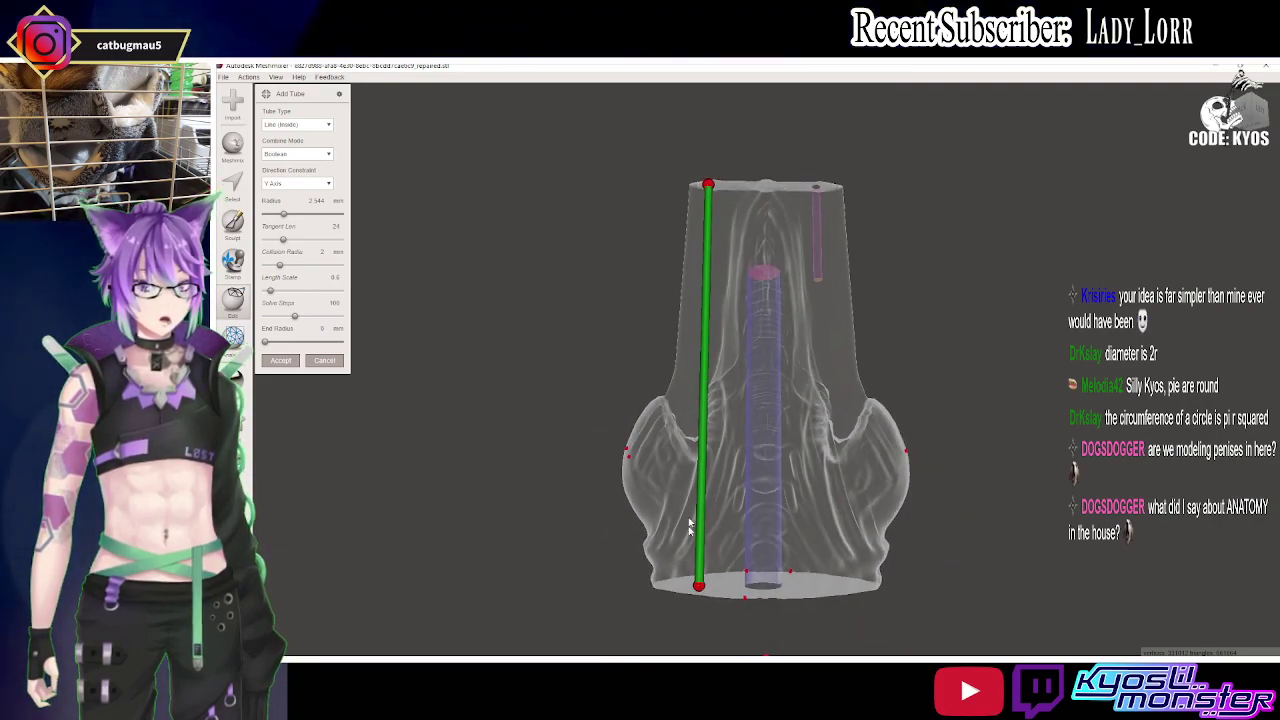
pyautogui.moveTo(690, 527)
pyautogui.mouseDown(button='right')
pyautogui.moveTo(768, 476)
pyautogui.moveTo(845, 528)
pyautogui.moveTo(795, 527)
pyautogui.mouseUp(button='right')
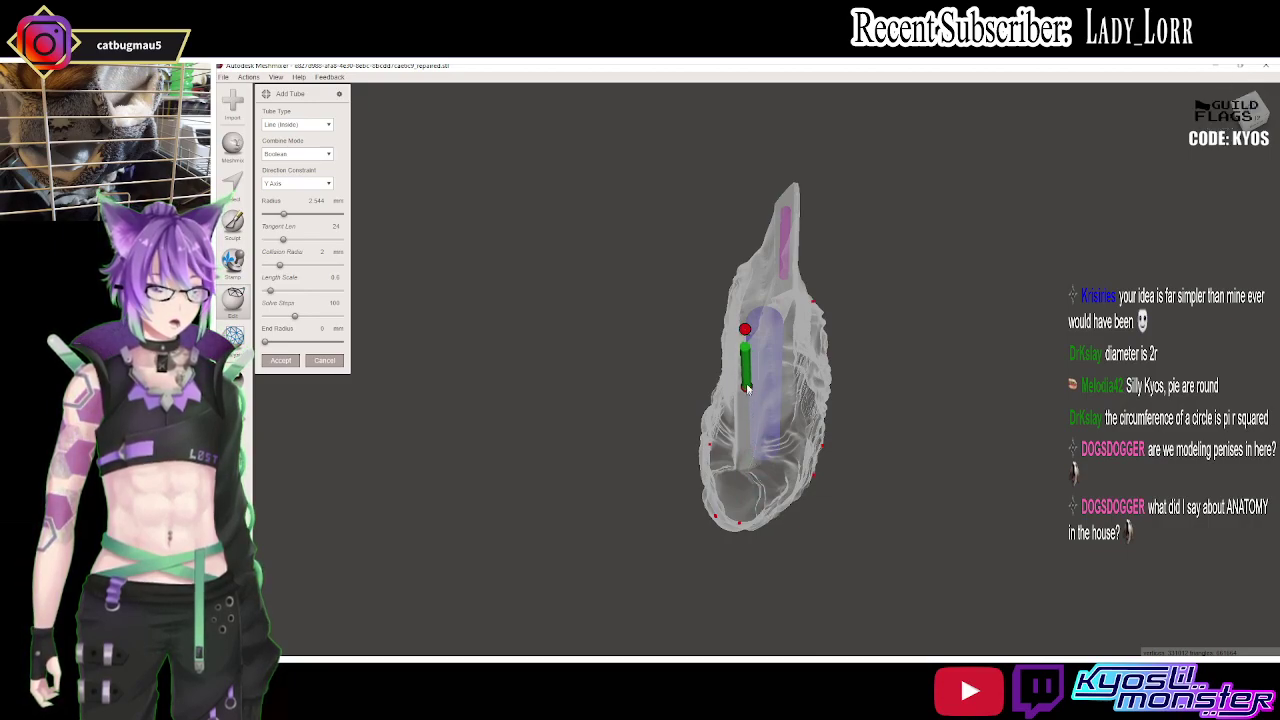
pyautogui.moveTo(747, 377)
pyautogui.mouseDown(button='right')
pyautogui.moveTo(763, 296)
pyautogui.moveTo(702, 245)
pyautogui.mouseUp(button='right')
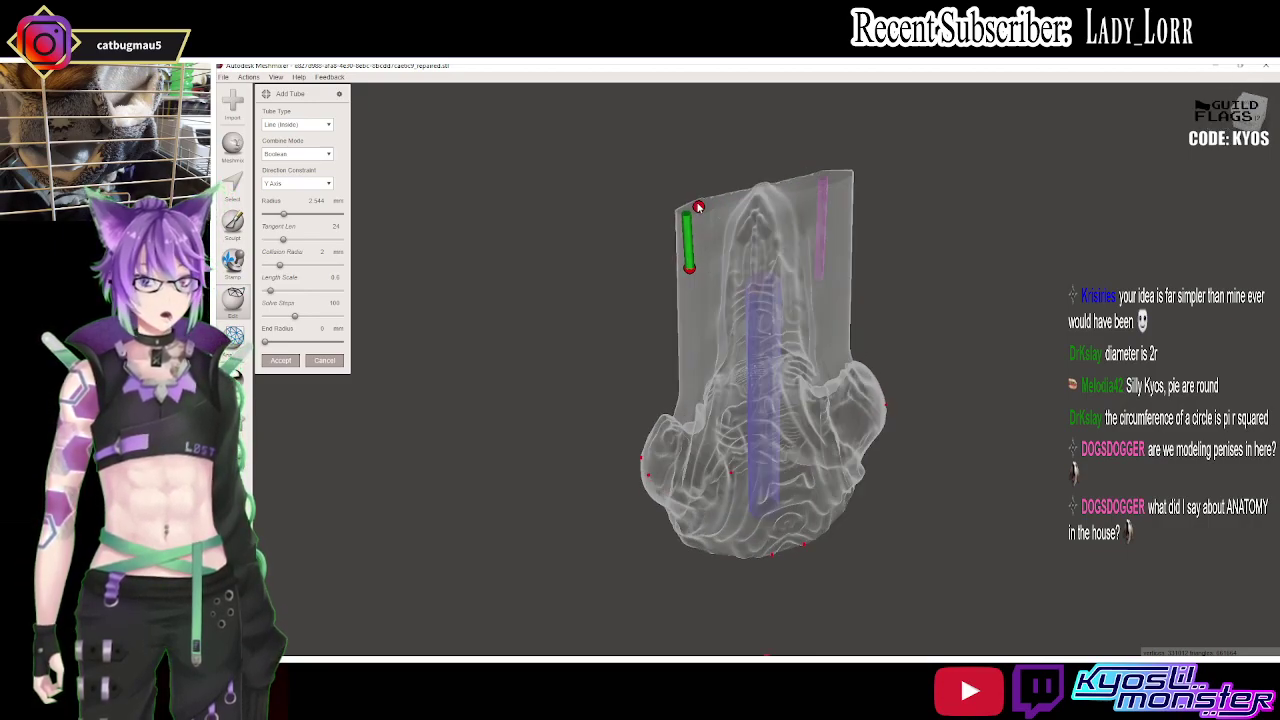
pyautogui.moveTo(699, 211)
pyautogui.mouseDown()
pyautogui.moveTo(703, 253)
pyautogui.moveTo(702, 205)
pyautogui.mouseUp()
# Align the tube's end over its start so it runs vertically, then accept the cut.
pyautogui.moveTo(704, 222); pyautogui.dragTo(714, 304, button='right')
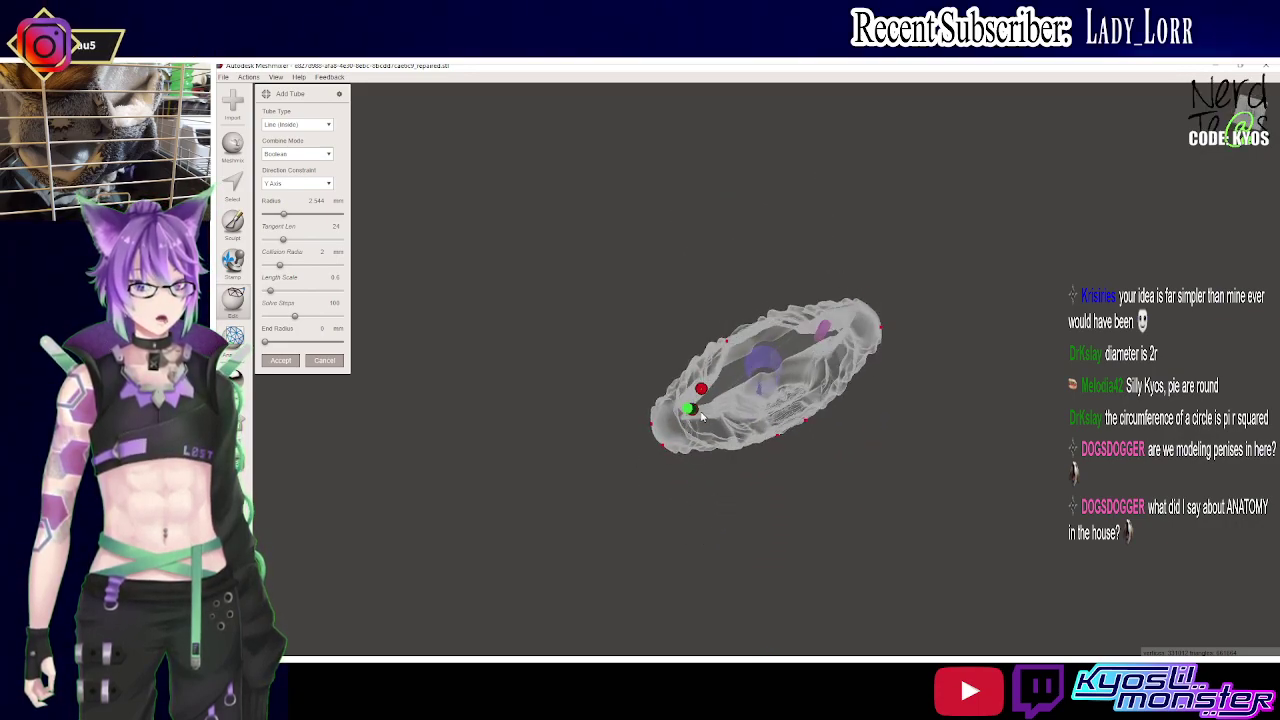
pyautogui.moveTo(689, 409); pyautogui.dragTo(703, 390)
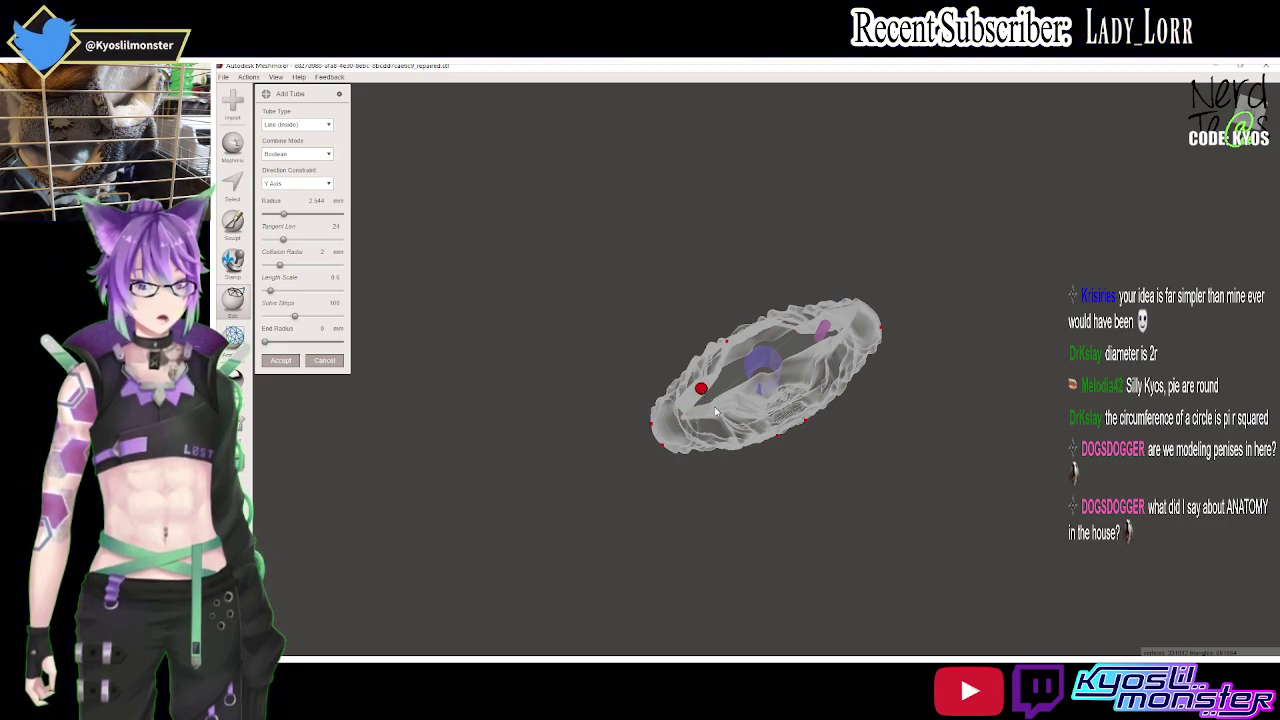
pyautogui.moveTo(715, 410); pyautogui.dragTo(696, 298, button='right')
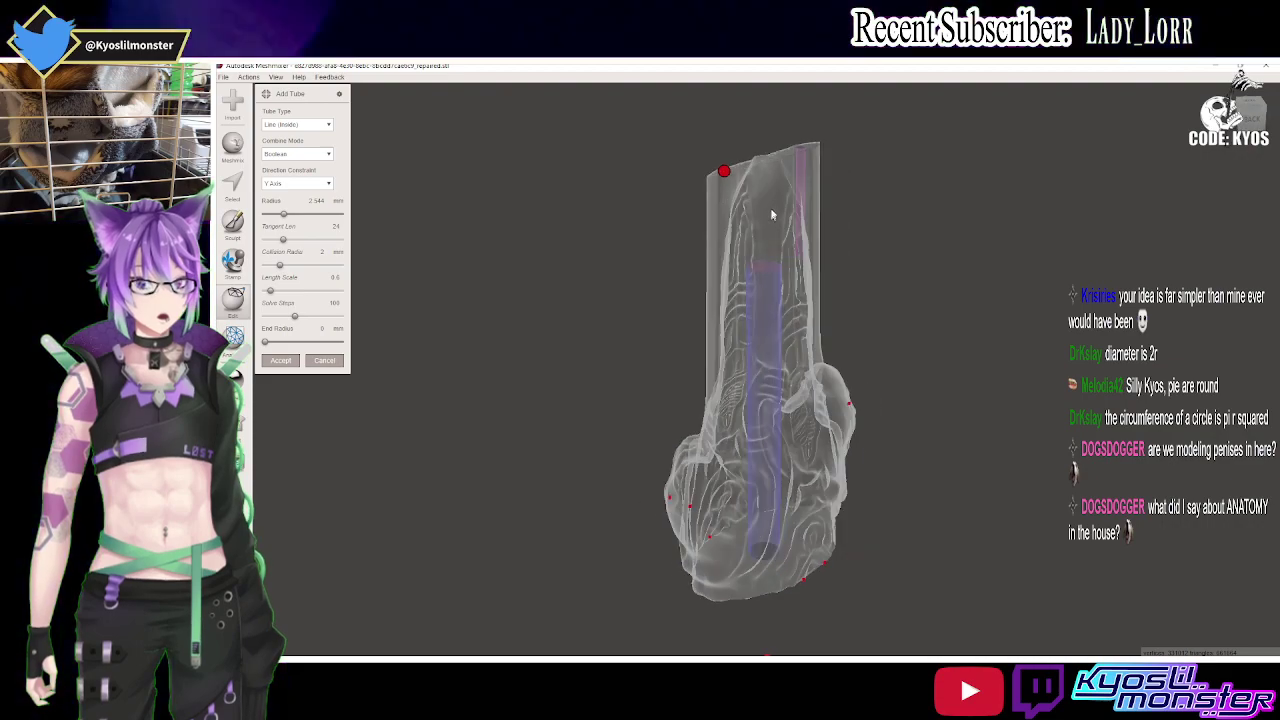
pyautogui.moveTo(771, 213)
pyautogui.mouseDown(button='right')
pyautogui.moveTo(803, 163)
pyautogui.moveTo(811, 248)
pyautogui.moveTo(792, 222)
pyautogui.moveTo(795, 171)
pyautogui.mouseUp(button='right')
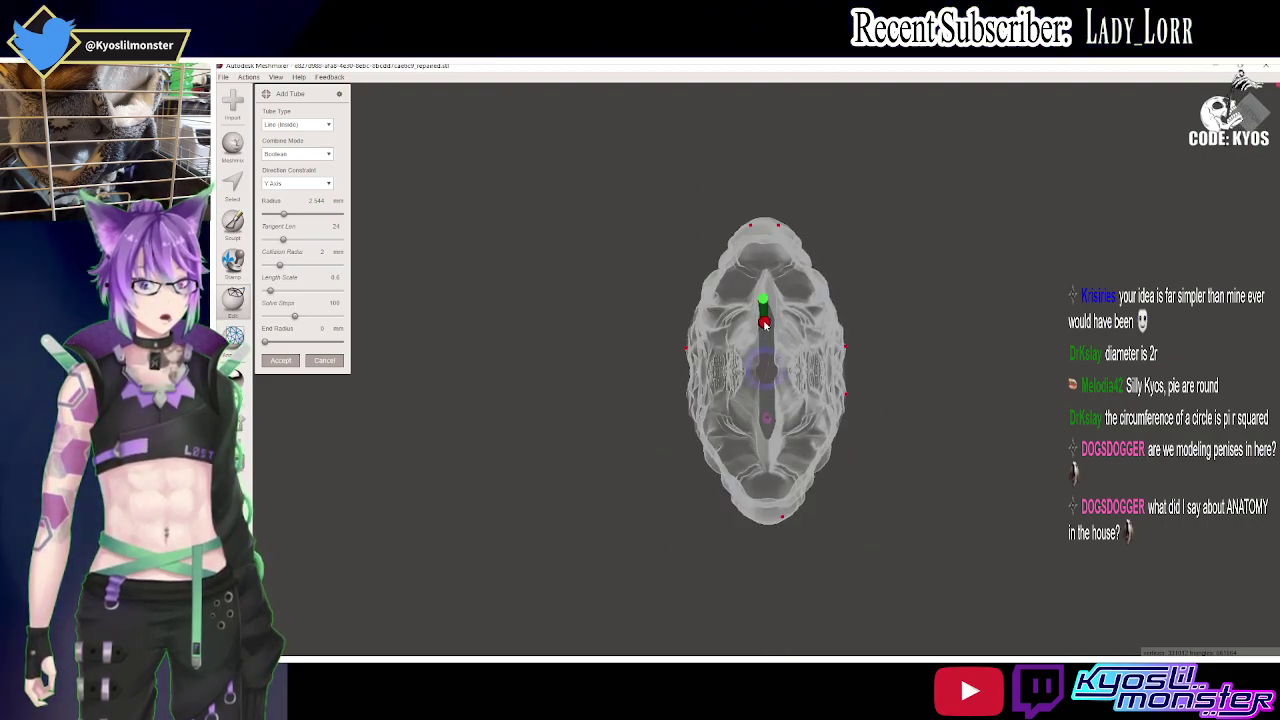
pyautogui.moveTo(764, 323); pyautogui.dragTo(712, 487, button='right')
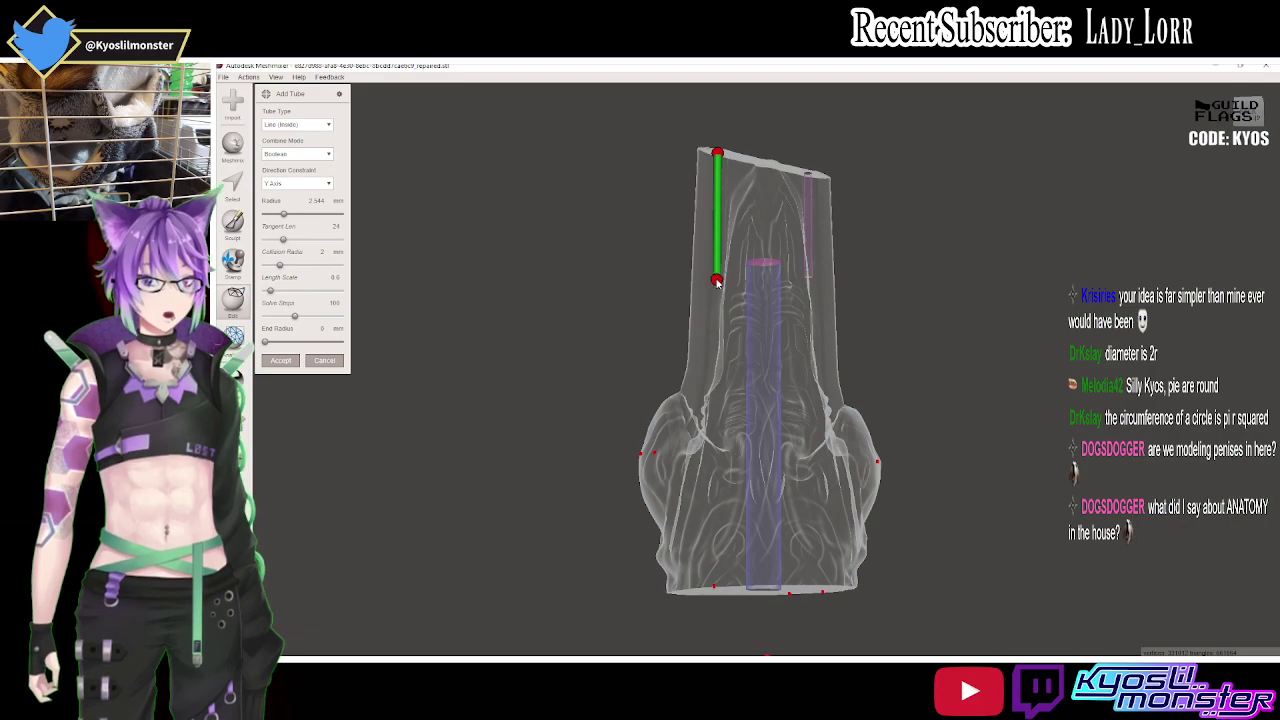
pyautogui.moveTo(716, 281)
pyautogui.mouseDown(button='right')
pyautogui.moveTo(791, 277)
pyautogui.moveTo(862, 406)
pyautogui.moveTo(840, 416)
pyautogui.mouseUp(button='right')
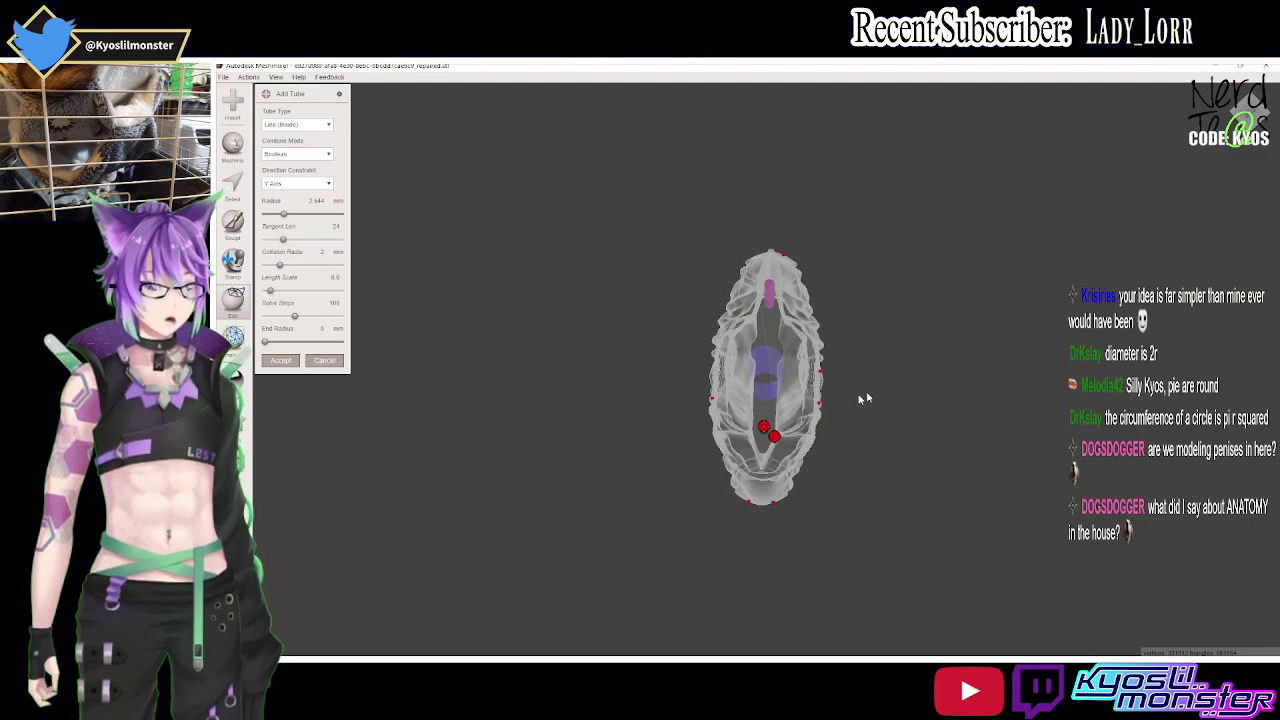
pyautogui.moveTo(865, 399)
pyautogui.mouseDown(button='right')
pyautogui.moveTo(729, 238)
pyautogui.moveTo(771, 180)
pyautogui.moveTo(726, 200)
pyautogui.moveTo(686, 280)
pyautogui.moveTo(757, 258)
pyautogui.moveTo(842, 304)
pyautogui.mouseUp(button='right')
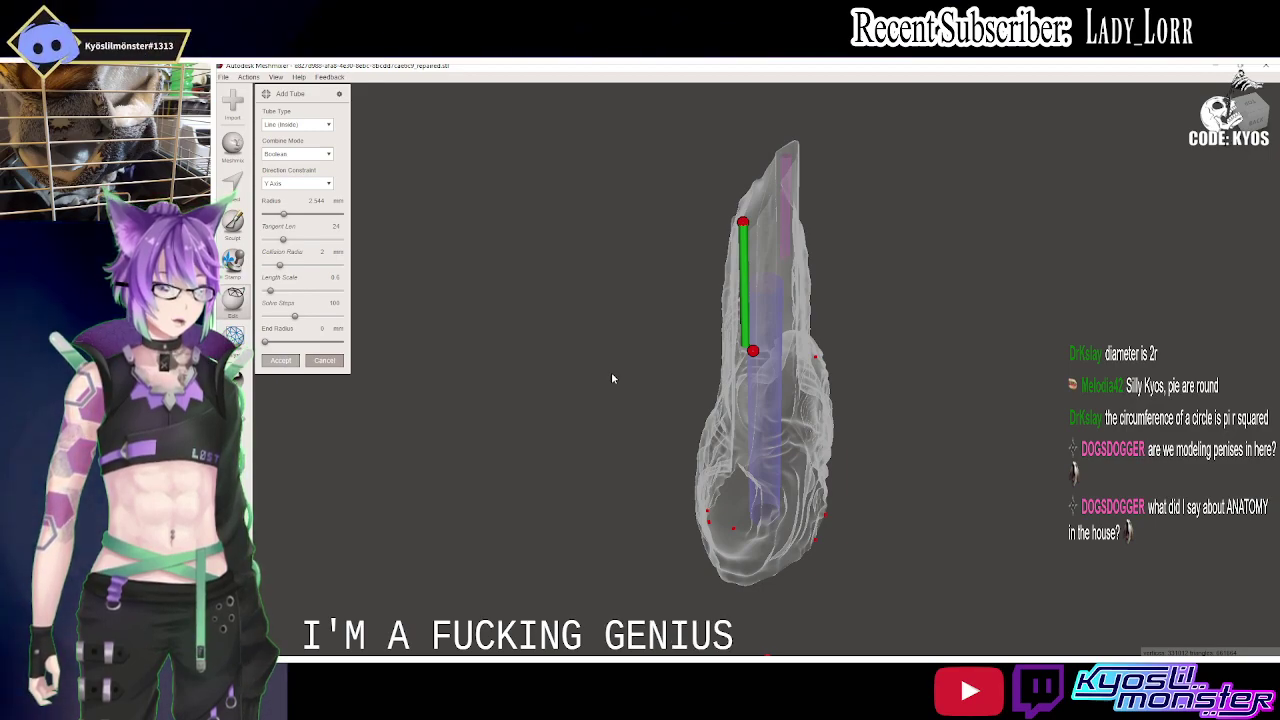
pyautogui.press('Return')
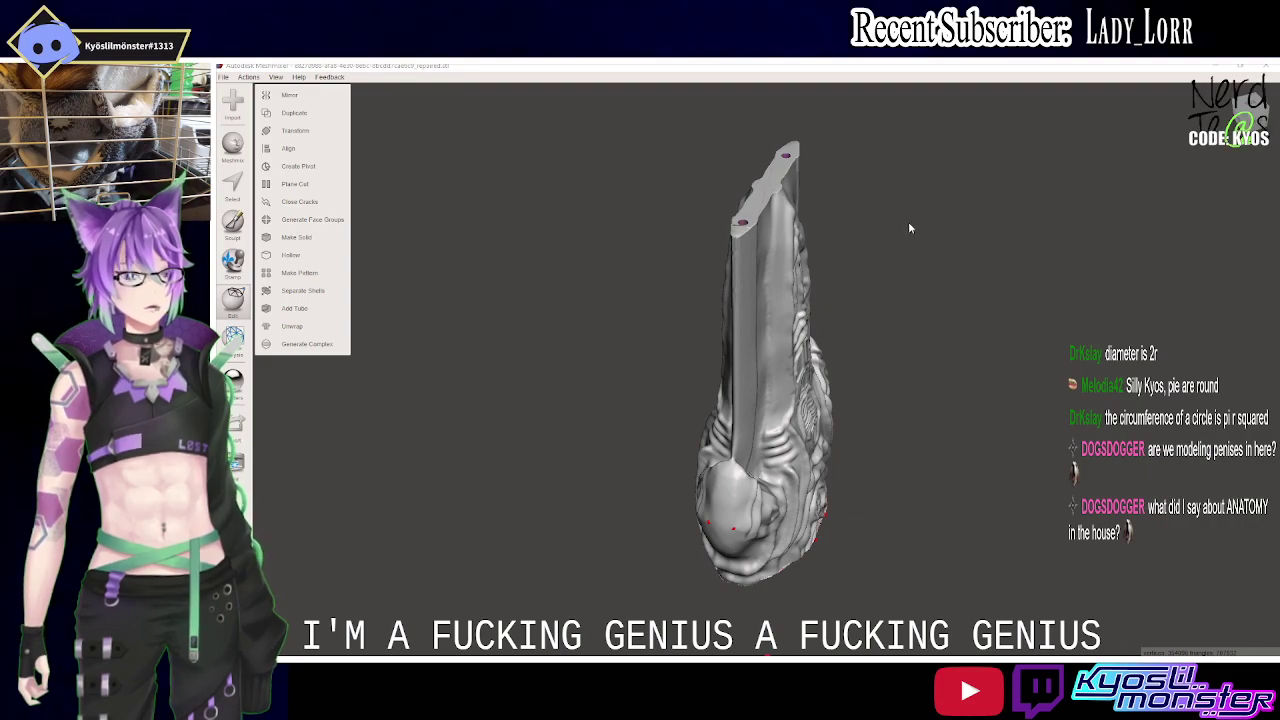
pyautogui.moveTo(906, 221); pyautogui.dragTo(700, 228, button='right')
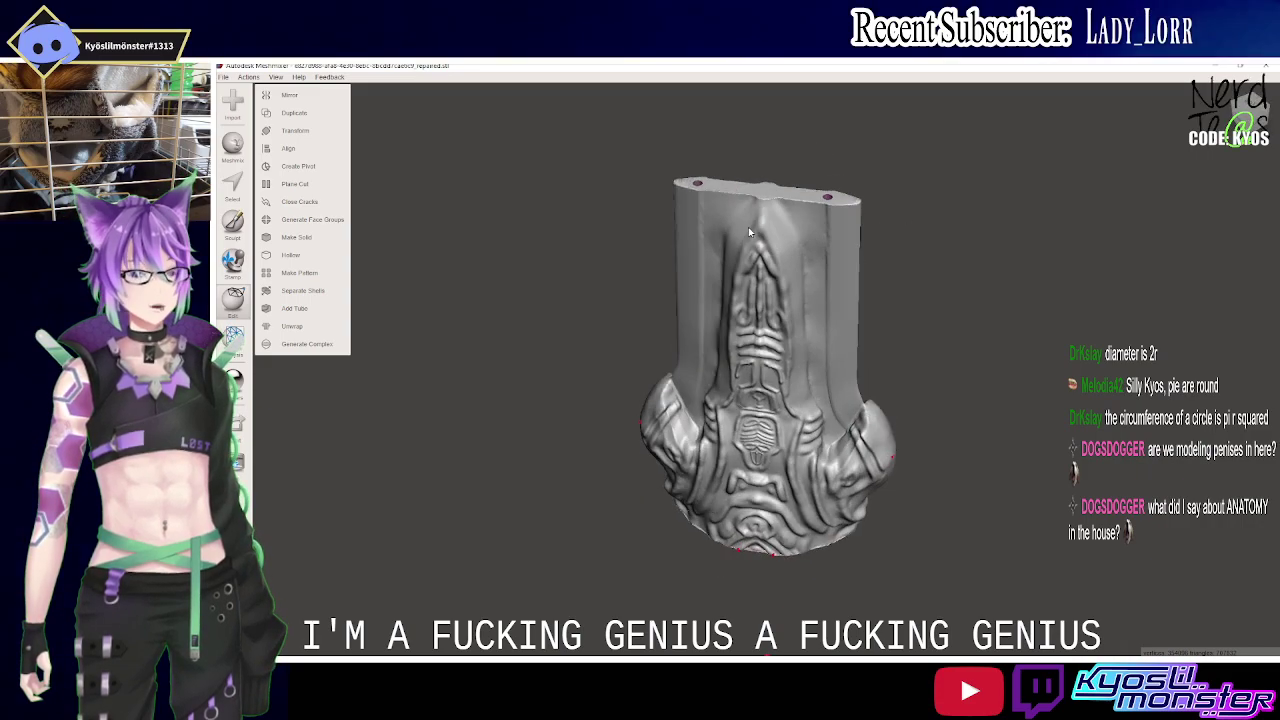
# Add a third Y-axis tube at the centre of the mold's top and accept it as a pin hole.
pyautogui.click(300, 308)
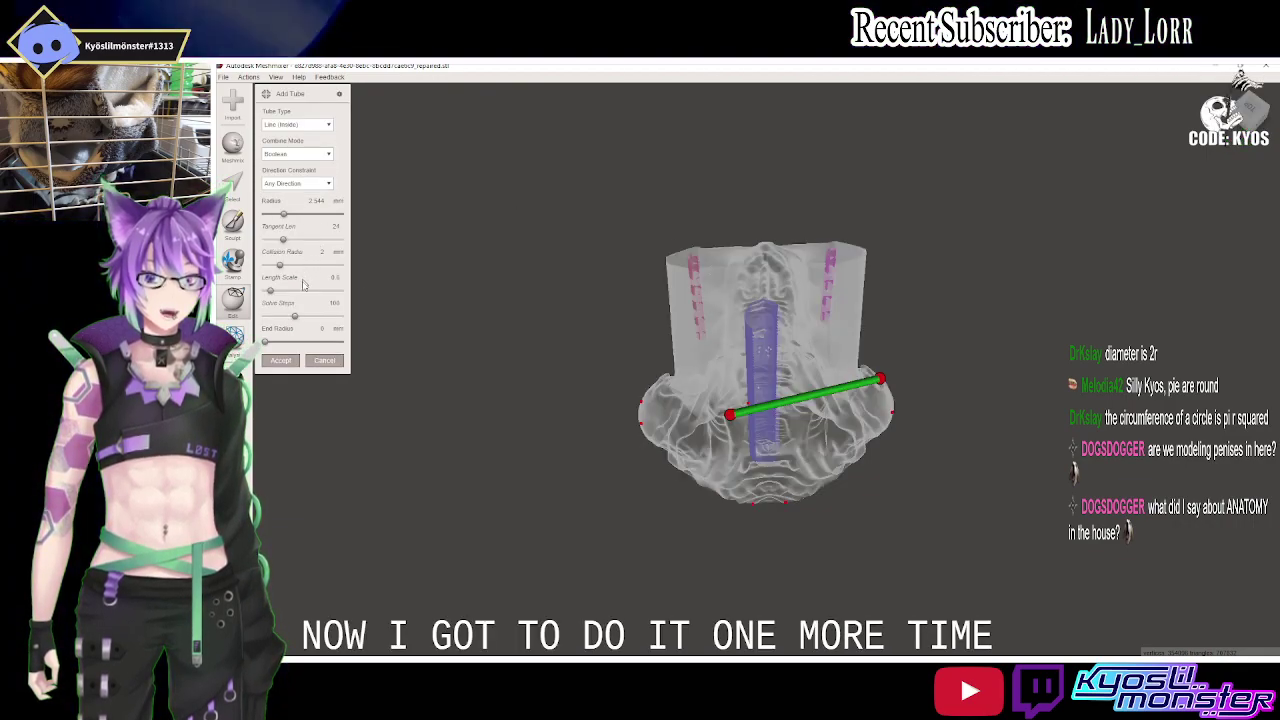
pyautogui.click(297, 183)
pyautogui.click(296, 217)
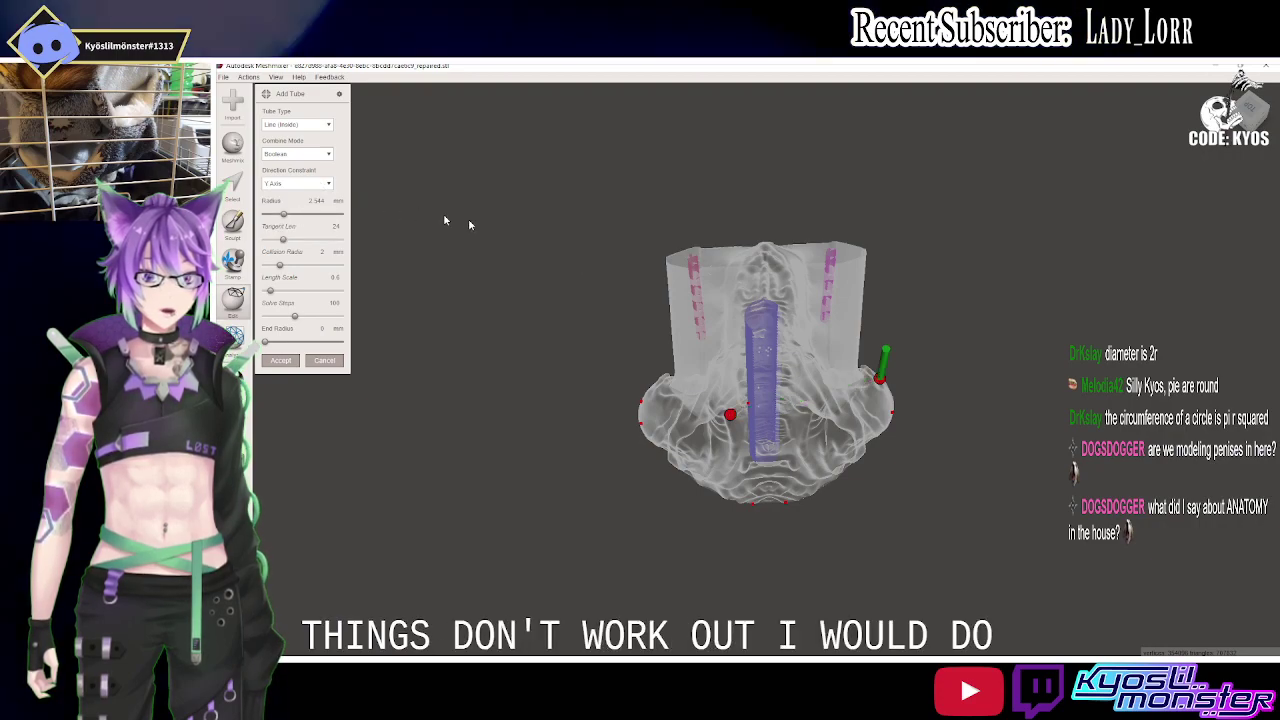
pyautogui.moveTo(731, 418); pyautogui.dragTo(755, 357)
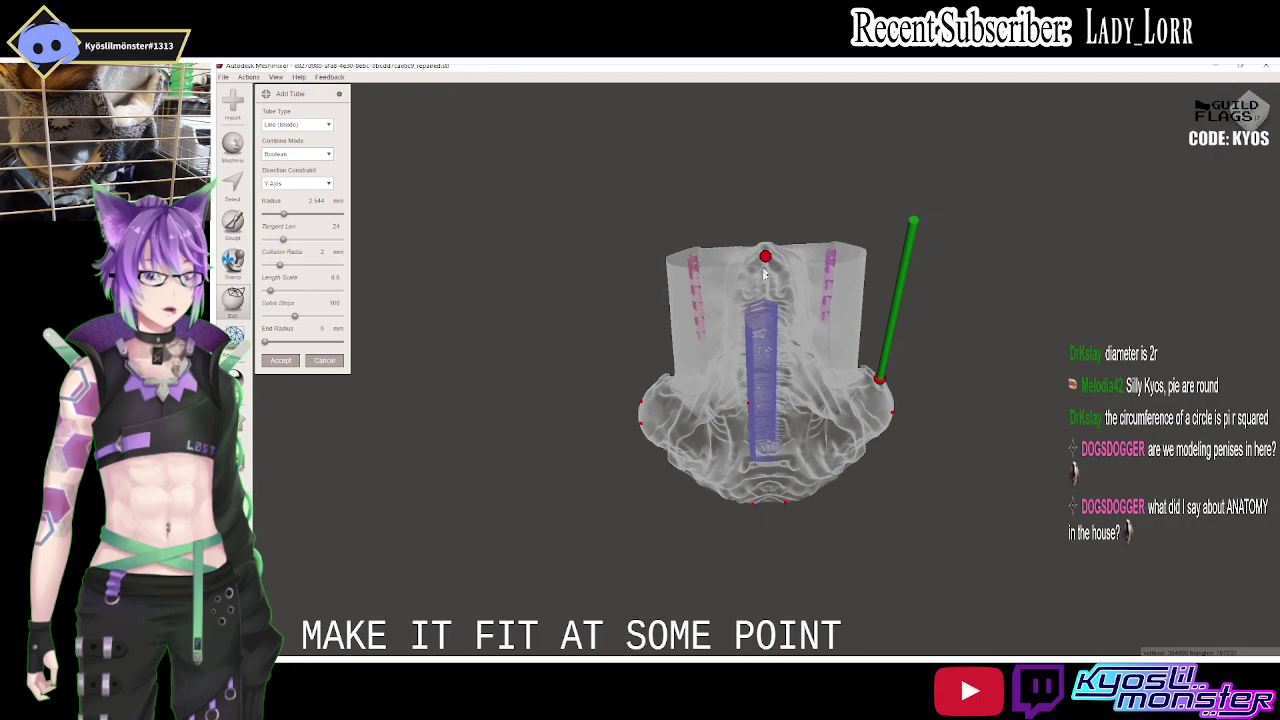
pyautogui.moveTo(763, 274); pyautogui.dragTo(810, 261, button='right')
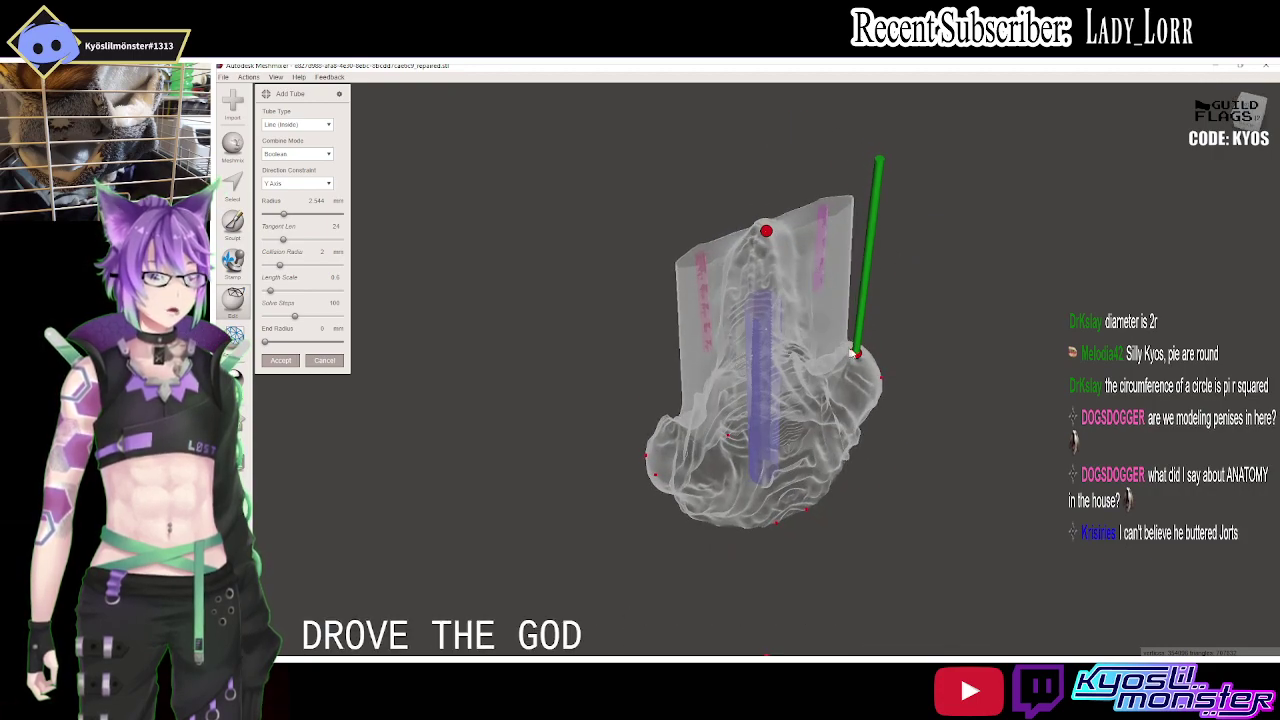
pyautogui.moveTo(857, 355); pyautogui.dragTo(775, 352)
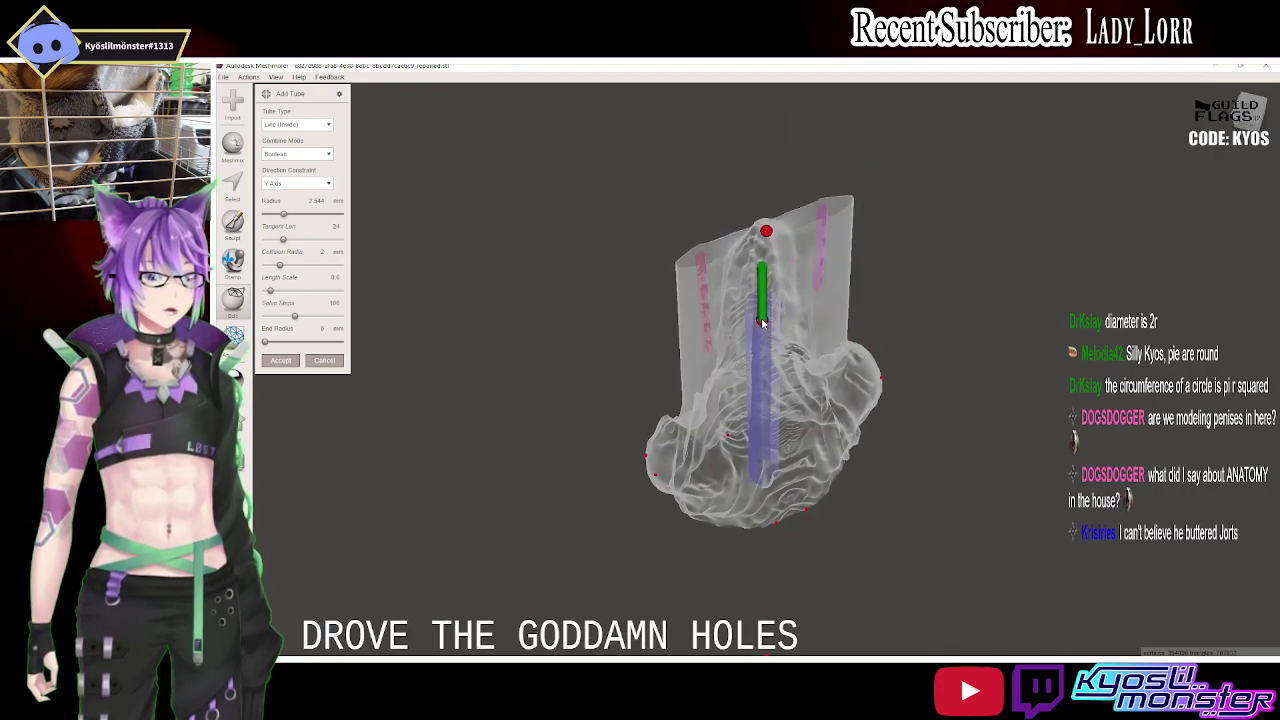
pyautogui.moveTo(765, 320); pyautogui.dragTo(801, 393, button='right')
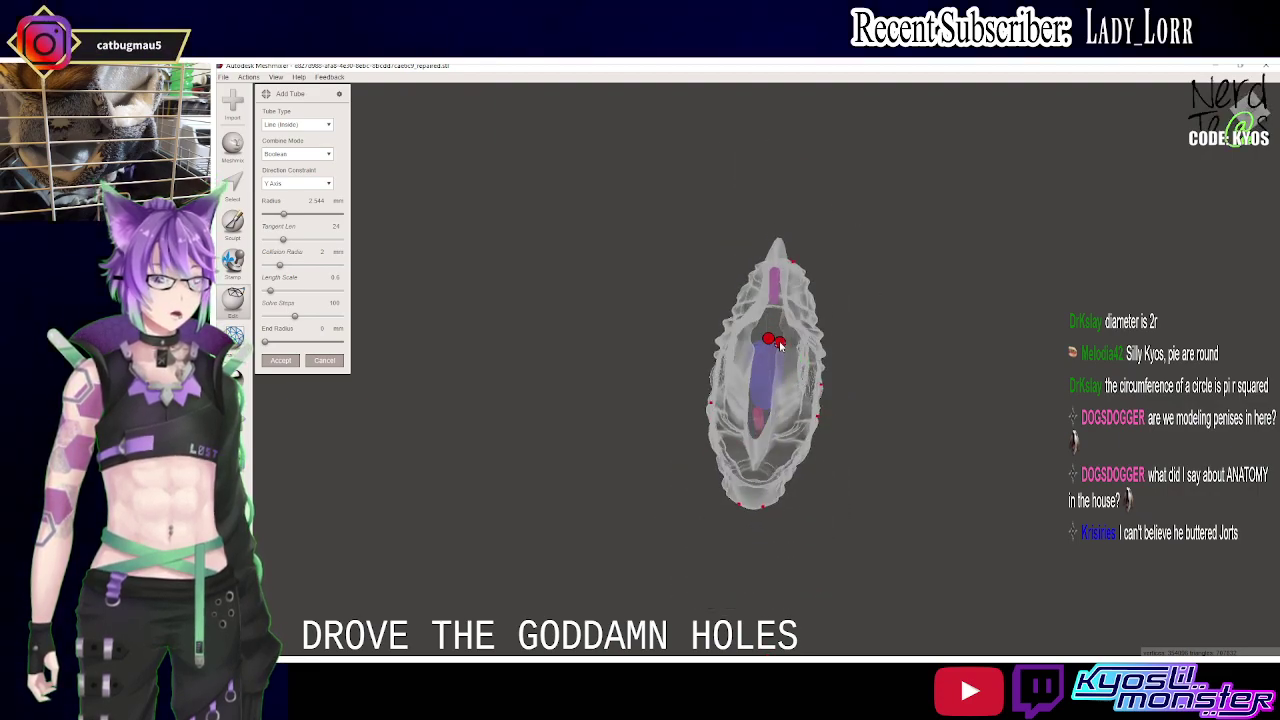
pyautogui.moveTo(768, 341); pyautogui.dragTo(648, 226, button='right')
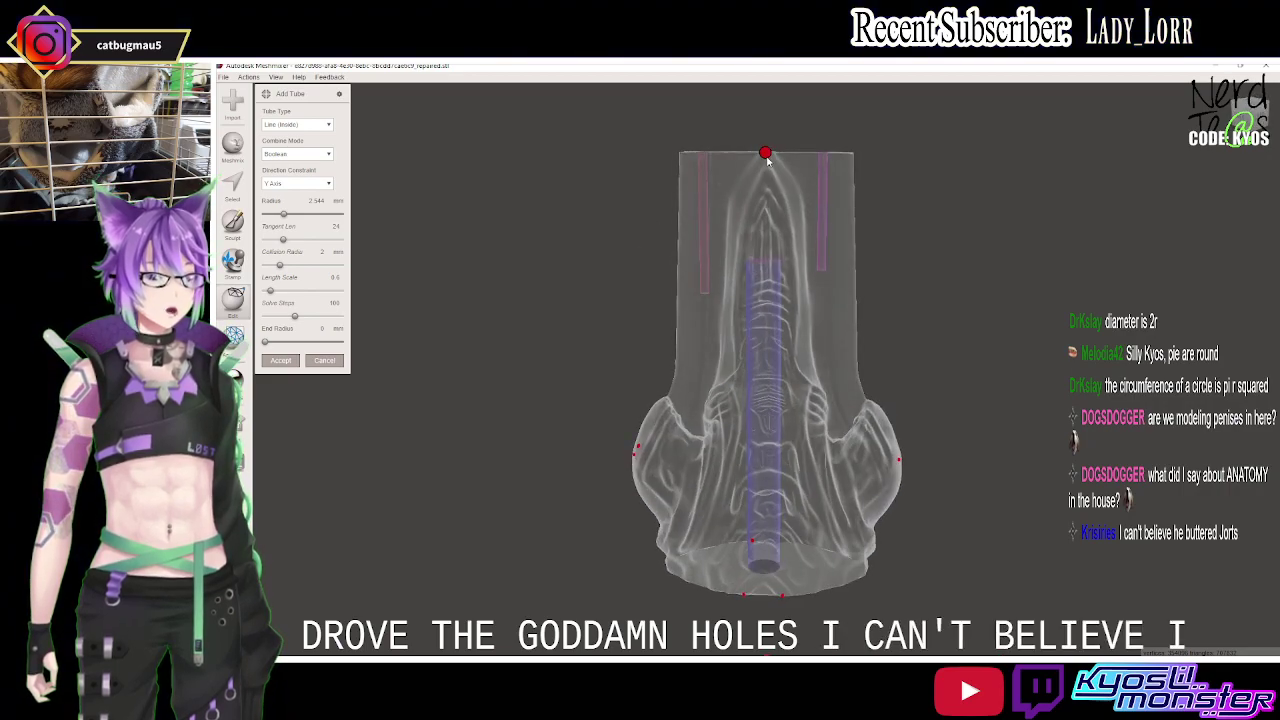
pyautogui.click(767, 242)
pyautogui.moveTo(767, 385)
pyautogui.mouseDown(button='right')
pyautogui.moveTo(922, 423)
pyautogui.moveTo(834, 417)
pyautogui.mouseUp(button='right')
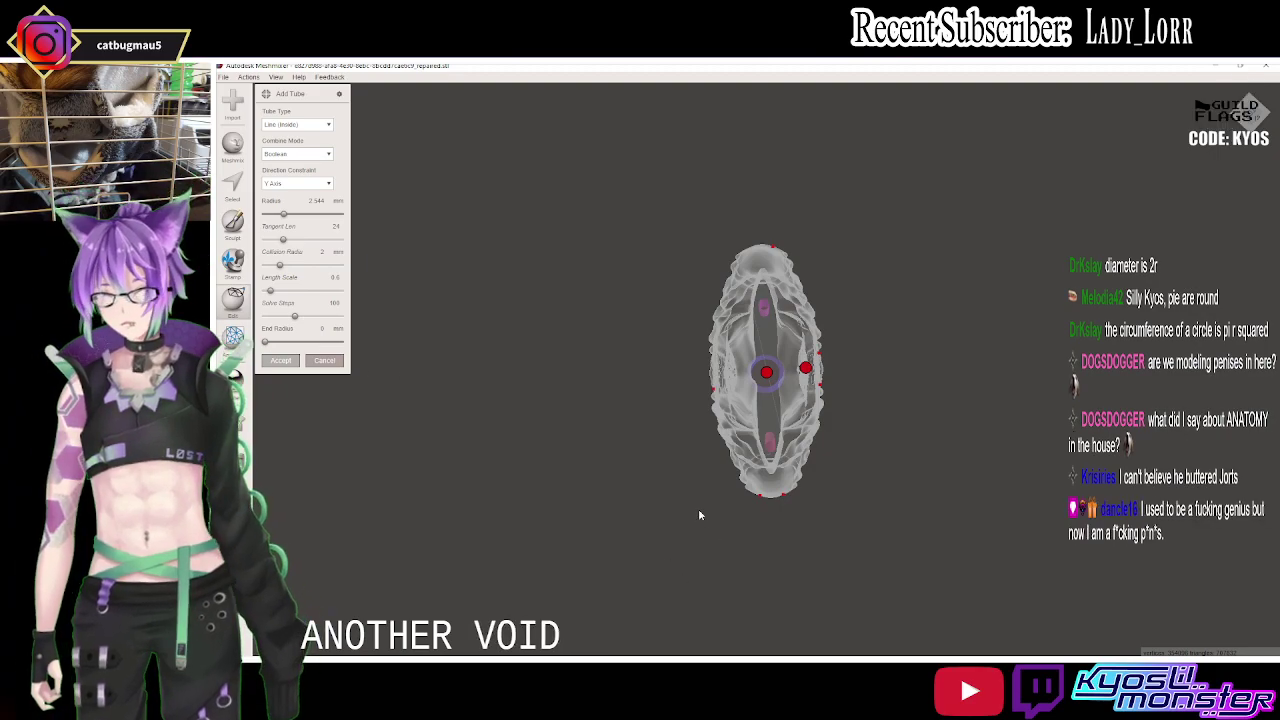
pyautogui.press('Return')
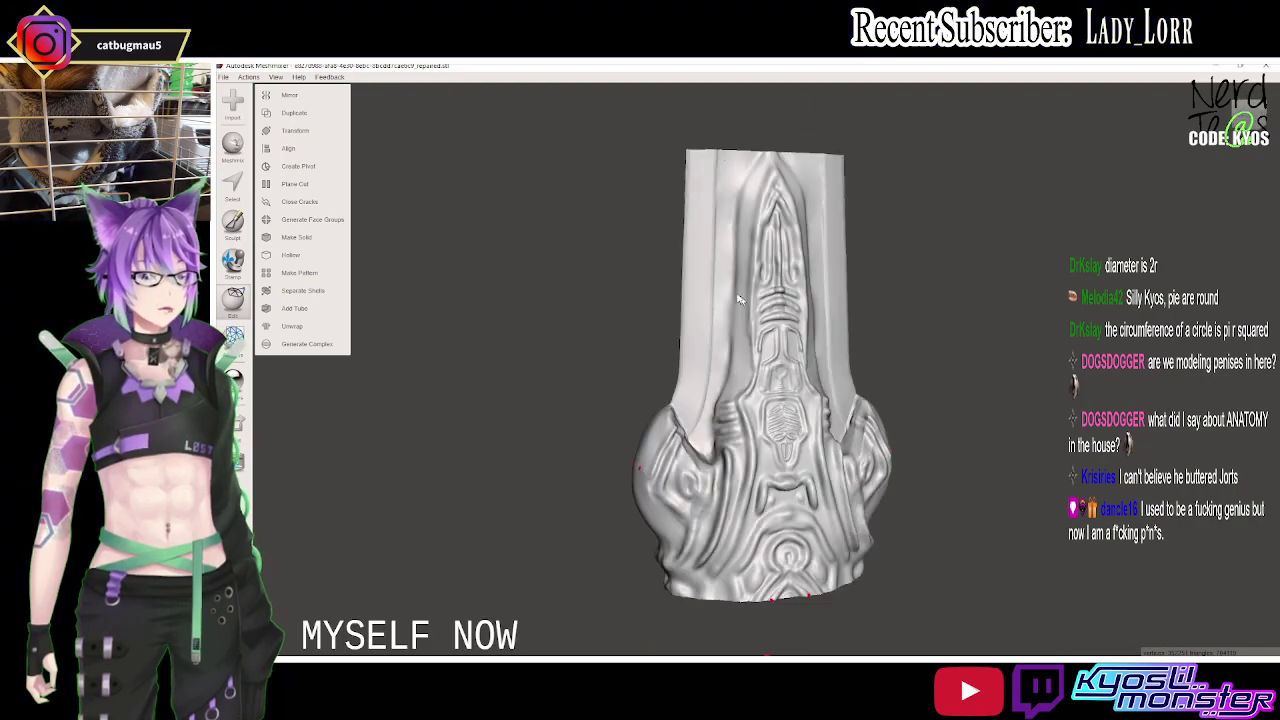
# Inspect the finished mold and open Export Mesh on the Artorias Sword folder.
pyautogui.moveTo(885, 470)
pyautogui.mouseDown(button='right')
pyautogui.moveTo(764, 523)
pyautogui.moveTo(713, 113)
pyautogui.moveTo(713, 295)
pyautogui.moveTo(696, 296)
pyautogui.mouseUp(button='right')
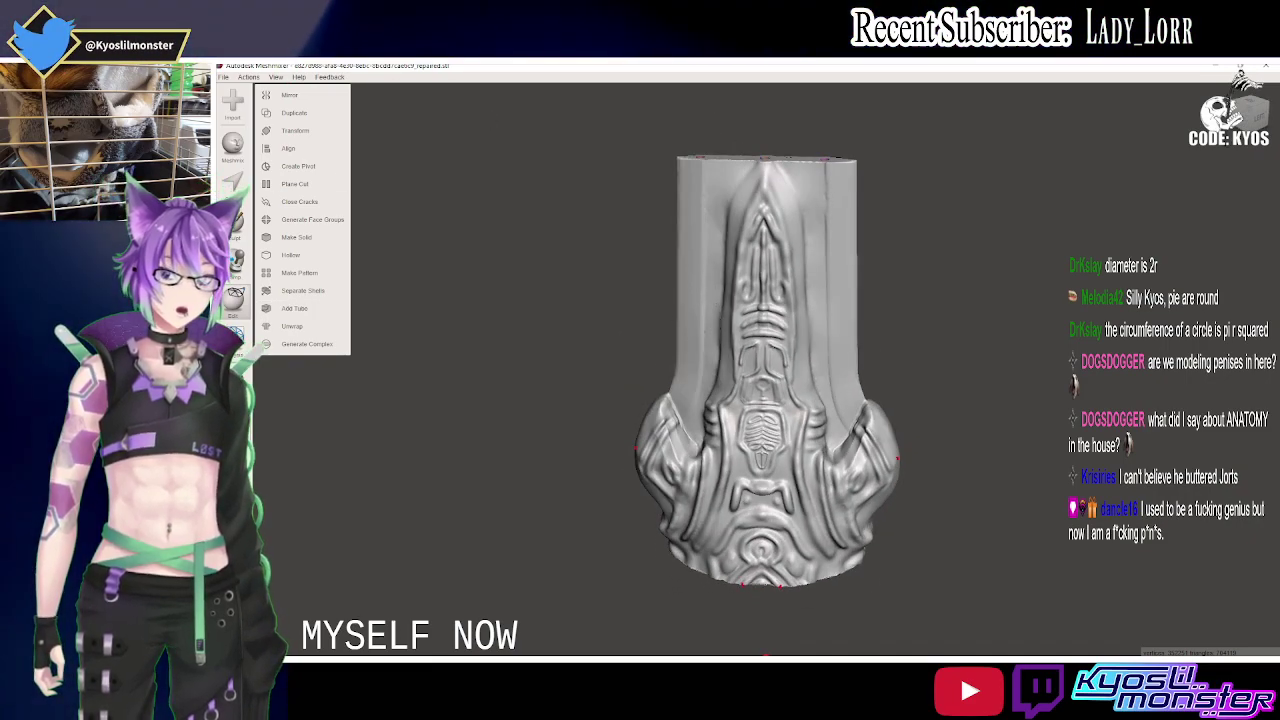
pyautogui.hotkey('ctrl', 'e')
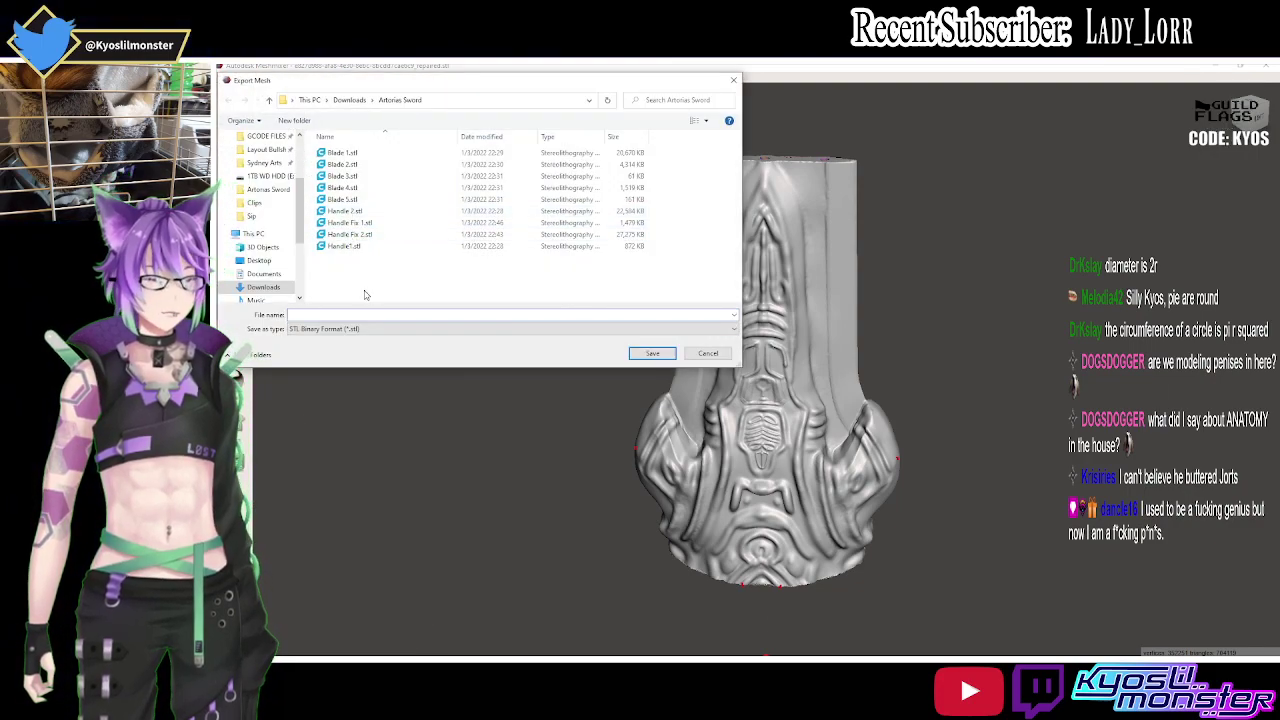
# Save the mold half as the STL 'Blade 1 Fix', continuing past the non-manifold warning.
pyautogui.write('Blade 1 Fix')
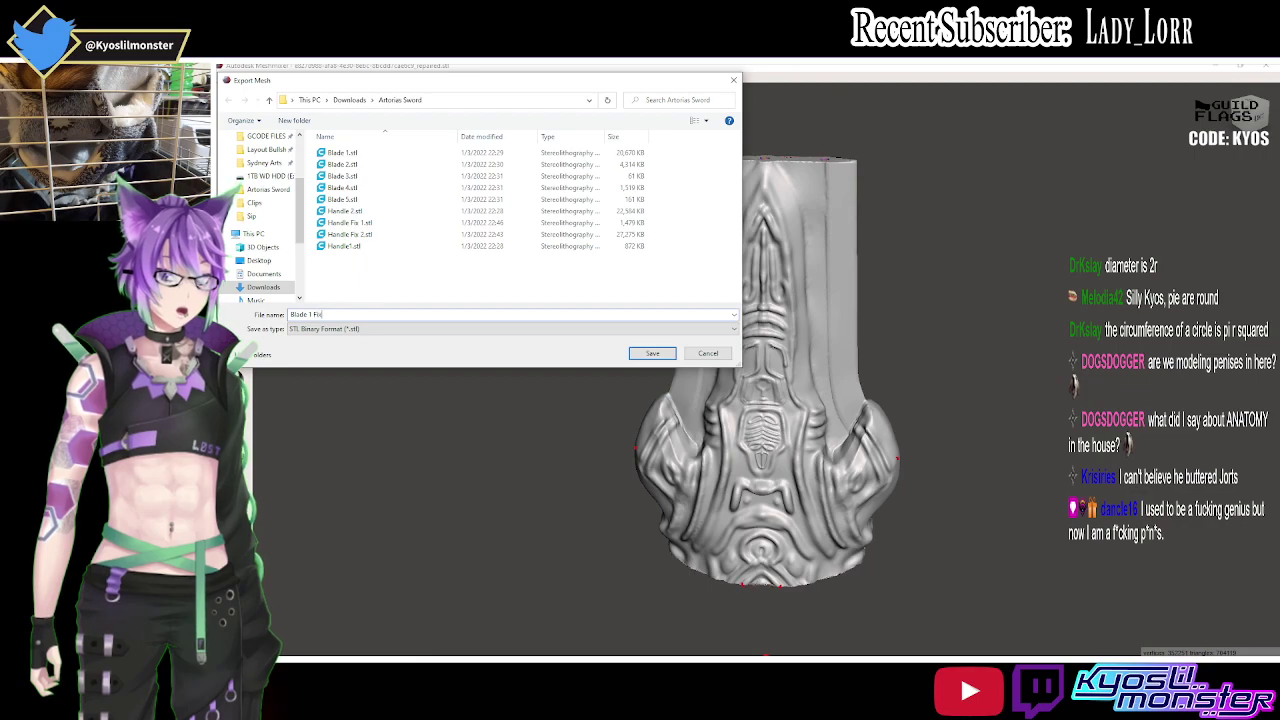
pyautogui.press('Return')
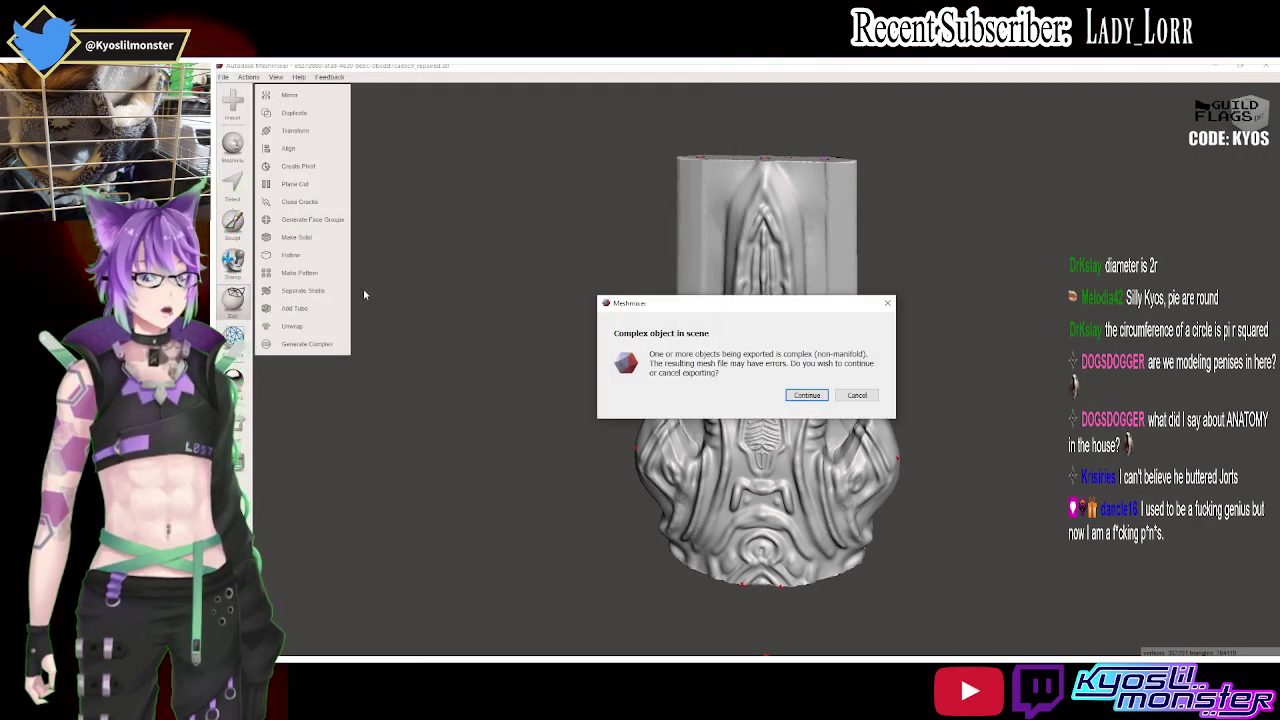
pyautogui.press('Return')
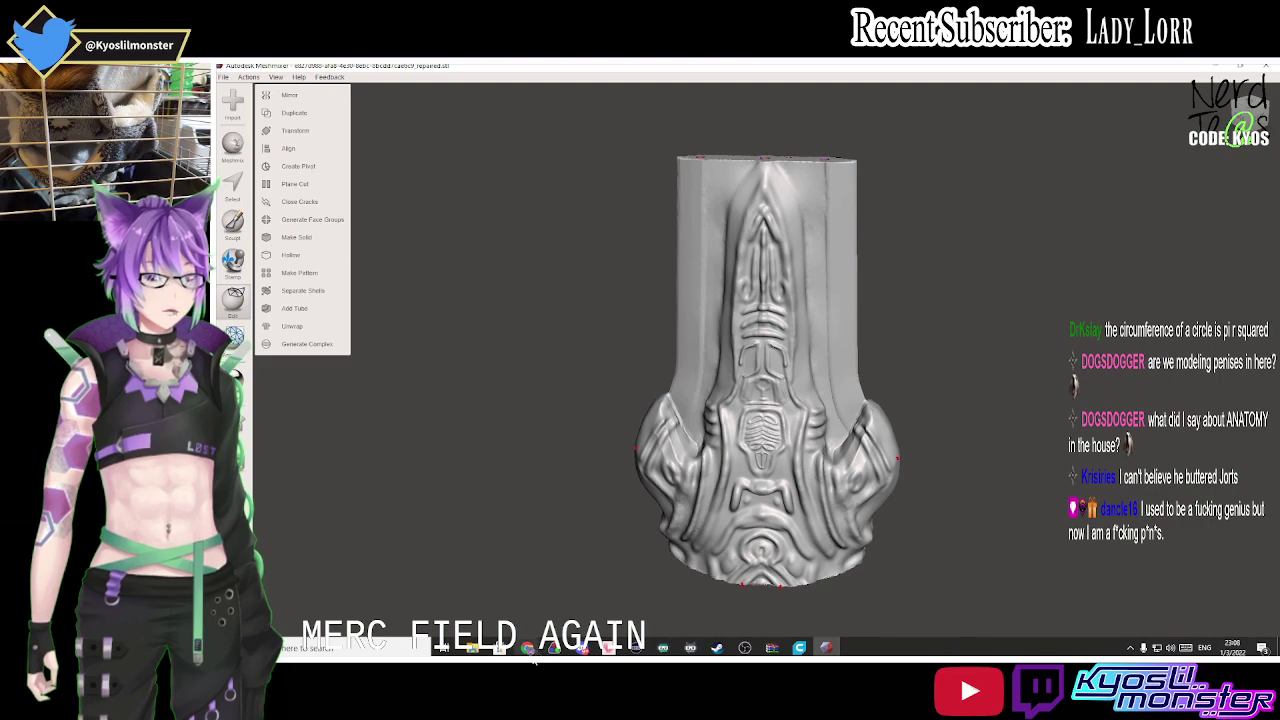
pyautogui.moveTo(527, 648)
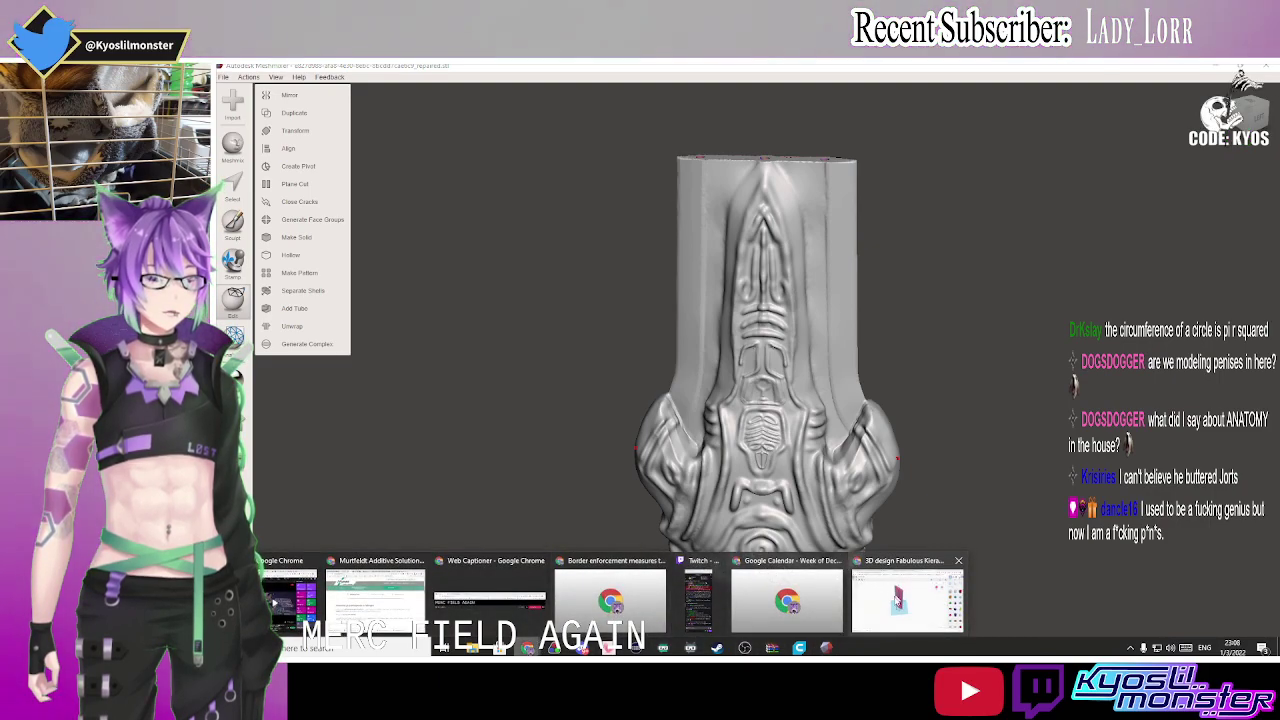
# In Tinkercad, undo the last change and delete the pink blade piece.
pyautogui.click(790, 600)
pyautogui.hotkey('ctrl', 'z')
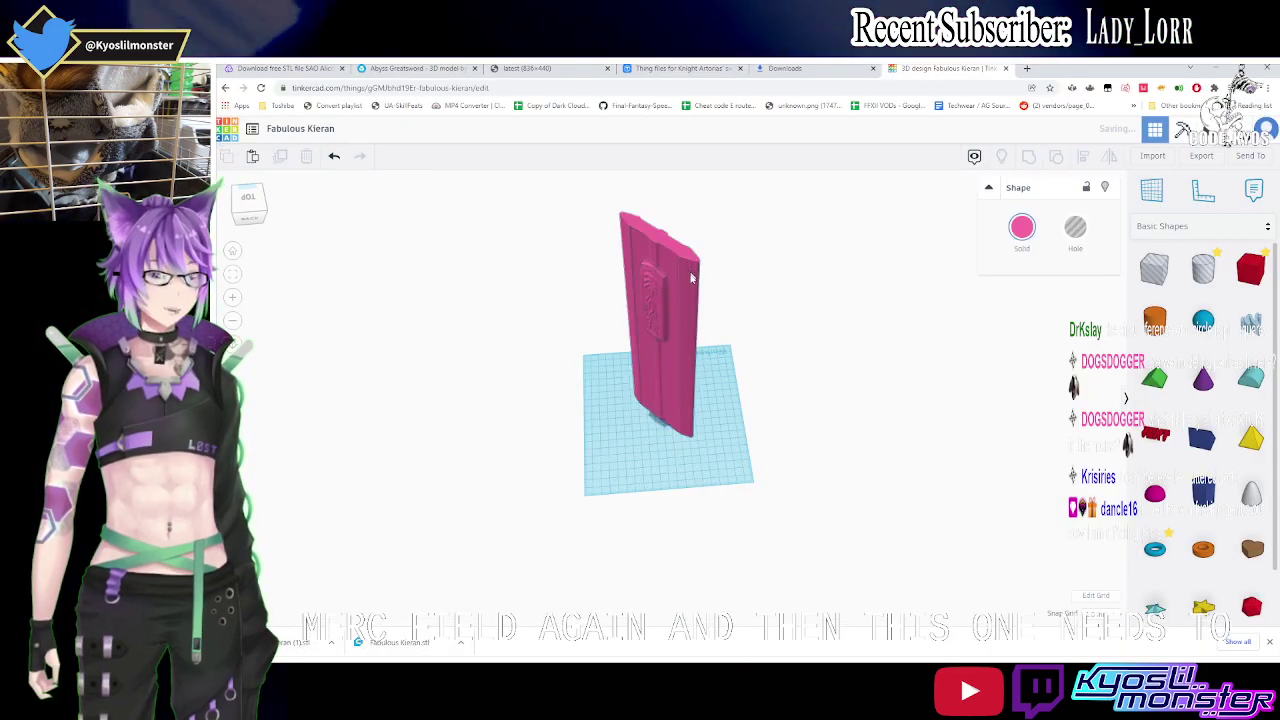
pyautogui.click(687, 299)
pyautogui.press('Delete')
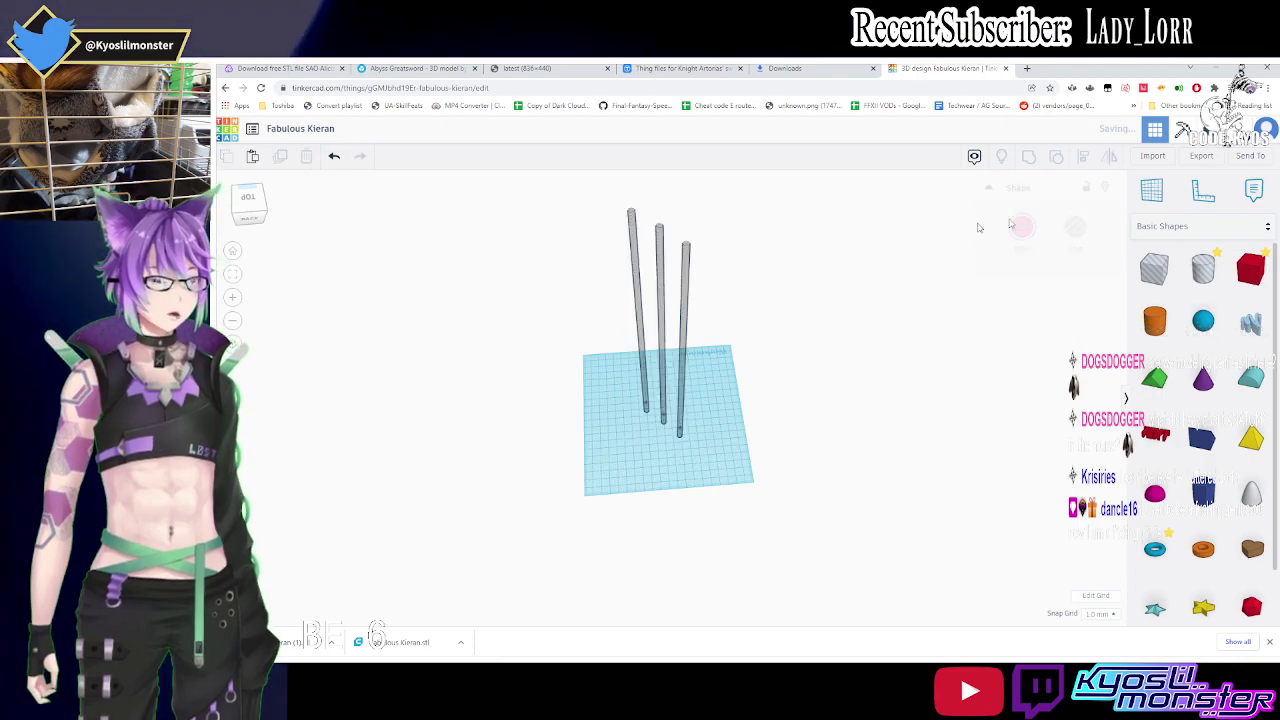
# Import the repaired STL file in millimetres onto the workplane.
pyautogui.click(1153, 156)
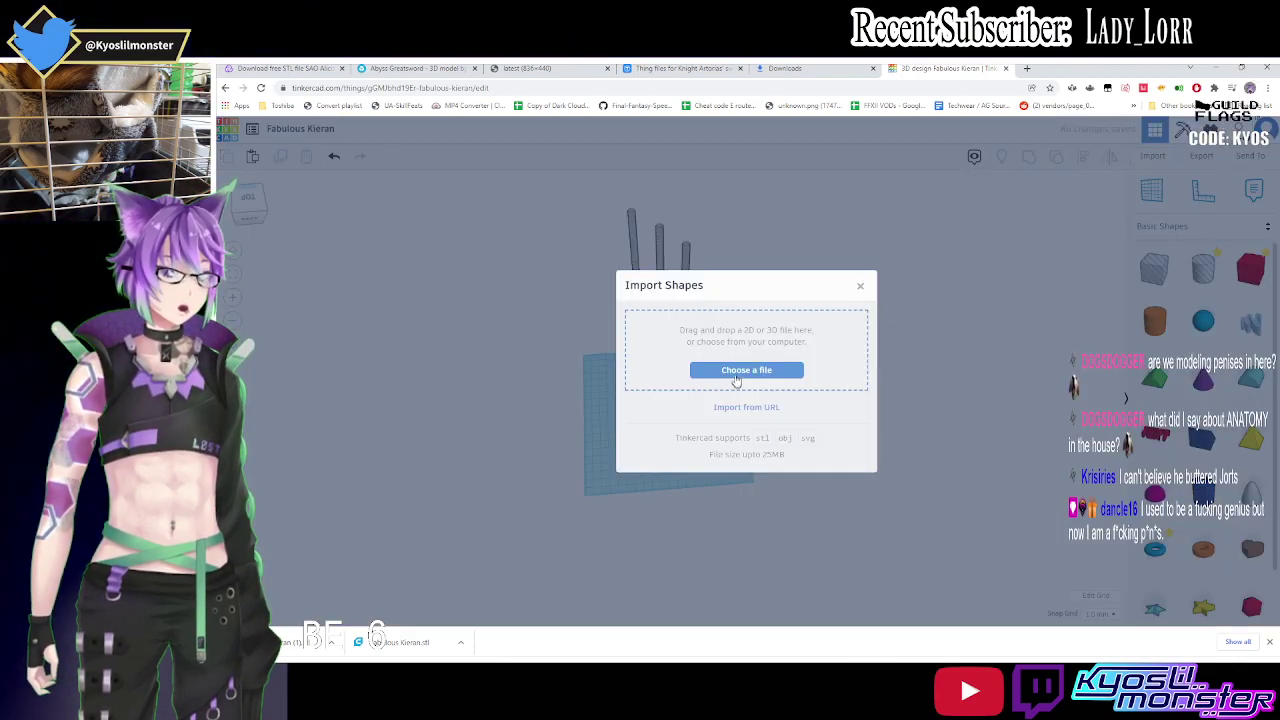
pyautogui.click(736, 374)
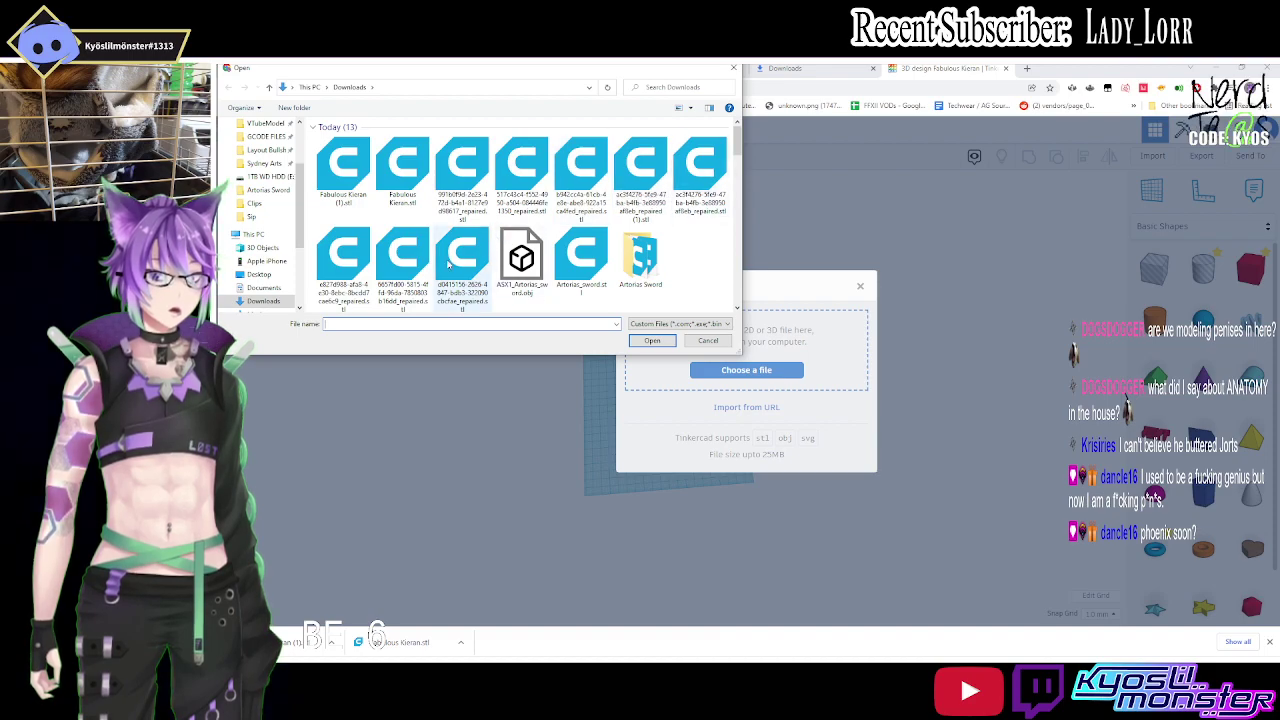
pyautogui.doubleClick(600, 168)
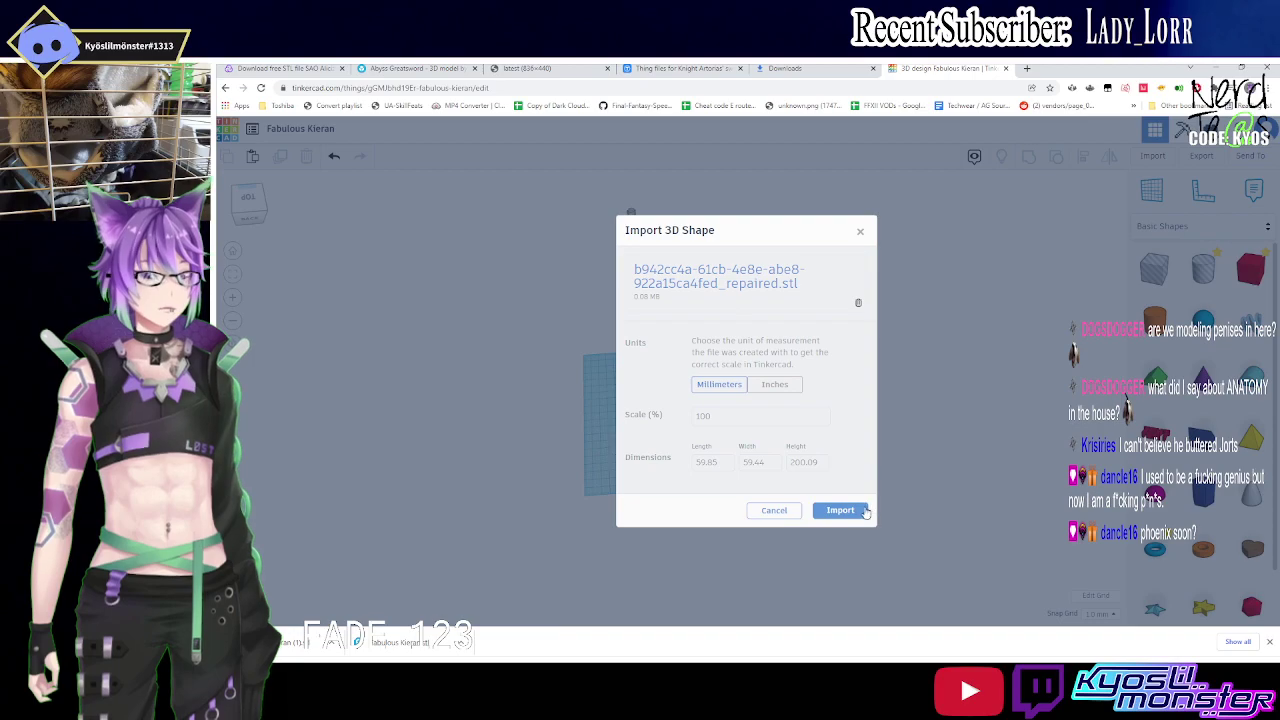
pyautogui.click(840, 508)
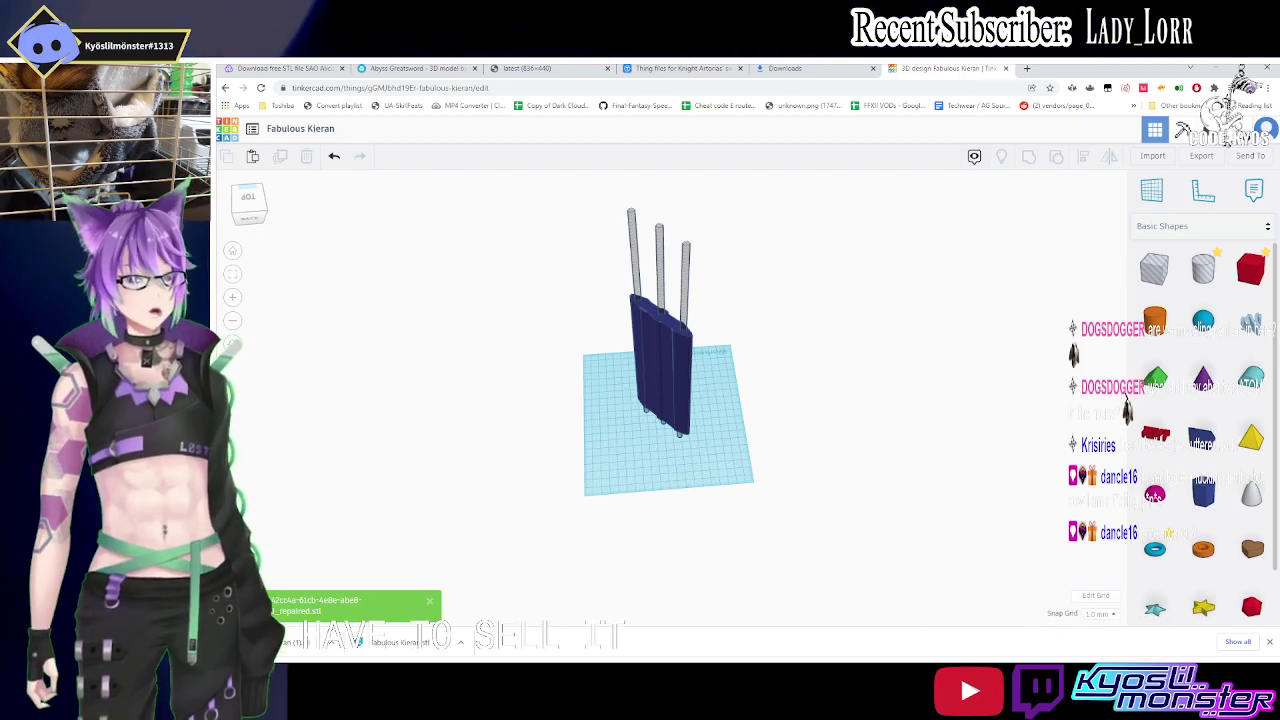
# Select the dark-blue block and its three pins and group them into one shape.
pyautogui.moveTo(803, 377)
pyautogui.mouseDown(button='right')
pyautogui.moveTo(844, 327)
pyautogui.moveTo(882, 345)
pyautogui.mouseUp(button='right')
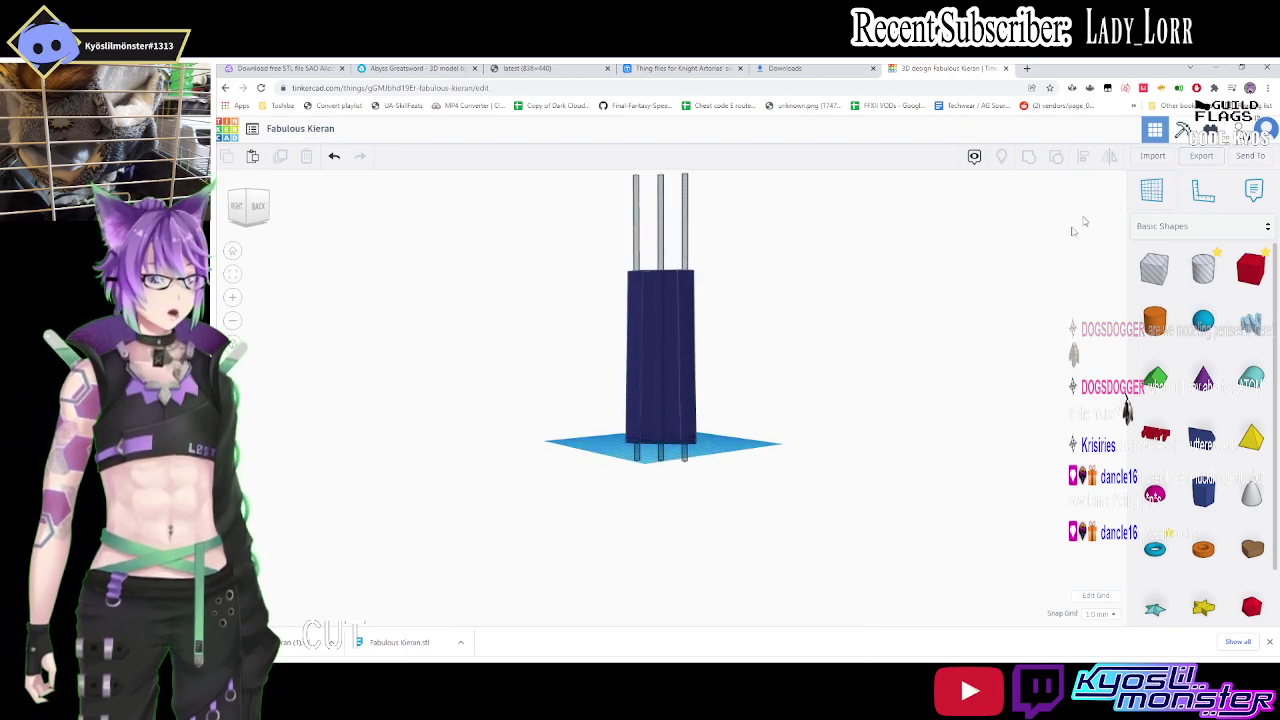
pyautogui.hotkey('ctrl', 'a')
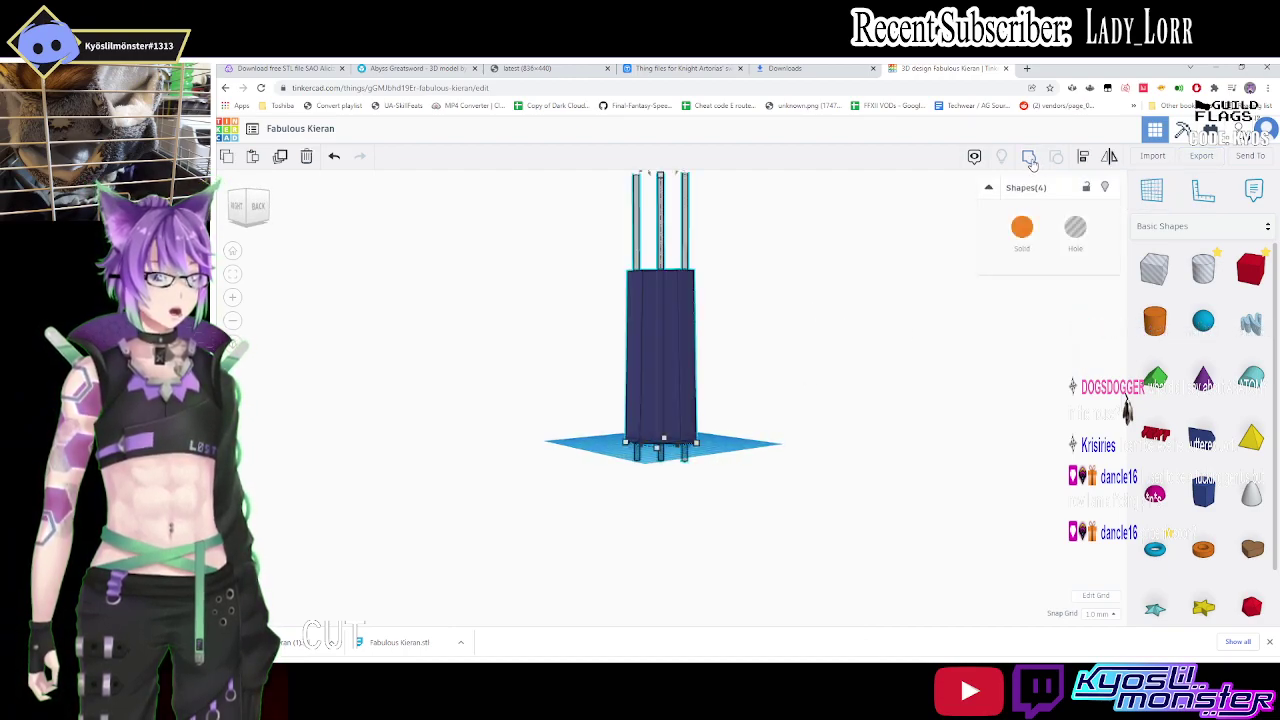
pyautogui.click(1030, 158)
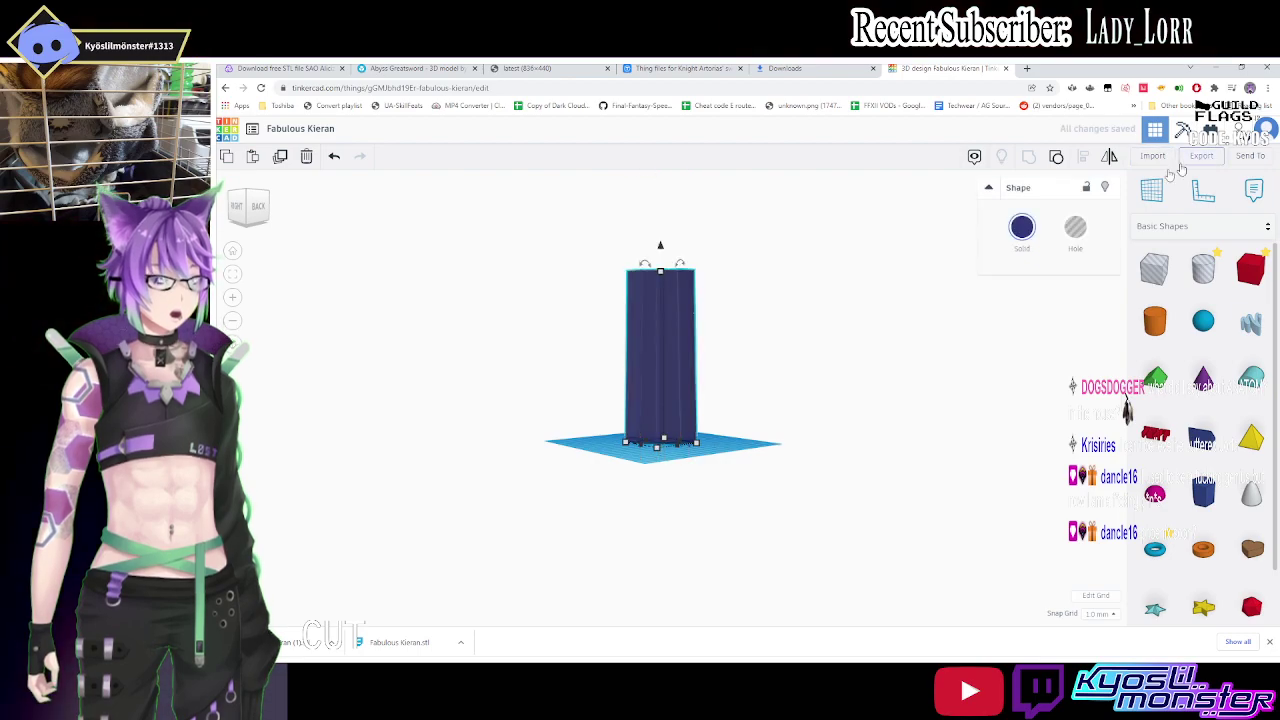
# Download the grouped shape as an STL file.
pyautogui.moveTo(806, 304); pyautogui.dragTo(793, 422, button='right')
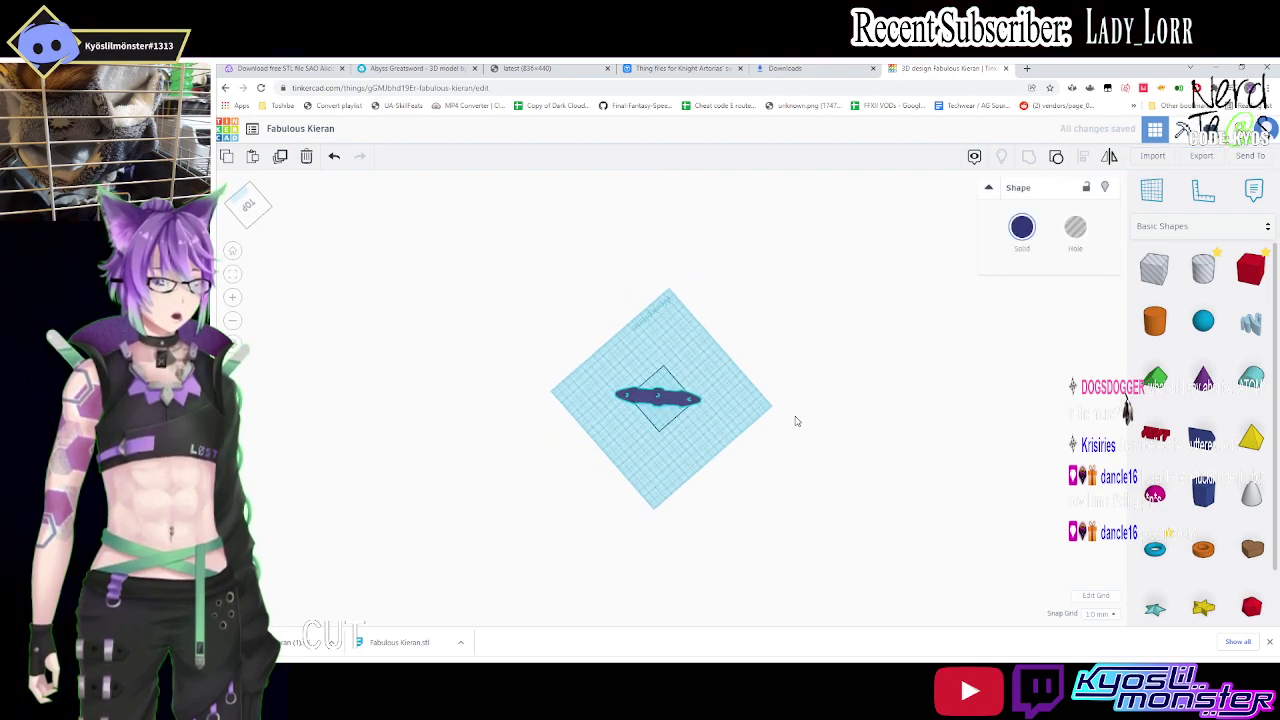
pyautogui.click(1215, 157)
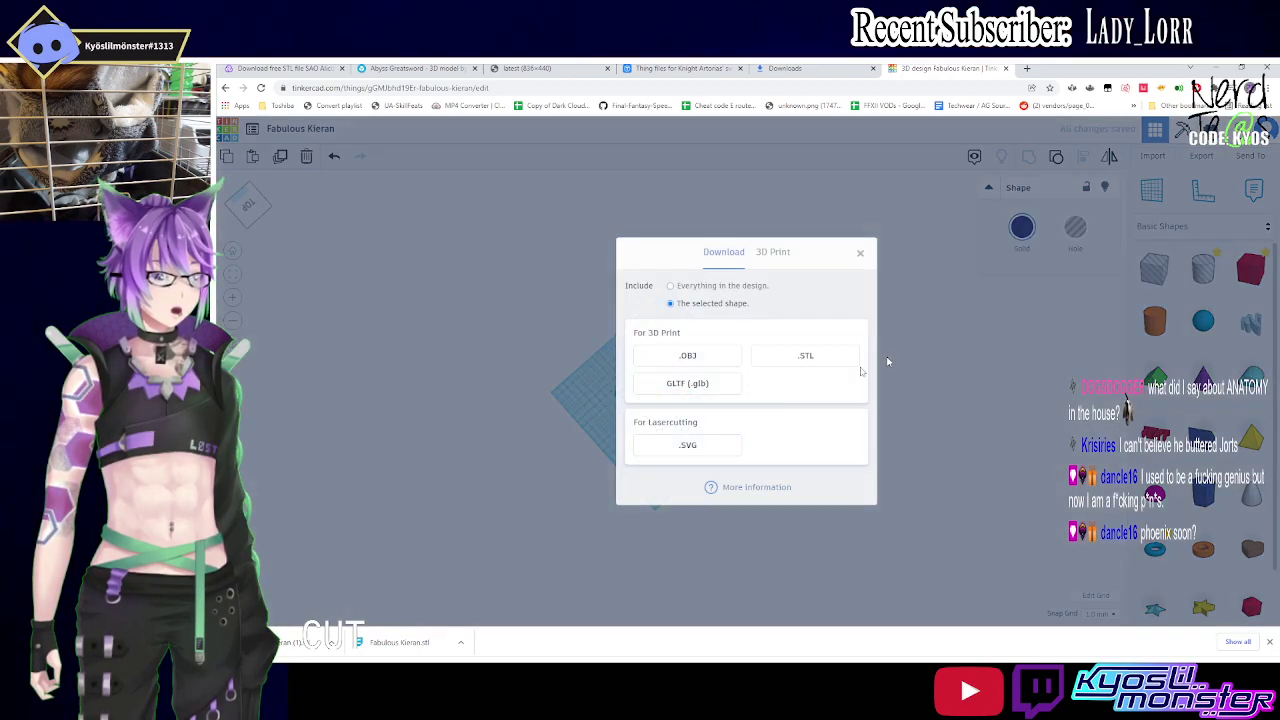
pyautogui.click(804, 356)
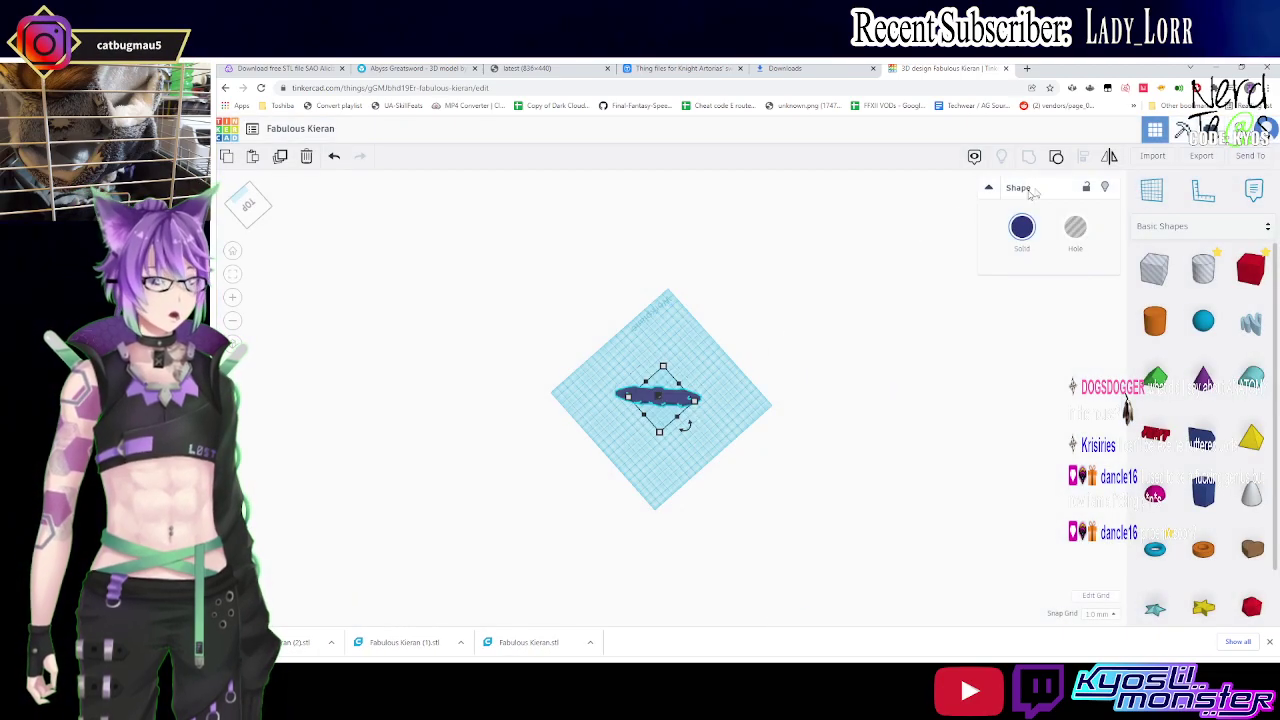
# Delete the dark-blue block from the workplane.
pyautogui.moveTo(738, 368); pyautogui.dragTo(746, 271, button='right')
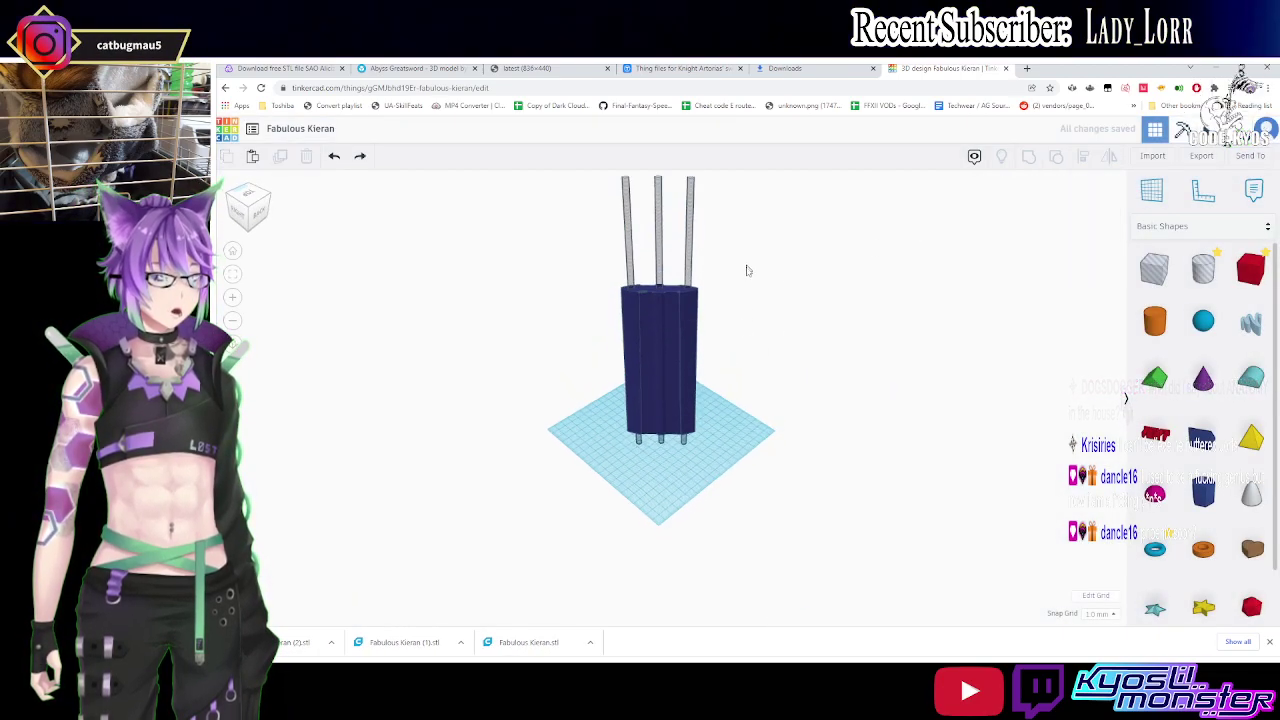
pyautogui.click(674, 337)
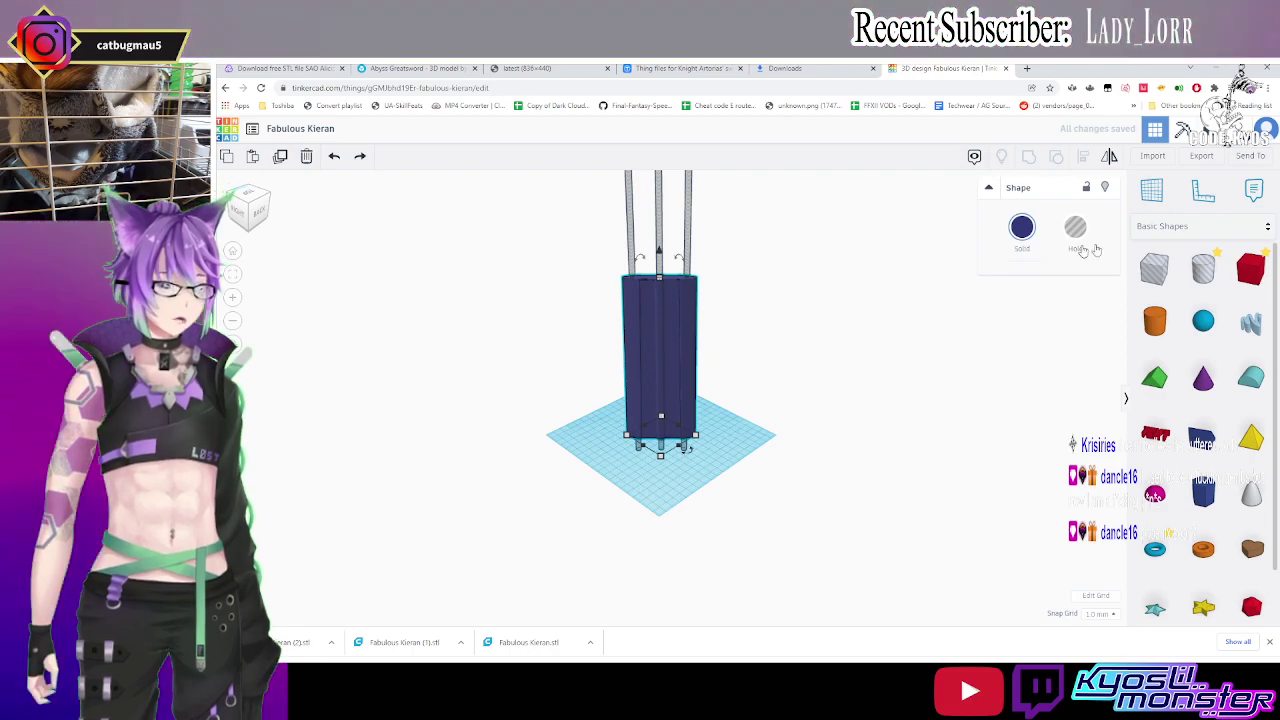
pyautogui.press('Delete')
# Import the repaired red blade STL so it stands among the pins.
pyautogui.click(1153, 158)
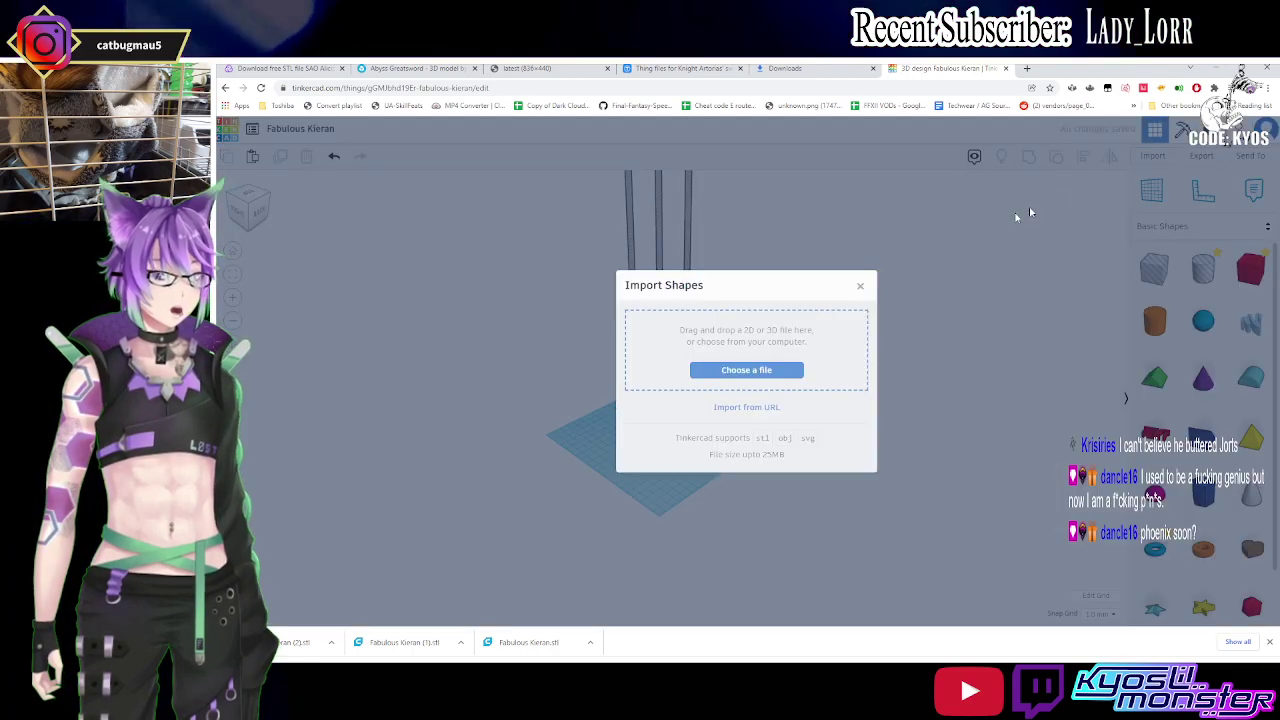
pyautogui.click(747, 370)
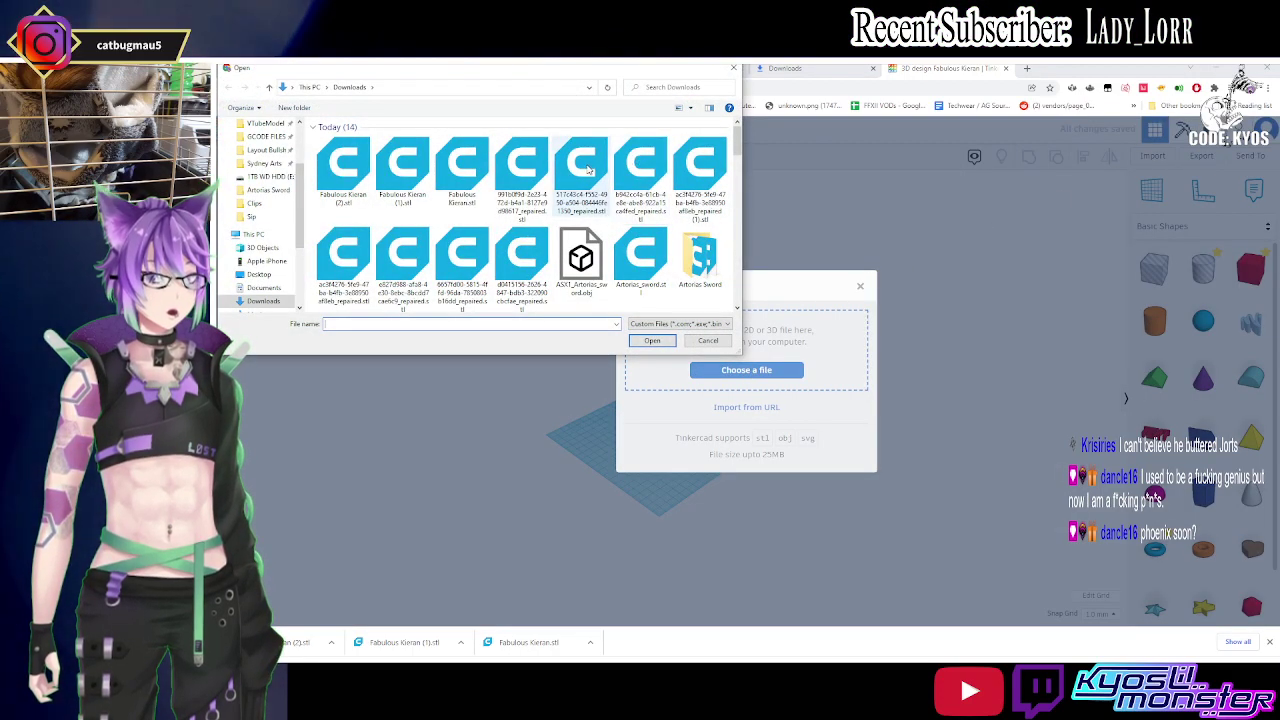
pyautogui.click(530, 172)
pyautogui.doubleClick(530, 172)
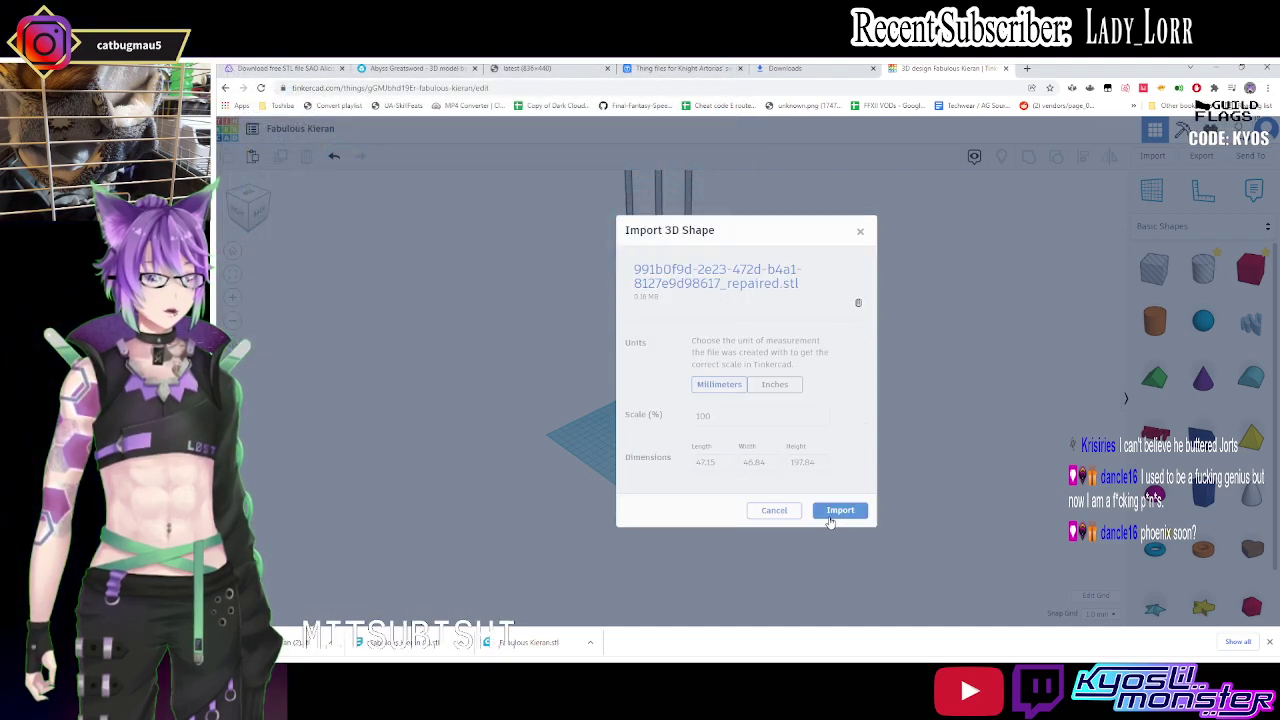
pyautogui.click(829, 521)
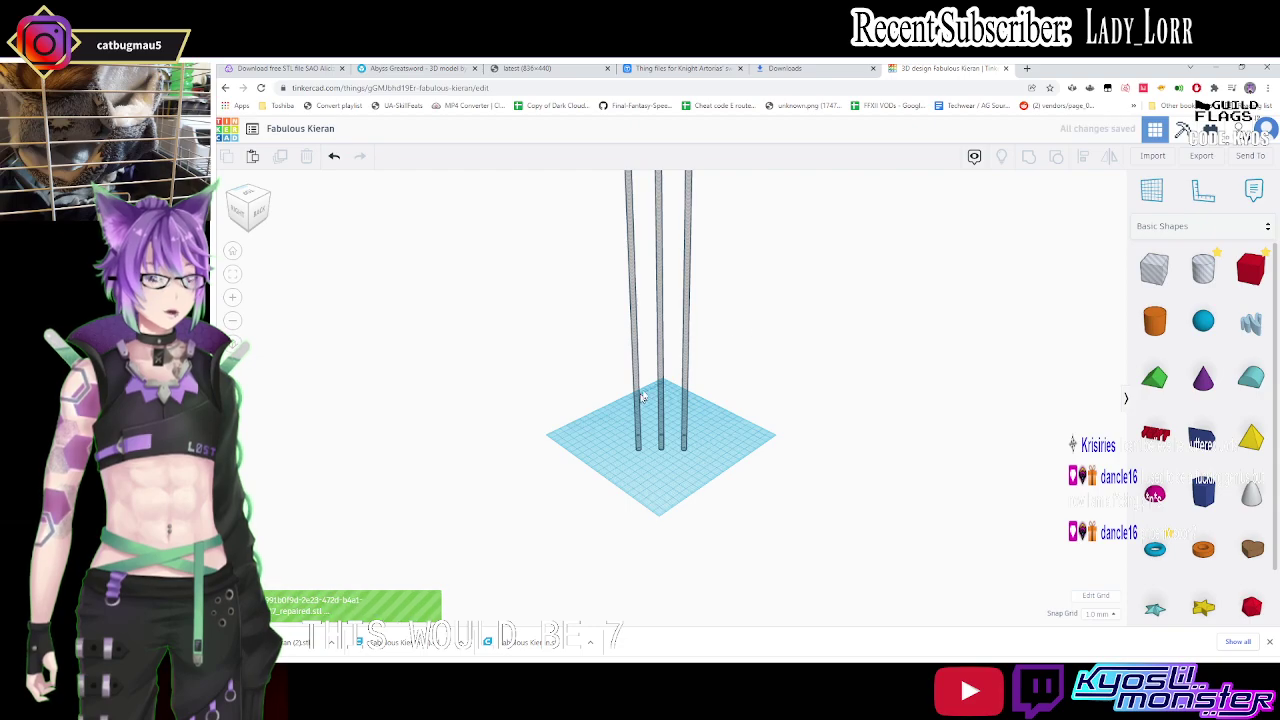
pyautogui.scroll(4, 674, 340)
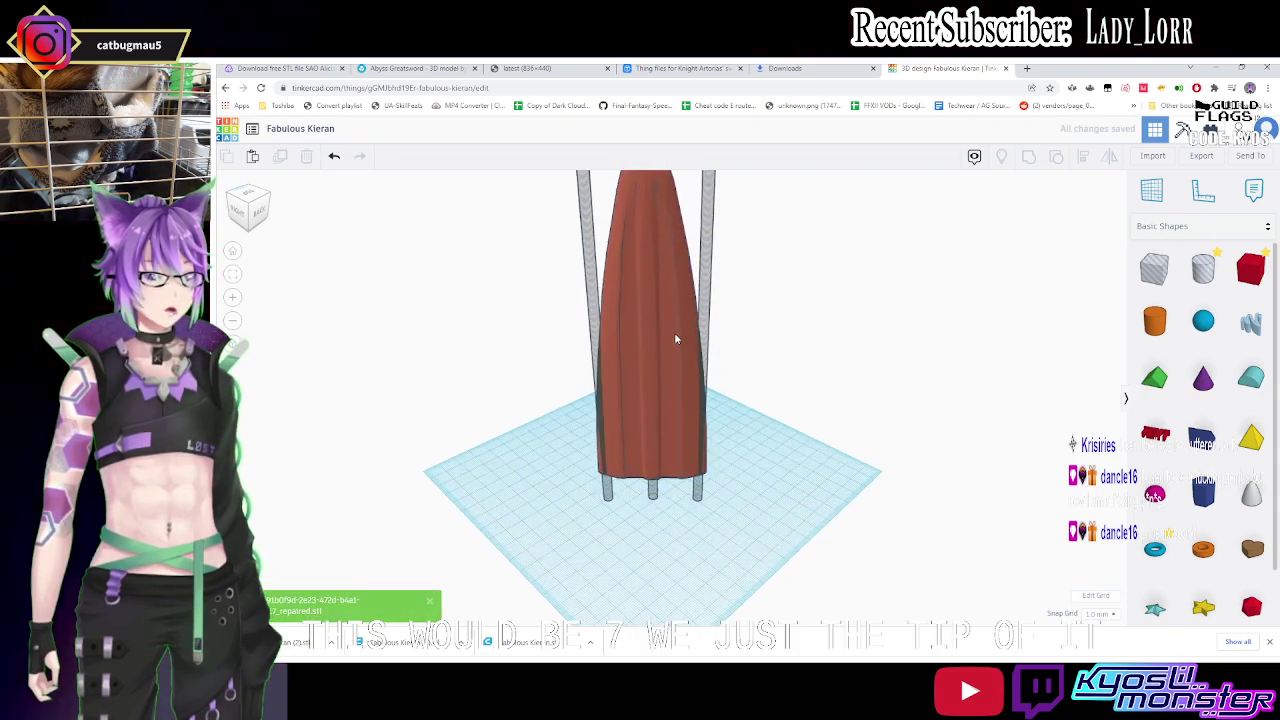
pyautogui.scroll(-5, 680, 320)
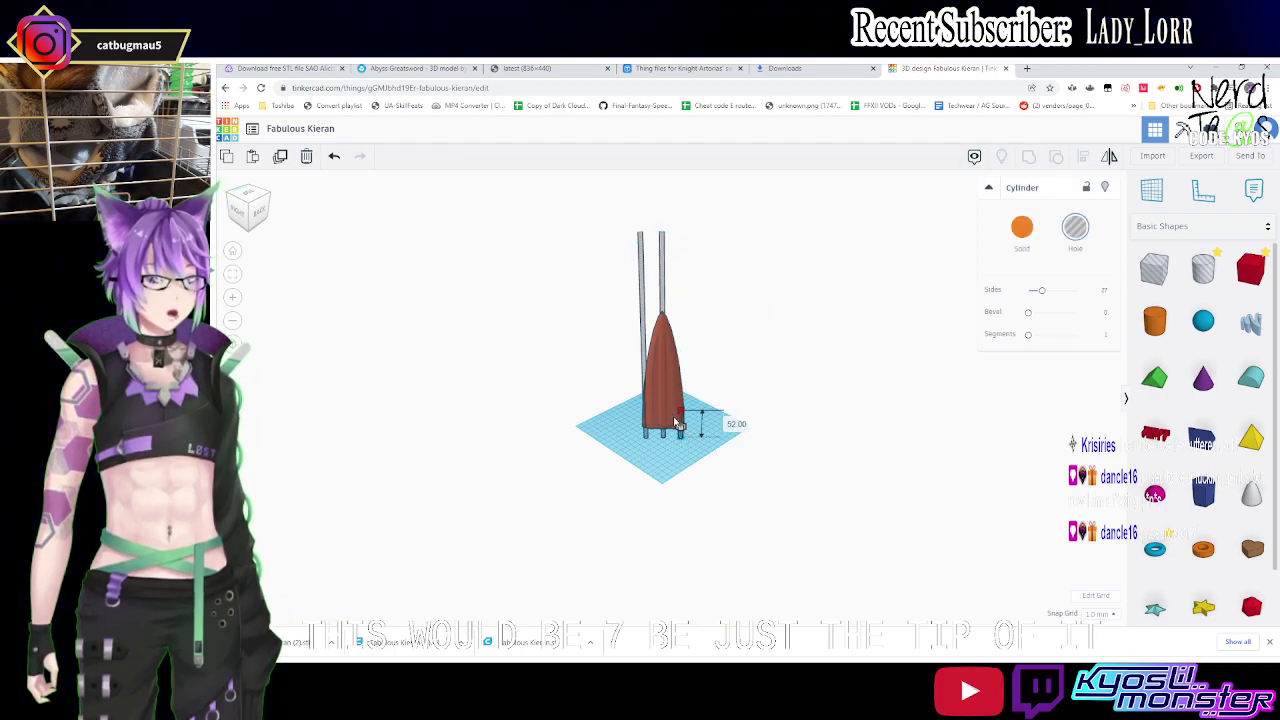
# Lower the thin pin cylinder below the red blade piece's base.
pyautogui.scroll(3, 677, 424)
pyautogui.scroll(3, 690, 432)
pyautogui.scroll(2, 700, 438)
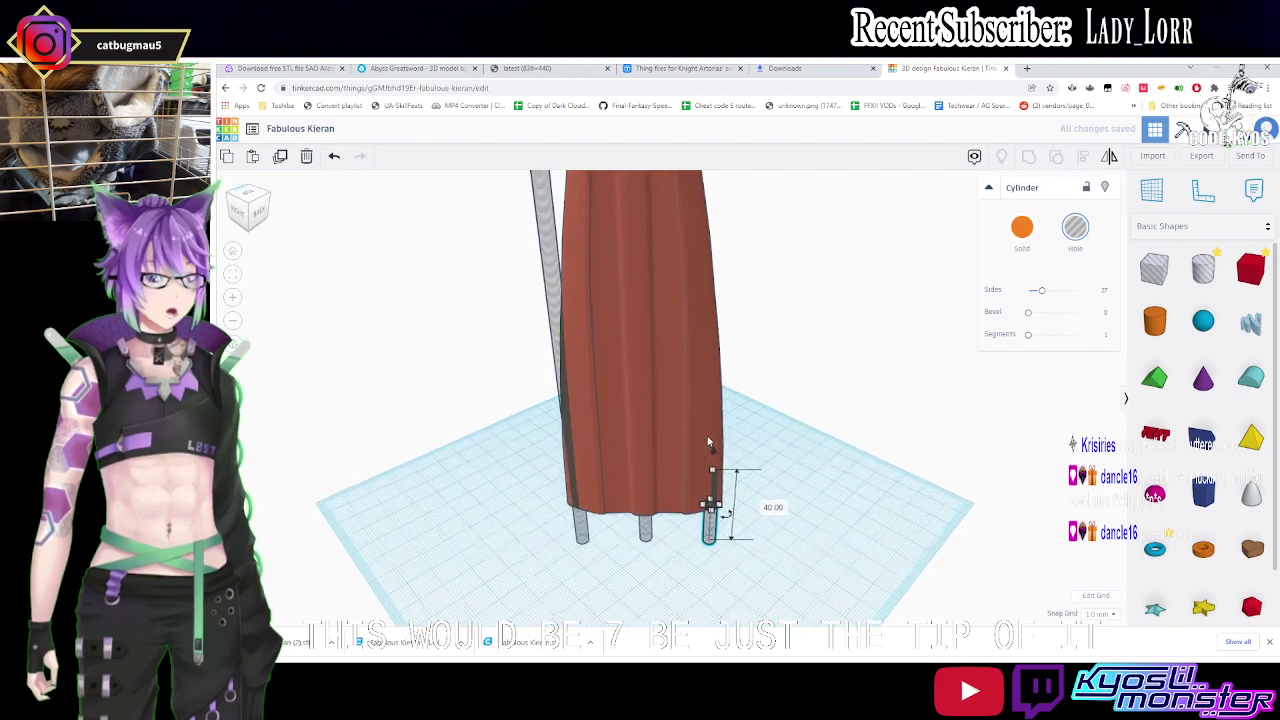
pyautogui.moveTo(707, 441)
pyautogui.mouseDown(button='right')
pyautogui.moveTo(760, 447)
pyautogui.moveTo(755, 364)
pyautogui.moveTo(705, 325)
pyautogui.moveTo(734, 371)
pyautogui.moveTo(700, 571)
pyautogui.moveTo(706, 526)
pyautogui.moveTo(706, 549)
pyautogui.moveTo(752, 500)
pyautogui.moveTo(891, 409)
pyautogui.moveTo(903, 514)
pyautogui.moveTo(818, 541)
pyautogui.moveTo(829, 477)
pyautogui.moveTo(829, 509)
pyautogui.moveTo(675, 510)
pyautogui.mouseUp(button='right')
pyautogui.scroll(4, 790, 450)
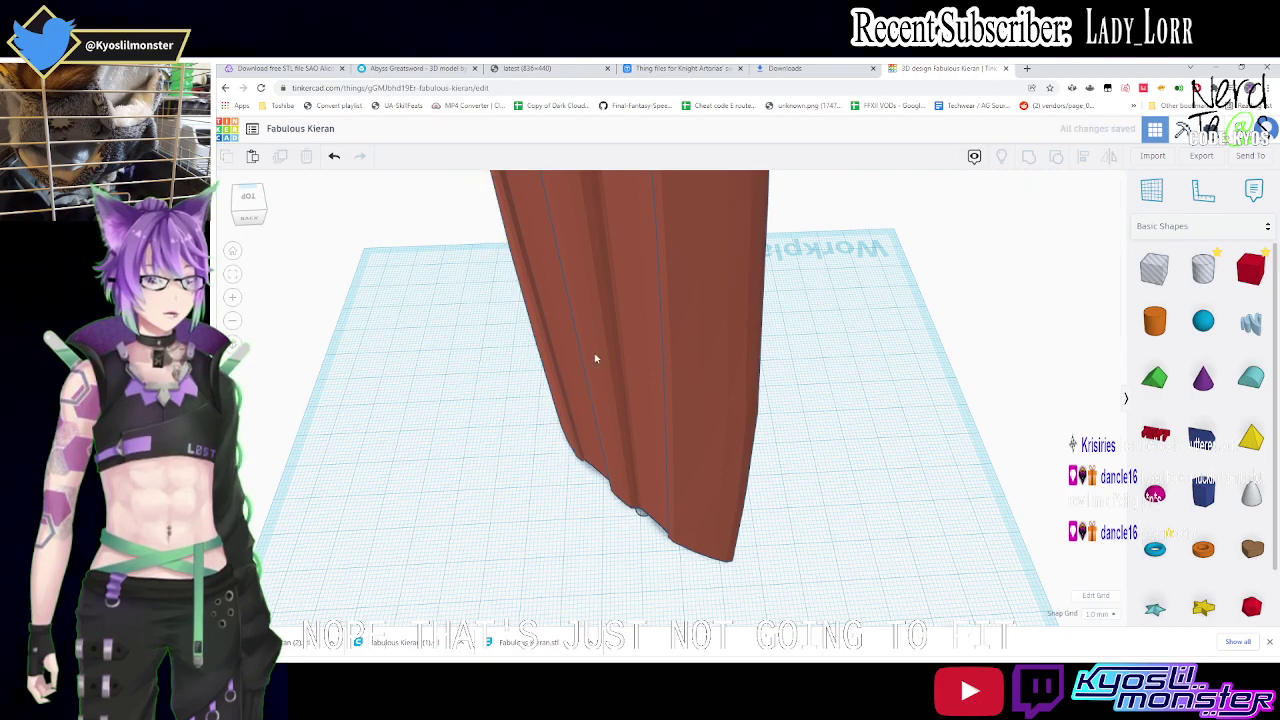
pyautogui.moveTo(595, 358)
pyautogui.mouseDown(button='right')
pyautogui.moveTo(640, 380)
pyautogui.moveTo(729, 309)
pyautogui.moveTo(777, 257)
pyautogui.moveTo(786, 186)
pyautogui.moveTo(771, 237)
pyautogui.moveTo(771, 369)
pyautogui.moveTo(669, 230)
pyautogui.mouseUp(button='right')
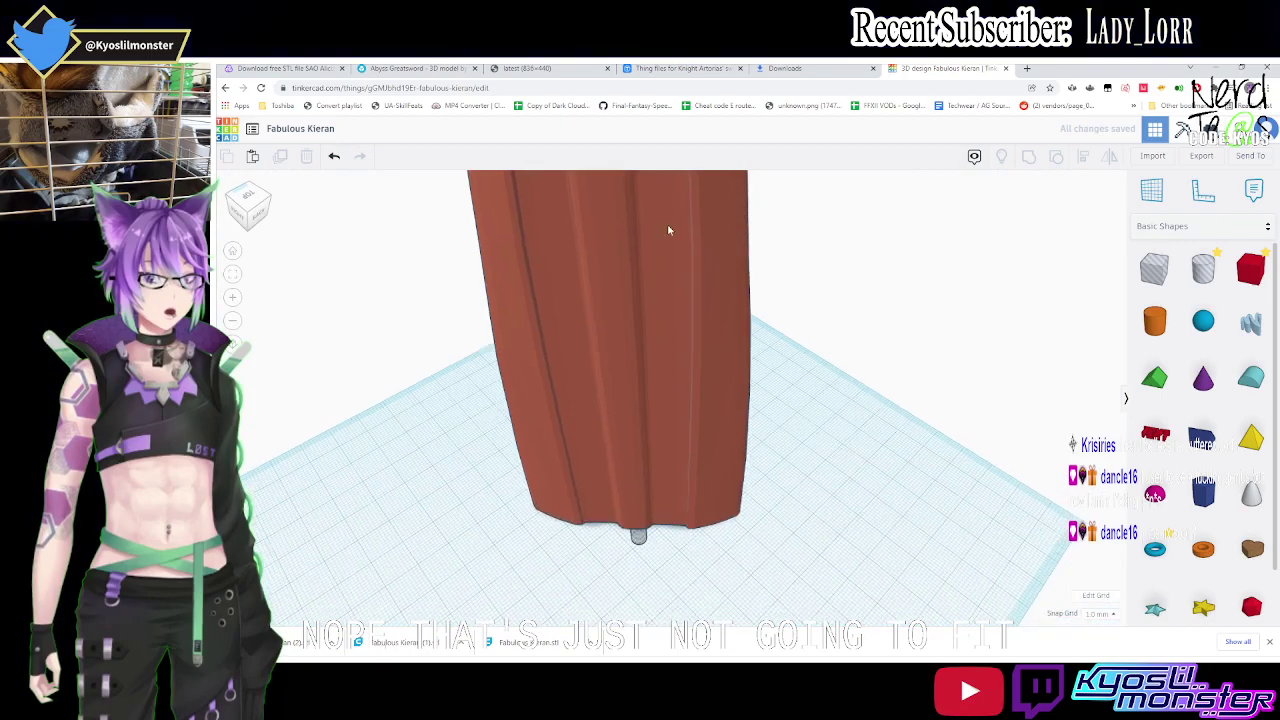
pyautogui.scroll(-3, 669, 230)
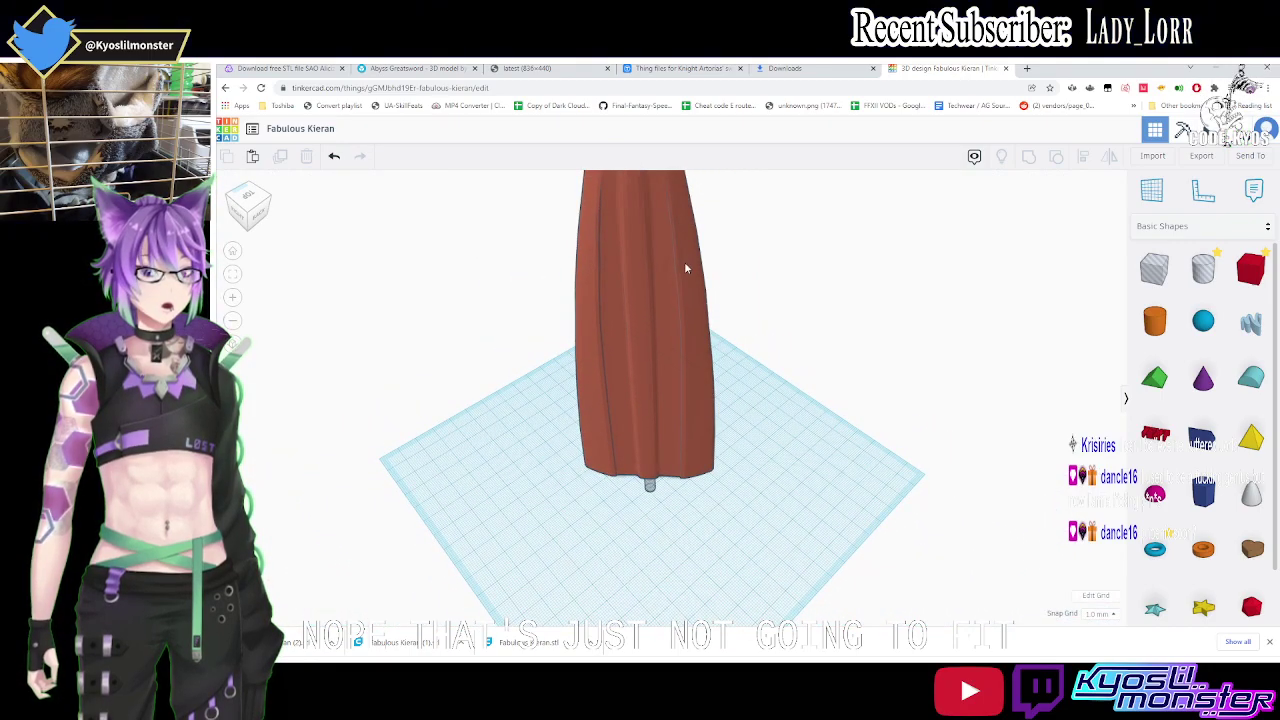
pyautogui.scroll(-2, 686, 268)
pyautogui.scroll(-2, 690, 250)
pyautogui.click(655, 197)
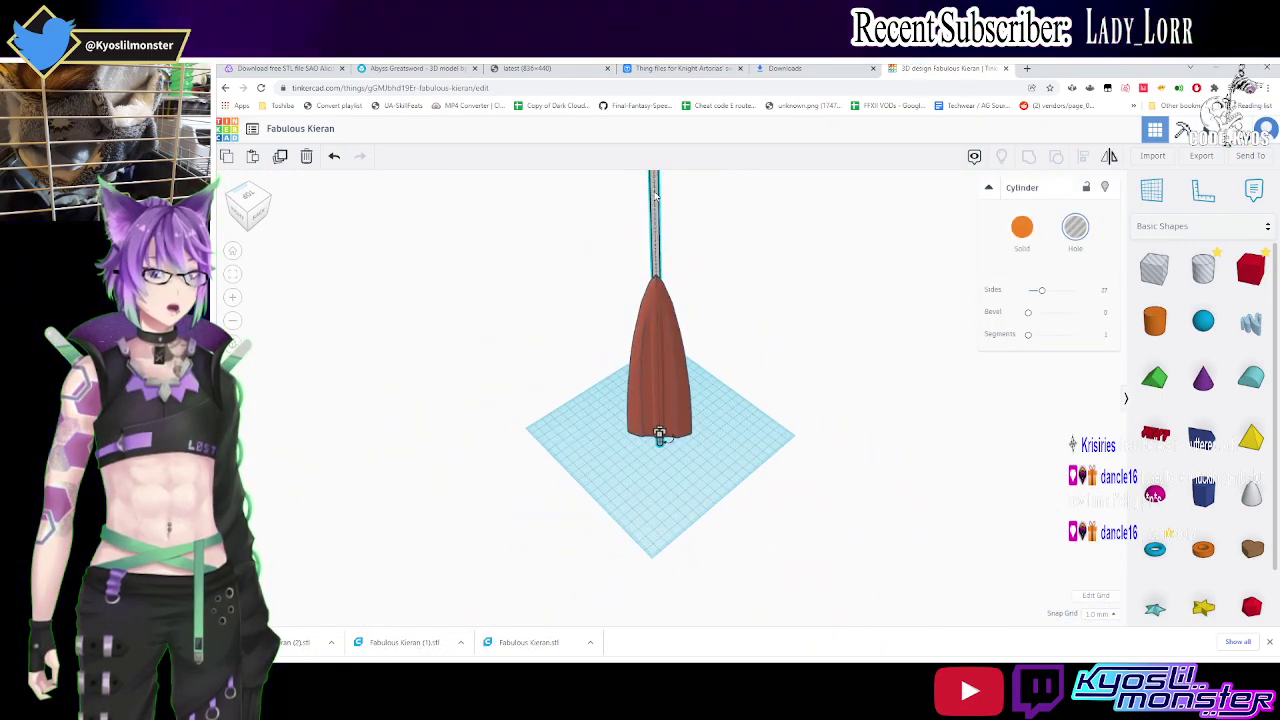
pyautogui.scroll(-2, 655, 195)
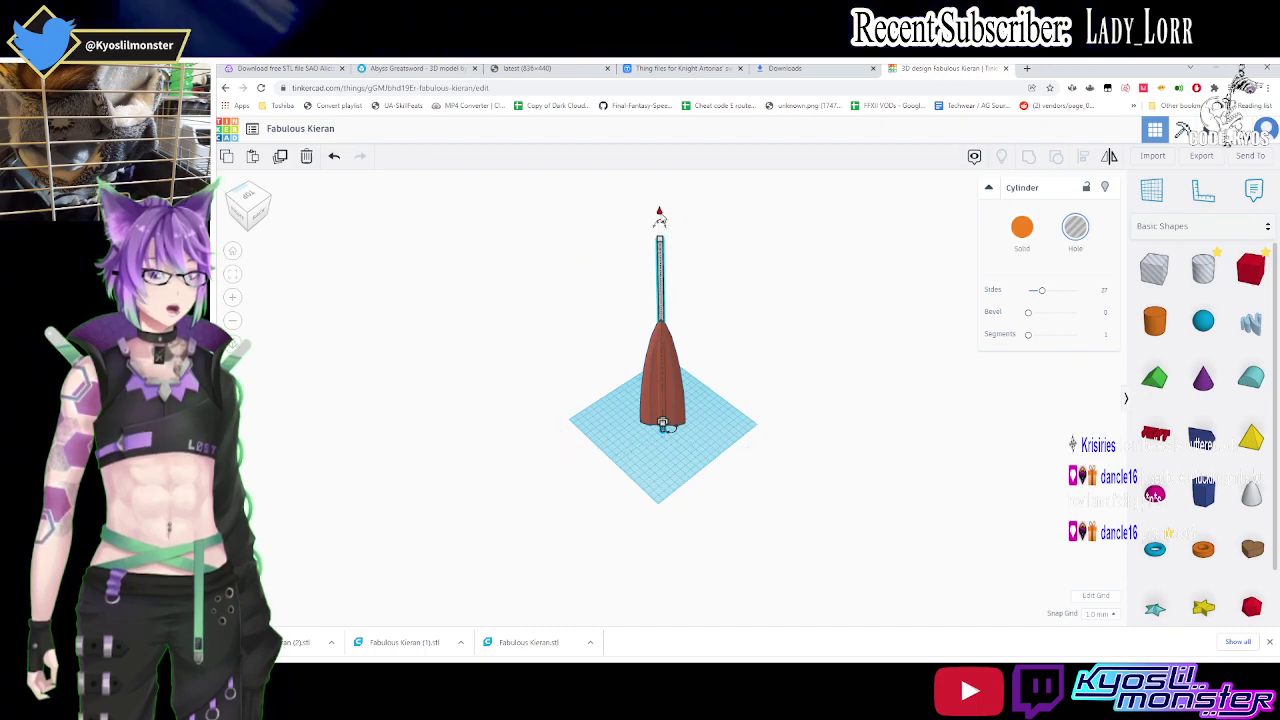
pyautogui.moveTo(659, 218); pyautogui.dragTo(666, 370)
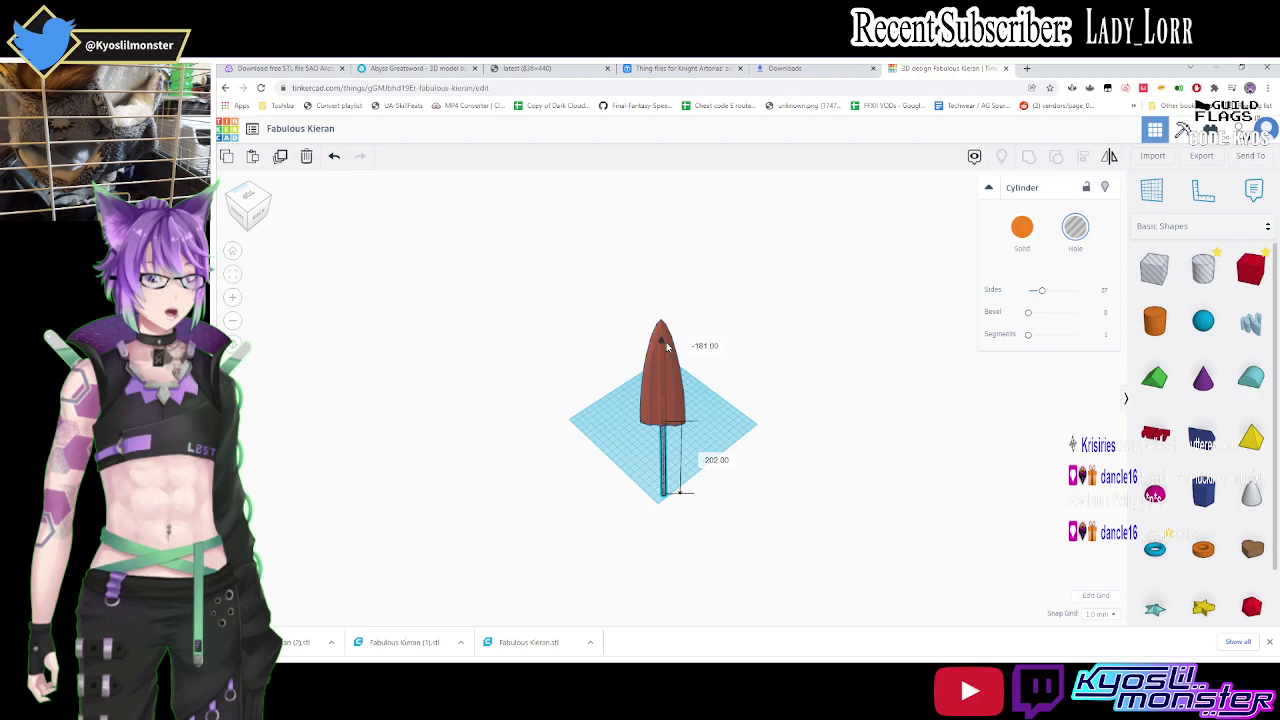
# Select the red blade together with the pin and group them into one shape.
pyautogui.scroll(3, 717, 286)
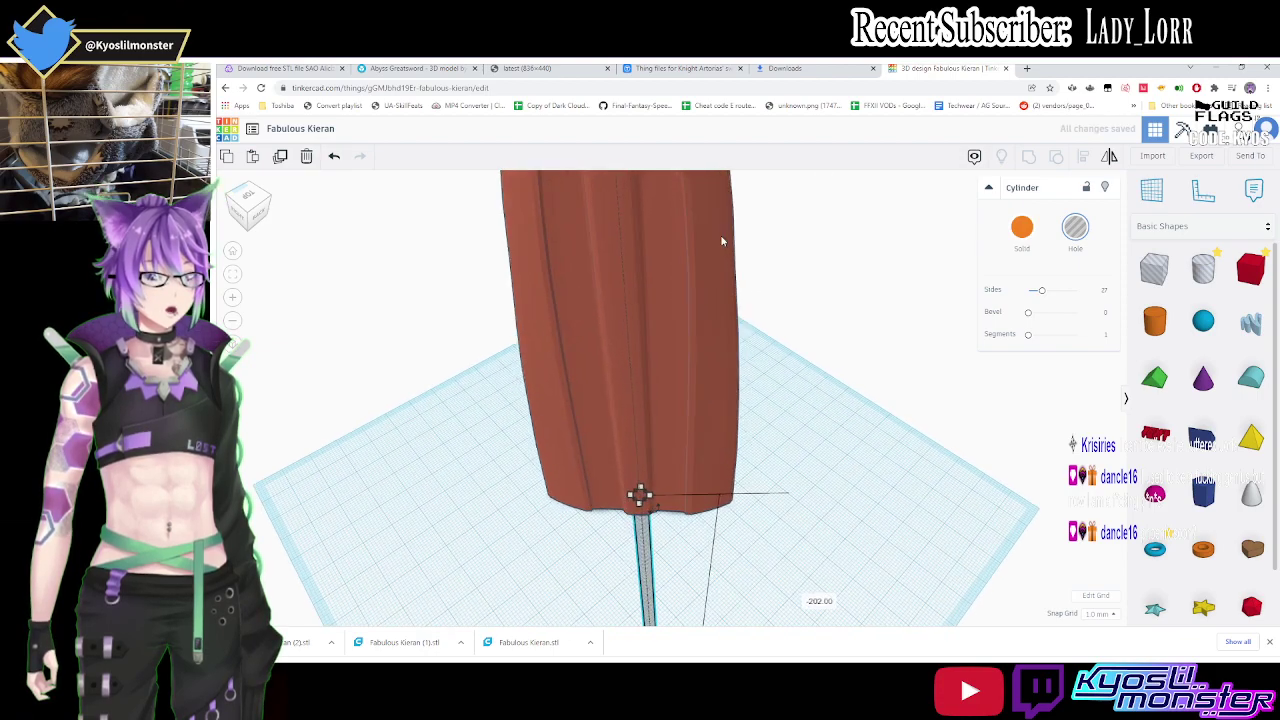
pyautogui.scroll(-1, 780, 260)
pyautogui.rightClick(812, 243)
pyautogui.moveTo(810, 368)
pyautogui.mouseDown(button='right')
pyautogui.moveTo(858, 262)
pyautogui.moveTo(836, 277)
pyautogui.moveTo(831, 374)
pyautogui.moveTo(717, 366)
pyautogui.moveTo(797, 343)
pyautogui.mouseUp(button='right')
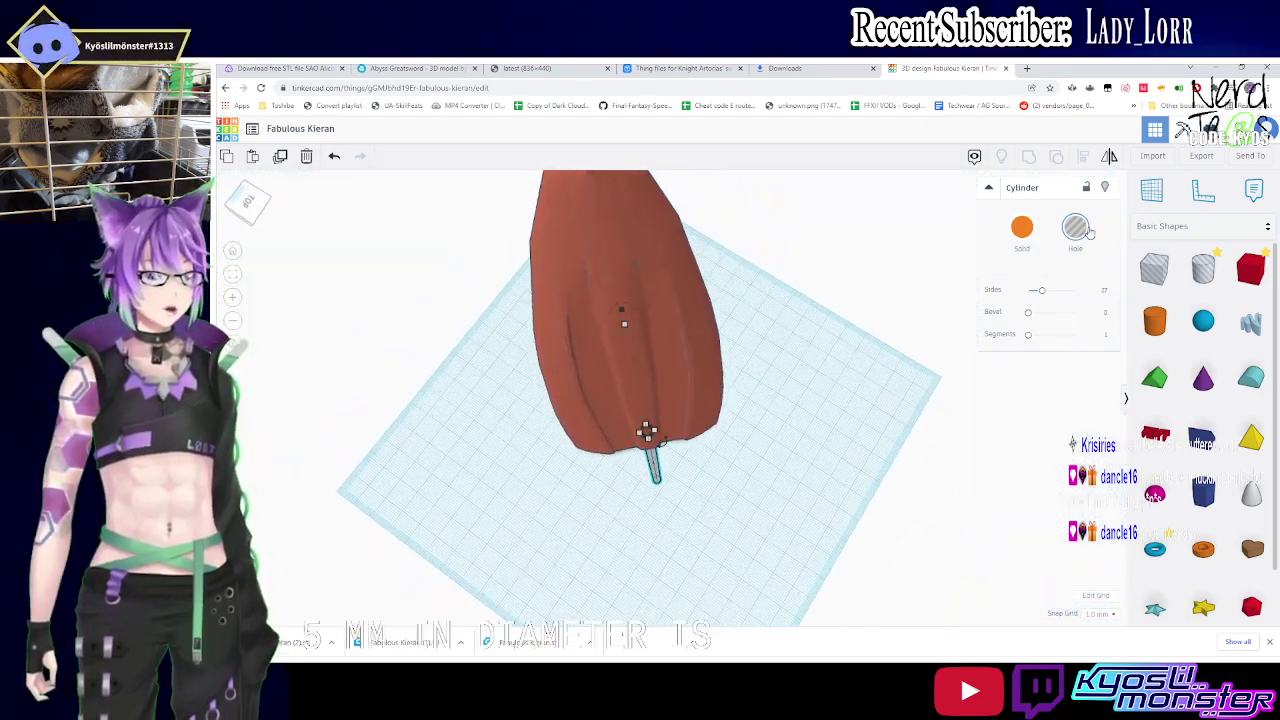
pyautogui.moveTo(1034, 298); pyautogui.dragTo(1041, 296)
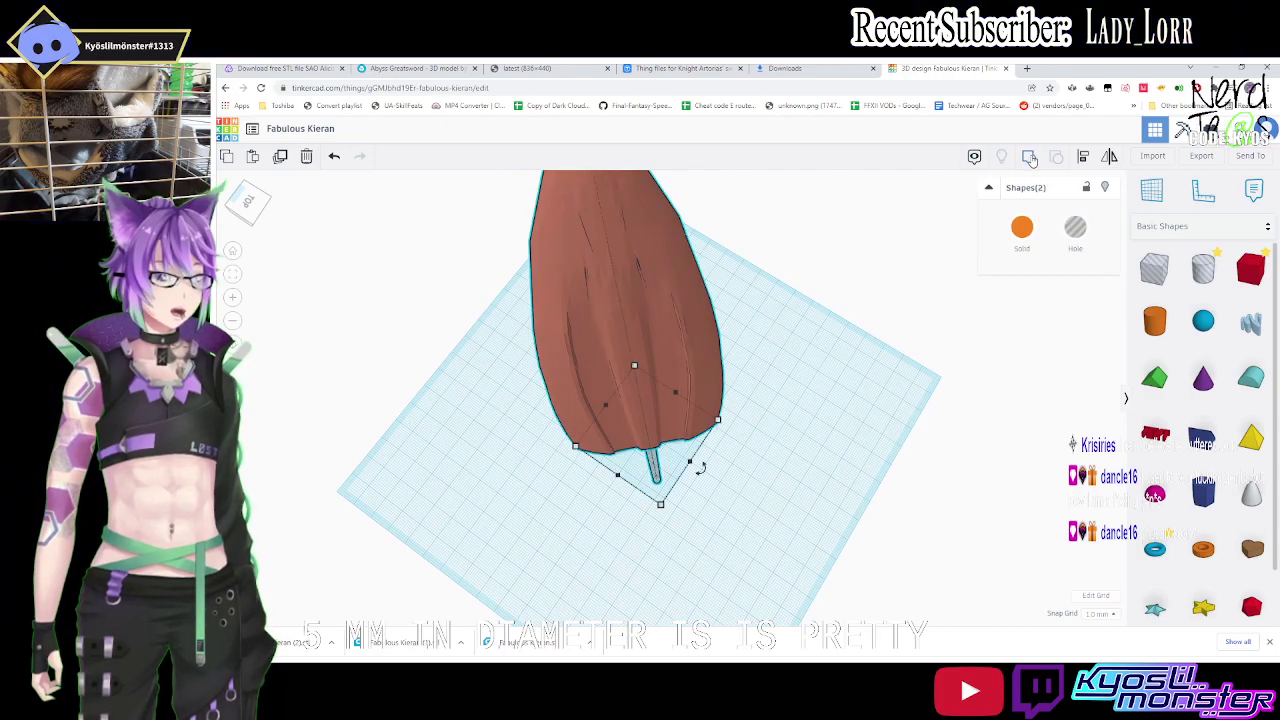
pyautogui.click(1030, 160)
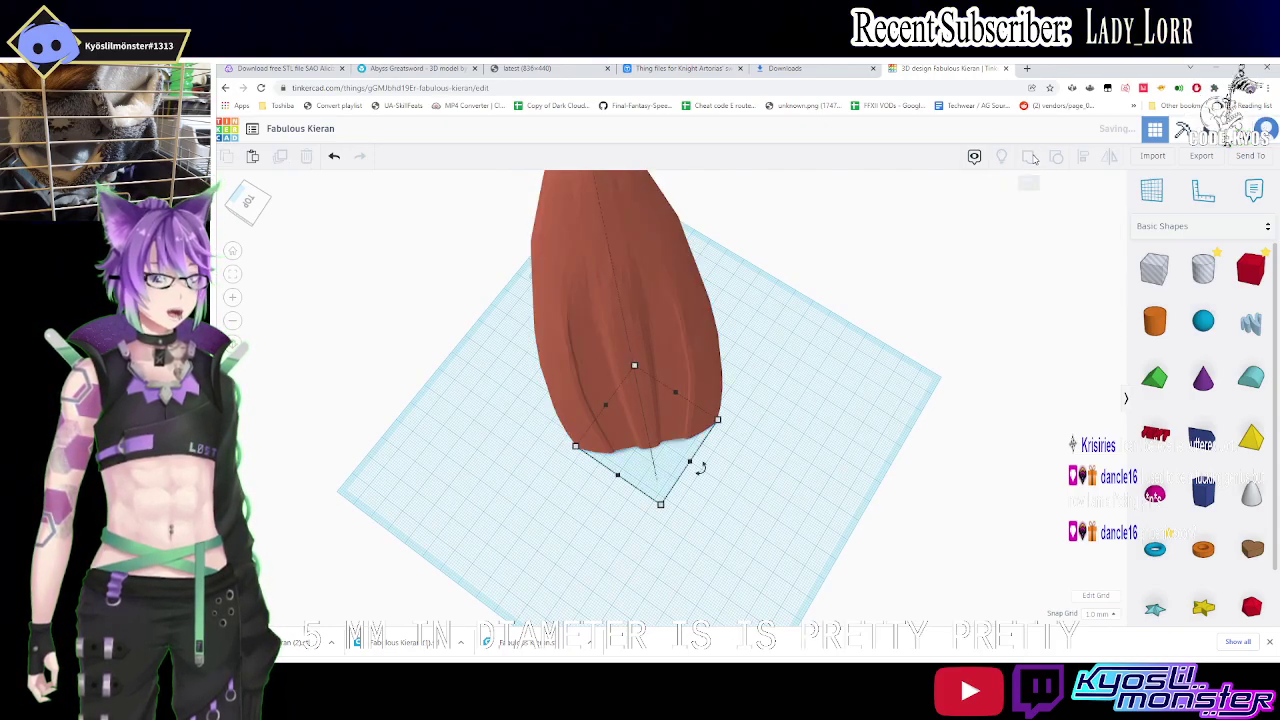
pyautogui.click(1201, 155)
# Download the grouped piece as STL and start a Tinkercad 3D-file import from Downloads.
pyautogui.click(808, 356)
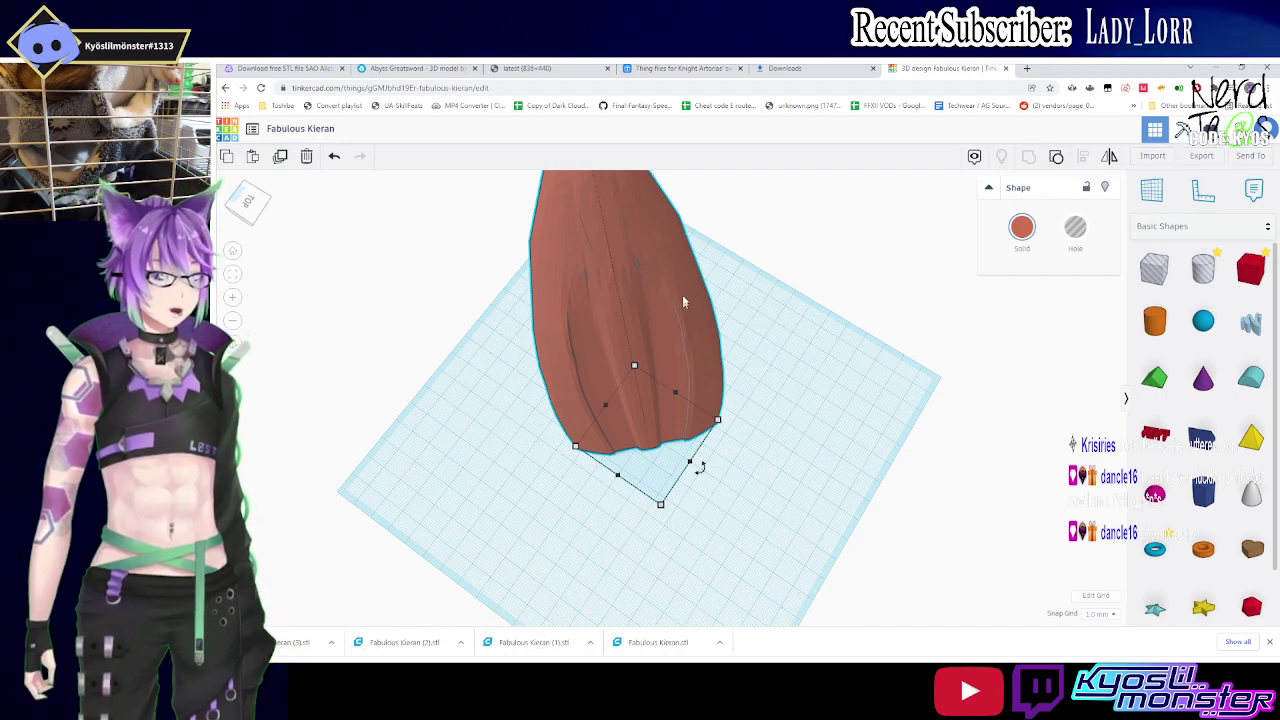
pyautogui.click(725, 250)
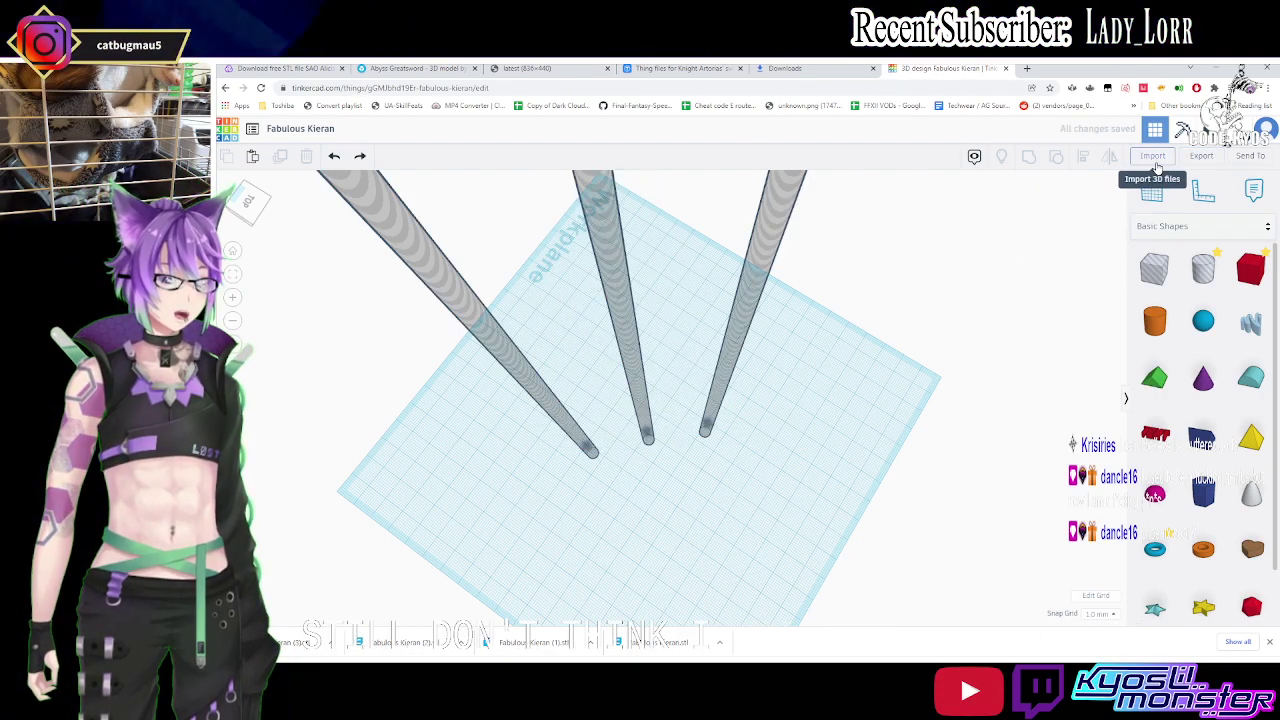
pyautogui.click(1154, 160)
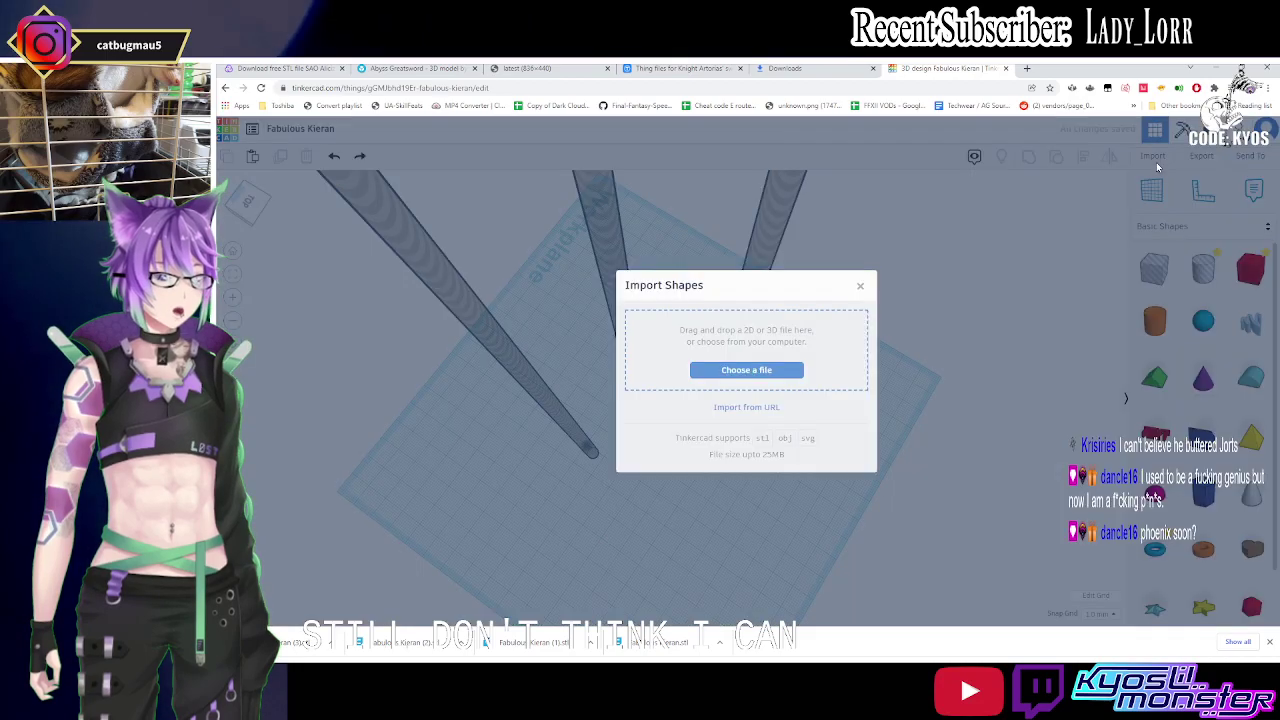
pyautogui.click(765, 371)
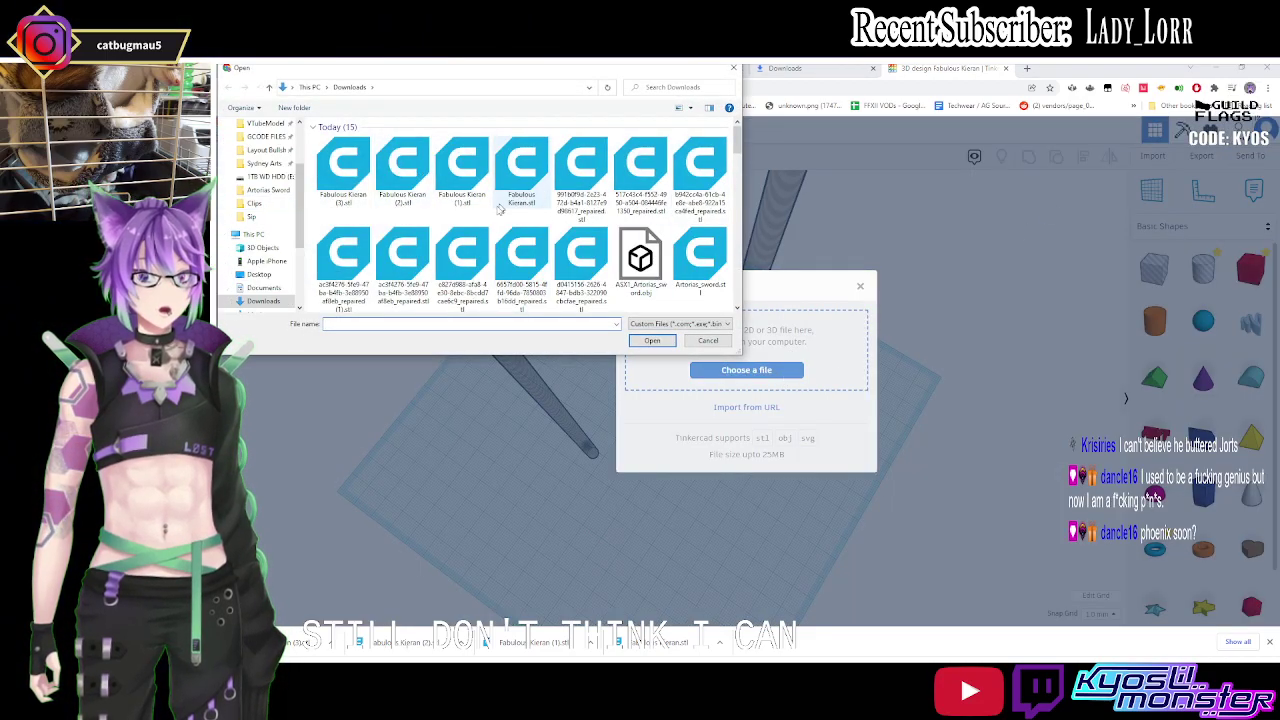
# In Meshmixer, begin exporting the handle model as STL, then cancel the export.
pyautogui.click(828, 648)
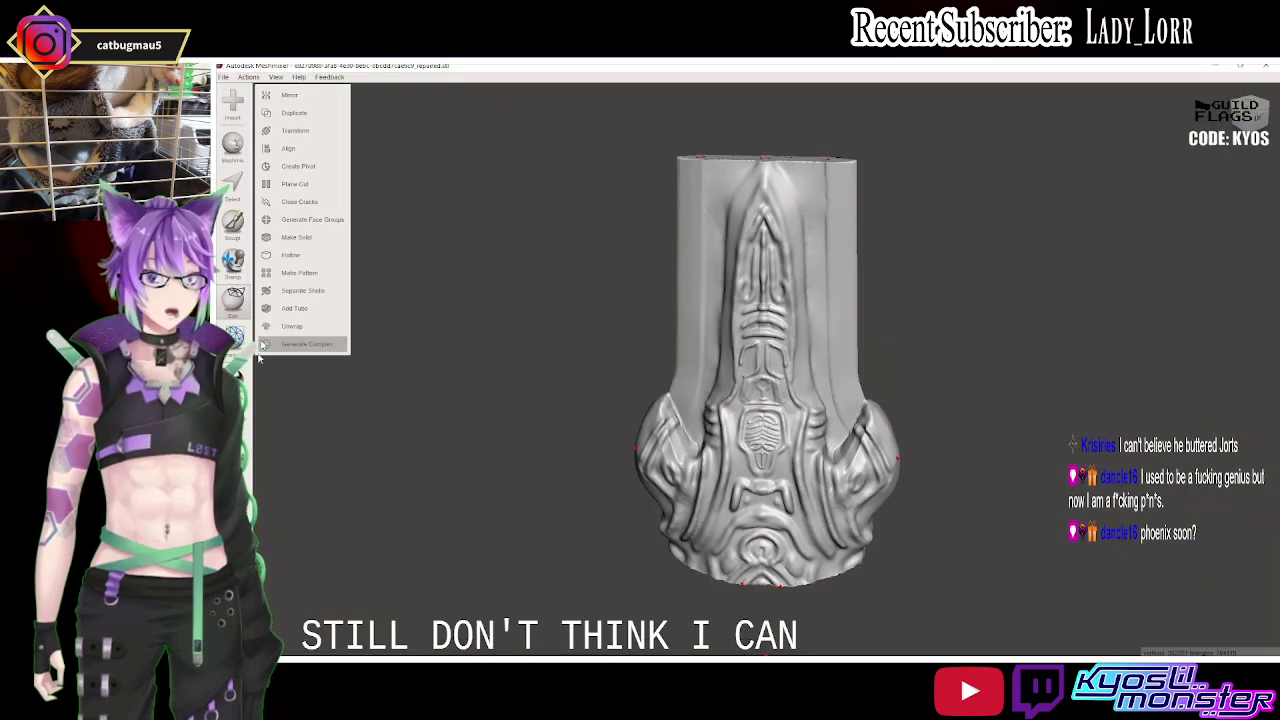
pyautogui.hotkey('ctrl', 'e')
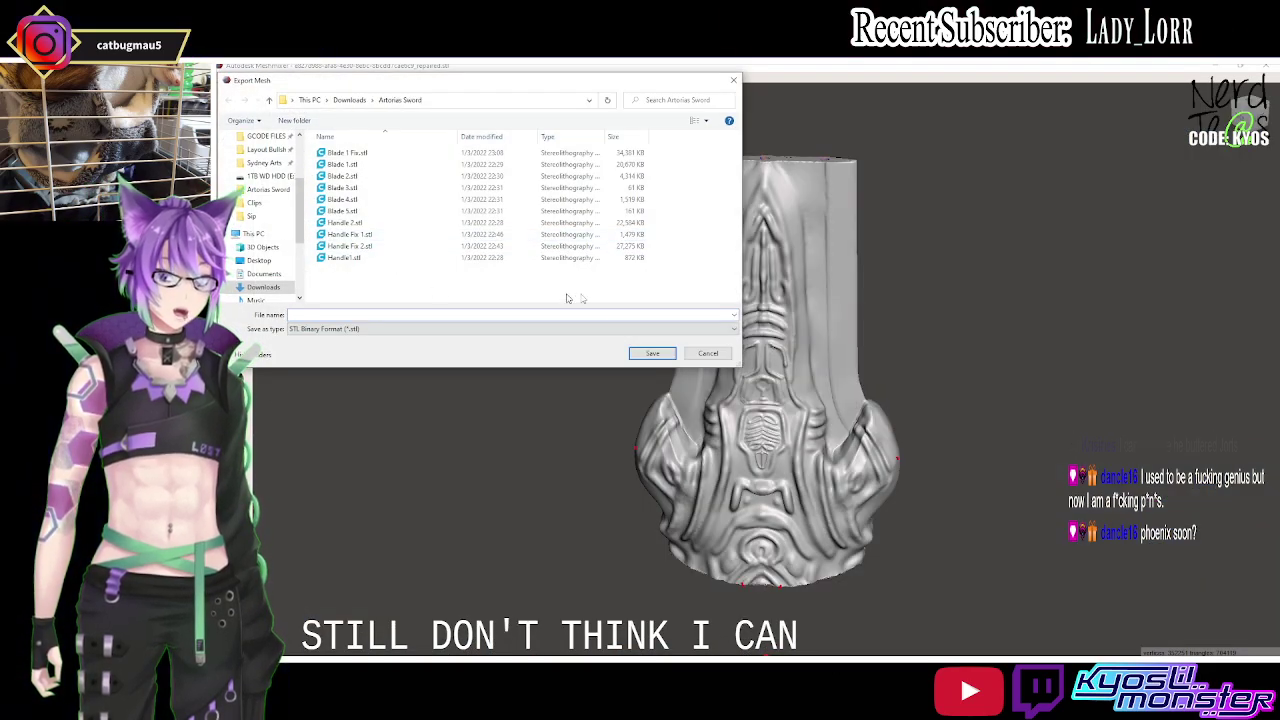
pyautogui.click(707, 353)
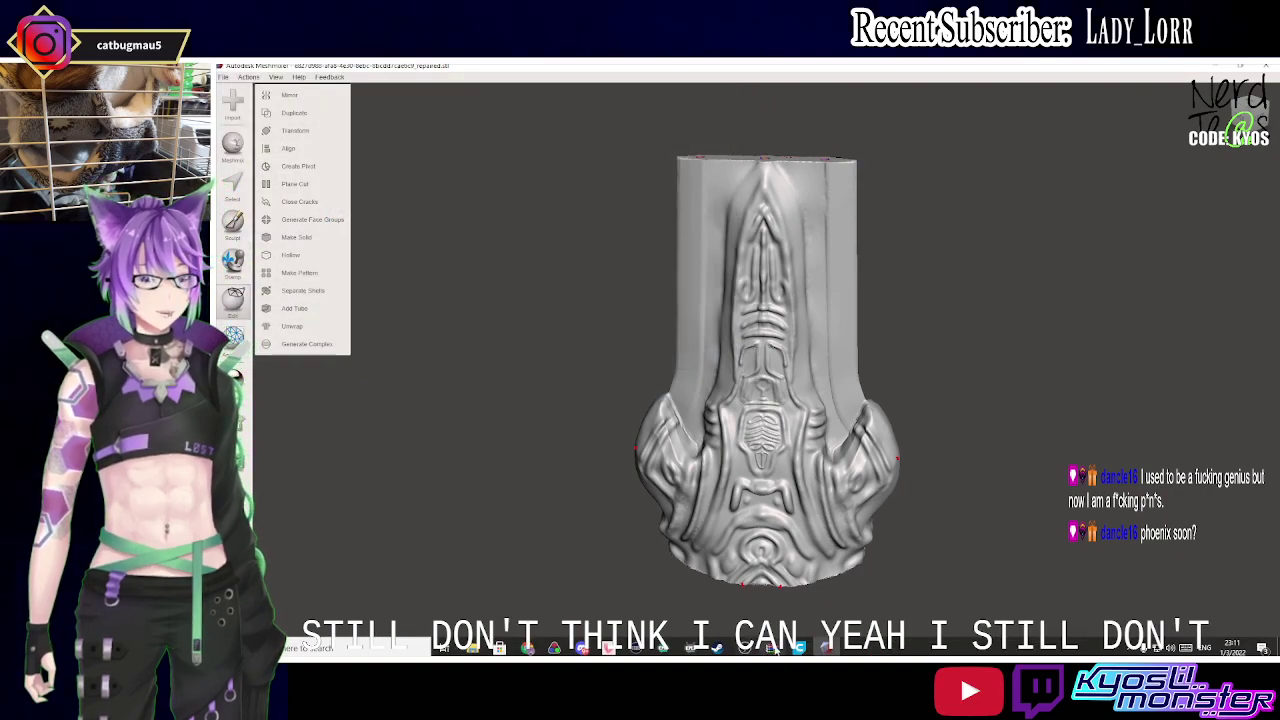
pyautogui.moveTo(527, 648)
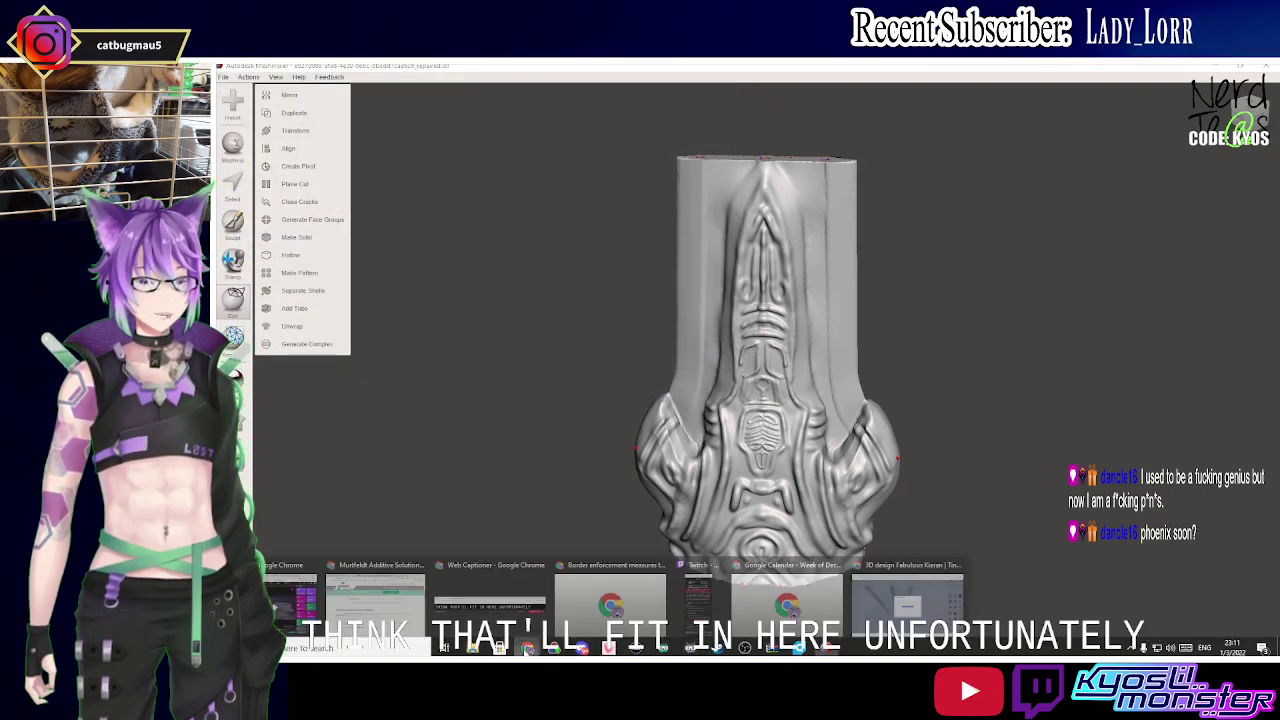
# Try importing Blade 1 Fix.stl from the Artorias Sword folder and dismiss the File too large error.
pyautogui.click(905, 590)
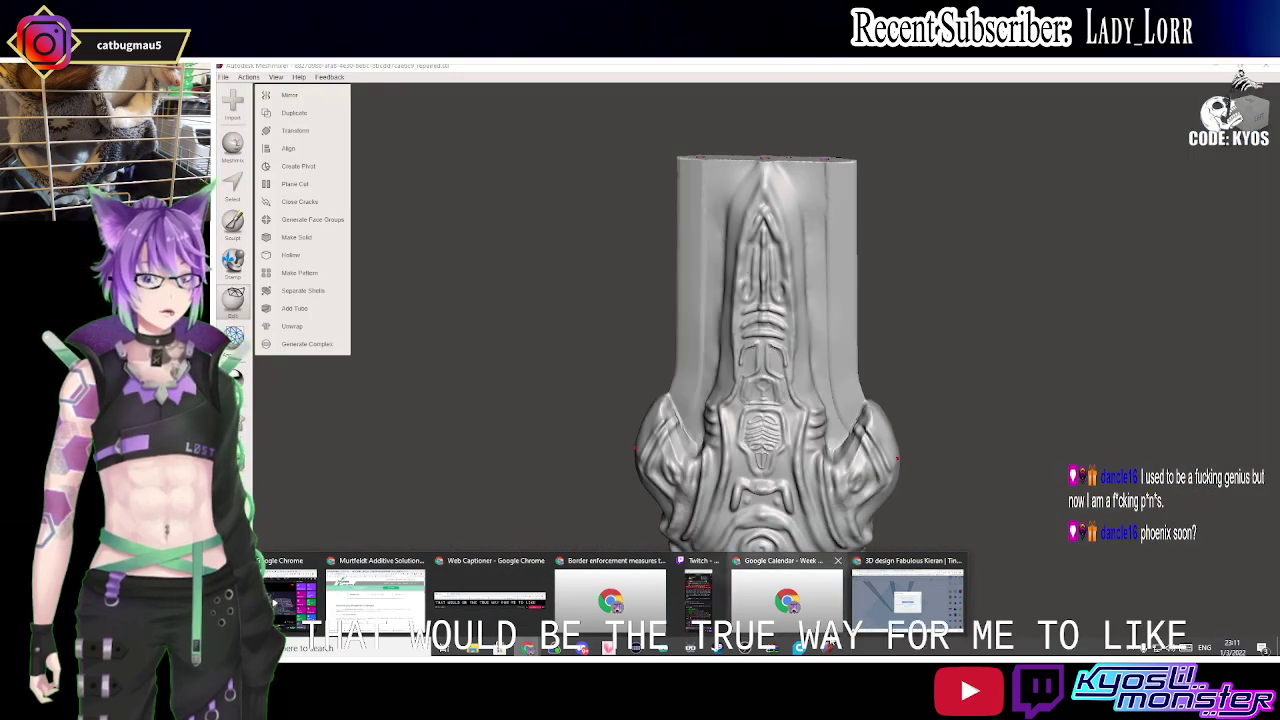
pyautogui.click(907, 595)
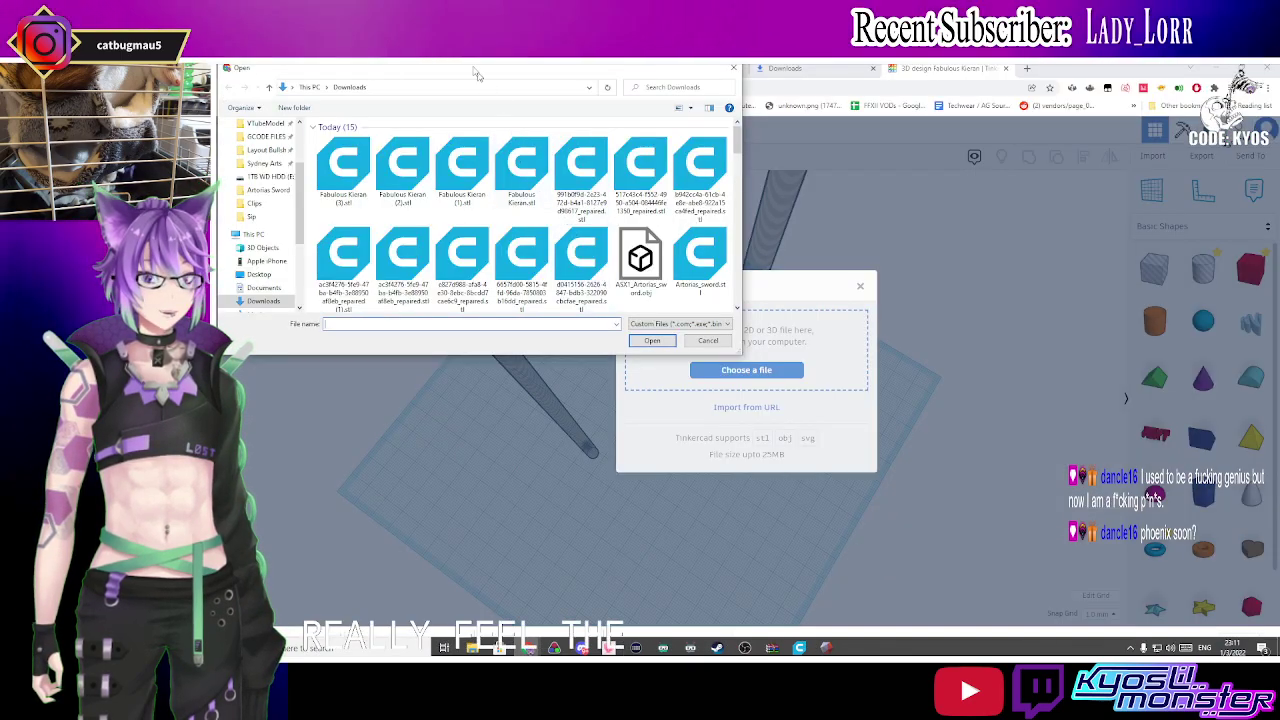
pyautogui.scroll(-2, 490, 238)
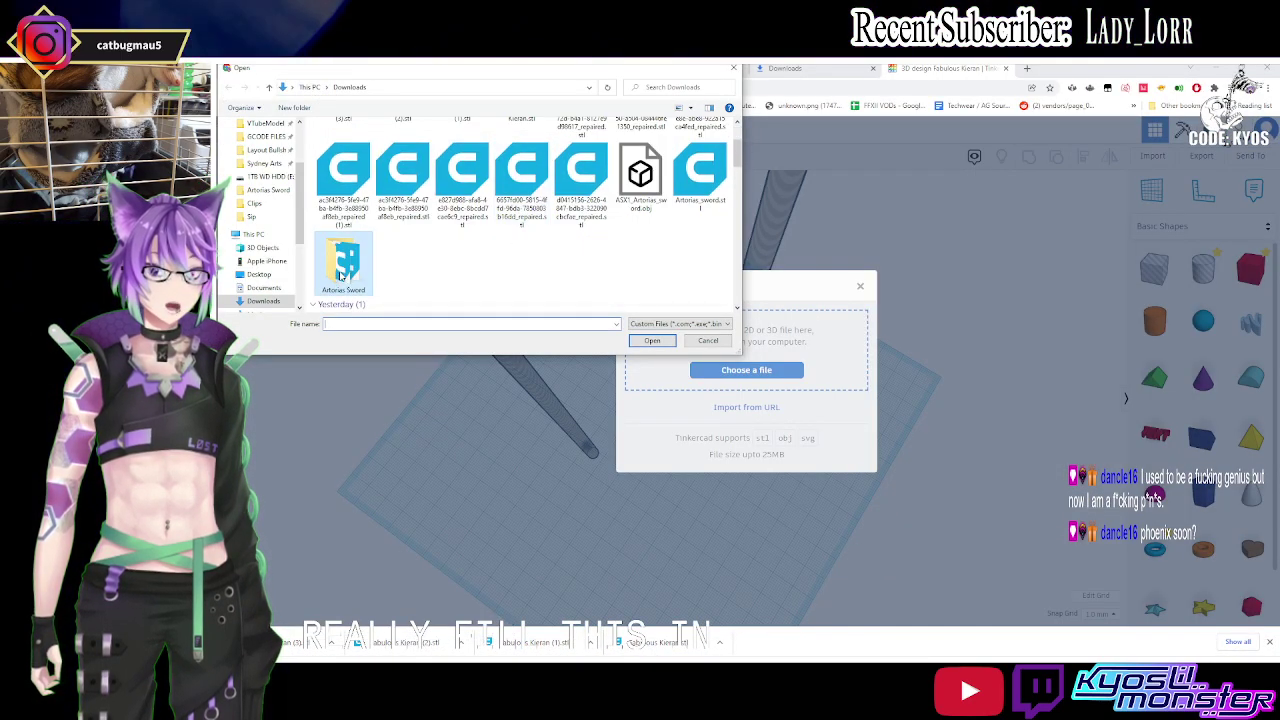
pyautogui.doubleClick(340, 268)
pyautogui.doubleClick(385, 147)
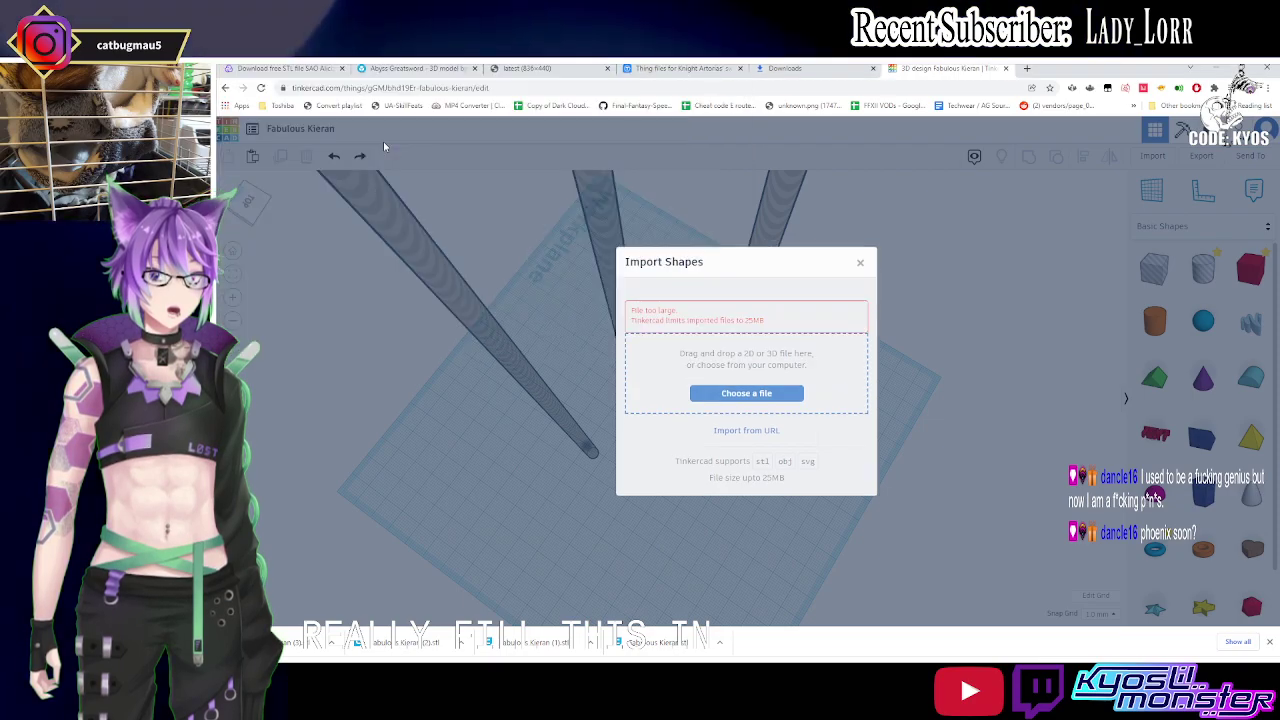
pyautogui.click(860, 262)
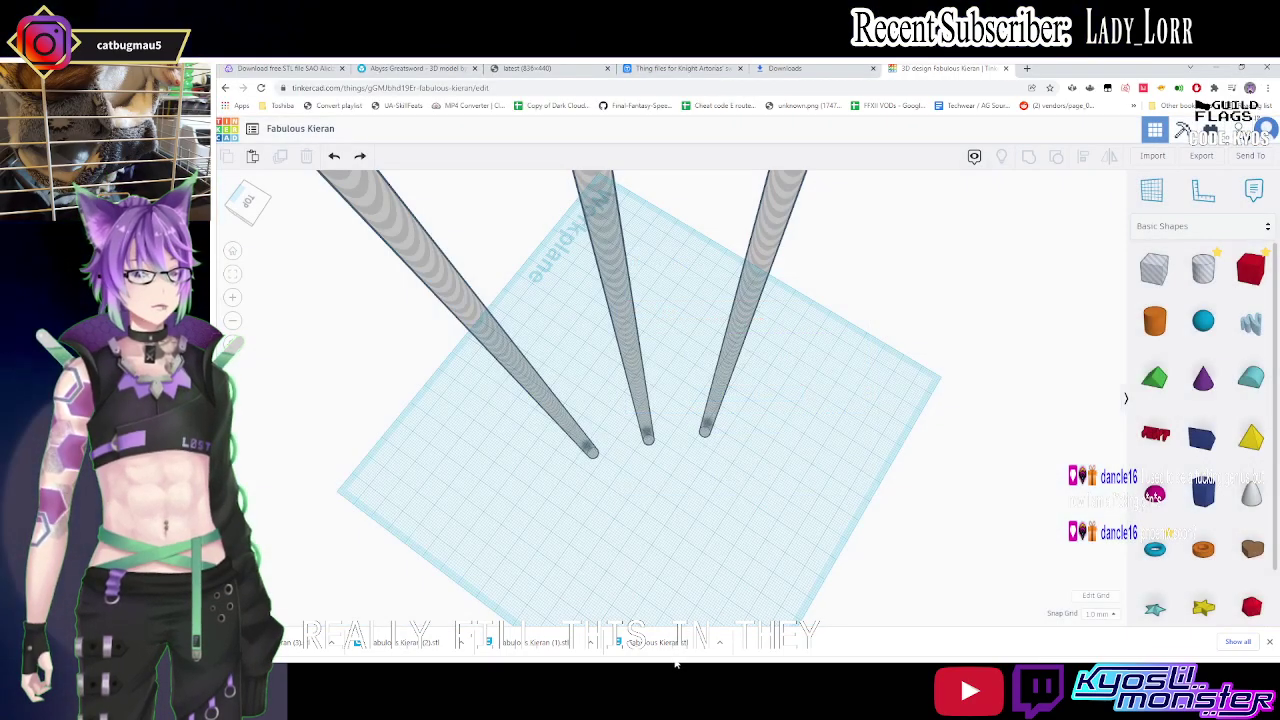
# Orbit the Meshmixer handle model to check its three top pin holes, then close Meshmixer without saving.
pyautogui.click(826, 647)
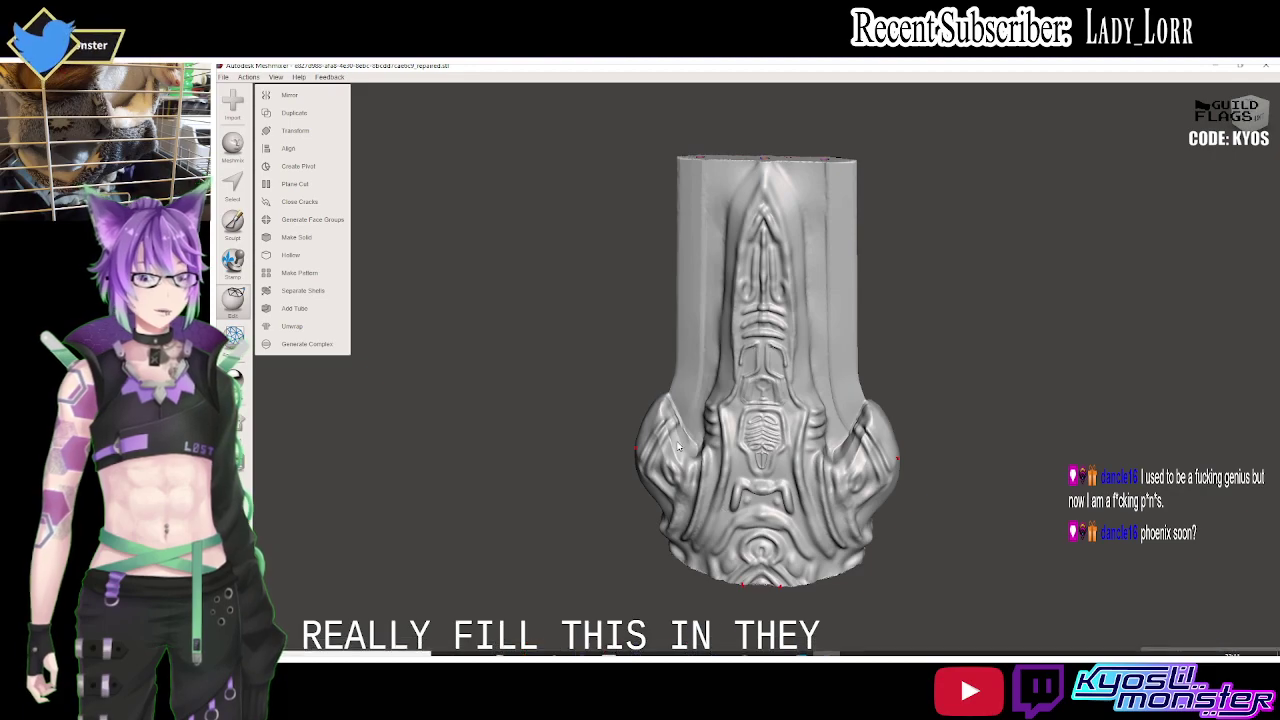
pyautogui.moveTo(884, 373); pyautogui.dragTo(897, 447, button='right')
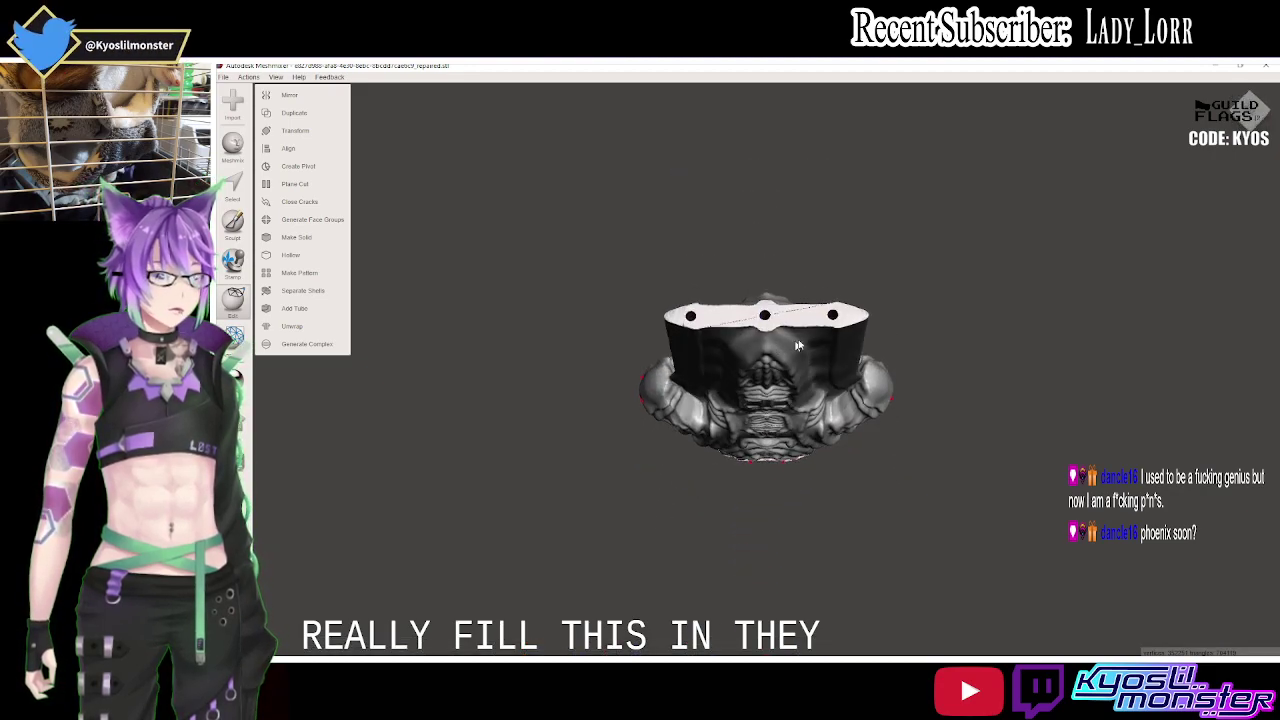
pyautogui.moveTo(797, 345); pyautogui.dragTo(850, 384, button='right')
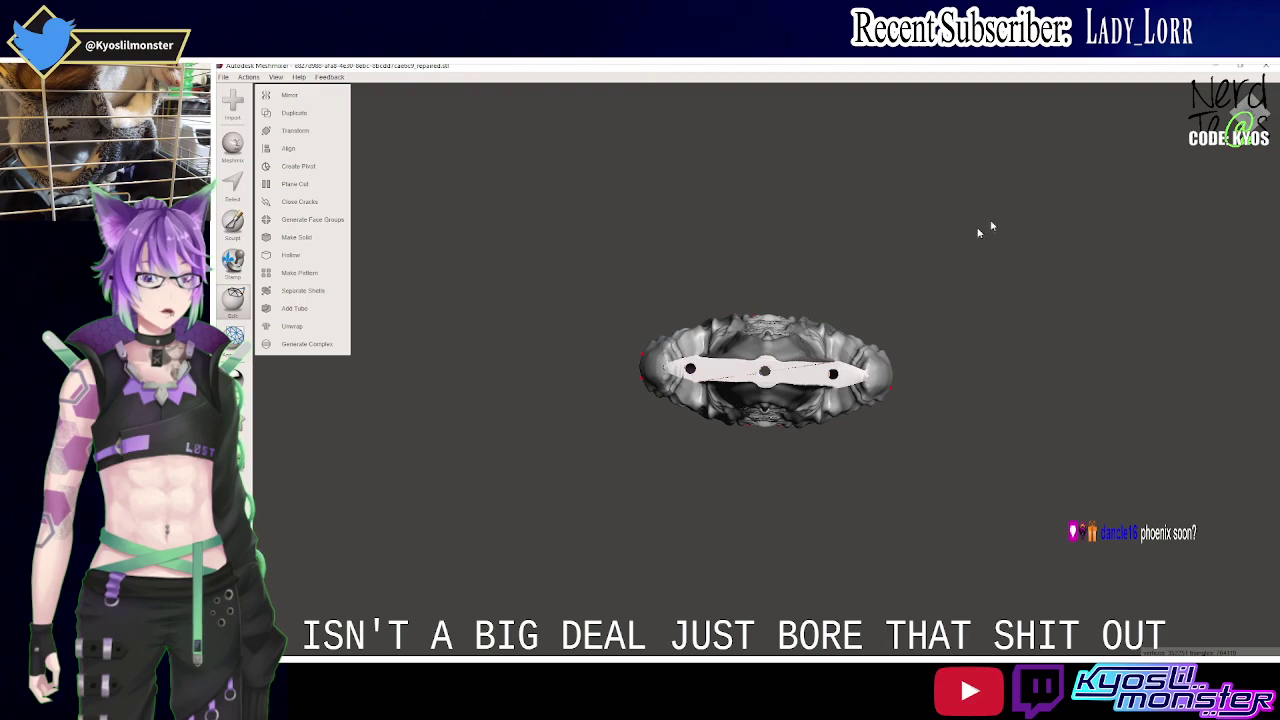
pyautogui.moveTo(646, 266)
pyautogui.mouseDown(button='right')
pyautogui.moveTo(654, 160)
pyautogui.moveTo(617, 113)
pyautogui.mouseUp(button='right')
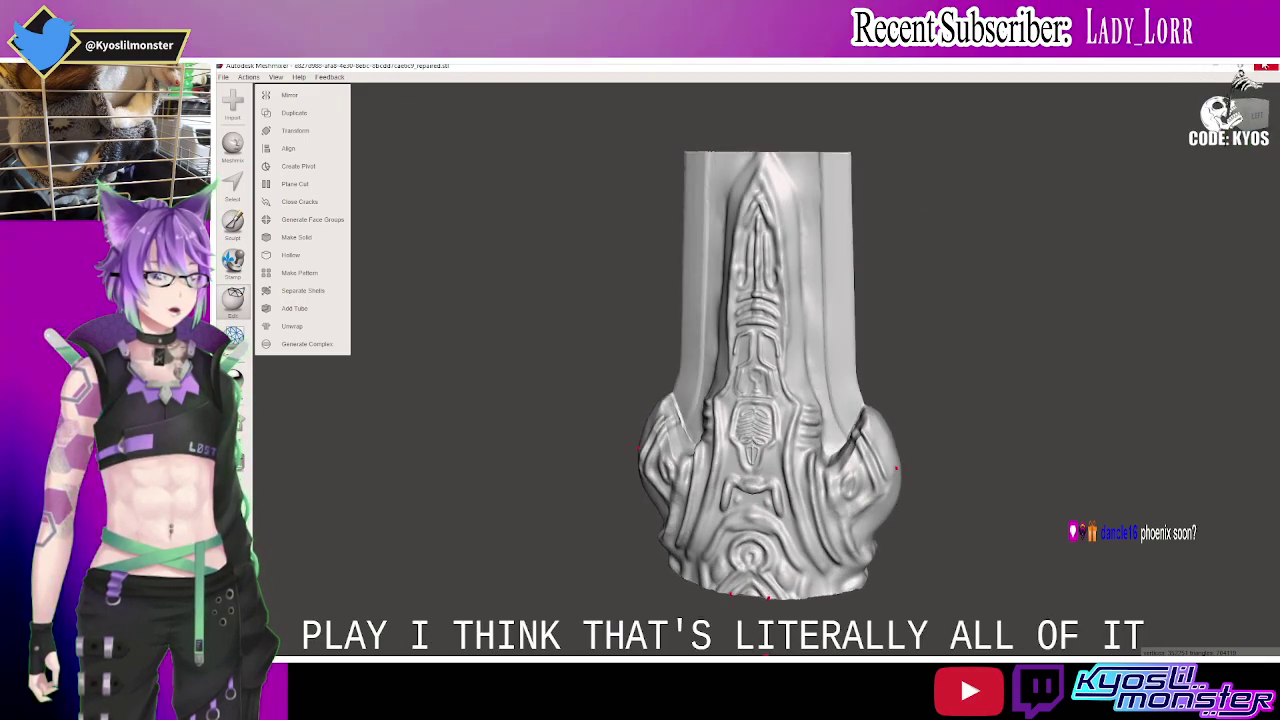
pyautogui.hotkey('alt', 'F4')
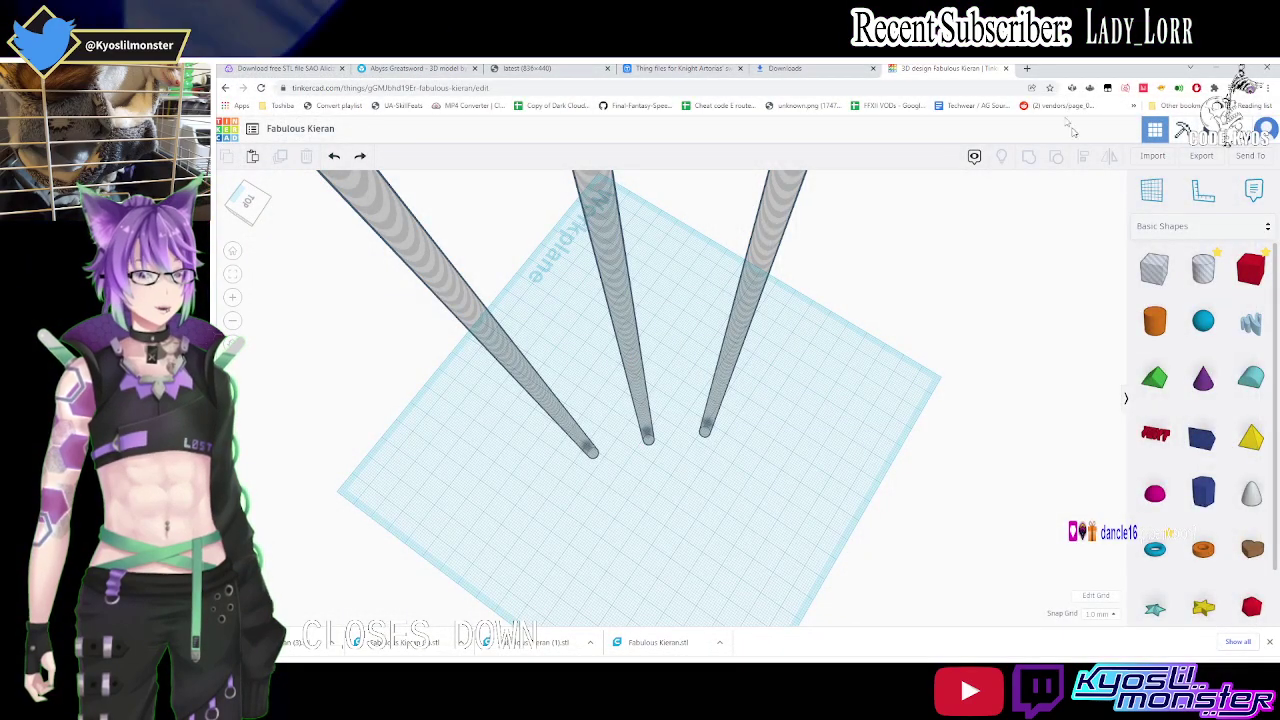
# Close the Tinkercad tab and Chrome, then orbit Cura's view around the handle parts.
pyautogui.click(1005, 68)
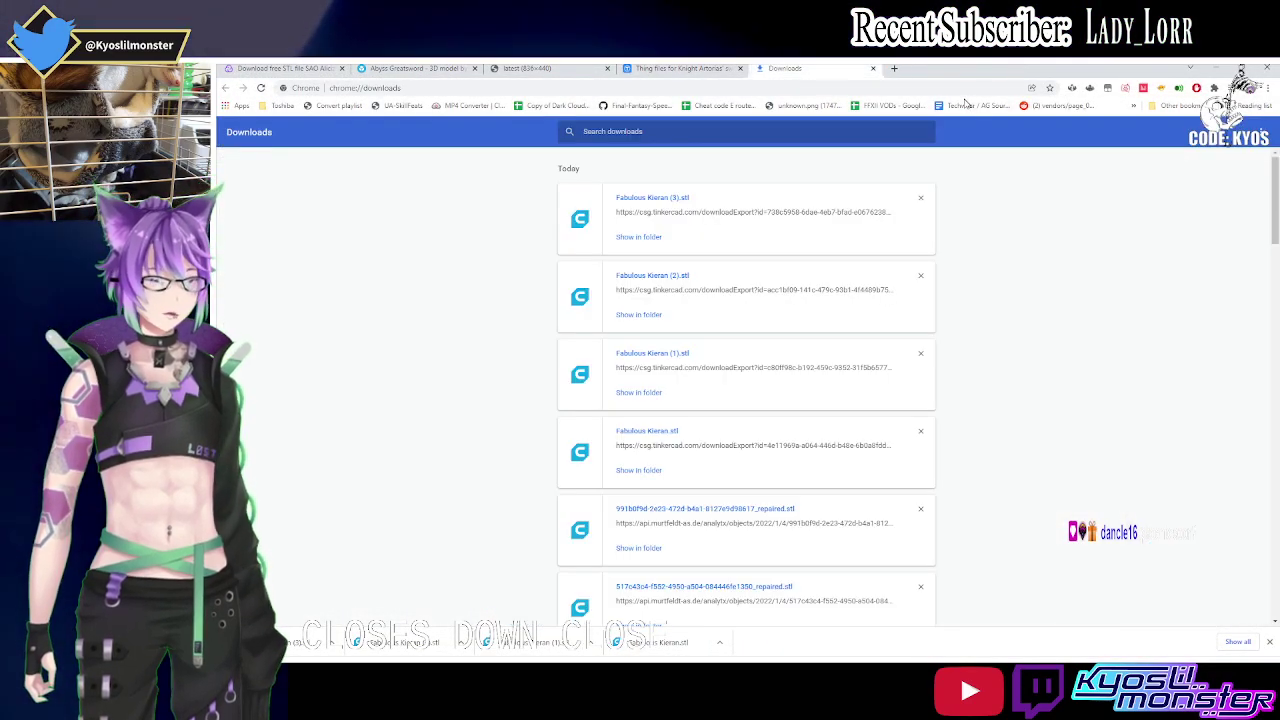
pyautogui.hotkey('ctrl', 'w')
pyautogui.hotkey('ctrl', 'w')
pyautogui.hotkey('ctrl', 'w')
pyautogui.hotkey('ctrl', 'w')
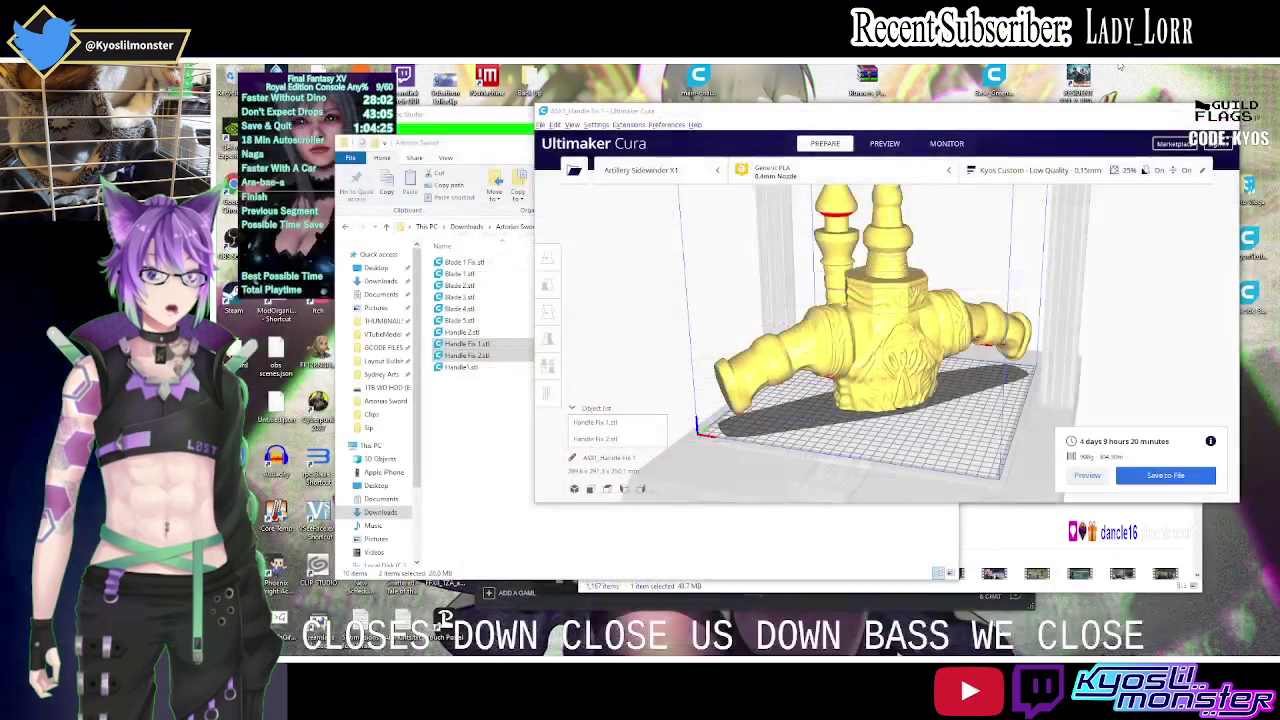
pyautogui.moveTo(901, 330); pyautogui.dragTo(886, 321, button='right')
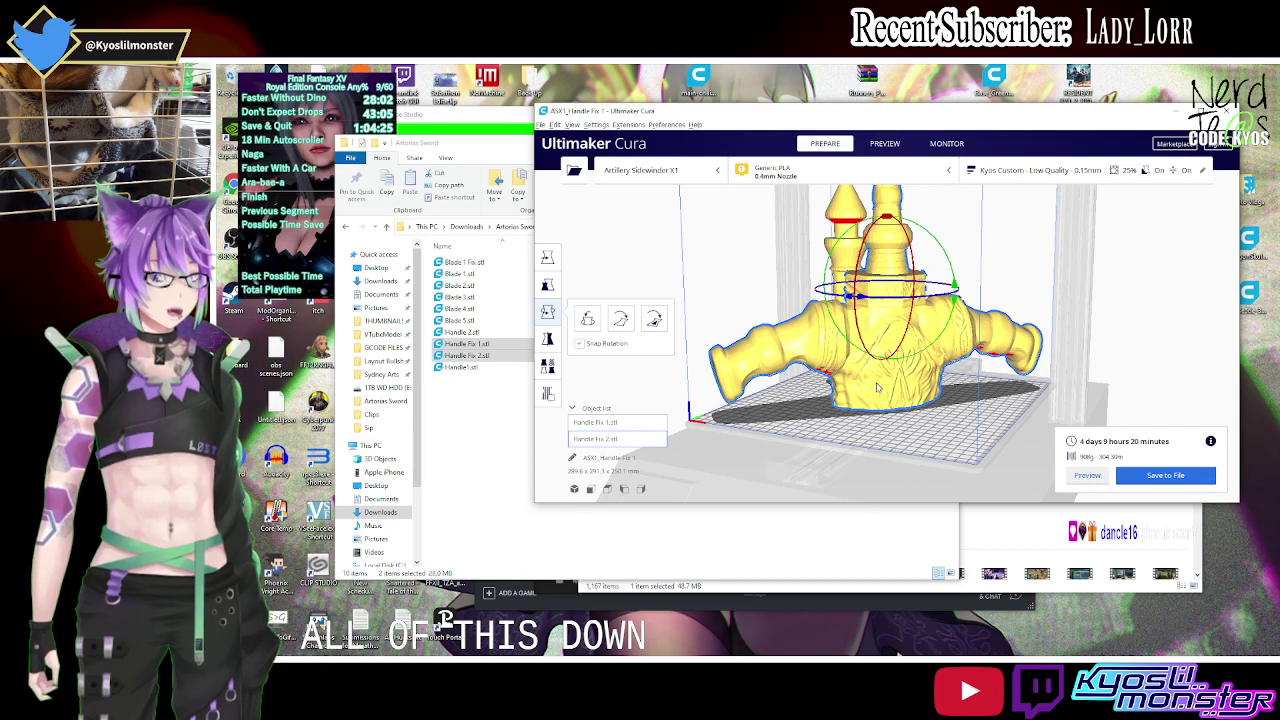
pyautogui.moveTo(877, 388)
pyautogui.mouseDown(button='right')
pyautogui.moveTo(888, 362)
pyautogui.moveTo(948, 607)
pyautogui.mouseUp(button='right')
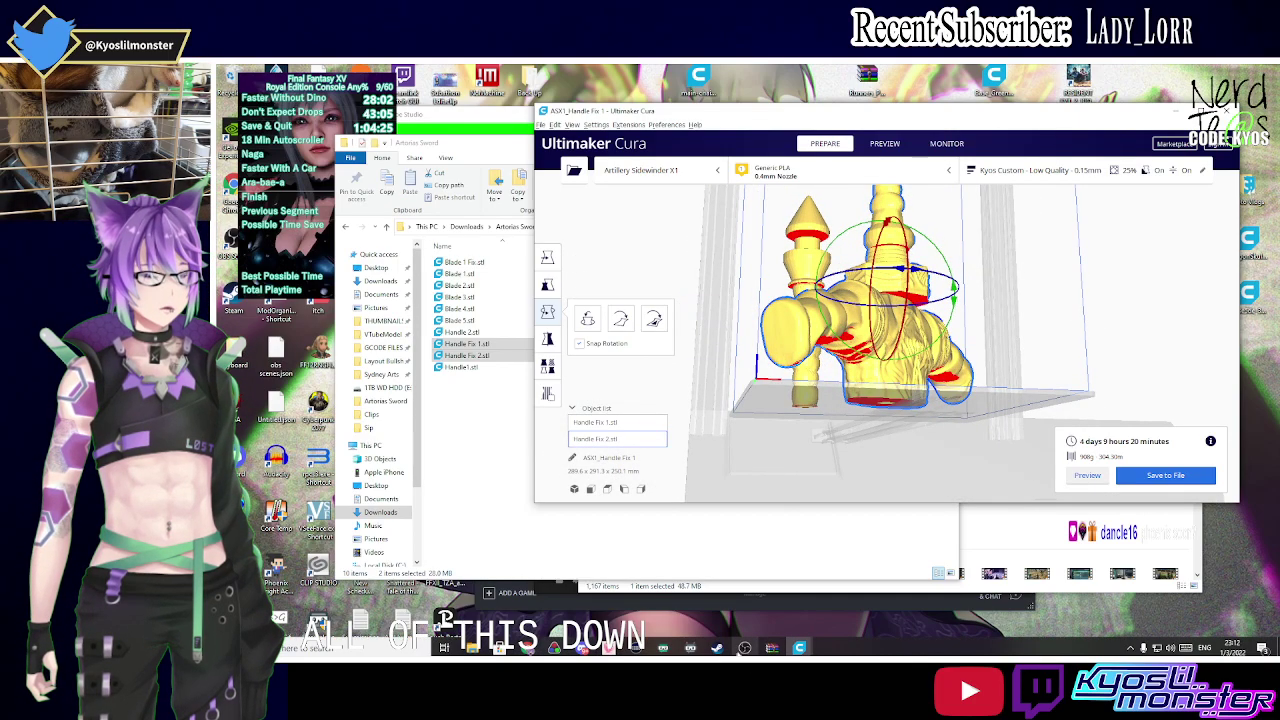
pyautogui.moveTo(663, 647)
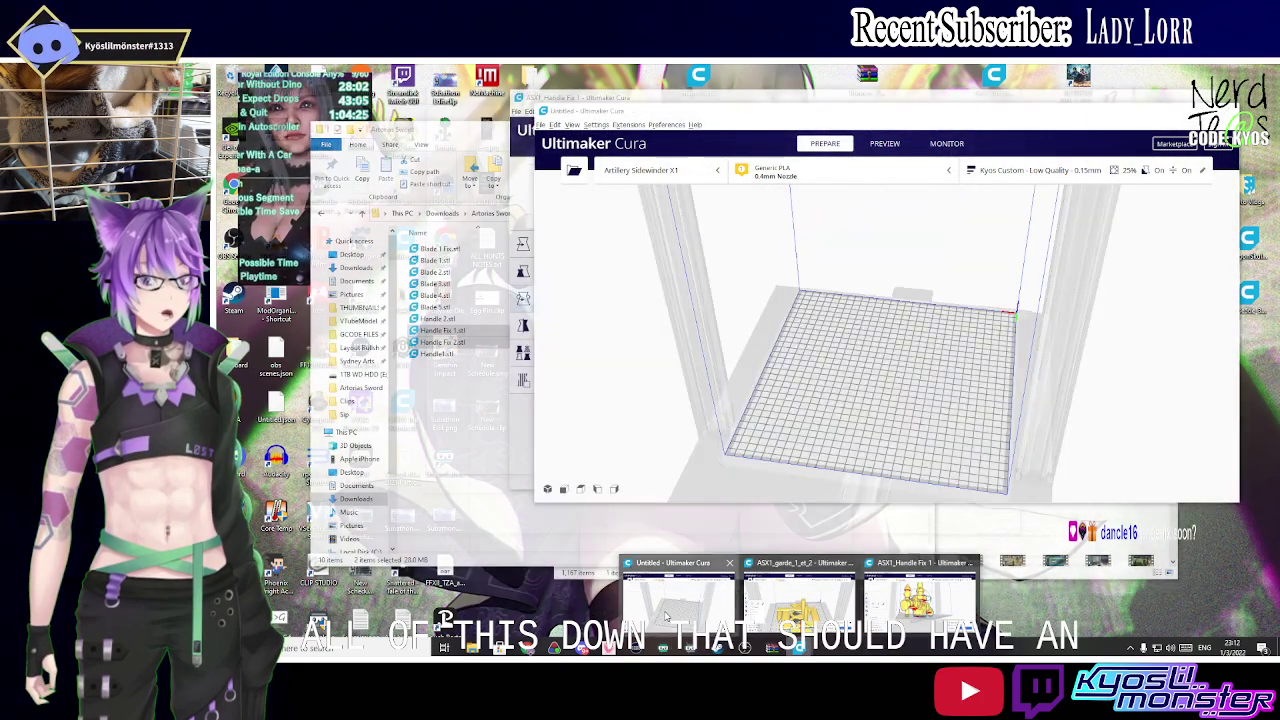
# Drag Blade 1 Fix.stl from File Explorer onto the untitled Cura project's build plate.
pyautogui.click(665, 617)
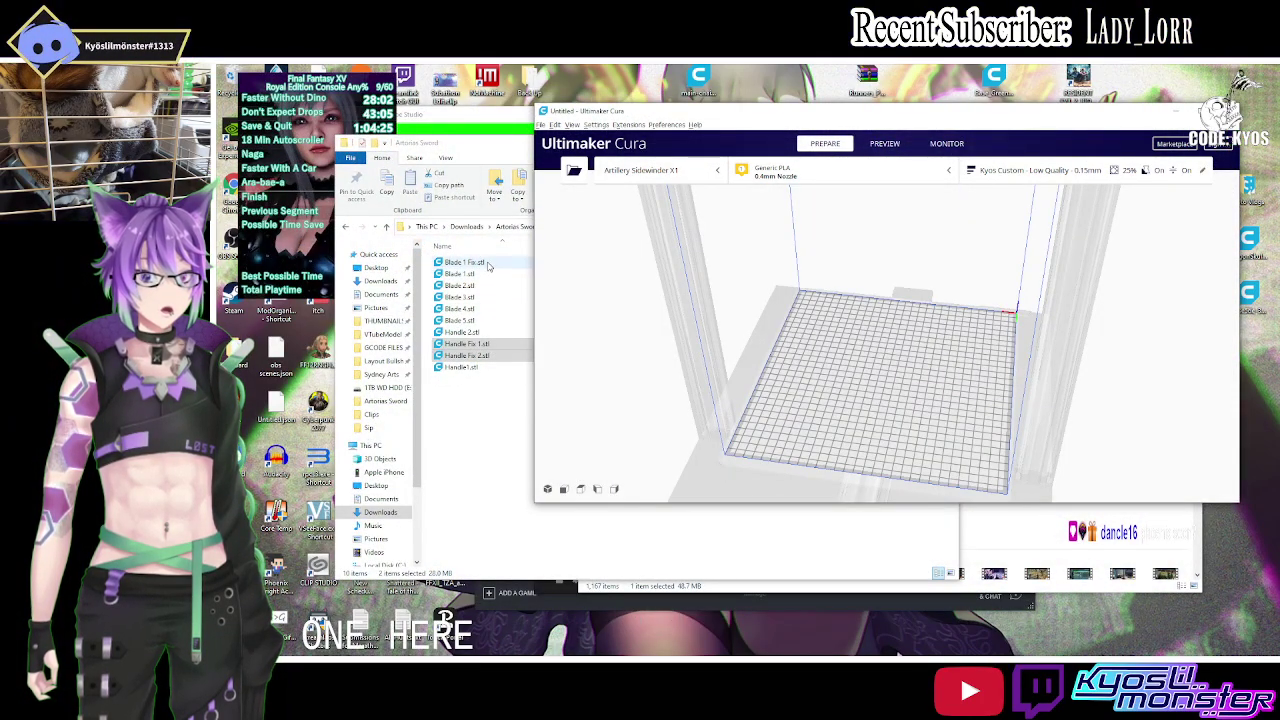
pyautogui.moveTo(488, 266); pyautogui.dragTo(905, 268)
pyautogui.moveTo(705, 270); pyautogui.dragTo(985, 328)
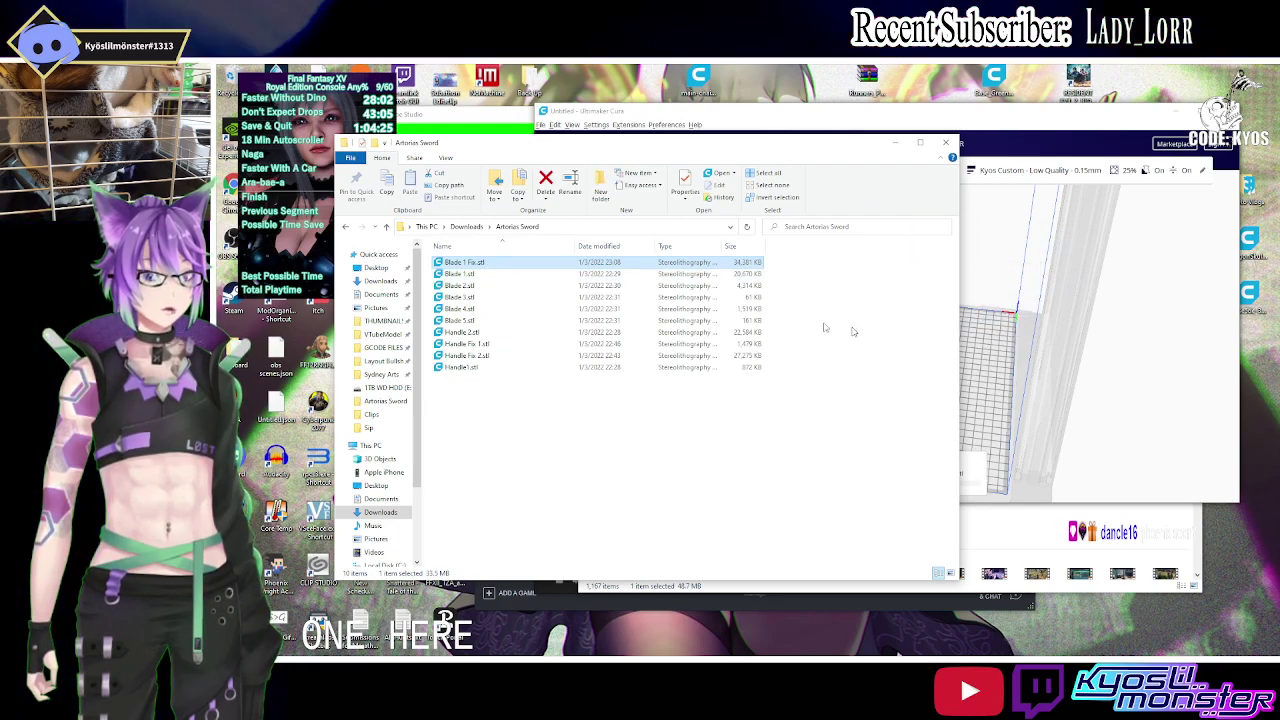
# Add the four Fabulous Kieran STL files from Downloads to the same build plate.
pyautogui.click(466, 226)
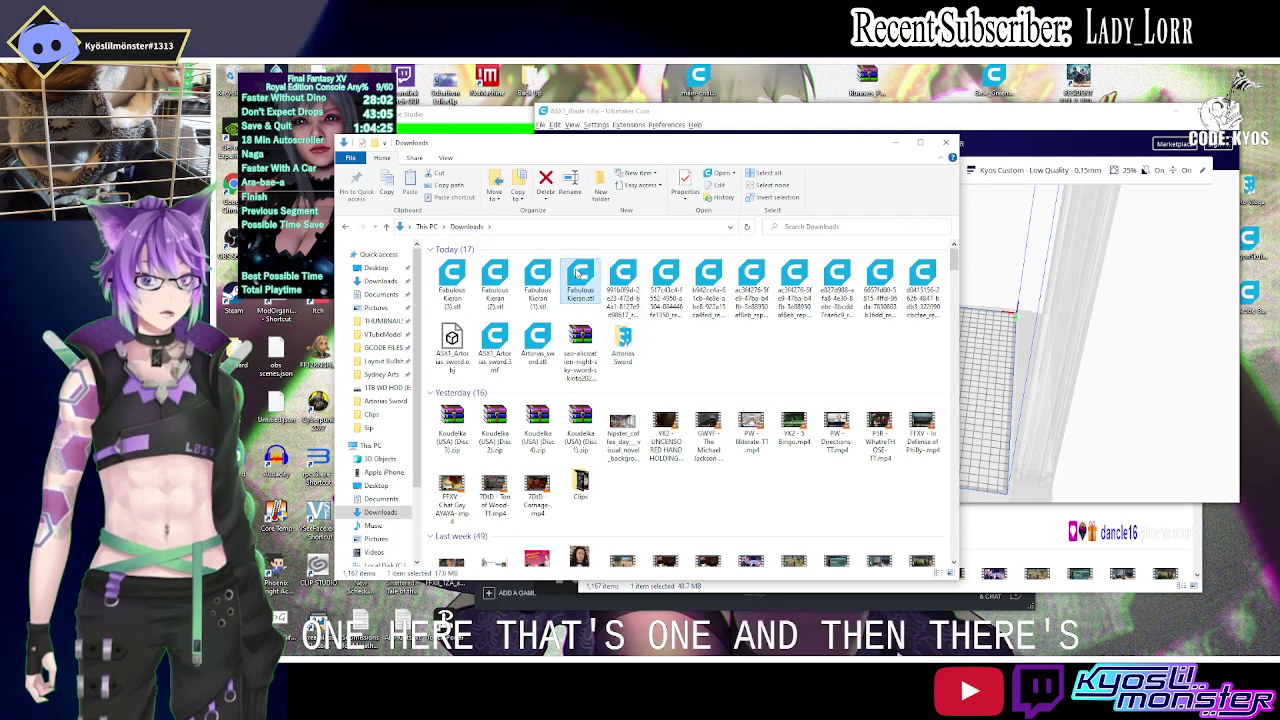
pyautogui.keyDown('shift'); pyautogui.click(452, 272); pyautogui.keyUp('shift')
pyautogui.moveTo(452, 272); pyautogui.dragTo(998, 312)
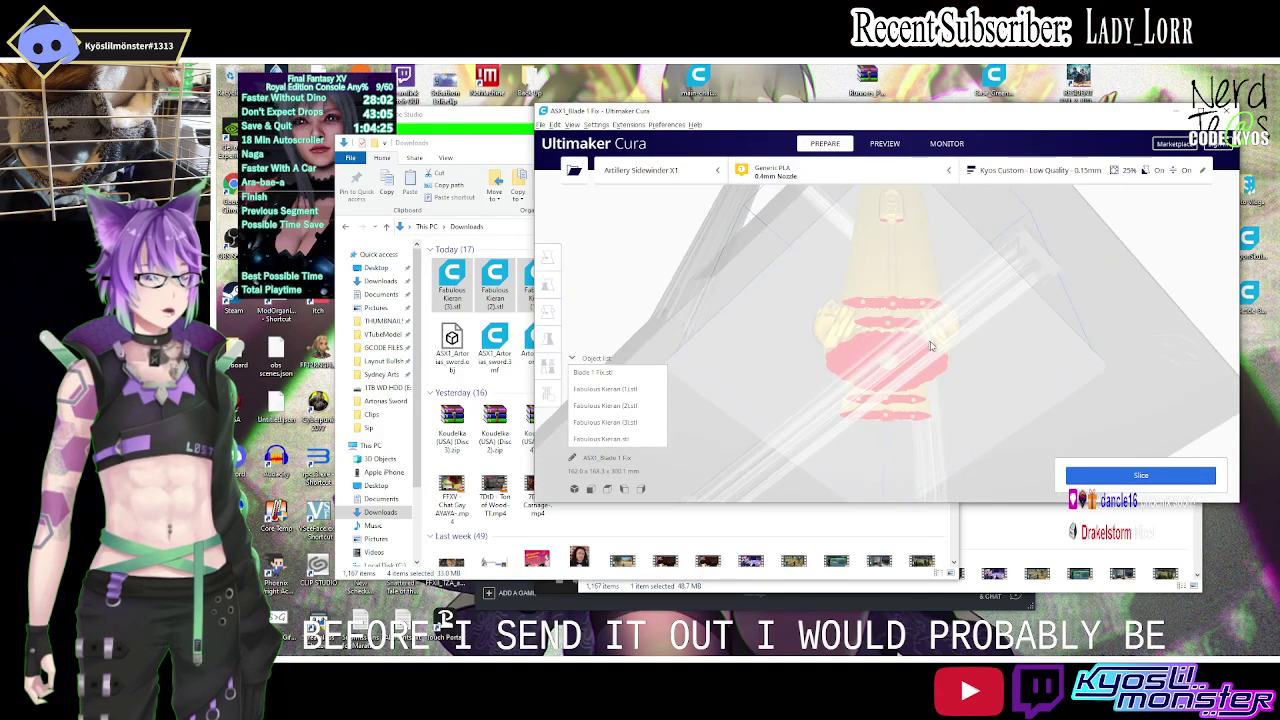
# Orbit and zoom around the five blade parts to inspect their red overhang areas during slicing.
pyautogui.moveTo(922, 316)
pyautogui.mouseDown(button='right')
pyautogui.moveTo(875, 295)
pyautogui.moveTo(960, 360)
pyautogui.moveTo(862, 337)
pyautogui.mouseUp(button='right')
pyautogui.scroll(-2, 988, 375)
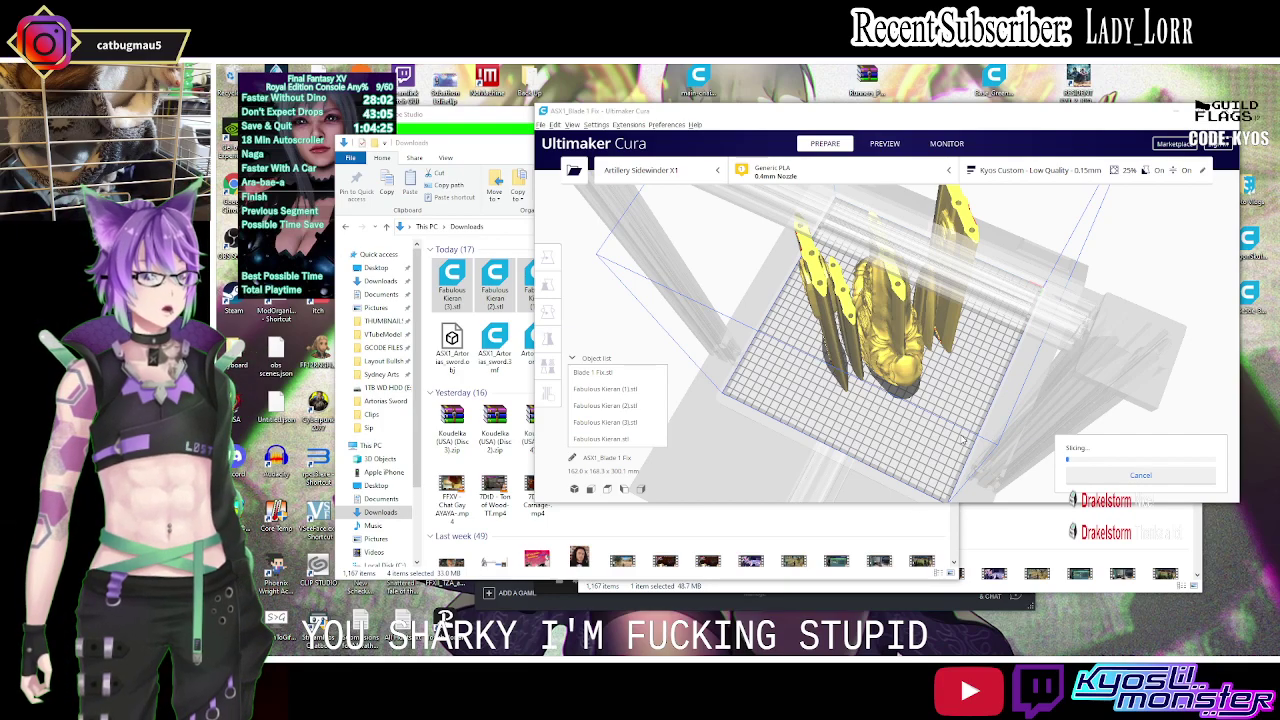
pyautogui.moveTo(951, 378)
pyautogui.mouseDown(button='right')
pyautogui.moveTo(850, 199)
pyautogui.moveTo(739, 312)
pyautogui.mouseUp(button='right')
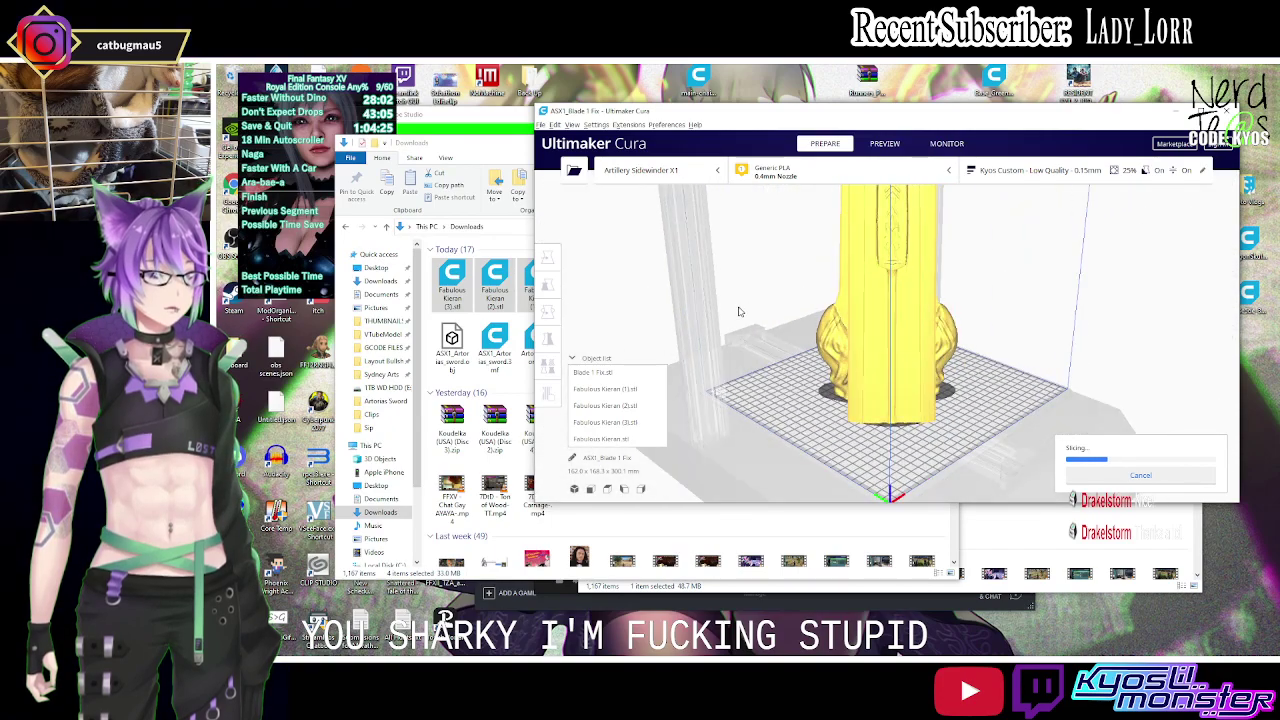
pyautogui.moveTo(1022, 317)
pyautogui.mouseDown(button='right')
pyautogui.moveTo(973, 251)
pyautogui.moveTo(946, 318)
pyautogui.moveTo(938, 258)
pyautogui.moveTo(922, 353)
pyautogui.moveTo(907, 313)
pyautogui.mouseUp(button='right')
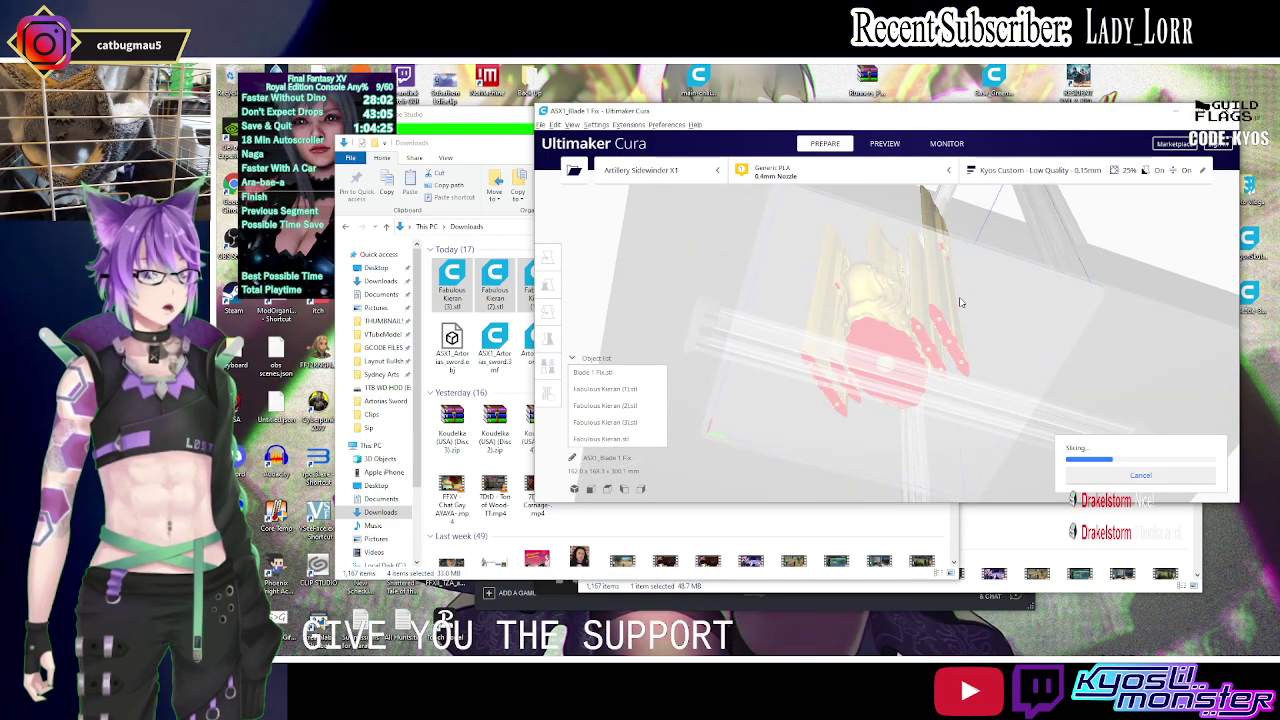
pyautogui.moveTo(960, 302)
pyautogui.mouseDown(button='right')
pyautogui.moveTo(951, 350)
pyautogui.moveTo(957, 299)
pyautogui.mouseUp(button='right')
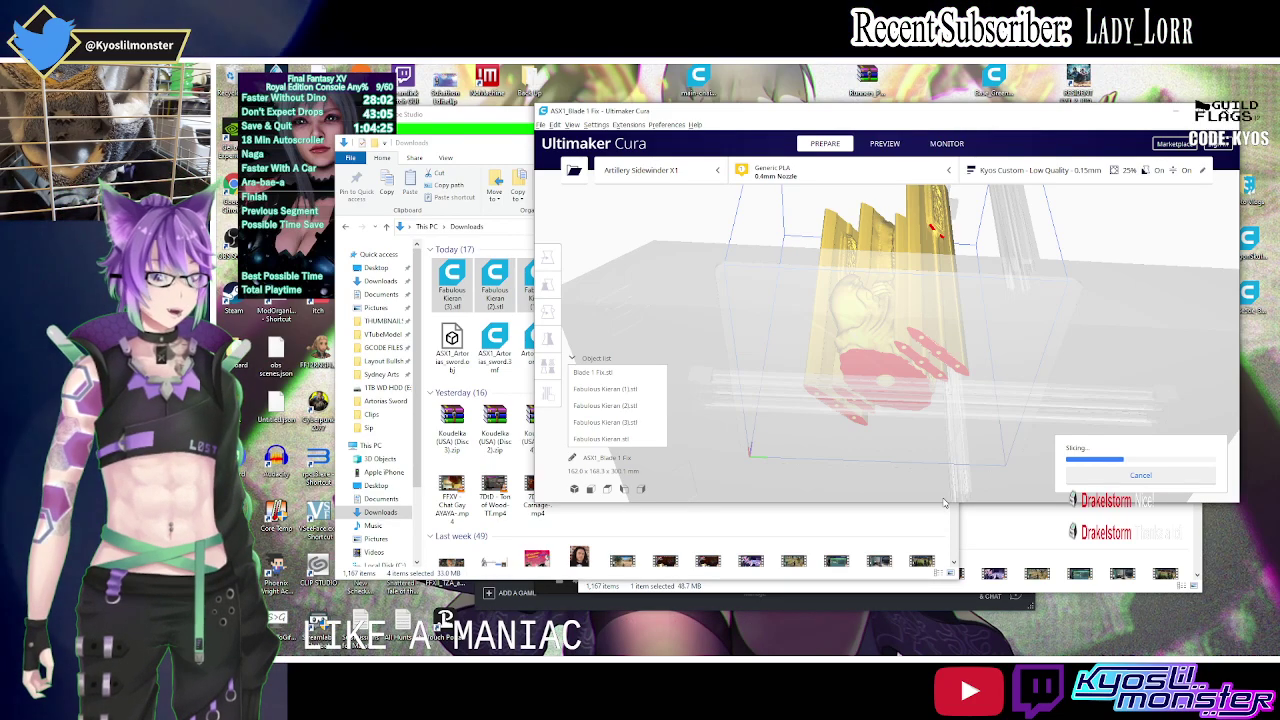
pyautogui.moveTo(944, 502); pyautogui.dragTo(900, 537, button='right')
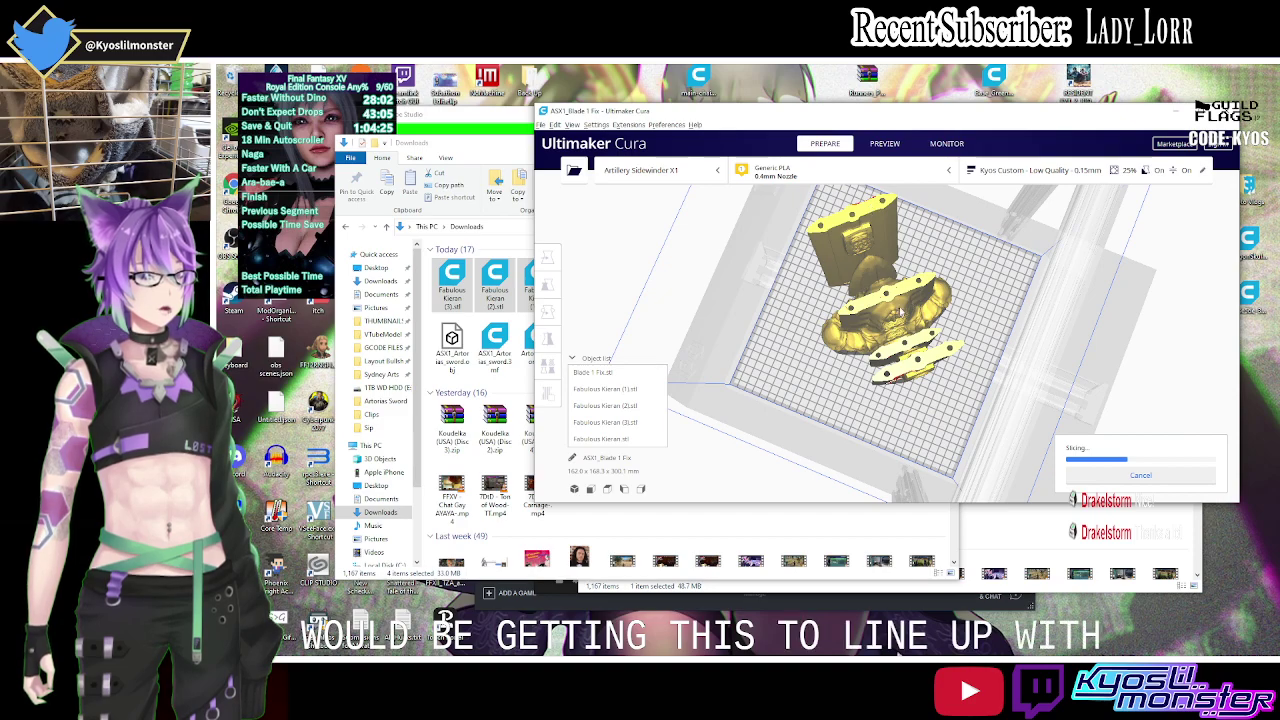
pyautogui.moveTo(900, 313); pyautogui.dragTo(875, 313, button='right')
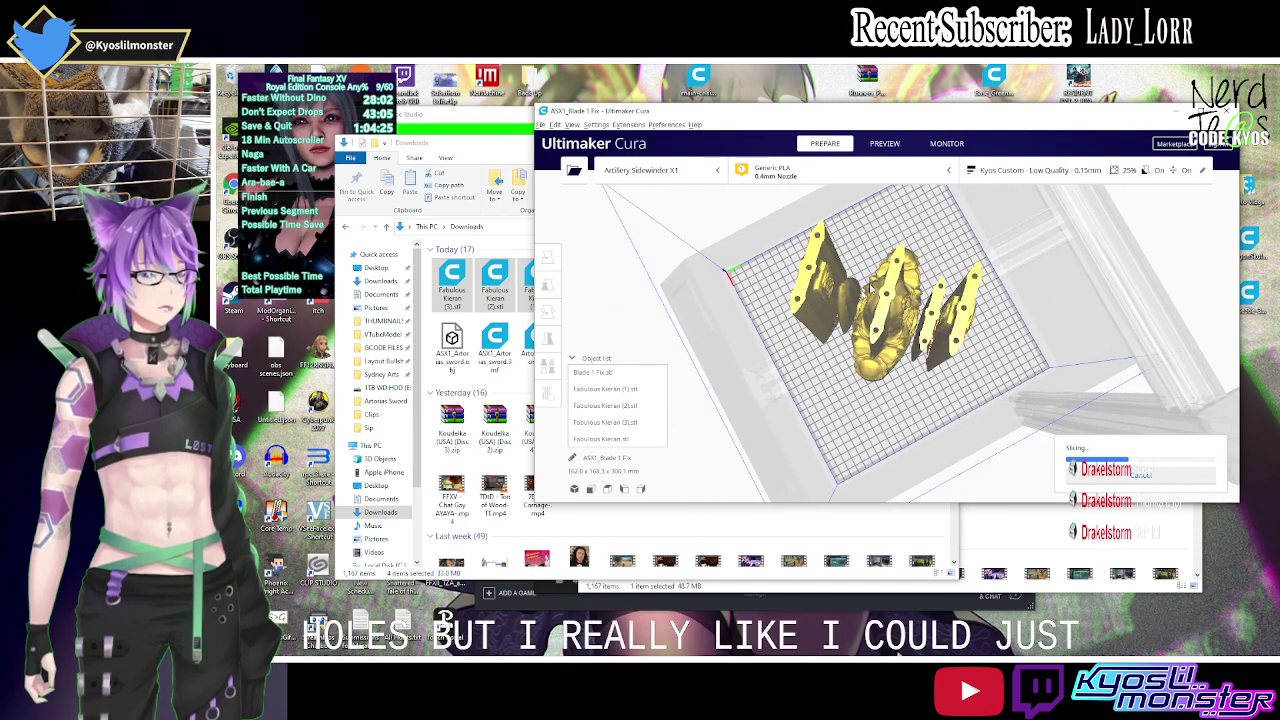
pyautogui.moveTo(870, 287)
pyautogui.mouseDown(button='right')
pyautogui.moveTo(913, 311)
pyautogui.moveTo(880, 323)
pyautogui.moveTo(763, 523)
pyautogui.mouseUp(button='right')
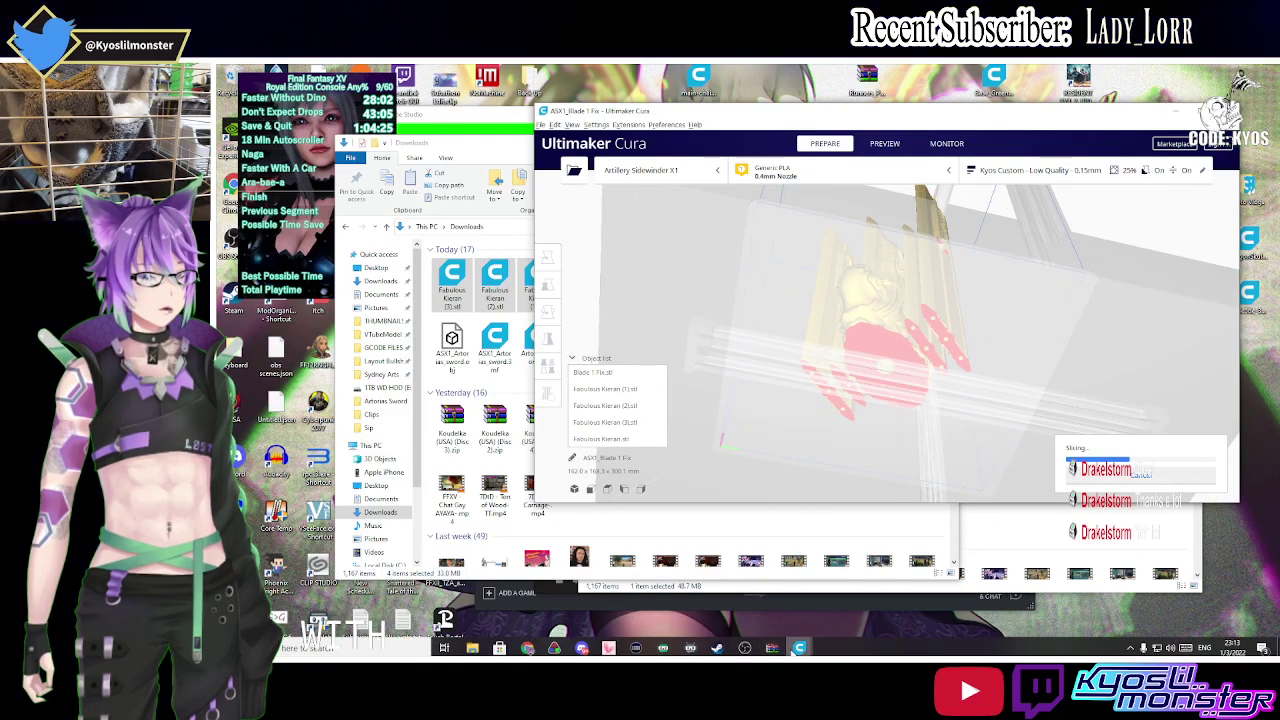
# Review the Handle Fix project's handle from side and front, then return to Blade 1 Fix.
pyautogui.moveTo(799, 648)
pyautogui.click(917, 596)
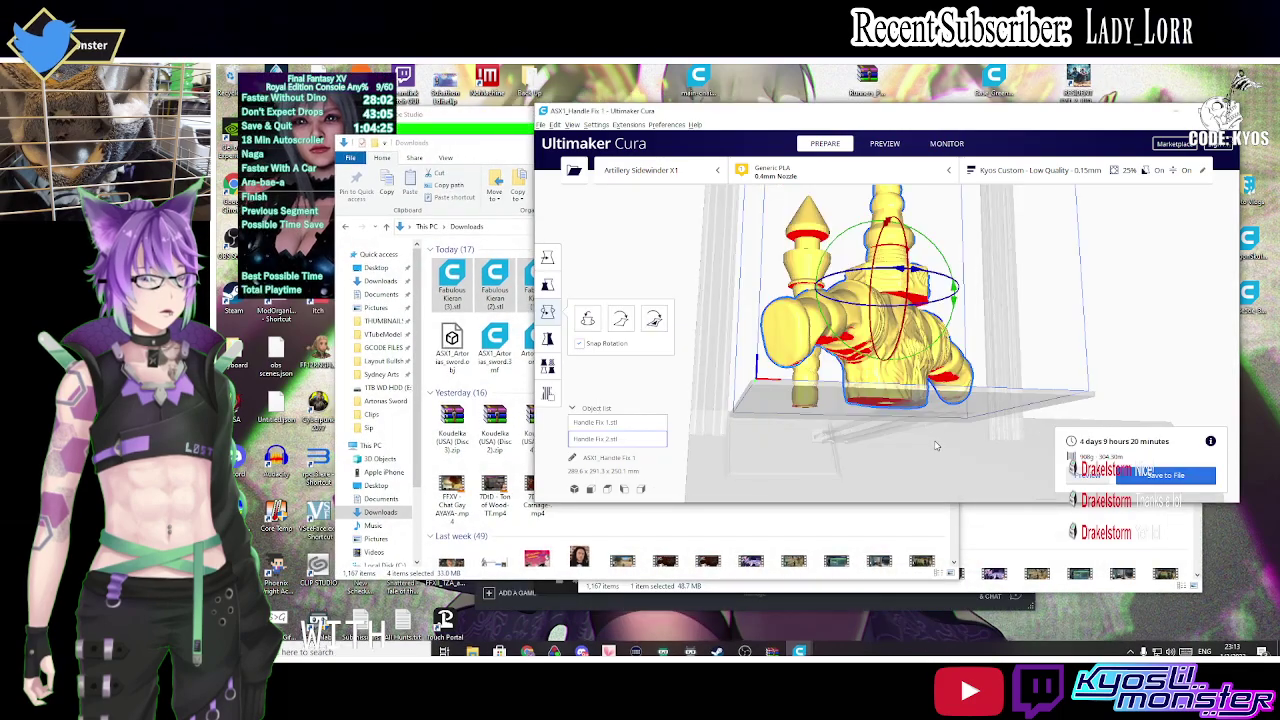
pyautogui.moveTo(942, 350)
pyautogui.mouseDown(button='right')
pyautogui.moveTo(929, 278)
pyautogui.moveTo(952, 316)
pyautogui.moveTo(956, 282)
pyautogui.mouseUp(button='right')
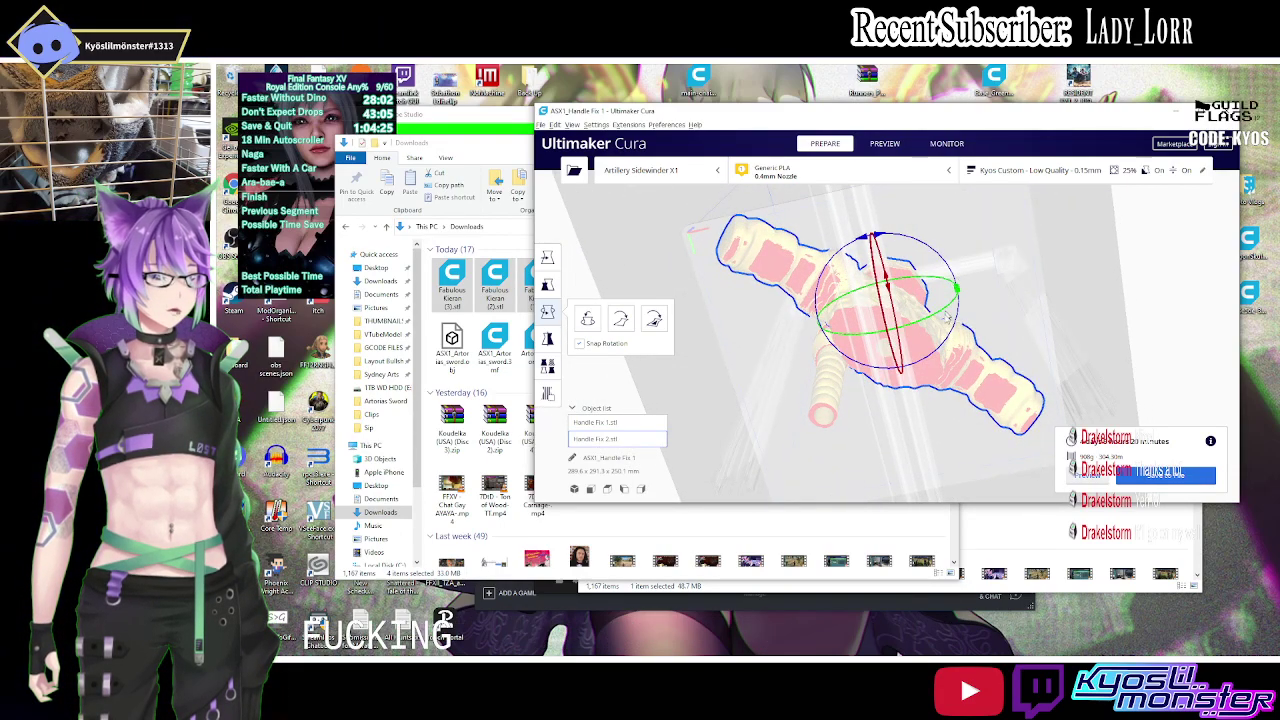
pyautogui.moveTo(985, 251)
pyautogui.mouseDown(button='right')
pyautogui.moveTo(919, 307)
pyautogui.moveTo(968, 121)
pyautogui.mouseUp(button='right')
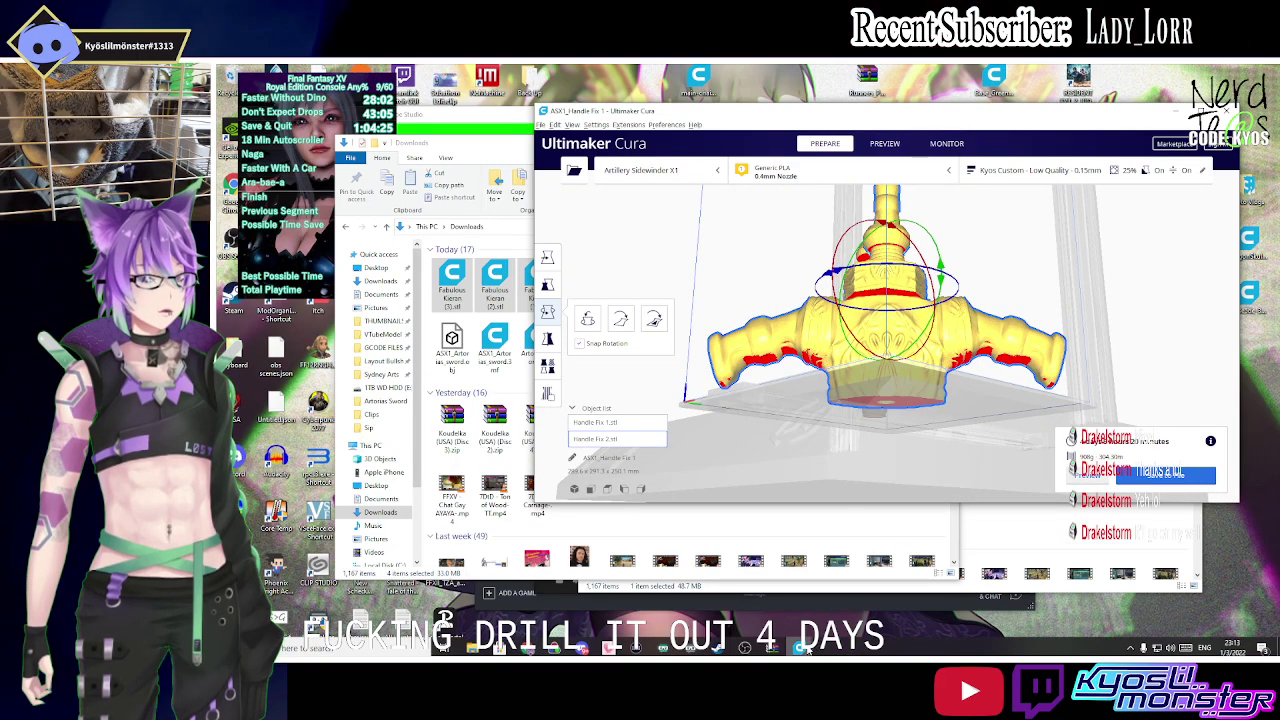
pyautogui.click(690, 612)
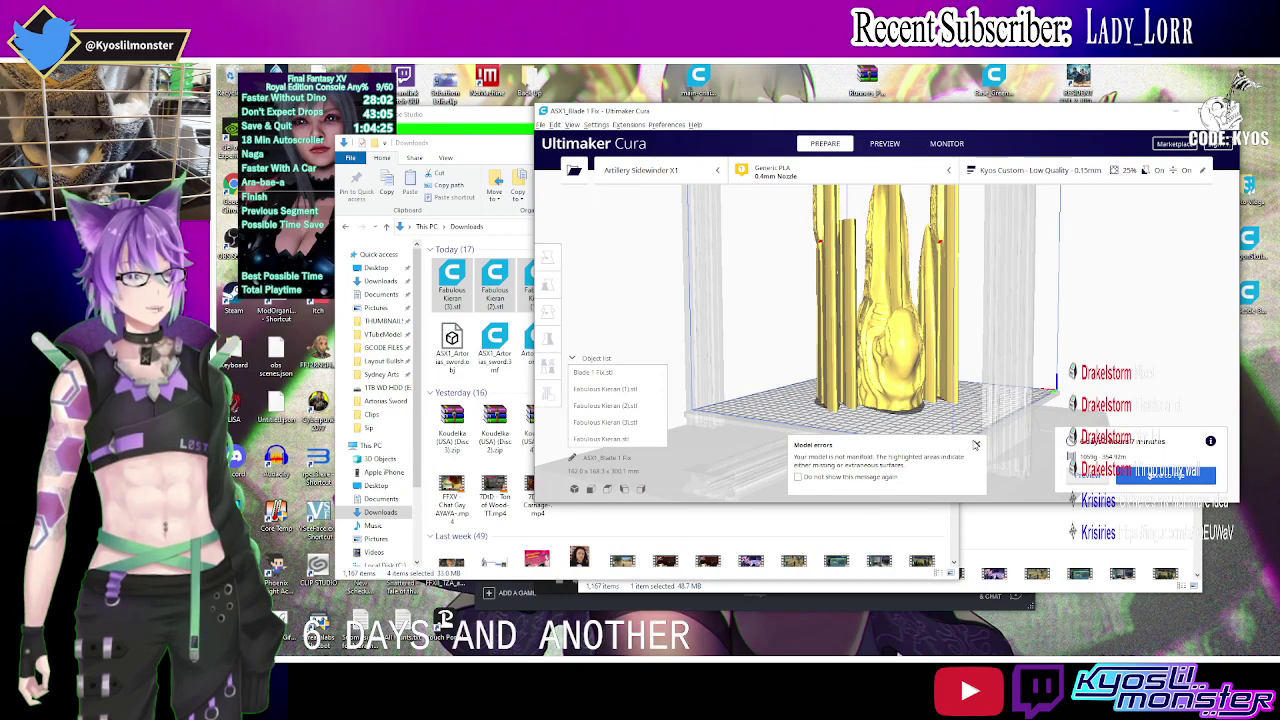
# Check the sliced Preview of the blade parts, then return to Prepare for a close side view.
pyautogui.moveTo(974, 411); pyautogui.dragTo(698, 430, button='right')
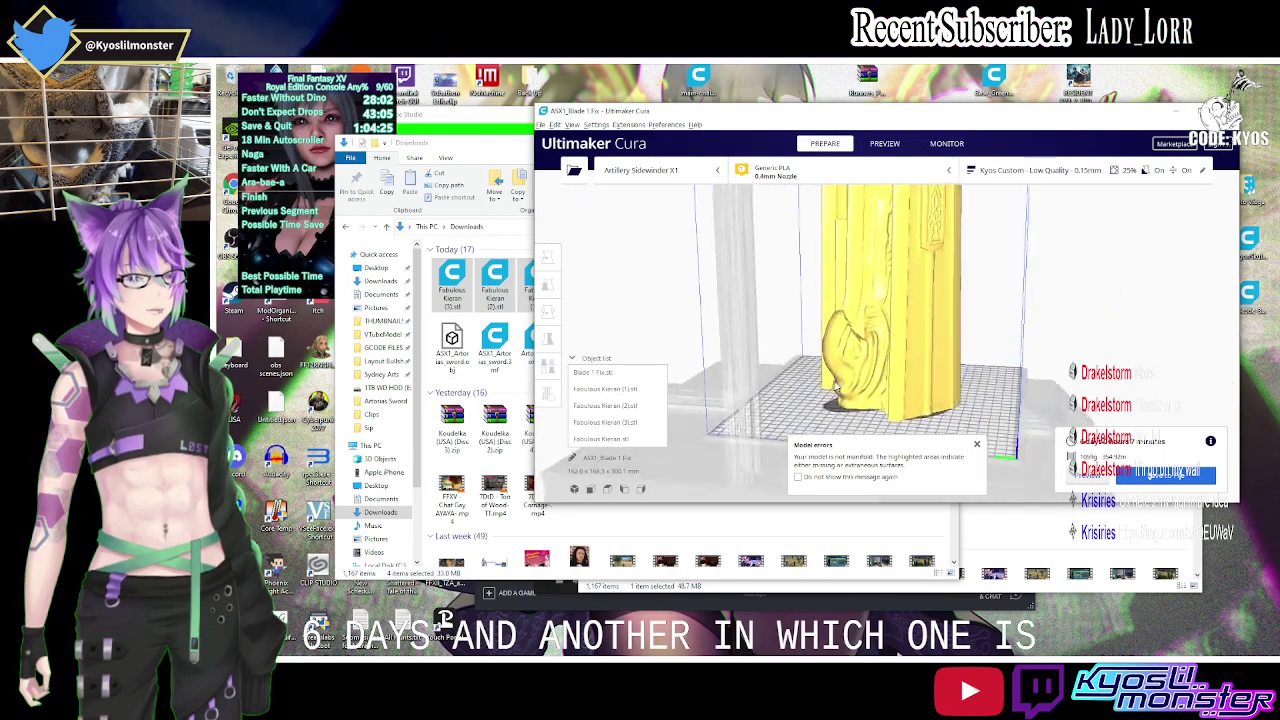
pyautogui.click(885, 144)
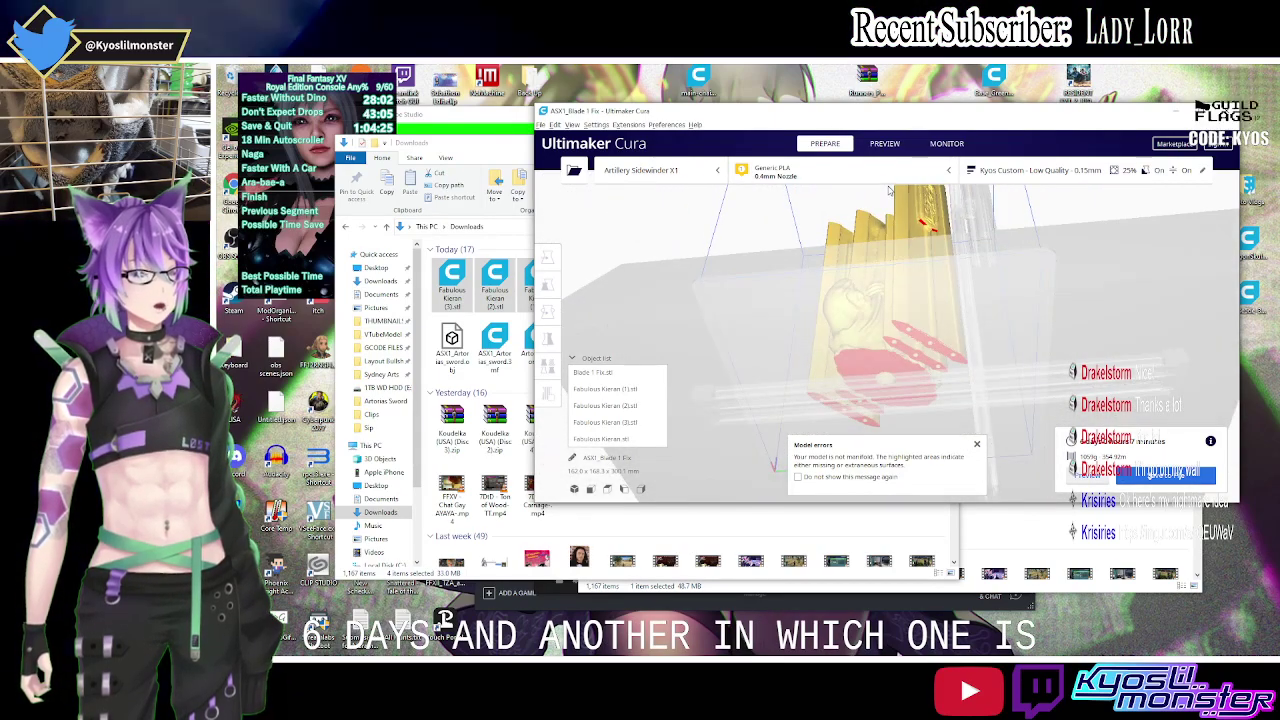
pyautogui.click(825, 143)
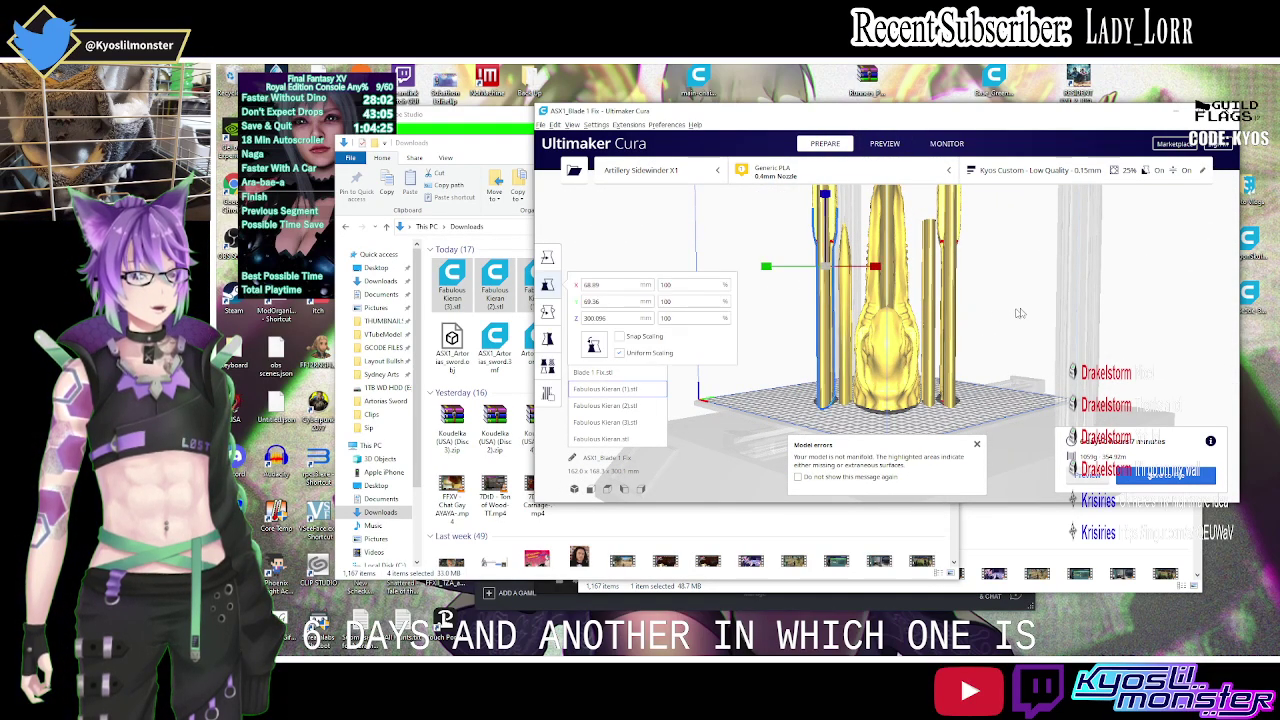
pyautogui.scroll(3, 1019, 313)
pyautogui.moveTo(1019, 313)
pyautogui.mouseDown(button='right')
pyautogui.moveTo(810, 296)
pyautogui.moveTo(907, 284)
pyautogui.moveTo(928, 370)
pyautogui.moveTo(1068, 217)
pyautogui.moveTo(993, 316)
pyautogui.mouseUp(button='right')
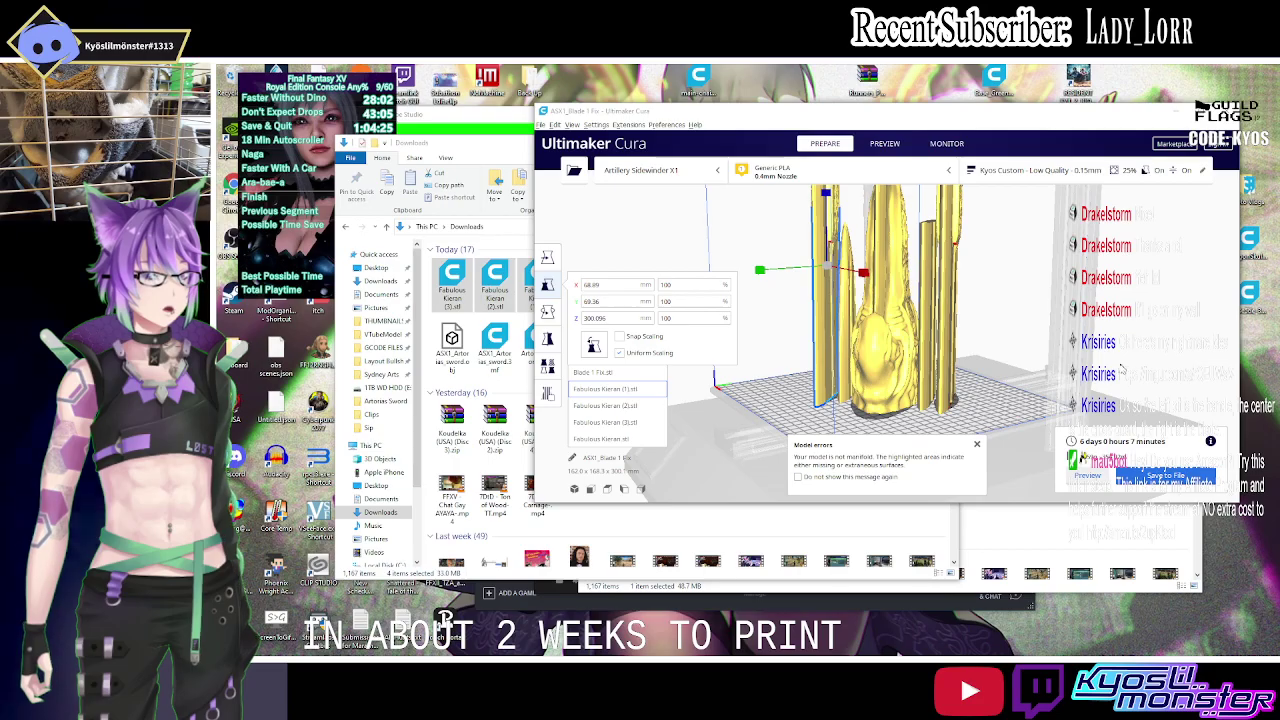
pyautogui.moveTo(930, 360)
pyautogui.mouseDown(button='right')
pyautogui.moveTo(980, 365)
pyautogui.moveTo(808, 357)
pyautogui.moveTo(853, 411)
pyautogui.mouseUp(button='right')
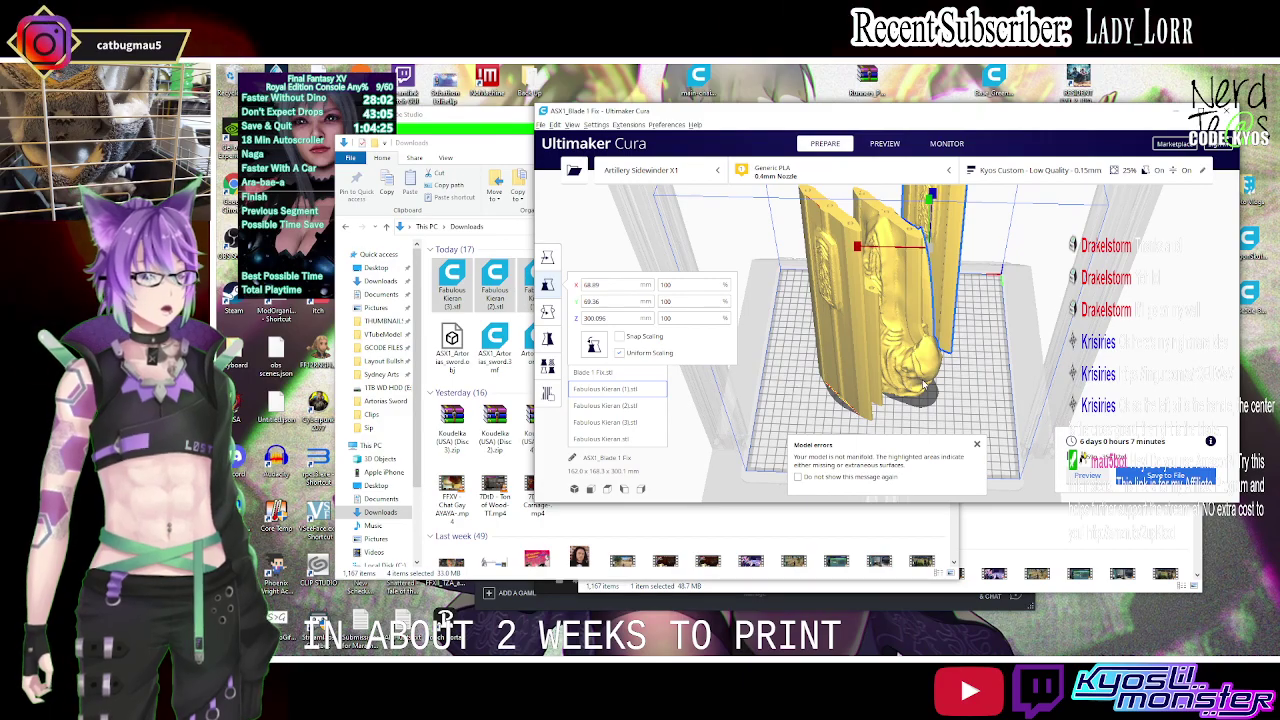
pyautogui.moveTo(853, 411)
pyautogui.mouseDown(button='right')
pyautogui.moveTo(977, 320)
pyautogui.moveTo(785, 397)
pyautogui.moveTo(846, 345)
pyautogui.mouseUp(button='right')
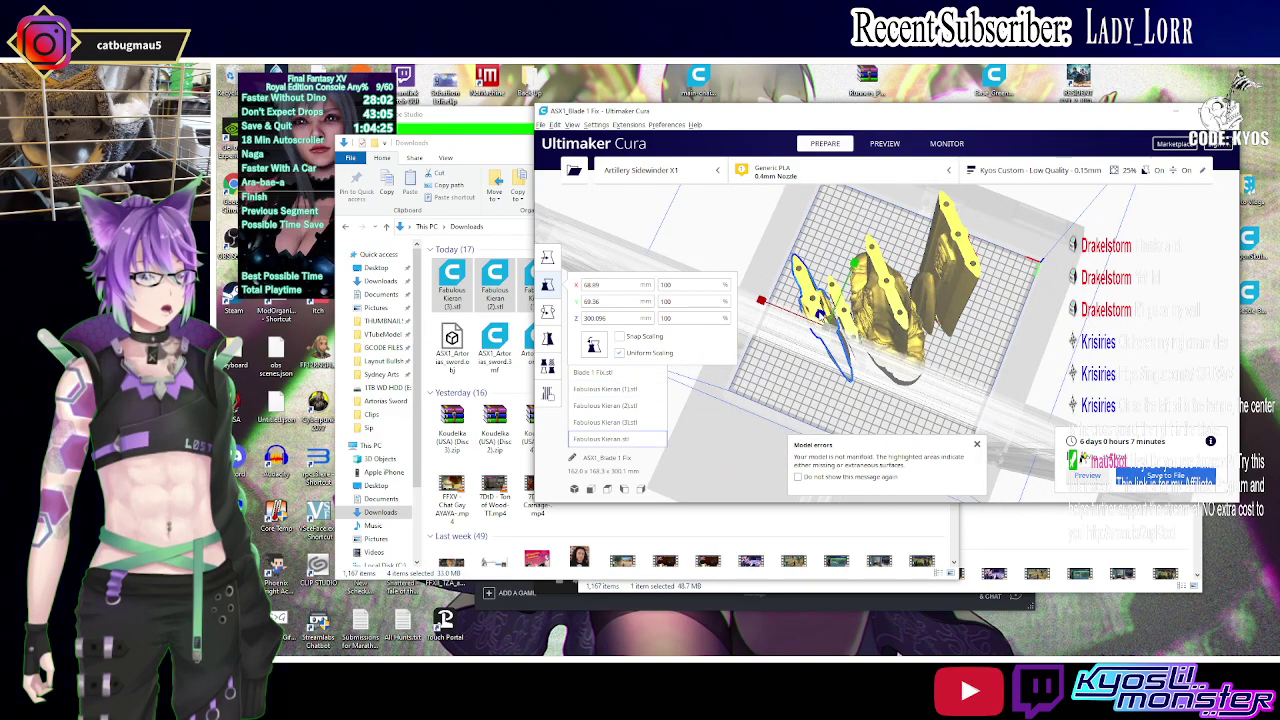
# Move the thin blade piece slightly on the build plate to X 47.0223.
pyautogui.click(547, 257)
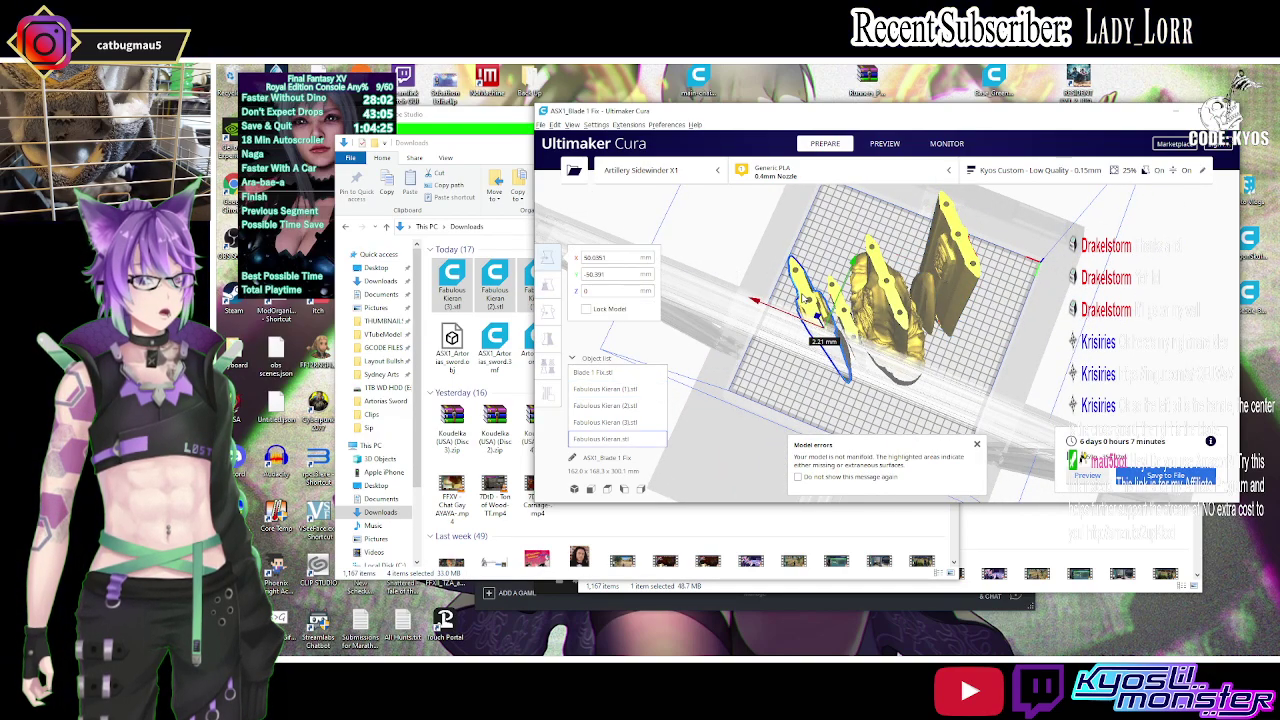
pyautogui.moveTo(805, 301); pyautogui.dragTo(798, 308)
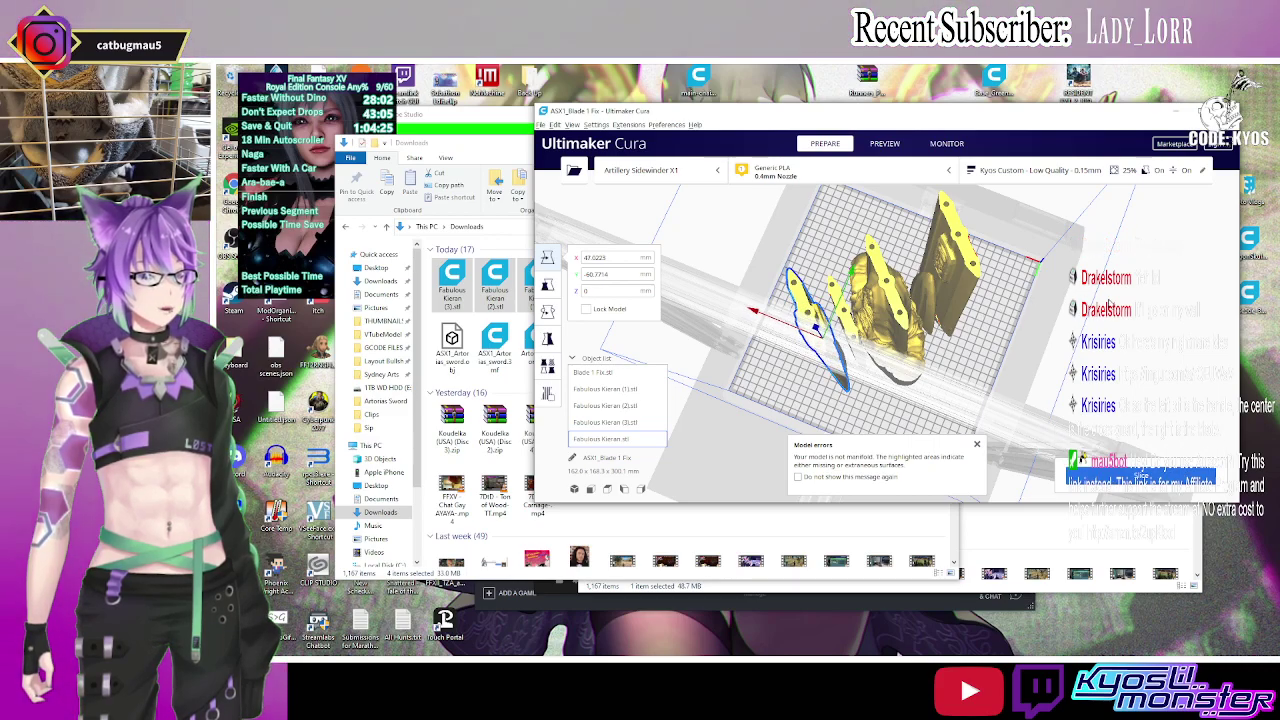
pyautogui.moveTo(798, 308)
pyautogui.mouseDown(button='right')
pyautogui.moveTo(1025, 250)
pyautogui.moveTo(1163, 333)
pyautogui.moveTo(1040, 250)
pyautogui.mouseUp(button='right')
# Check Infill Speed in the print settings, then close them and orbit over all pieces.
pyautogui.scroll(5, 1025, 250)
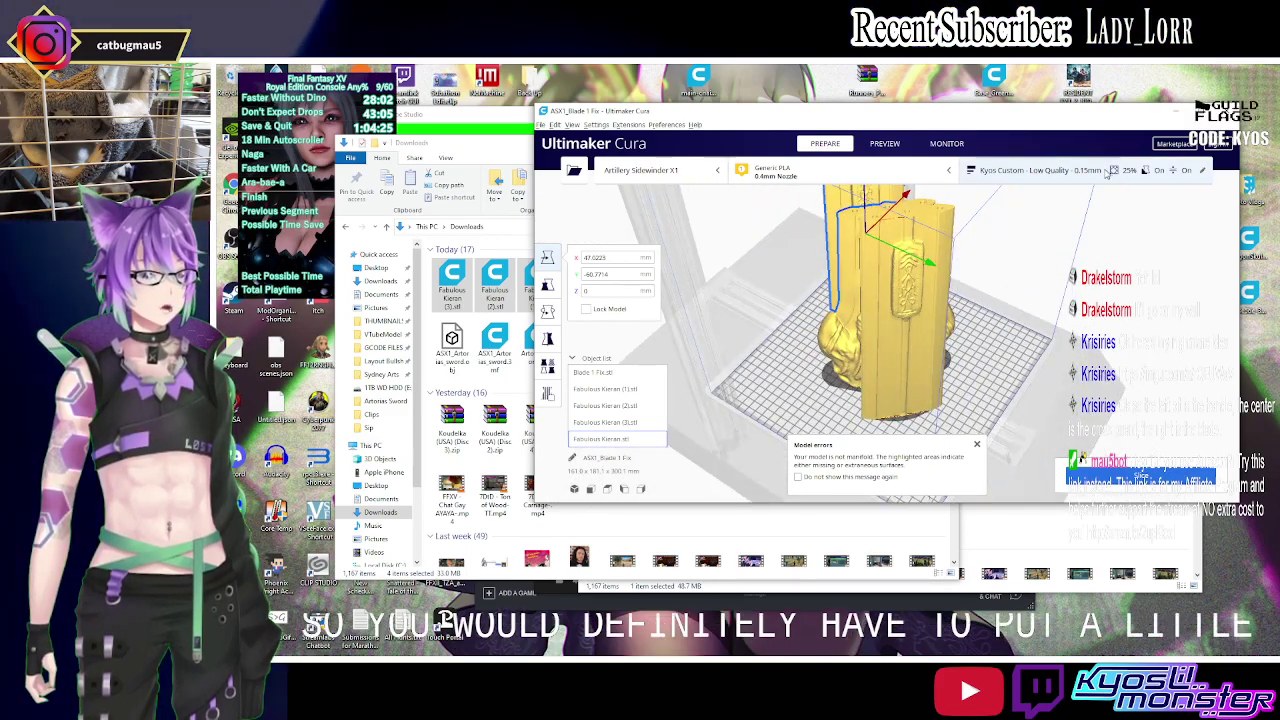
pyautogui.click(1040, 170)
pyautogui.scroll(-3, 1057, 330)
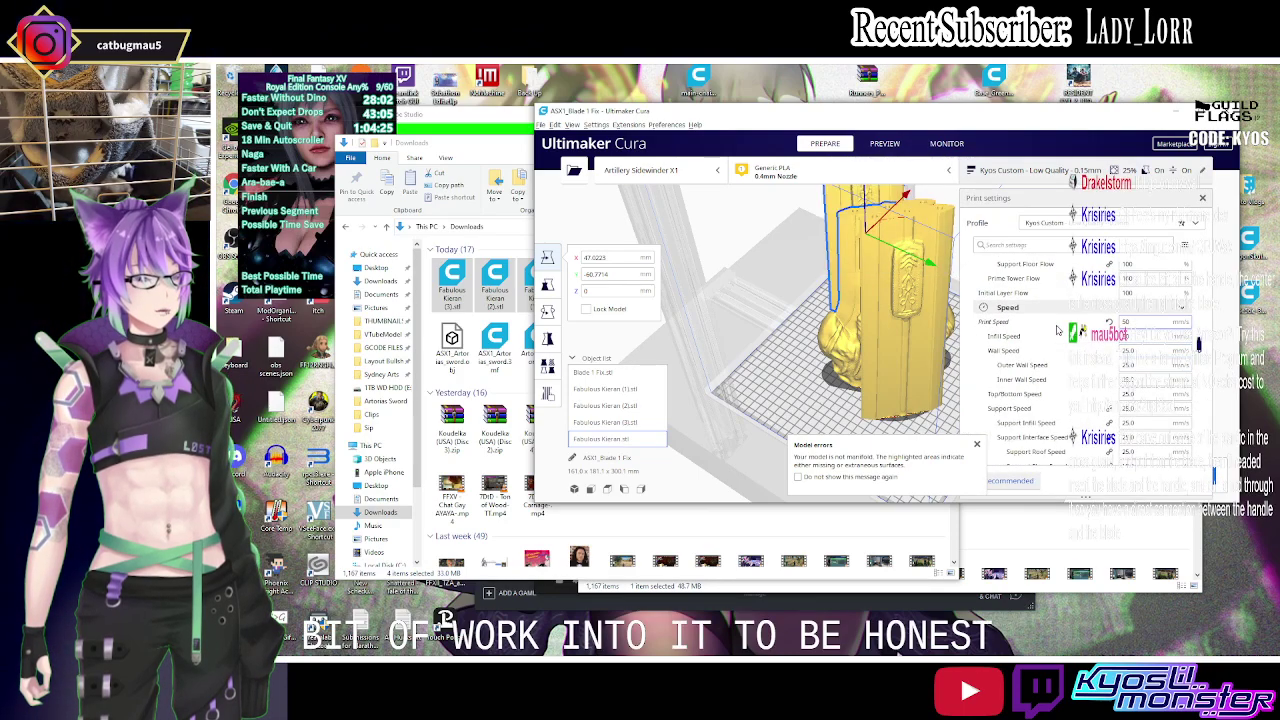
pyautogui.moveTo(1004, 336)
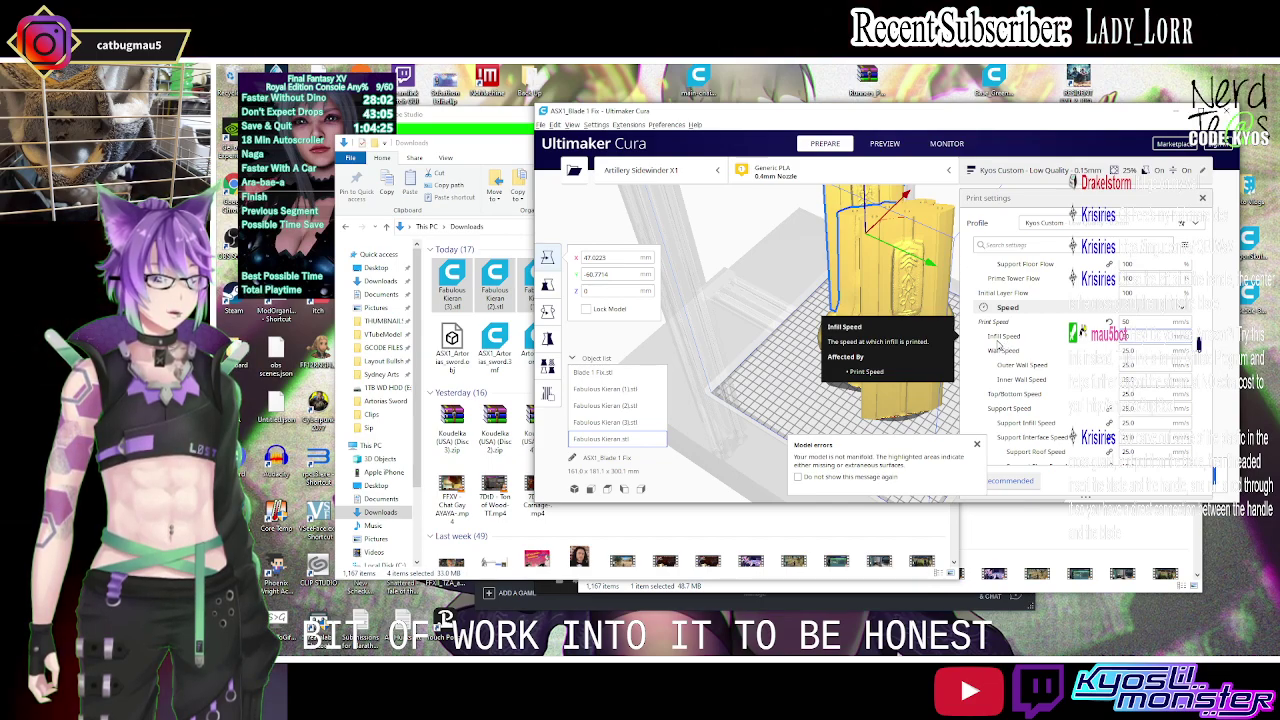
pyautogui.moveTo(955, 340)
pyautogui.mouseDown(button='right')
pyautogui.moveTo(1003, 273)
pyautogui.moveTo(1082, 330)
pyautogui.mouseUp(button='right')
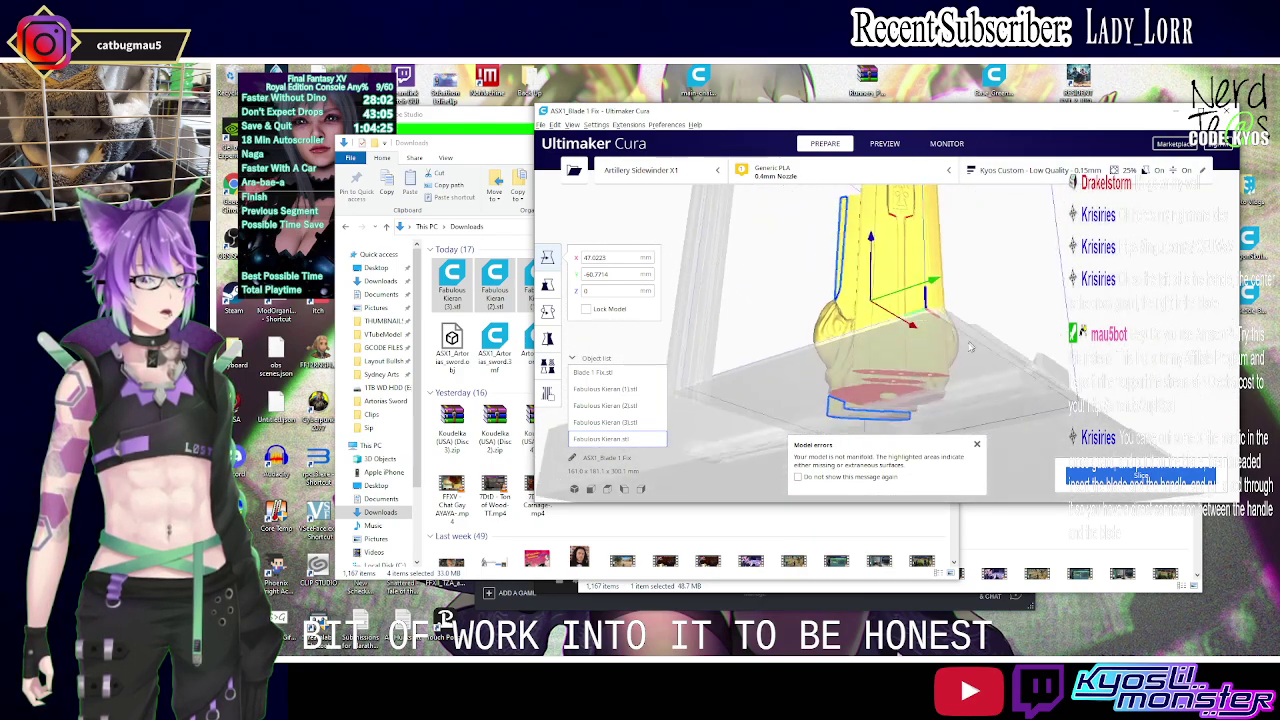
pyautogui.moveTo(900, 420); pyautogui.dragTo(845, 447, button='right')
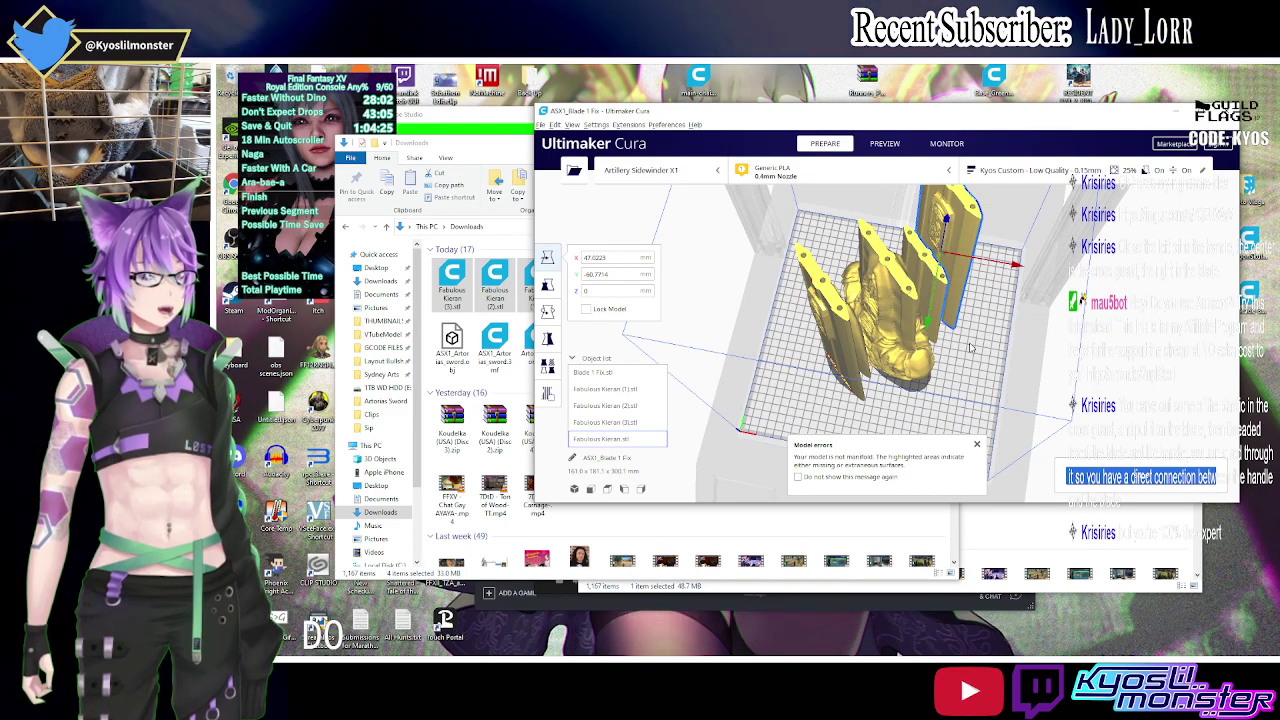
# Close the Model errors warning and orbit to a low side view of the blade parts.
pyautogui.scroll(5, 900, 300)
pyautogui.scroll(5, 900, 300)
pyautogui.scroll(-5, 911, 262)
pyautogui.scroll(-5, 911, 262)
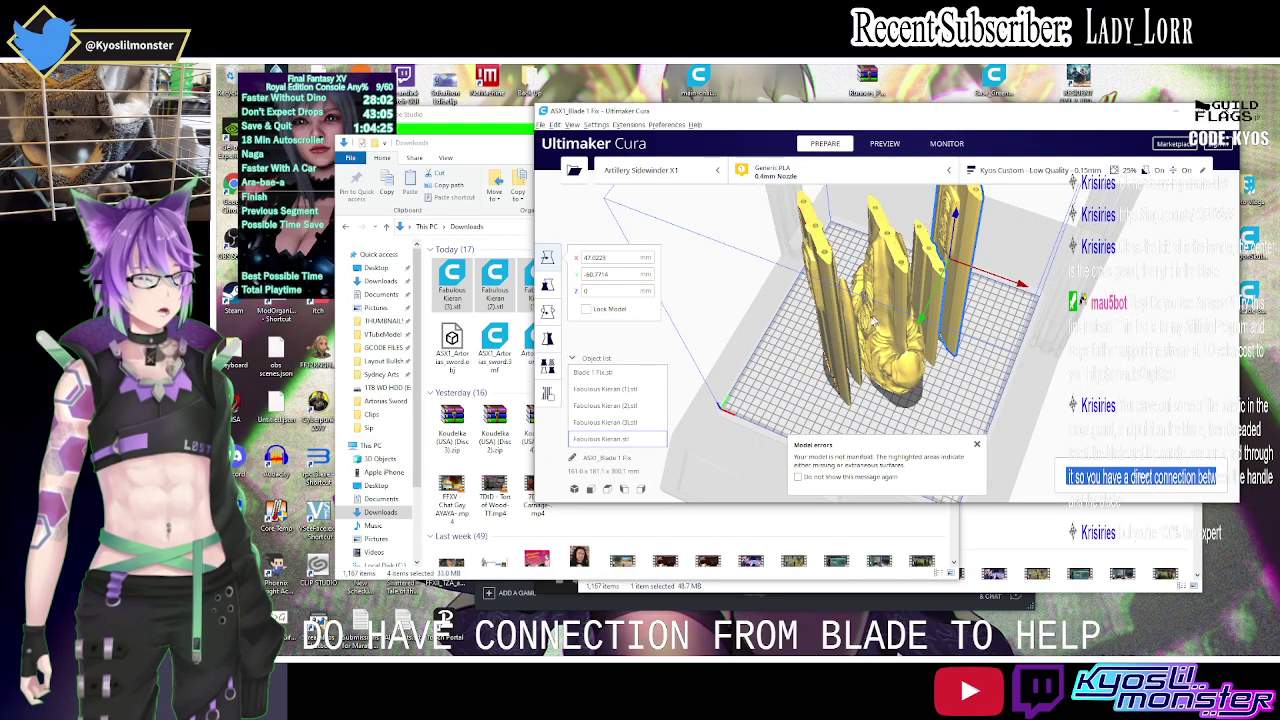
pyautogui.click(977, 445)
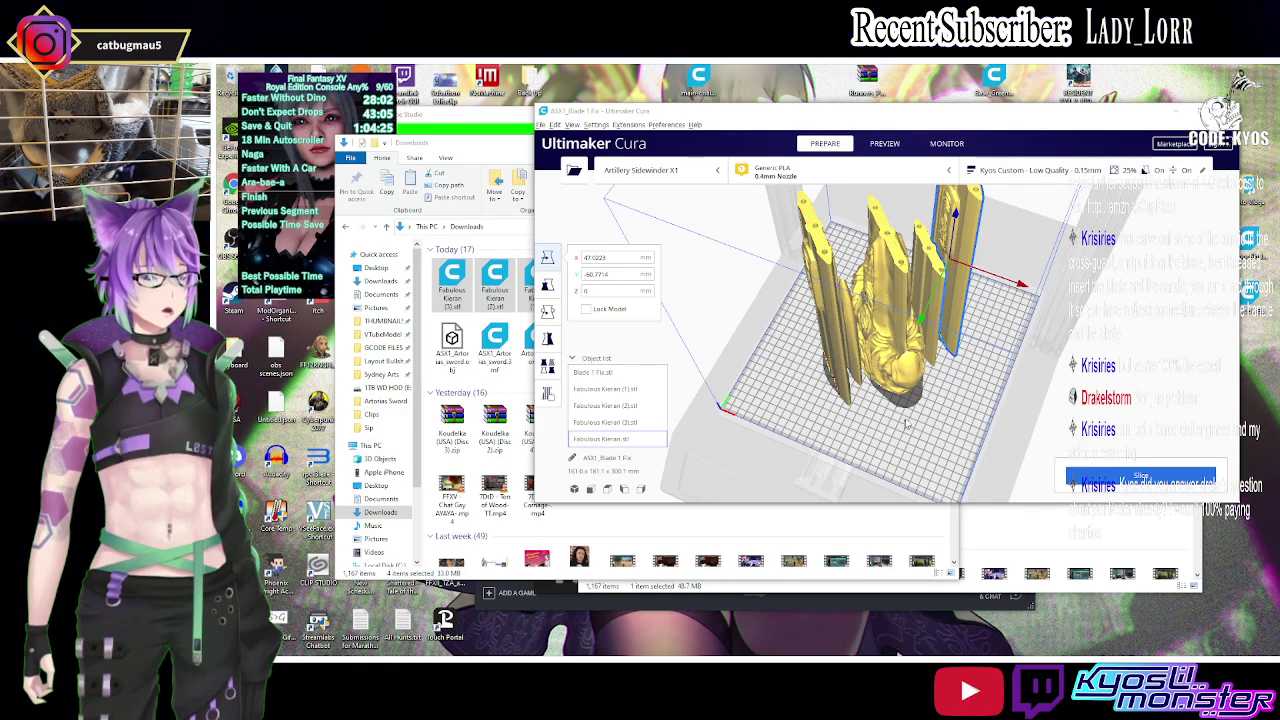
pyautogui.moveTo(906, 425)
pyautogui.mouseDown(button='right')
pyautogui.moveTo(936, 310)
pyautogui.moveTo(1044, 322)
pyautogui.moveTo(1030, 322)
pyautogui.mouseUp(button='right')
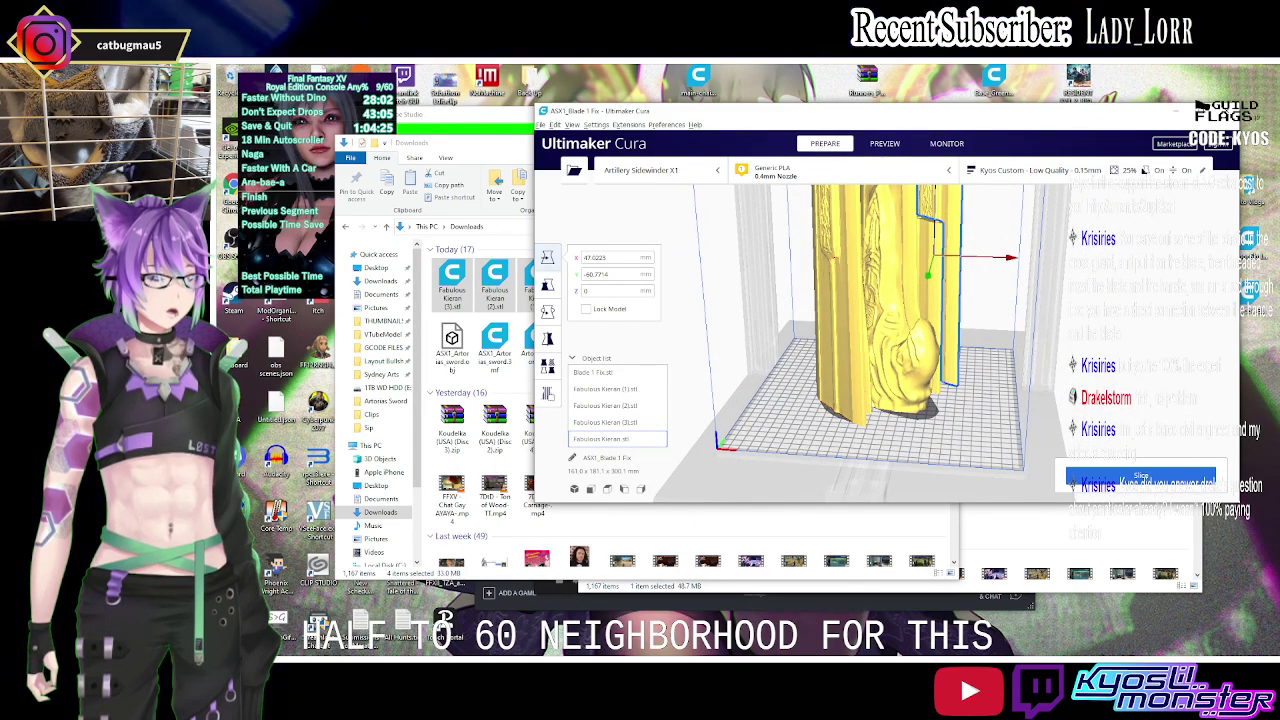